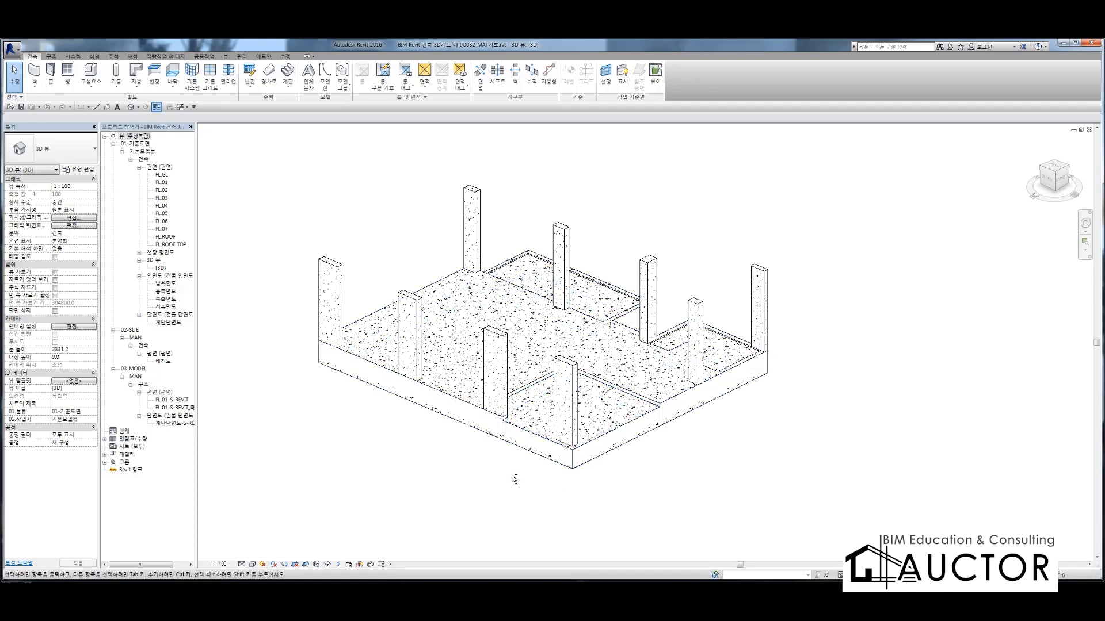
Inspect the underside of the mat foundation and trace the joint lines between its adjoining slabs with the screen pen
shift+middle_drag(495, 480, 613, 339)
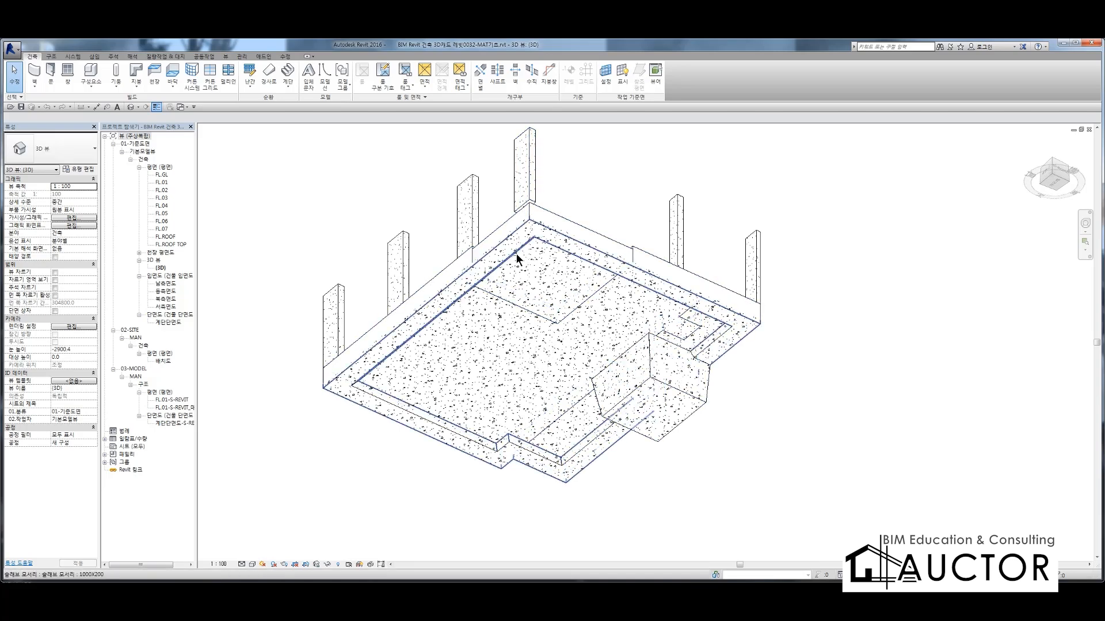
shift+middle_drag(535, 245, 603, 311)
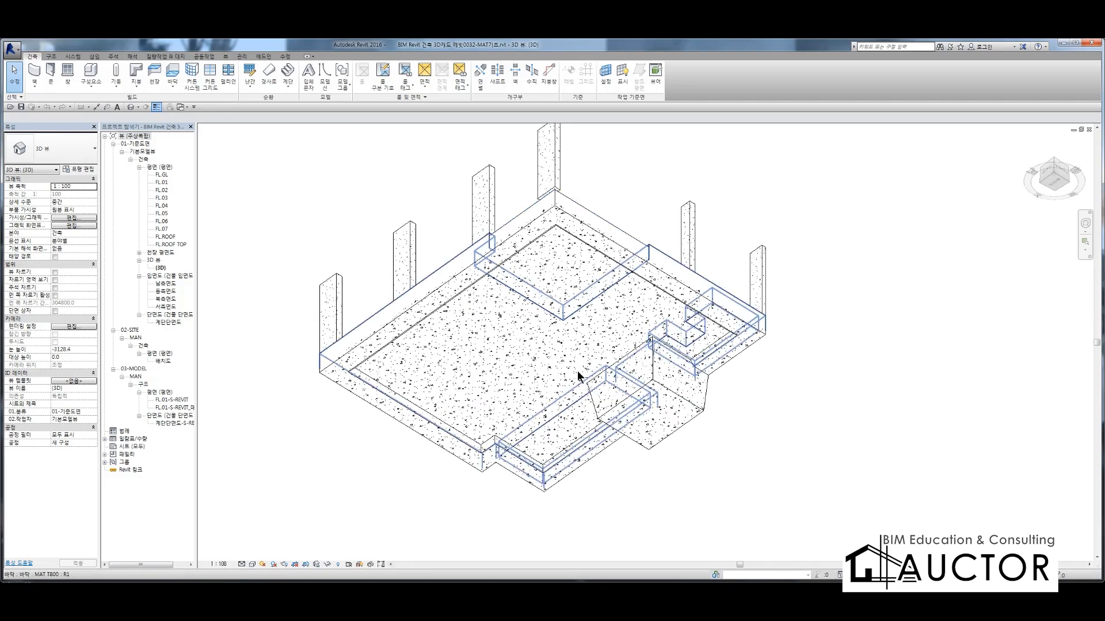
scroll(672, 388, up, 2)
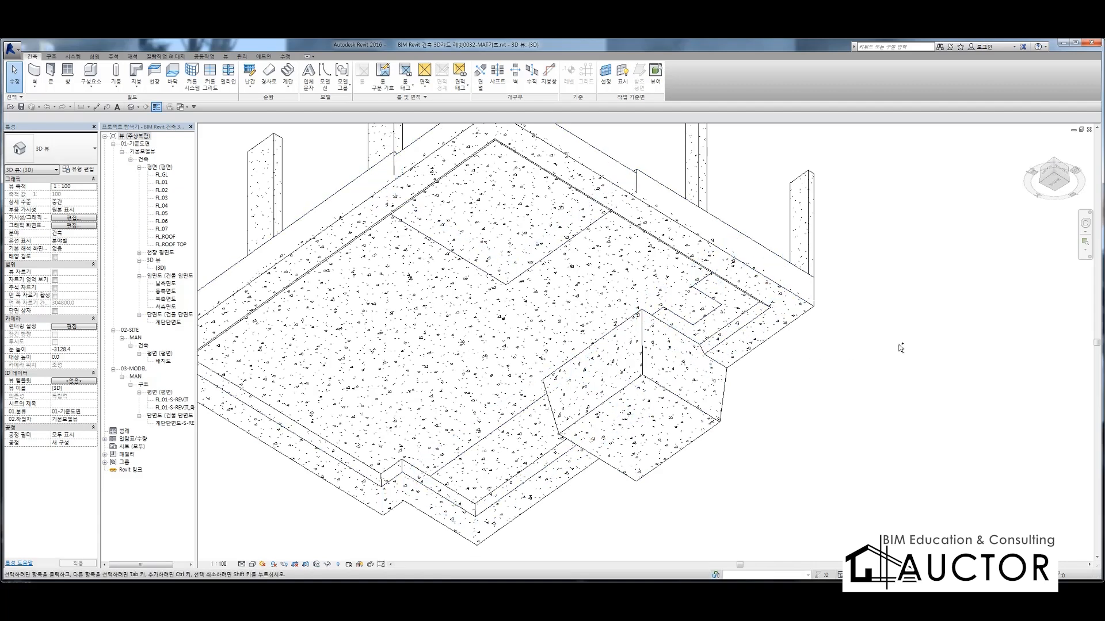
key(F12)
mouse_move(609, 214)
mouse_down()
mouse_move(520, 287)
mouse_move(396, 214)
mouse_up()
drag(441, 481, 562, 395)
mouse_move(700, 279)
mouse_down()
mouse_move(706, 335)
mouse_move(662, 306)
mouse_move(650, 332)
mouse_up()
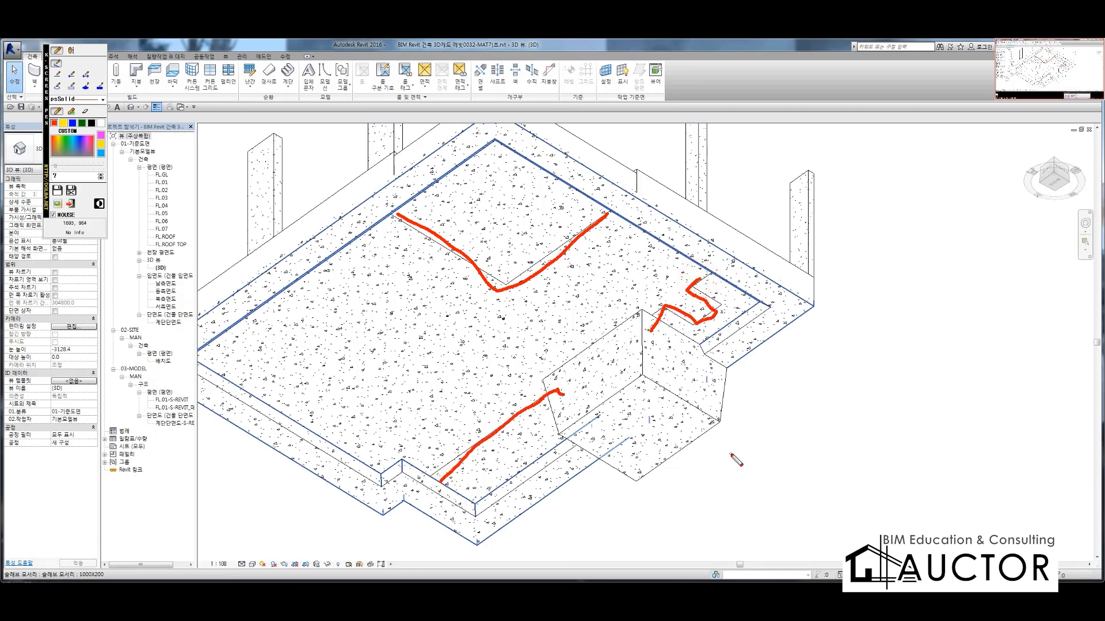
key(Escape)
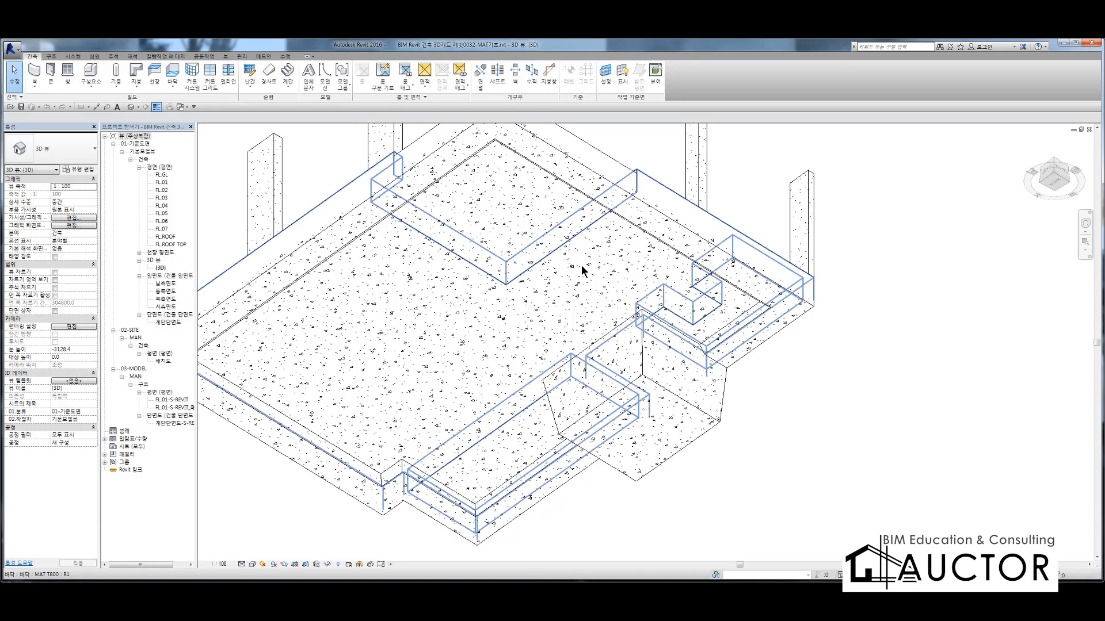
Select the main MAT T800 slab and mark the Join Geometry tool and the slab with the screen pen
click(583, 306)
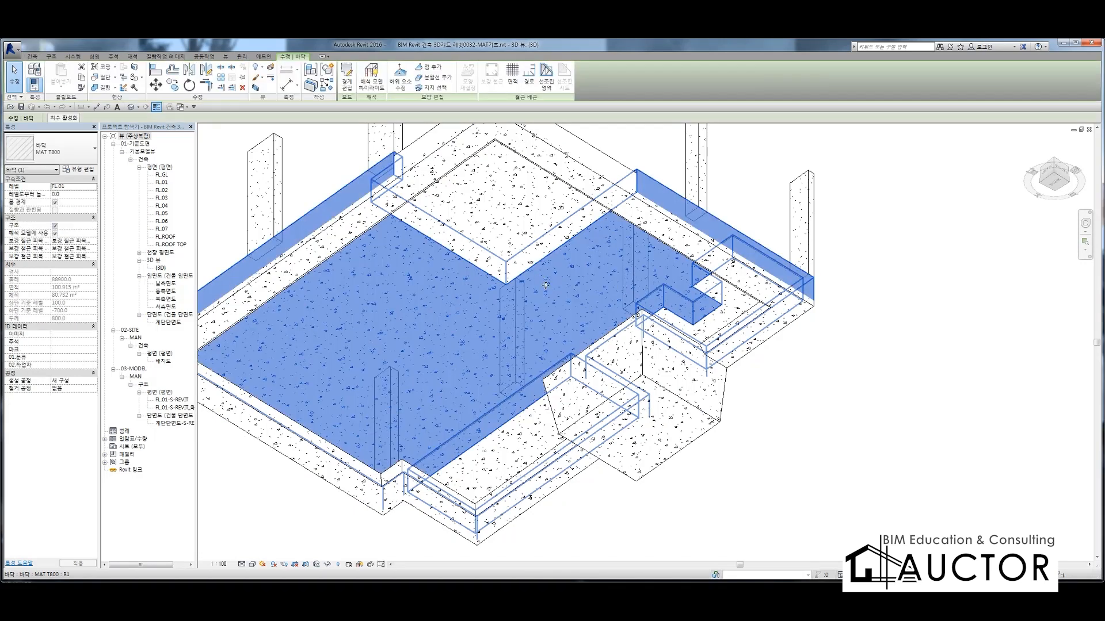
key(F9)
right_click(1069, 368)
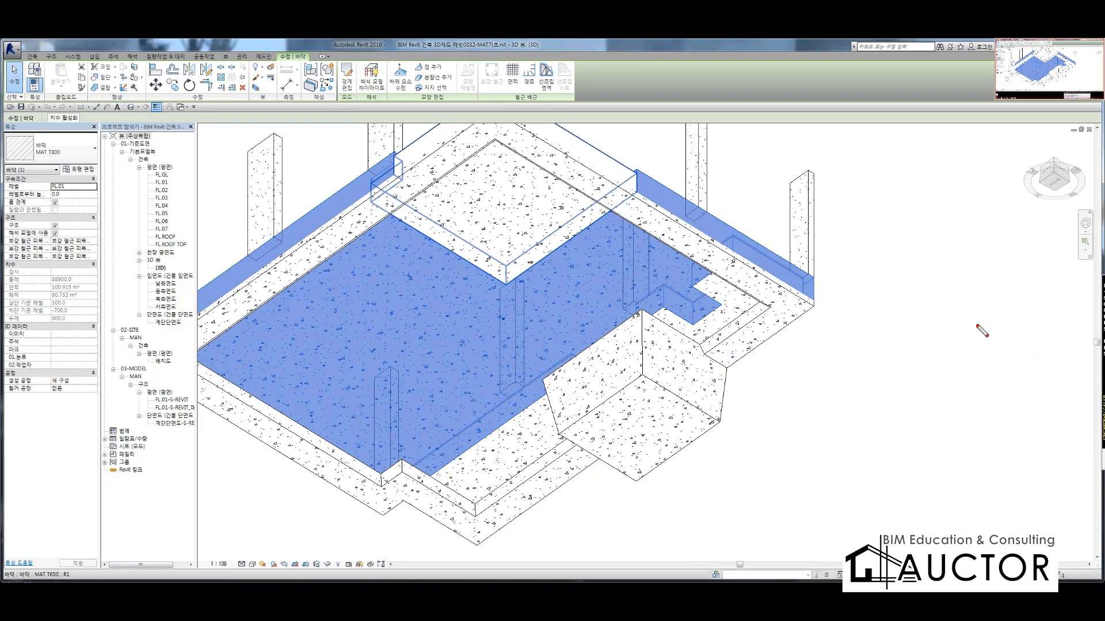
mouse_move(112, 102)
mouse_down()
mouse_move(82, 86)
mouse_move(124, 92)
mouse_move(105, 110)
mouse_up()
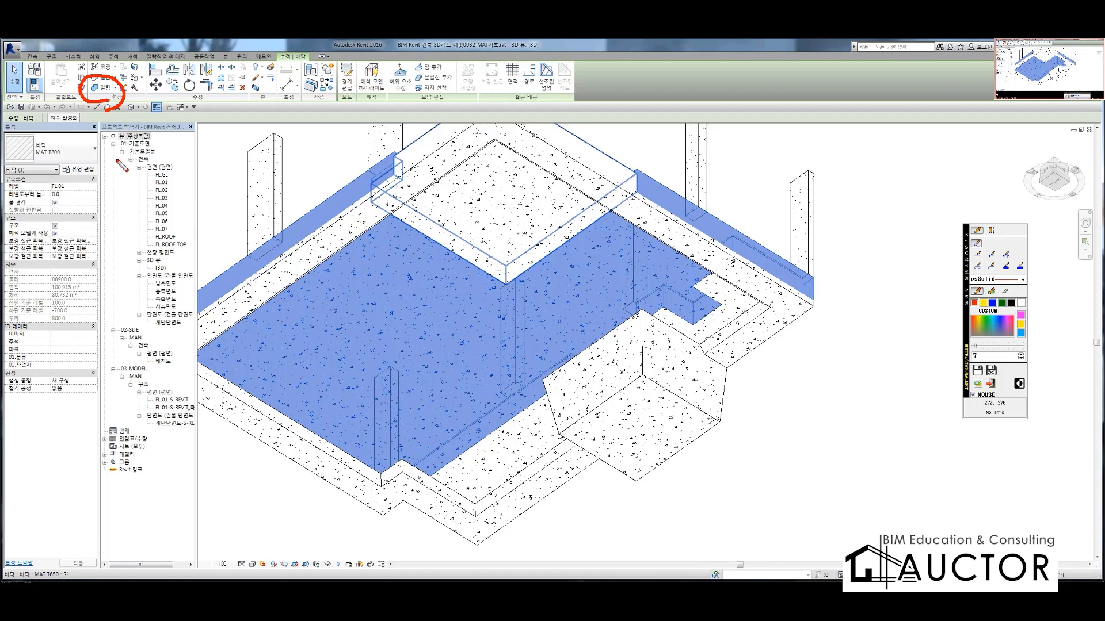
mouse_move(345, 314)
mouse_down()
mouse_move(330, 371)
mouse_move(379, 379)
mouse_up()
drag(332, 352, 422, 343)
mouse_move(408, 321)
mouse_down()
mouse_move(410, 371)
mouse_move(433, 378)
mouse_up()
drag(435, 337, 446, 372)
mouse_move(512, 384)
mouse_down()
mouse_move(306, 286)
mouse_move(486, 401)
mouse_up()
key(Escape)
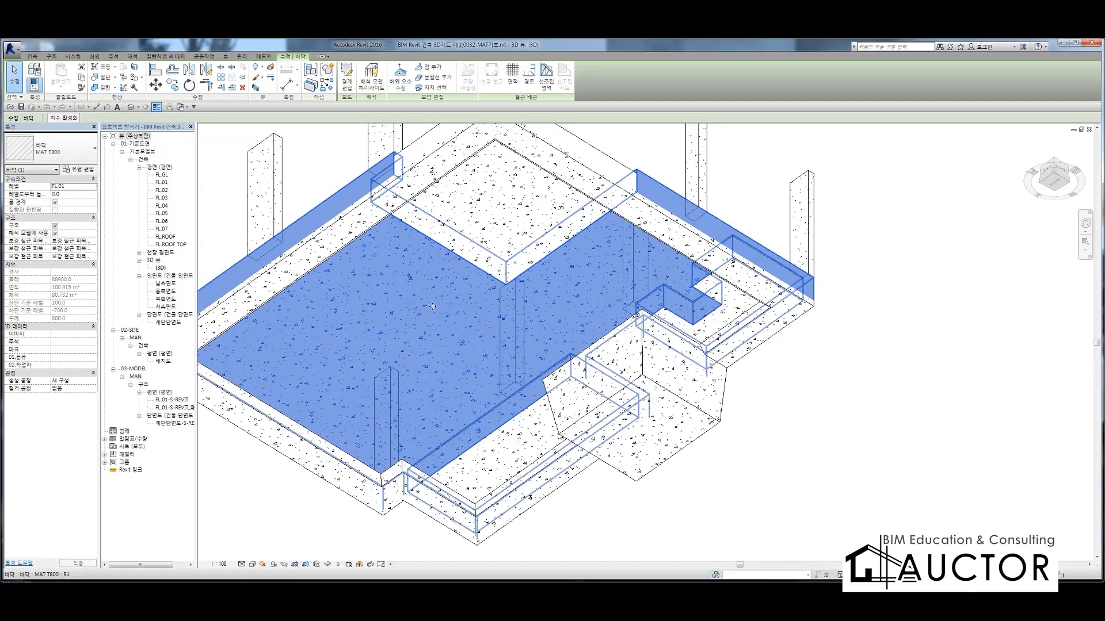
Join the main MAT T800 floor with each of the three adjoining mat floors using Join Geometry
click(449, 340)
click(448, 340)
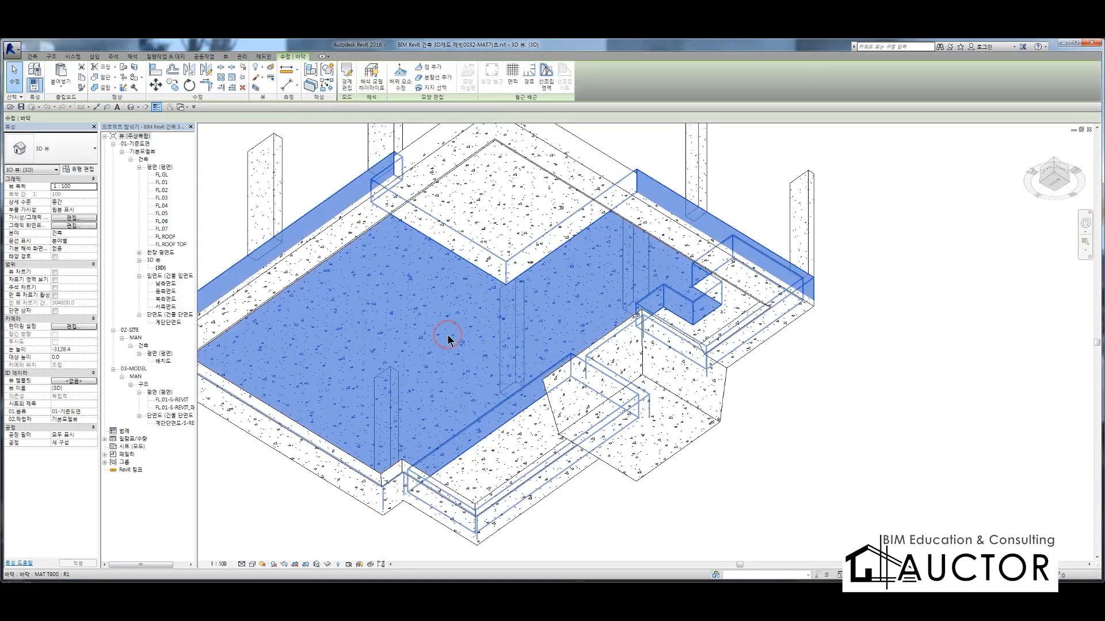
click(108, 91)
click(417, 328)
click(498, 225)
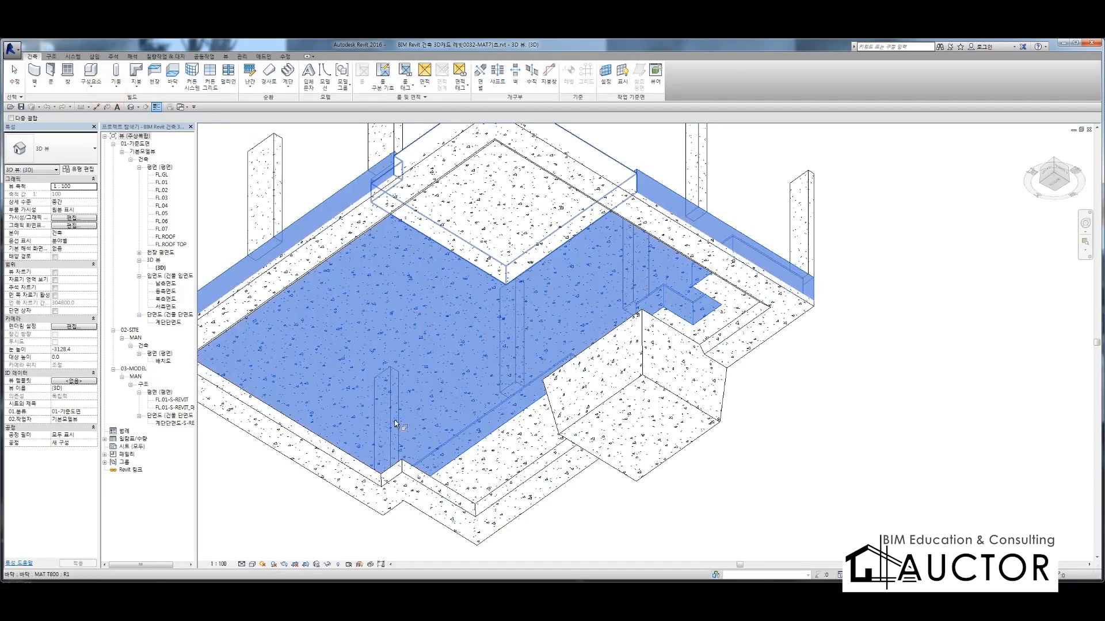
click(451, 363)
click(518, 439)
click(473, 355)
click(714, 288)
key(Escape)
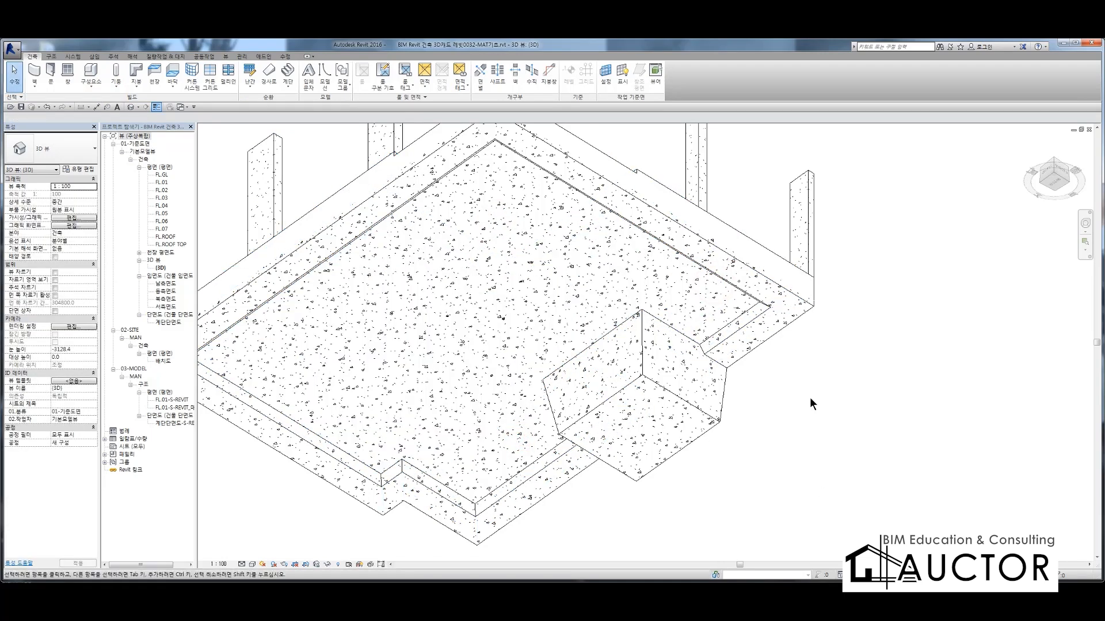
Check the joined mat foundation from below by selecting its slabs one after another
scroll(710, 348, down, 2)
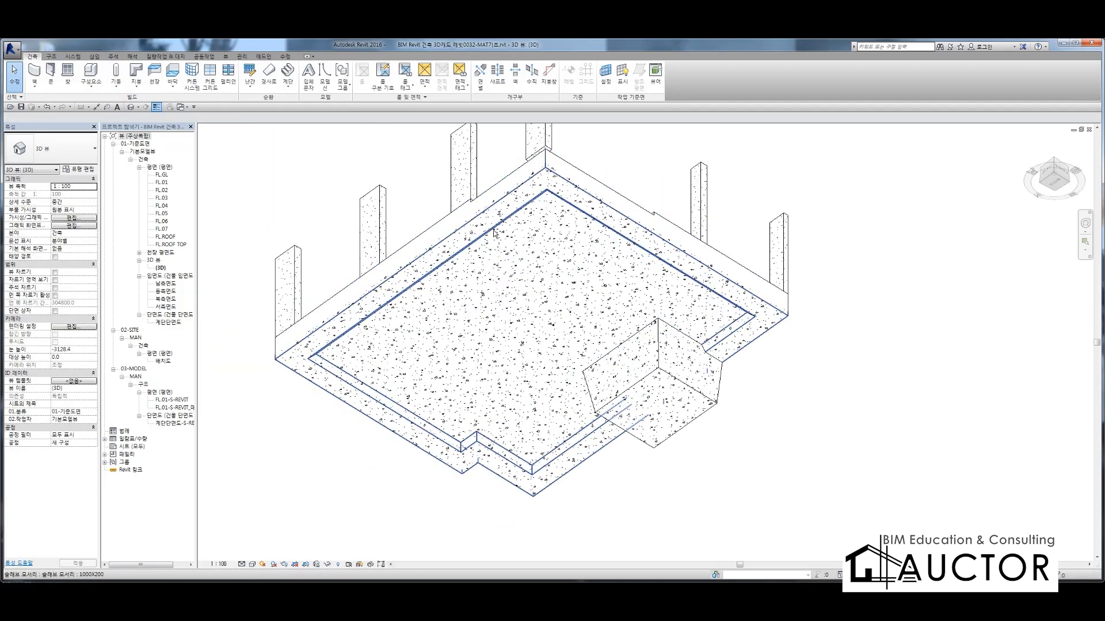
shift+middle_drag(494, 233, 766, 144)
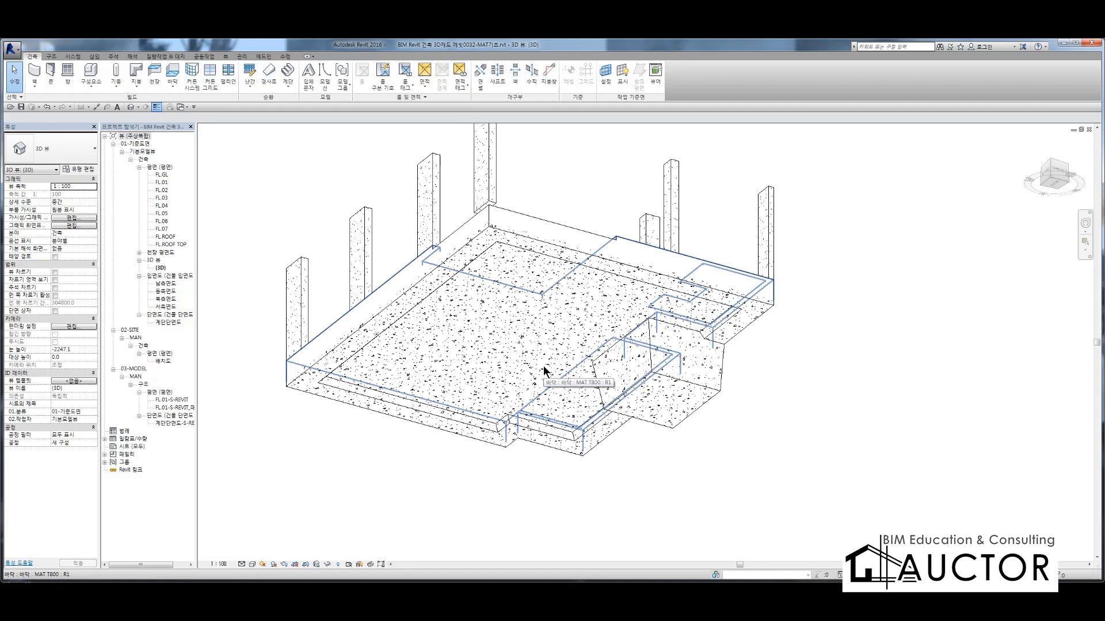
click(543, 364)
click(828, 444)
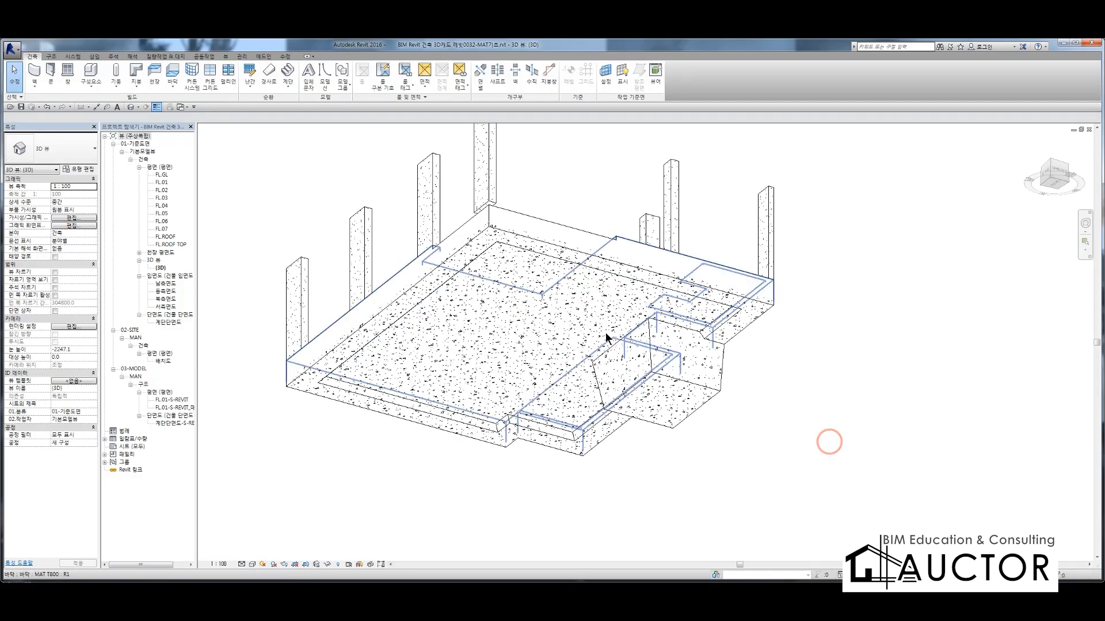
click(530, 249)
click(801, 467)
click(589, 410)
click(836, 455)
click(714, 310)
click(880, 397)
click(577, 308)
click(808, 391)
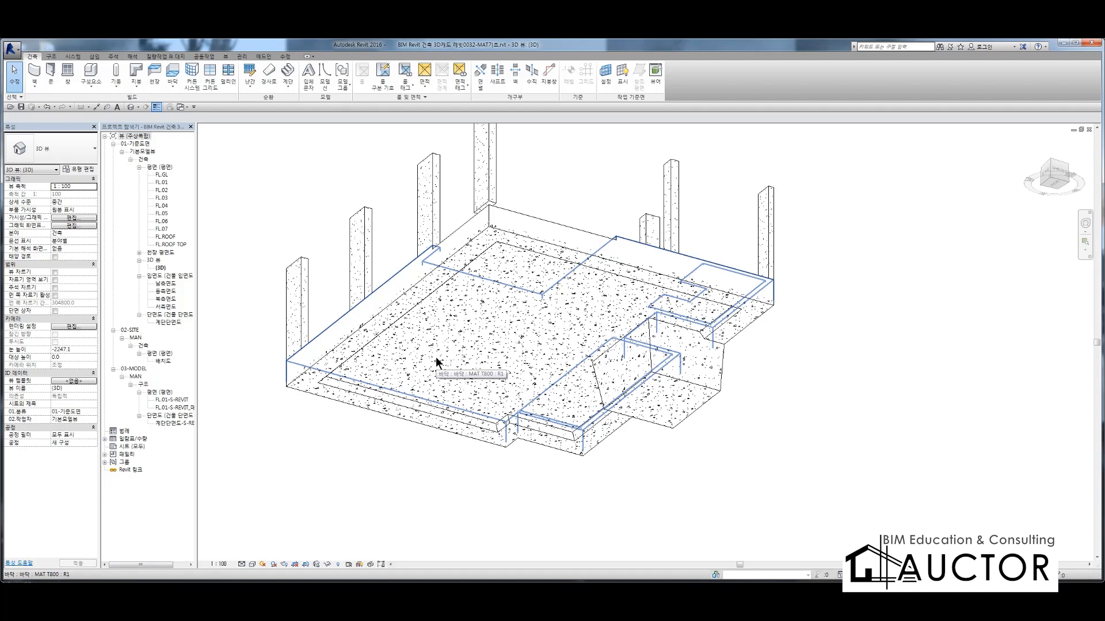
Widen the project's view list and open the structural floor plan FL.01-S-REVIT under 03-MODEL
shift+middle_drag(381, 298, 456, 345)
shift+middle_drag(346, 385, 491, 415)
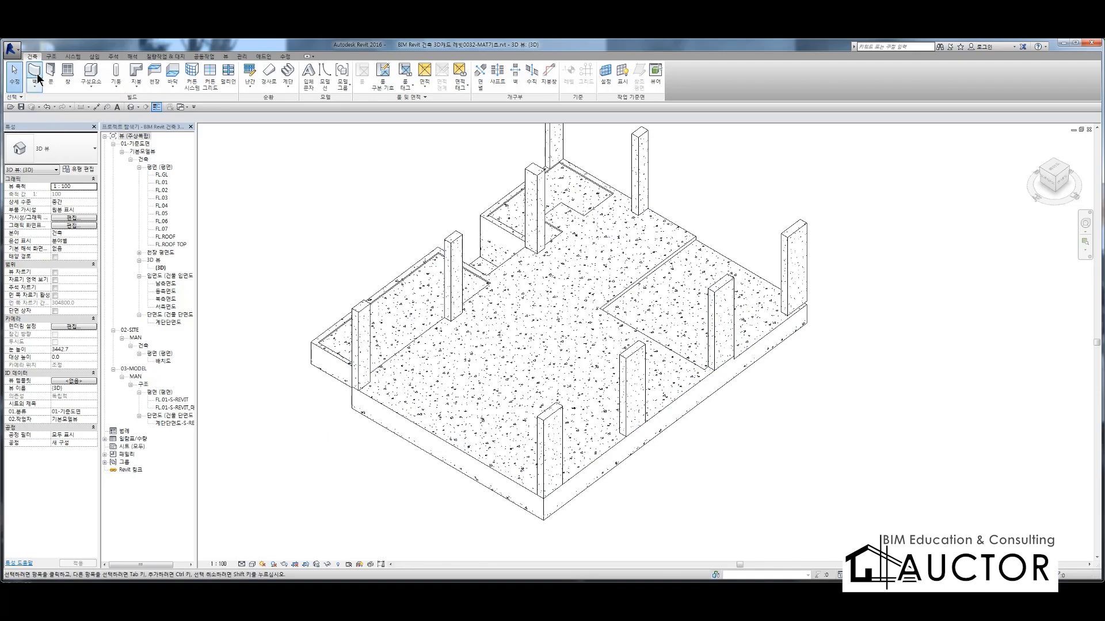
click(51, 57)
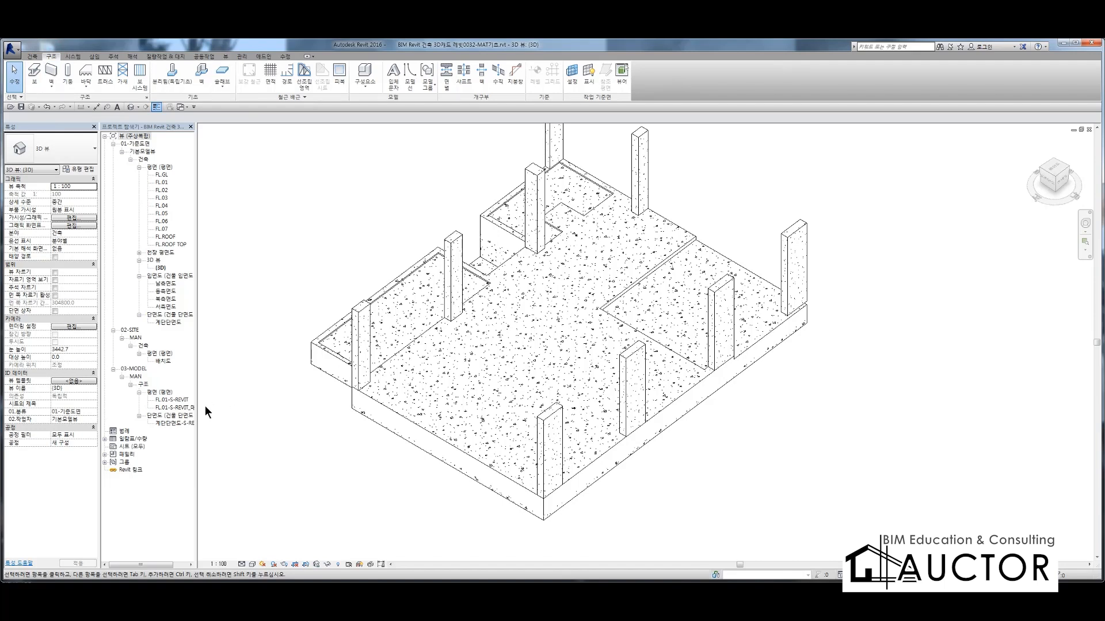
drag(196, 384, 229, 391)
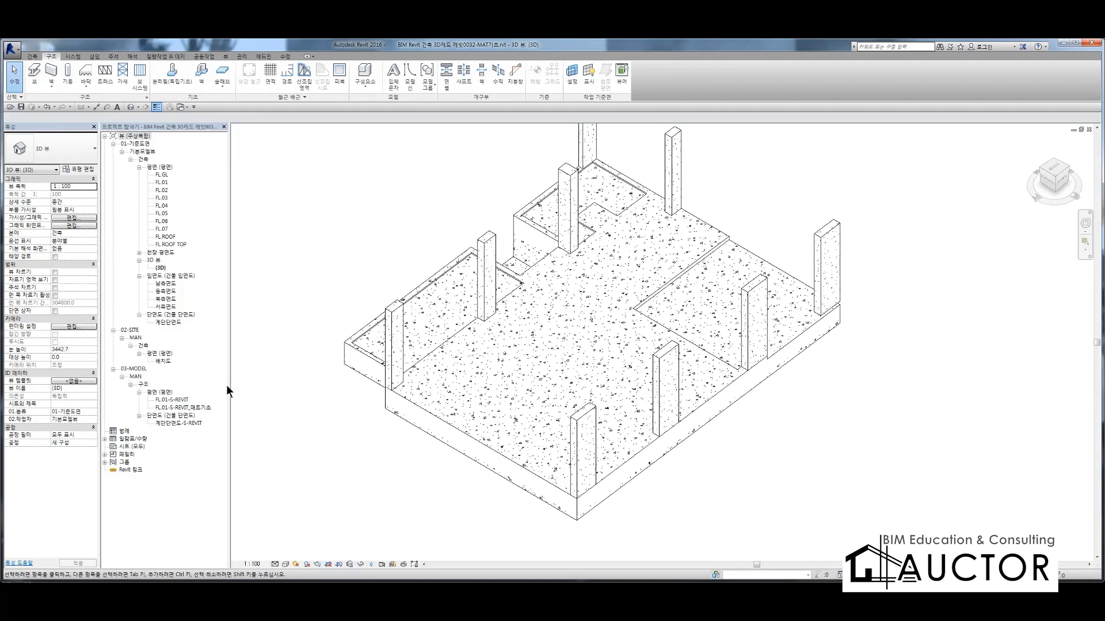
click(183, 401)
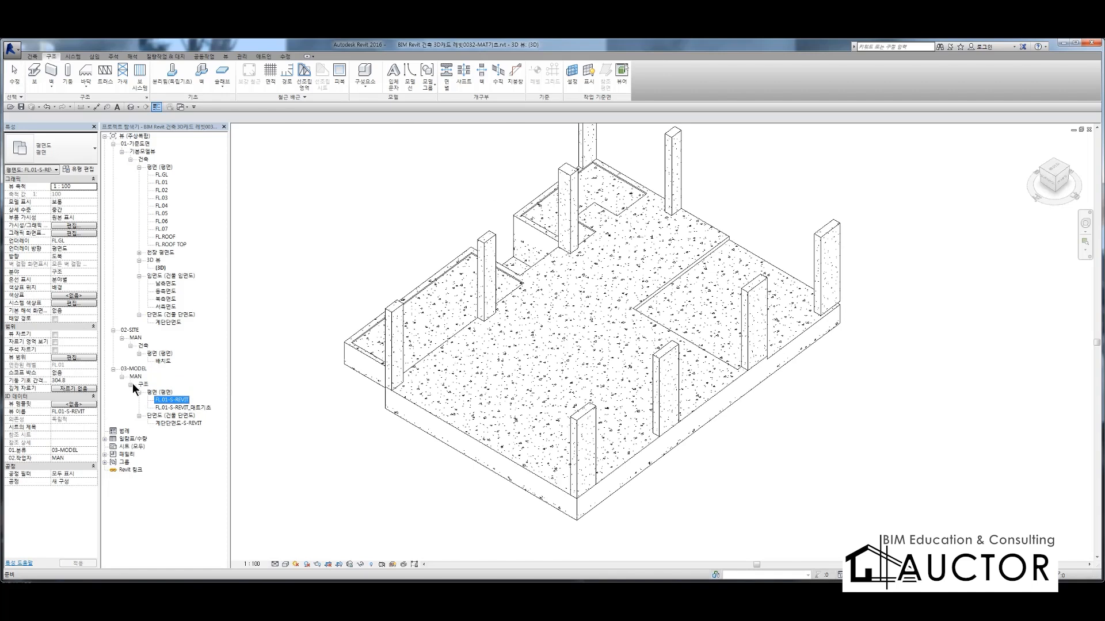
key(F9)
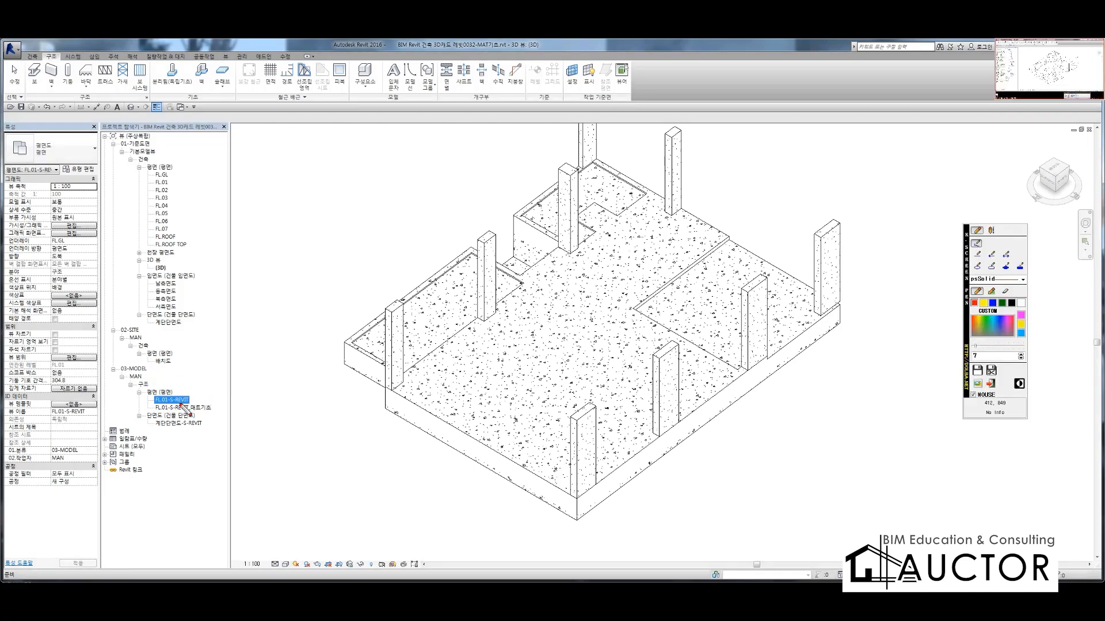
drag(193, 399, 242, 411)
mouse_move(151, 409)
mouse_down()
mouse_move(222, 381)
mouse_move(230, 412)
mouse_move(147, 403)
mouse_up()
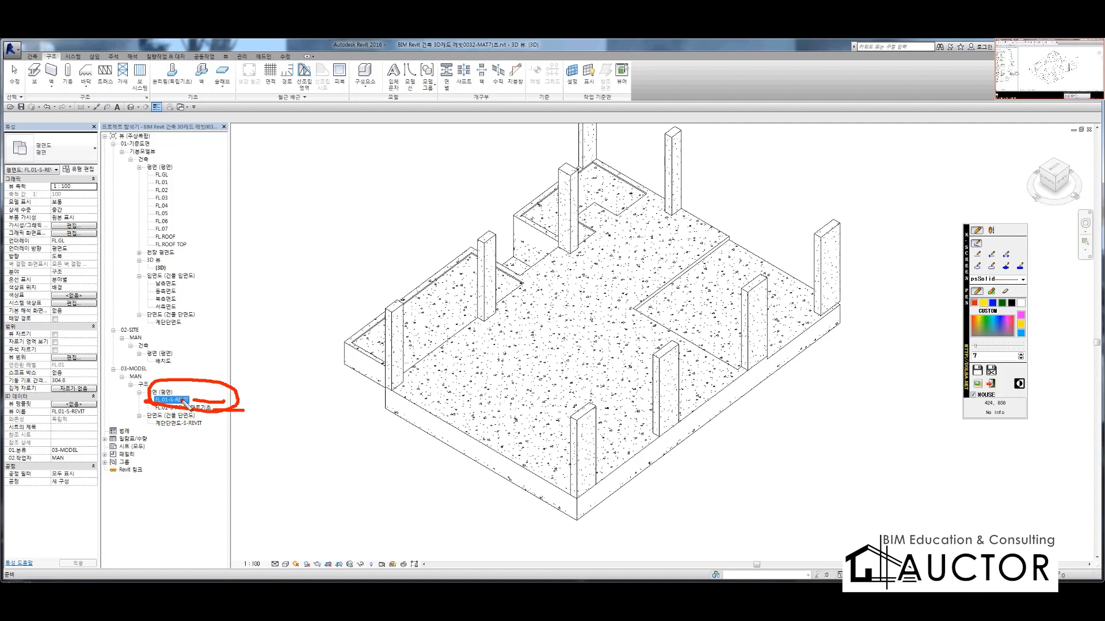
key(Escape)
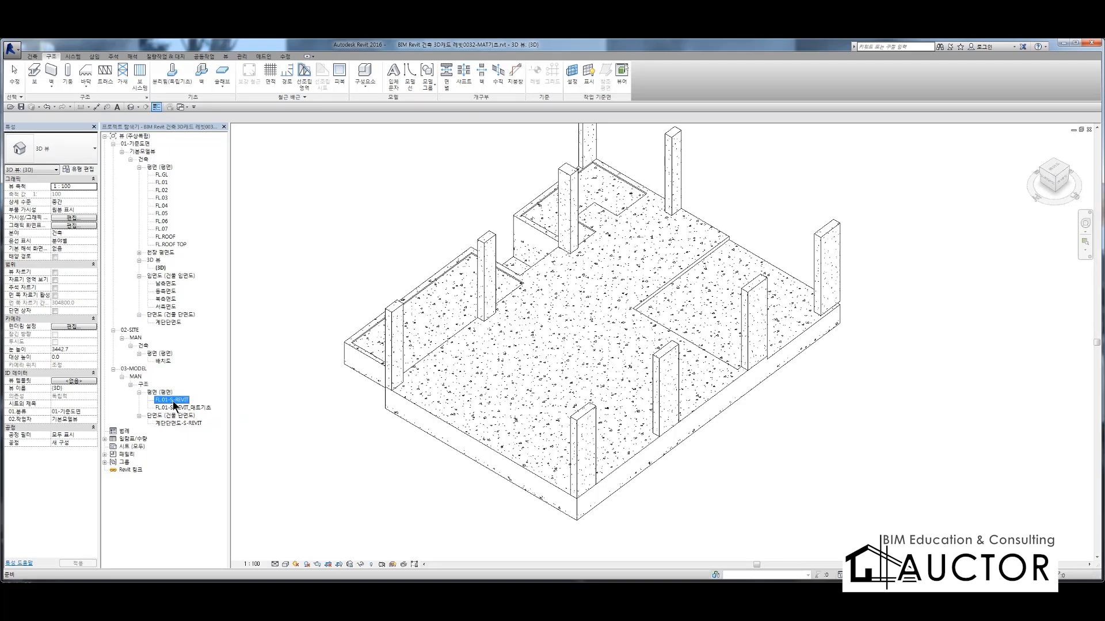
double_click(172, 400)
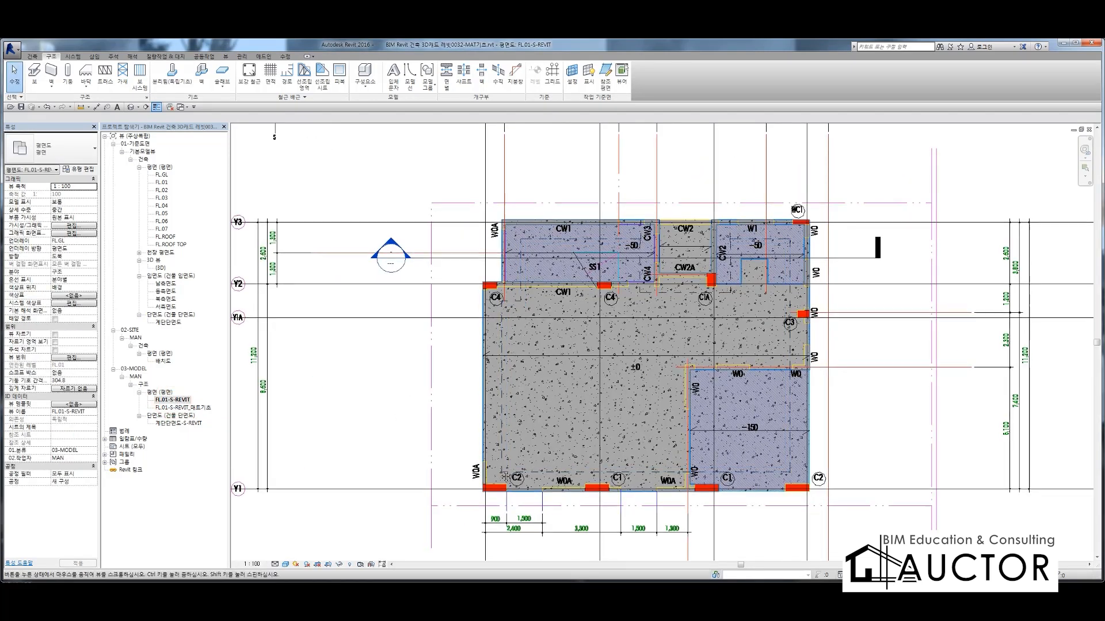
Examine the wall labels, columns and dimensions on the first-floor structural plan, especially the W0A walls between columns C2 and C1
scroll(389, 377, up, 1)
scroll(389, 377, up, 3)
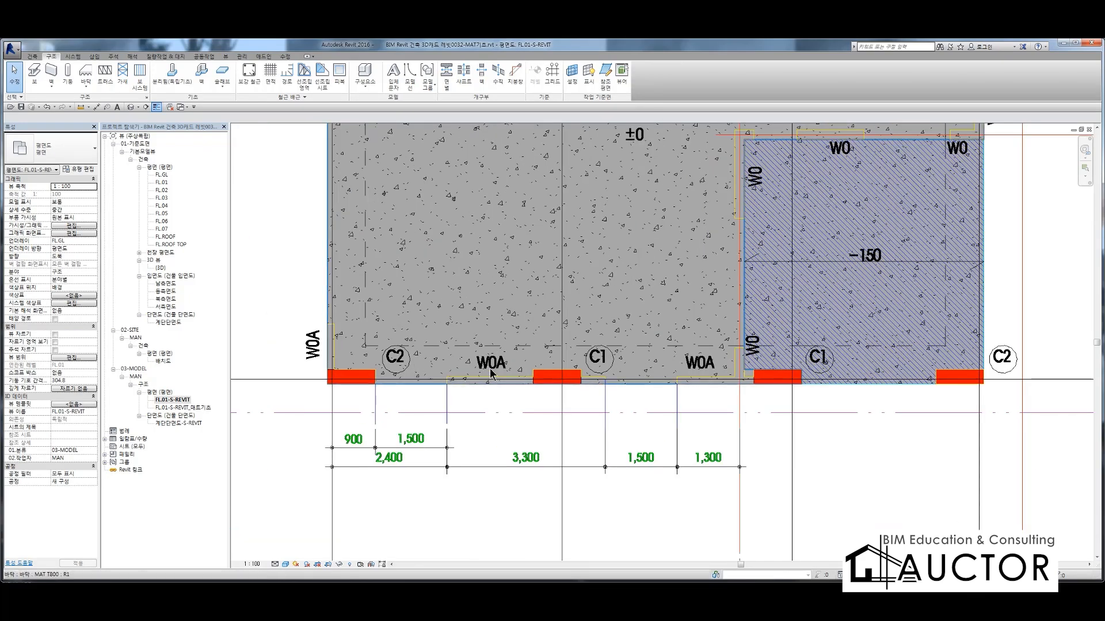
middle_drag(538, 398, 527, 545)
scroll(489, 393, down, 2)
scroll(489, 393, down, 1)
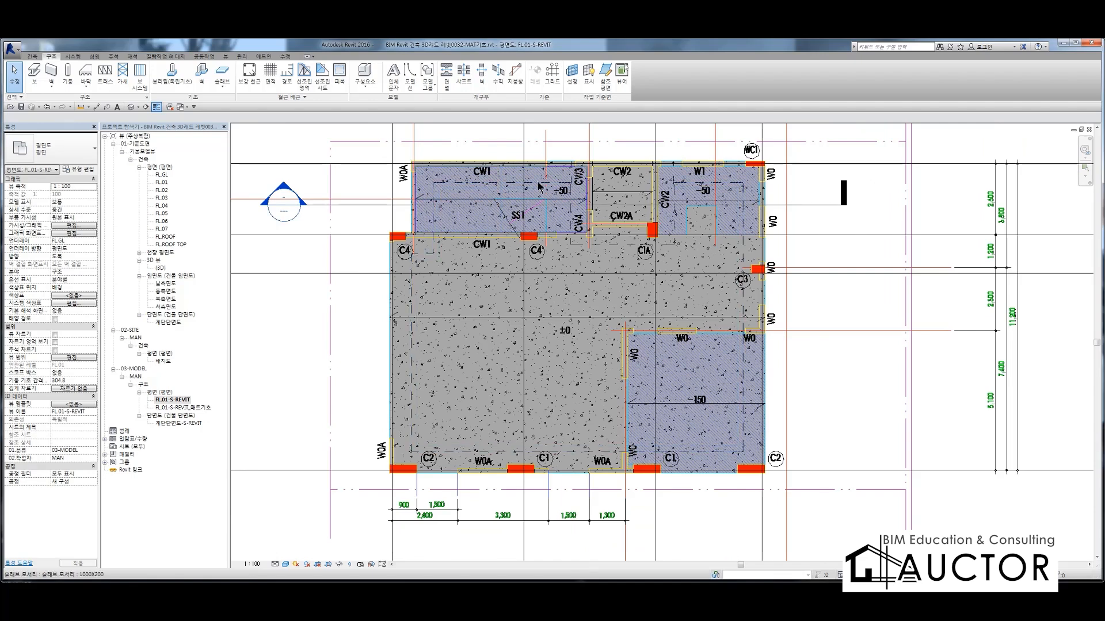
middle_drag(676, 184, 596, 263)
scroll(596, 263, up, 4)
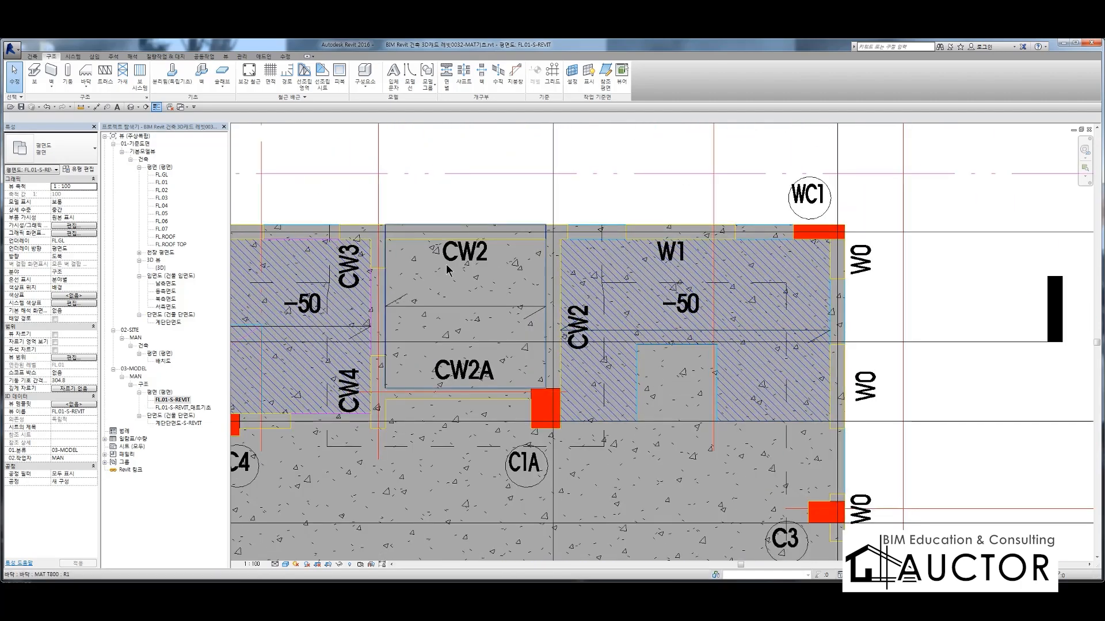
middle_drag(372, 378, 561, 229)
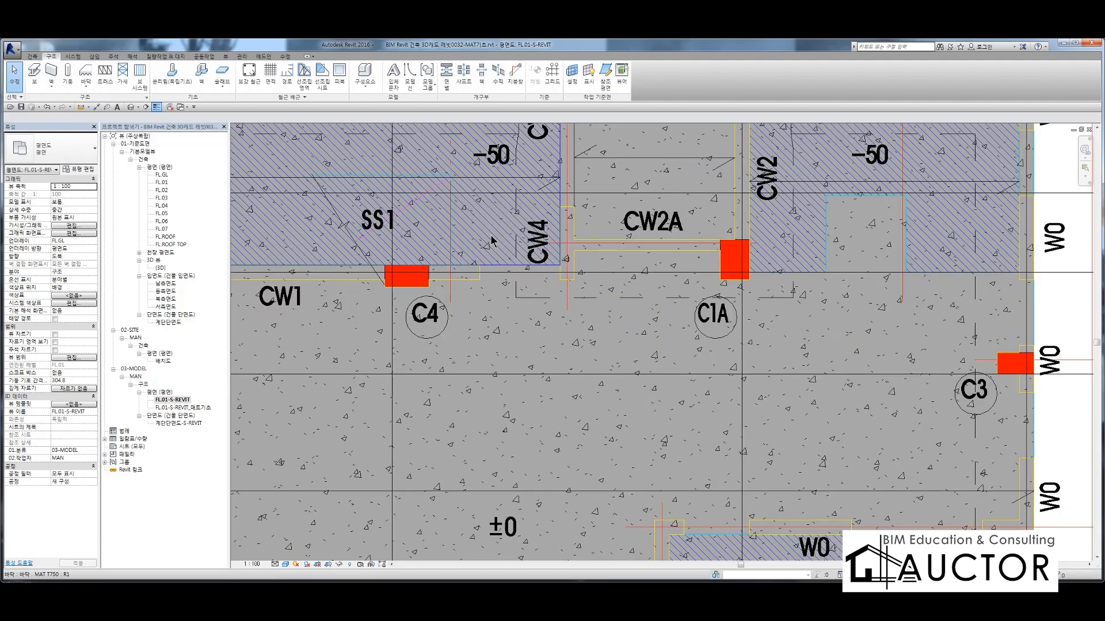
scroll(561, 229, down, 3)
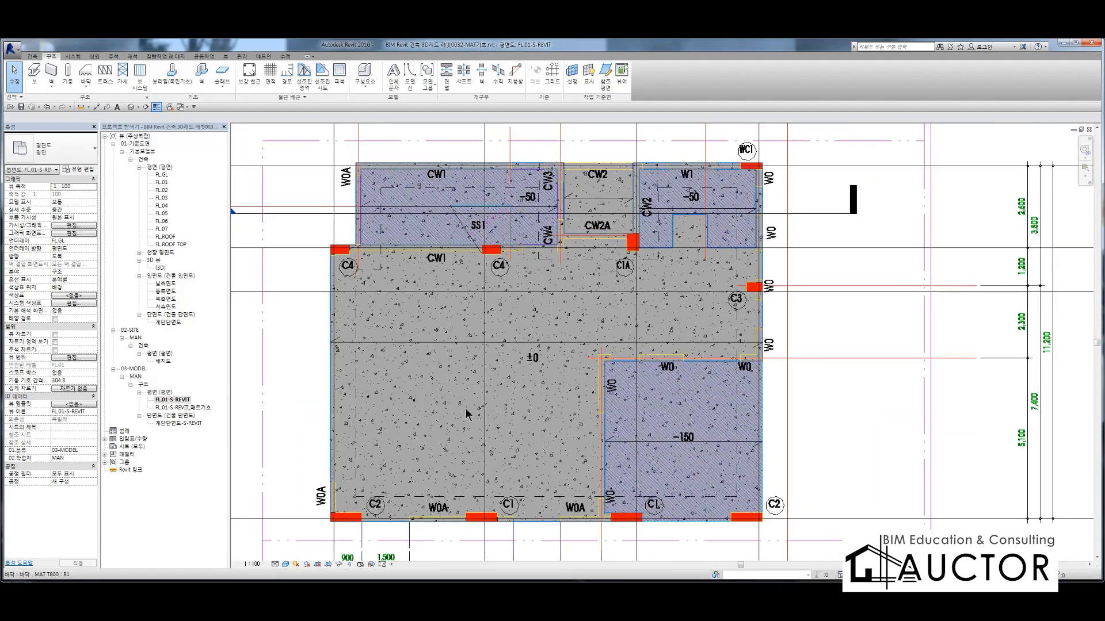
middle_drag(437, 468, 470, 329)
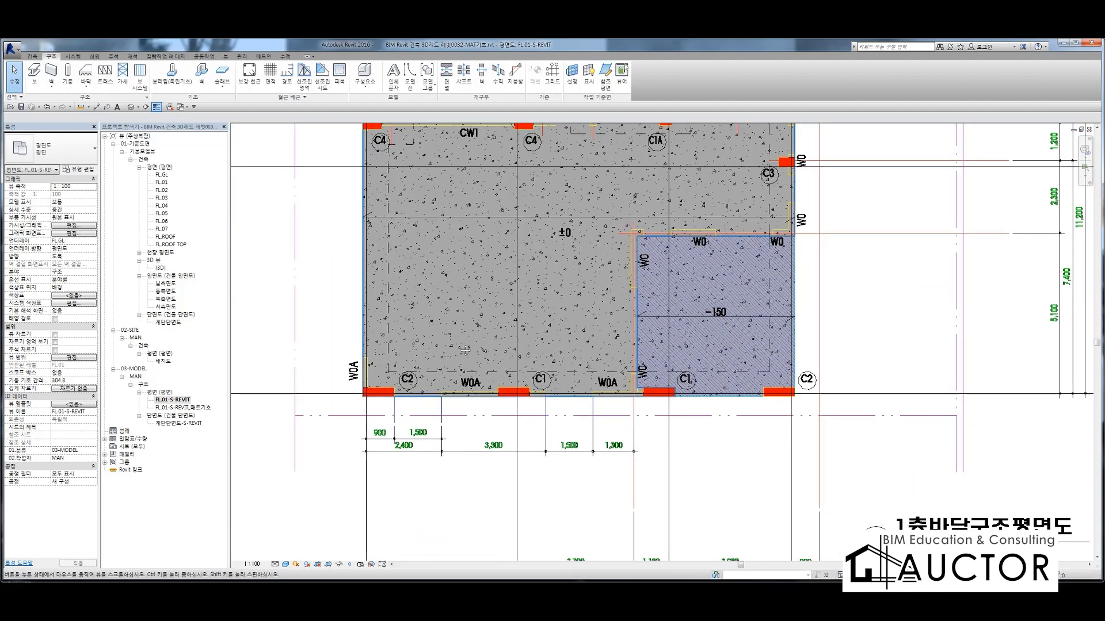
scroll(575, 374, up, 3)
scroll(551, 431, up, 1)
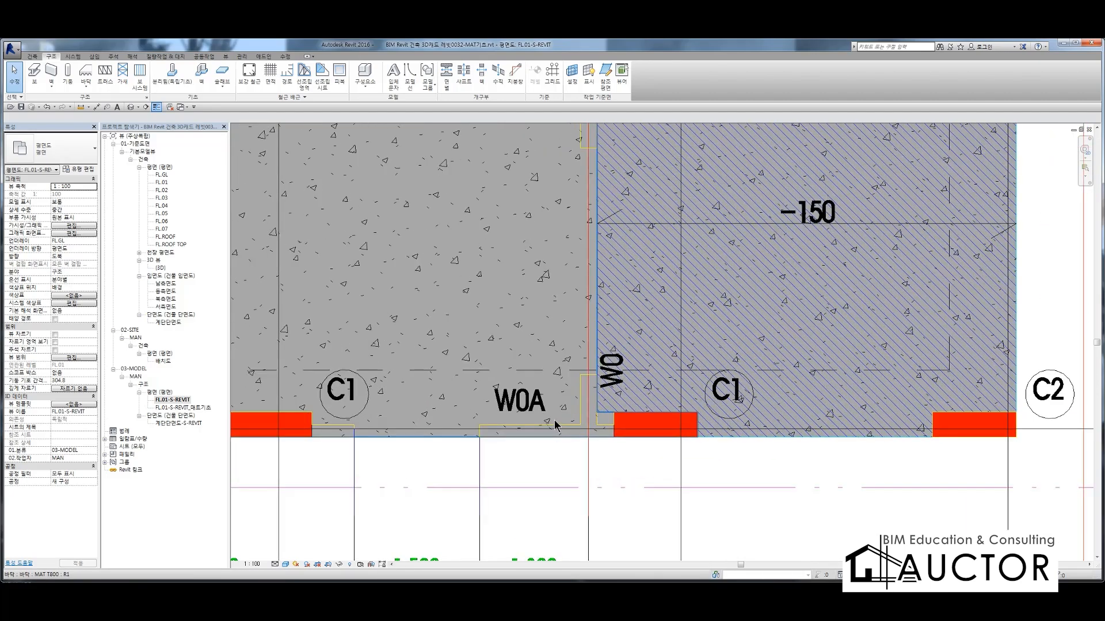
scroll(551, 432, down, 3)
middle_drag(375, 414, 543, 384)
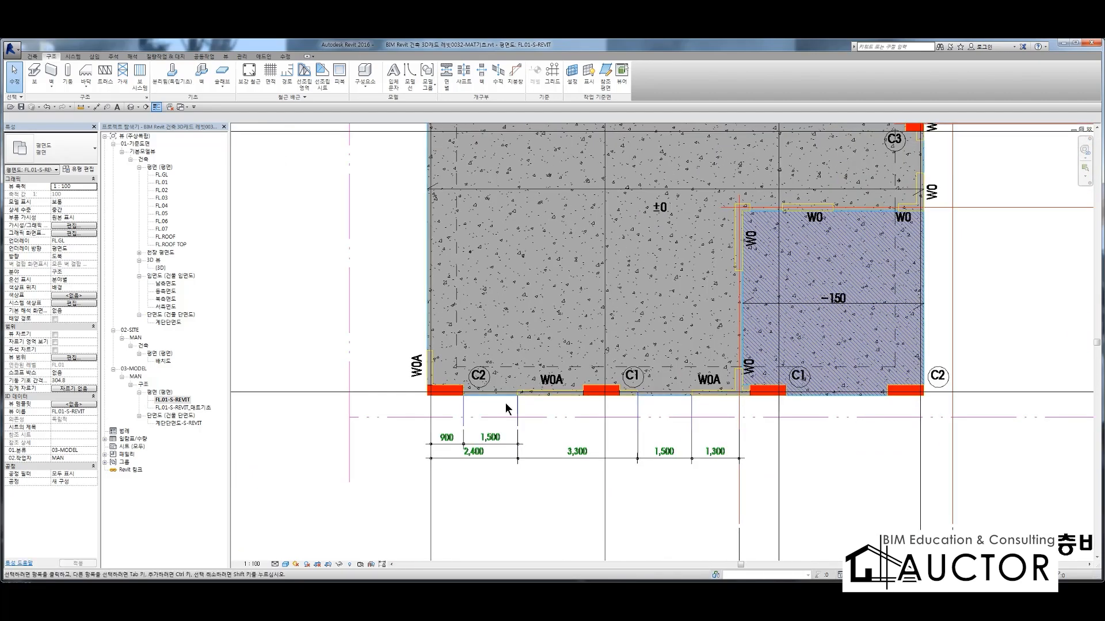
scroll(506, 399, up, 4)
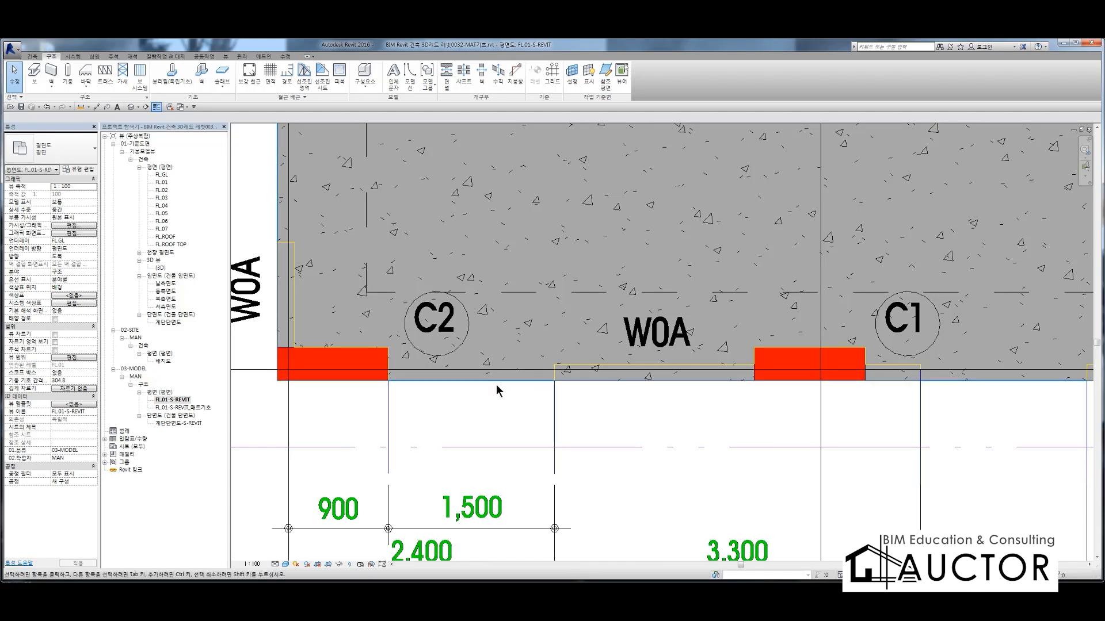
Mark the full span between columns C2 and C1 and the shorter W0A wall extent with the screen pen
mouse_move(389, 371)
mouse_down()
mouse_move(713, 377)
mouse_move(748, 366)
mouse_move(728, 352)
mouse_move(722, 392)
mouse_up()
drag(414, 357, 389, 370)
drag(378, 378, 457, 393)
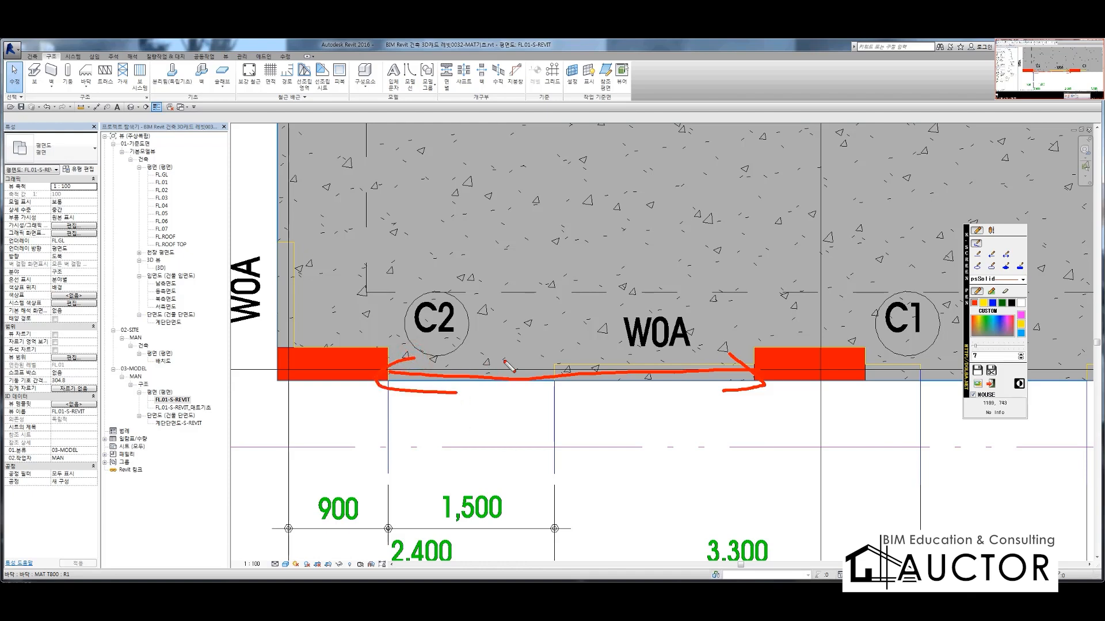
mouse_move(555, 340)
mouse_down()
mouse_move(774, 327)
mouse_move(739, 345)
mouse_up()
drag(584, 308, 569, 343)
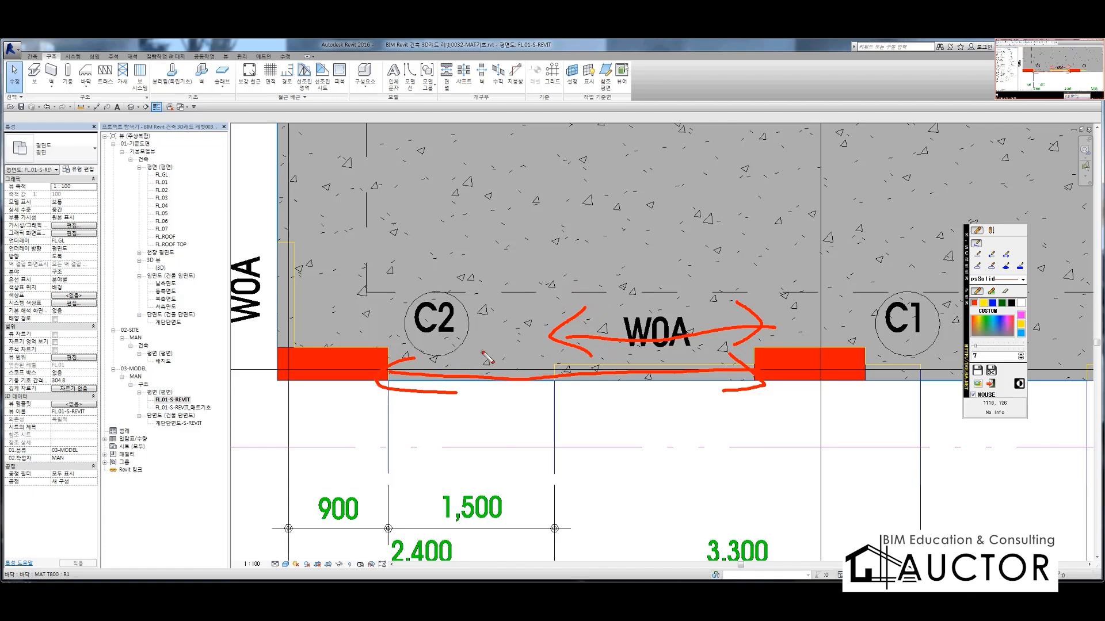
Mark the opening between column C2 and the W0A wall with the screen pen, and sketch a wall elevation with a rectangular opening
drag(551, 348, 548, 406)
drag(390, 342, 393, 422)
mouse_move(535, 397)
mouse_down()
mouse_move(439, 347)
mouse_move(555, 415)
mouse_move(483, 431)
mouse_up()
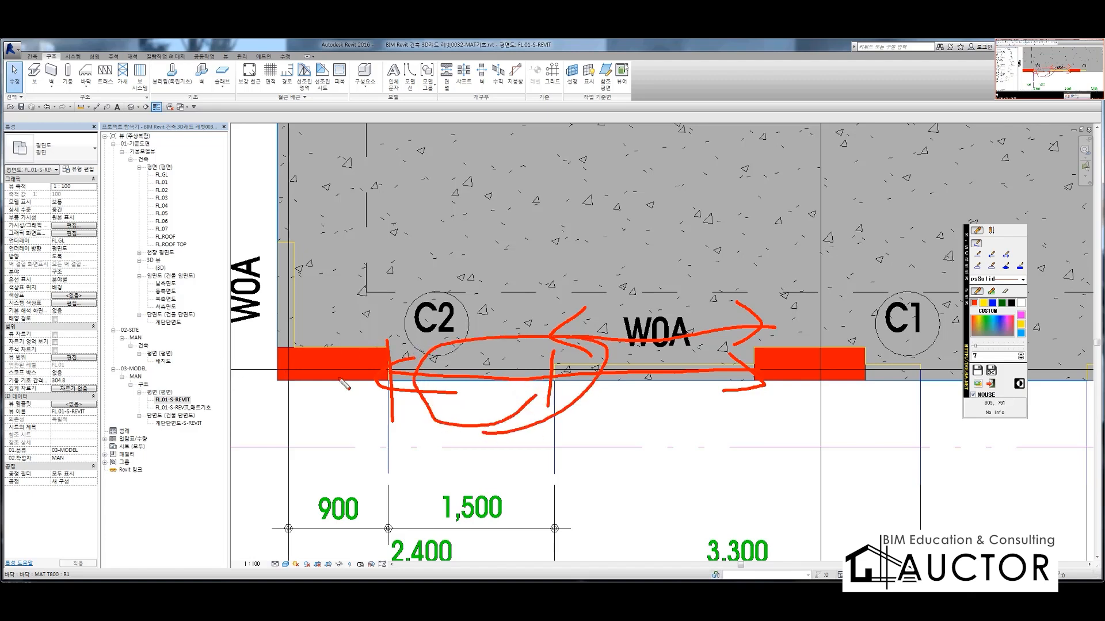
mouse_move(420, 167)
mouse_down()
mouse_move(418, 137)
mouse_move(423, 315)
mouse_up()
mouse_move(418, 137)
mouse_down()
mouse_move(701, 163)
mouse_move(448, 291)
mouse_up()
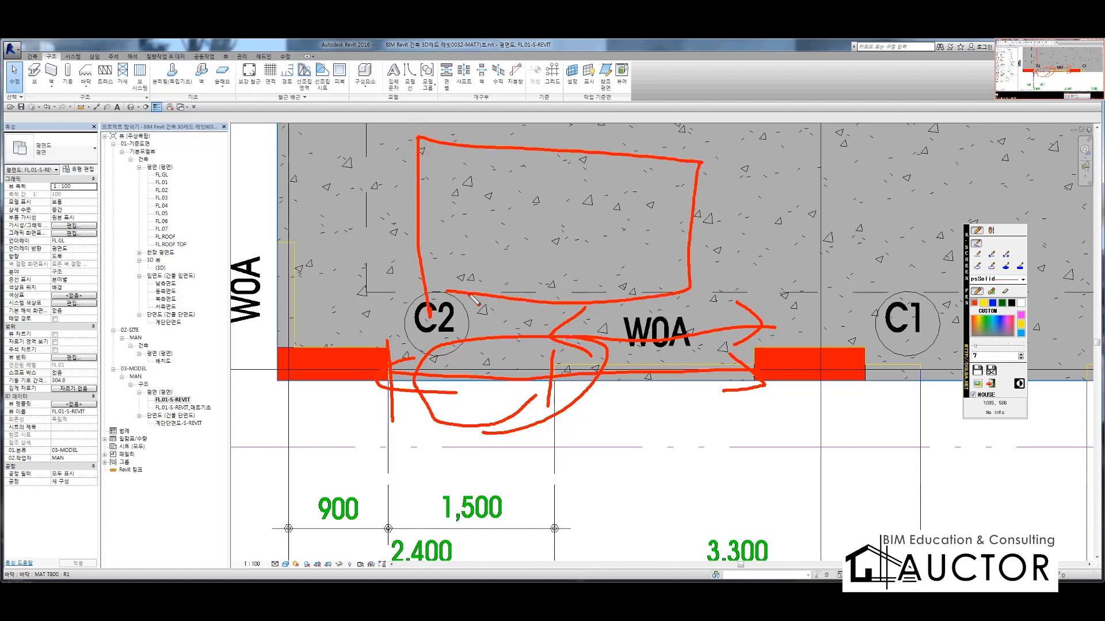
drag(467, 170, 470, 247)
mouse_move(469, 173)
mouse_down()
mouse_move(557, 248)
mouse_move(473, 244)
mouse_up()
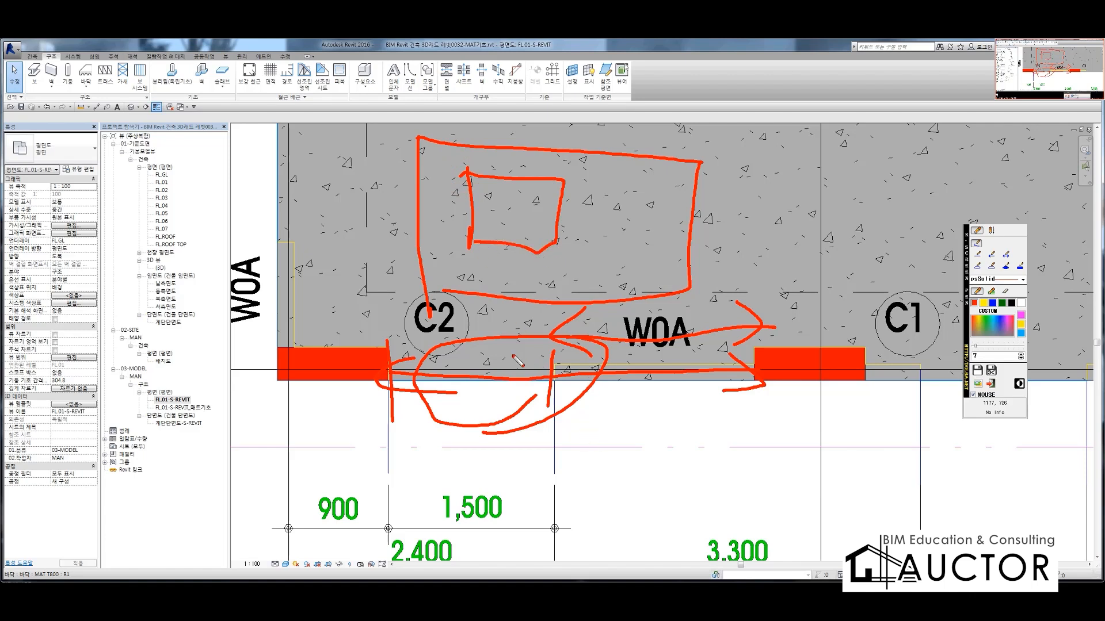
Mark the full wall length on the elevation sketch, outline the whole wall between C2 and C1, and clear the pen marks
mouse_move(424, 263)
mouse_down()
mouse_move(627, 259)
mouse_move(653, 281)
mouse_up()
mouse_move(444, 245)
mouse_down()
mouse_move(428, 280)
mouse_move(475, 284)
mouse_up()
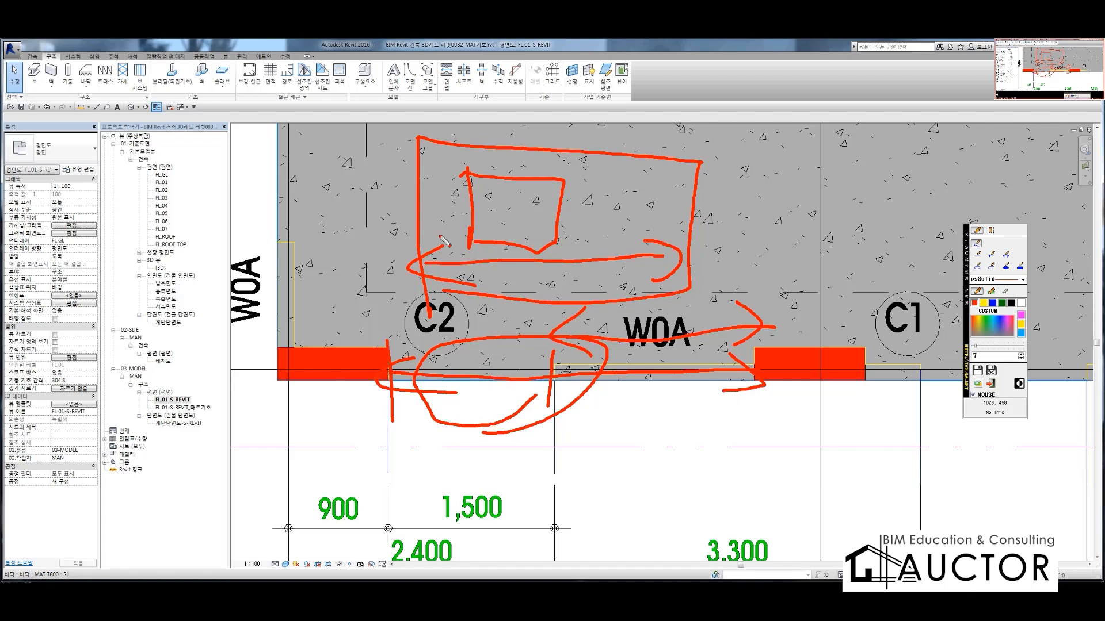
mouse_move(433, 291)
mouse_down()
mouse_move(406, 214)
mouse_move(707, 135)
mouse_move(736, 295)
mouse_move(471, 299)
mouse_up()
mouse_move(409, 393)
mouse_down()
mouse_move(723, 397)
mouse_move(708, 331)
mouse_move(403, 345)
mouse_move(413, 431)
mouse_up()
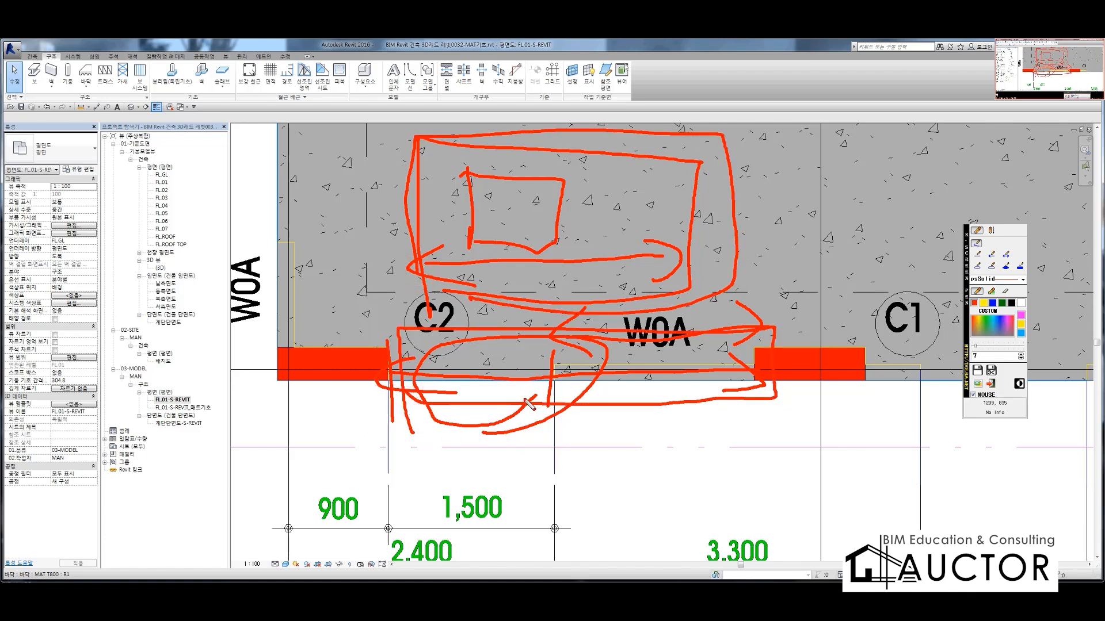
key(Escape)
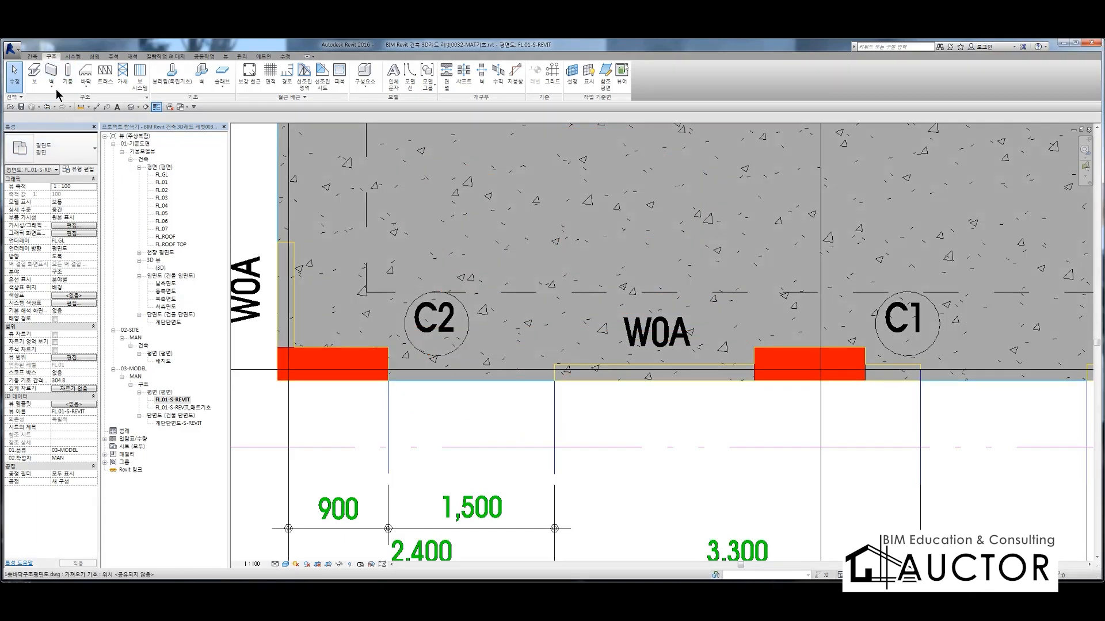
Start a structural wall and check the list of available basic wall types
click(52, 72)
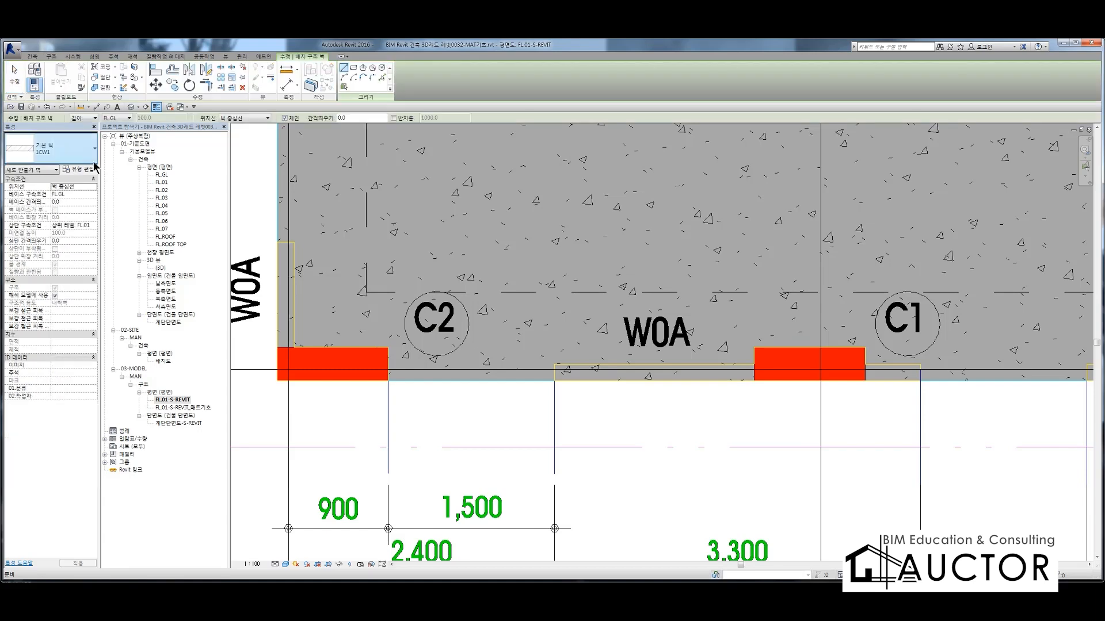
click(81, 151)
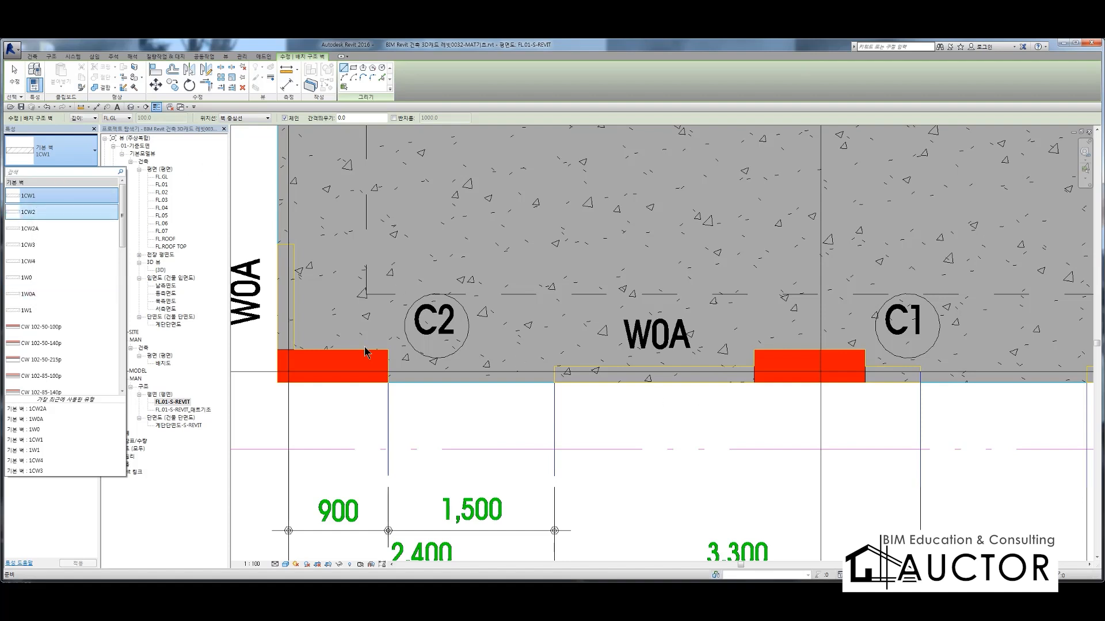
click(451, 94)
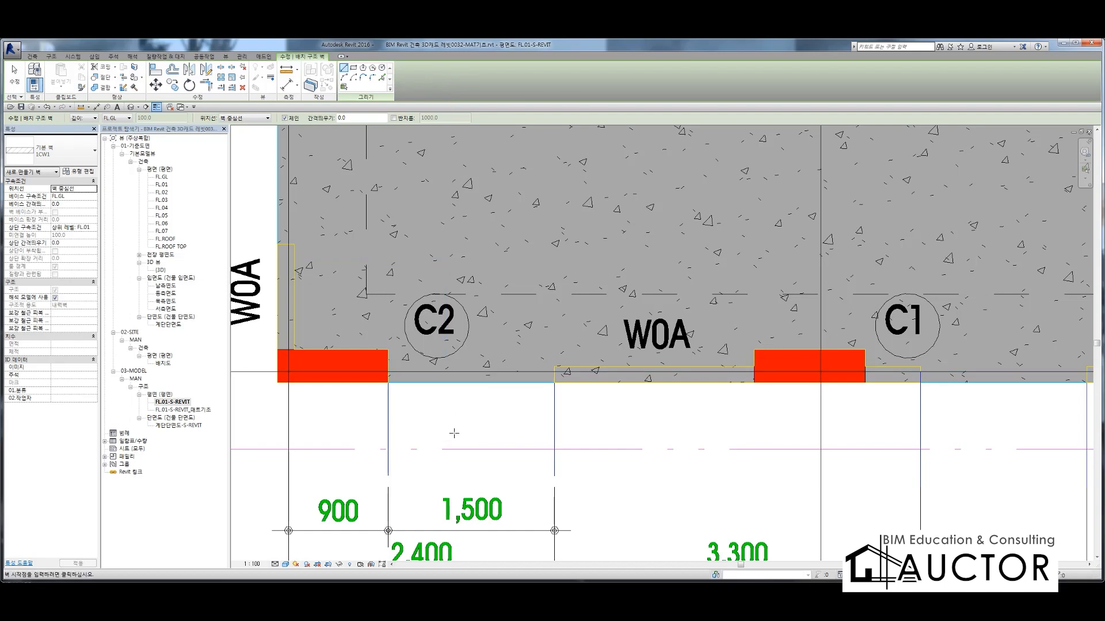
Circle the wall's depth setting with FL.GL using the screen pen and link the handwritten note 구조 to the structure category
key(F9)
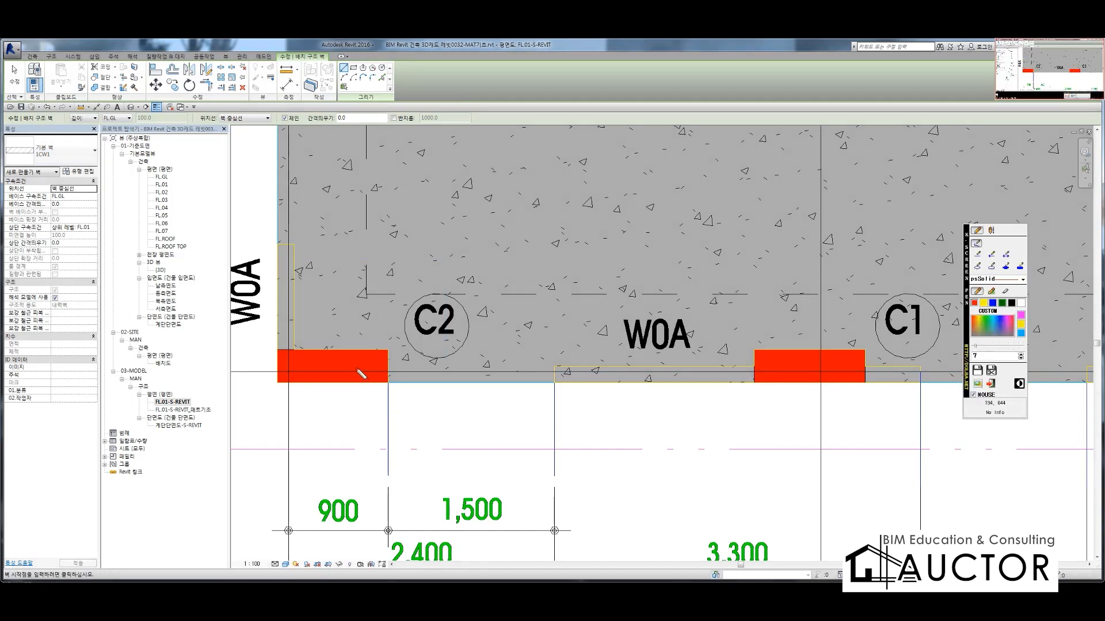
mouse_move(92, 134)
mouse_down()
mouse_move(58, 121)
mouse_move(141, 101)
mouse_move(100, 138)
mouse_up()
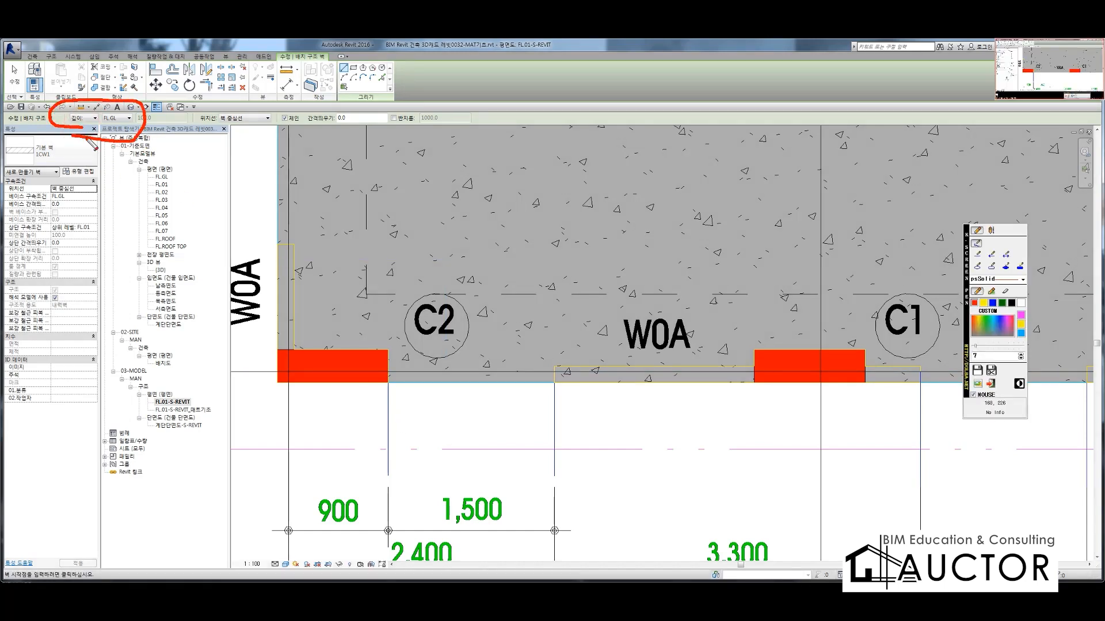
mouse_move(311, 155)
mouse_down()
mouse_move(345, 190)
mouse_move(343, 173)
mouse_move(438, 229)
mouse_up()
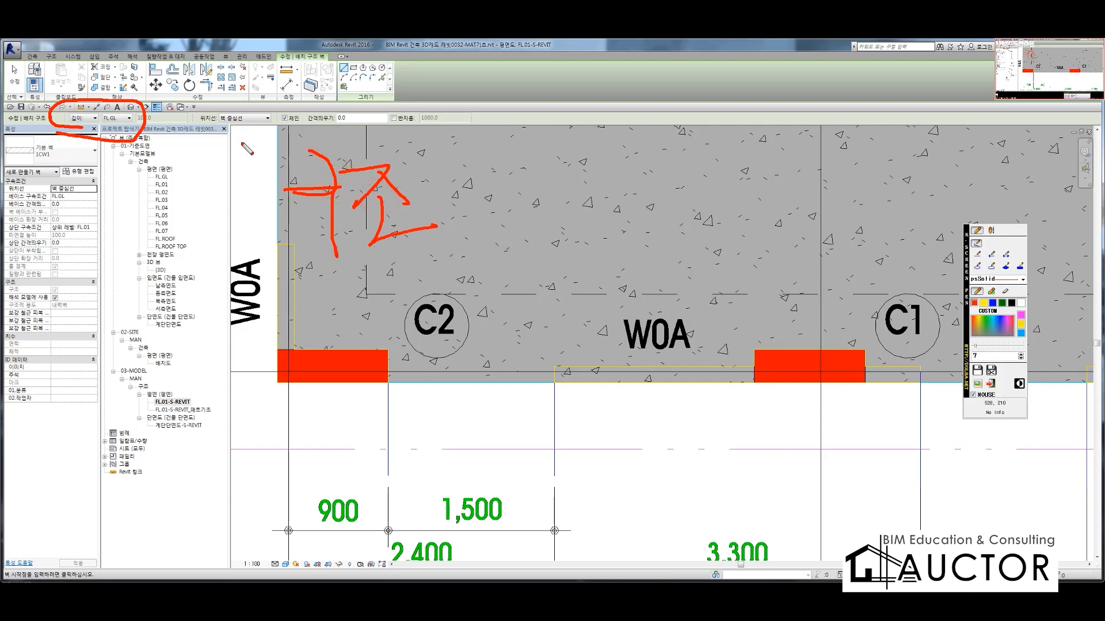
mouse_move(68, 74)
mouse_down()
mouse_move(35, 58)
mouse_move(92, 68)
mouse_move(282, 163)
mouse_move(253, 153)
mouse_up()
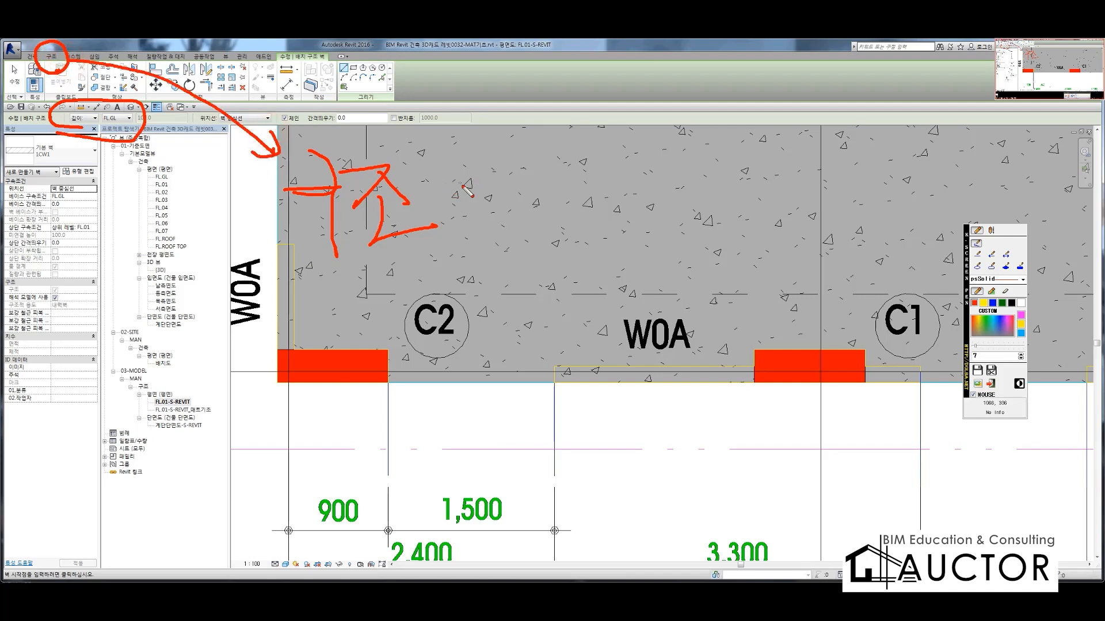
Sketch two level lines with the screen pen, one wall rising from the lower level and another extending below it
click(442, 168)
drag(479, 330, 766, 311)
drag(489, 203, 722, 199)
mouse_move(591, 316)
mouse_down()
mouse_move(633, 204)
mouse_move(640, 314)
mouse_up()
drag(65, 132, 99, 137)
mouse_move(539, 325)
mouse_down()
mouse_move(604, 436)
mouse_move(580, 325)
mouse_up()
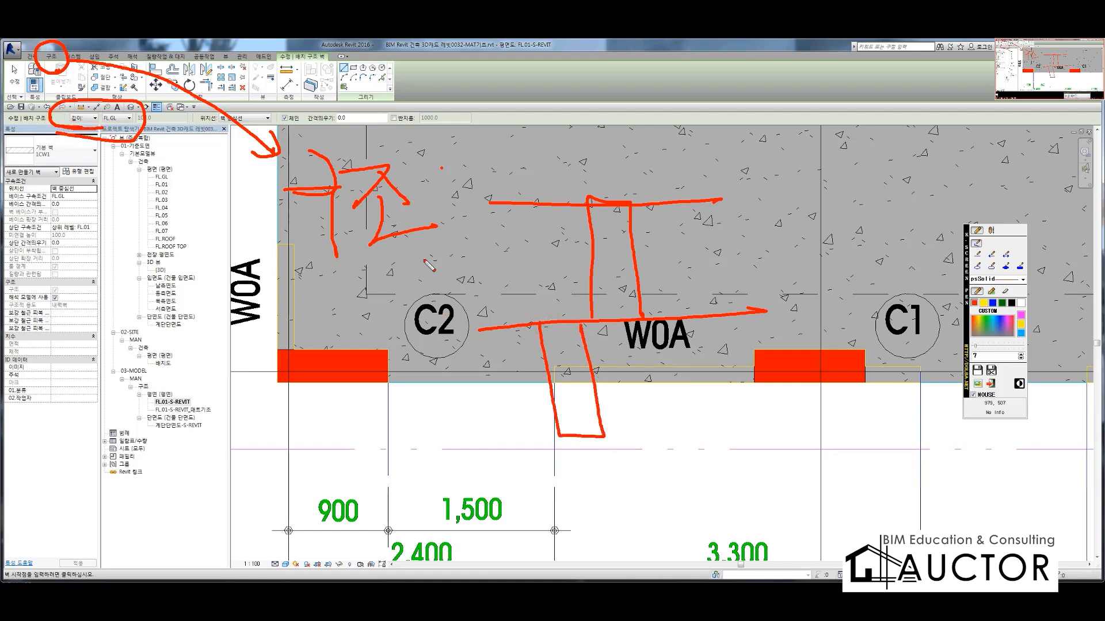
Sketch a hatched foundation slab beneath the downward wall and draw a line across it
mouse_move(411, 420)
mouse_down()
mouse_move(739, 506)
mouse_move(426, 373)
mouse_up()
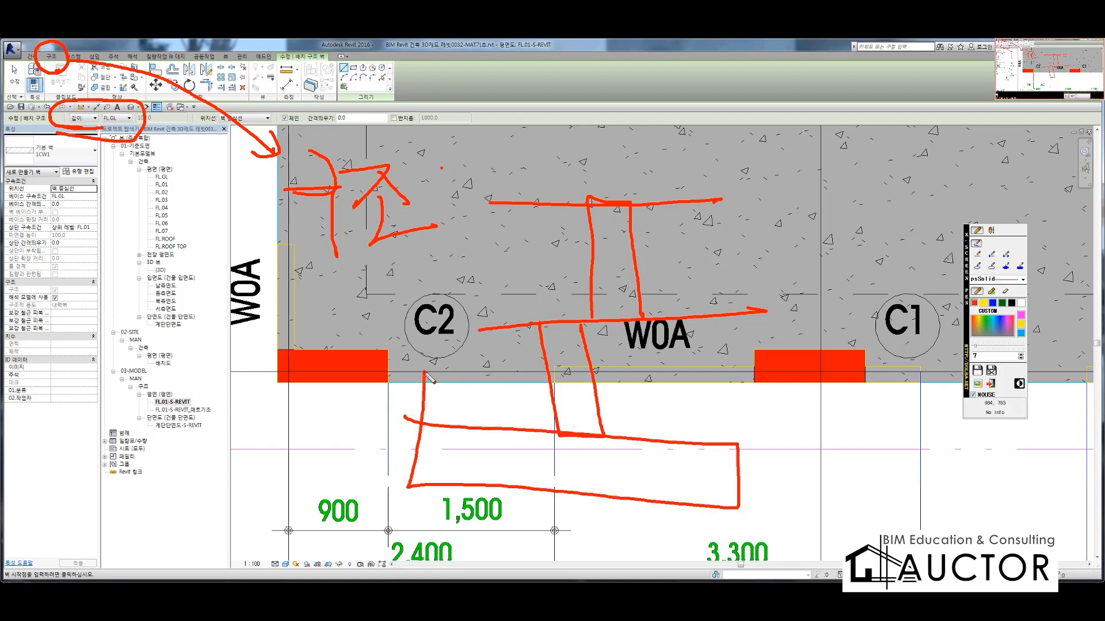
drag(460, 417, 375, 473)
drag(518, 423, 420, 483)
drag(557, 432, 495, 484)
drag(610, 438, 566, 475)
drag(642, 441, 598, 484)
drag(707, 446, 665, 474)
drag(713, 448, 676, 509)
drag(733, 473, 712, 506)
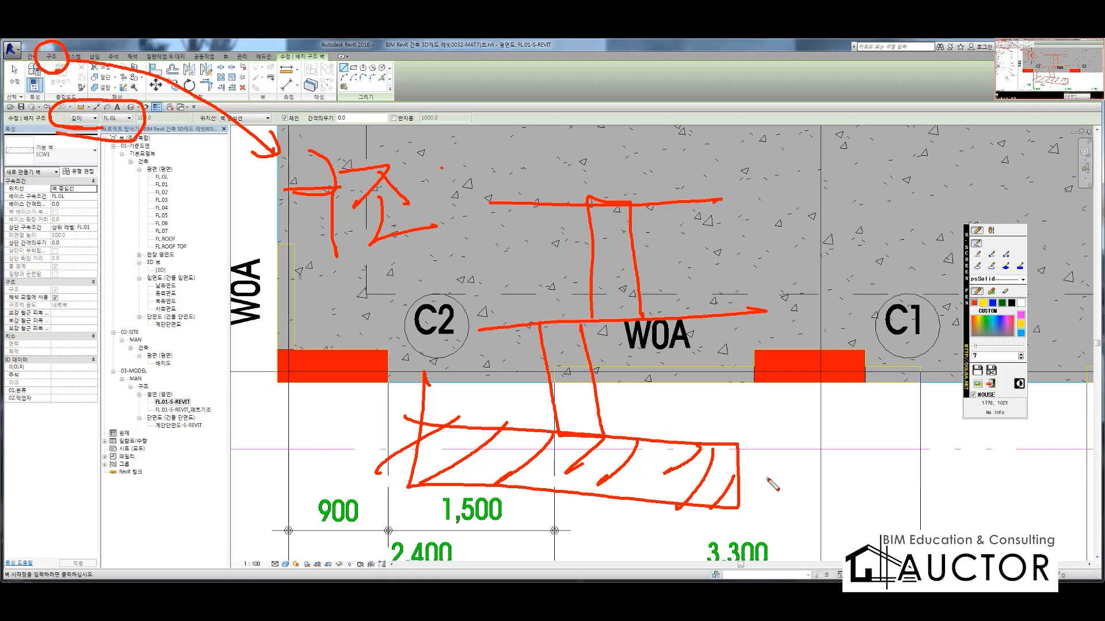
drag(762, 478, 351, 448)
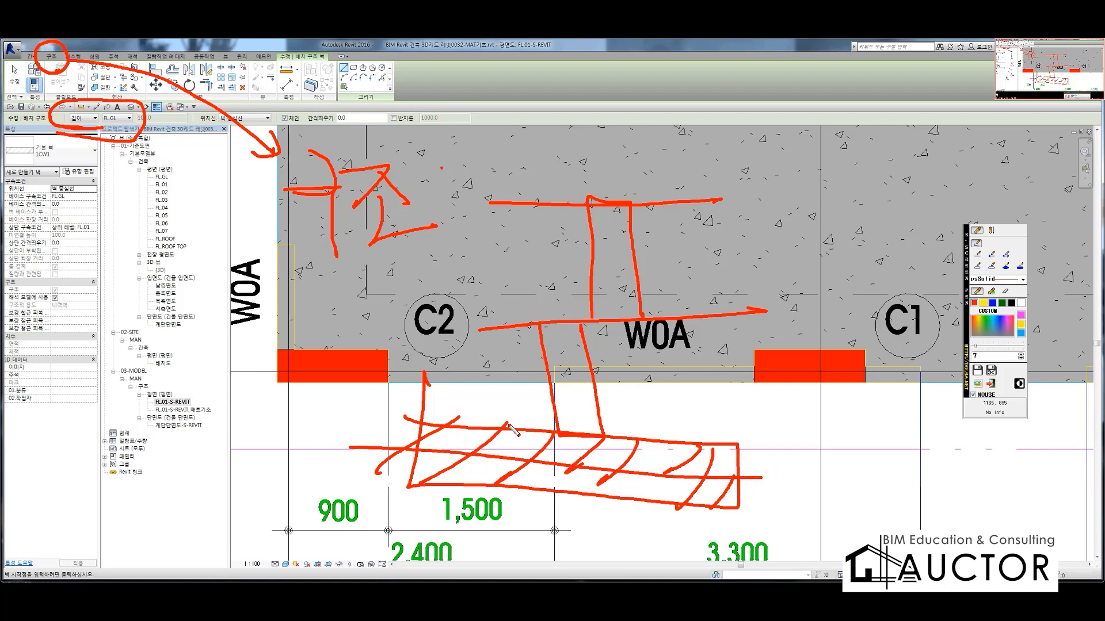
Circle the structure category and the wall's depth setting once more, and clear all pen marks
mouse_move(57, 73)
mouse_down()
mouse_move(32, 63)
mouse_move(65, 86)
mouse_up()
mouse_move(46, 132)
mouse_down()
mouse_move(69, 142)
mouse_move(149, 132)
mouse_move(87, 101)
mouse_move(60, 155)
mouse_up()
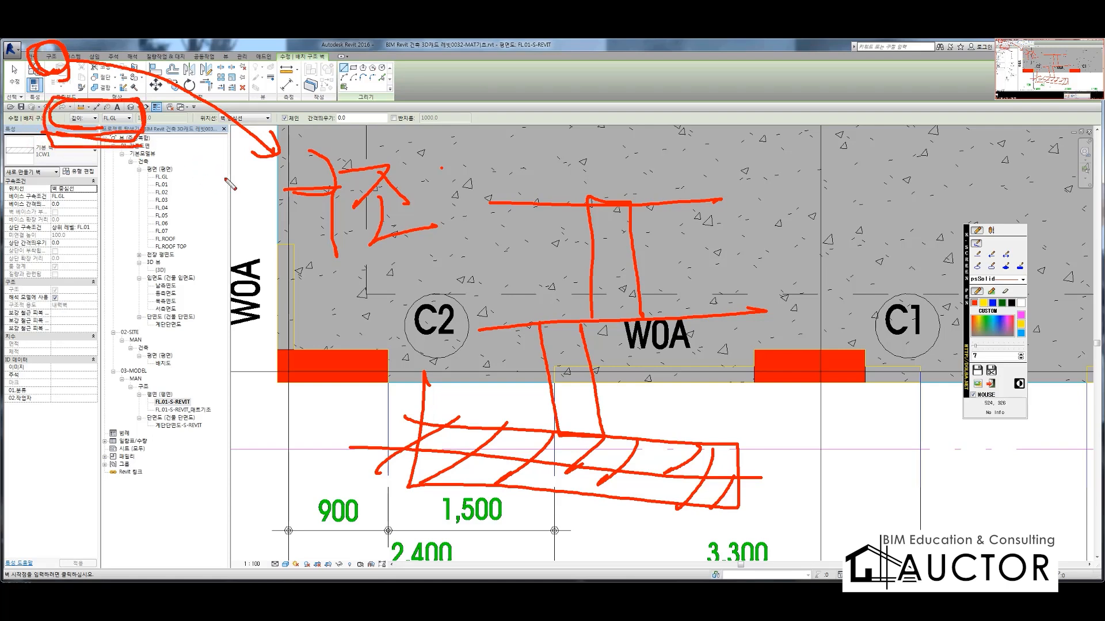
key(Escape)
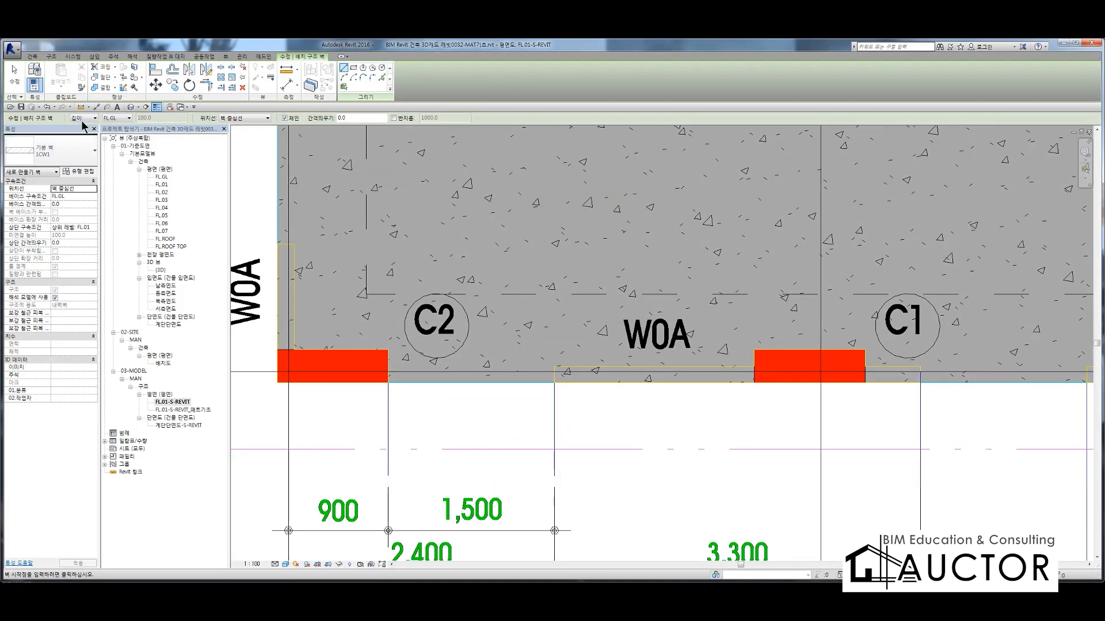
Set the structural wall to be built by height up to FL.02 and choose the basic wall type 1W0A
click(86, 118)
click(76, 133)
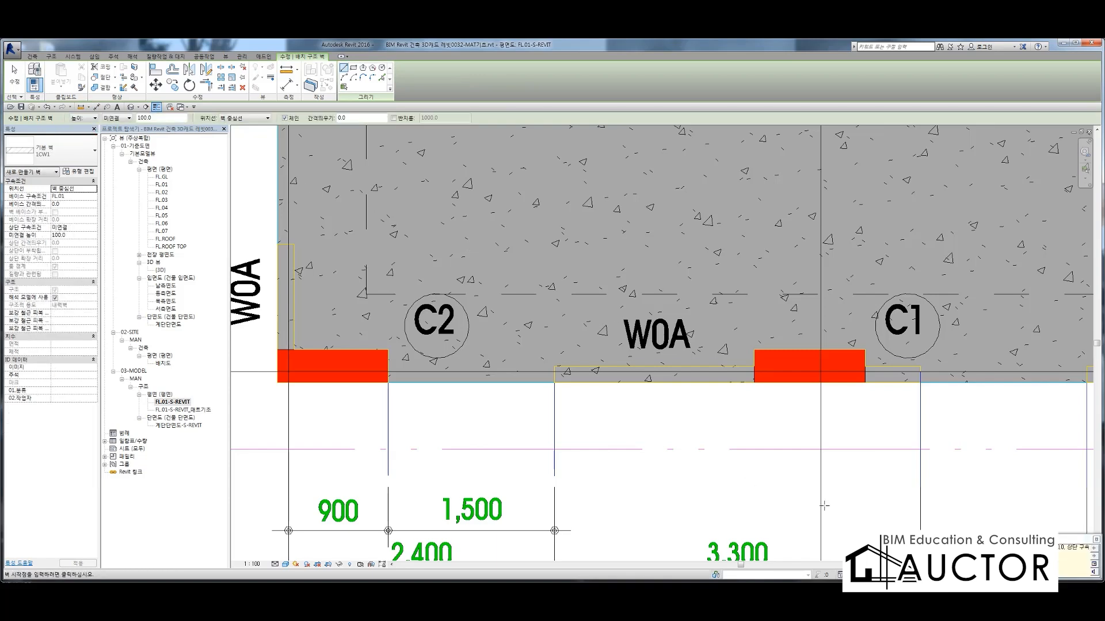
click(118, 118)
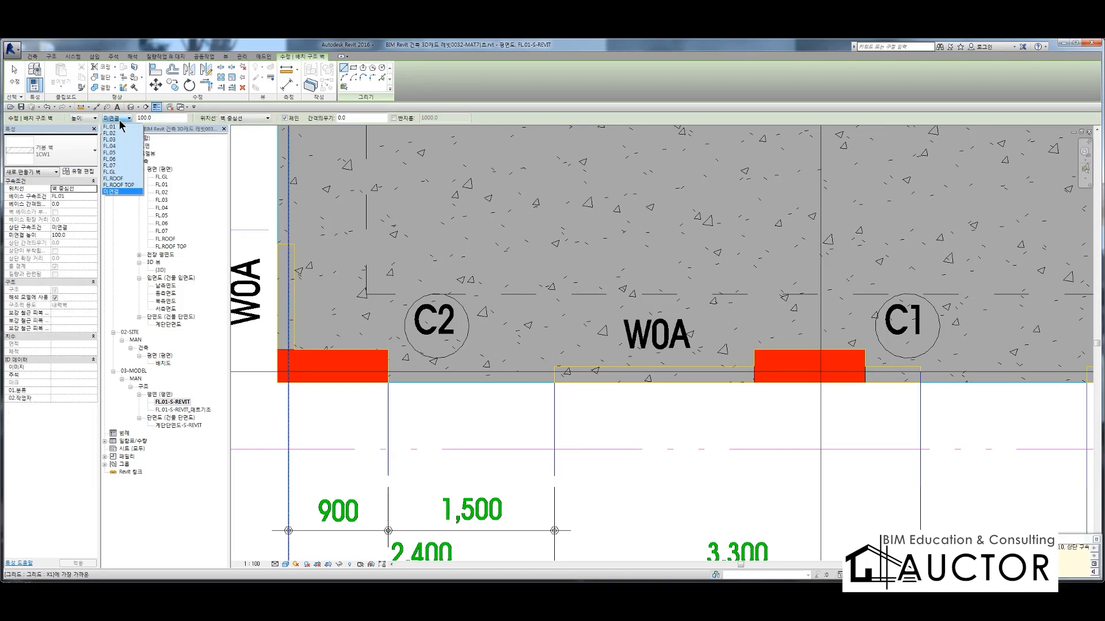
click(115, 133)
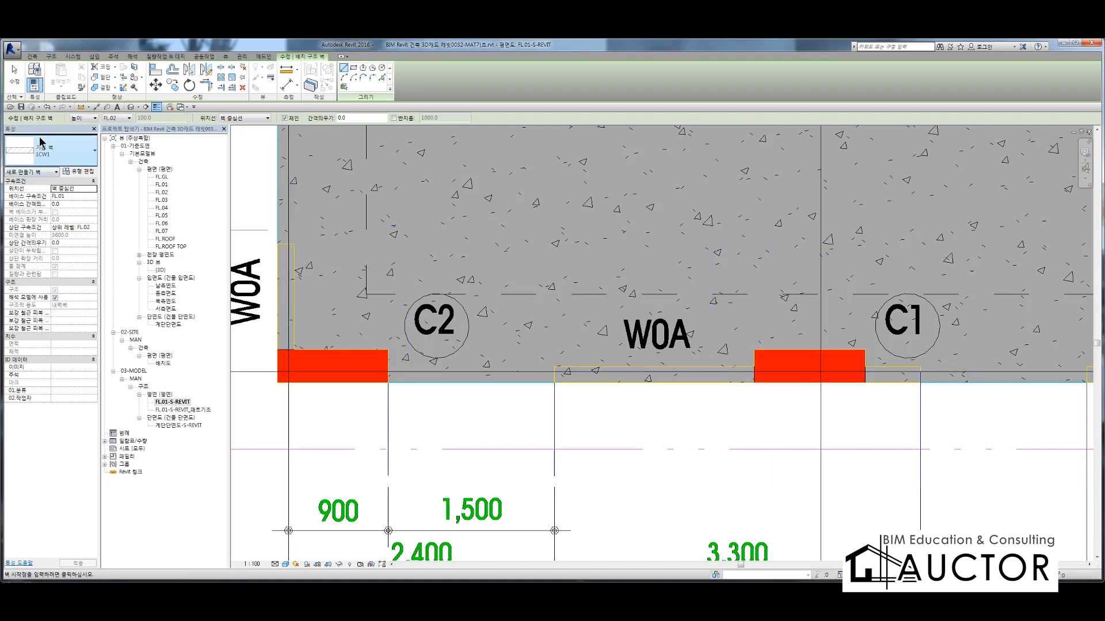
click(57, 153)
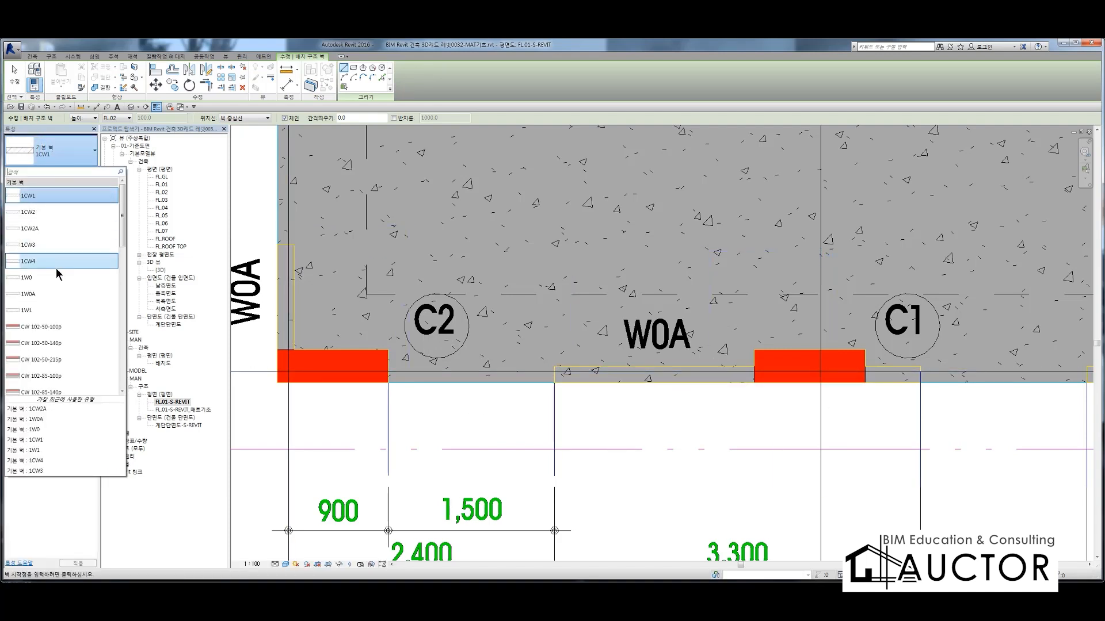
click(60, 293)
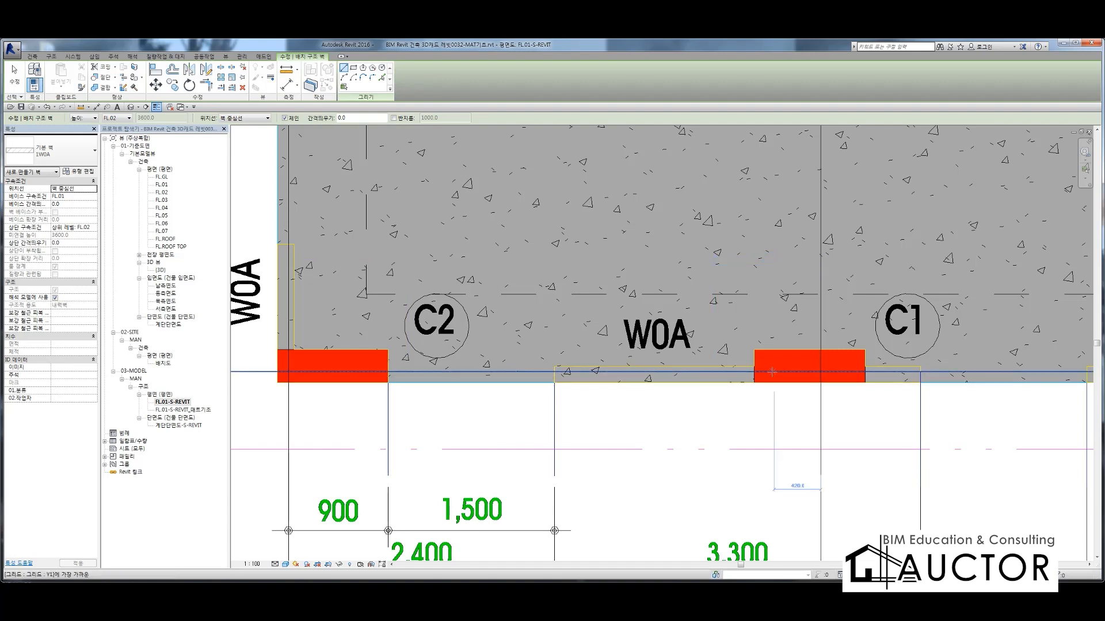
Draw a horizontal 1W0A wall about 1,940 mm long just outside the slab edge between columns C2 and C1
click(437, 409)
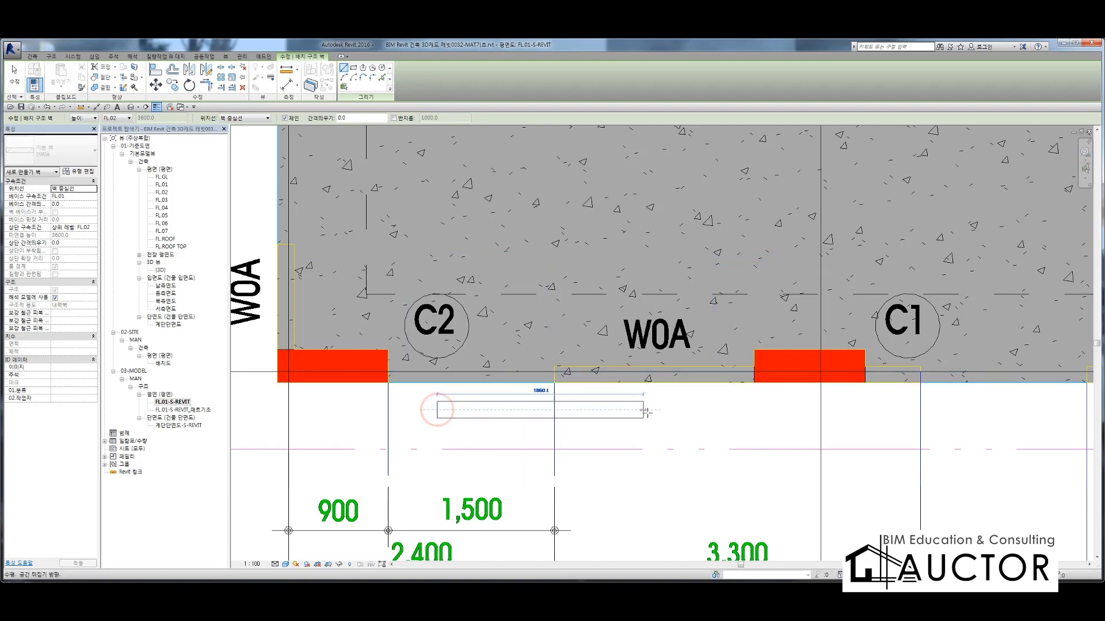
key(Escape)
key(Escape)
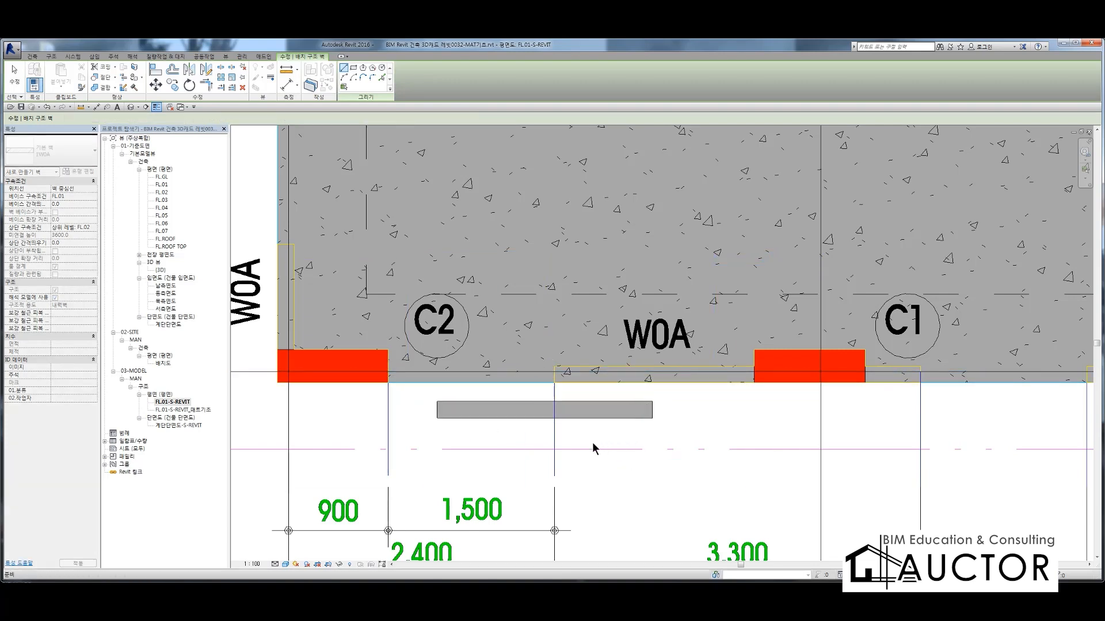
Align the new wall's outer face with the mat slab edge between columns C2 and C1
key(a)
key(l)
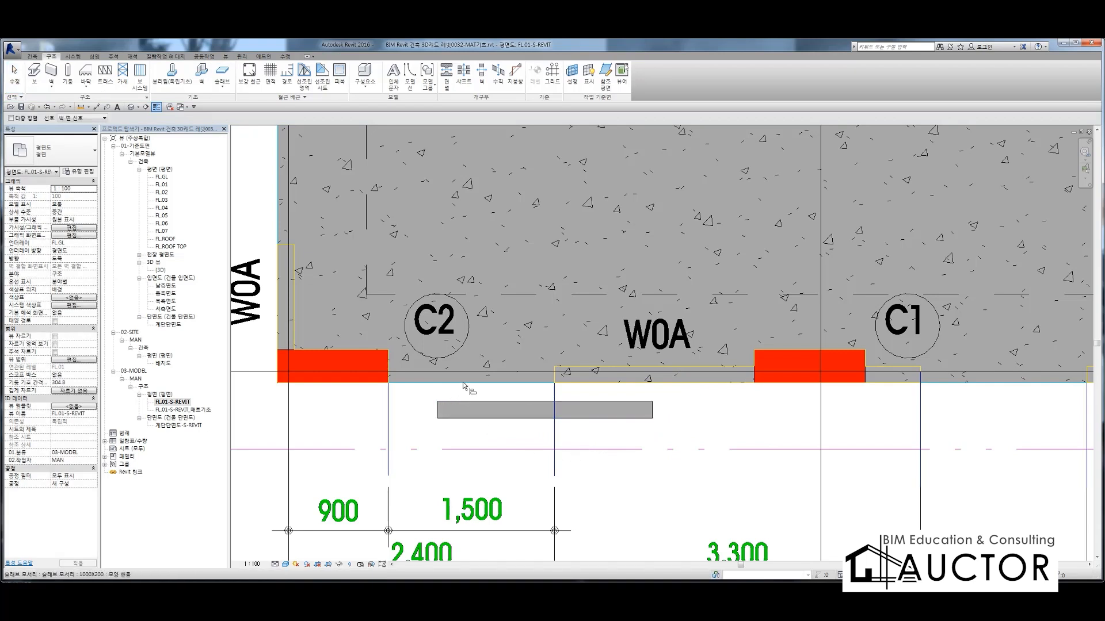
click(508, 420)
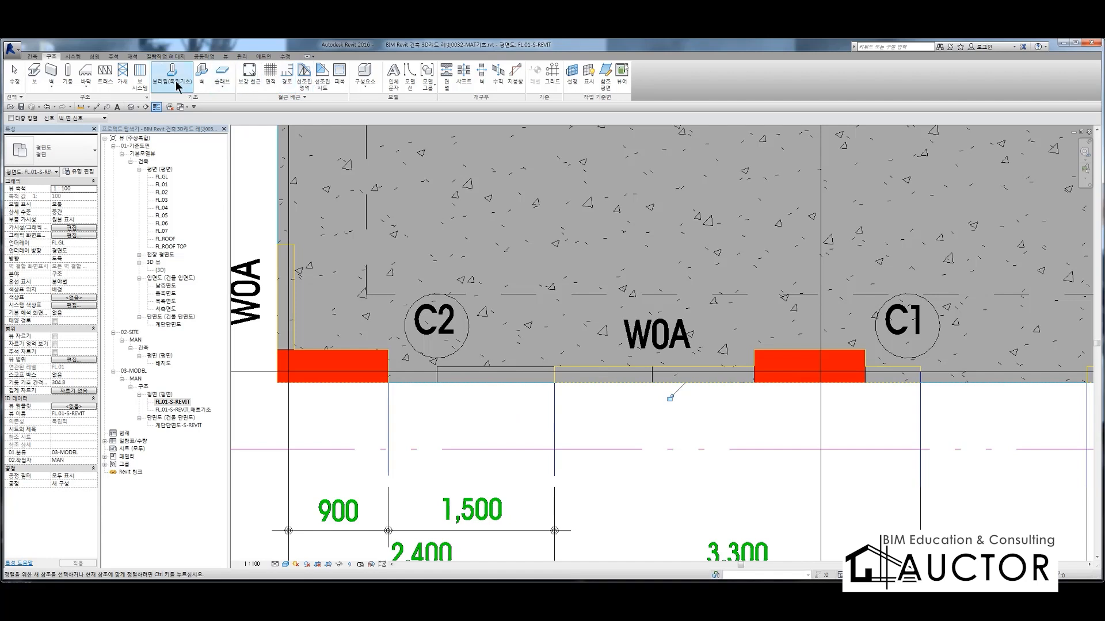
key(Escape)
key(Escape)
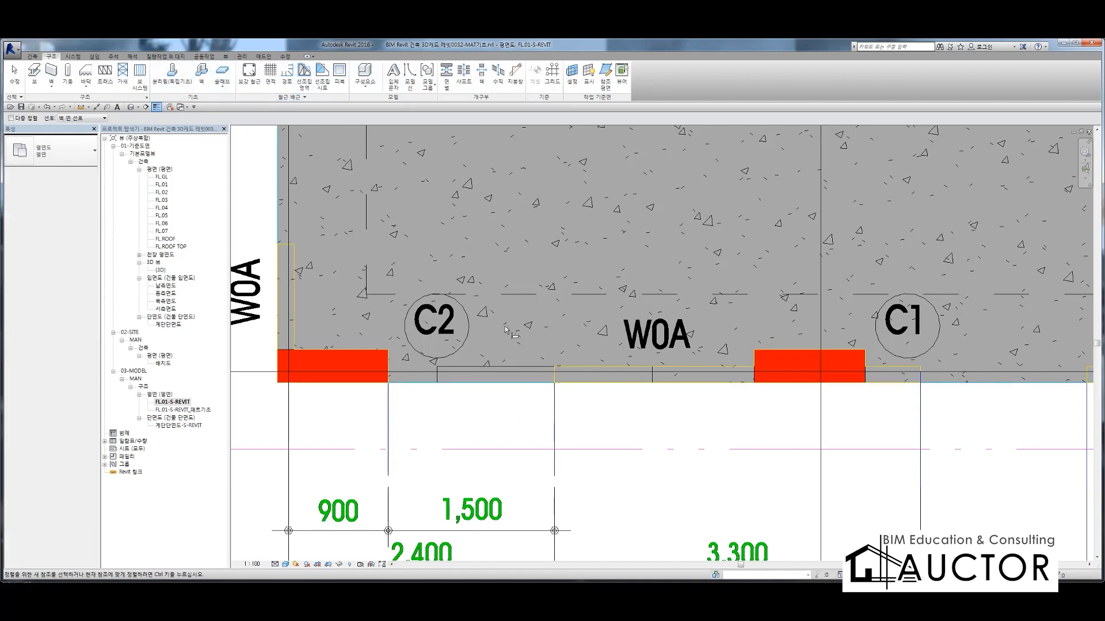
Align the wall's two ends with the facing sides of columns C2 and C1 so it spans between them
click(523, 374)
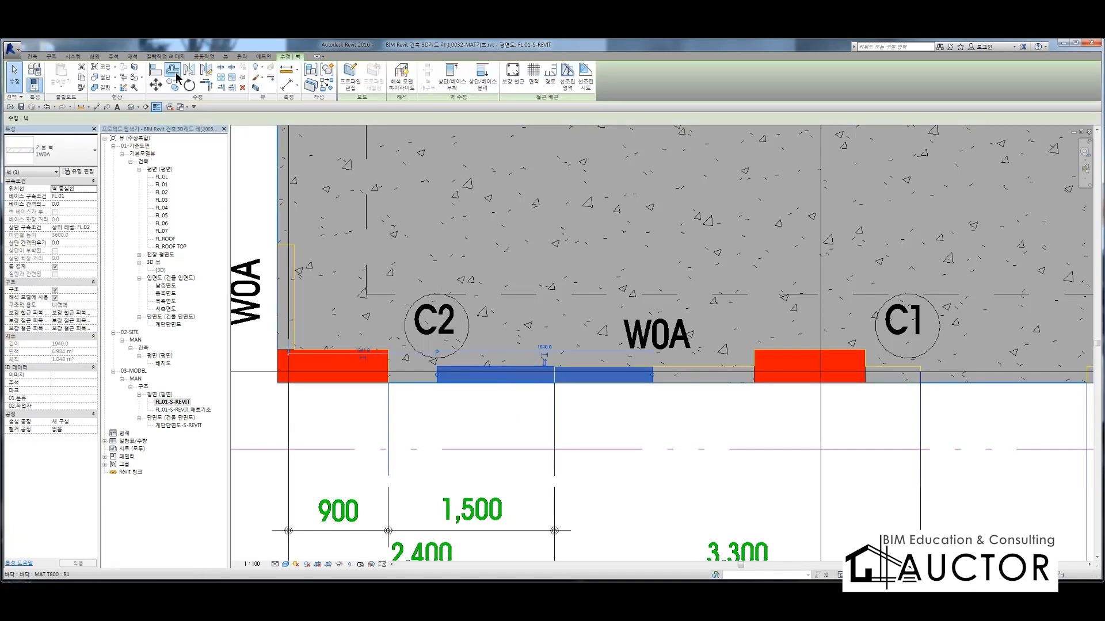
click(154, 72)
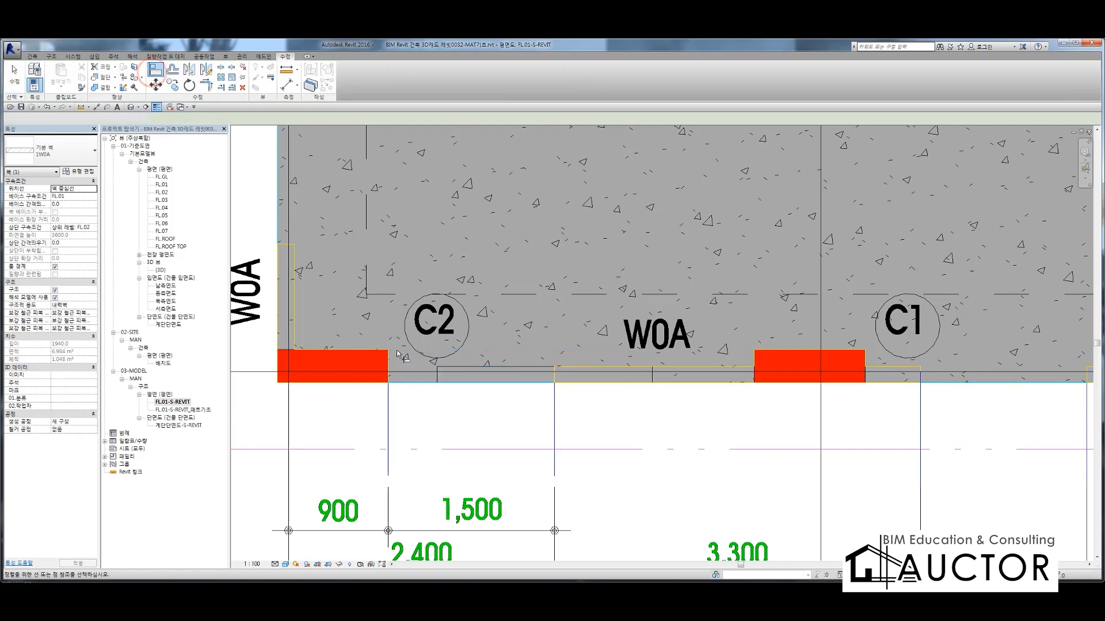
click(436, 373)
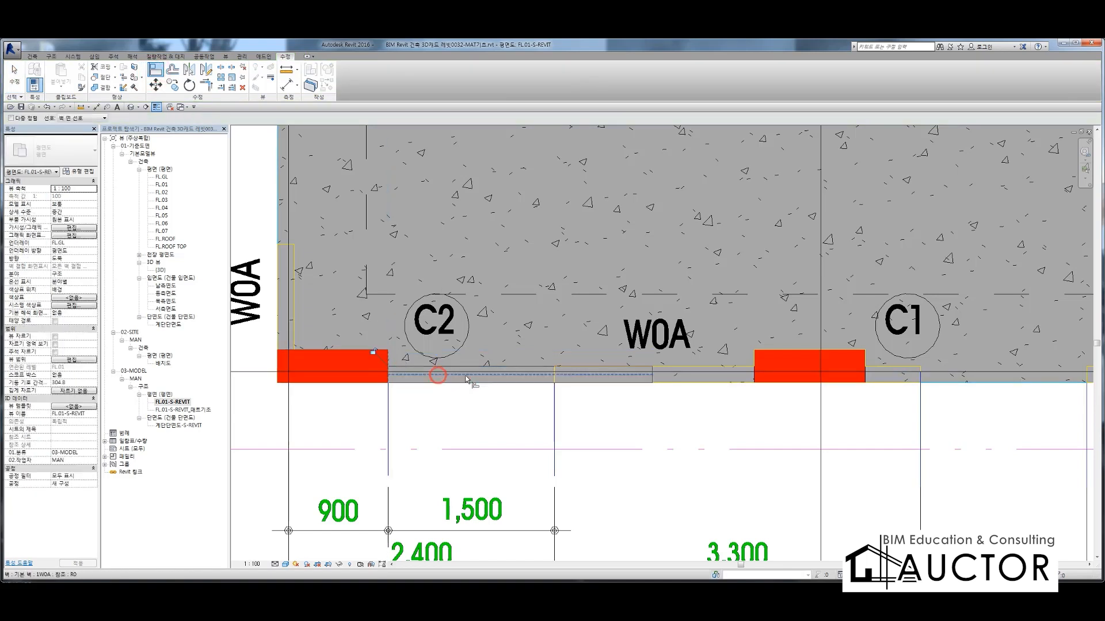
click(755, 366)
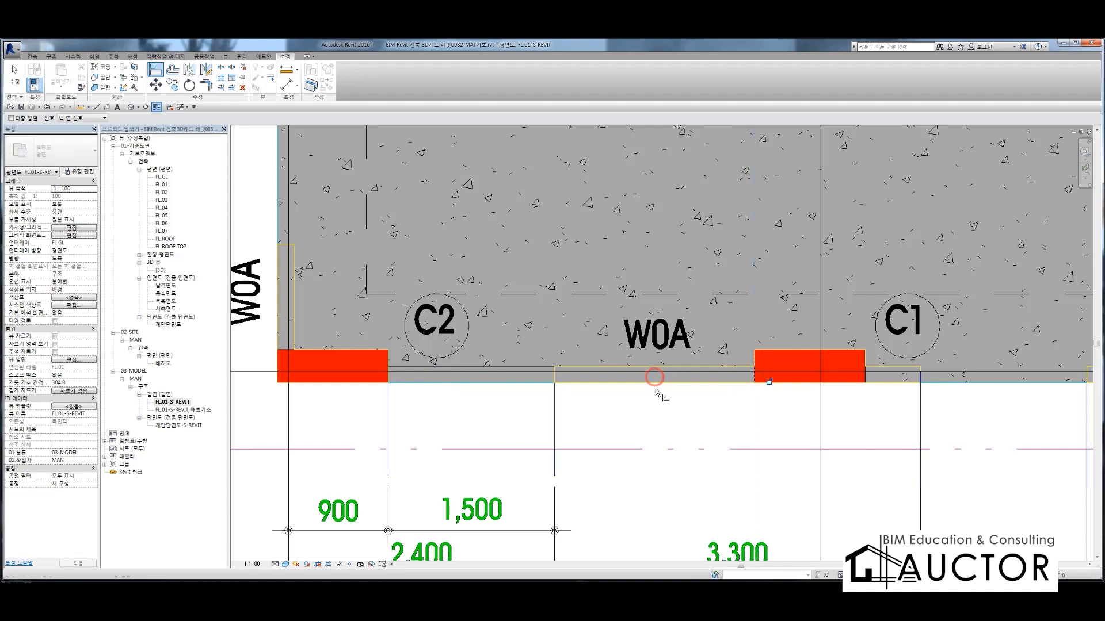
key(Escape)
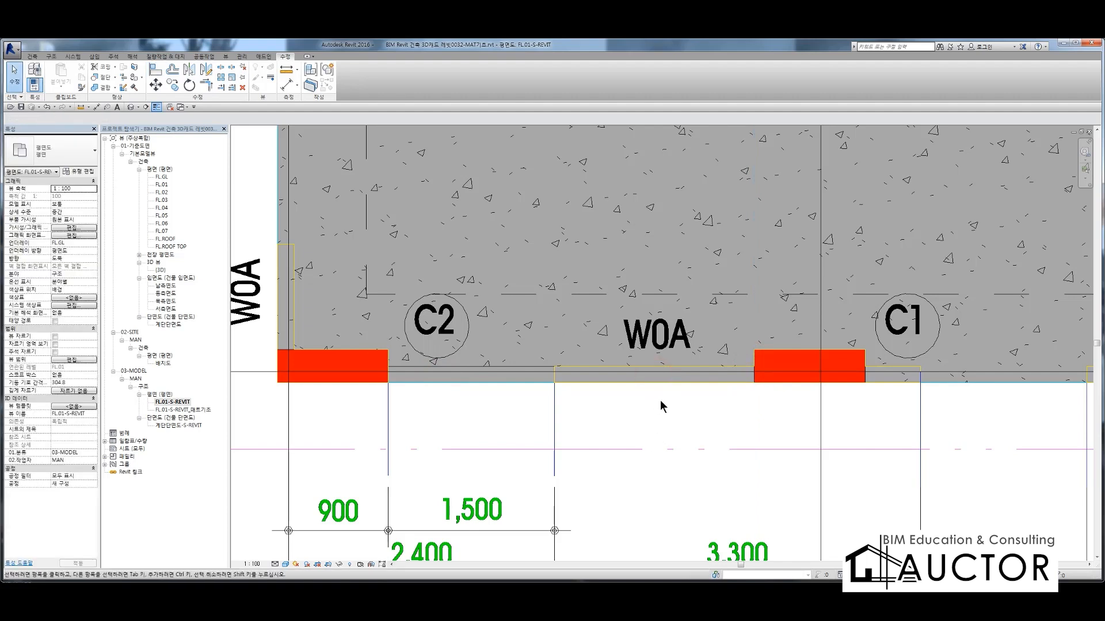
key(ctrl+F12)
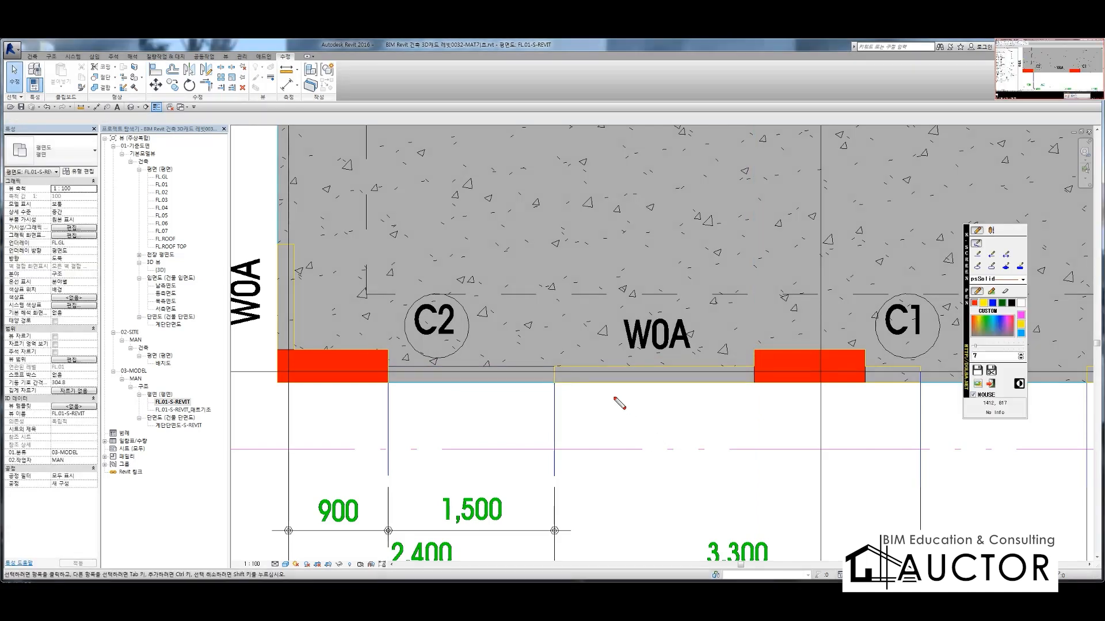
drag(588, 371, 541, 407)
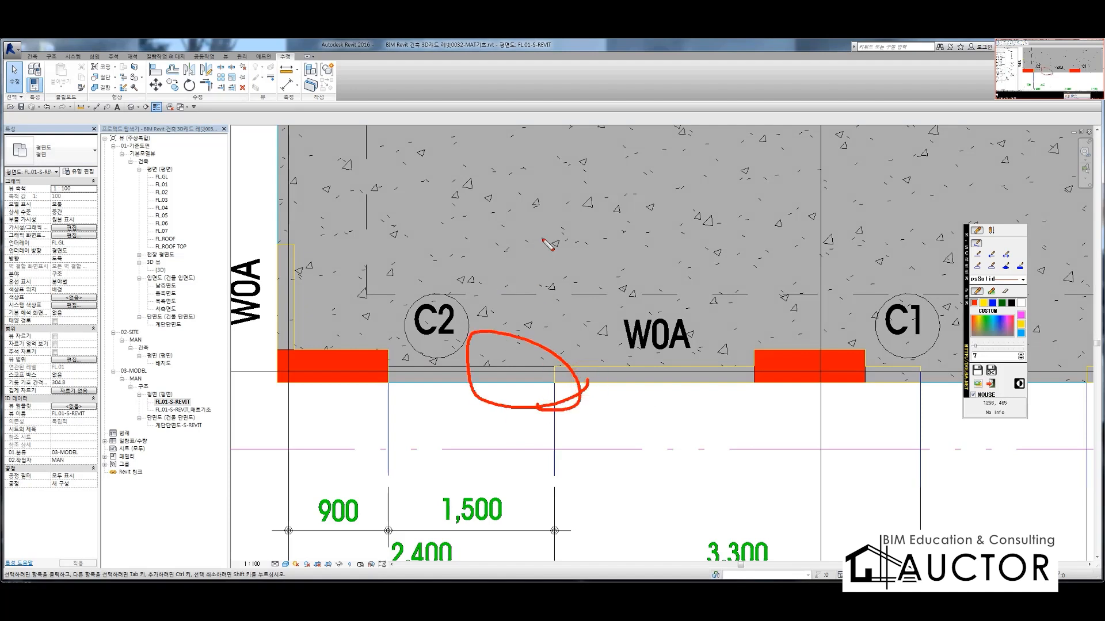
drag(472, 200, 488, 256)
mouse_move(503, 199)
mouse_down()
mouse_move(500, 249)
mouse_move(540, 202)
mouse_up()
drag(515, 254, 551, 282)
drag(673, 202, 690, 262)
drag(709, 215, 710, 242)
drag(731, 205, 731, 260)
drag(733, 235, 796, 207)
drag(798, 204, 838, 201)
drag(771, 255, 814, 279)
drag(476, 309, 778, 284)
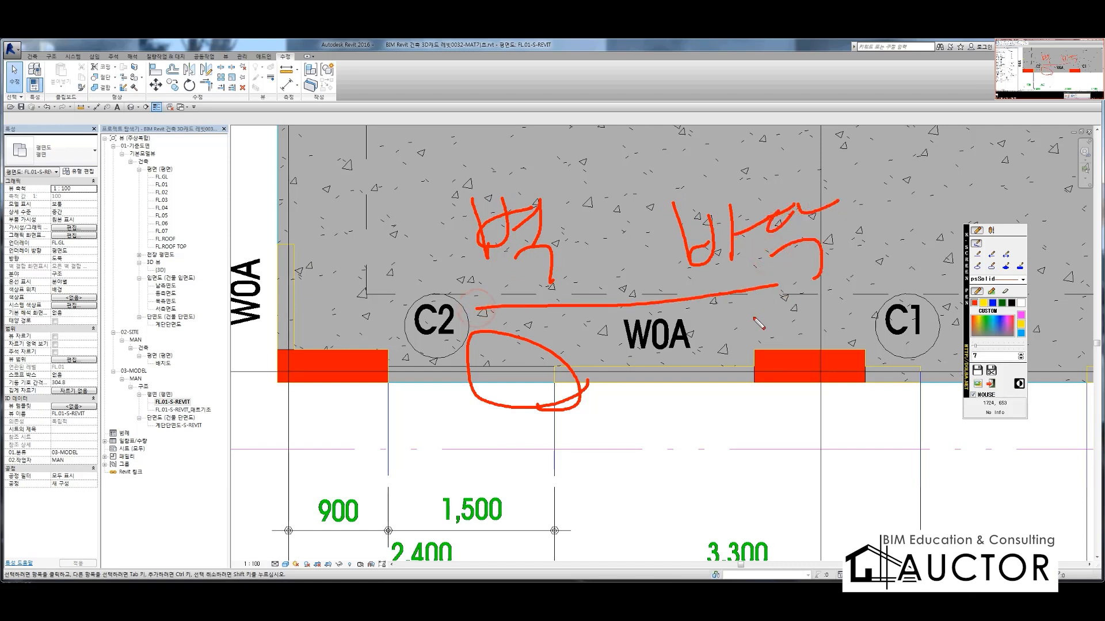
mouse_move(342, 173)
mouse_down()
mouse_move(428, 198)
mouse_move(391, 245)
mouse_up()
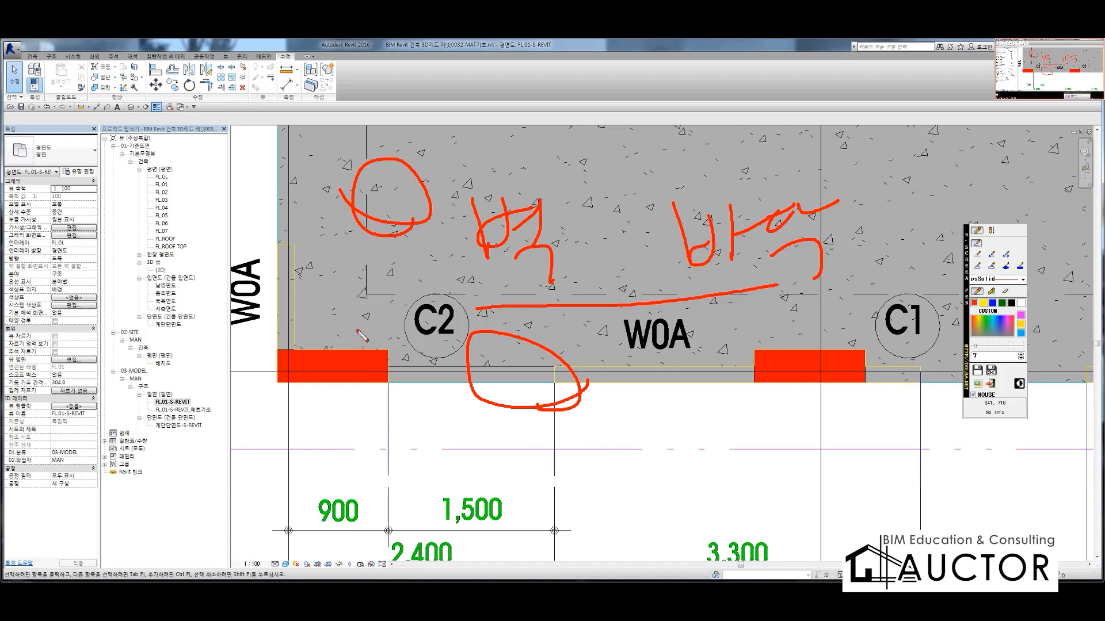
mouse_move(396, 381)
mouse_down()
mouse_move(391, 392)
mouse_move(765, 389)
mouse_move(610, 363)
mouse_move(379, 371)
mouse_move(469, 394)
mouse_up()
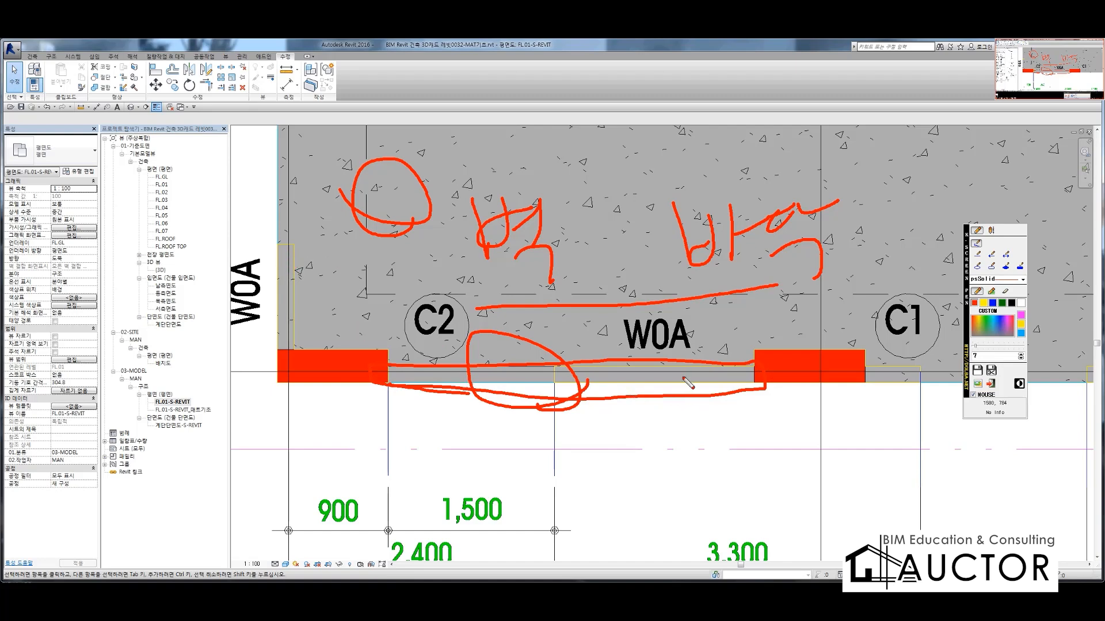
key(Escape)
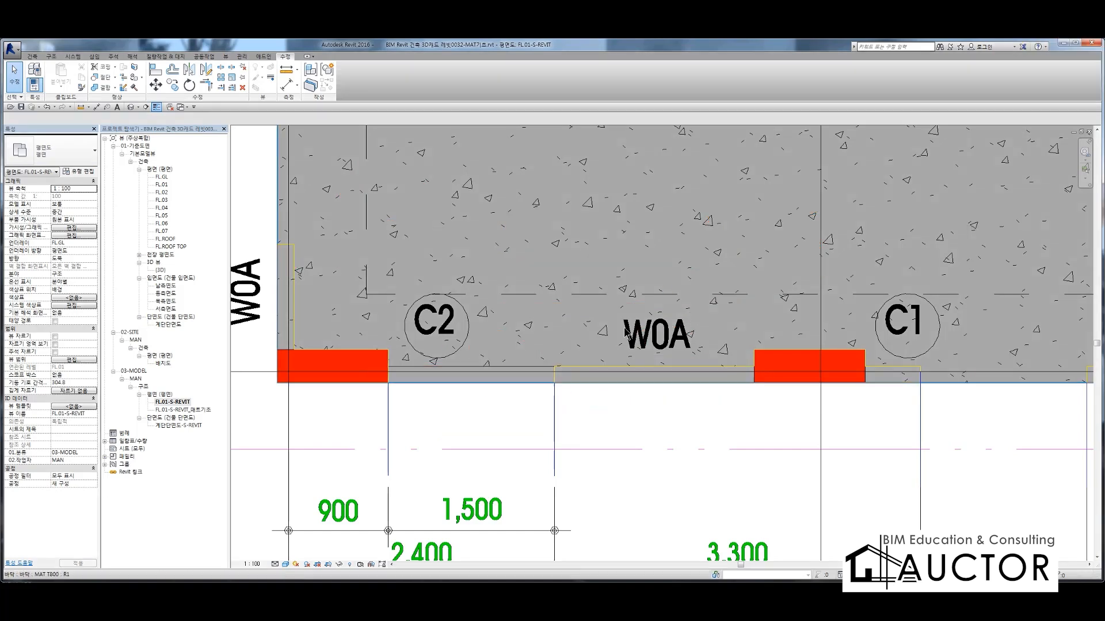
key(F12)
mouse_move(305, 184)
mouse_down()
mouse_move(328, 262)
mouse_move(347, 180)
mouse_move(466, 184)
mouse_up()
key(Escape)
Open the FL.01-S-REVIT plan's visibility/graphics overrides and select the Walls model category
key(v)
key(g)
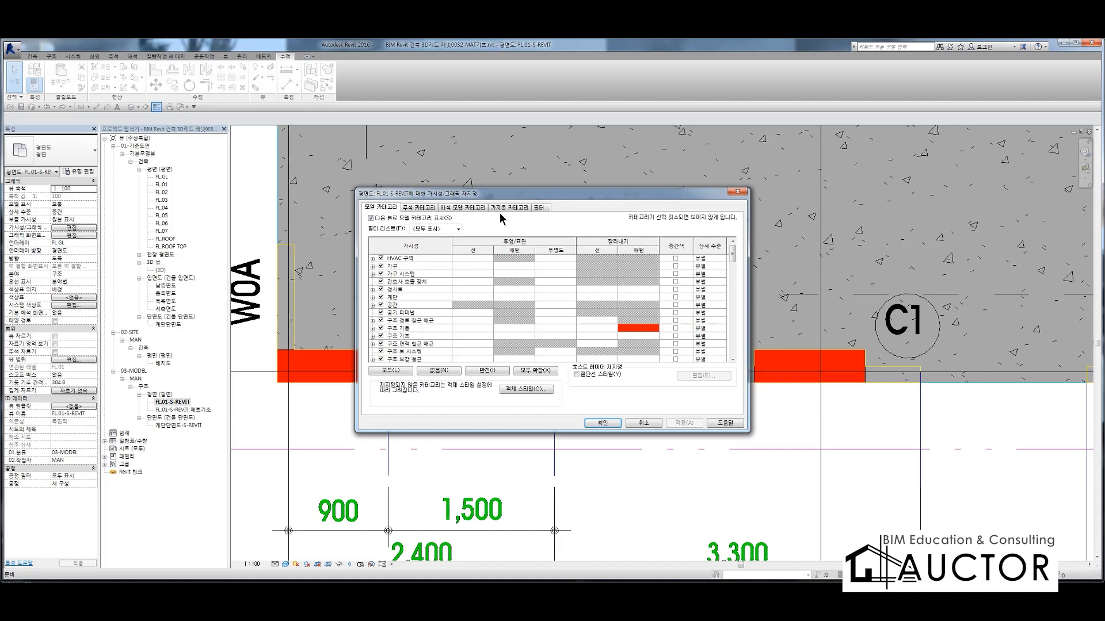
drag(529, 197, 468, 145)
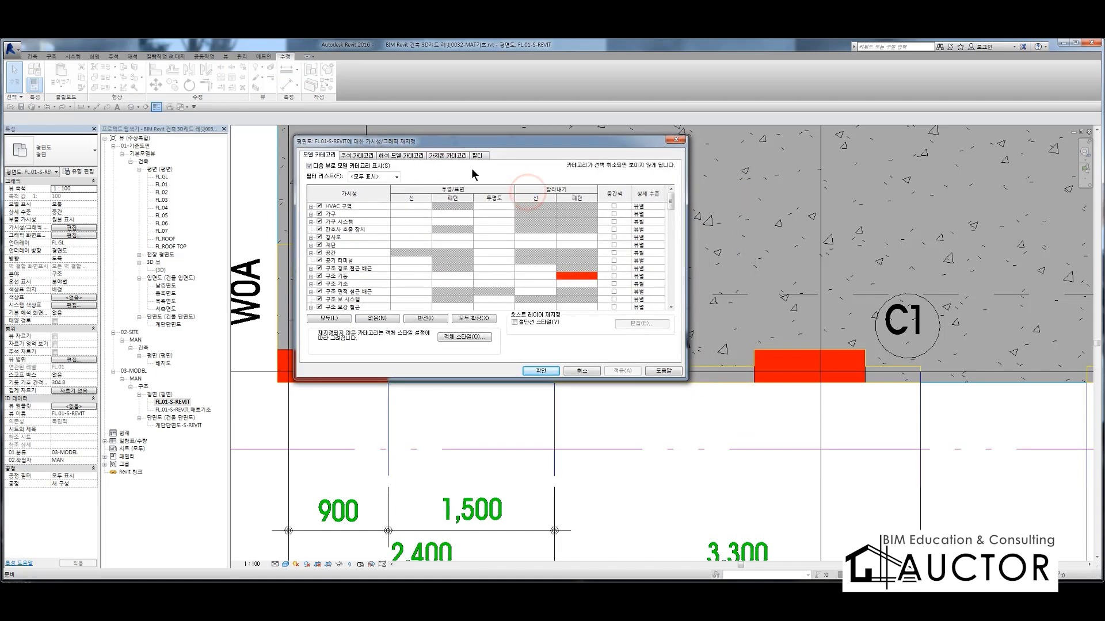
click(583, 278)
scroll(582, 278, down, 5)
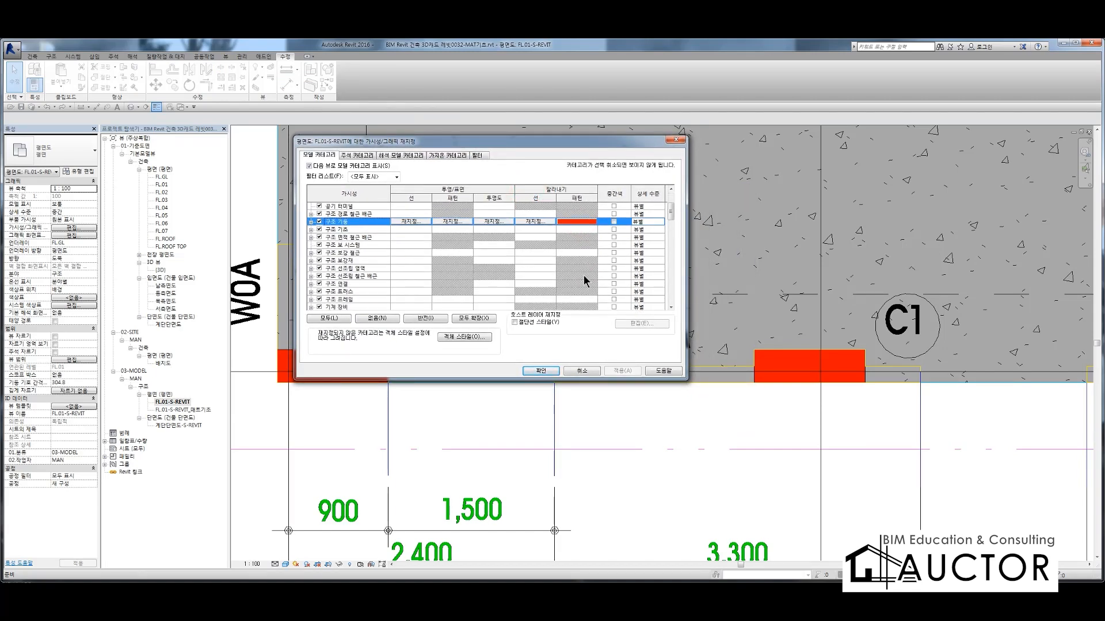
scroll(582, 278, down, 1)
drag(671, 230, 671, 294)
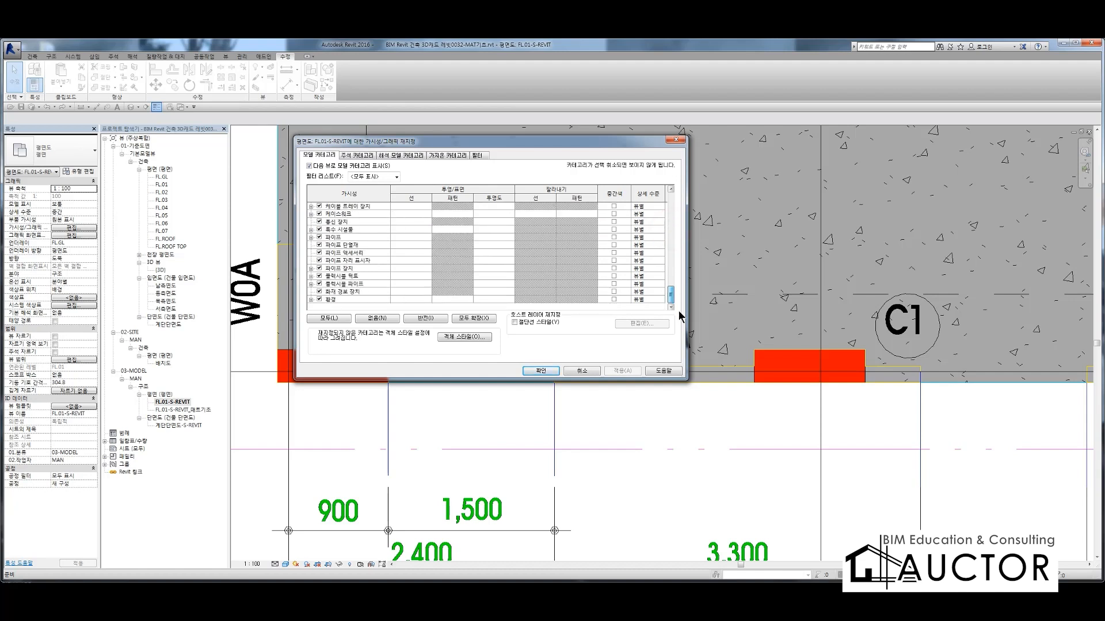
scroll(577, 264, up, 10)
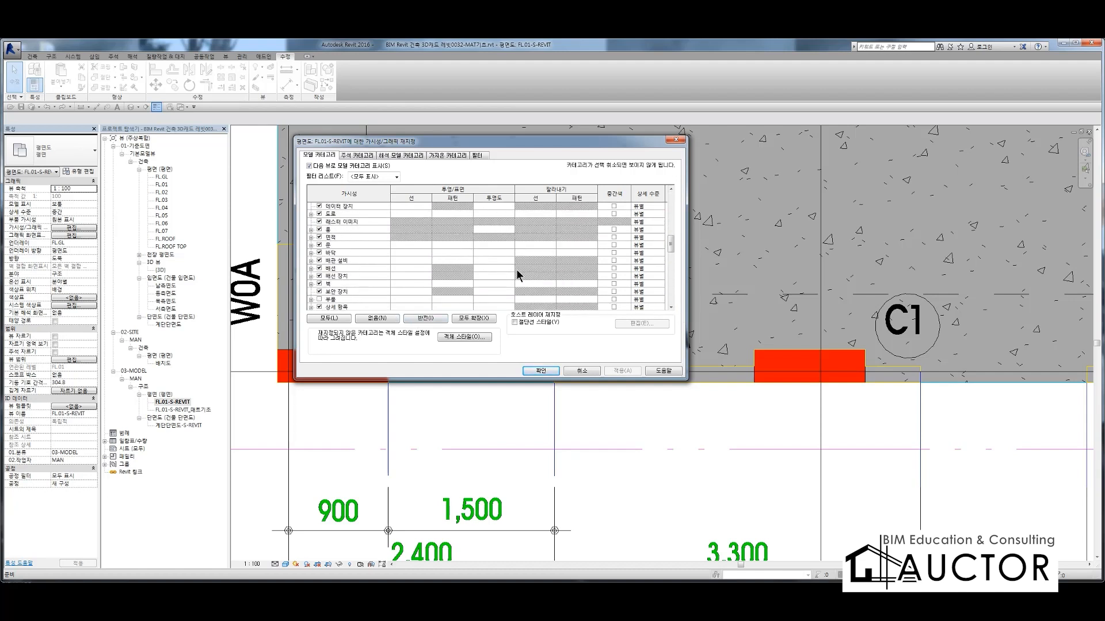
click(434, 284)
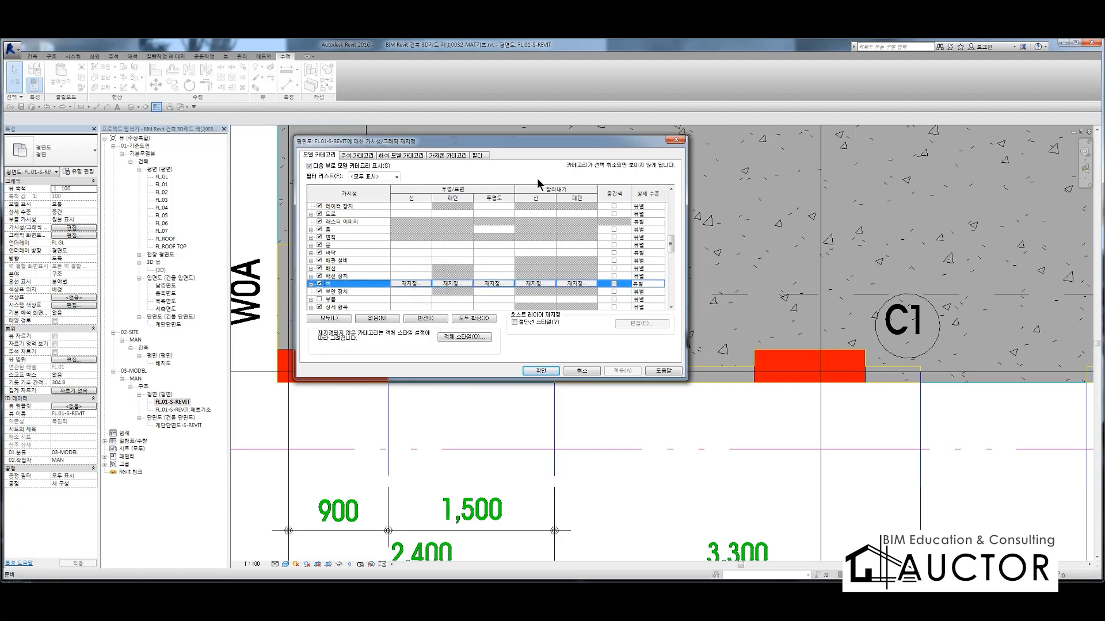
Override the Walls category's cut pattern with a green solid fill and apply it to the plan view
click(575, 284)
click(506, 265)
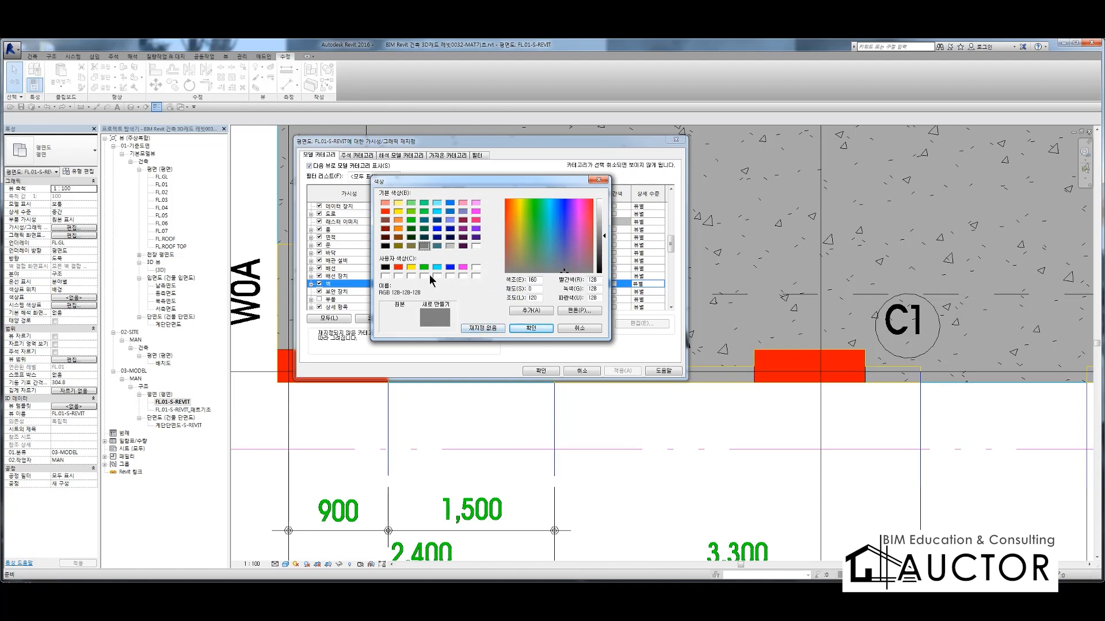
click(437, 267)
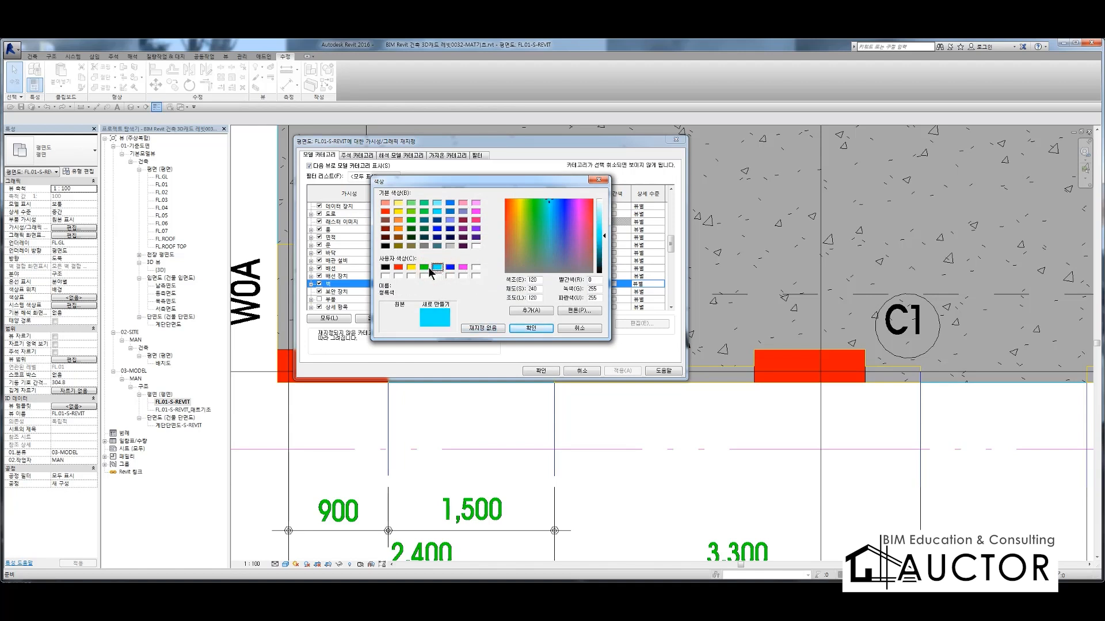
click(424, 267)
click(530, 328)
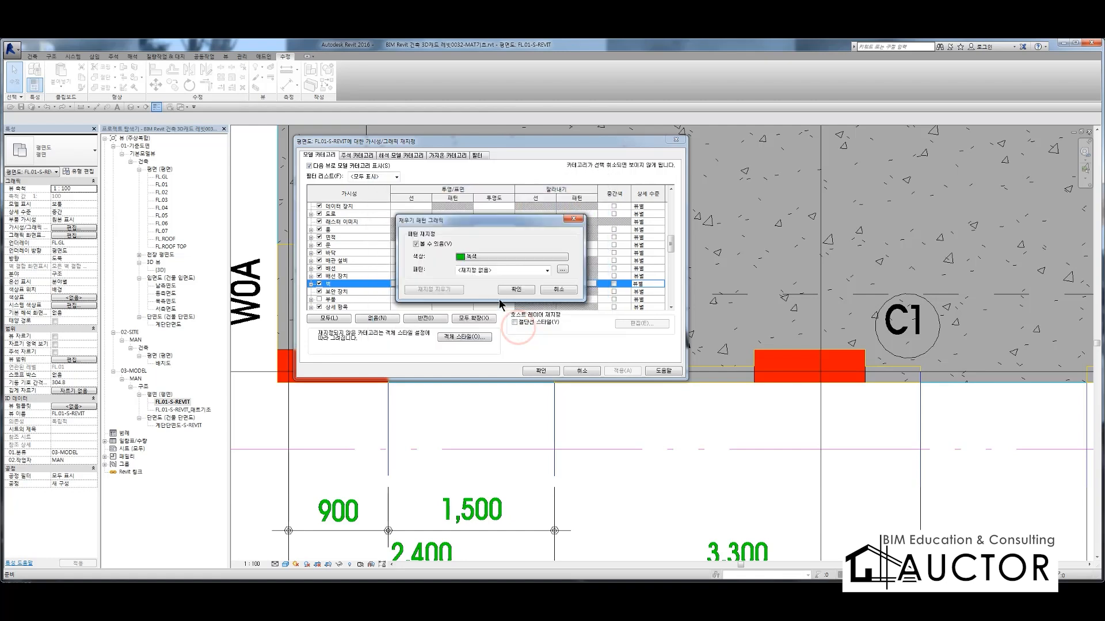
click(514, 270)
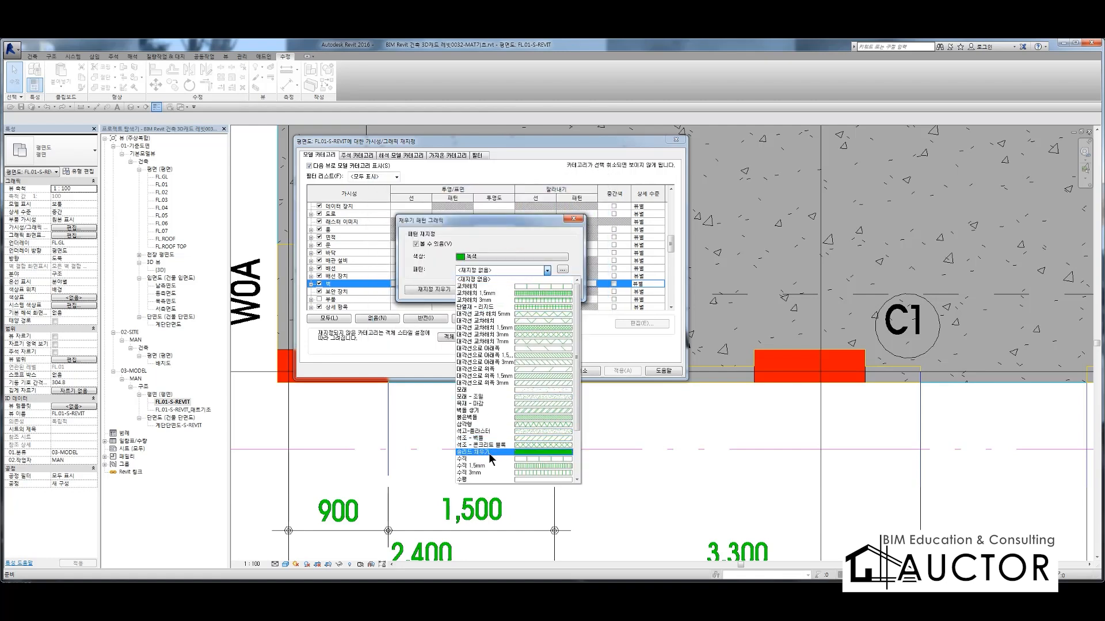
click(491, 452)
click(513, 290)
click(541, 372)
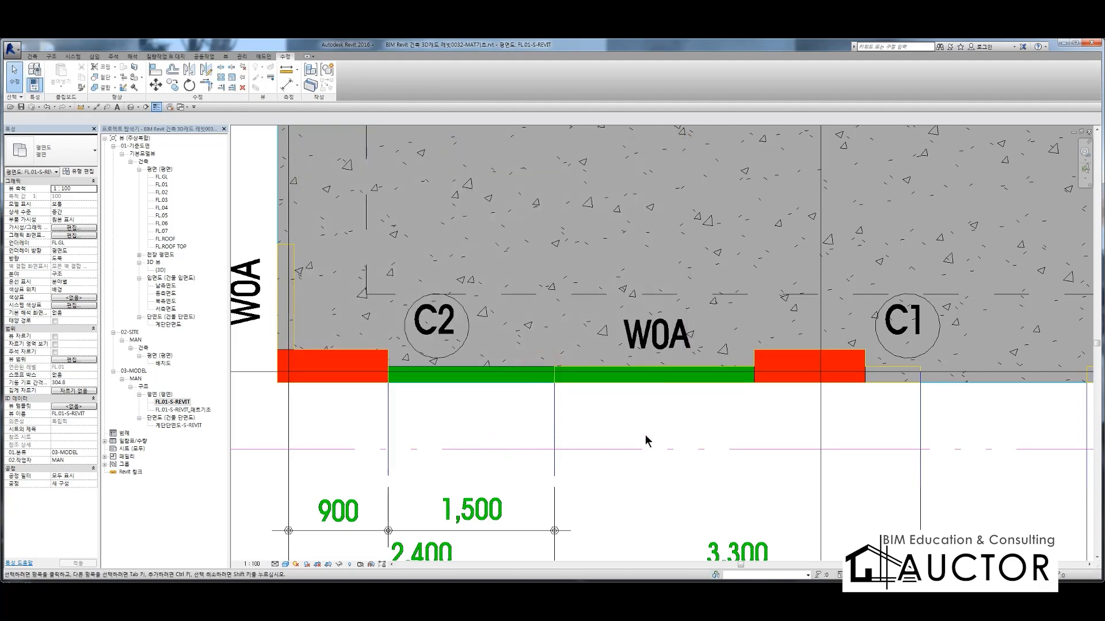
Examine the remaining wall outlines along the slab edge and around the -150 area, and check the 1W0A wall between columns C2 and C1
scroll(644, 403, down, 4)
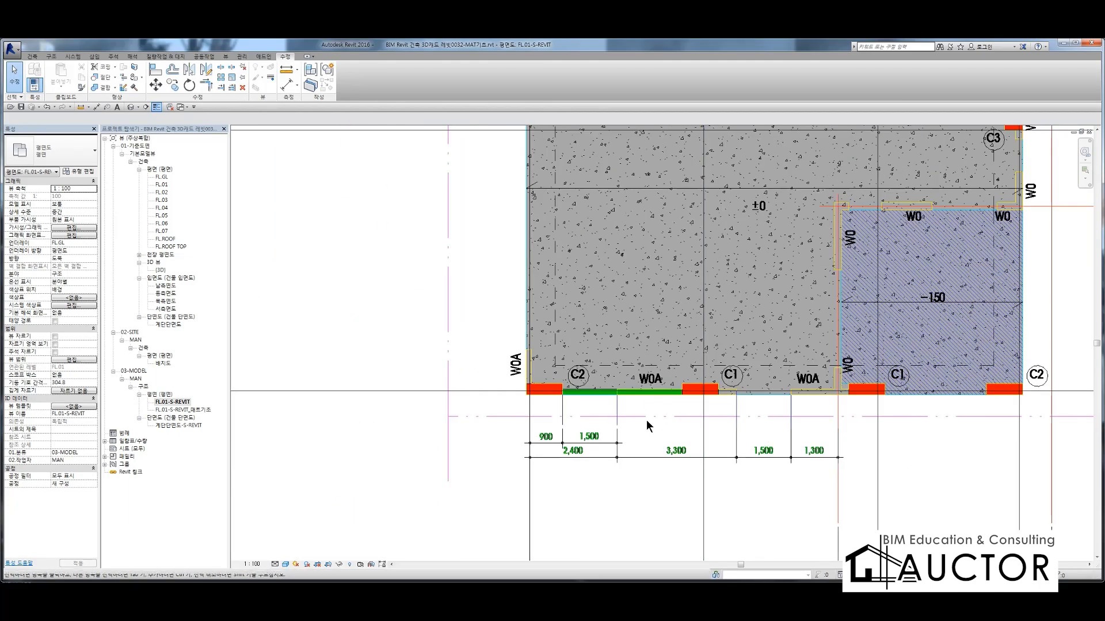
middle_drag(644, 401, 487, 410)
scroll(485, 410, up, 3)
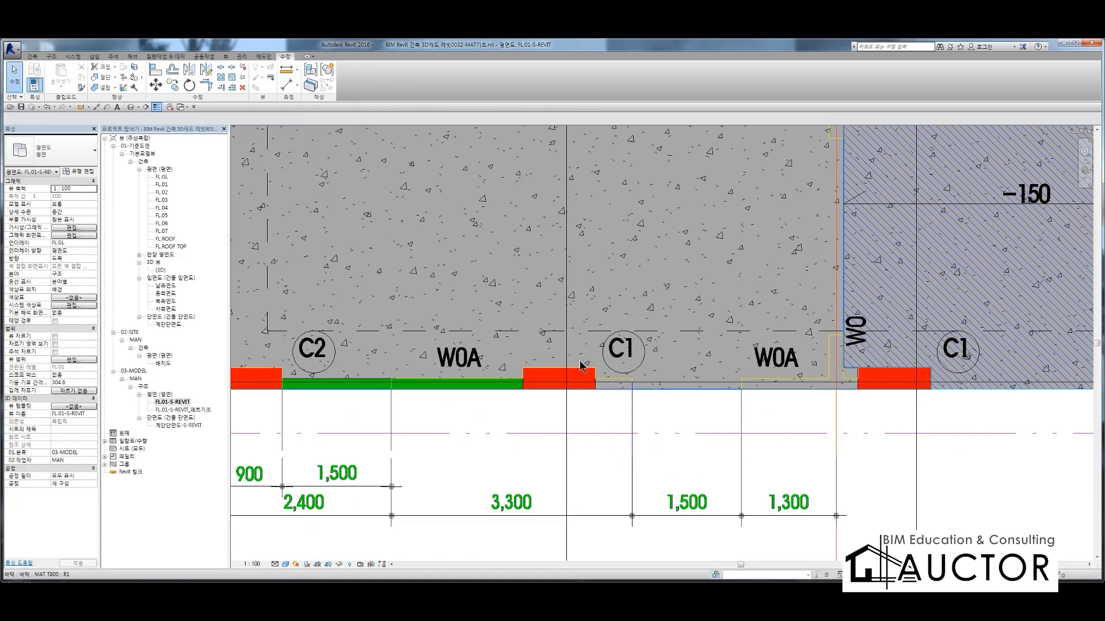
scroll(701, 355, down, 2)
middle_drag(512, 311, 585, 436)
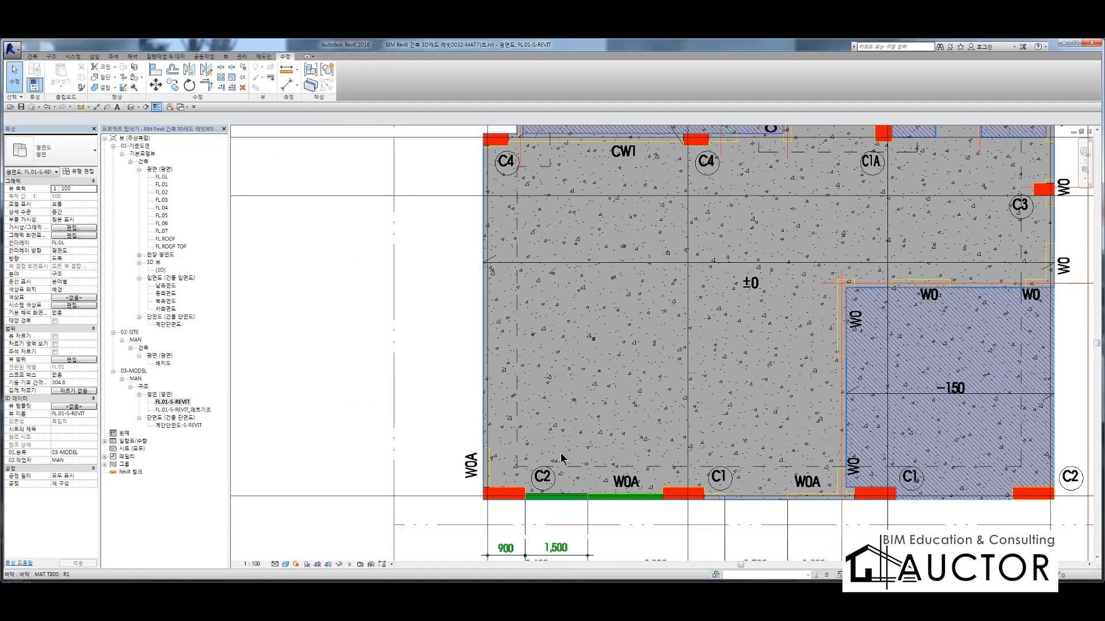
middle_drag(649, 516, 469, 409)
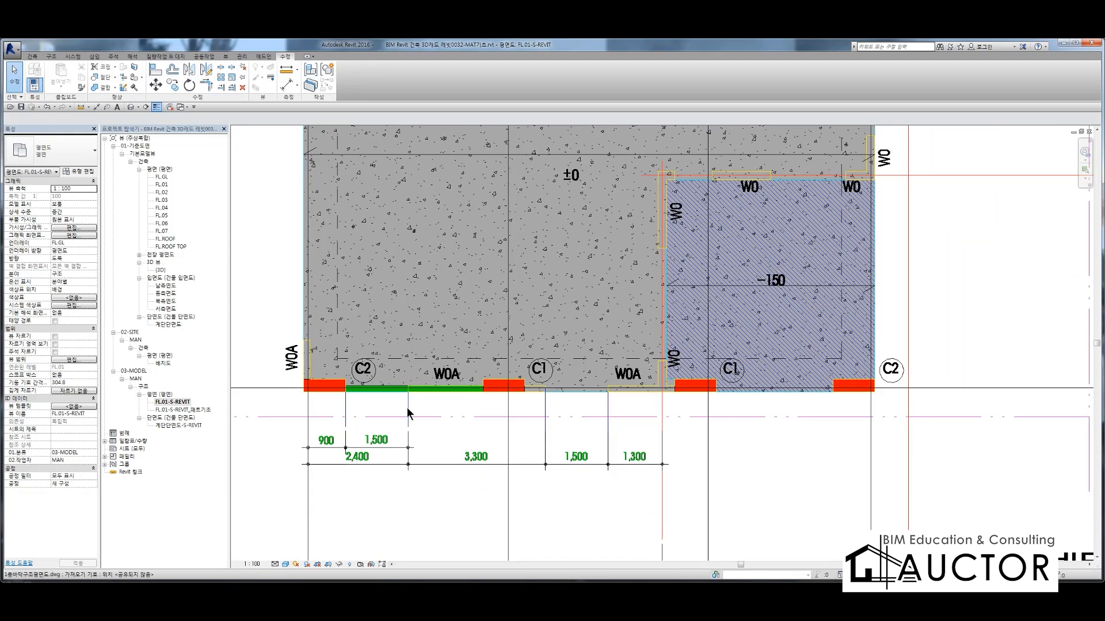
scroll(439, 390, up, 2)
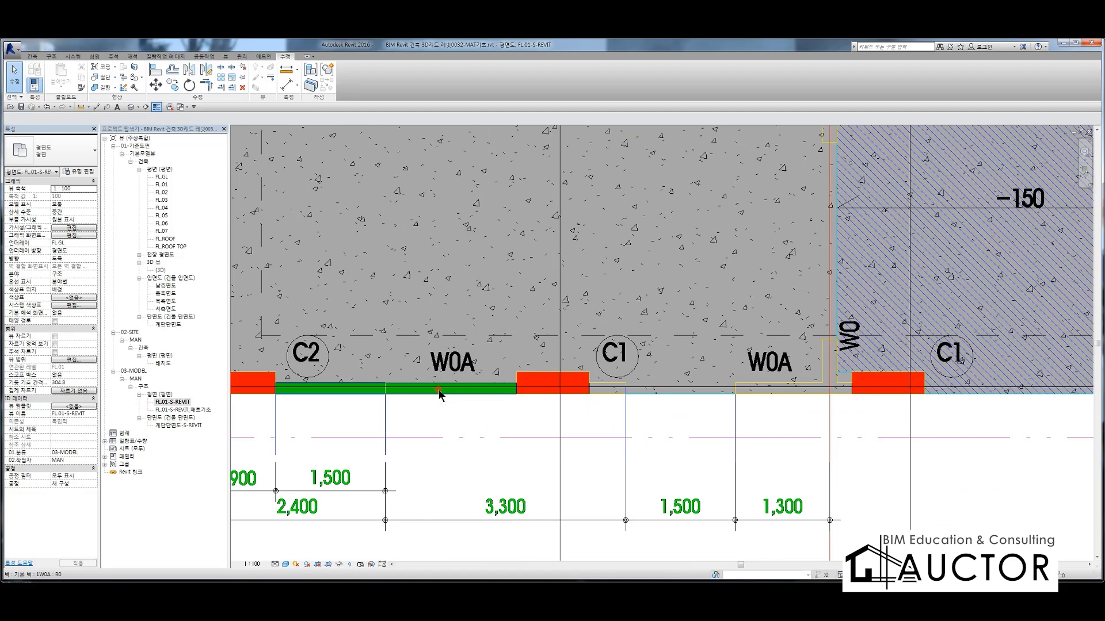
click(439, 390)
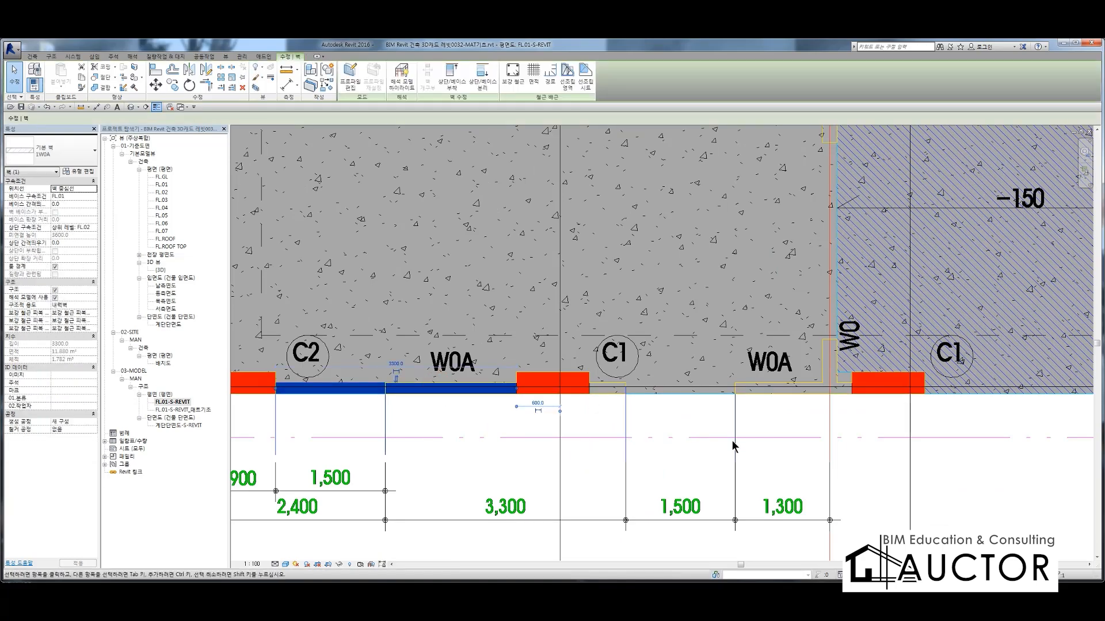
scroll(733, 446, down, 4)
mouse_move(785, 455)
middle_down()
mouse_move(679, 454)
mouse_move(610, 432)
middle_up()
scroll(679, 455, up, 2)
scroll(659, 444, down, 1)
key(F12)
mouse_move(493, 477)
mouse_down()
mouse_move(595, 483)
mouse_move(582, 350)
mouse_move(735, 318)
mouse_move(745, 253)
mouse_up()
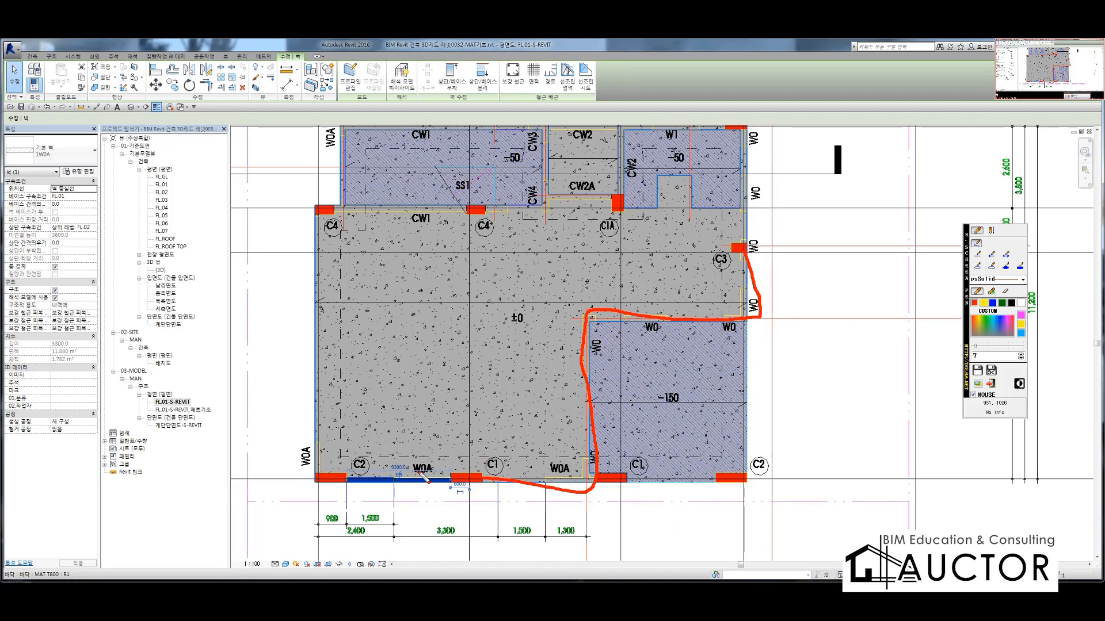
key(Escape)
key(Escape)
Try Create Similar on the 1W0A wall between columns C2 and C1, leaving the command without drawing a wall
scroll(488, 488, up, 6)
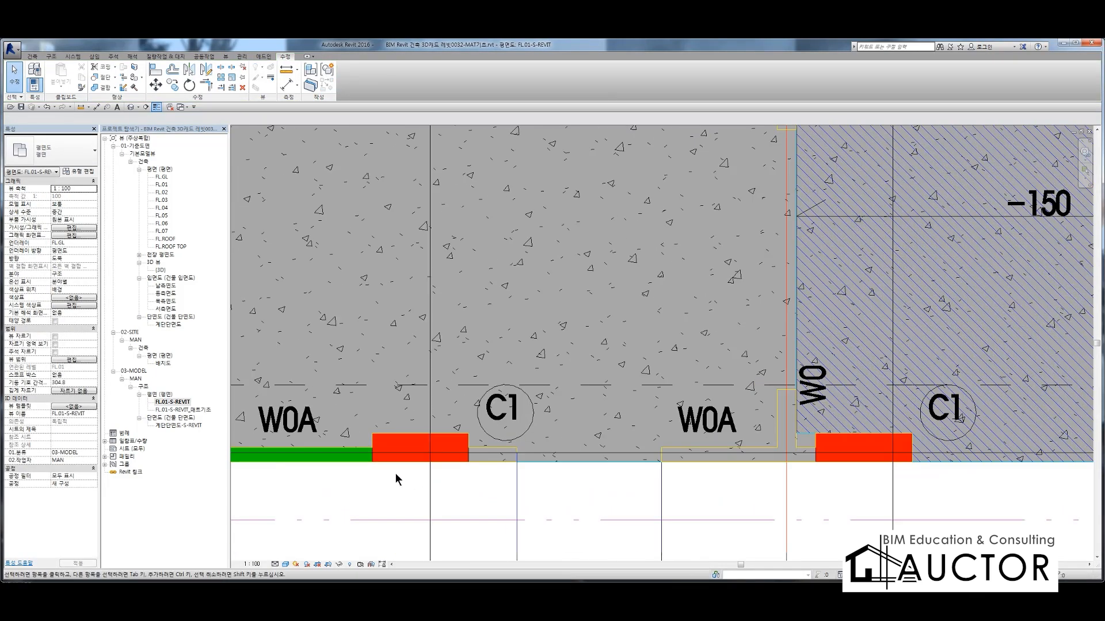
click(324, 454)
scroll(385, 462, down, 3)
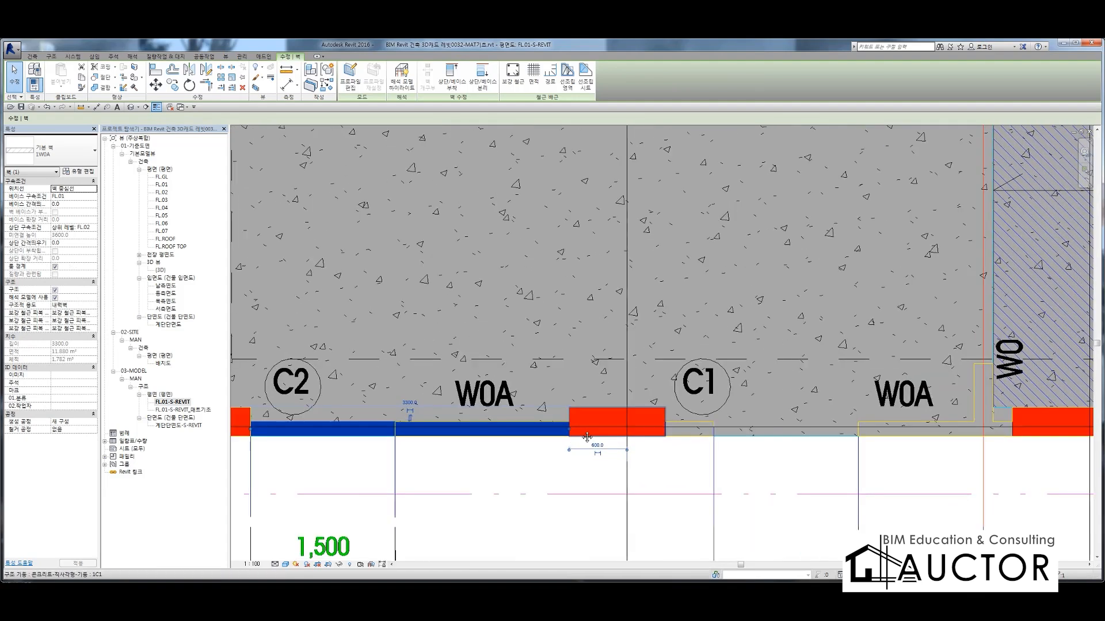
scroll(502, 430, up, 2)
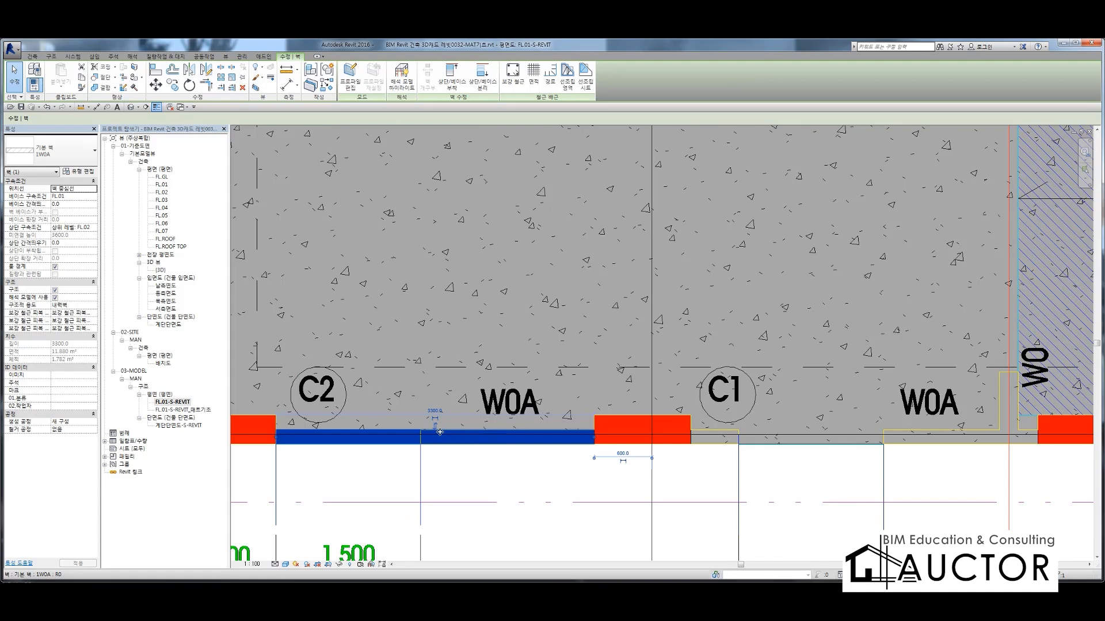
key(c)
key(s)
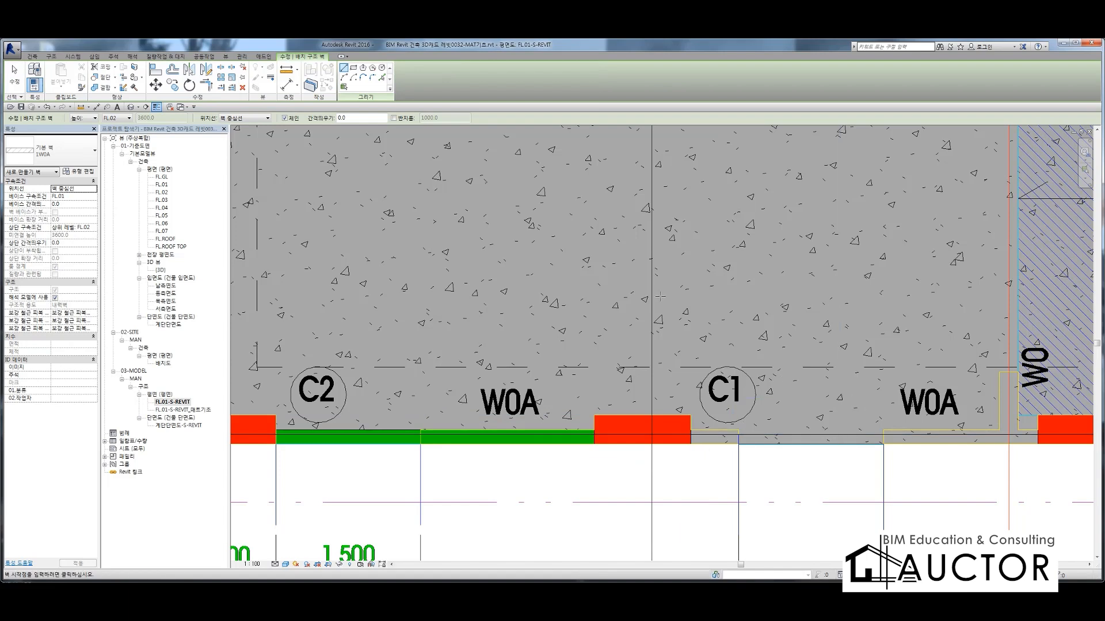
key(Escape)
key(Escape)
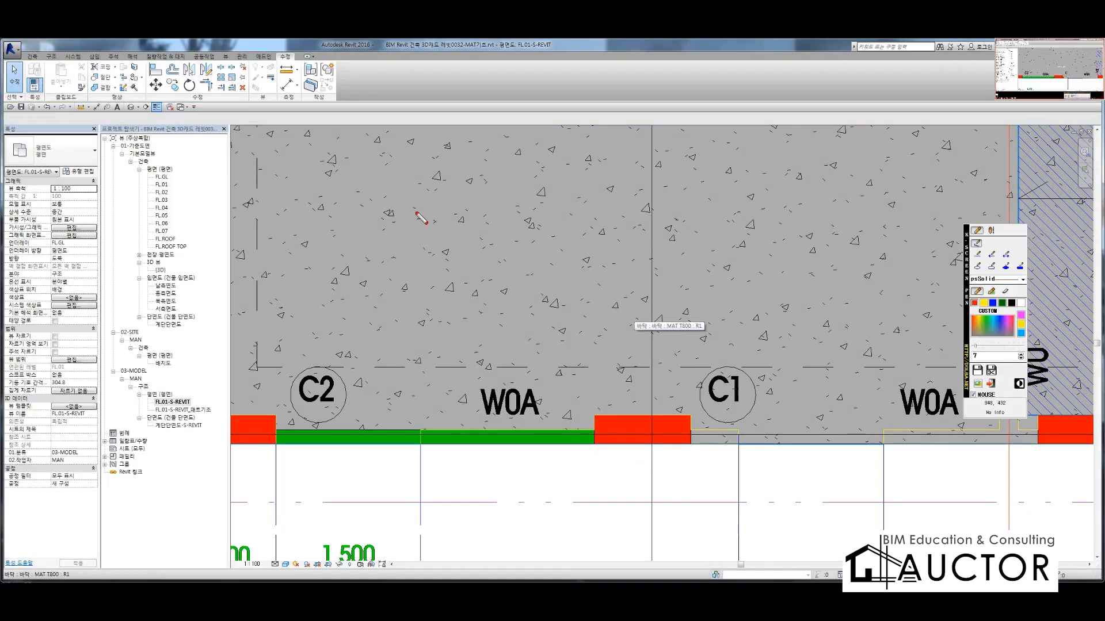
mouse_move(470, 239)
mouse_down()
mouse_move(372, 256)
mouse_move(449, 311)
mouse_up()
mouse_move(538, 198)
mouse_down()
mouse_move(507, 210)
mouse_move(541, 287)
mouse_move(473, 275)
mouse_up()
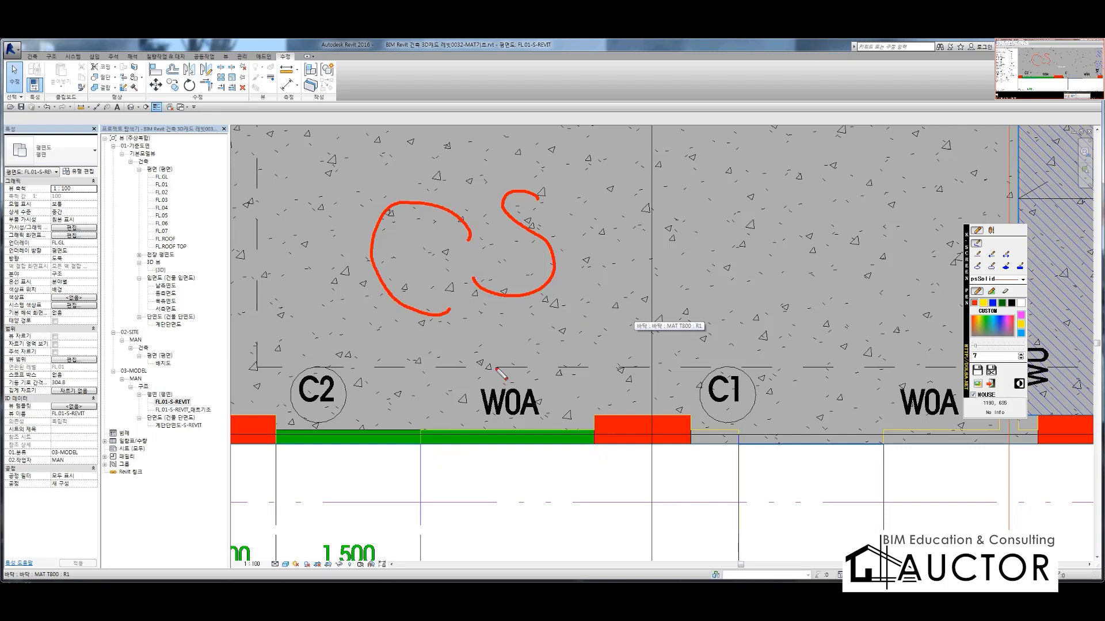
drag(576, 297, 327, 300)
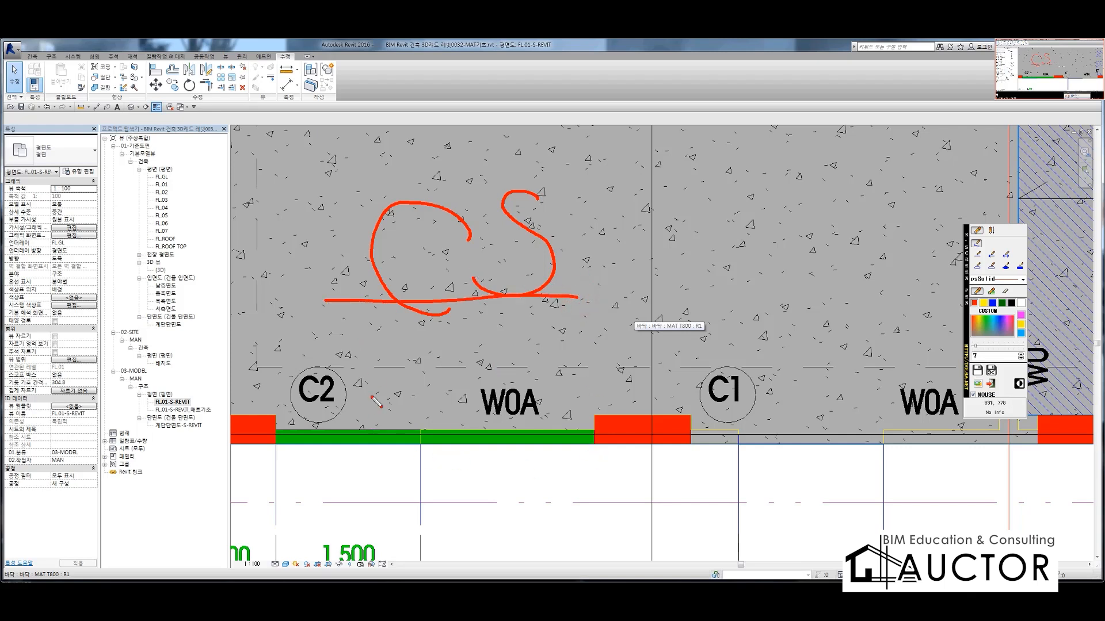
mouse_move(410, 466)
mouse_down()
mouse_move(363, 439)
mouse_move(422, 431)
mouse_up()
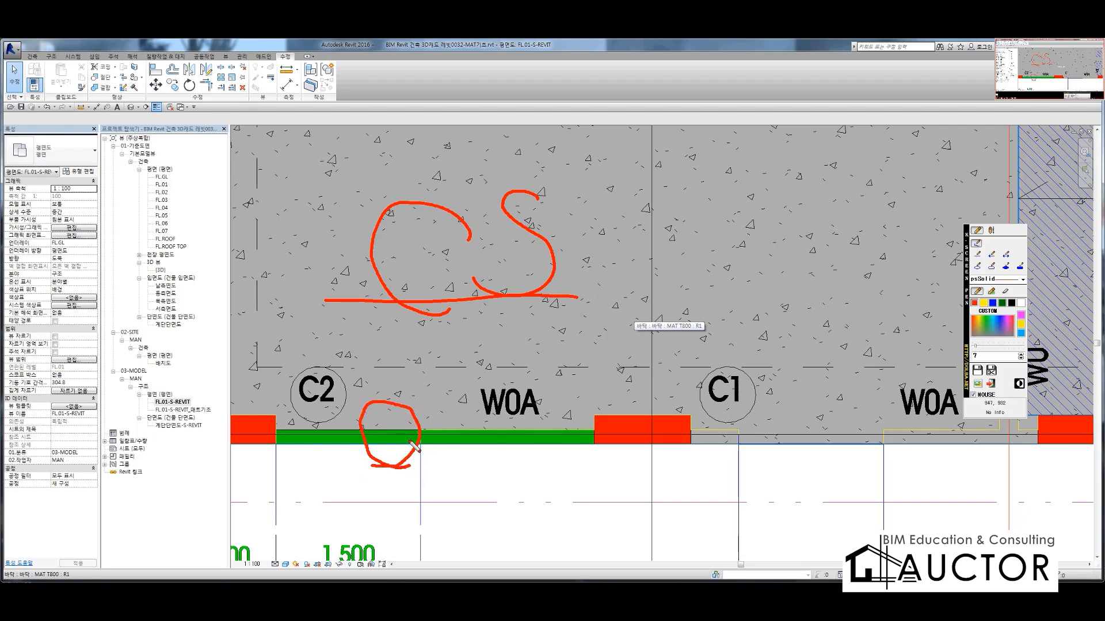
mouse_move(414, 448)
mouse_down()
mouse_move(440, 414)
mouse_move(745, 448)
mouse_move(709, 455)
mouse_up()
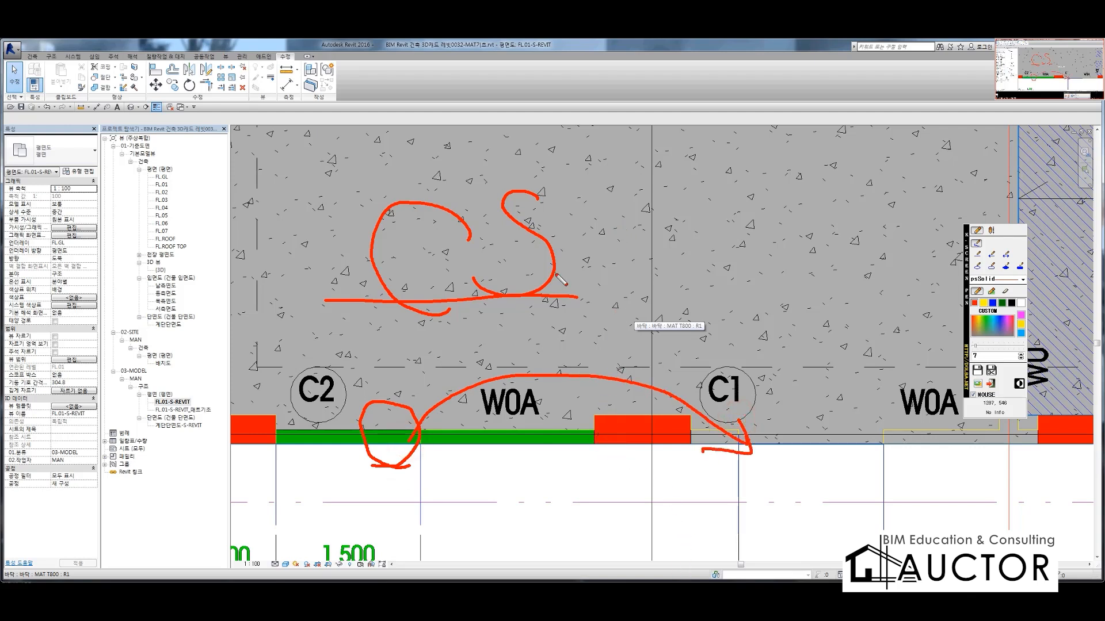
drag(352, 314, 612, 320)
mouse_move(459, 483)
mouse_down()
mouse_move(478, 427)
mouse_move(439, 488)
mouse_up()
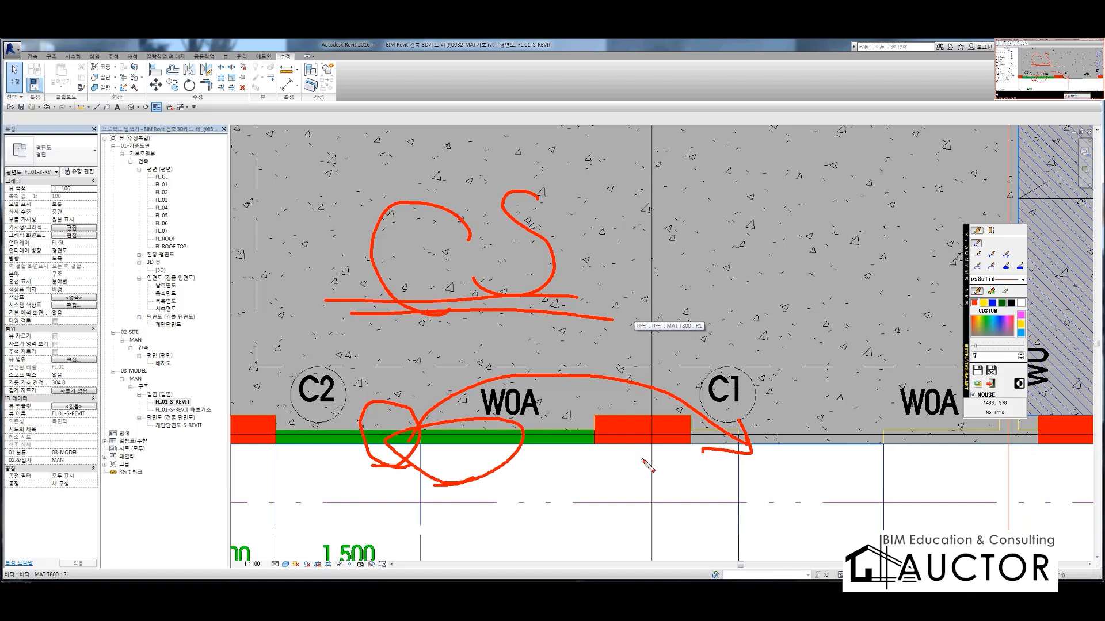
key(Escape)
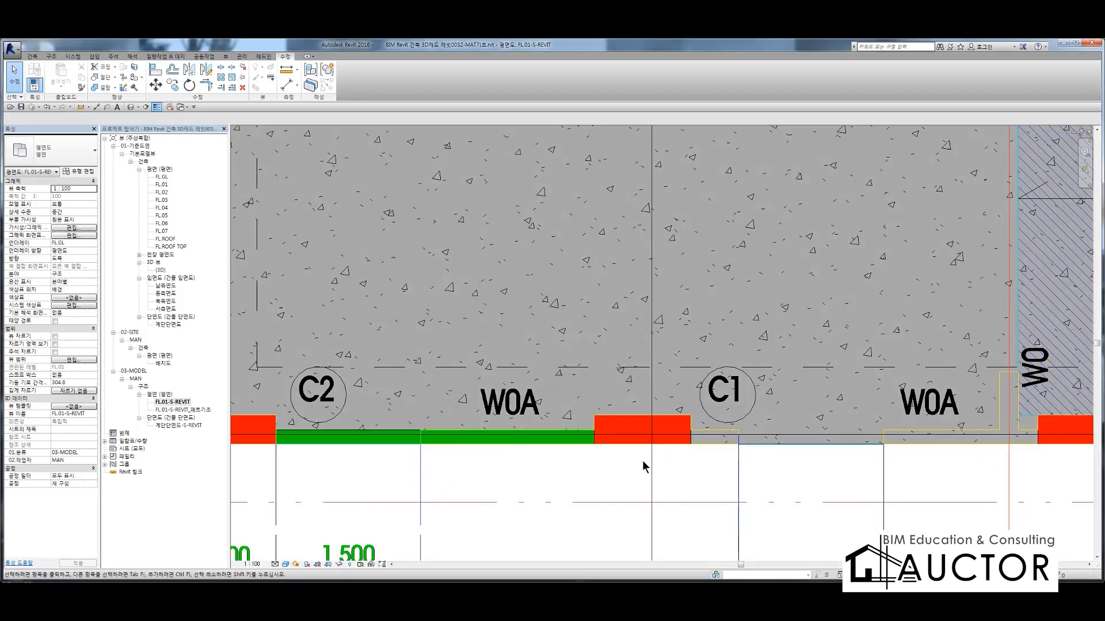
Try Create Similar on the 1W0A wall between columns C2 and C1 and on the adjacent 1C1 column, cancelling each placement
click(485, 299)
click(528, 457)
click(521, 440)
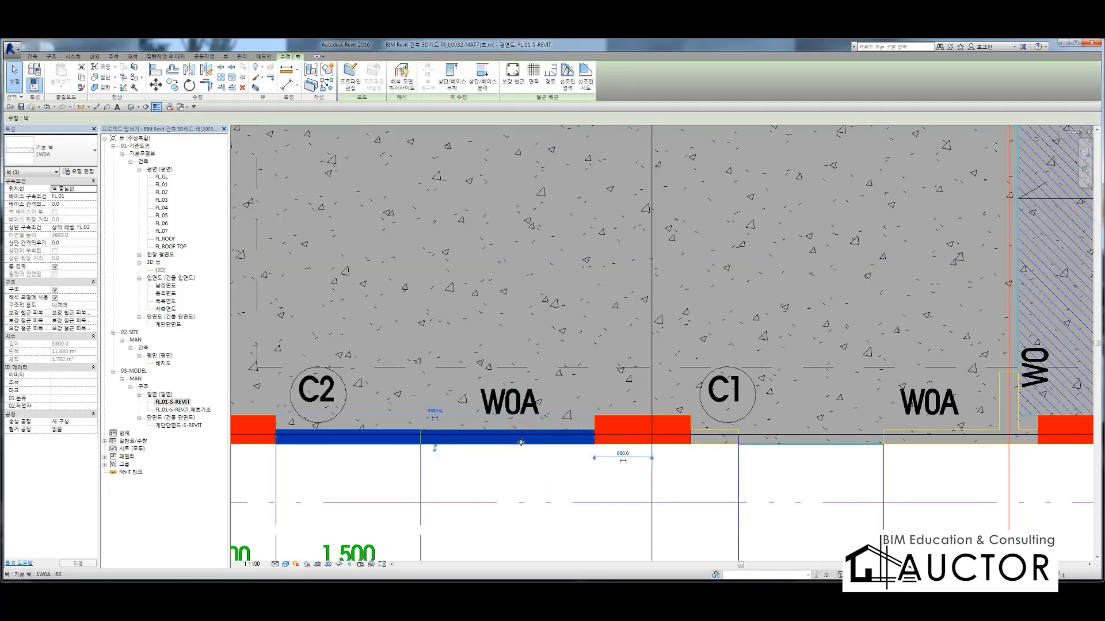
key(c)
key(s)
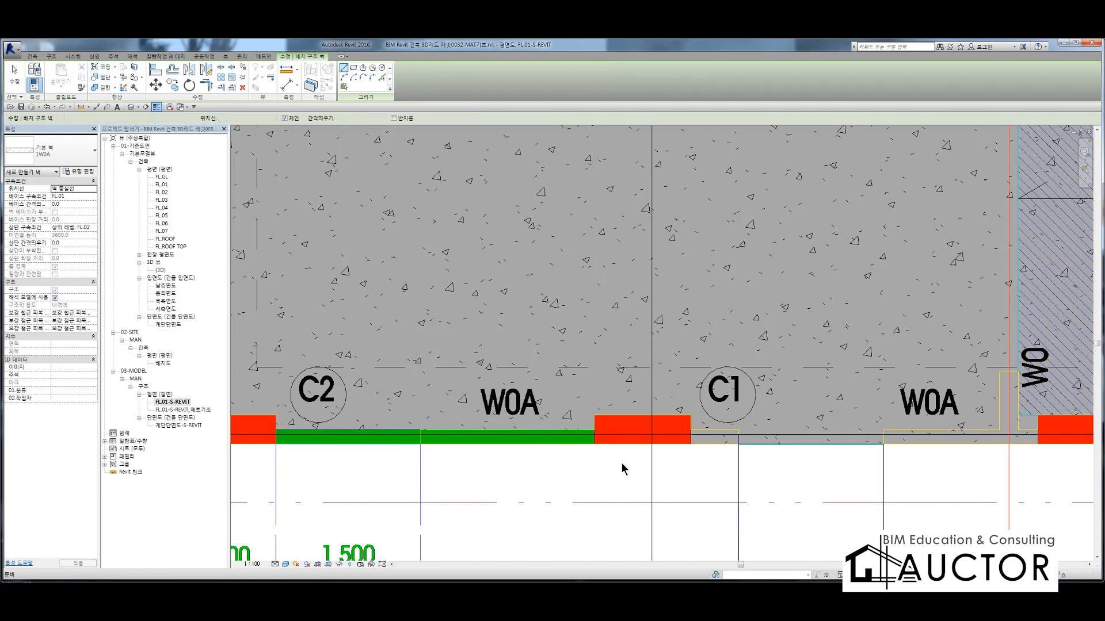
key(Escape)
key(Escape)
click(616, 435)
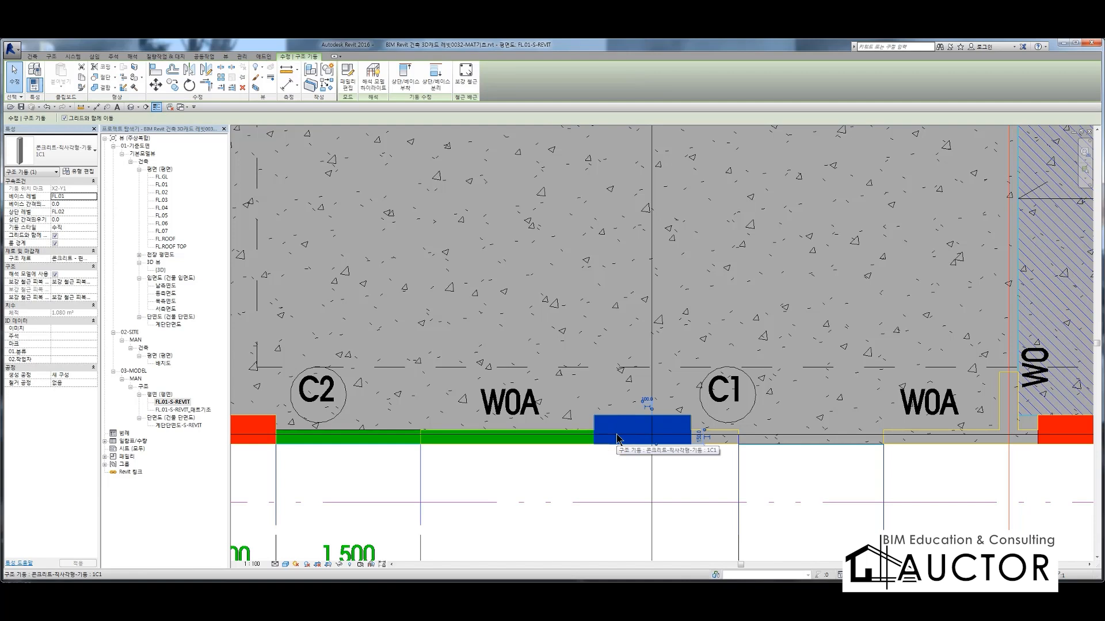
key(c)
key(s)
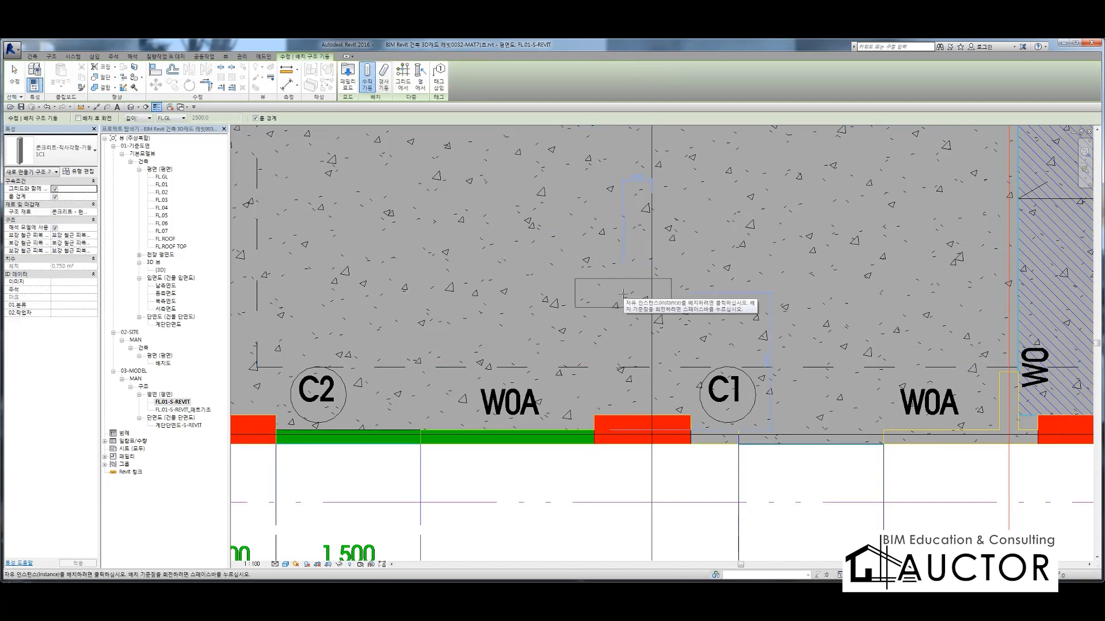
key(Escape)
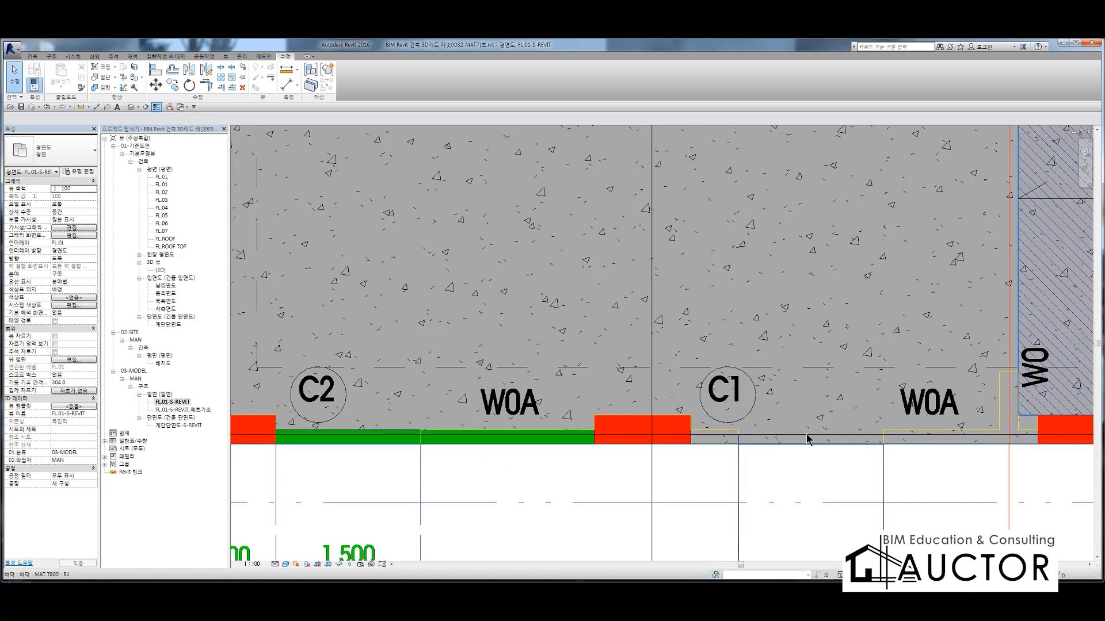
Using Create Similar on the 1W0A wall, draw a stepped chain of walls from beside column C1 around the -150 area up toward column C3
scroll(884, 437, down, 5)
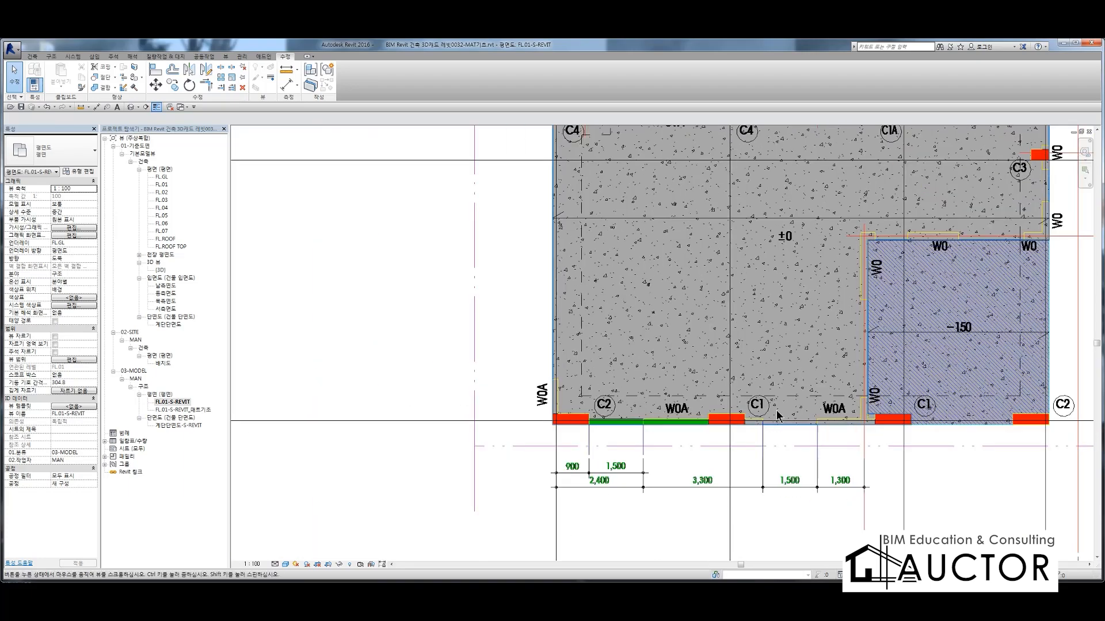
middle_drag(794, 443, 571, 446)
scroll(593, 422, up, 3)
scroll(713, 426, down, 2)
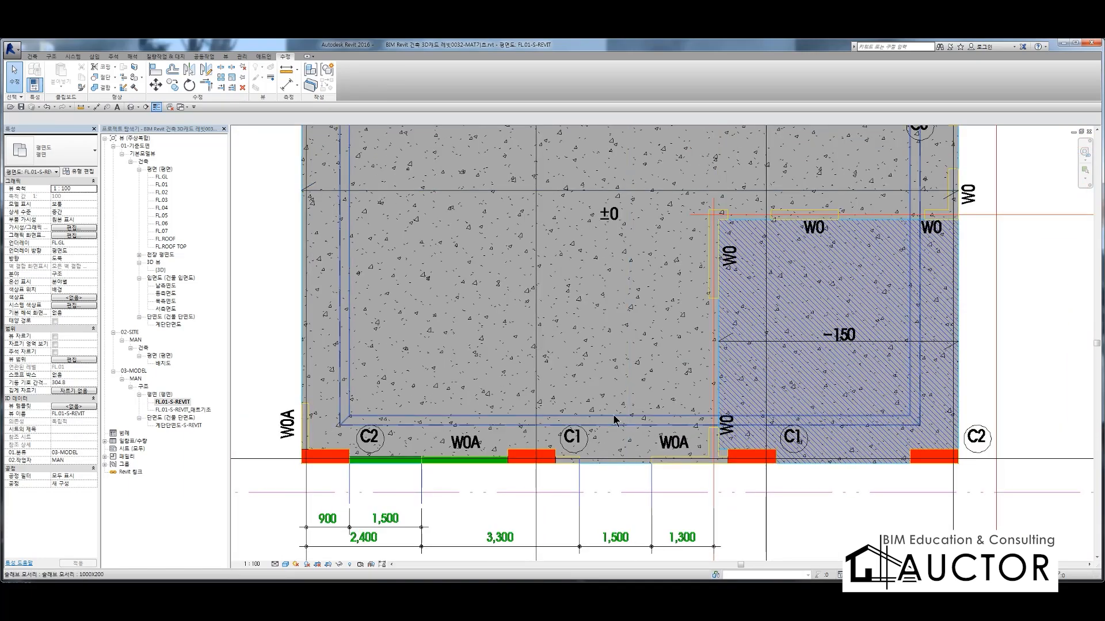
click(51, 57)
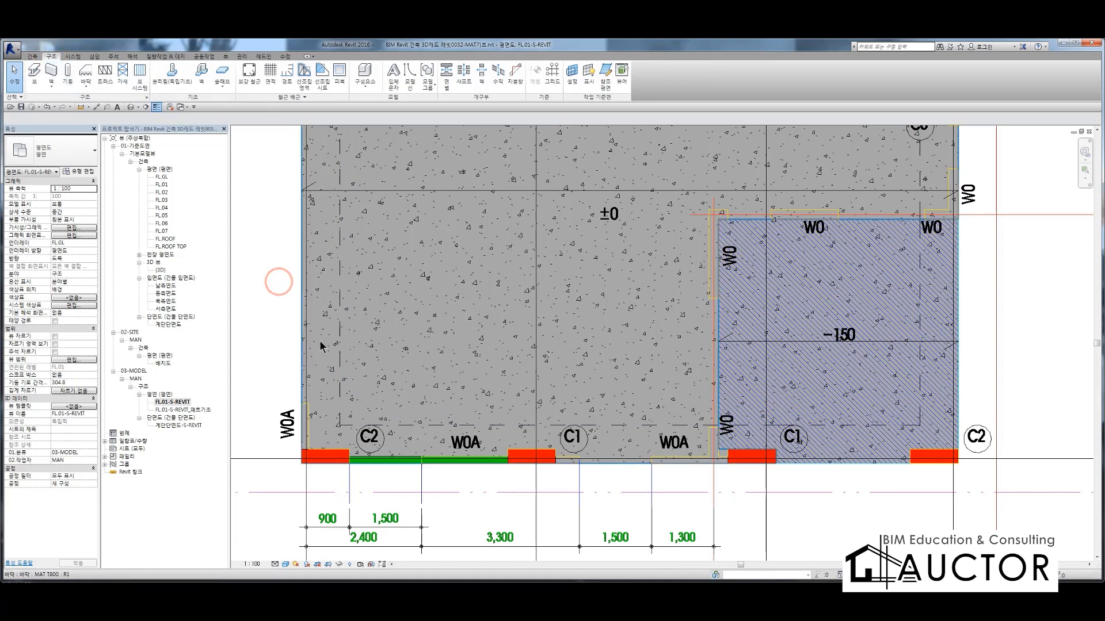
click(450, 460)
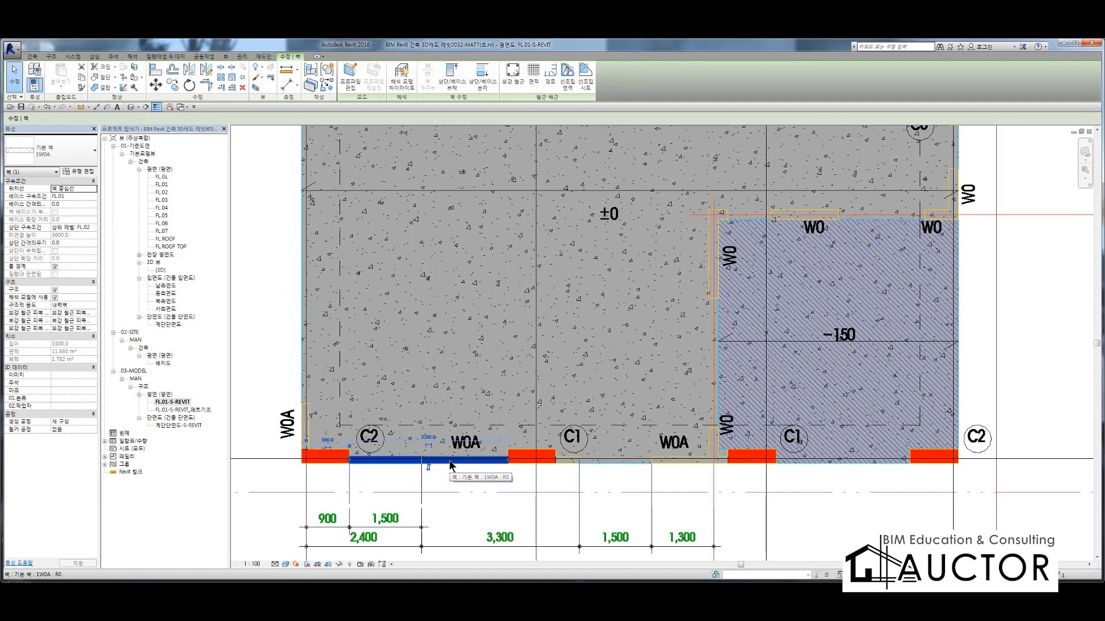
key(c)
key(s)
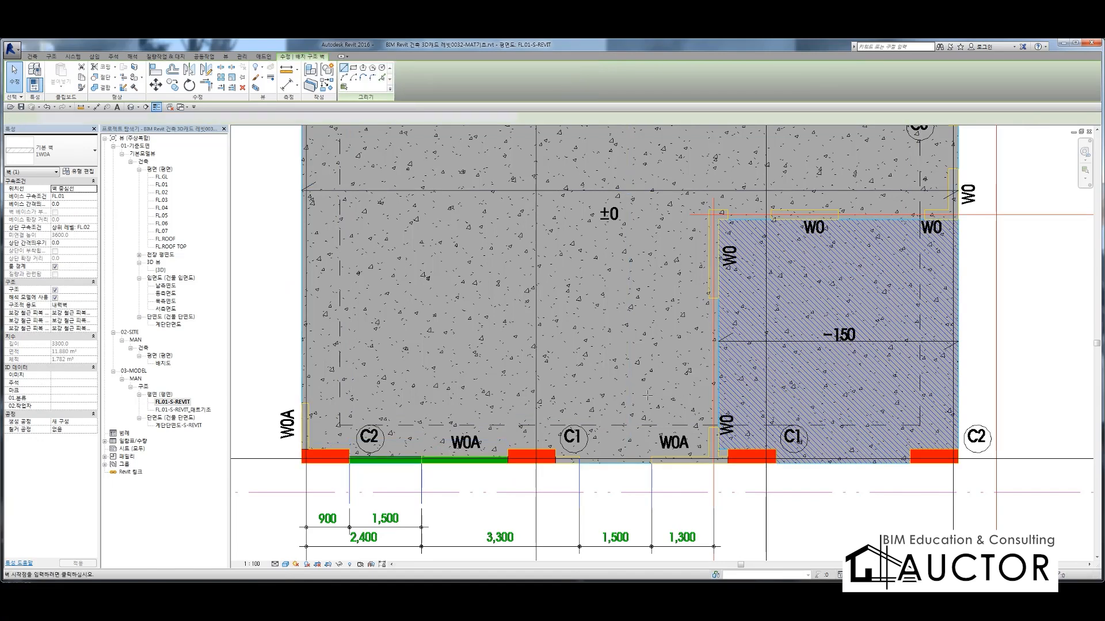
click(580, 443)
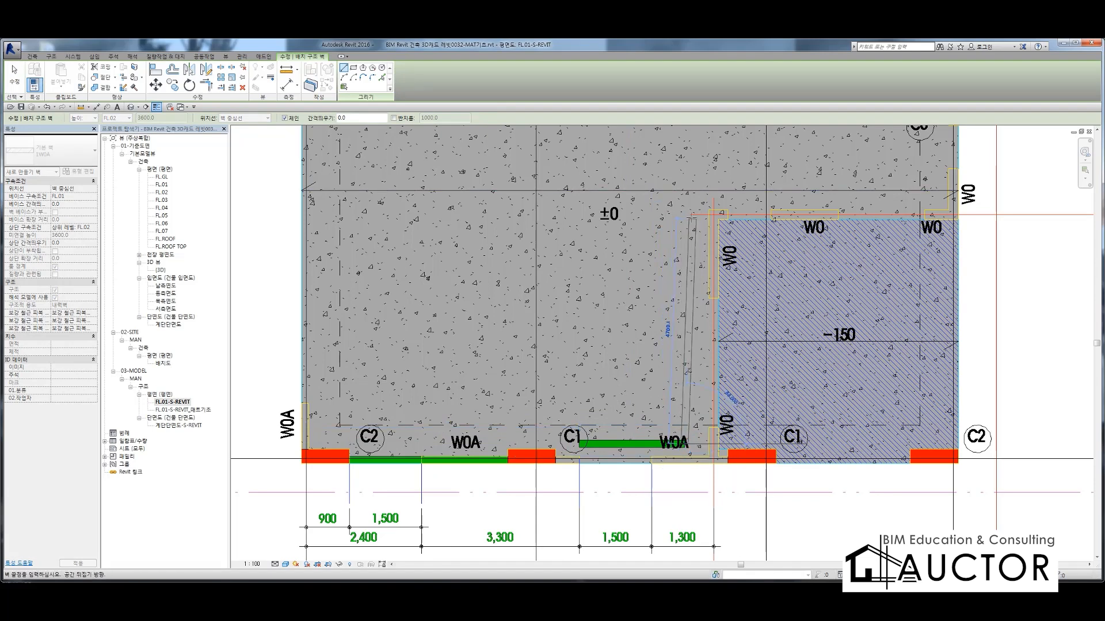
middle_drag(687, 188, 621, 318)
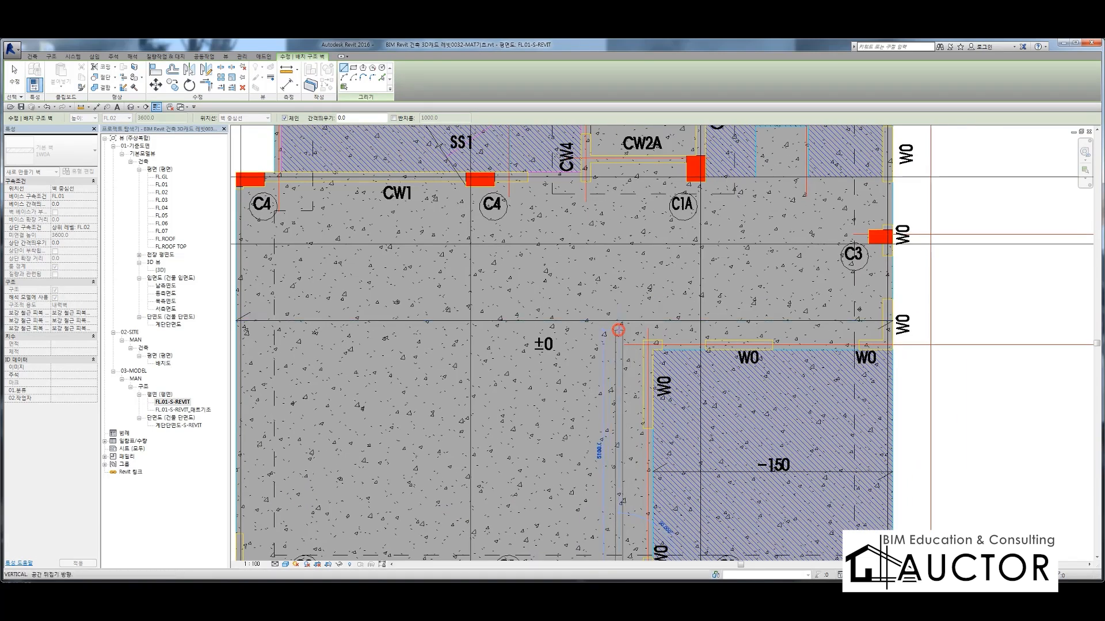
click(617, 329)
click(870, 329)
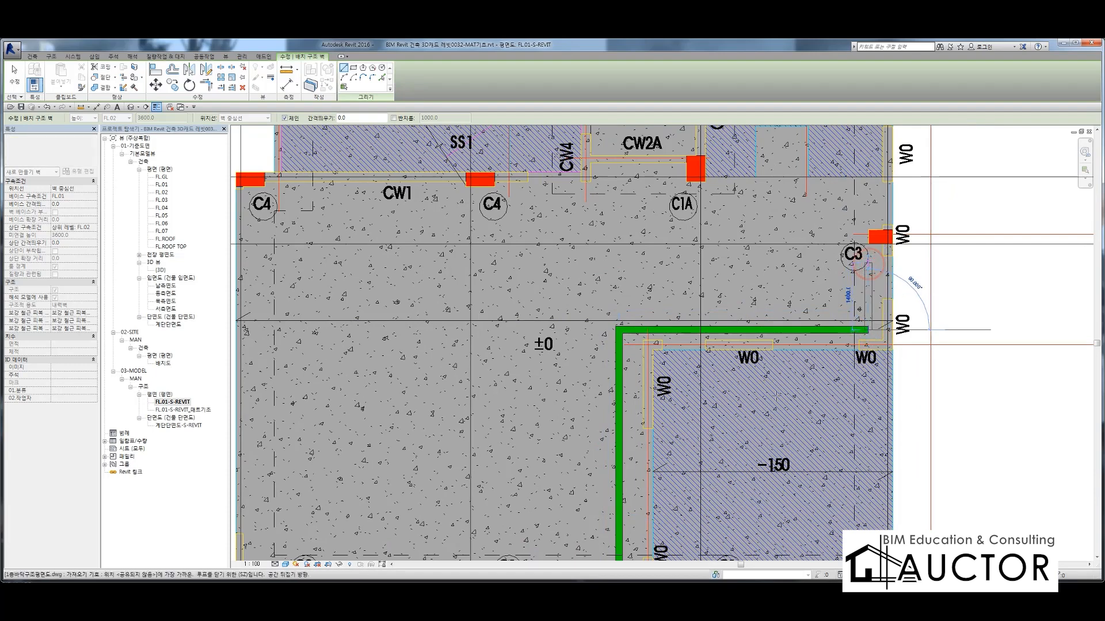
click(869, 266)
key(Escape)
key(Escape)
Examine the new walls against the W0 outlines around the -150 area and mark the W0 run with the screen pen
middle_drag(825, 345, 711, 210)
scroll(467, 357, up, 2)
scroll(711, 210, down, 3)
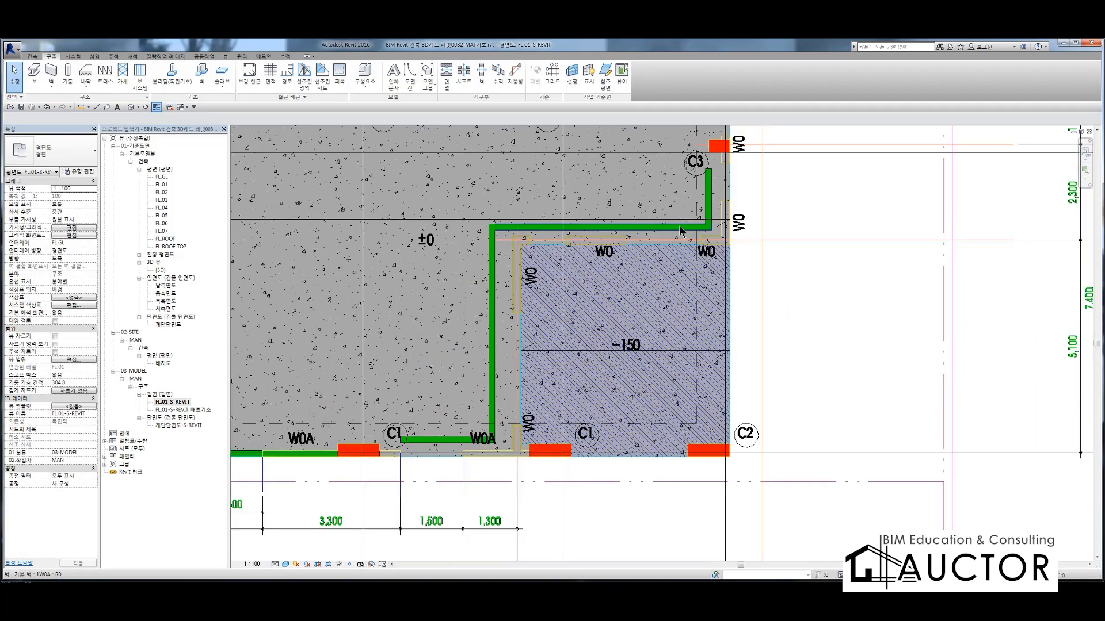
scroll(468, 457, up, 3)
scroll(506, 403, down, 3)
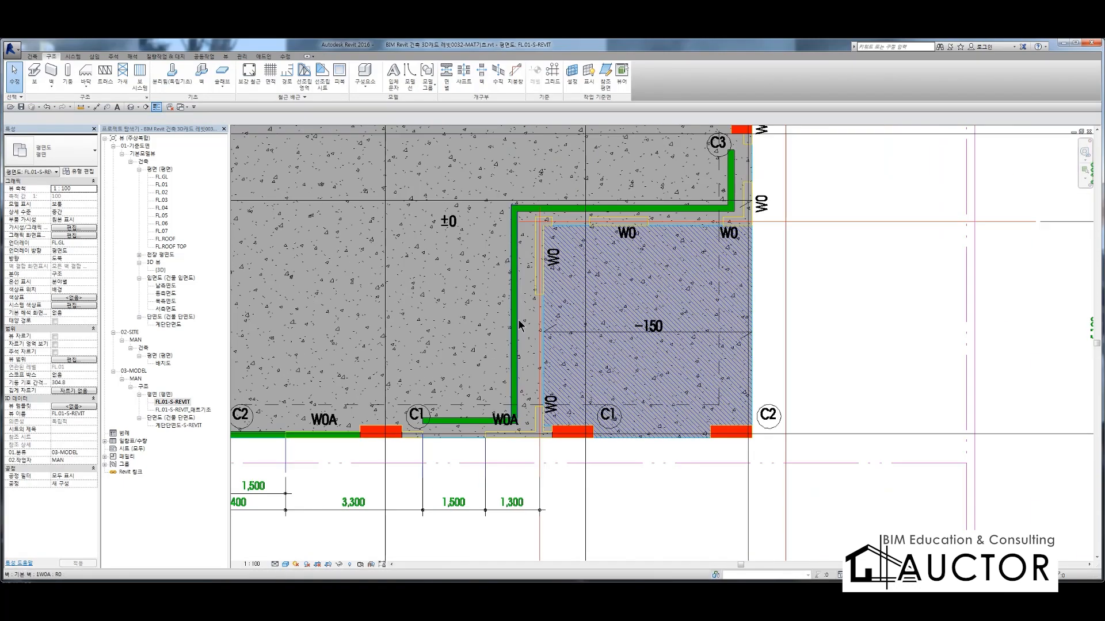
middle_drag(517, 343, 460, 405)
key(ctrl+shift+p)
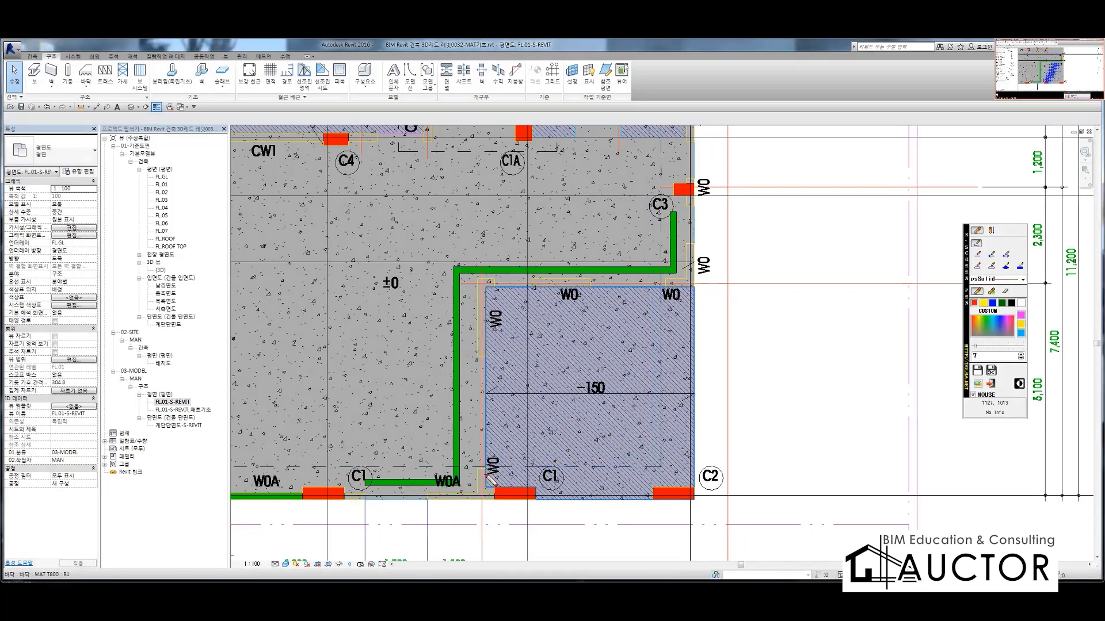
mouse_move(489, 488)
mouse_down()
mouse_move(473, 418)
mouse_move(478, 289)
mouse_move(684, 262)
mouse_up()
mouse_move(756, 237)
mouse_down()
mouse_move(788, 247)
mouse_move(860, 230)
mouse_up()
key(ctrl+shift+p)
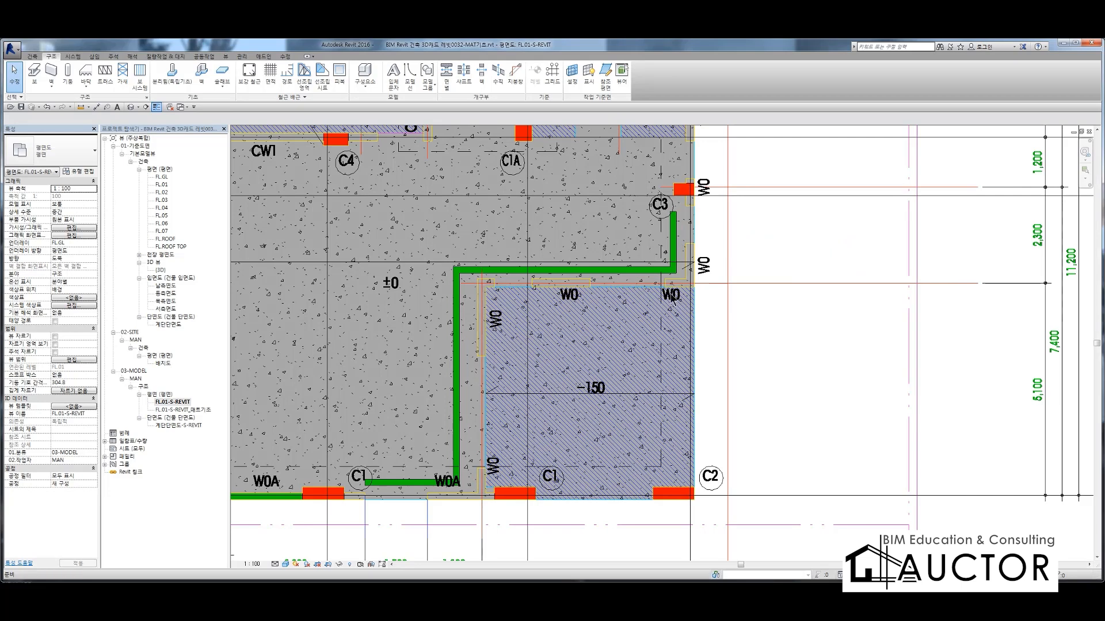
Change the three walls running along the -150 area up to column C3 to the 1W0 type
click(673, 250)
ctrl+click(635, 271)
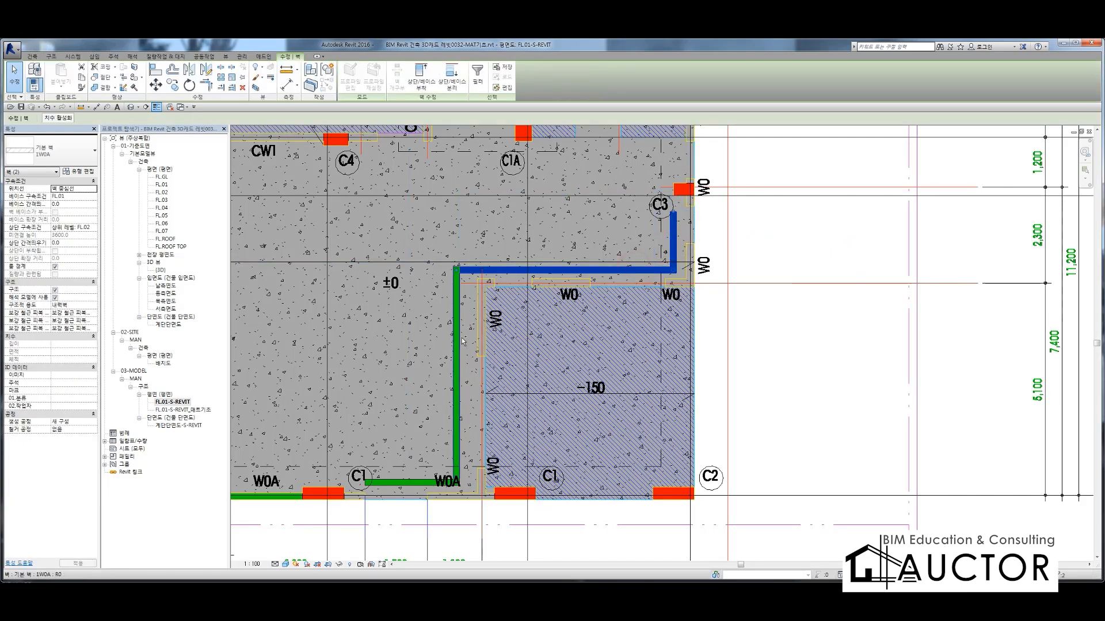
ctrl+click(455, 345)
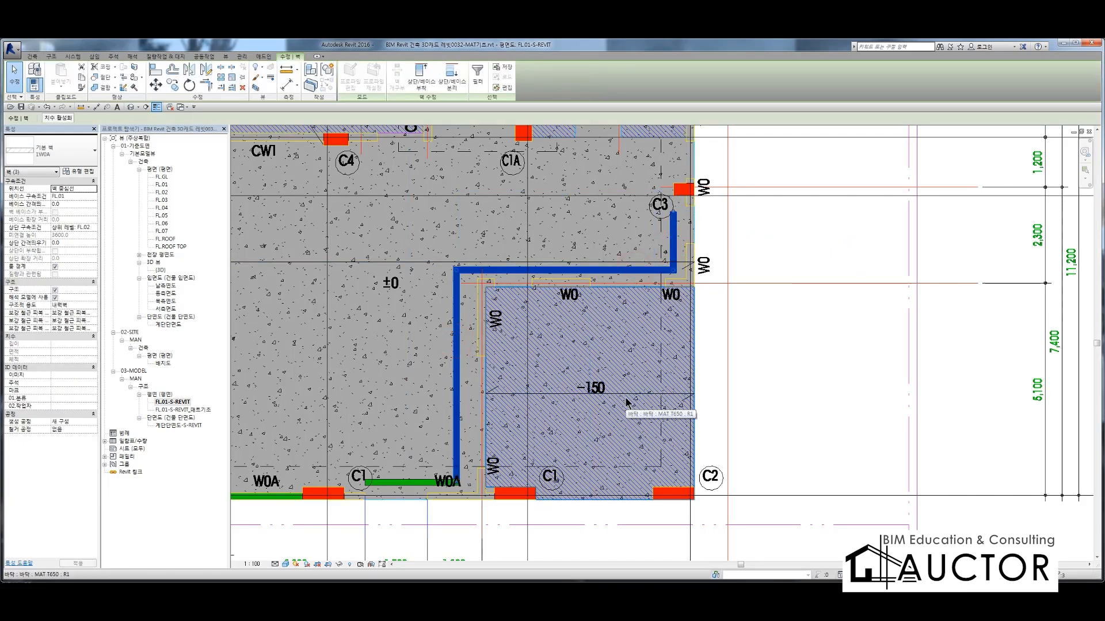
click(42, 153)
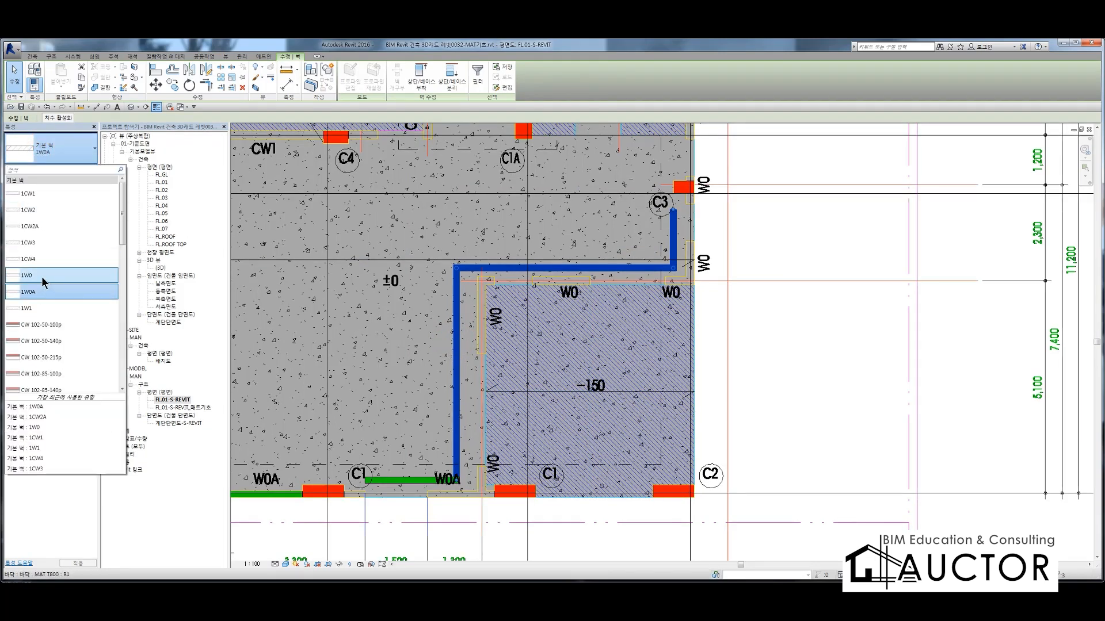
click(41, 276)
click(789, 353)
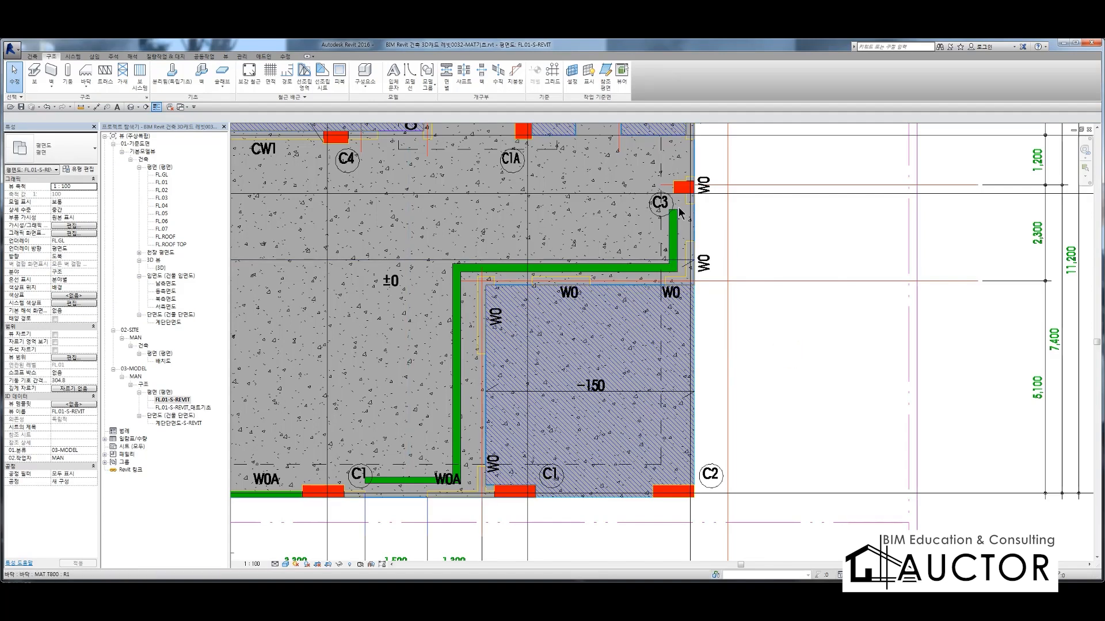
Align the W0A wall to the slab edge and its end to column C1, and align the long vertical W0 wall to the -150 area's edge
middle_drag(481, 488, 487, 432)
key(a)
key(l)
scroll(397, 457, up, 3)
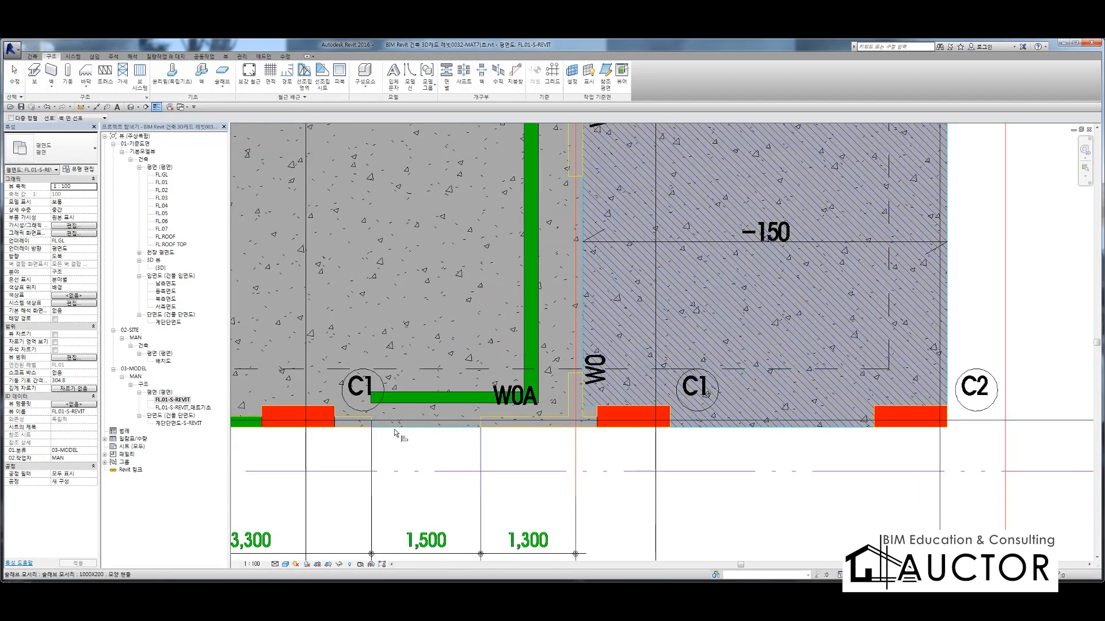
click(397, 427)
click(403, 401)
click(336, 414)
click(372, 423)
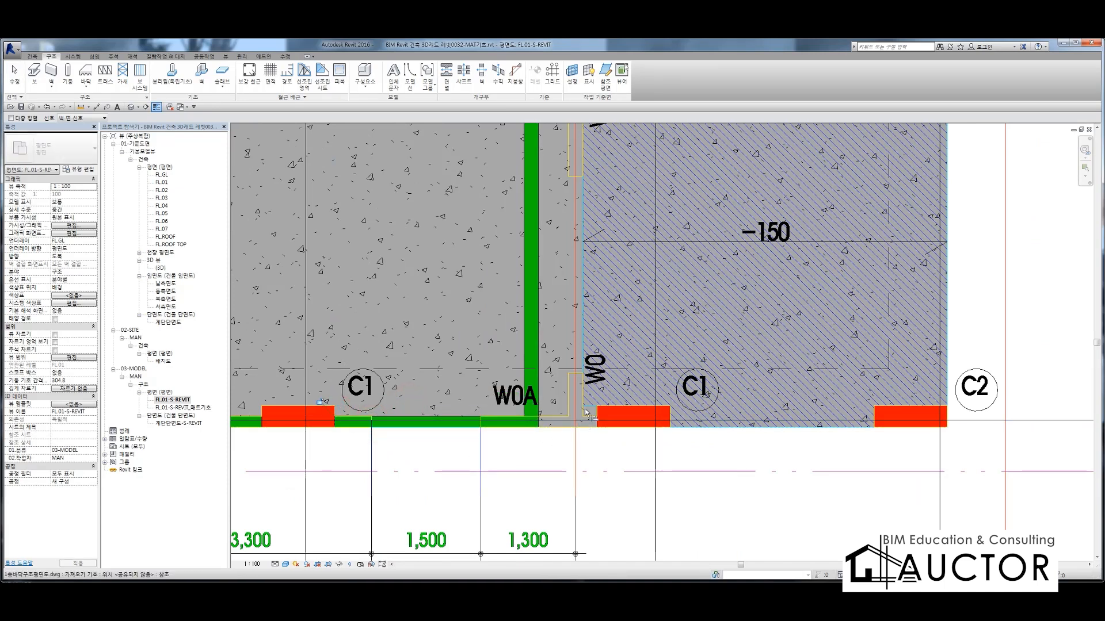
click(540, 357)
Align the wall below column C3 to the slab edge and column face, and the horizontal W0 wall to the -150 area's edge
scroll(573, 440, down, 3)
scroll(660, 270, down, 2)
scroll(690, 233, up, 6)
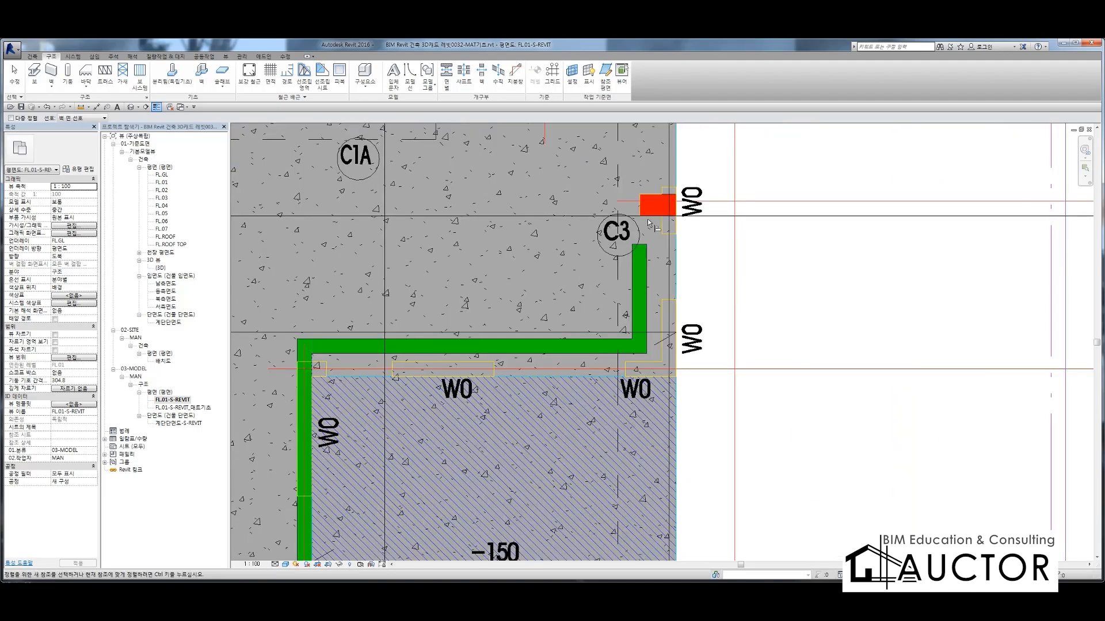
click(693, 234)
click(647, 278)
click(654, 214)
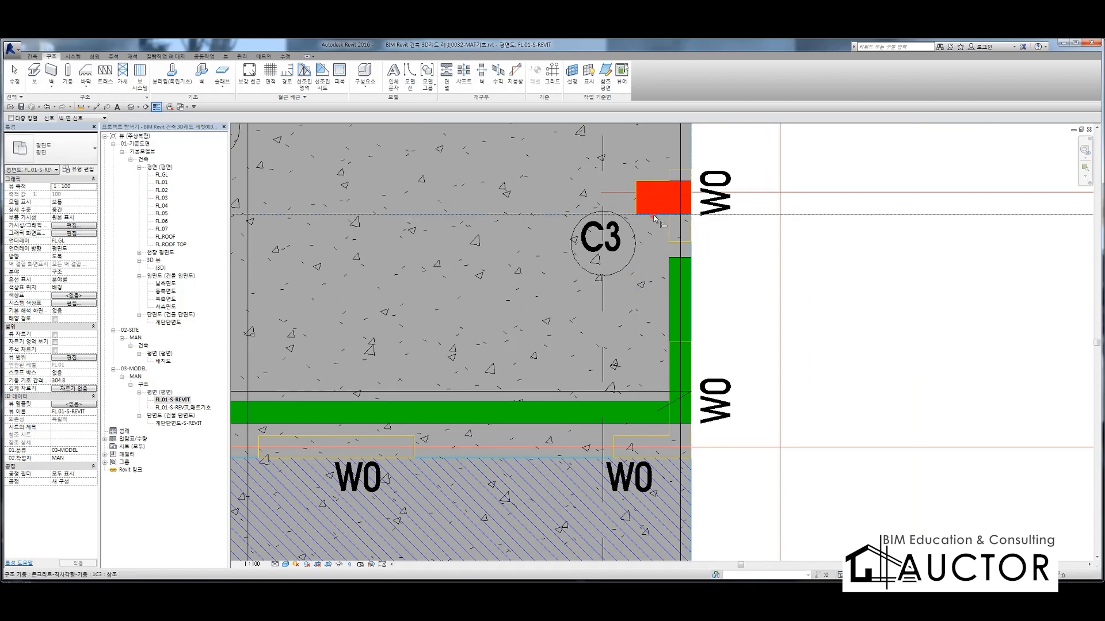
click(682, 260)
middle_drag(555, 456, 759, 332)
click(564, 331)
click(585, 325)
scroll(585, 325, down, 3)
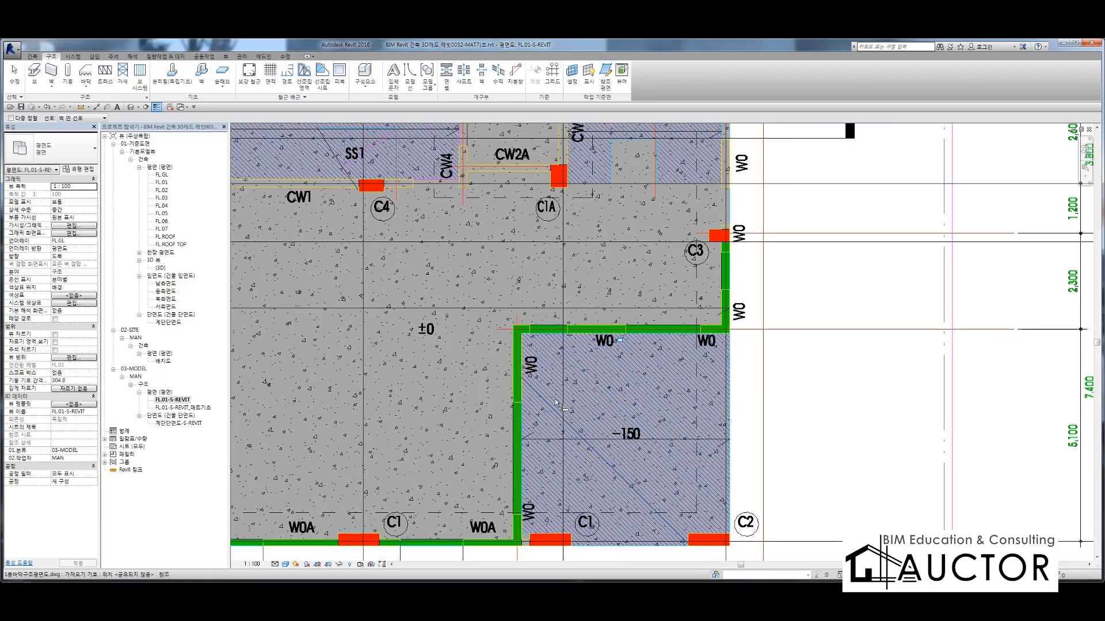
Extend the W0A wall's end past the vertical W0 wall to the near face of the C1 column beside the -150 area
scroll(564, 359, up, 3)
scroll(563, 345, up, 6)
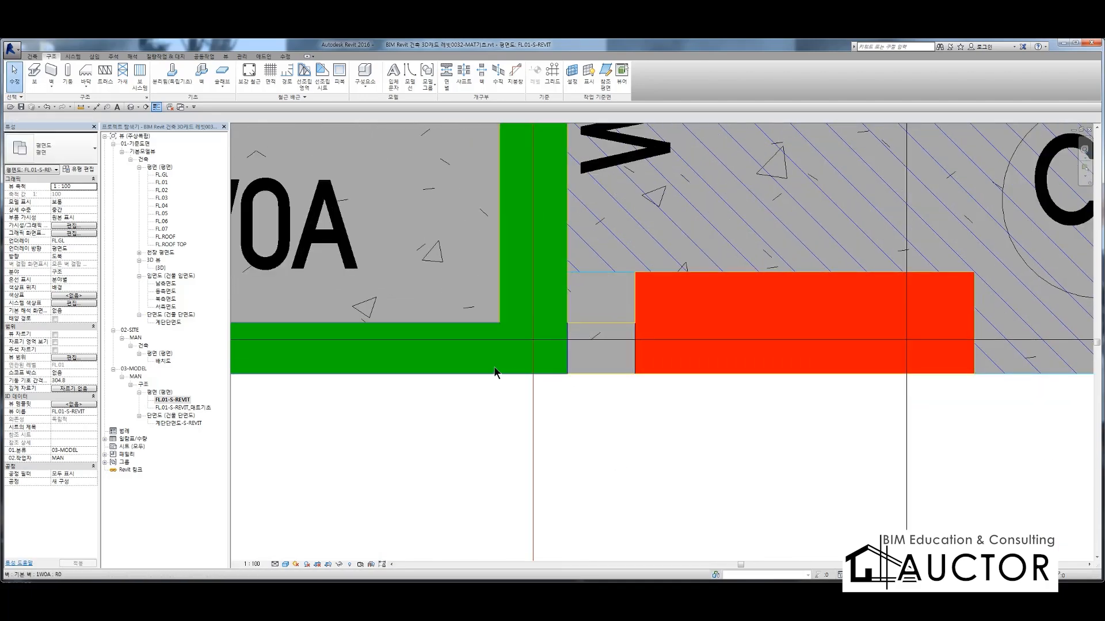
click(419, 347)
key(t)
key(r)
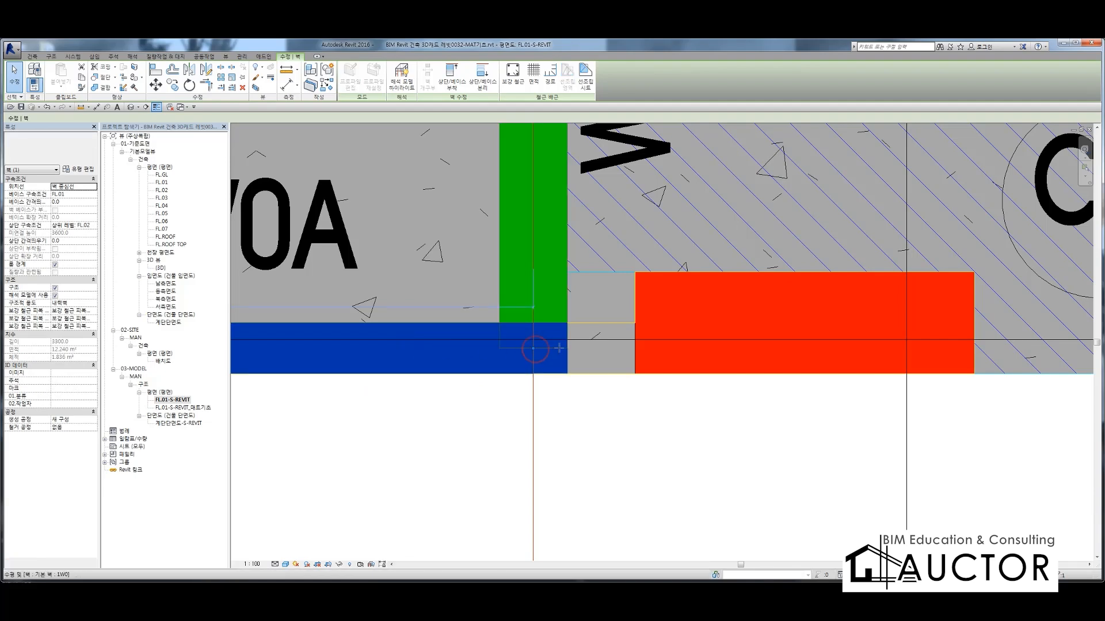
key(Escape)
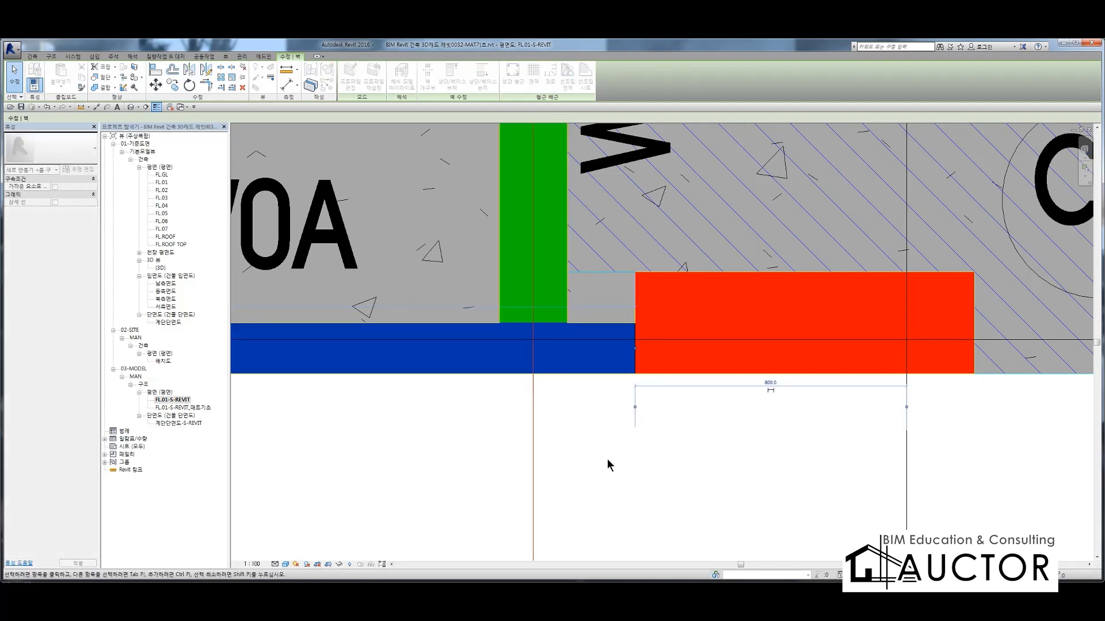
key(Escape)
Mirror the 1W0 wall below column C3 about the column's horizontal centre line to create a copy above it
scroll(605, 449, down, 2)
scroll(605, 450, down, 5)
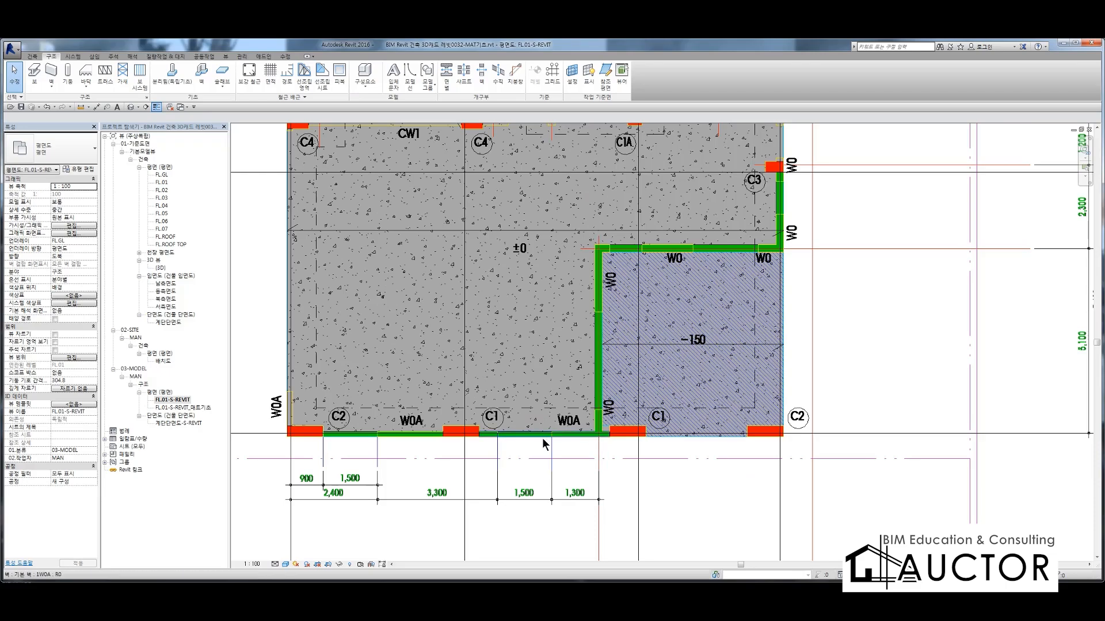
middle_drag(706, 286, 713, 341)
scroll(760, 316, up, 4)
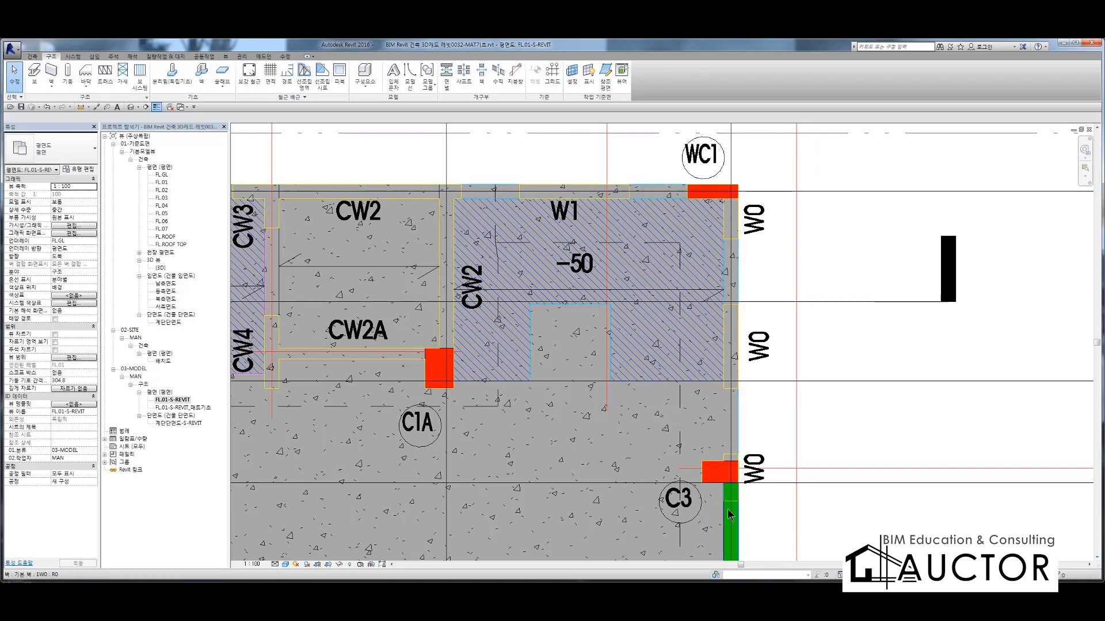
middle_drag(729, 506, 624, 480)
click(545, 261)
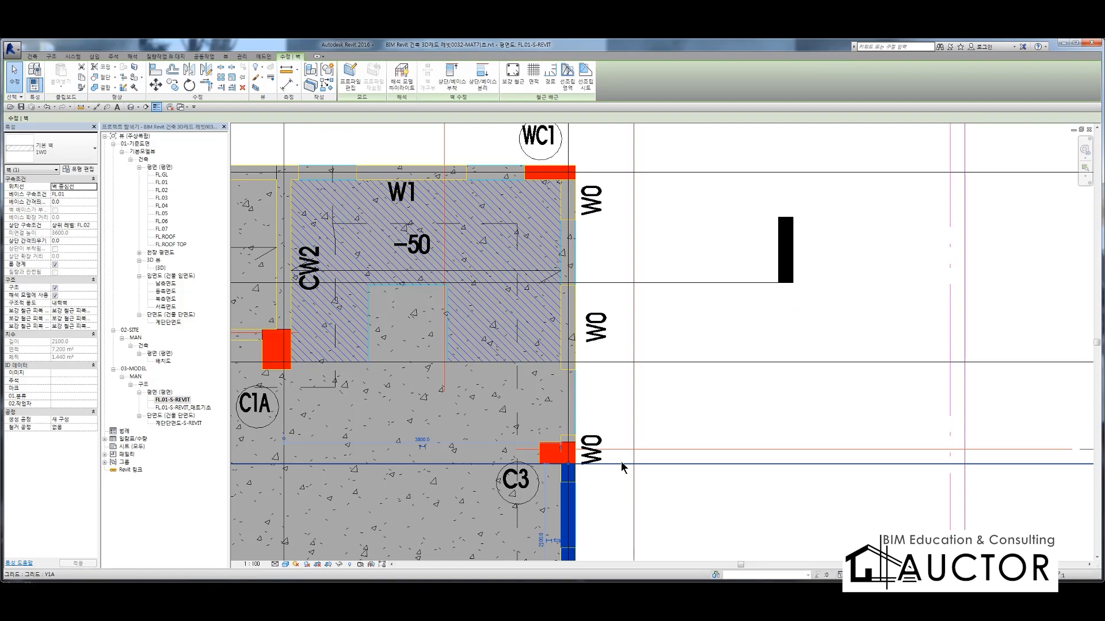
scroll(620, 463, up, 2)
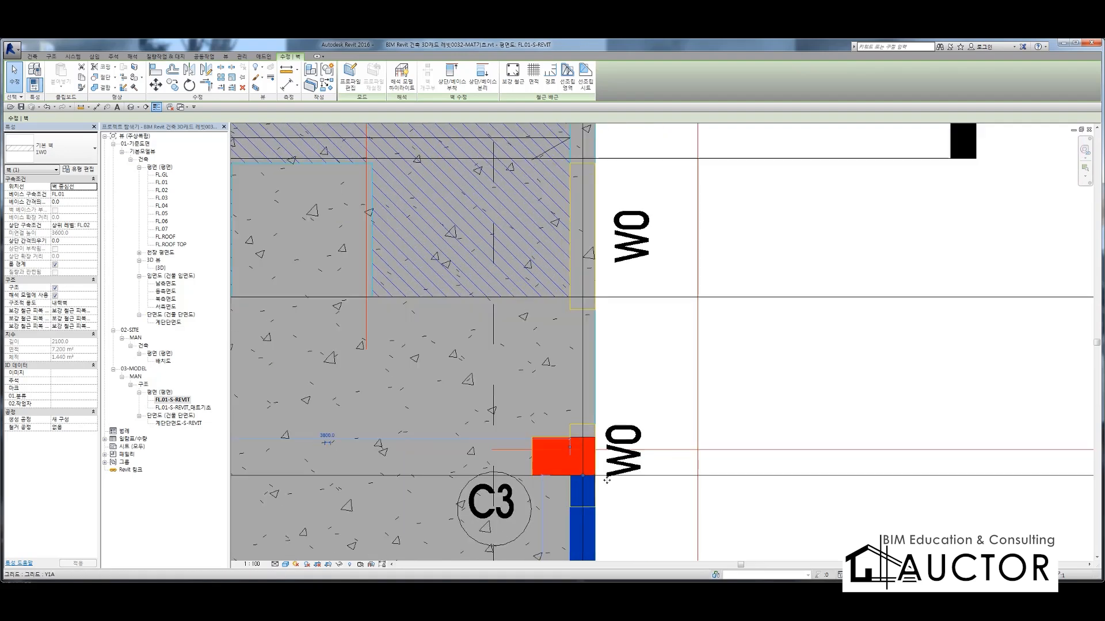
key(m)
key(m)
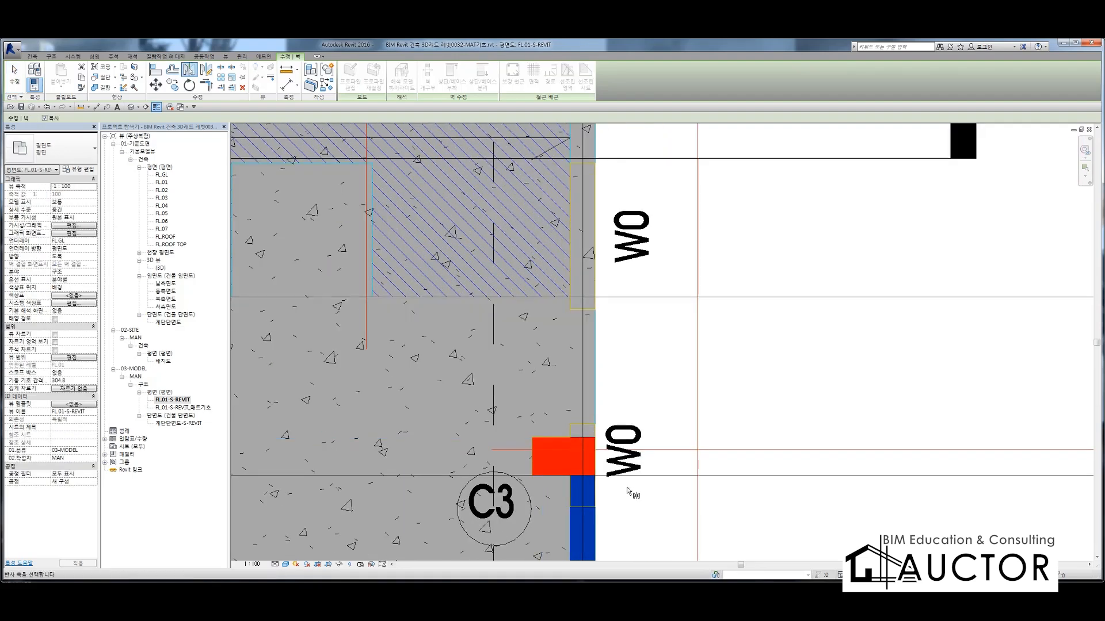
click(557, 458)
Align the upper end of the mirrored 1W0 wall above column C3 to the near face of column WC1
middle_drag(637, 256, 618, 454)
key(a)
key(l)
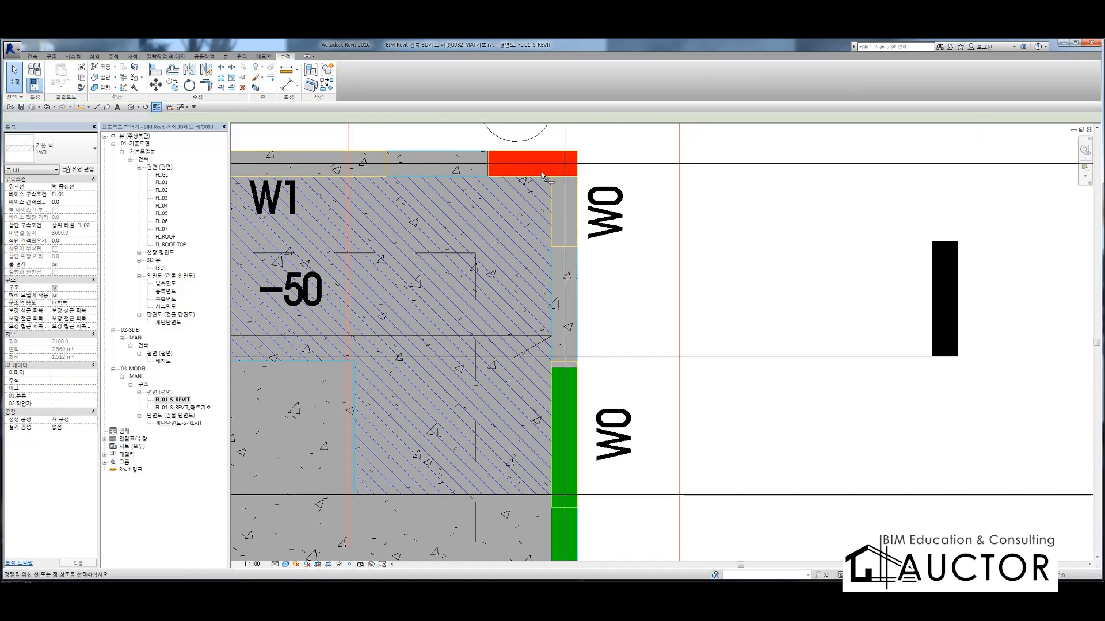
click(574, 366)
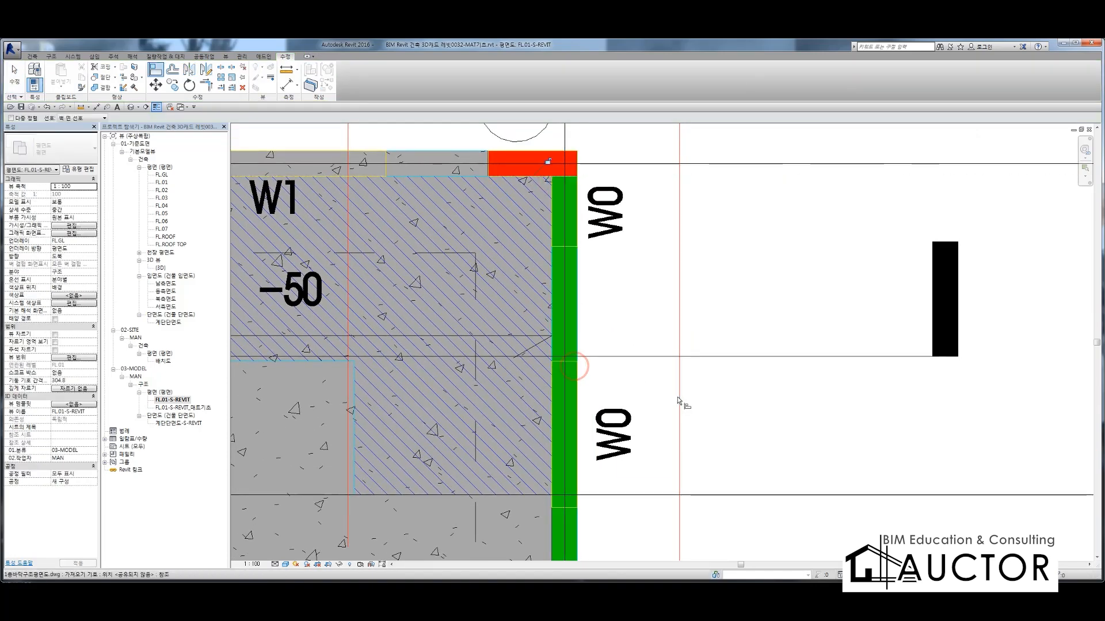
key(Escape)
scroll(677, 396, down, 5)
key(Escape)
middle_drag(509, 397, 685, 340)
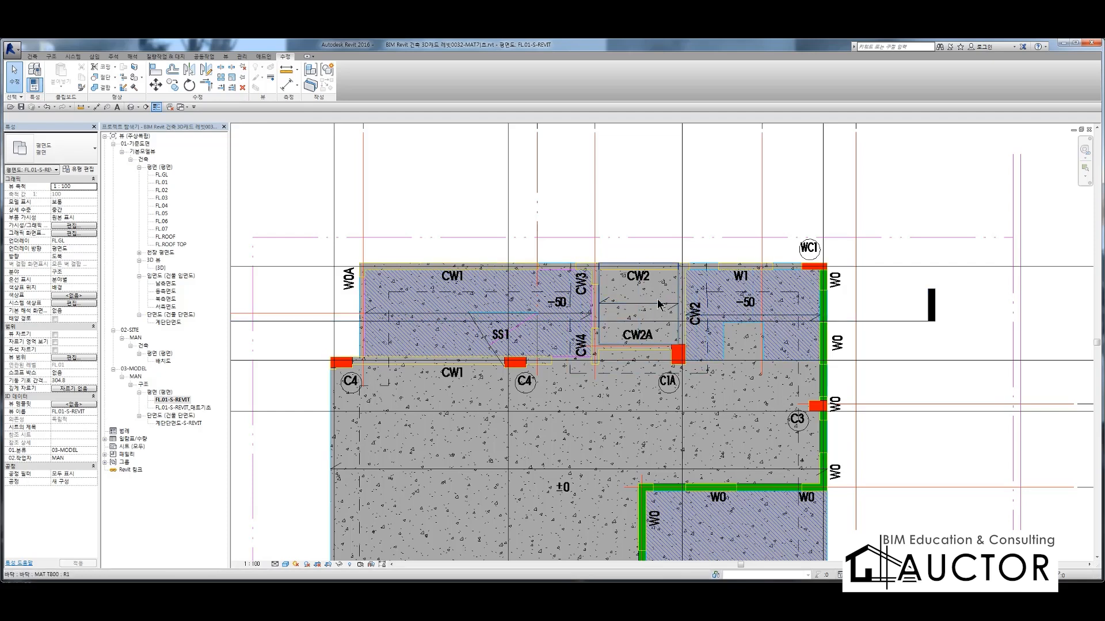
key(F12)
drag(777, 238, 325, 237)
drag(675, 215, 676, 260)
drag(590, 280, 584, 203)
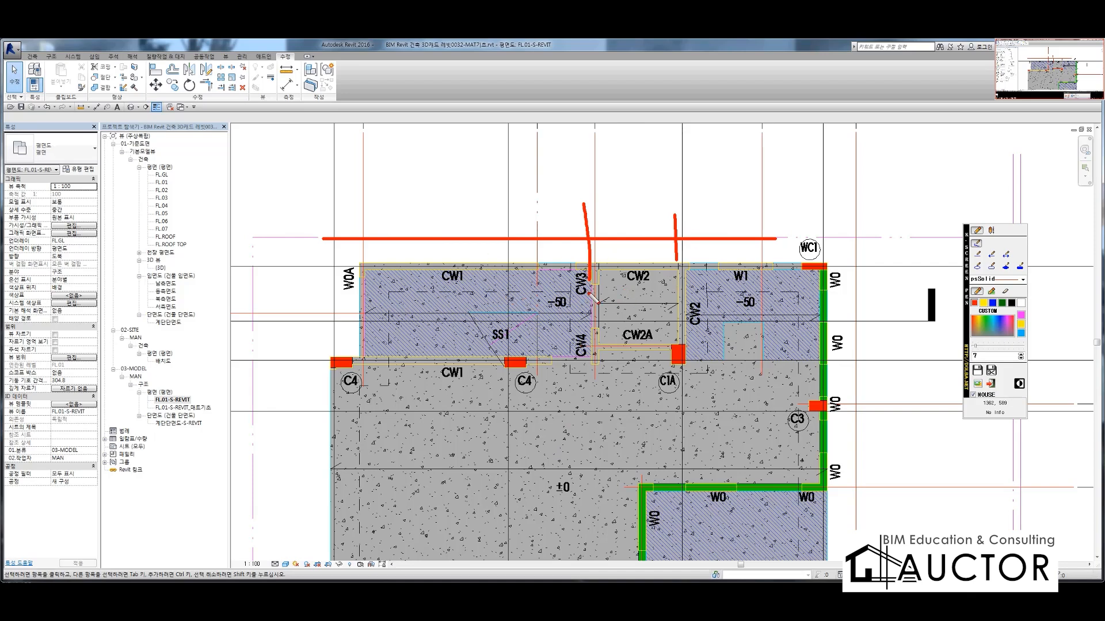
key(F12)
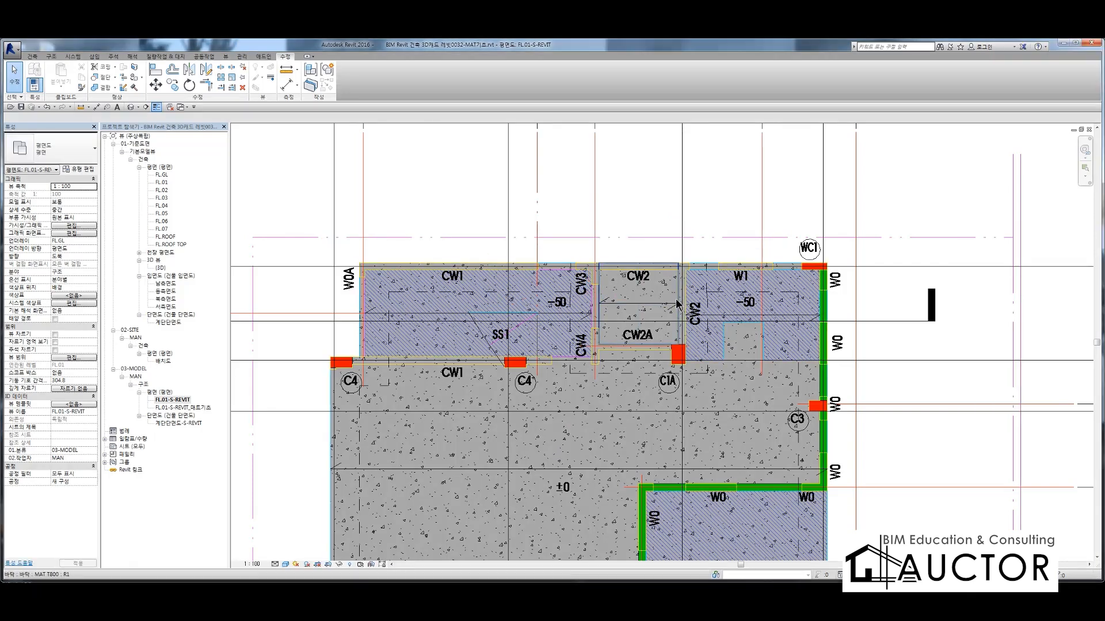
Draw a 1W1 wall just outside the upper slab edge, from near WC1 to the W0A corner and about 2500 mm down towards column C4
click(828, 339)
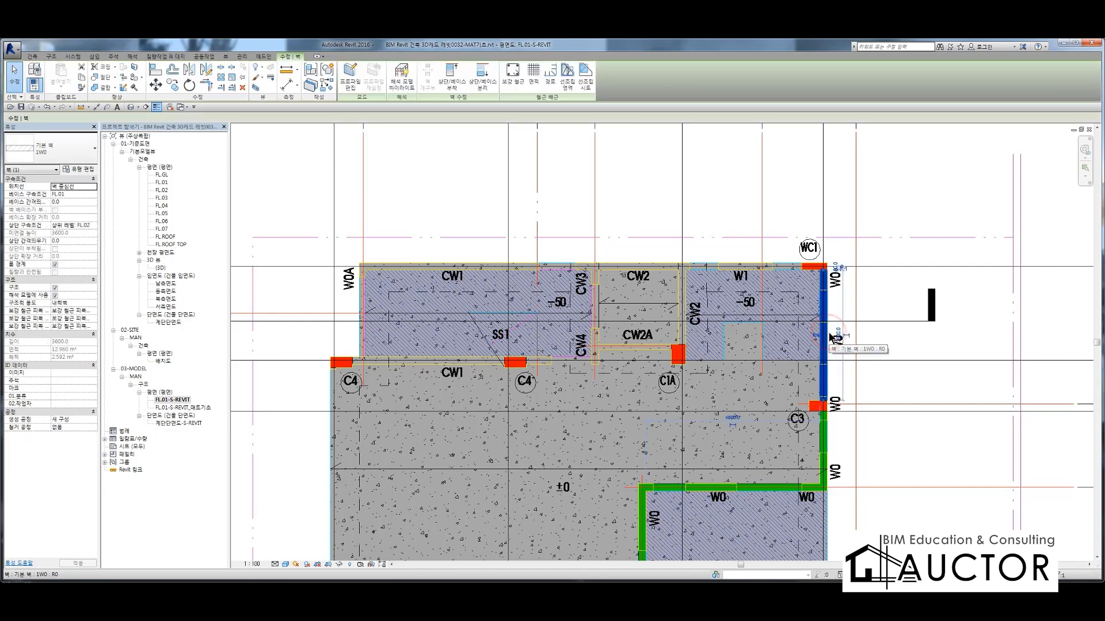
key(c)
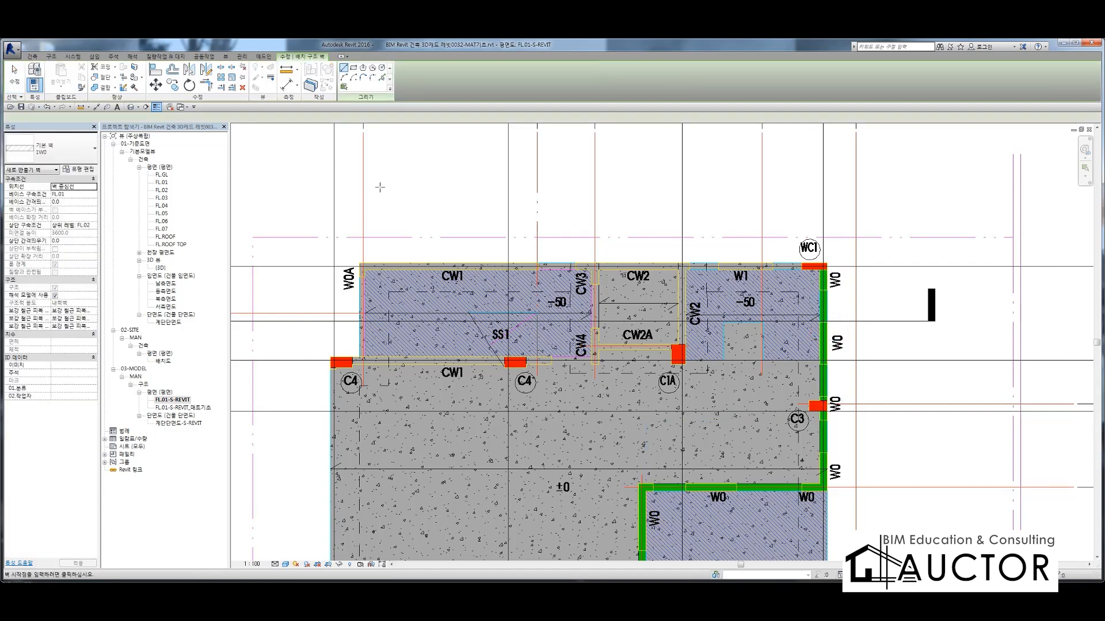
click(68, 153)
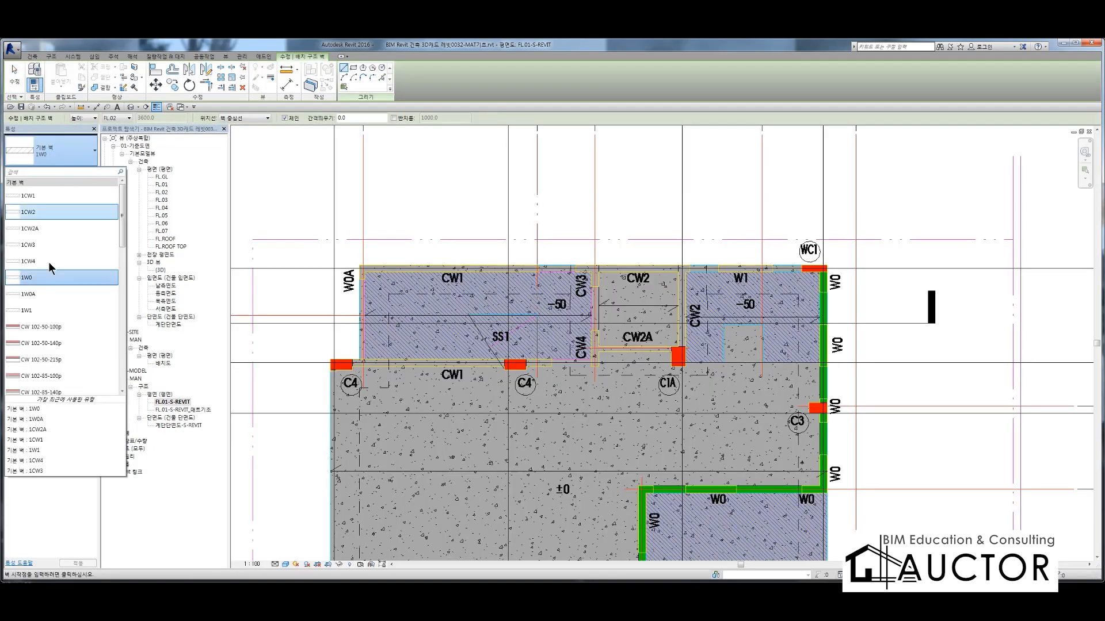
click(48, 312)
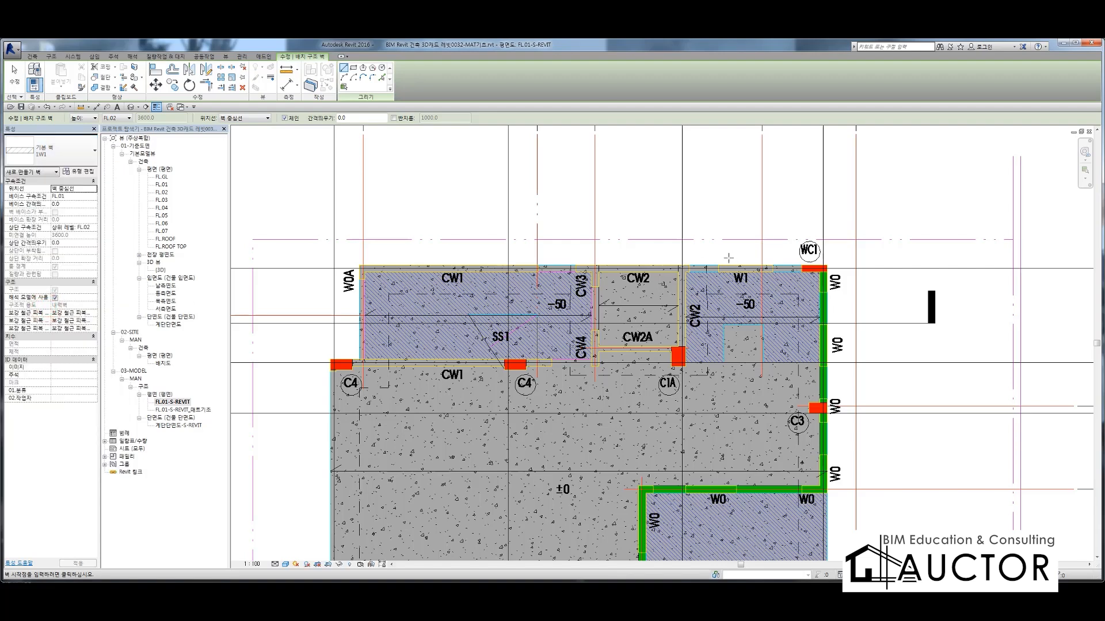
click(778, 255)
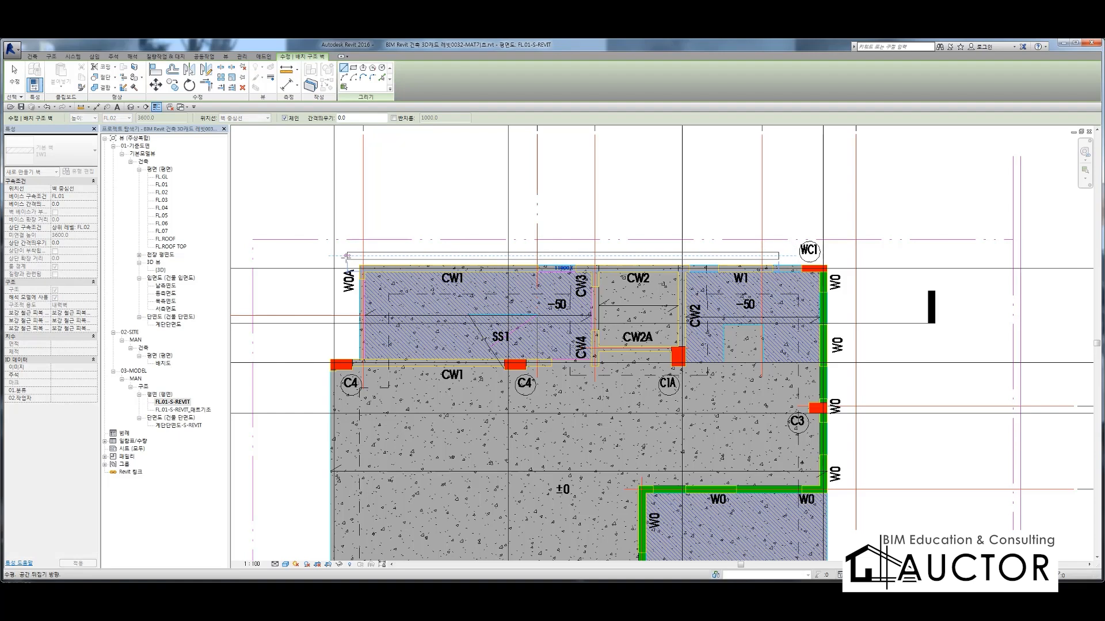
click(346, 255)
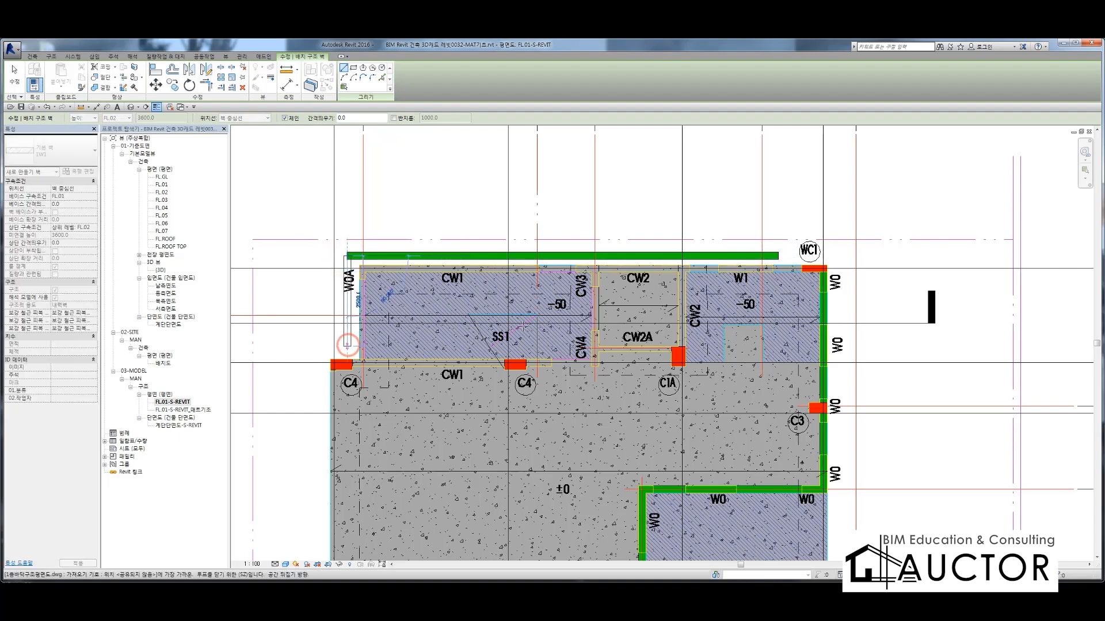
click(347, 345)
key(Escape)
key(Escape)
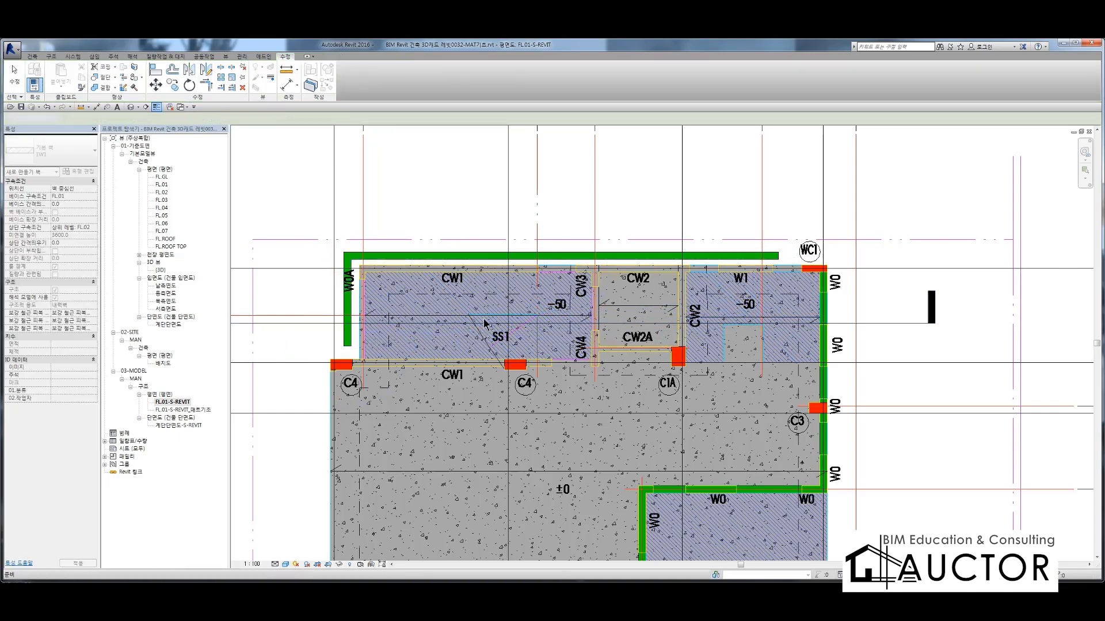
scroll(596, 294, up, 2)
middle_drag(596, 299, 647, 301)
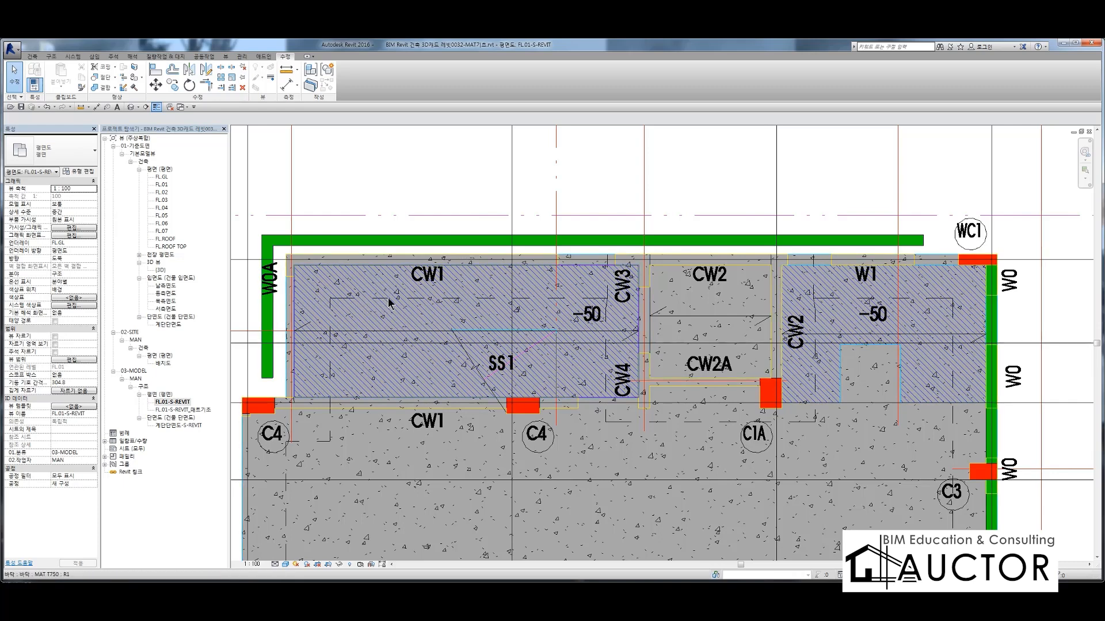
key(F9)
drag(287, 258, 959, 259)
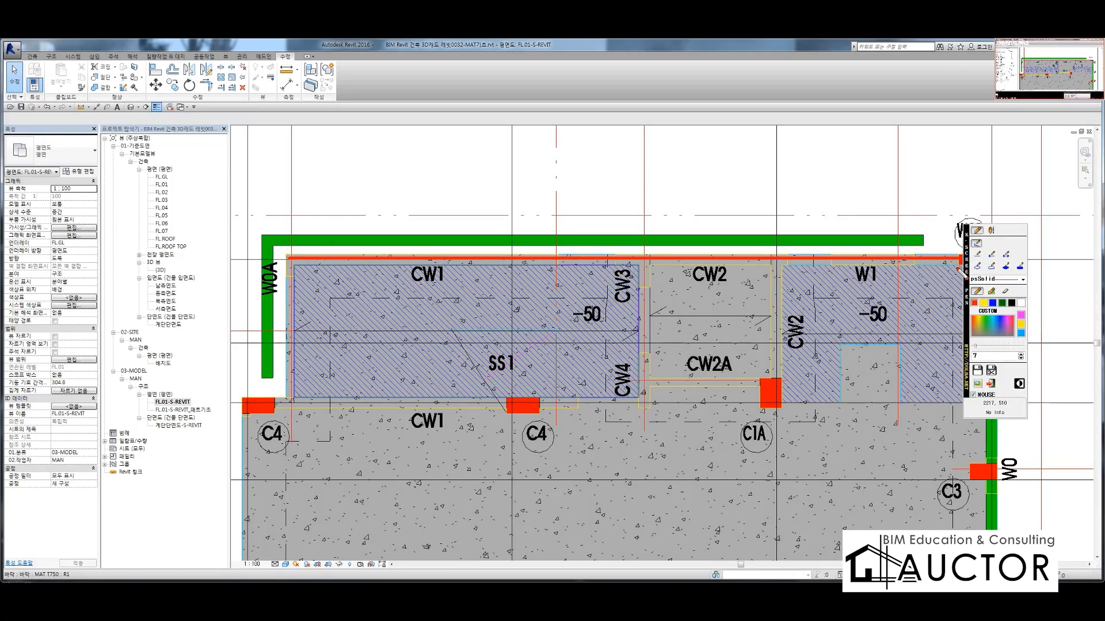
mouse_move(940, 218)
mouse_down()
mouse_move(406, 224)
mouse_move(264, 241)
mouse_move(447, 280)
mouse_up()
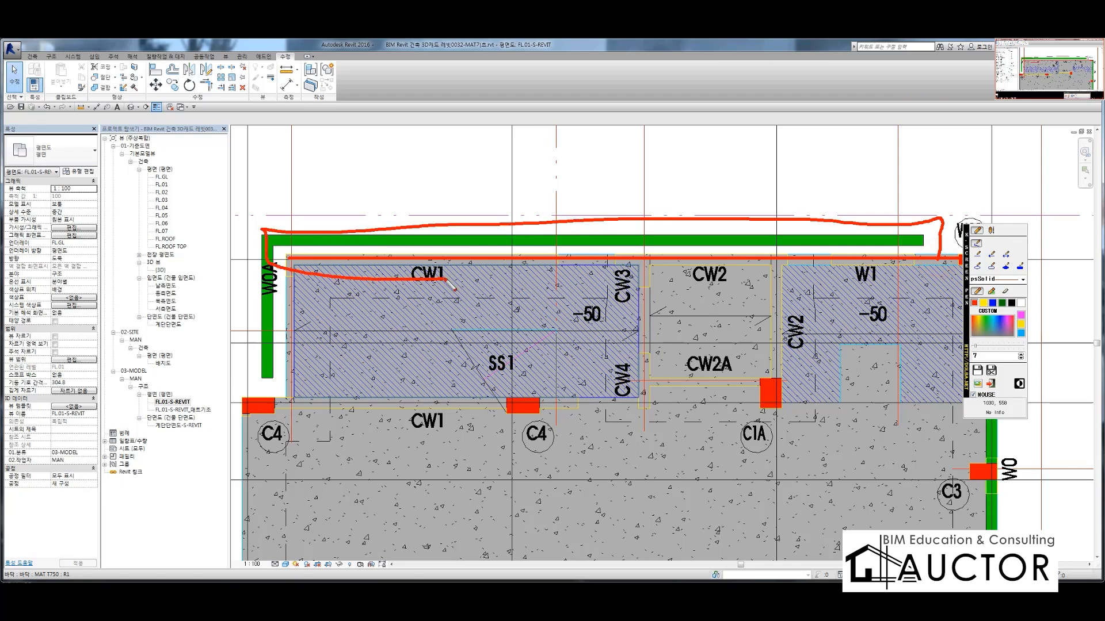
key(F9)
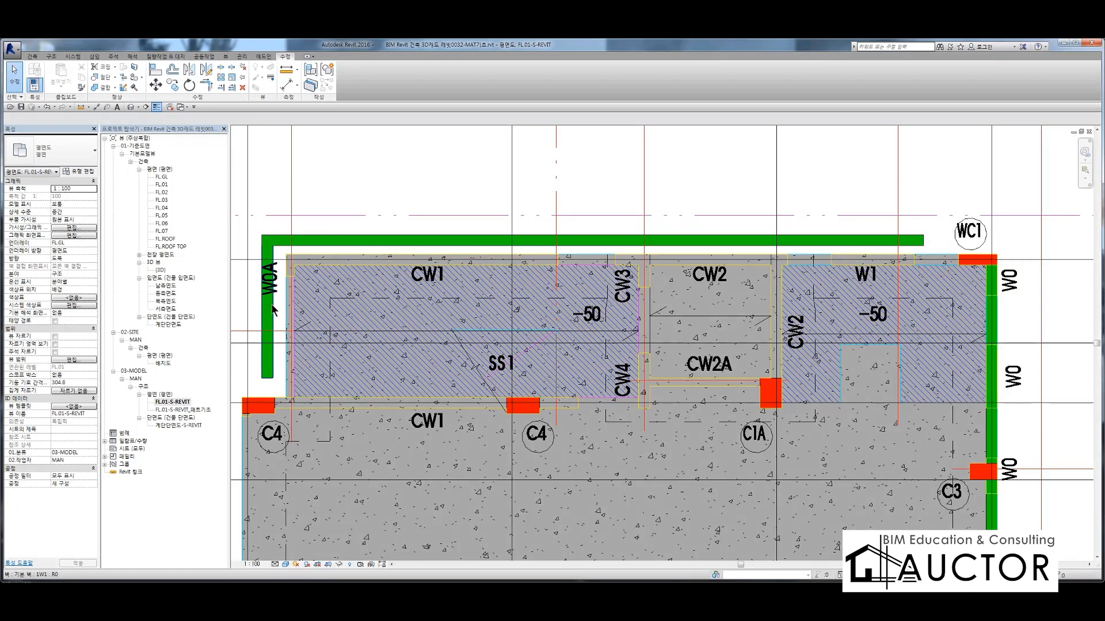
Change the short vertical wall beside the W0A label to type 1W0A
click(270, 311)
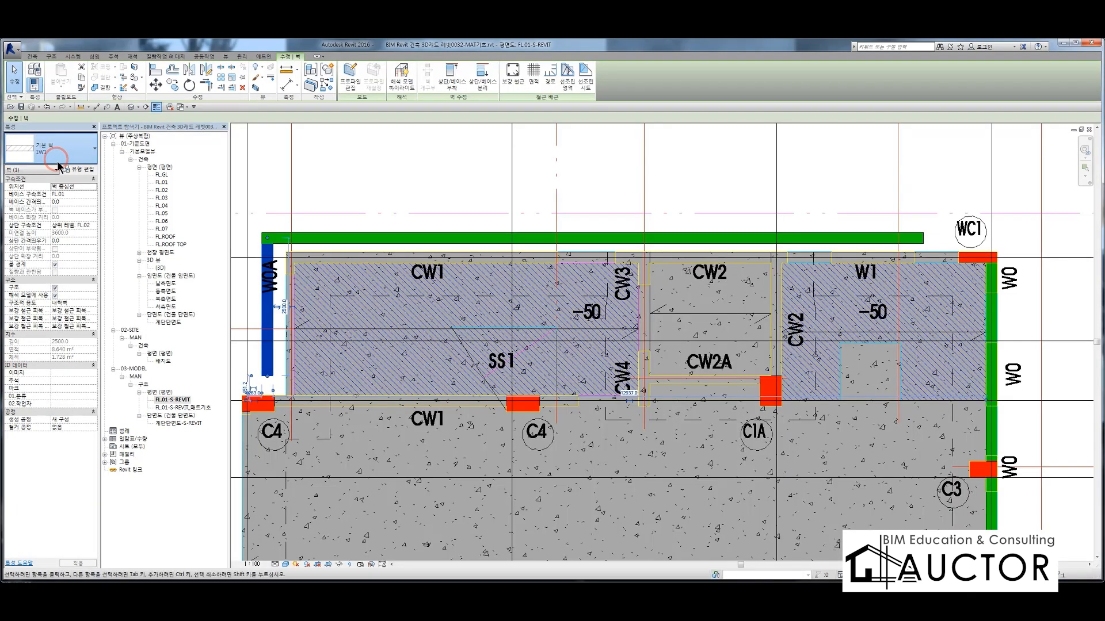
click(55, 161)
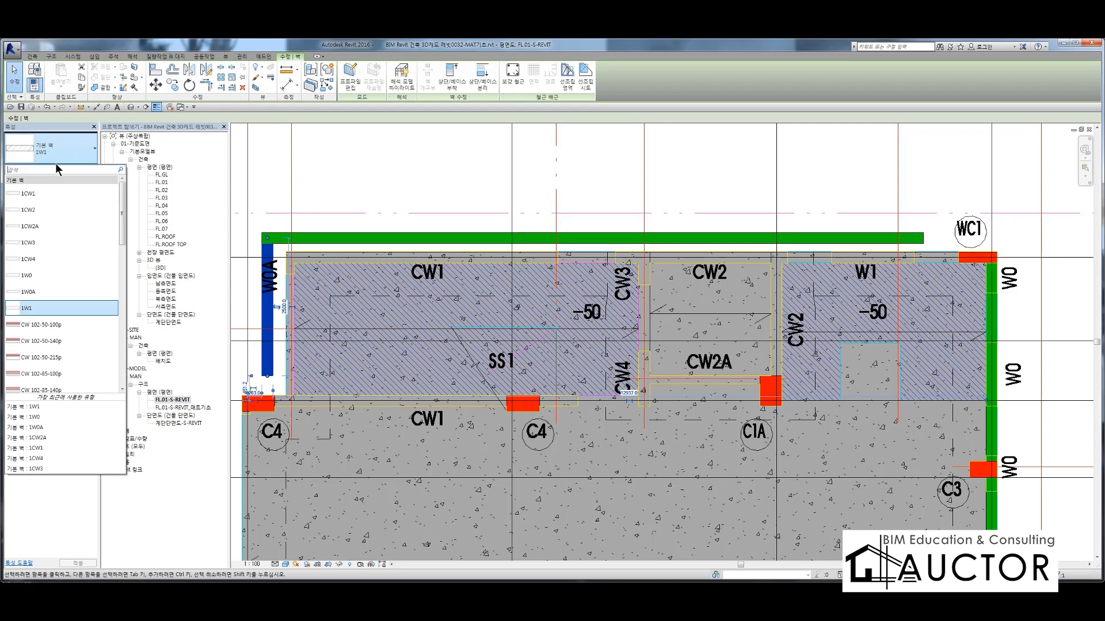
click(27, 291)
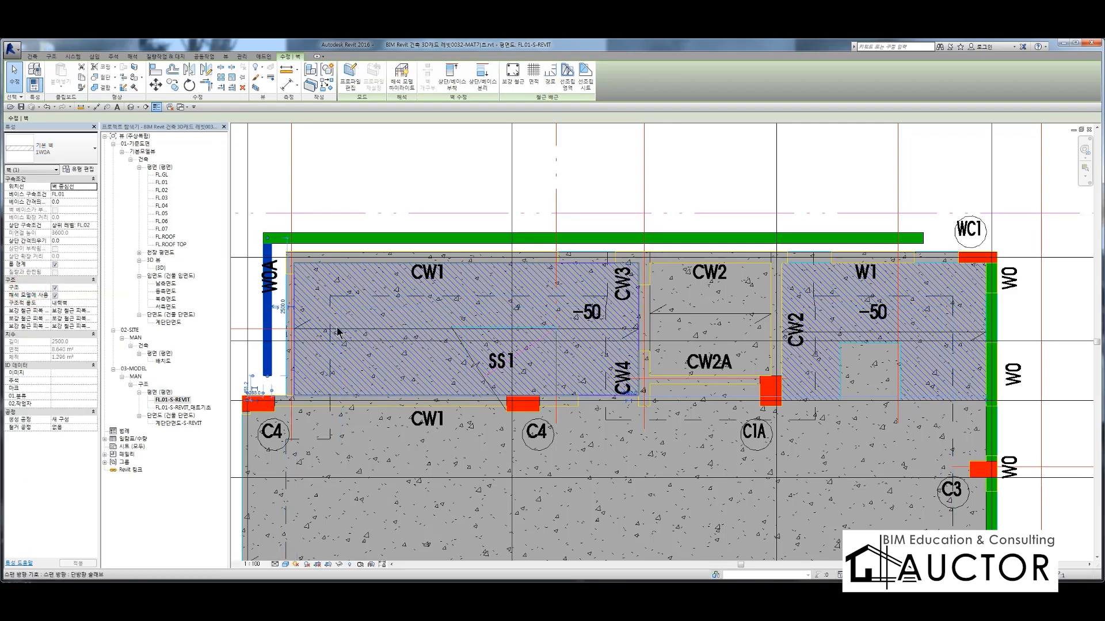
key(Escape)
Align the vertical 1W0A wall and the long horizontal 1W1 wall to the outer edges of the slab
key(a)
key(l)
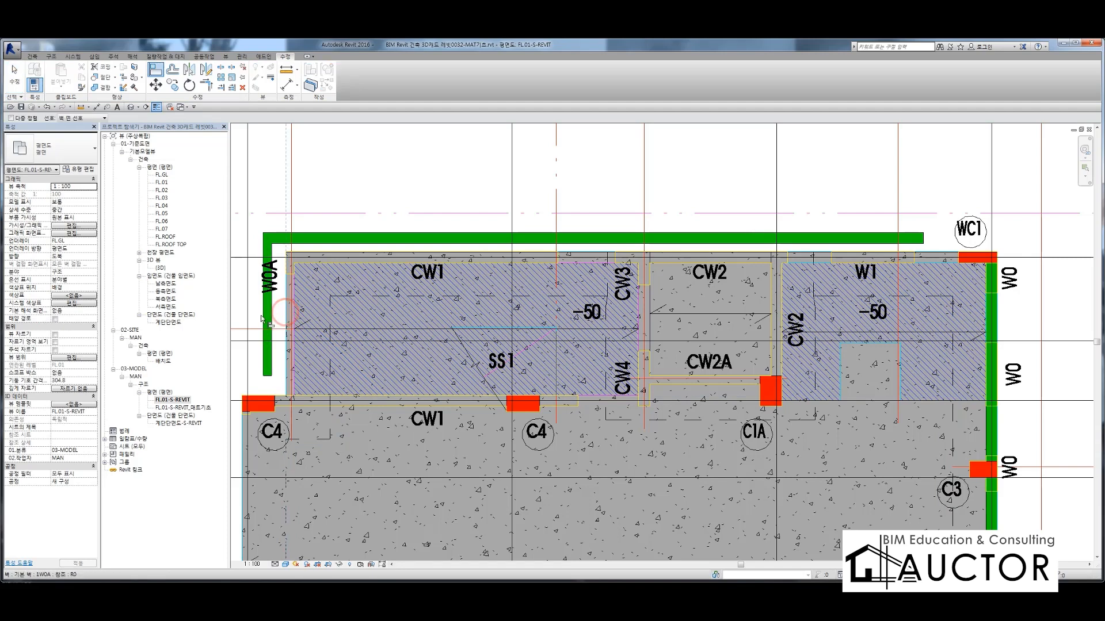
click(262, 317)
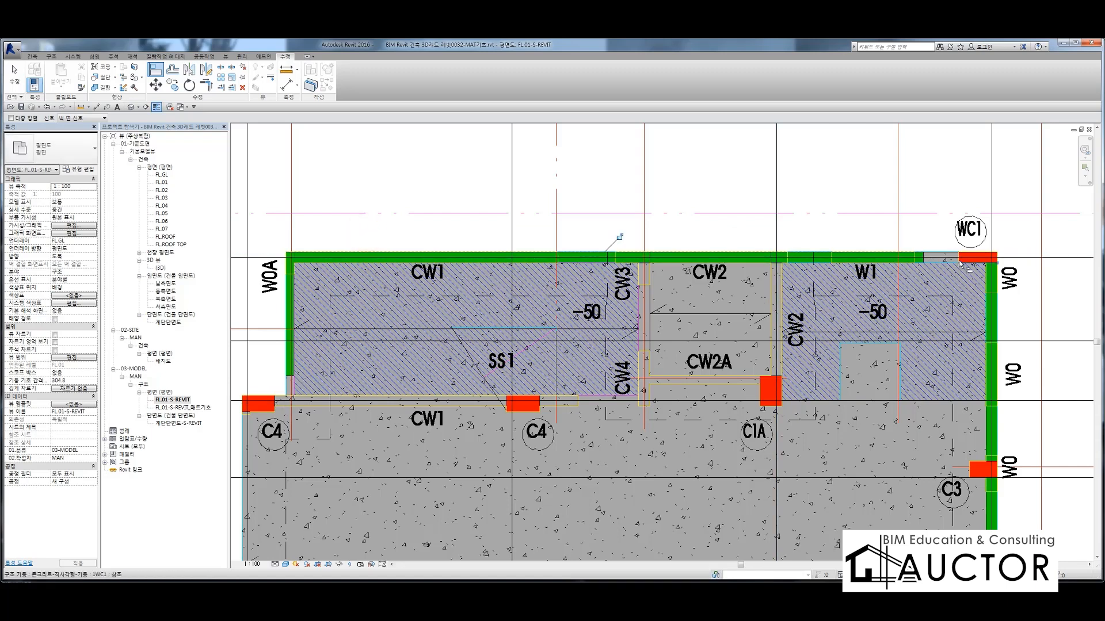
Align the end of the horizontal 1W1 wall to the near face of column WC1
scroll(959, 264, up, 5)
click(720, 312)
click(574, 312)
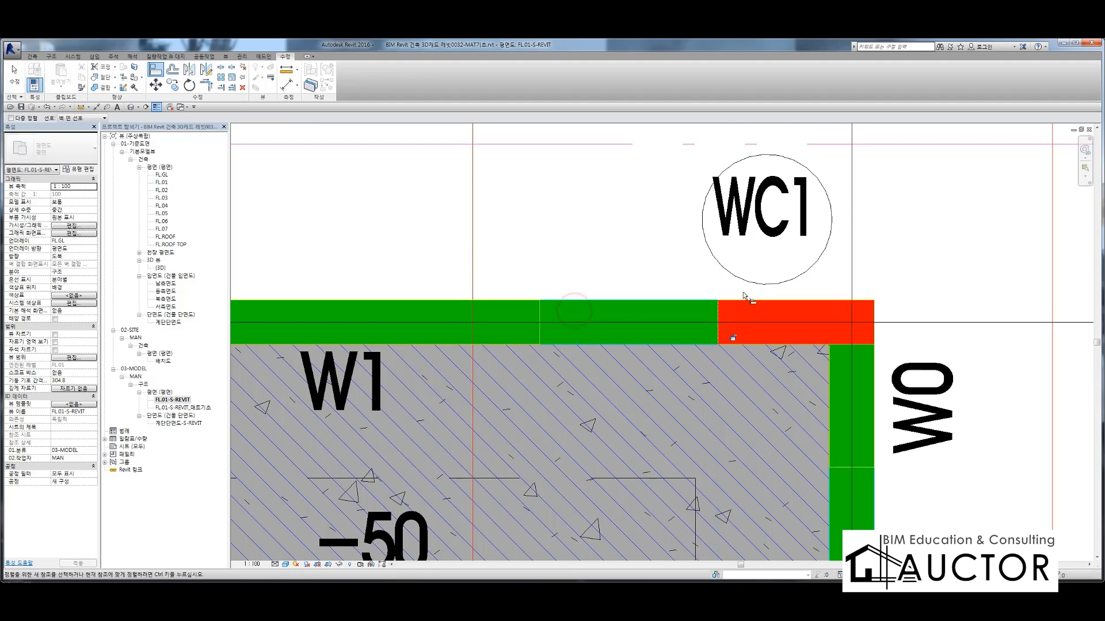
scroll(744, 296, down, 6)
key(Escape)
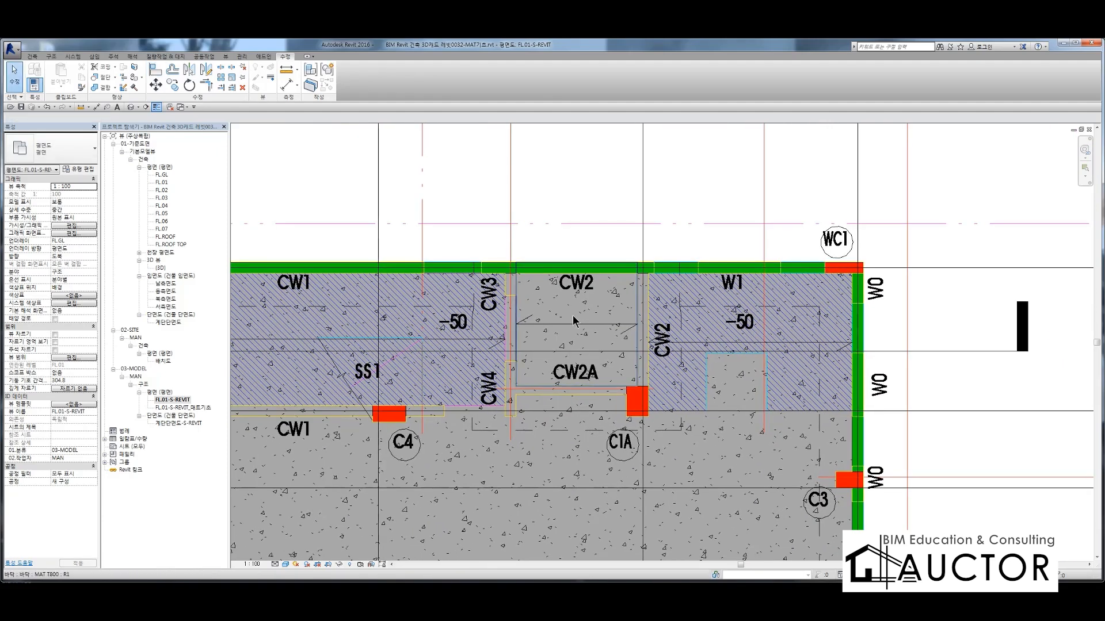
scroll(572, 315, up, 2)
scroll(584, 311, down, 1)
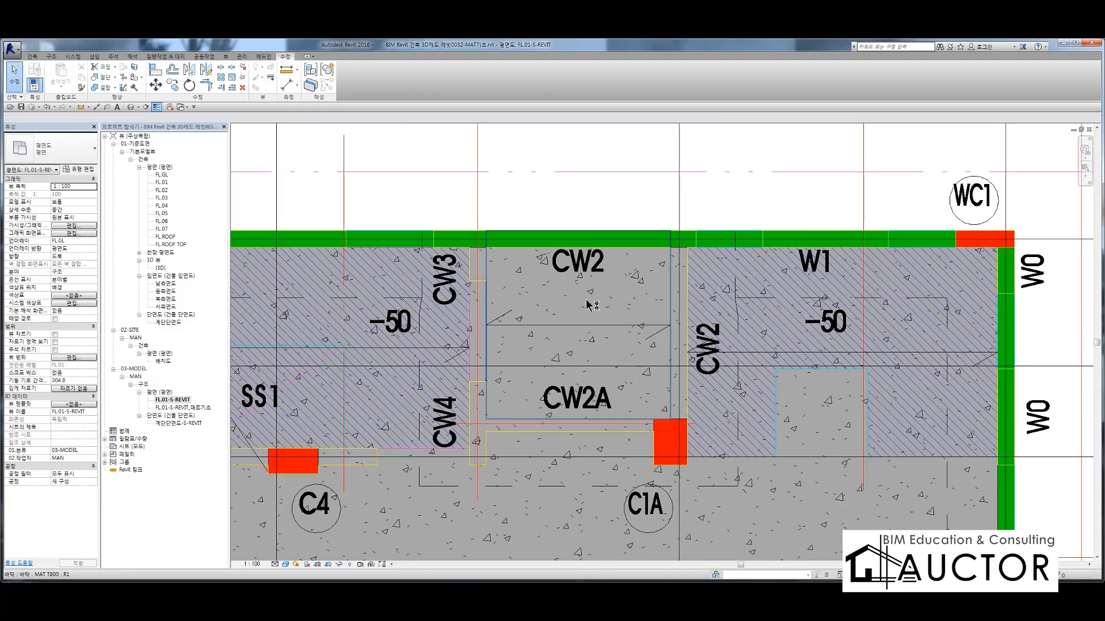
click(799, 238)
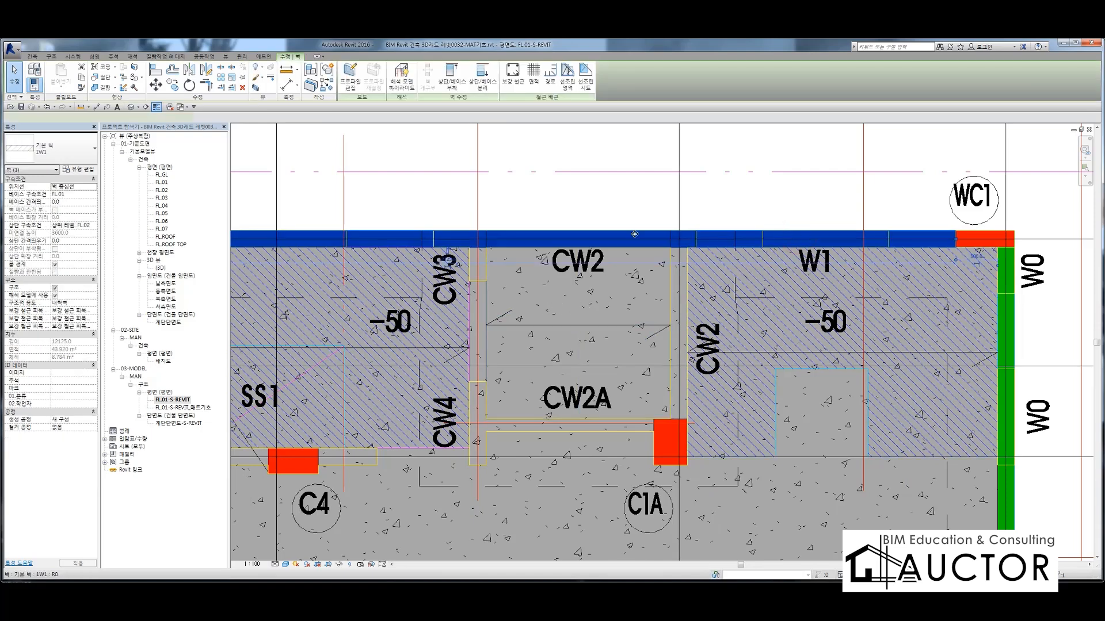
key(Escape)
middle_drag(498, 290, 535, 305)
scroll(739, 264, down, 2)
scroll(626, 270, up, 1)
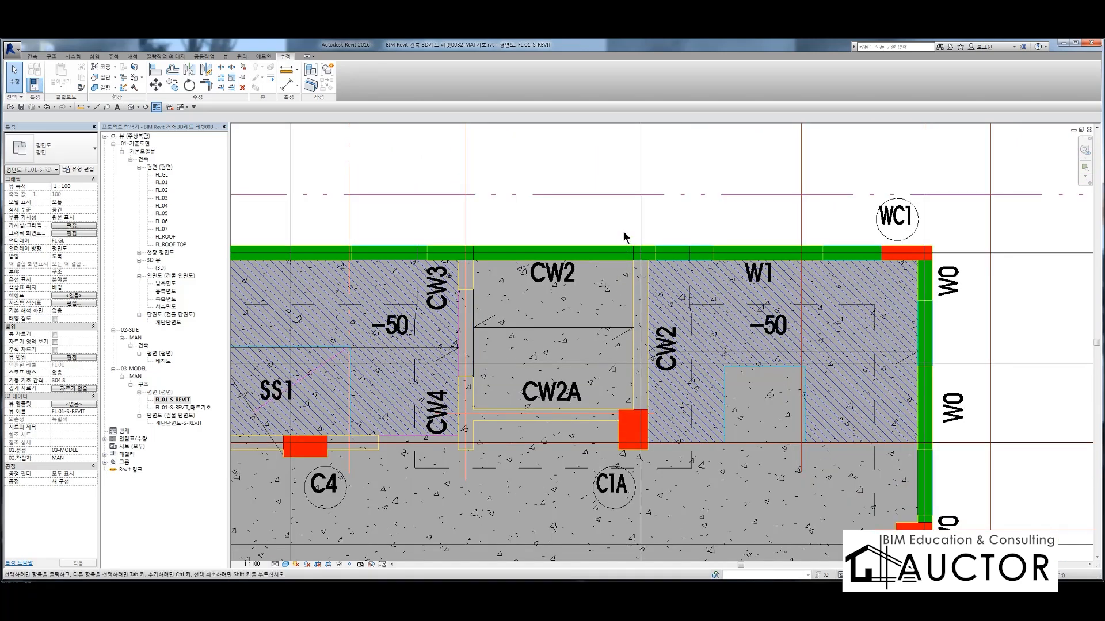
mouse_move(414, 248)
mouse_down()
mouse_move(385, 242)
mouse_move(339, 328)
mouse_up()
drag(446, 238, 508, 364)
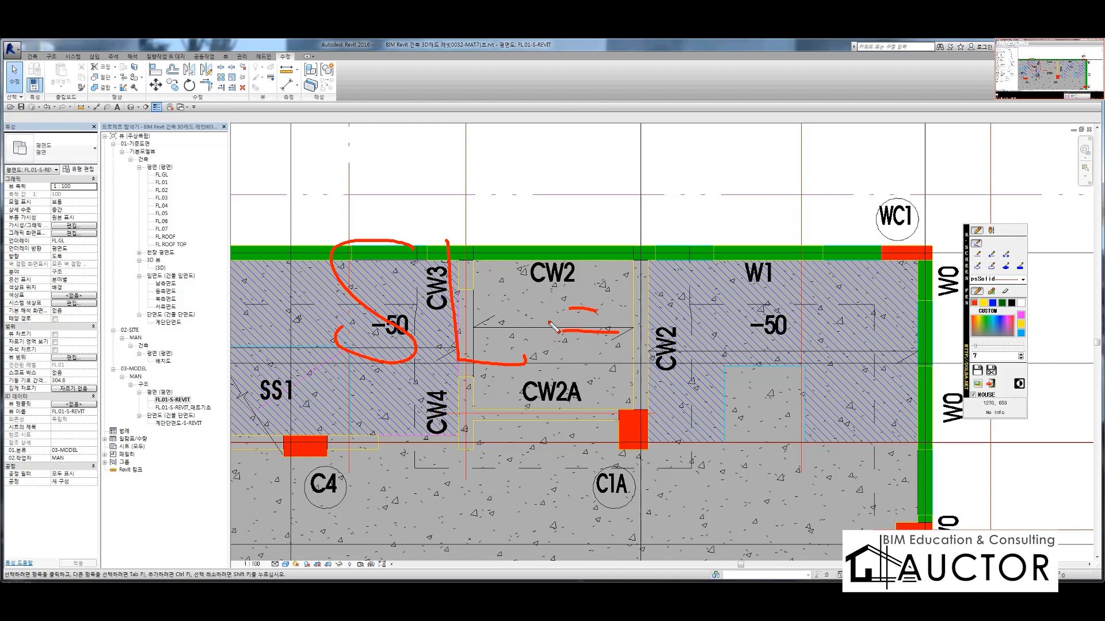
drag(681, 278, 730, 299)
drag(612, 345, 729, 321)
drag(643, 362, 740, 347)
key(Escape)
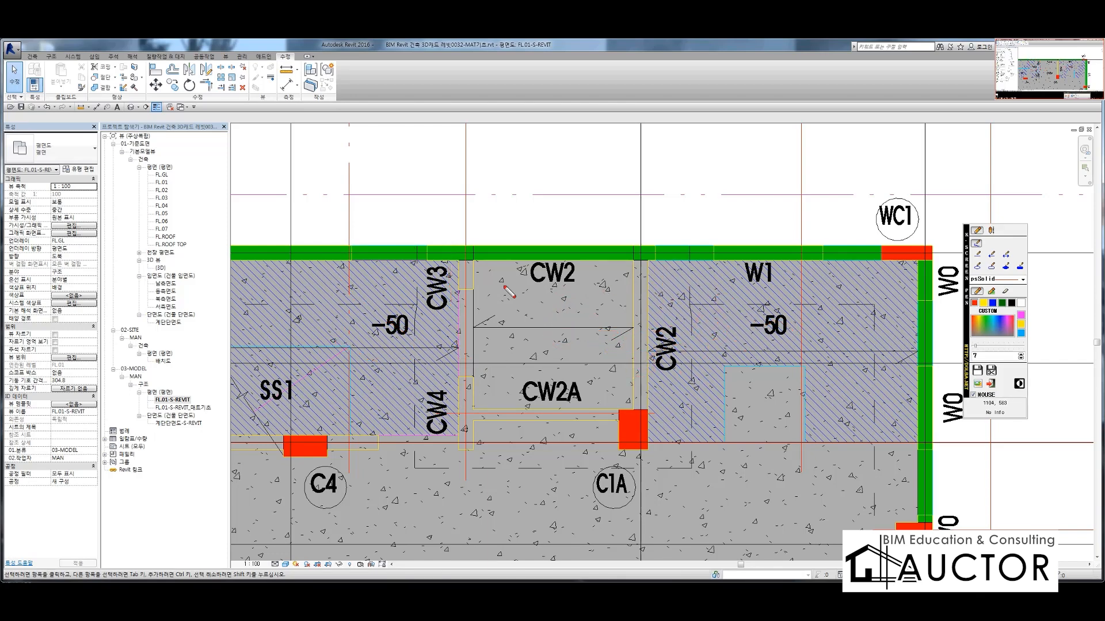
drag(635, 218, 639, 320)
key(Escape)
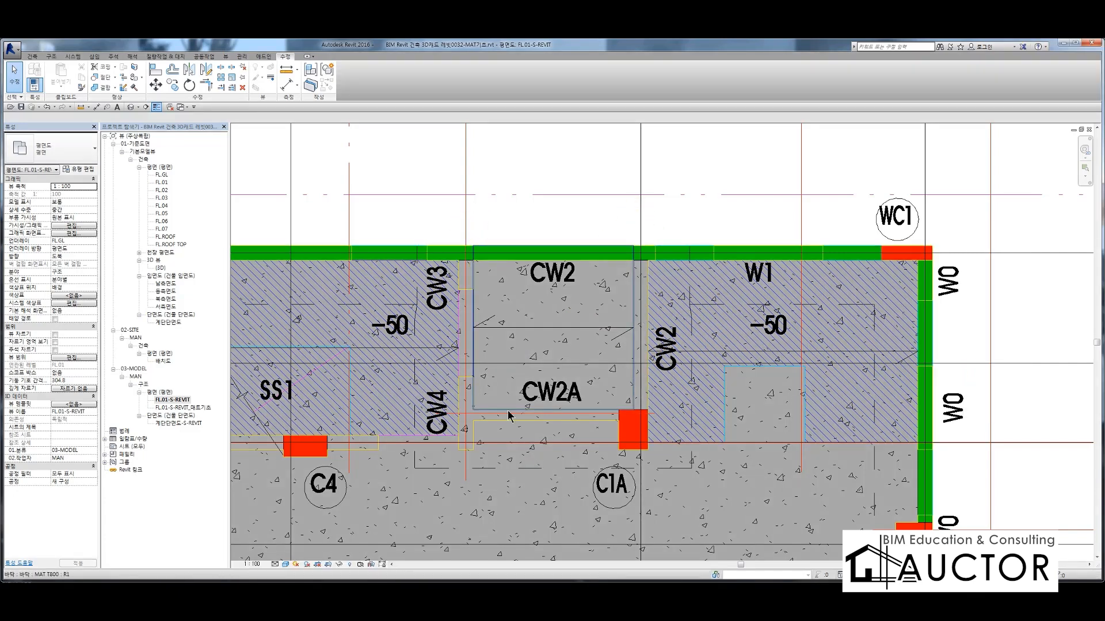
Split the long horizontal 1W1 wall near both ends of the CW2 stretch and check the resulting segments
key(s)
key(l)
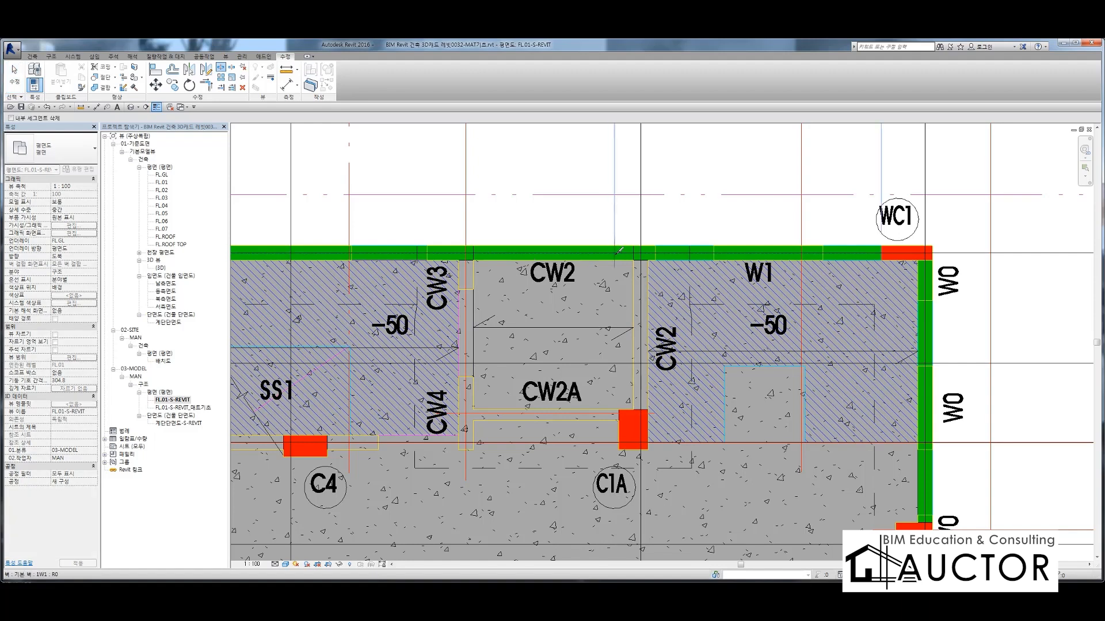
click(627, 253)
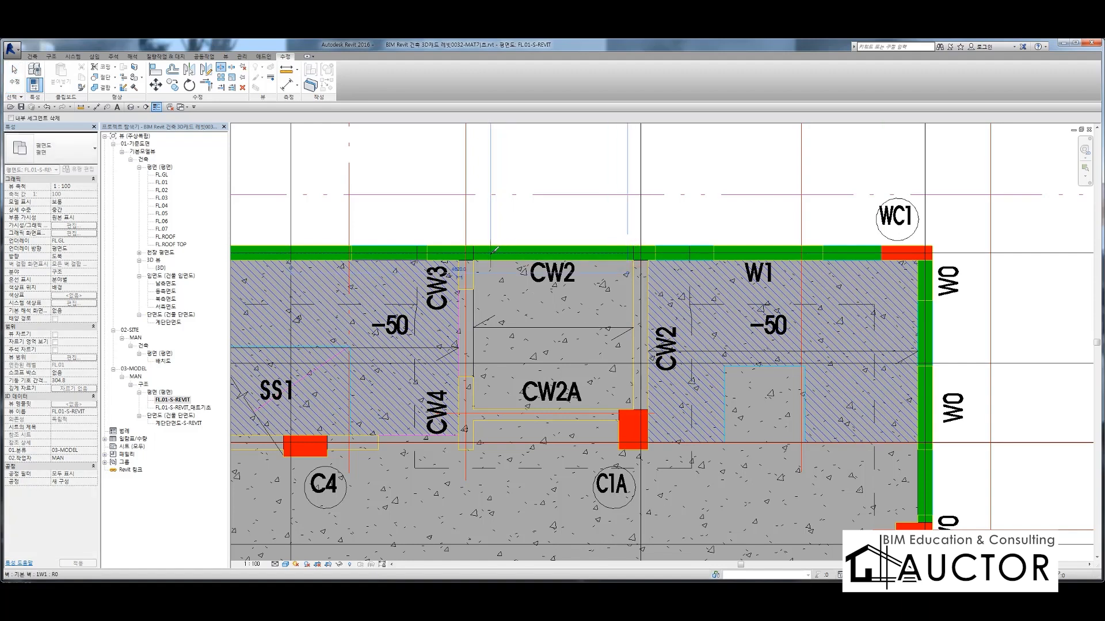
click(425, 254)
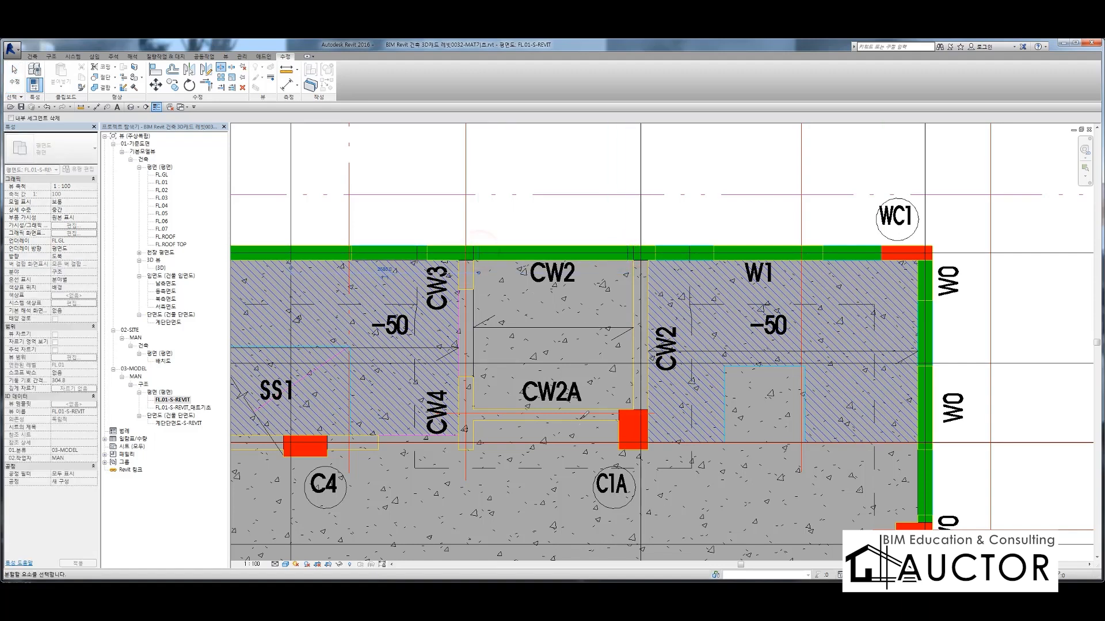
key(Escape)
click(519, 255)
click(425, 228)
click(403, 253)
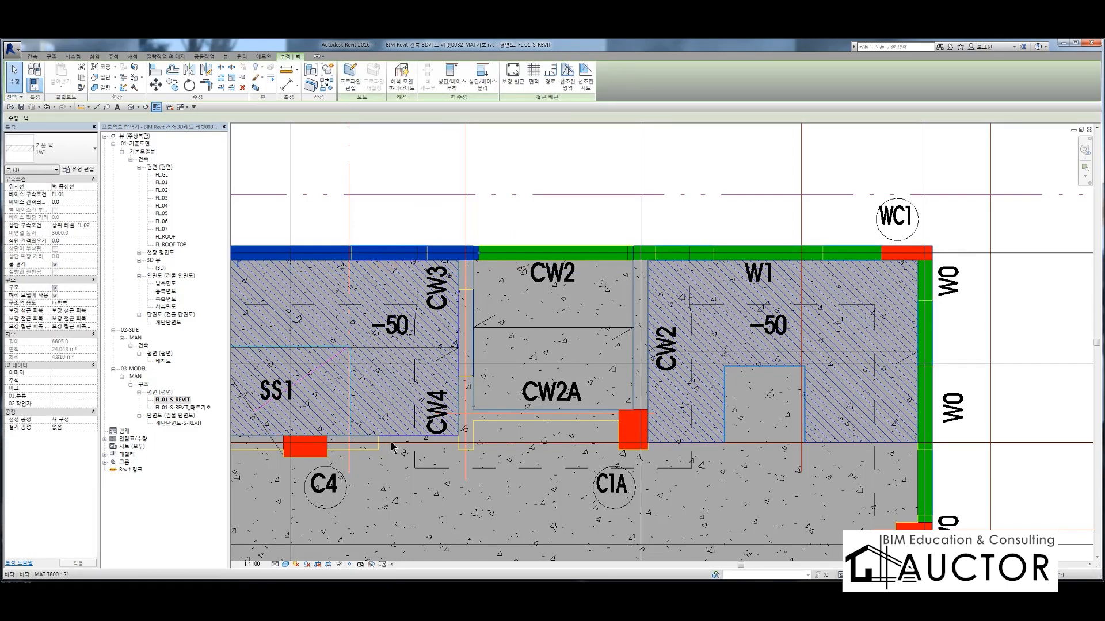
middle_drag(479, 308, 564, 282)
key(Escape)
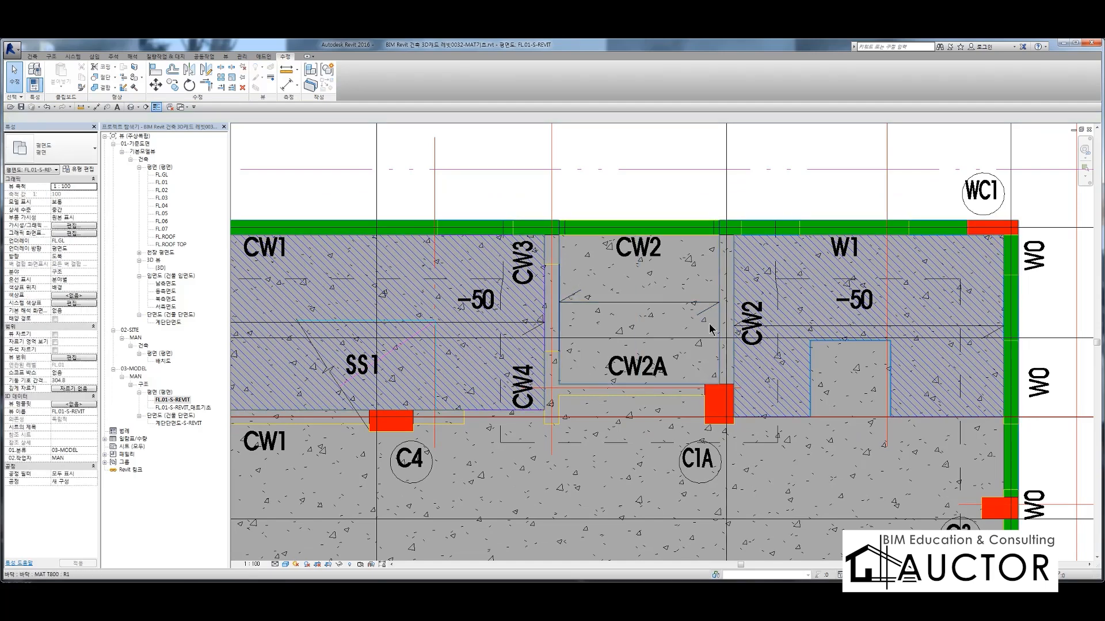
scroll(726, 316, up, 2)
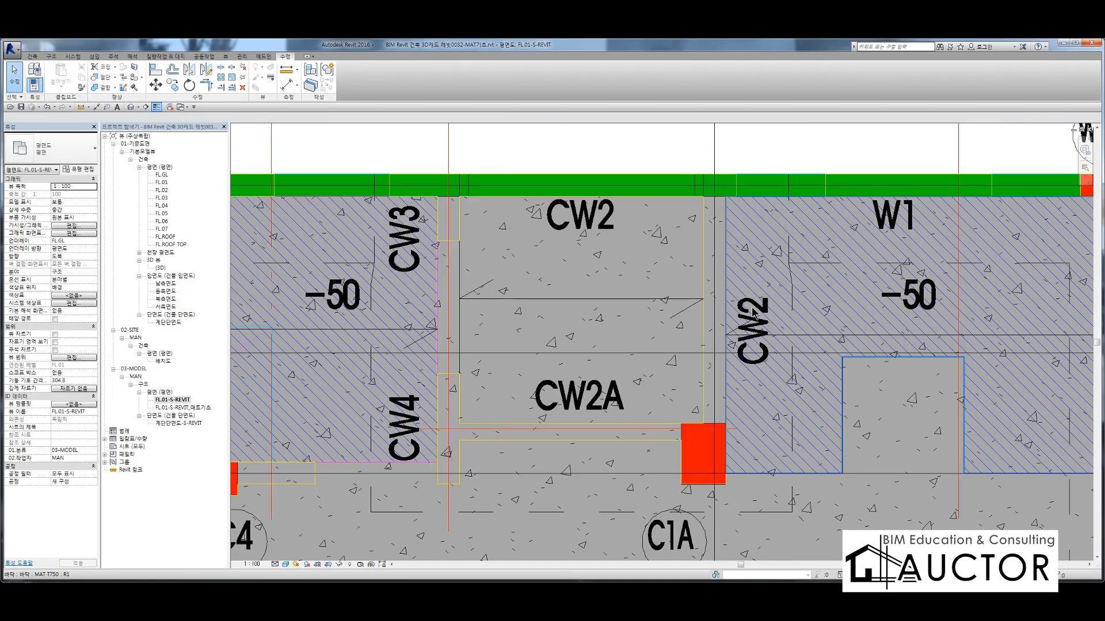
Draw a short 1W1 wall along the vertical CW2 outline above column C1A, using the existing 1W1 wall as the template
click(607, 193)
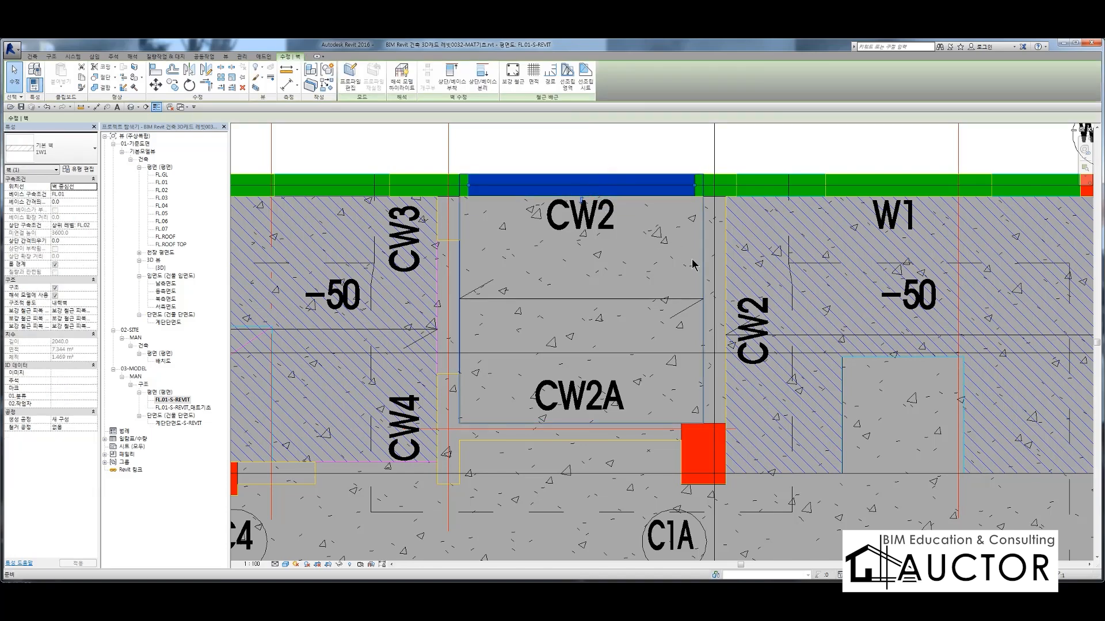
key(c)
key(s)
click(691, 238)
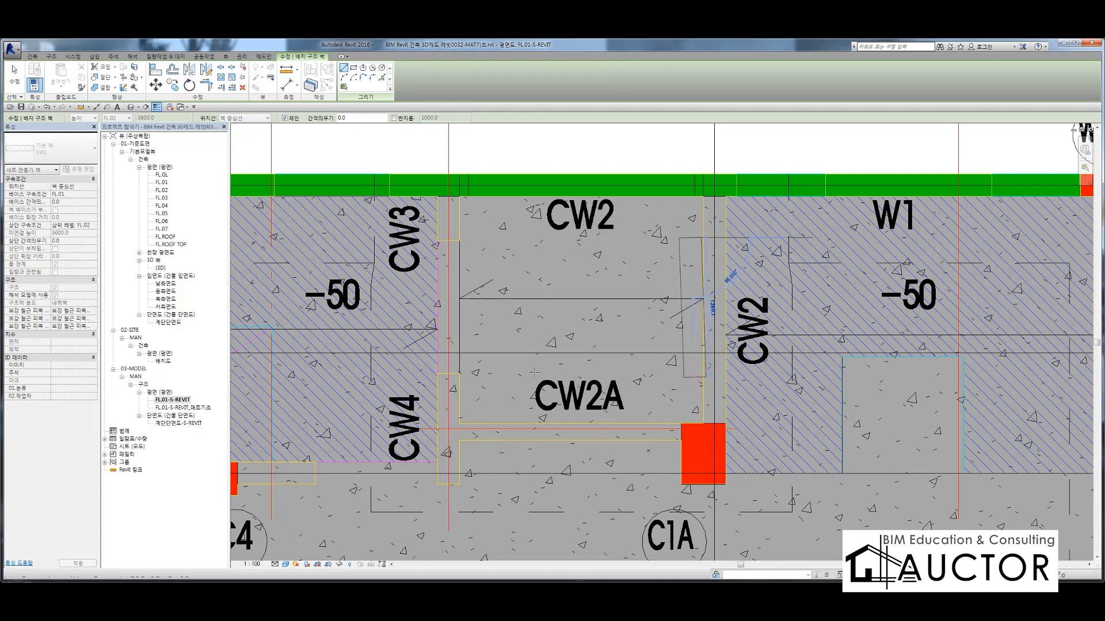
click(693, 378)
Draw two connected 1W1 walls roughly along the vertical CW3/CW4 outline and the horizontal CW2A outline toward column C1A
click(437, 233)
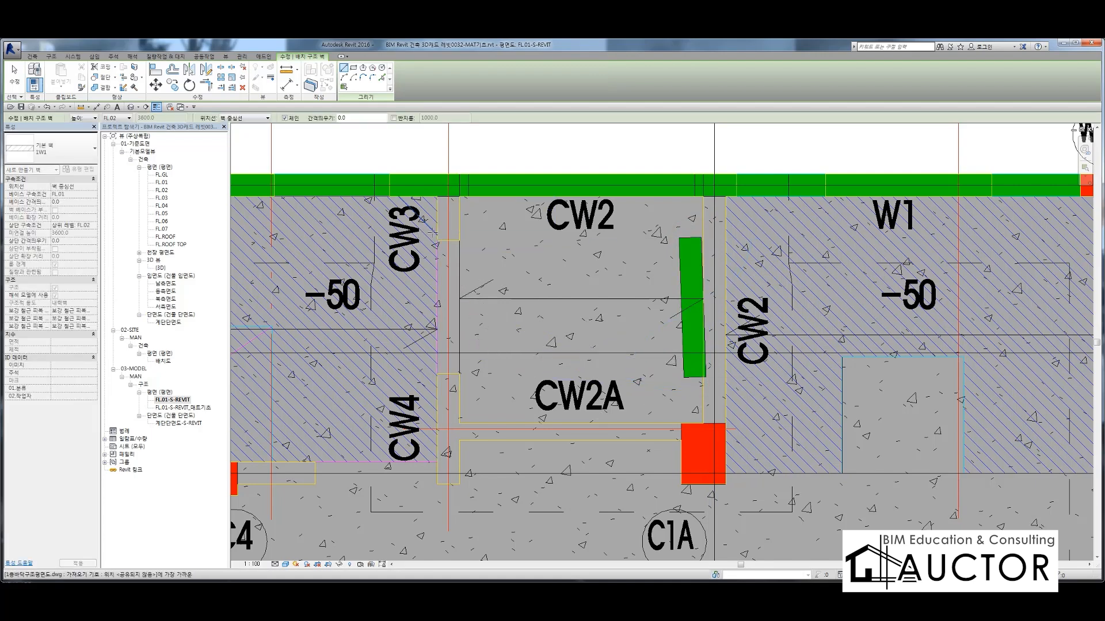
click(440, 465)
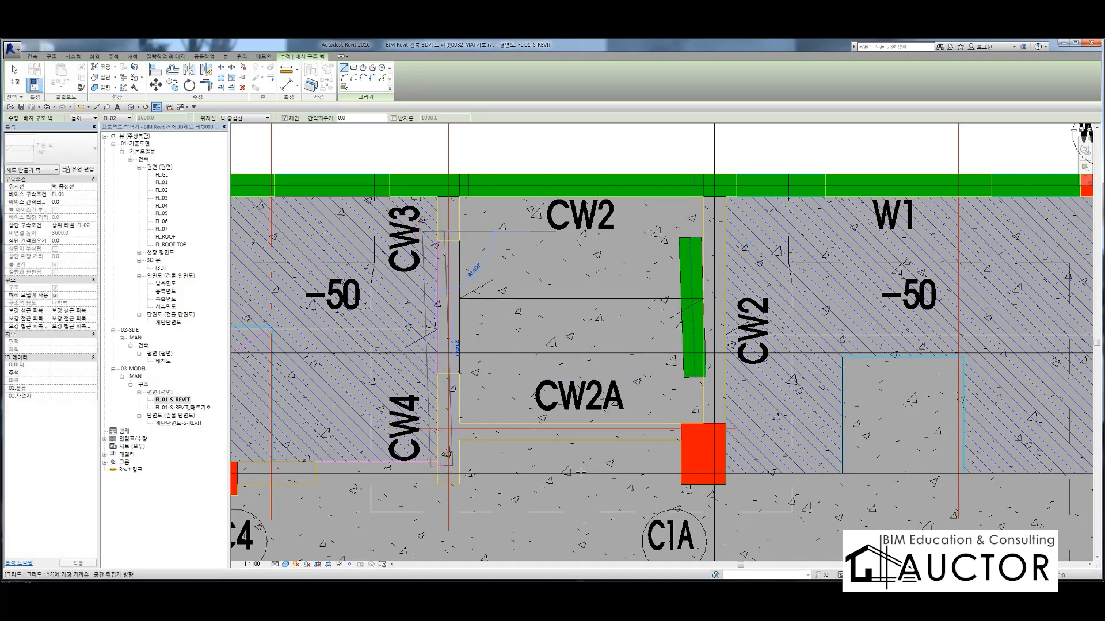
click(617, 461)
key(Escape)
key(Escape)
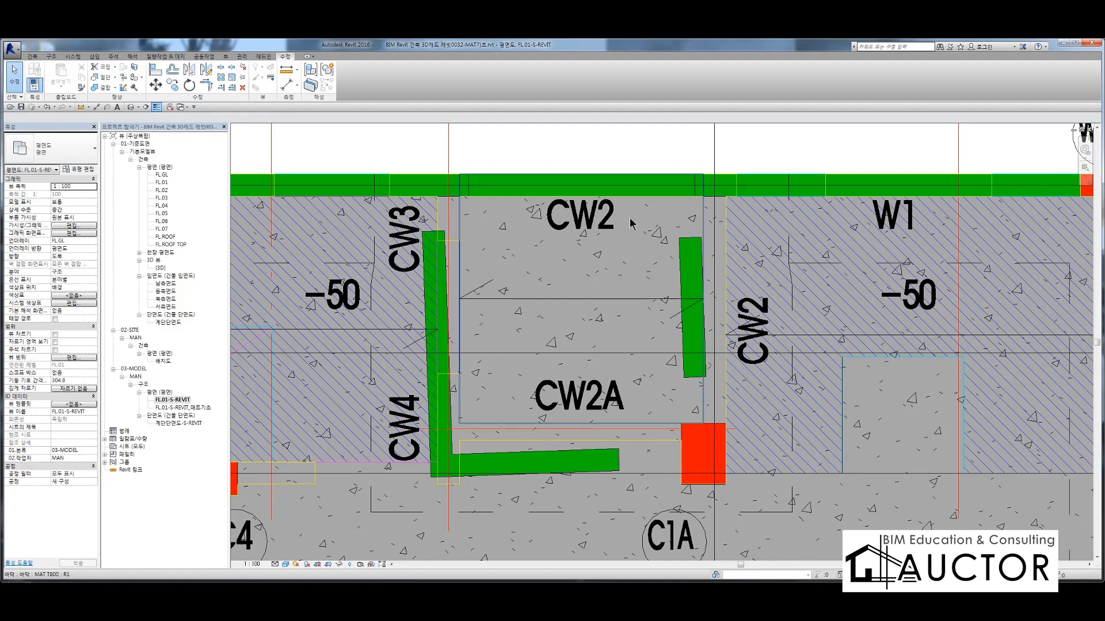
Change the split horizontal wall segment above the CW2 label to type 1CW2
click(610, 180)
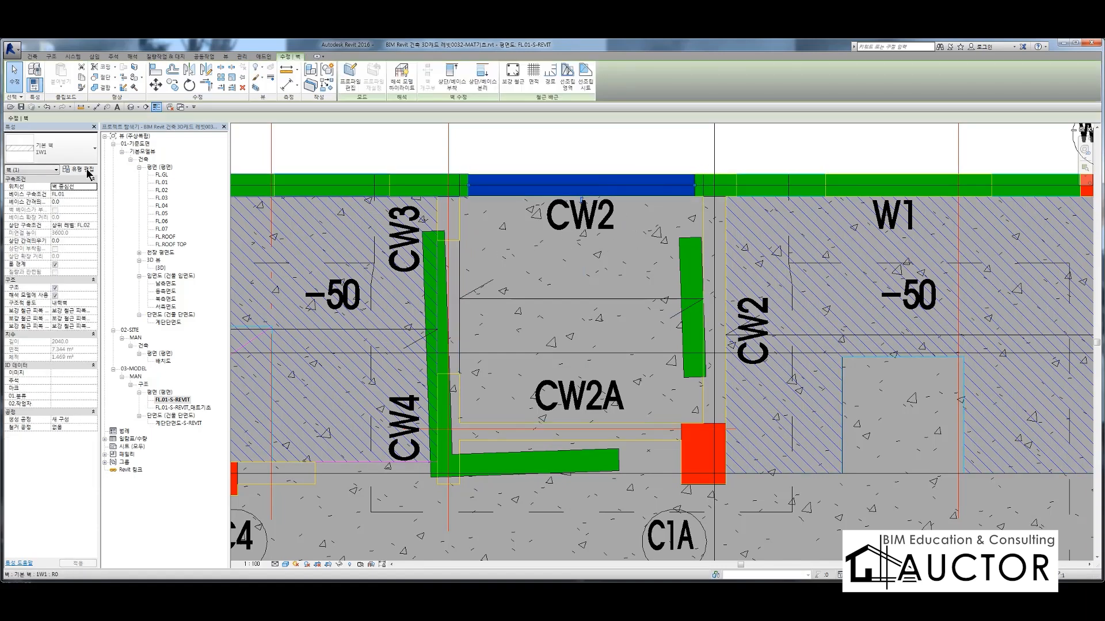
click(48, 153)
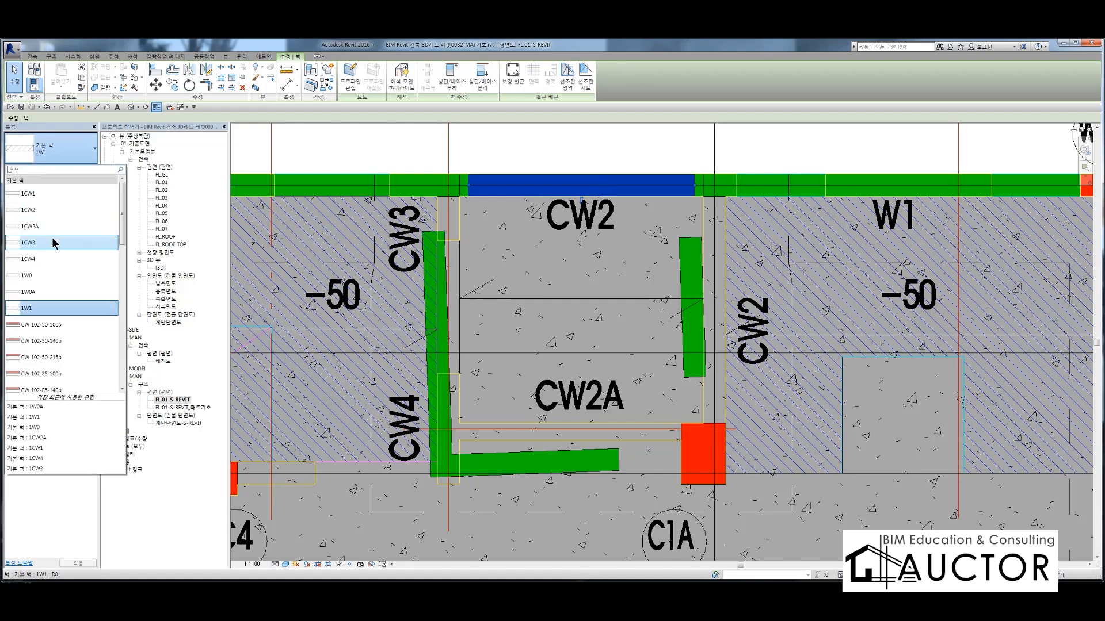
click(47, 210)
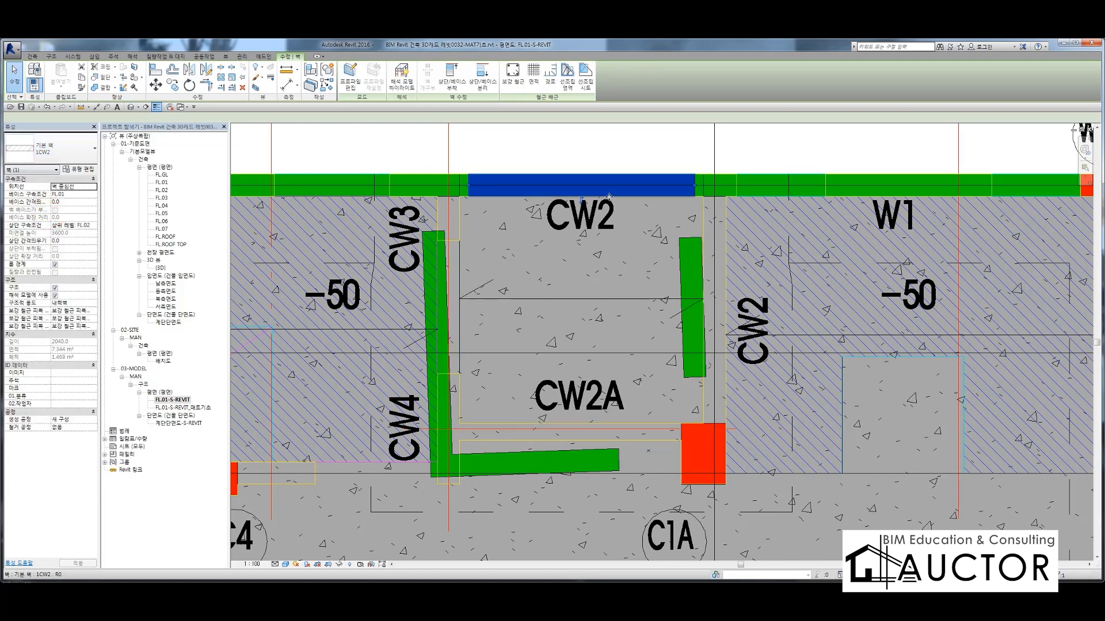
click(614, 148)
click(686, 278)
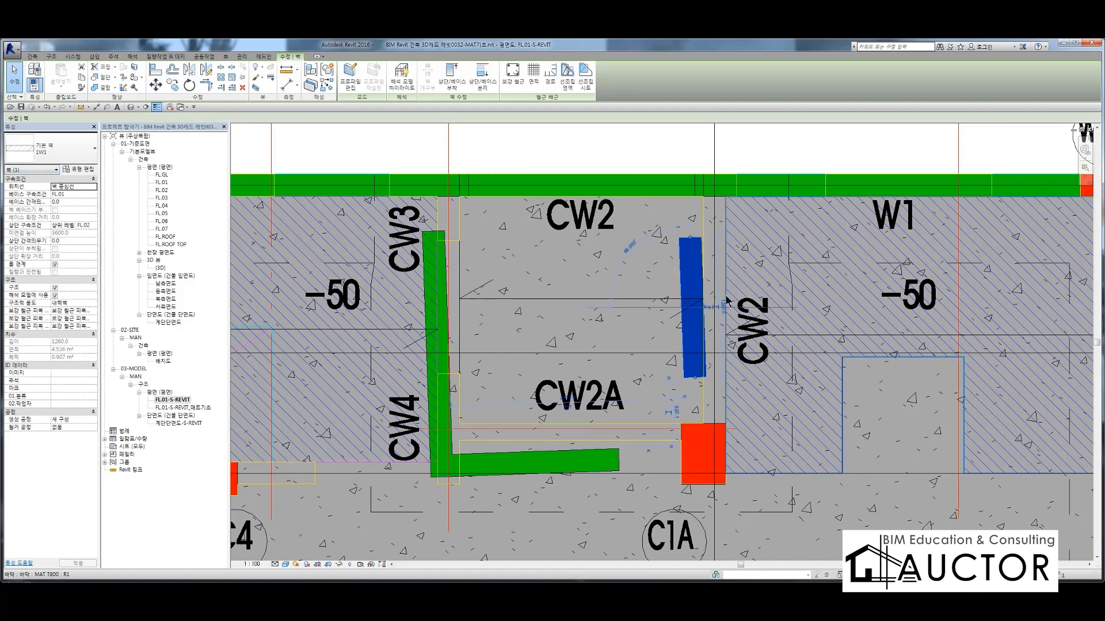
key(F9)
mouse_move(301, 268)
mouse_down()
mouse_move(352, 294)
mouse_move(383, 343)
mouse_up()
mouse_move(517, 329)
mouse_down()
mouse_move(271, 374)
mouse_move(463, 230)
mouse_move(499, 352)
mouse_up()
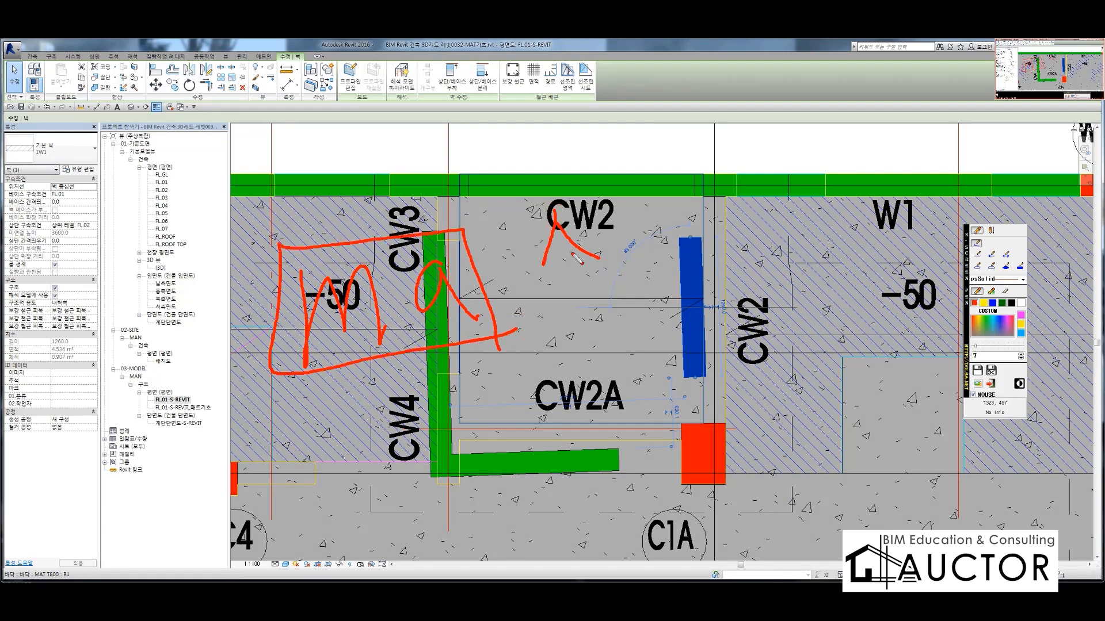
mouse_move(613, 280)
mouse_down()
mouse_move(656, 210)
mouse_move(690, 236)
mouse_move(740, 210)
mouse_move(780, 256)
mouse_up()
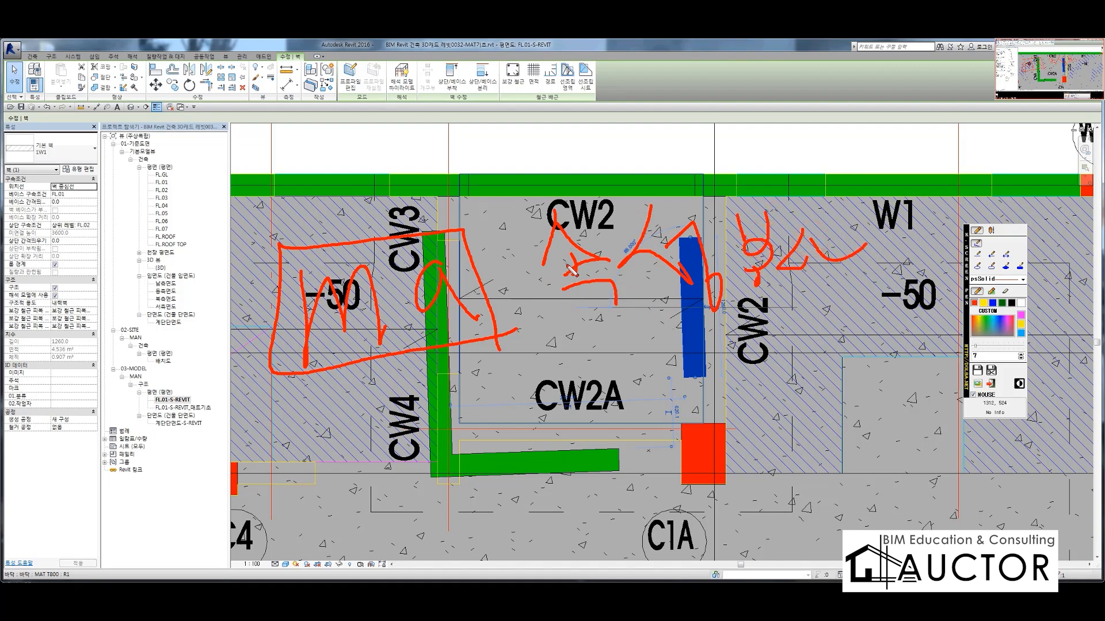
key(Escape)
click(574, 164)
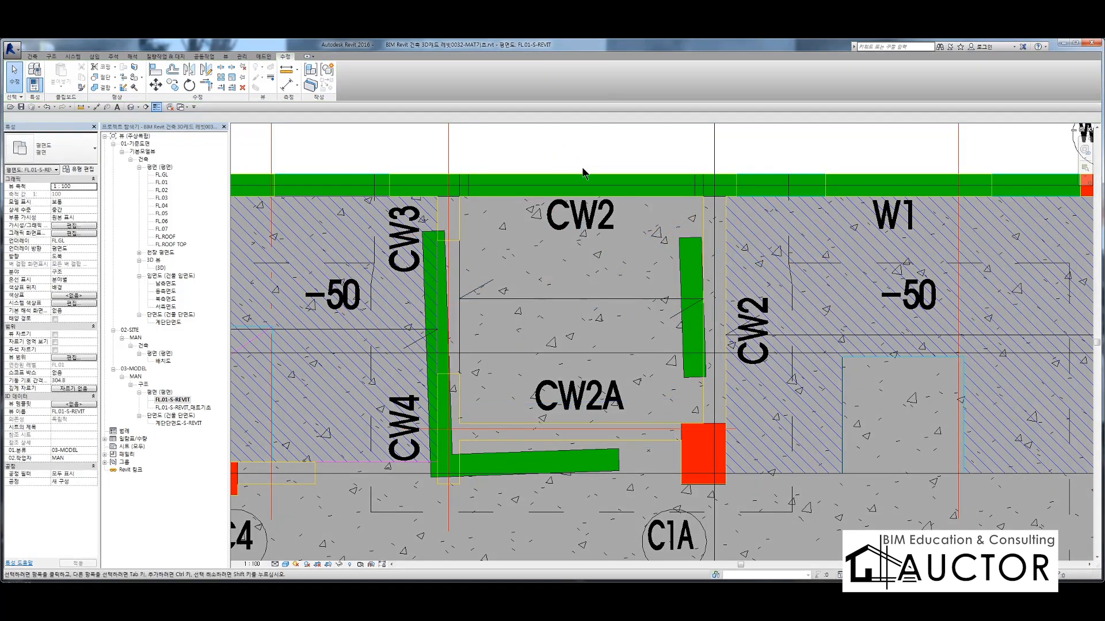
Match the short vertical wall above column C1A to the type of the horizontal 1CW2 segment and check both walls' types
key(m)
key(a)
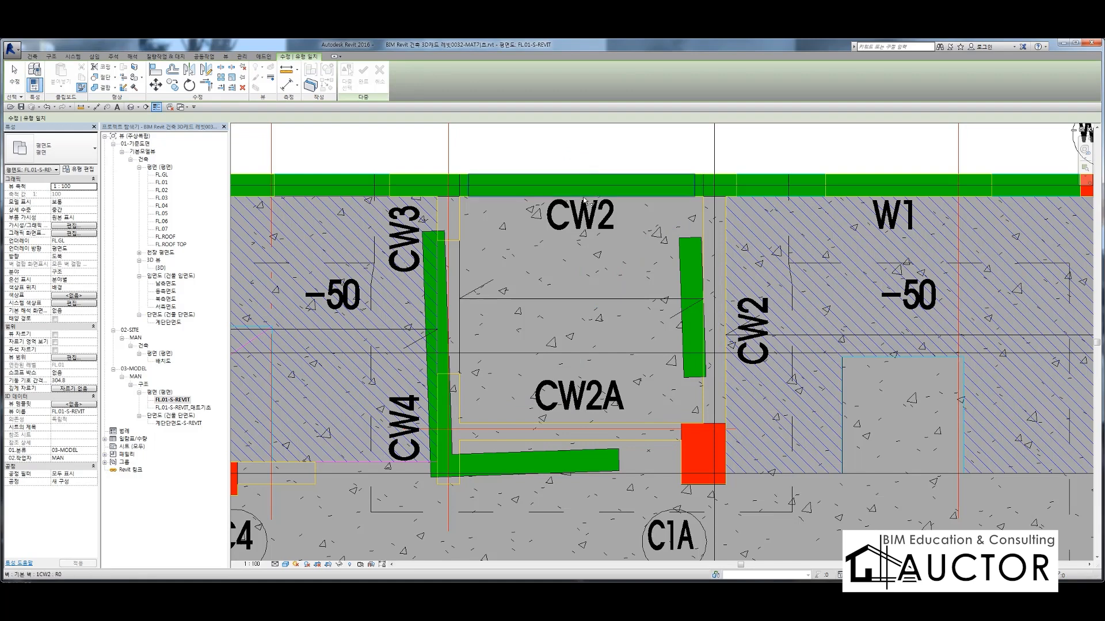
click(627, 190)
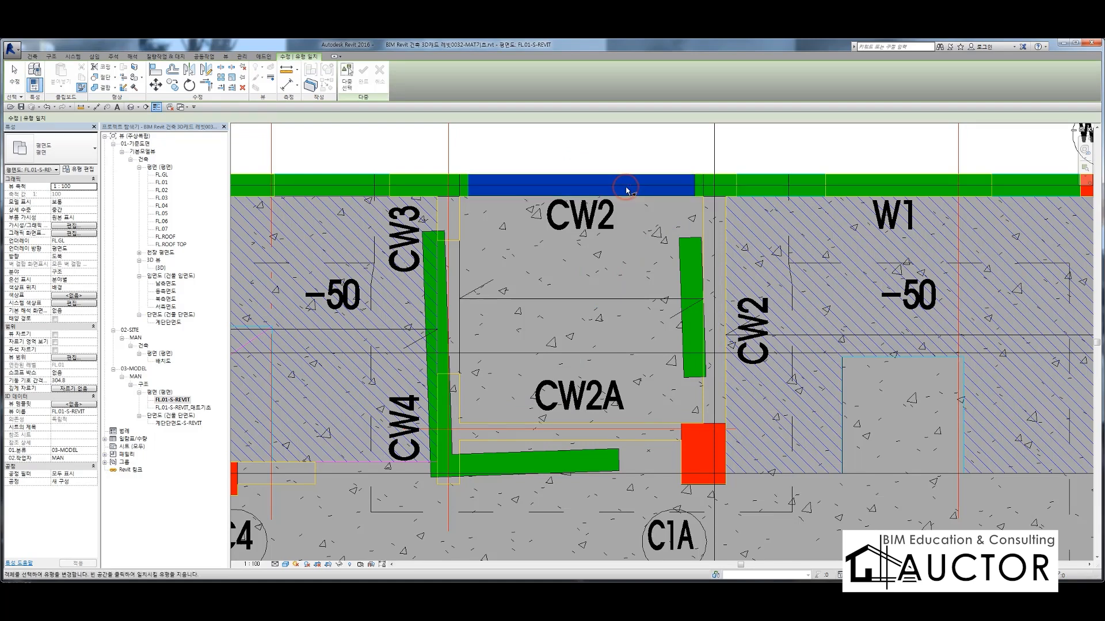
click(692, 280)
key(Escape)
click(647, 196)
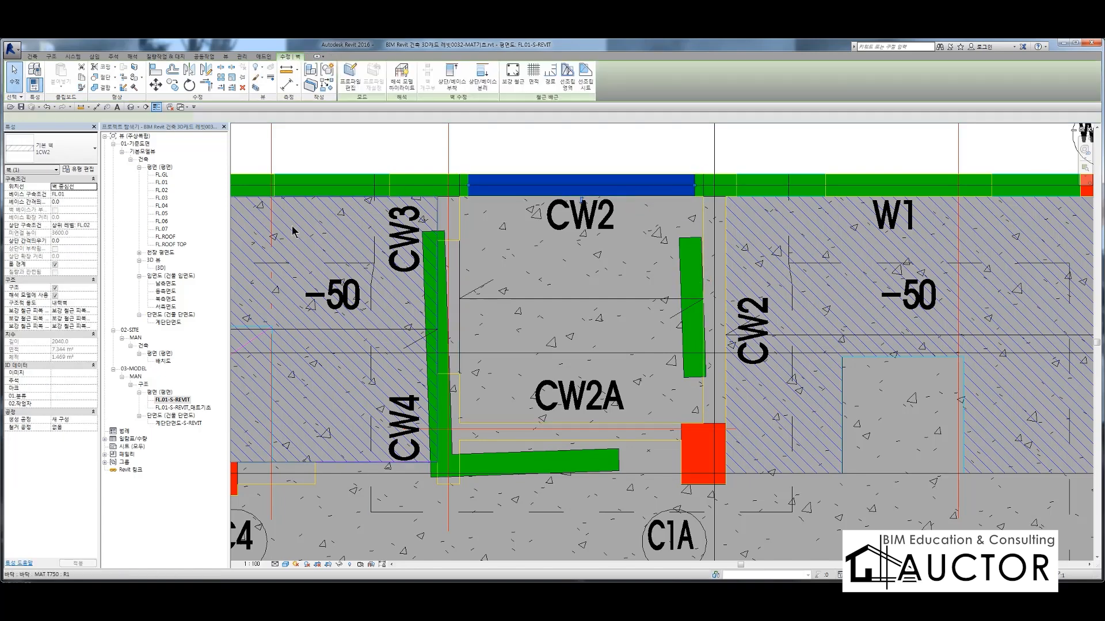
click(693, 266)
key(Escape)
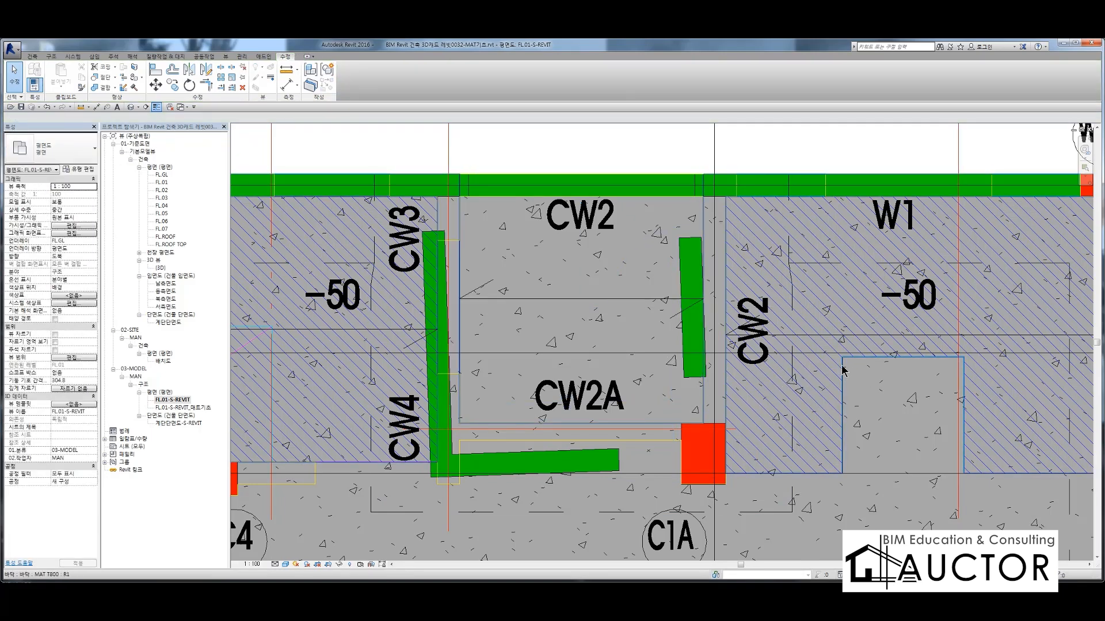
Align the short vertical 1CW2 wall to the inner line of its CW2 outline above column C1A
key(a)
key(l)
click(702, 400)
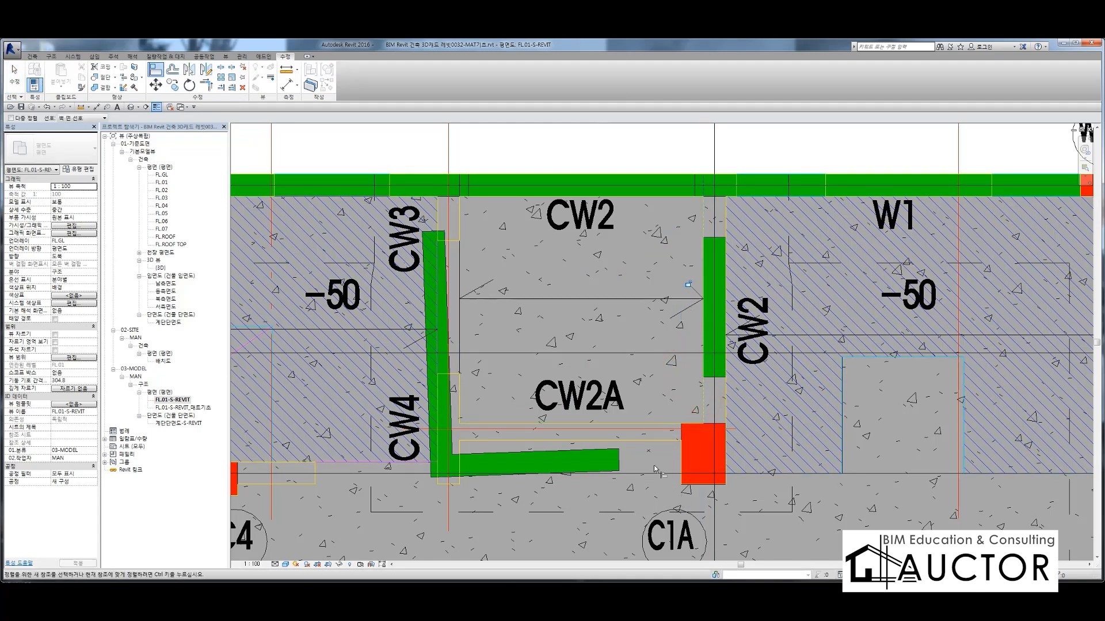
key(Escape)
Change the slanted lower wall below the CW2A label to type 1CW2A
click(556, 468)
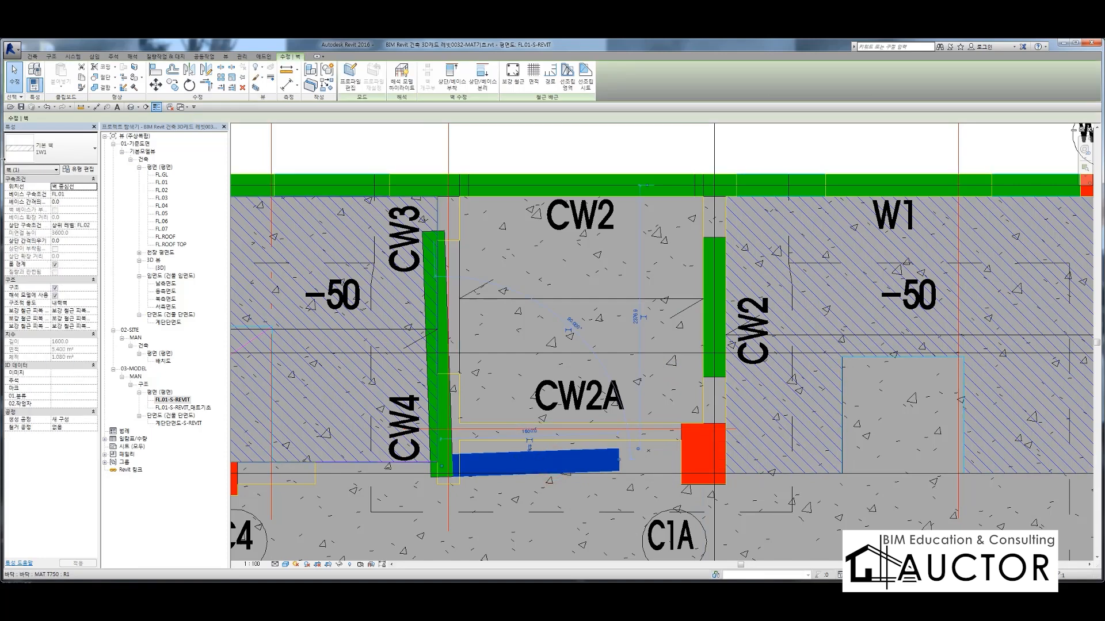
click(65, 162)
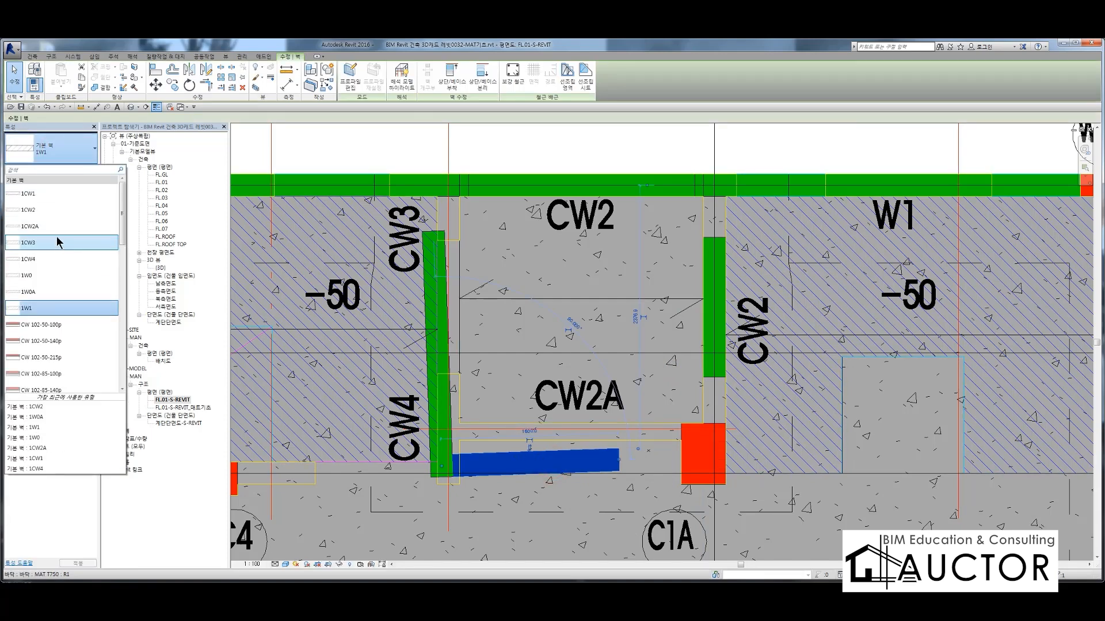
click(55, 227)
key(Escape)
mouse_move(366, 444)
middle_down()
mouse_move(393, 419)
mouse_move(572, 393)
middle_up()
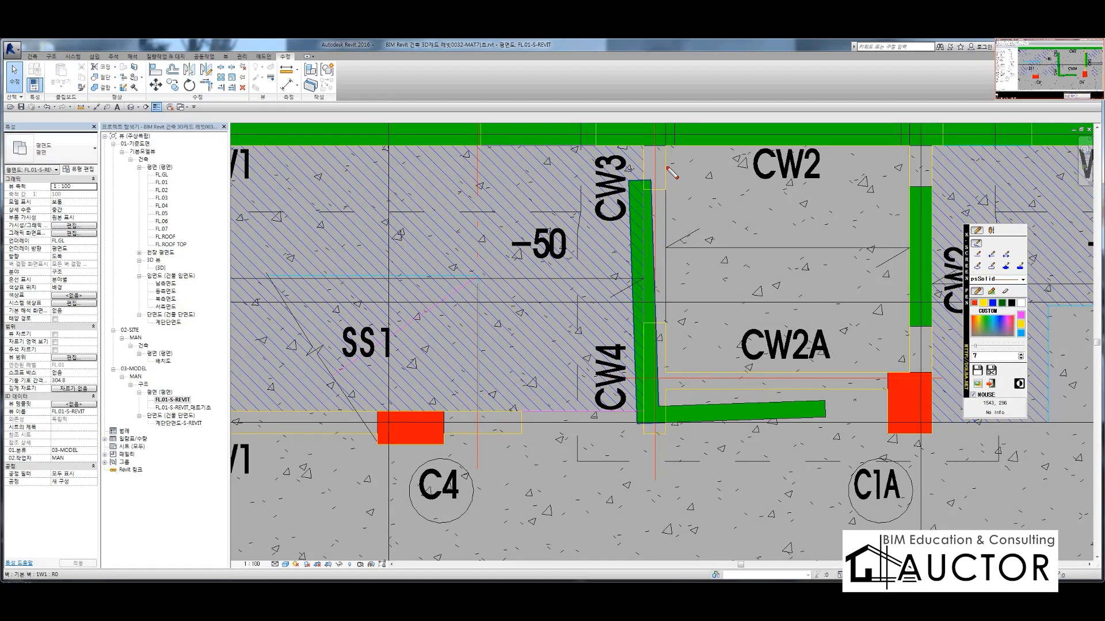
drag(621, 181, 622, 336)
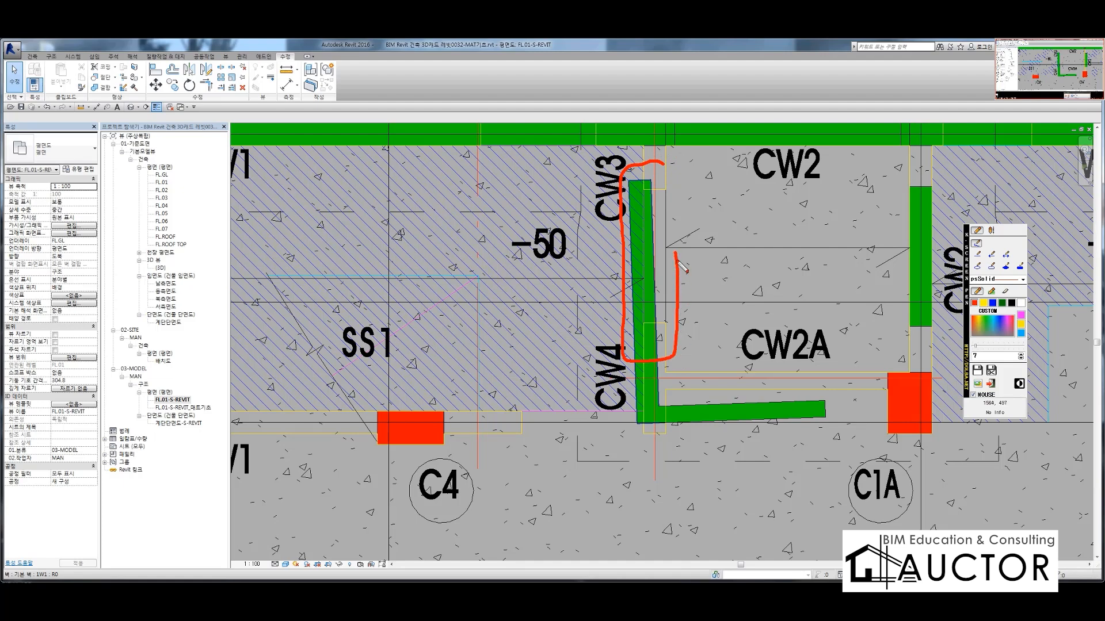
drag(651, 180, 604, 337)
drag(651, 393, 663, 180)
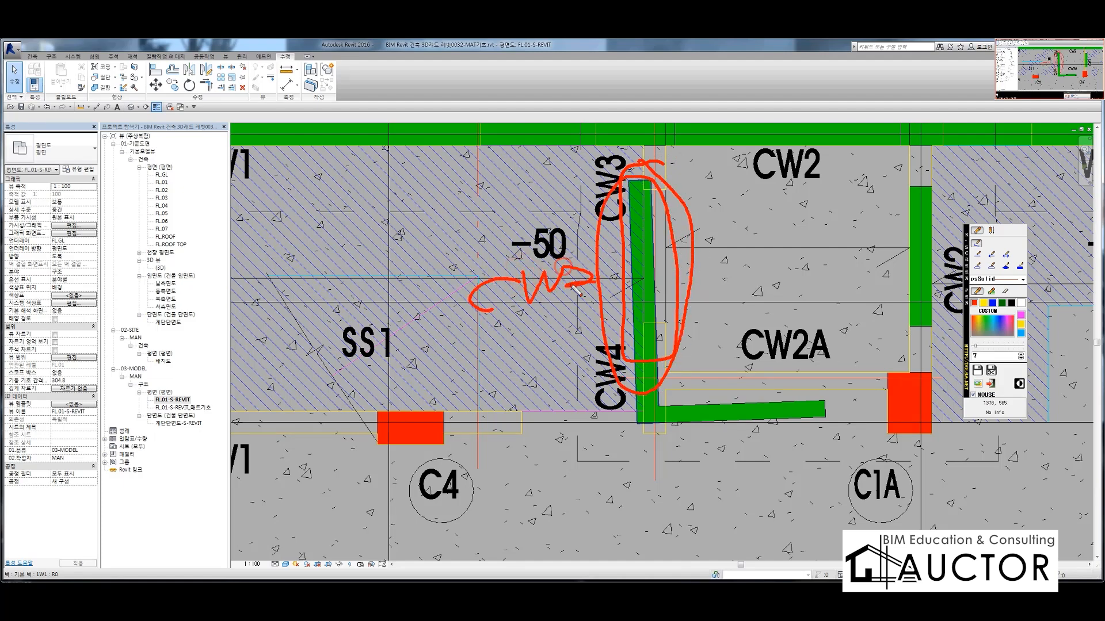
mouse_move(446, 431)
mouse_down()
mouse_move(612, 442)
mouse_move(453, 397)
mouse_up()
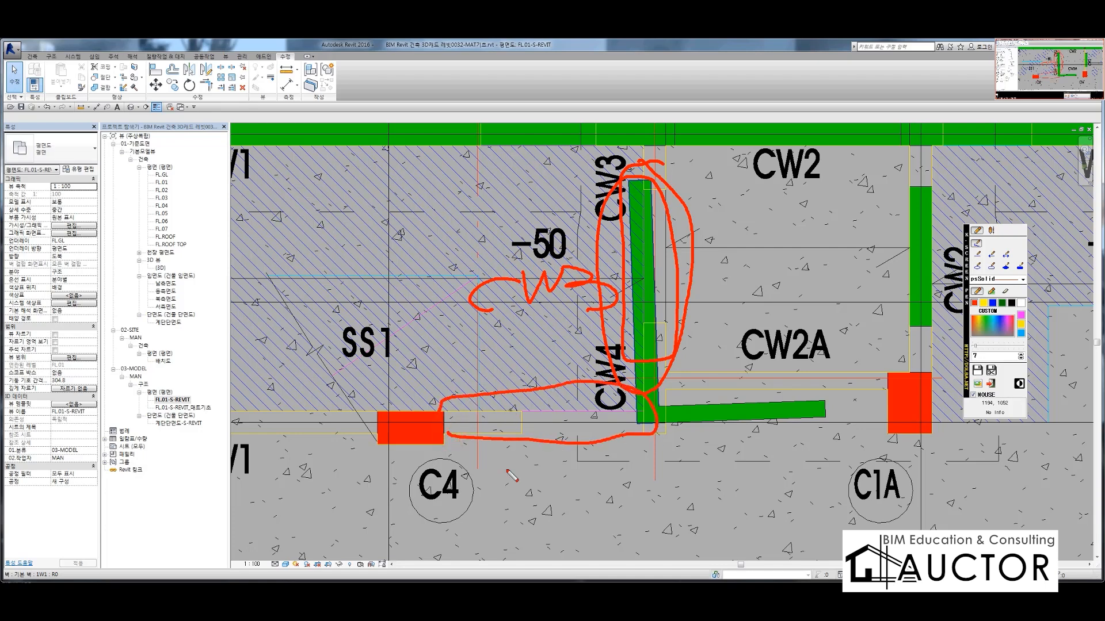
mouse_move(530, 461)
mouse_down()
mouse_move(604, 456)
mouse_move(645, 471)
mouse_up()
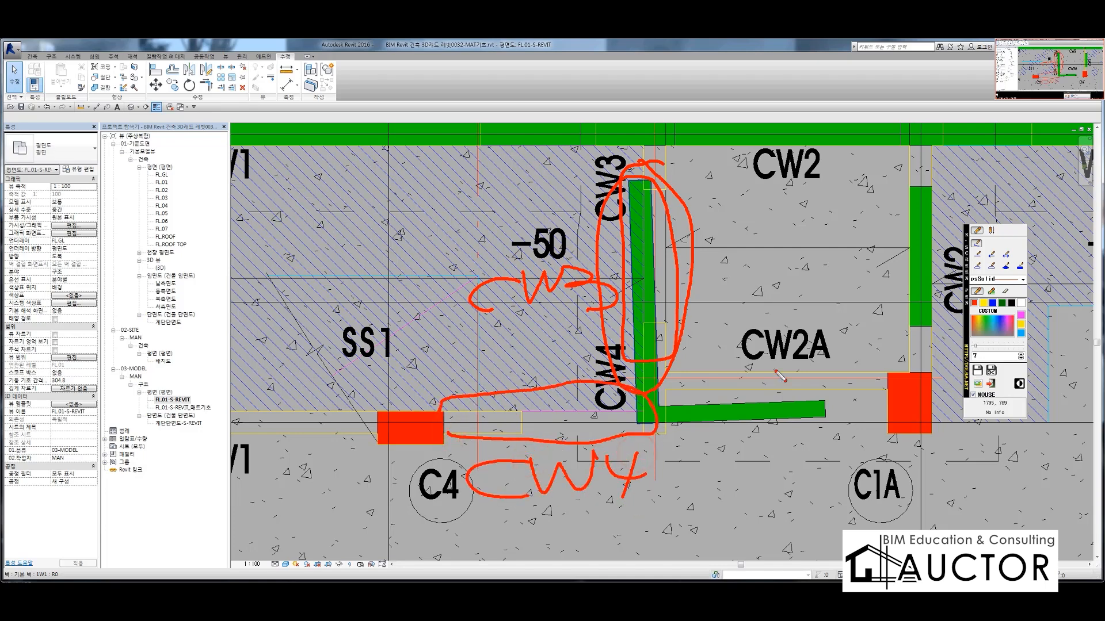
key(Escape)
middle_drag(676, 338, 484, 364)
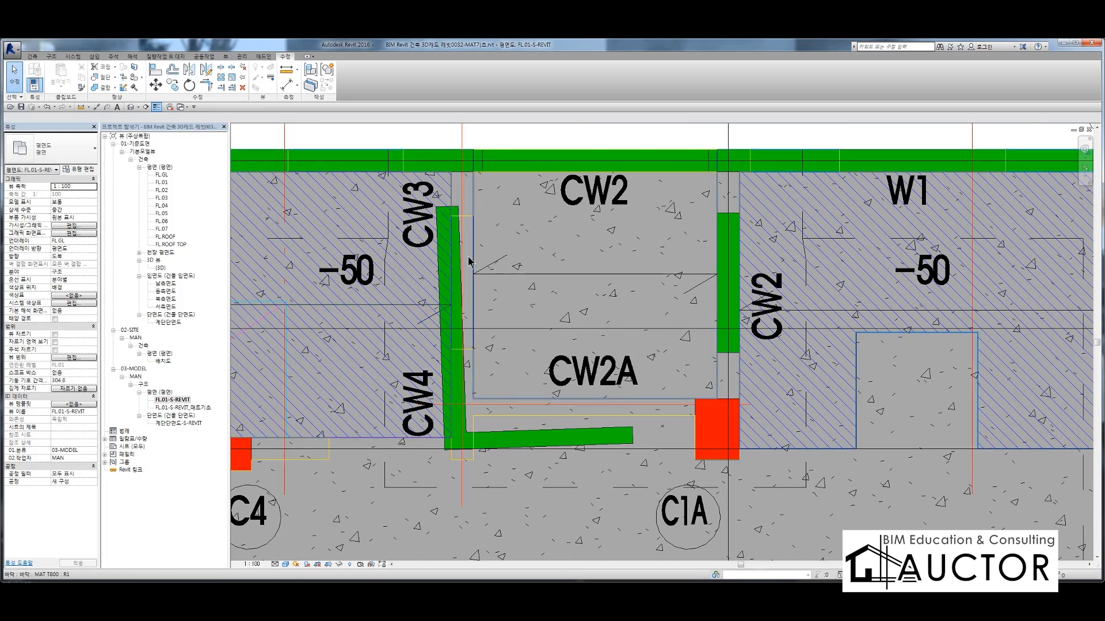
Change the slanted vertical wall beside the CW3 and CW4 labels to type 1CW3
click(459, 276)
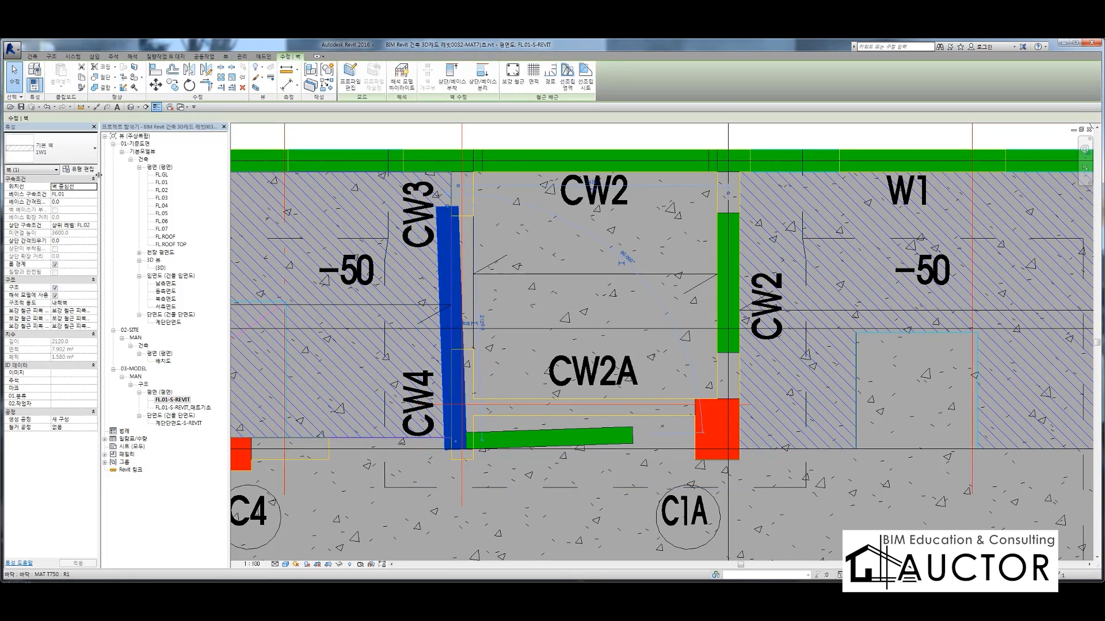
click(50, 148)
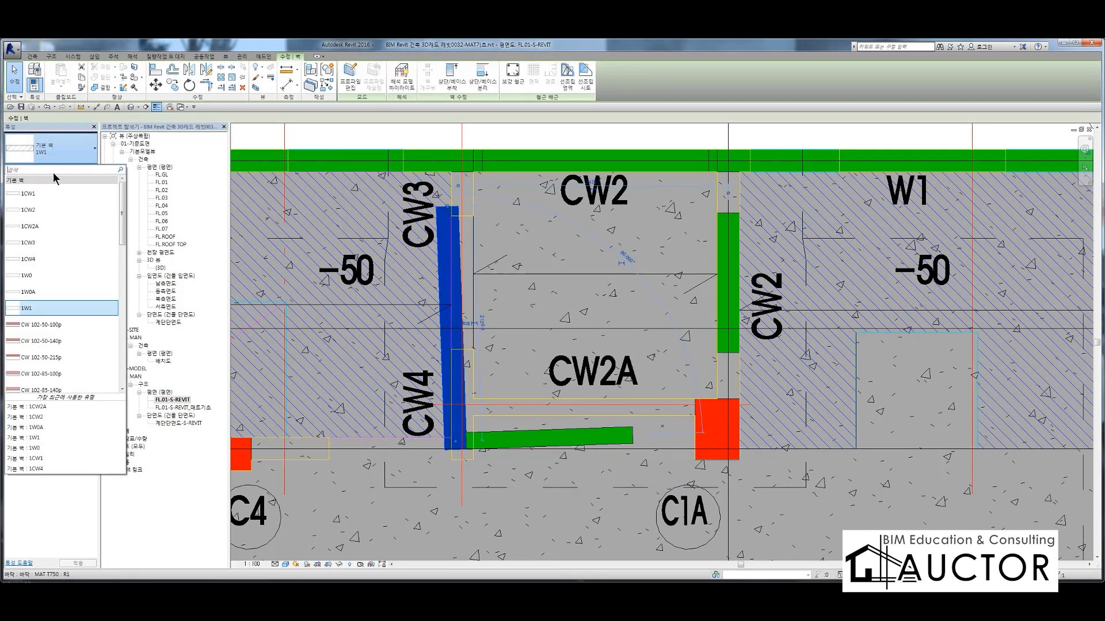
click(48, 247)
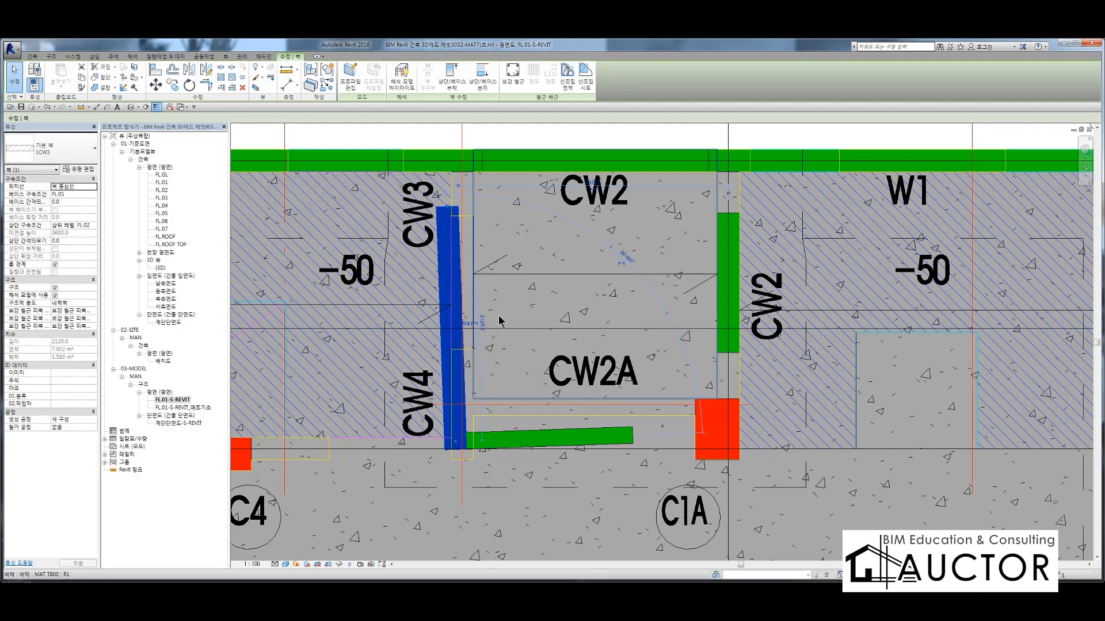
Align the vertical 1CW3 wall and the horizontal 1CW2A wall to the inner lines of their outlines around the core
key(a)
key(l)
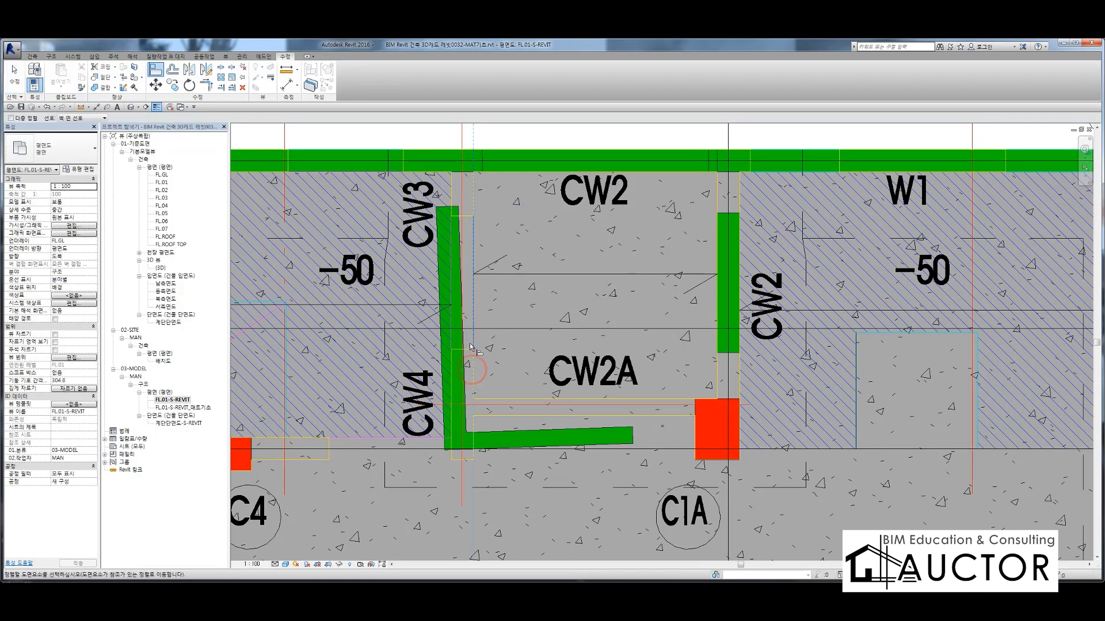
click(467, 349)
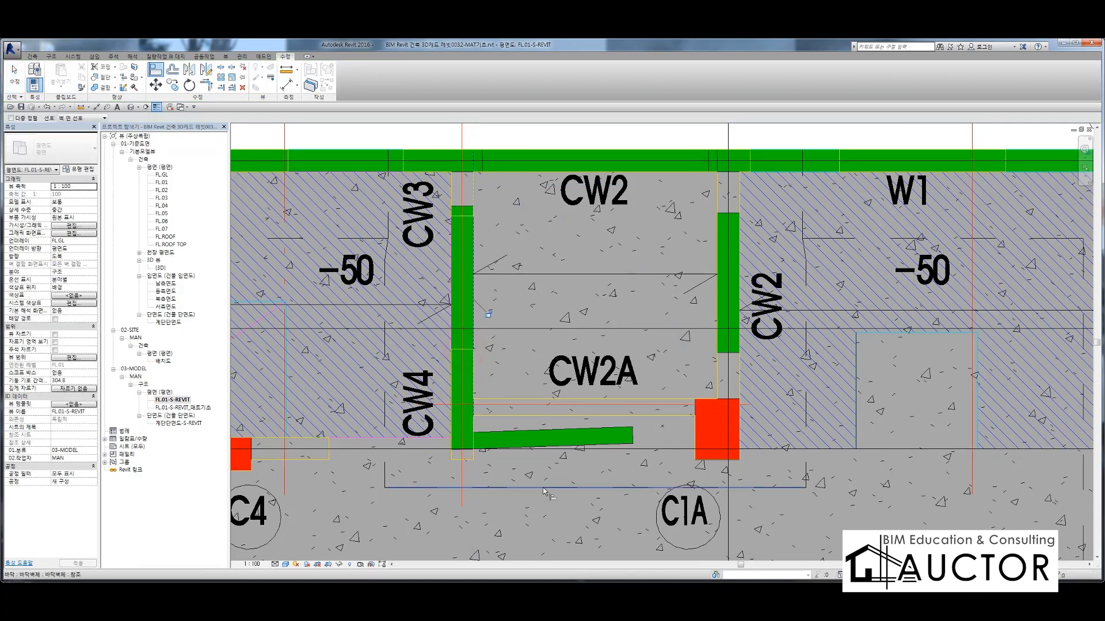
click(546, 401)
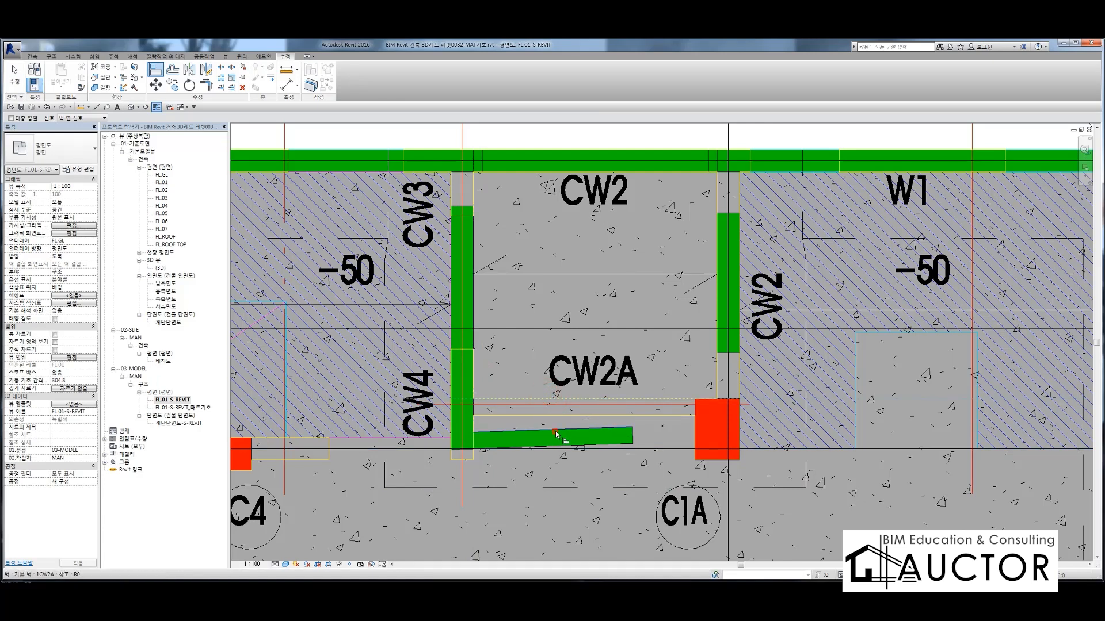
click(656, 429)
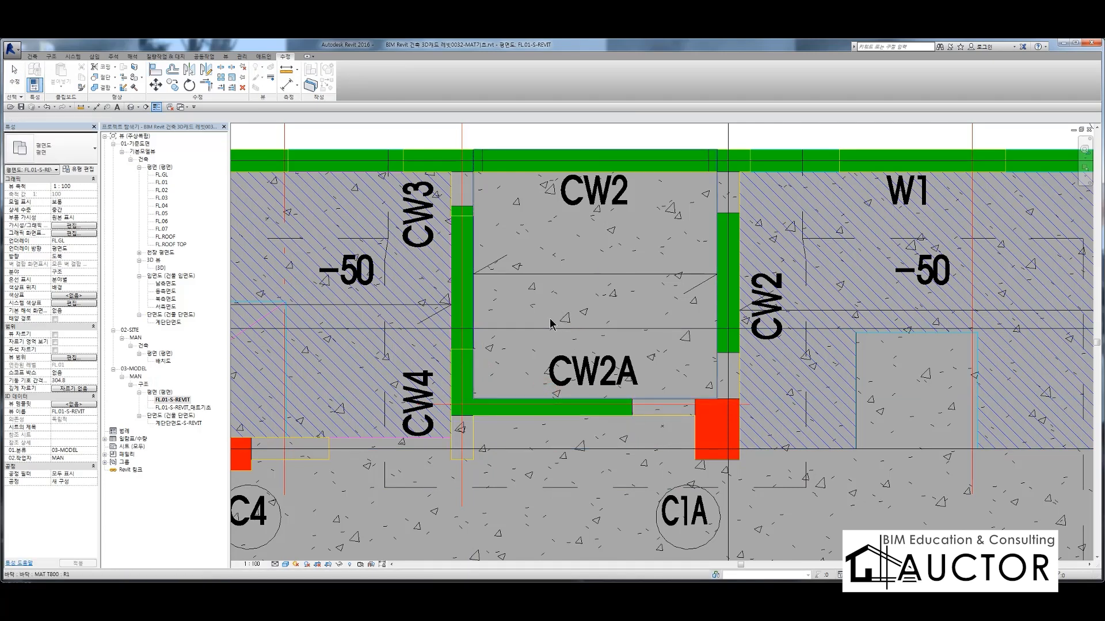
key(Escape)
key(ctrl+F12)
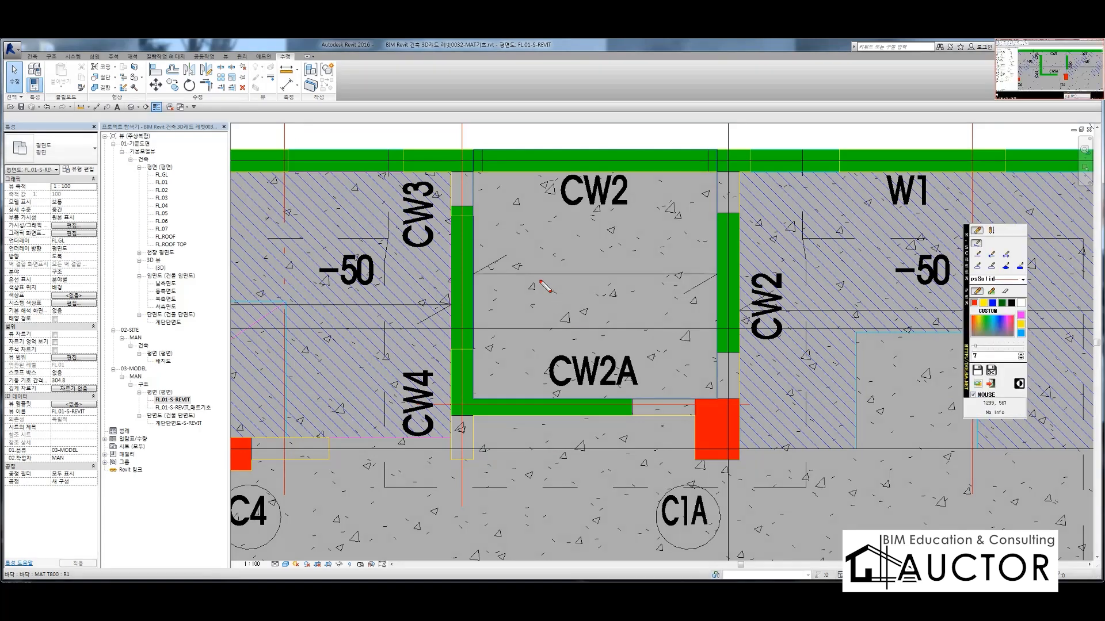
drag(548, 296, 622, 309)
drag(576, 306, 577, 411)
mouse_move(637, 296)
mouse_down()
mouse_move(646, 402)
mouse_move(647, 356)
mouse_move(788, 412)
mouse_move(505, 237)
mouse_move(720, 449)
mouse_up()
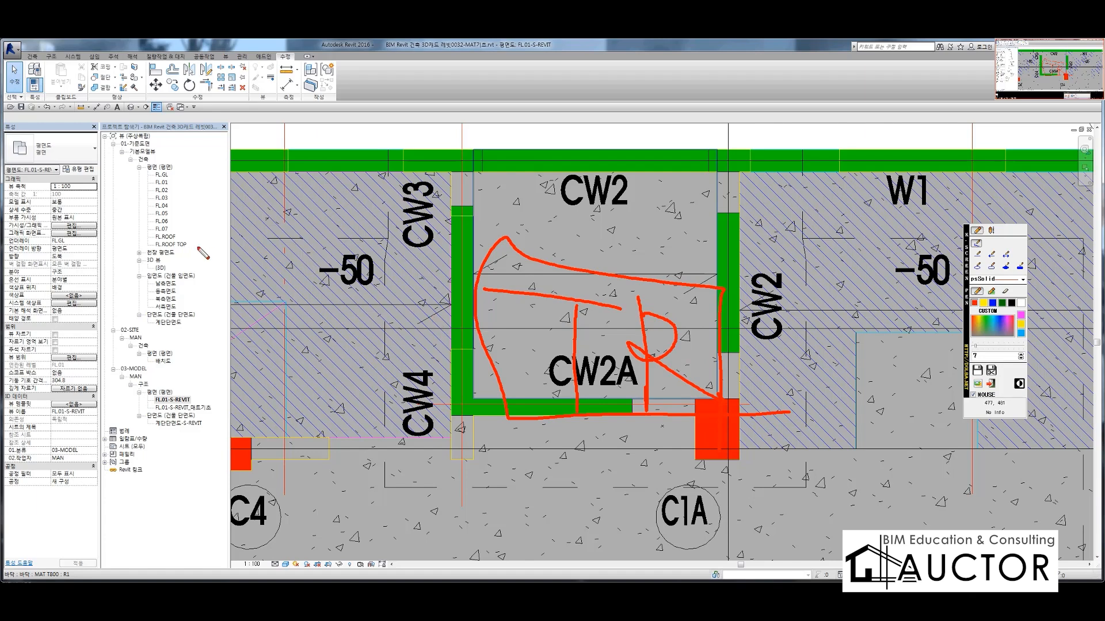
drag(108, 248, 277, 429)
key(Escape)
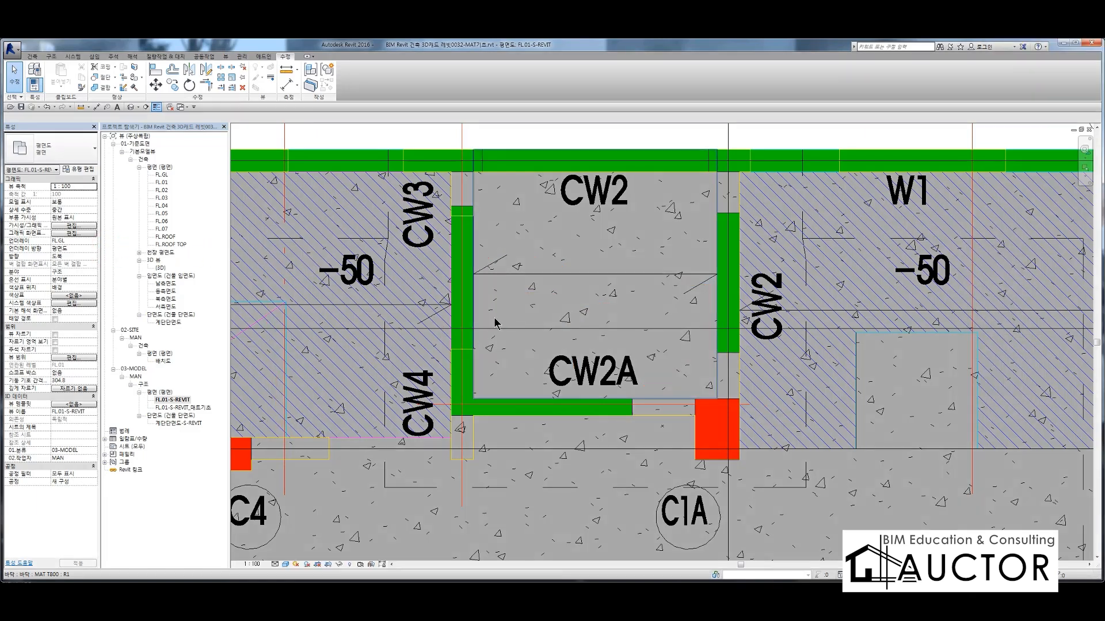
key(F12)
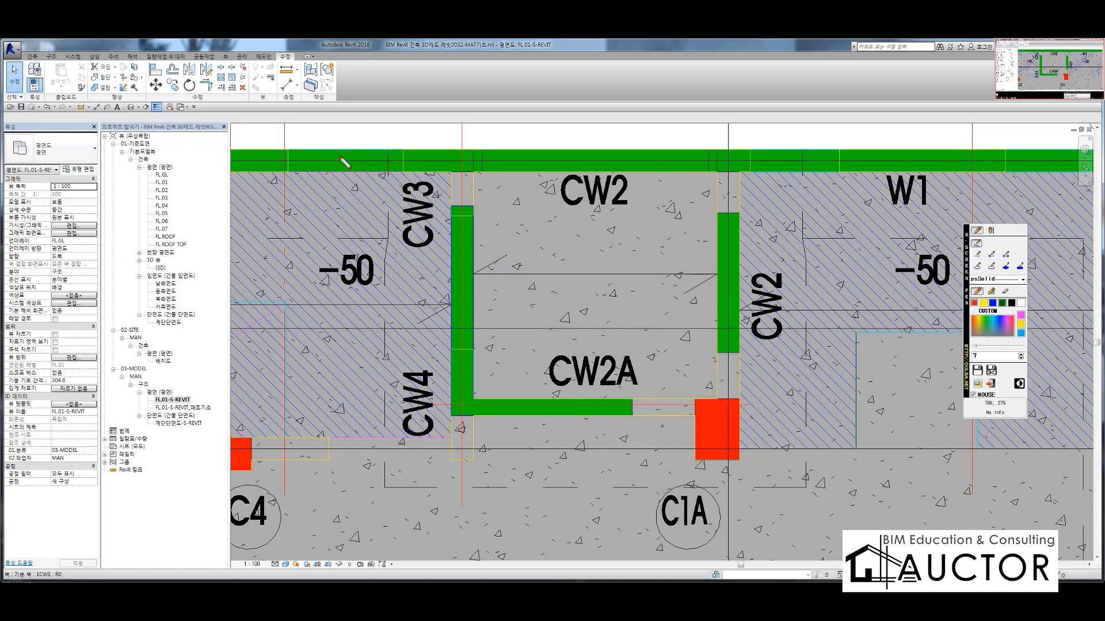
drag(461, 163, 472, 290)
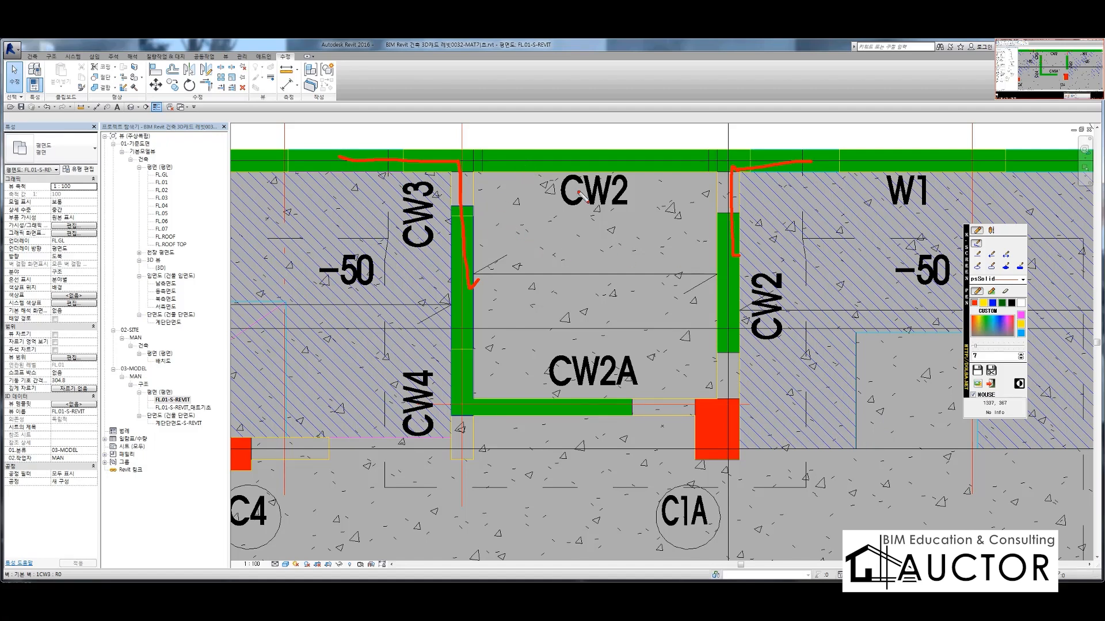
mouse_move(487, 282)
mouse_down()
mouse_move(490, 167)
mouse_move(595, 159)
mouse_up()
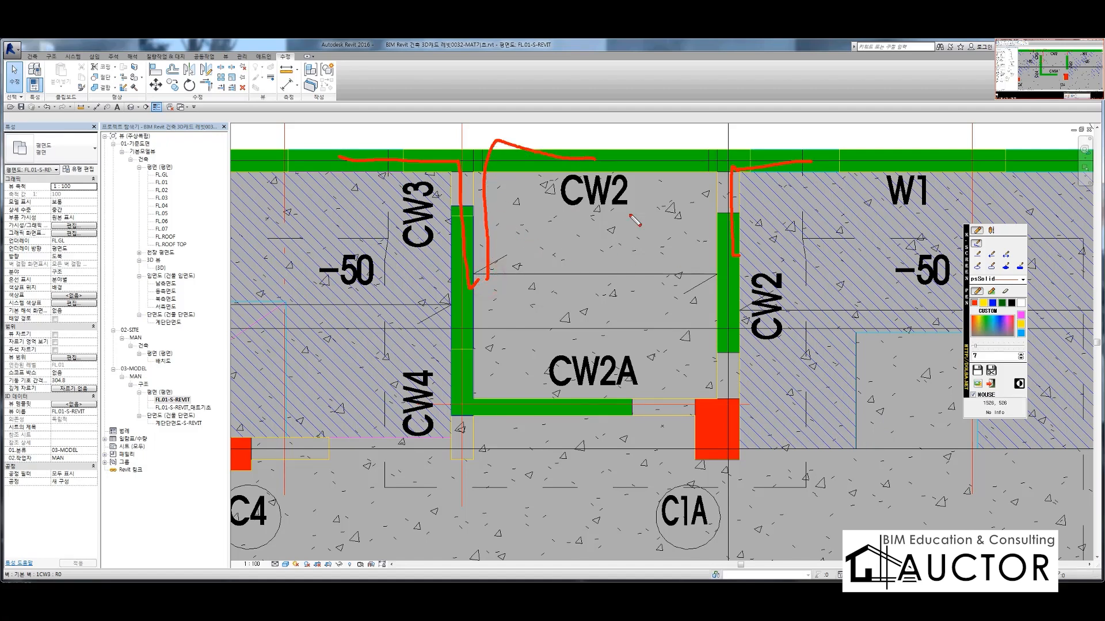
mouse_move(706, 279)
mouse_down()
mouse_move(710, 165)
mouse_move(580, 167)
mouse_up()
key(Escape)
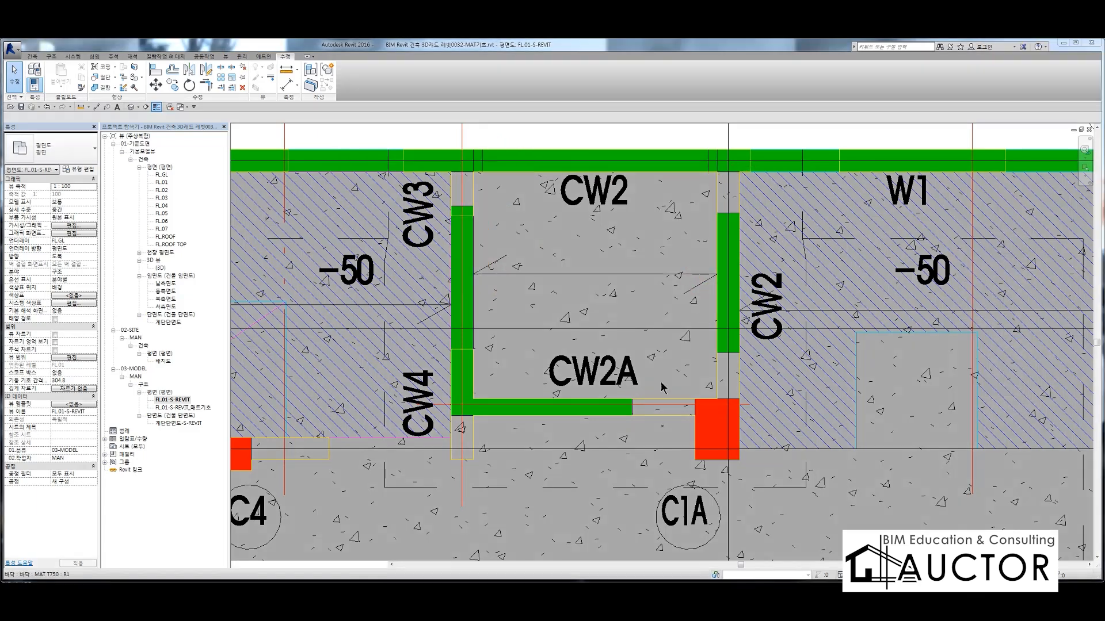
click(525, 164)
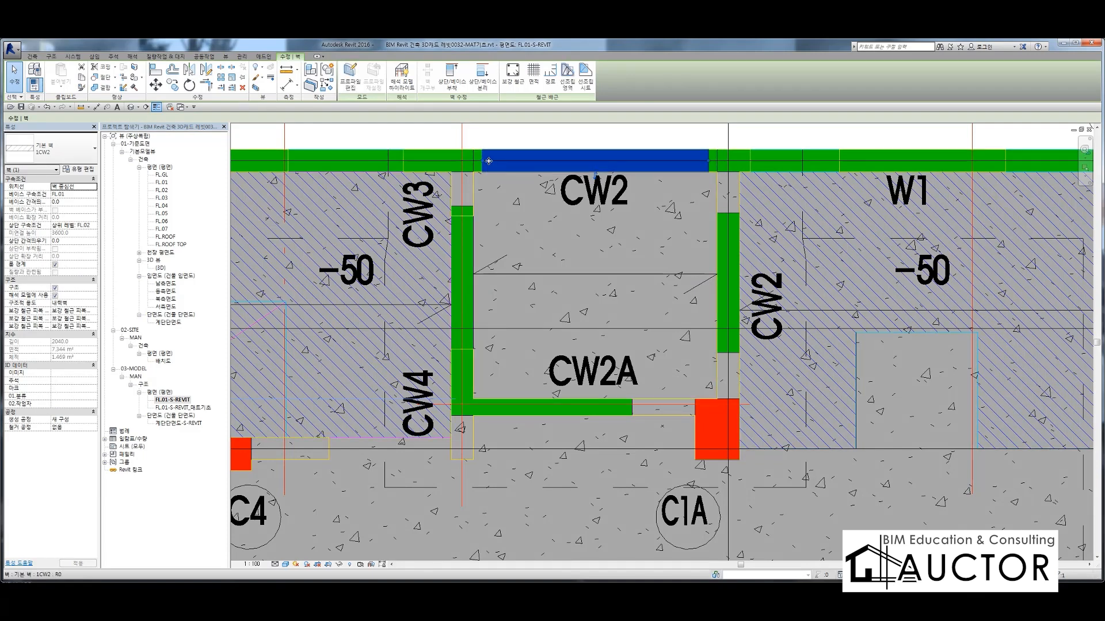
click(645, 141)
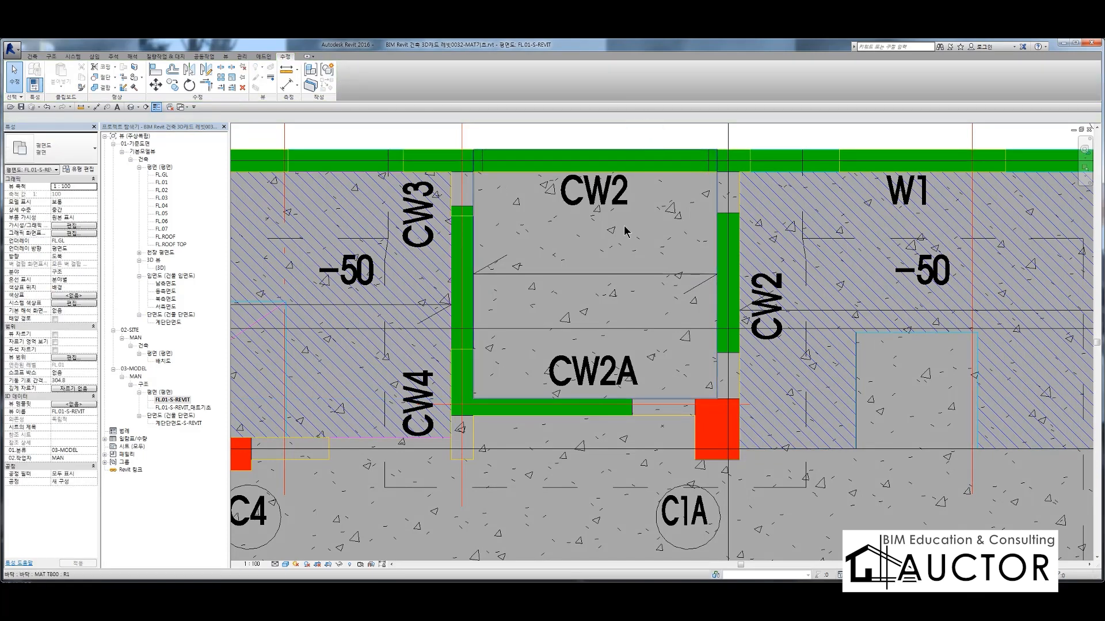
Trim the vertical 1CW3 and 1CW2 walls into corners with the upper walls on the outer sides of the core
key(t)
key(r)
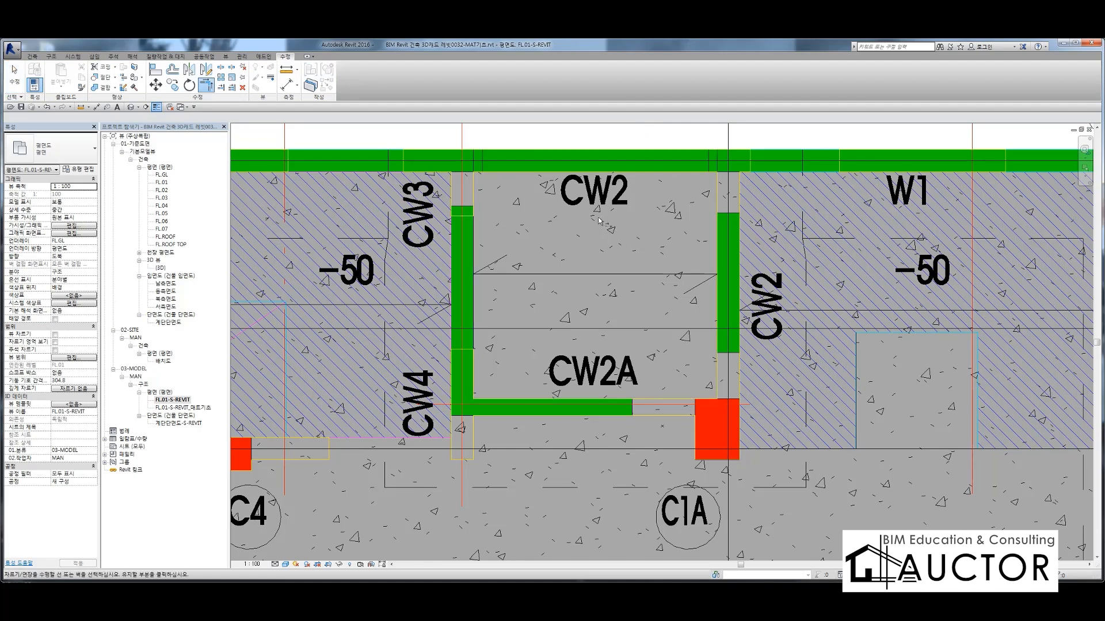
click(463, 237)
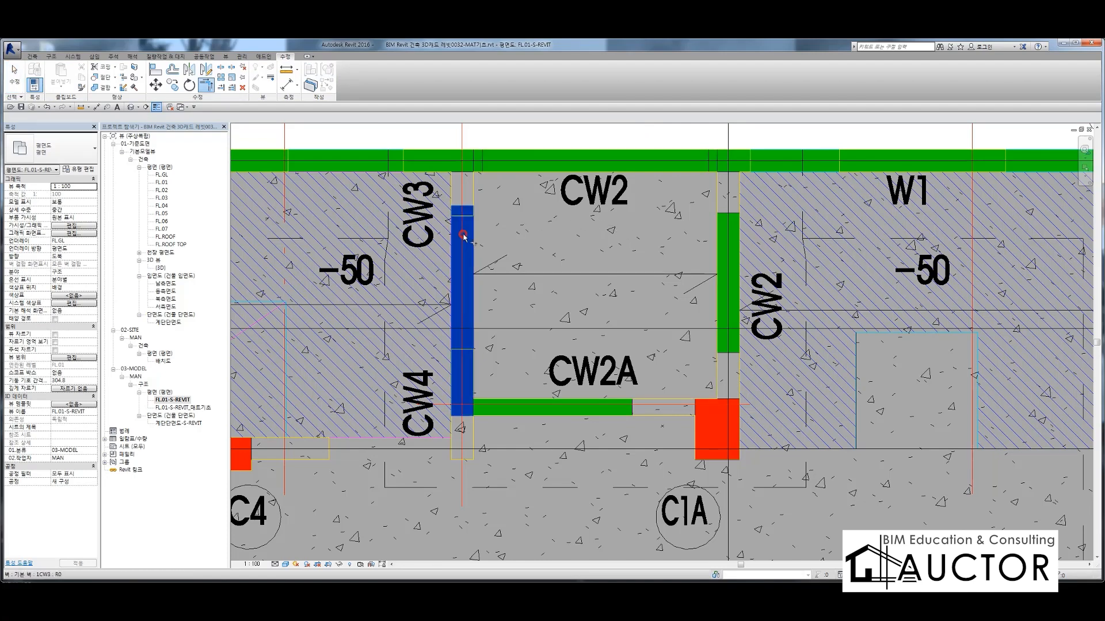
click(358, 163)
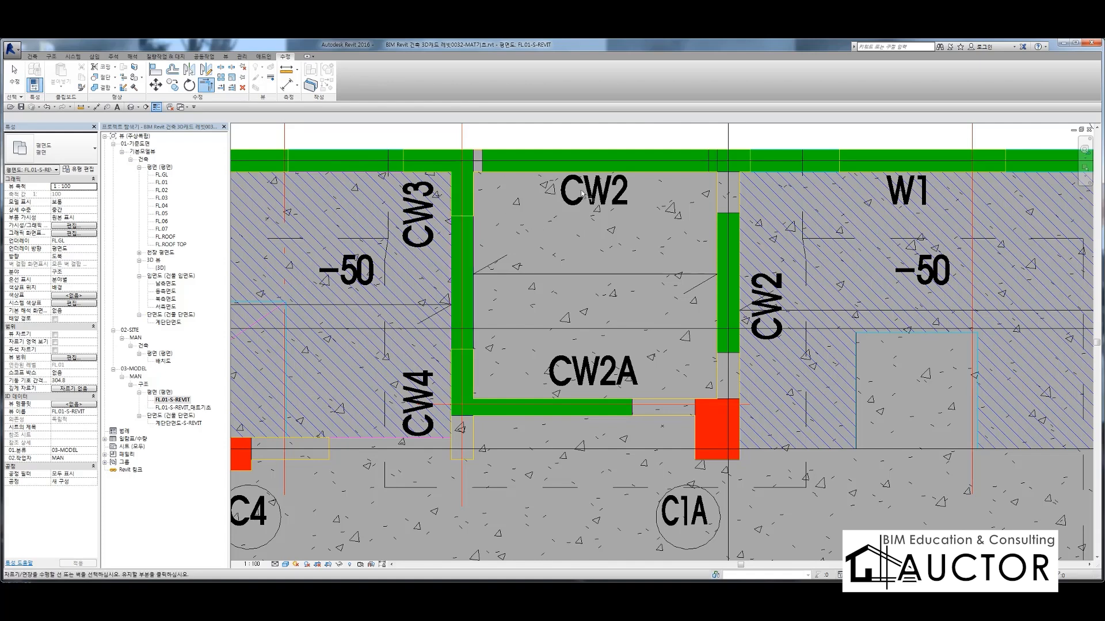
click(722, 241)
click(748, 162)
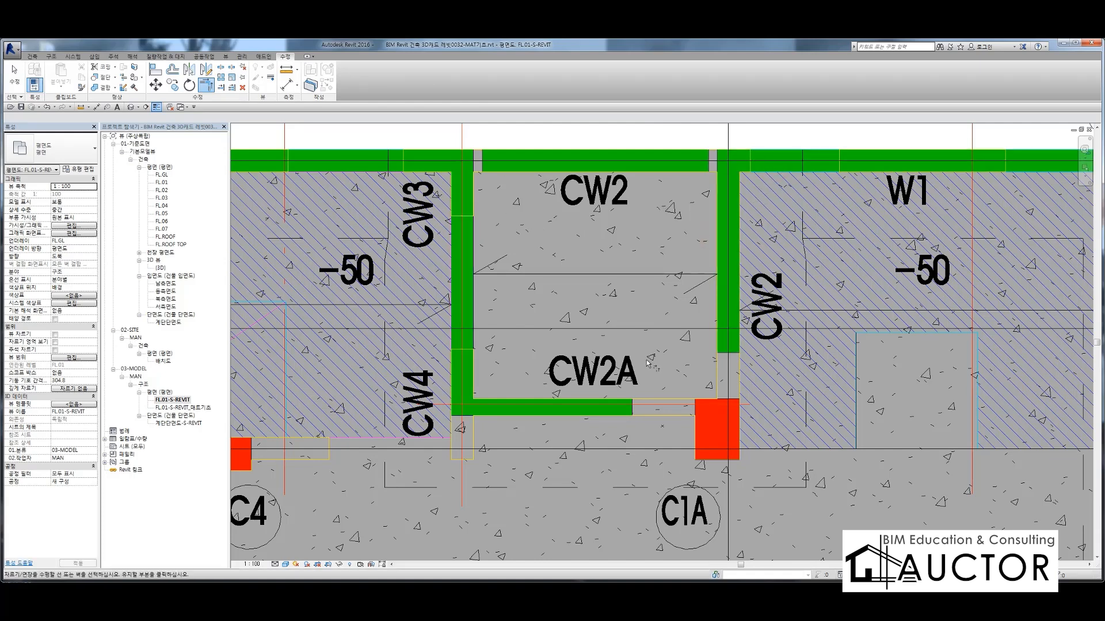
key(Escape)
Align both ends of the upper 1CW2 wall to the inner faces of the core's two vertical walls
middle_drag(567, 246, 532, 383)
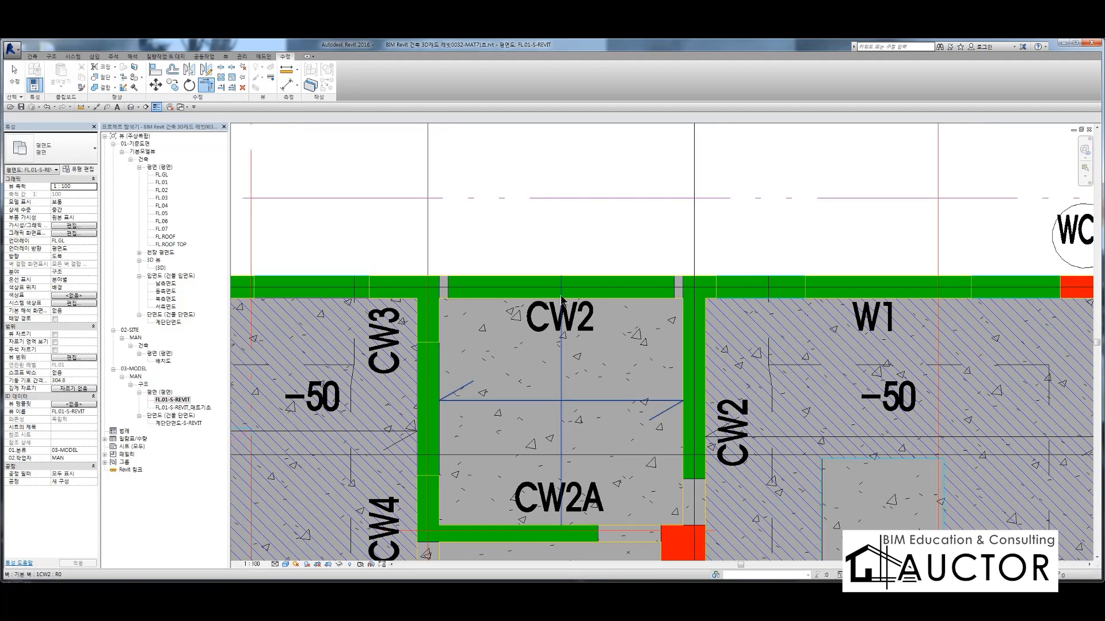
scroll(582, 293, up, 3)
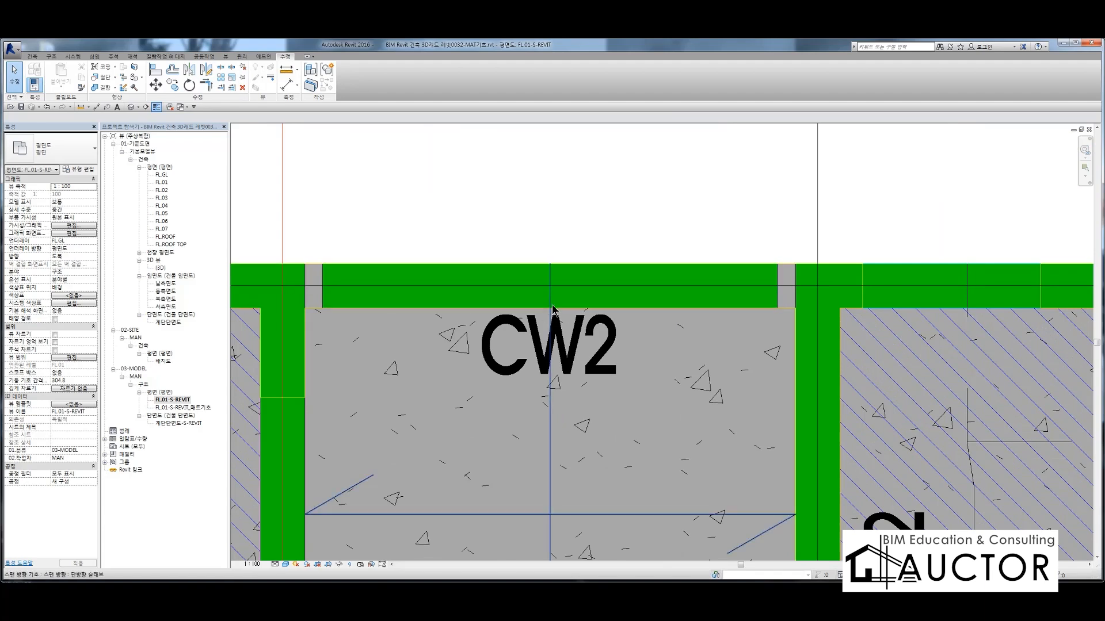
key(a)
key(l)
click(795, 339)
click(779, 306)
click(304, 321)
click(322, 298)
Align the lower end of the vertical 1CW2 wall and the open end of the 1CW2A wall to the faces of column C1A
scroll(447, 213, down, 4)
scroll(626, 358, up, 5)
click(627, 376)
click(662, 323)
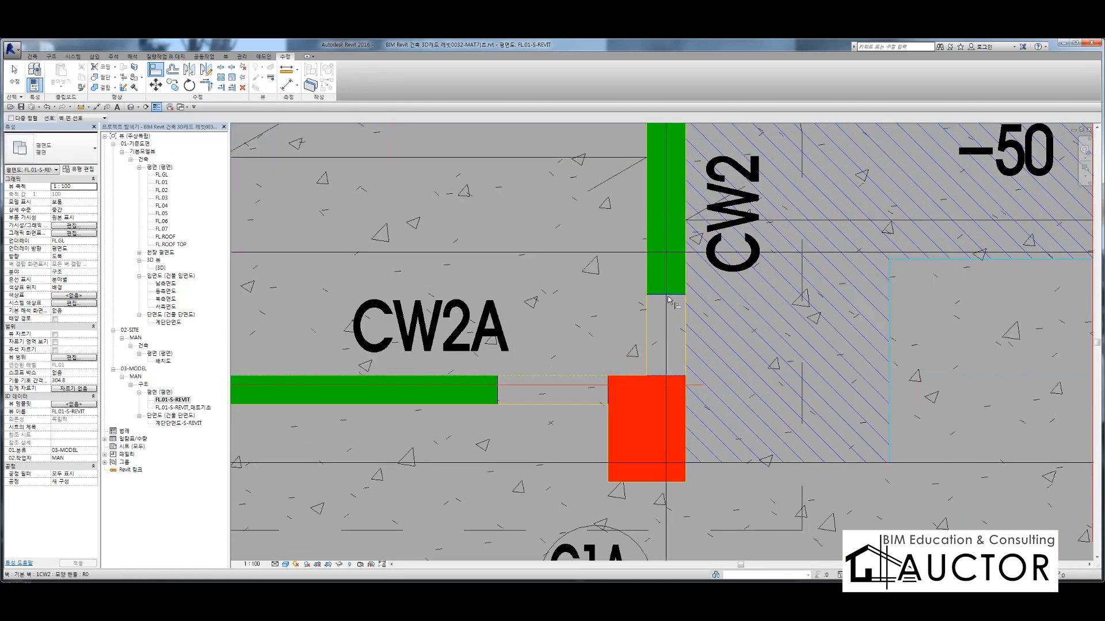
click(497, 401)
scroll(605, 345, down, 4)
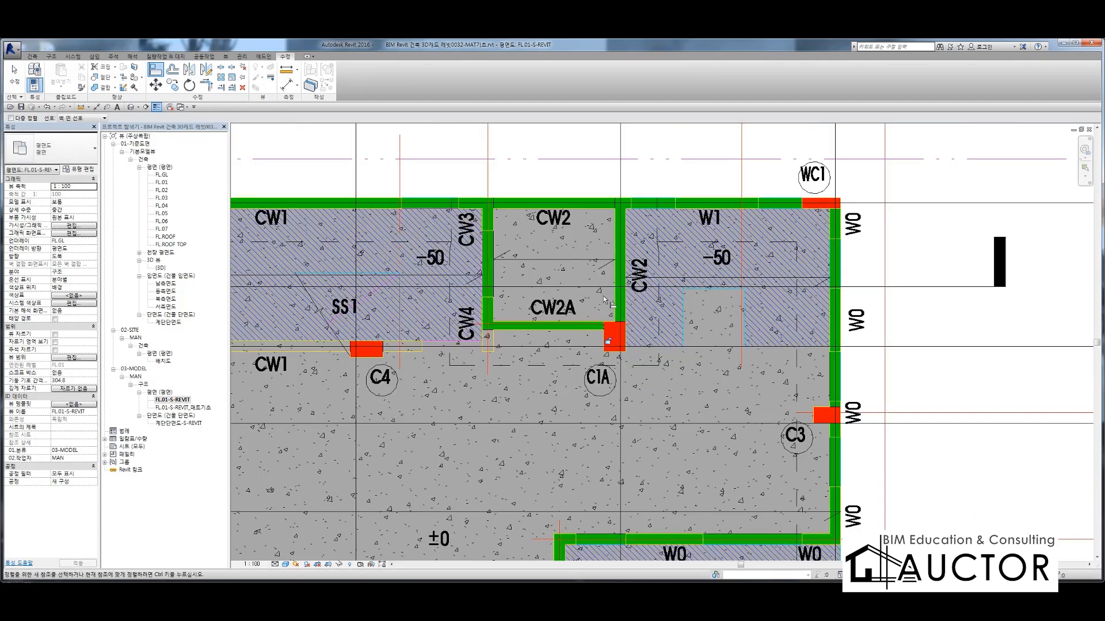
Change the long upper wall at the CW1 label to type 1CW1
scroll(598, 332, up, 2)
key(Escape)
scroll(402, 319, up, 3)
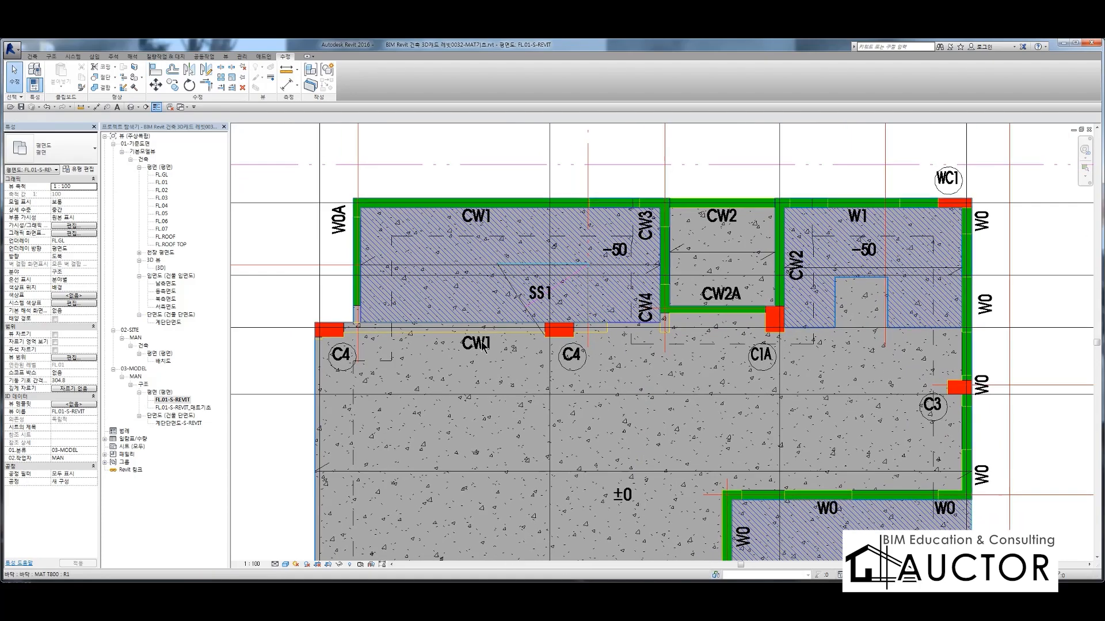
middle_drag(474, 278, 487, 344)
click(497, 197)
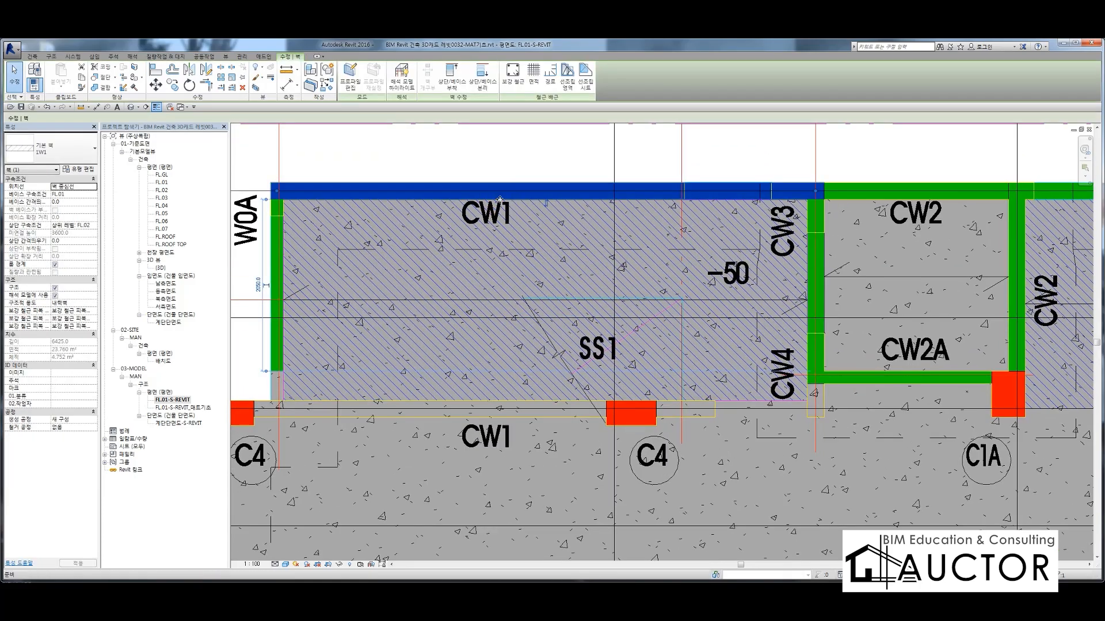
key(Escape)
click(506, 194)
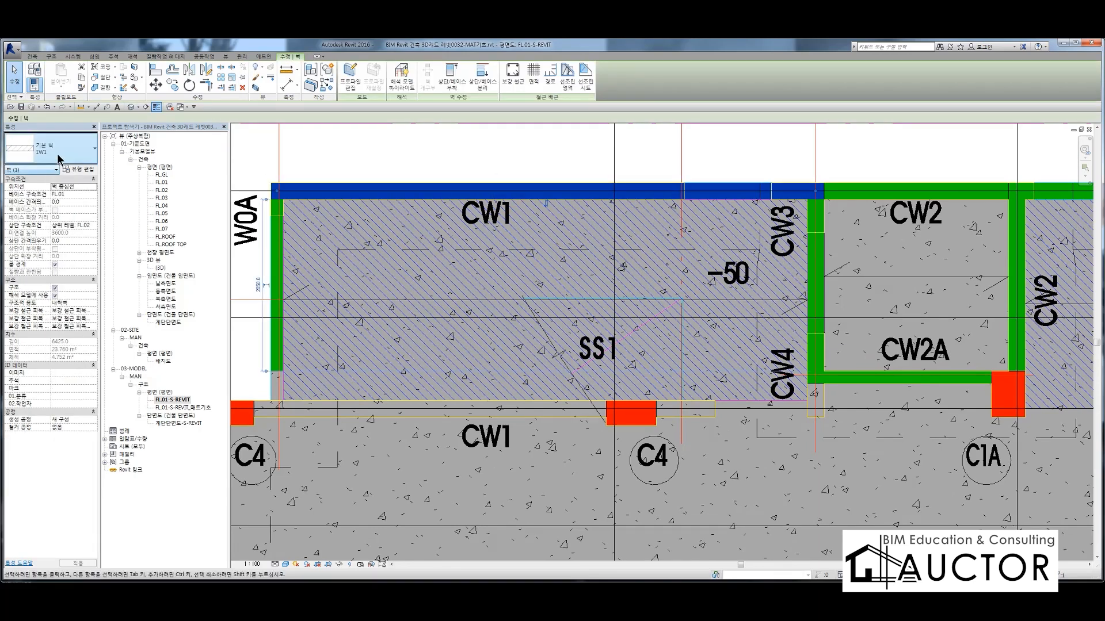
click(60, 159)
click(41, 187)
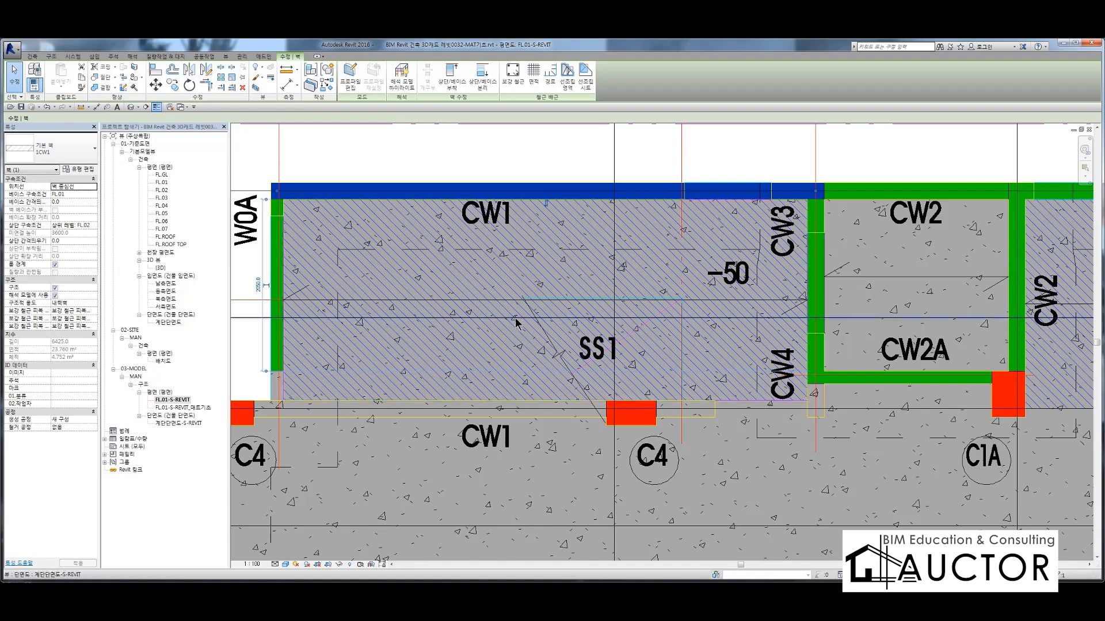
Draw two horizontal 1CW1 walls below the SS1 area, one at the lower CW1 label and one about 1200 mm long beyond column C4
key(s)
click(306, 444)
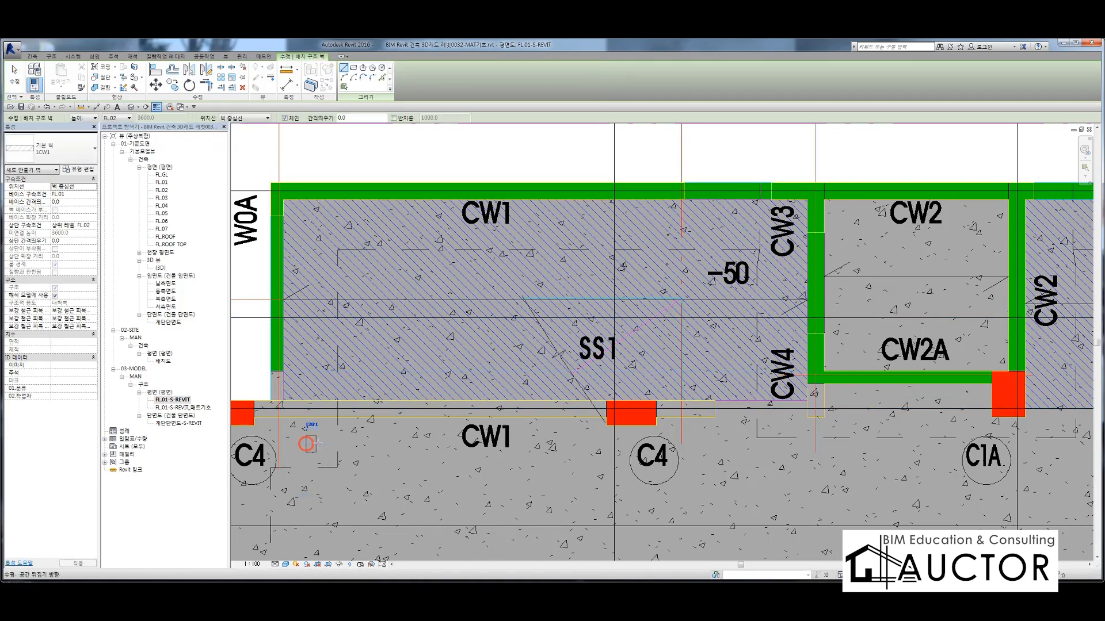
click(515, 444)
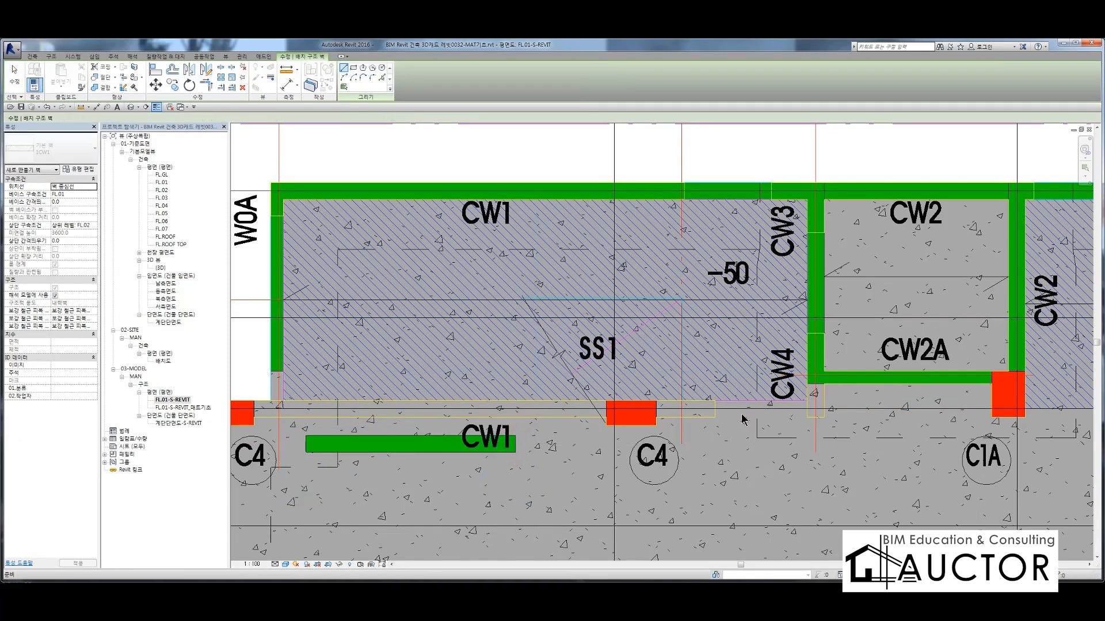
click(692, 449)
click(793, 449)
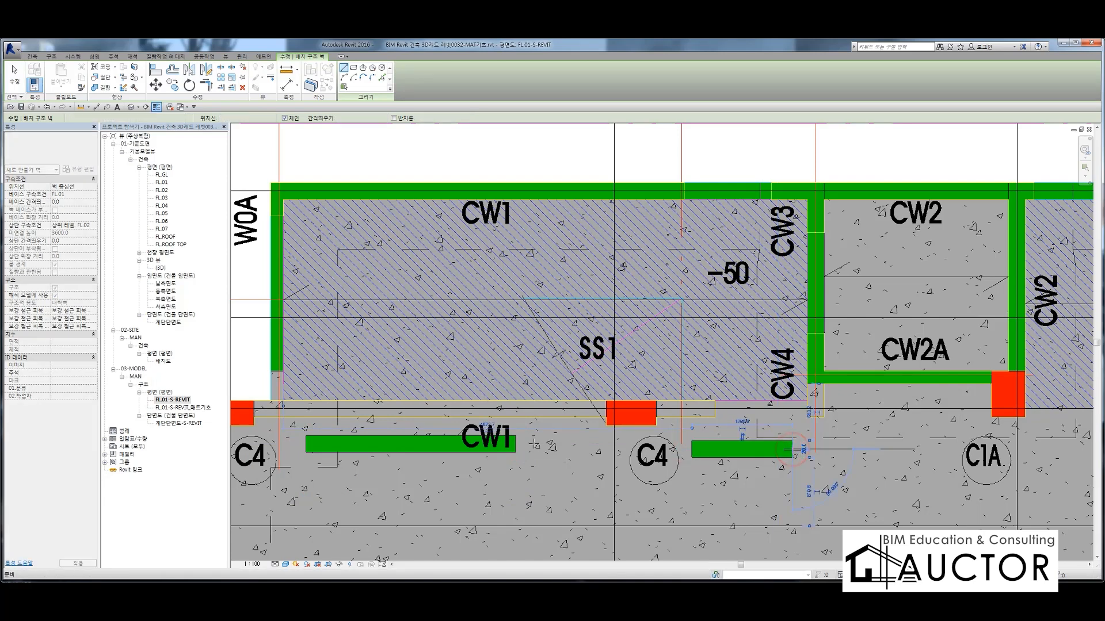
key(Escape)
key(Escape)
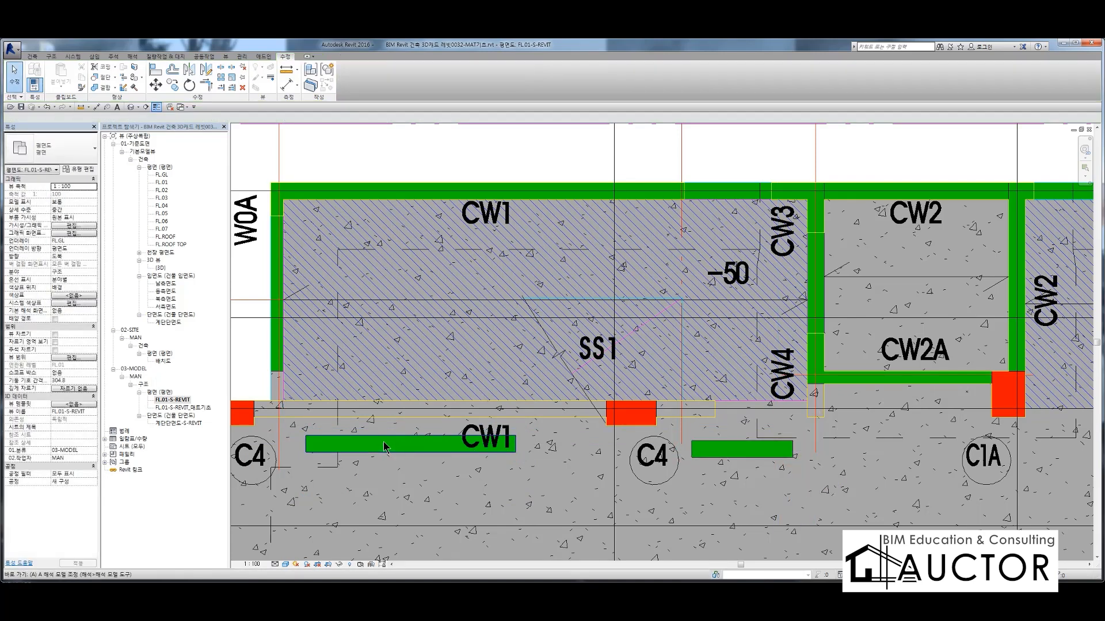
Align the 1CW1 wall at the lower CW1 label to its outline and its ends to the two C4 columns
key(a)
key(l)
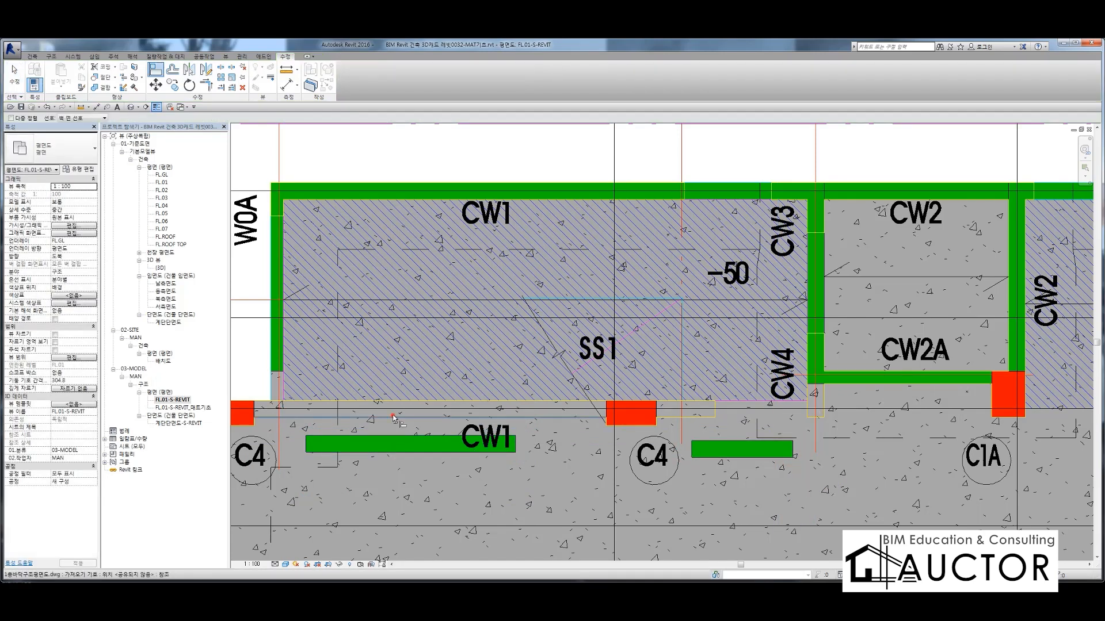
click(401, 452)
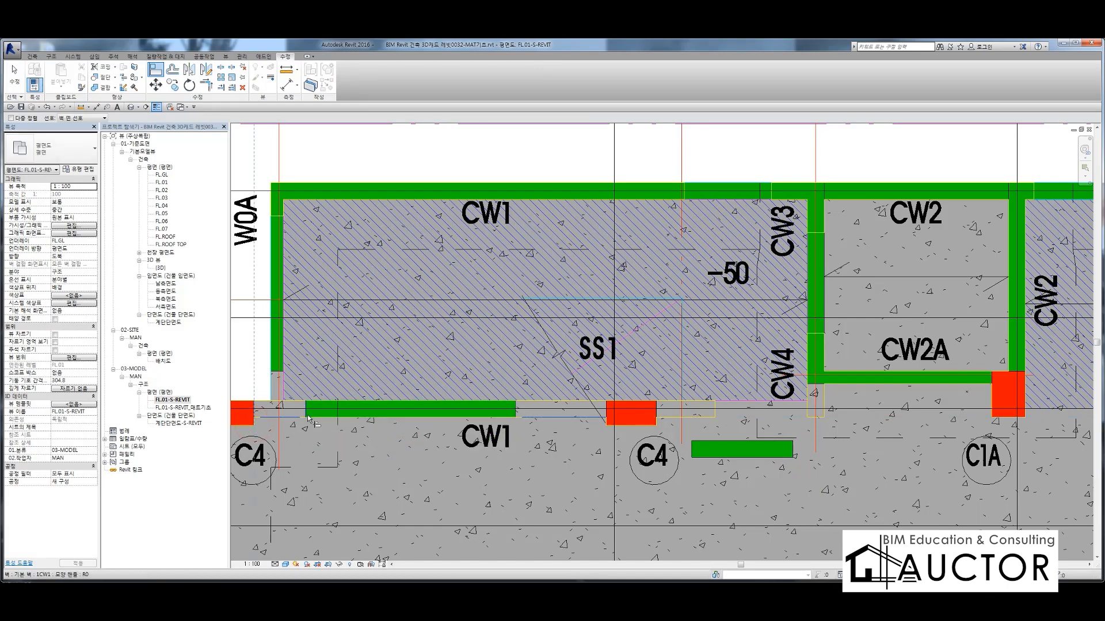
click(308, 413)
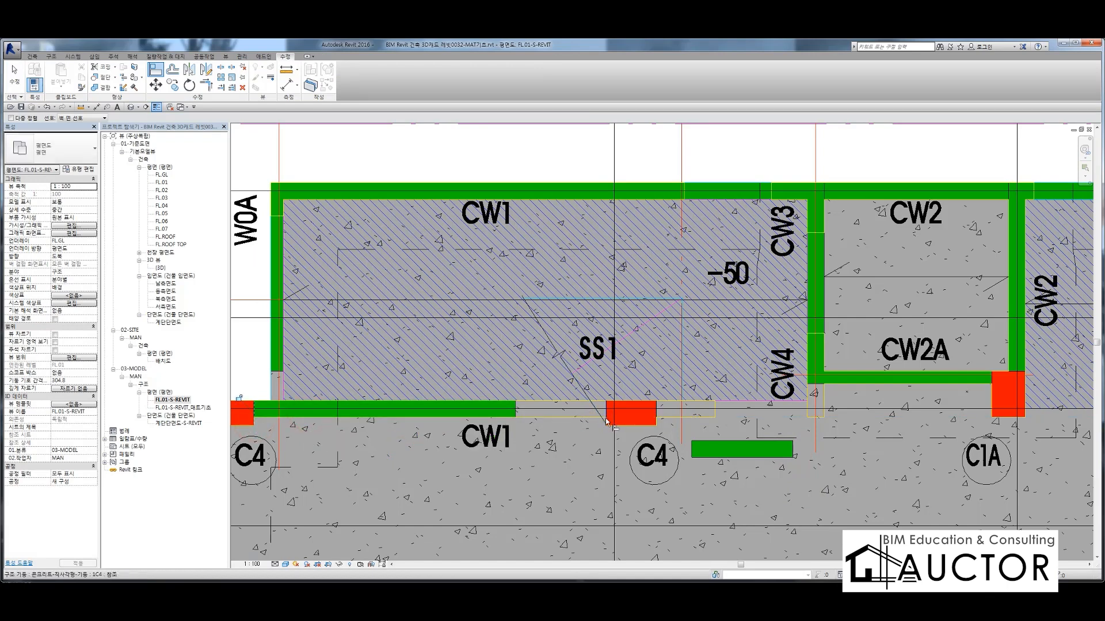
click(607, 418)
click(516, 414)
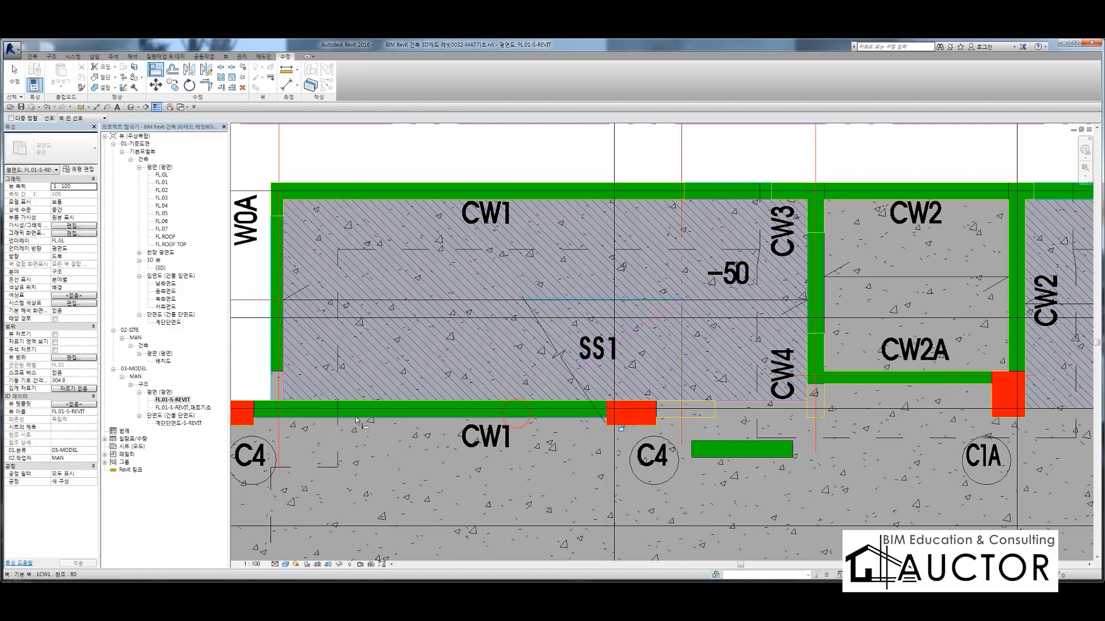
Align the lower end of the W0A wall to the 1CW1 wall between the C4 columns
click(281, 372)
middle_drag(700, 430, 365, 423)
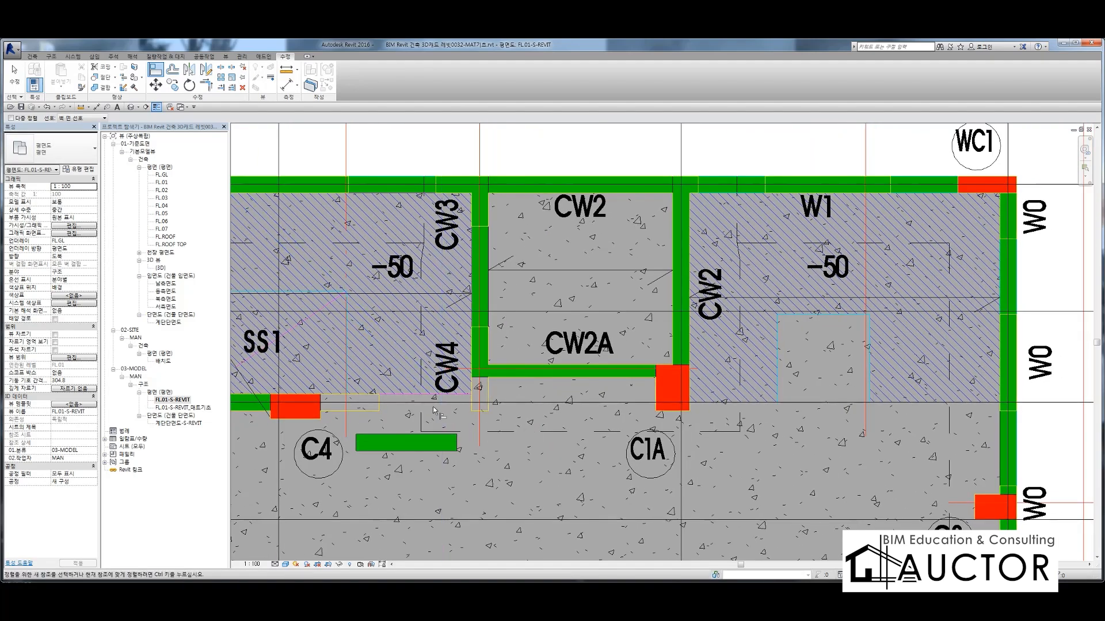
key(Escape)
key(Escape)
Change the short horizontal wall between columns C4 and C1A to type 1CW4
click(408, 443)
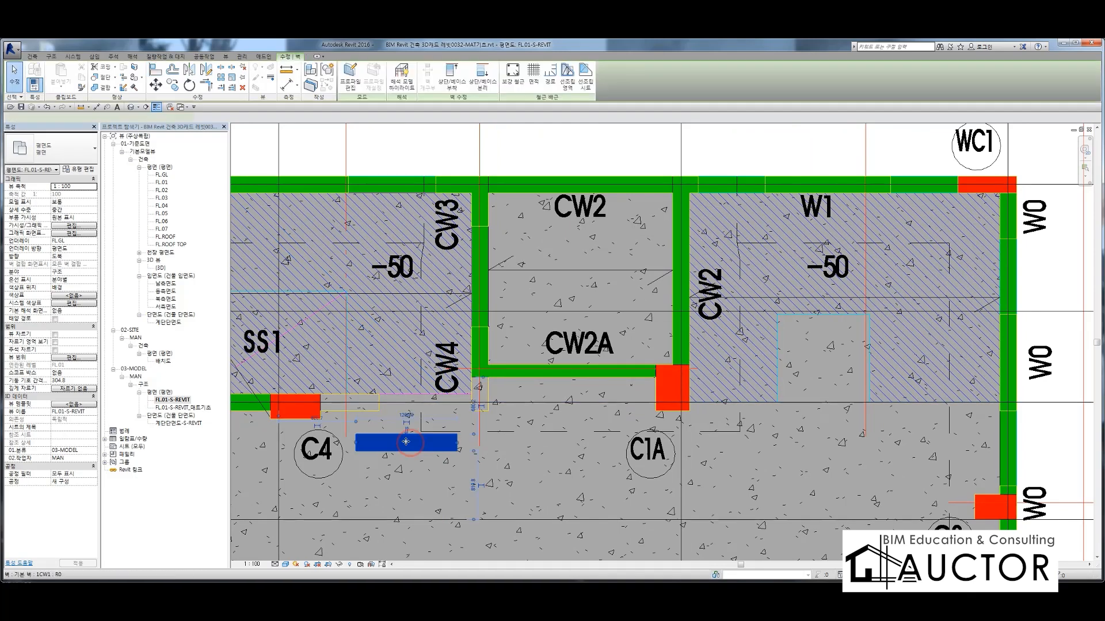
click(52, 160)
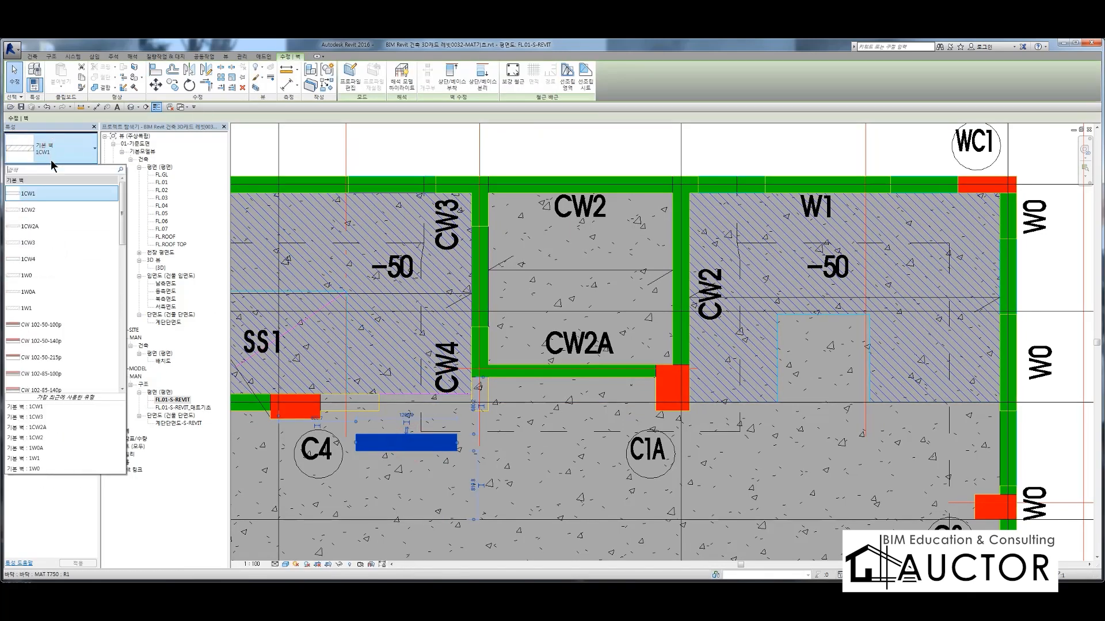
click(34, 259)
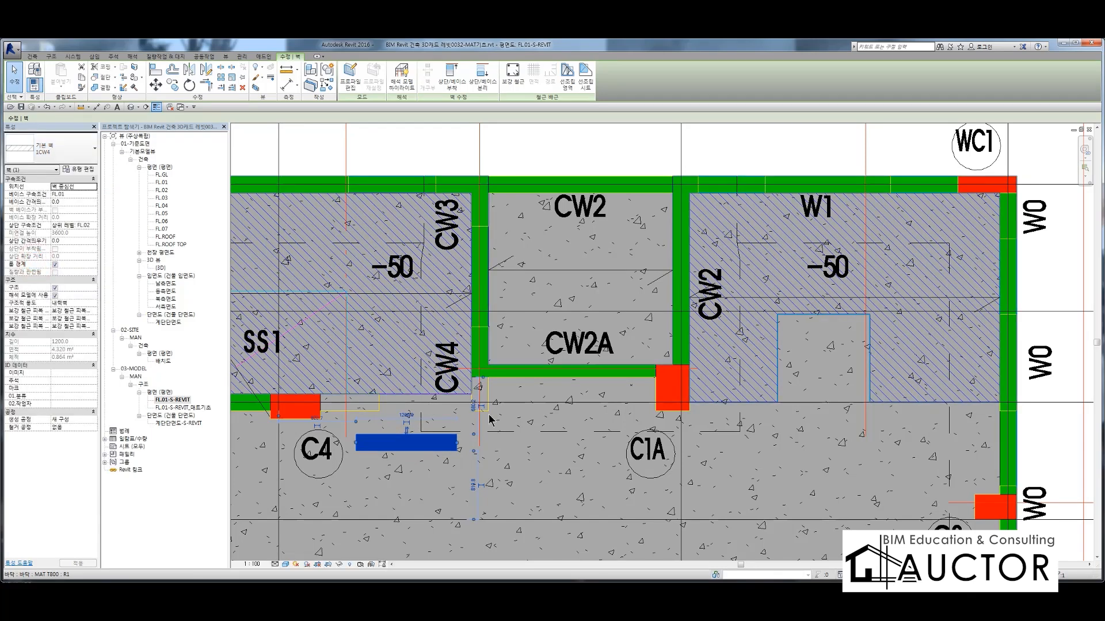
key(Escape)
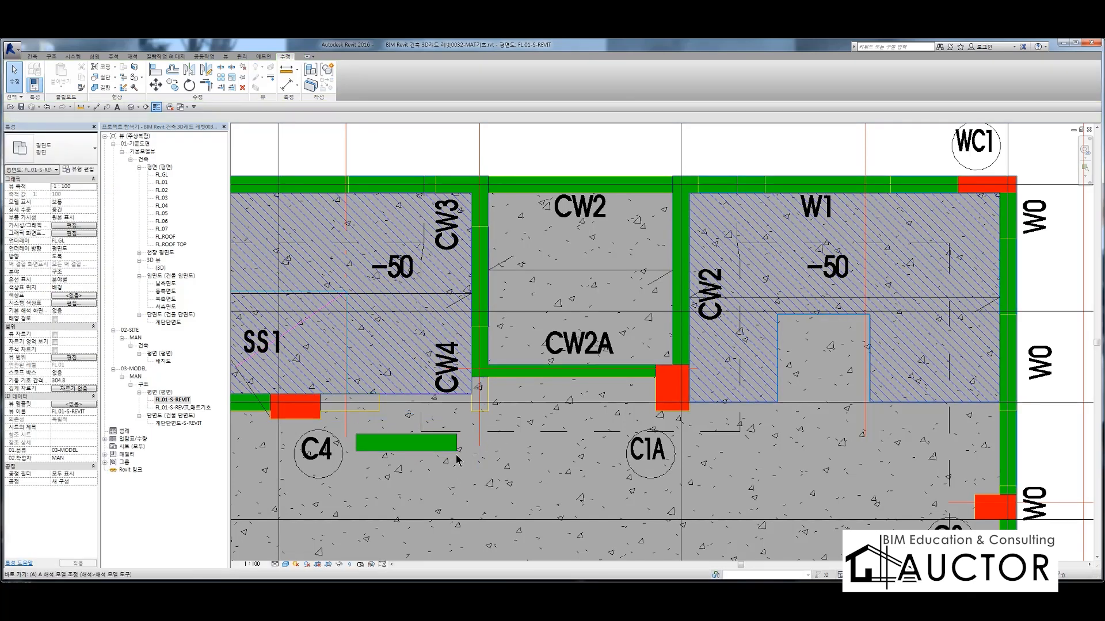
Align the short 1CW4 wall to its outline and its near end to the face of column C4
key(a)
key(l)
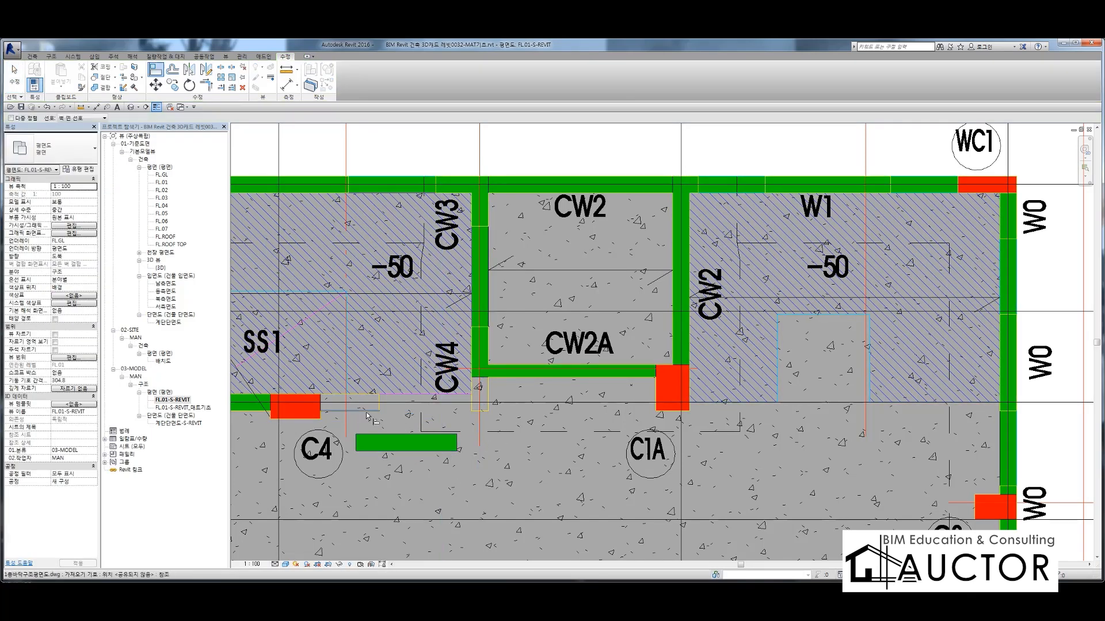
click(387, 452)
click(322, 417)
click(357, 411)
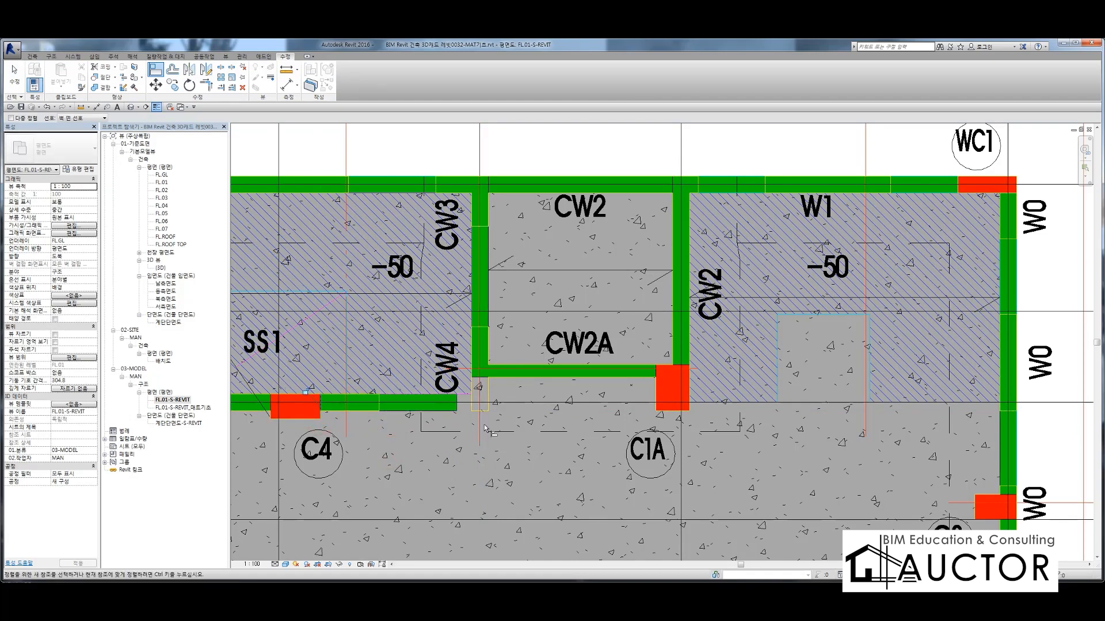
key(Escape)
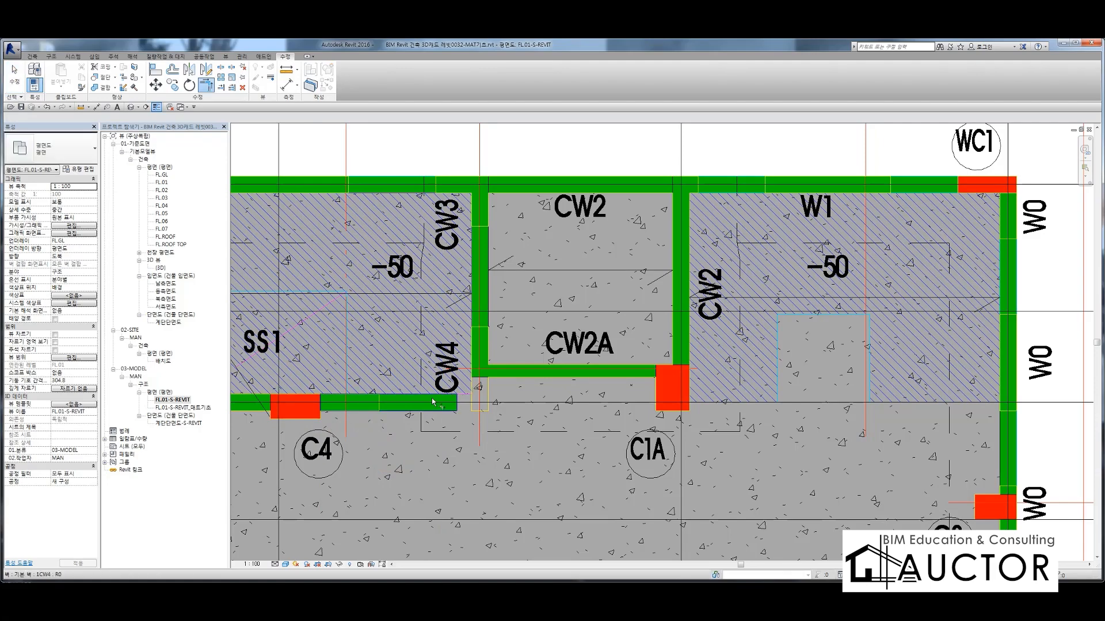
Trim the horizontal 1CW4 wall and the vertical 1CW3 wall into a corner below the CW4 label
click(432, 401)
key(Escape)
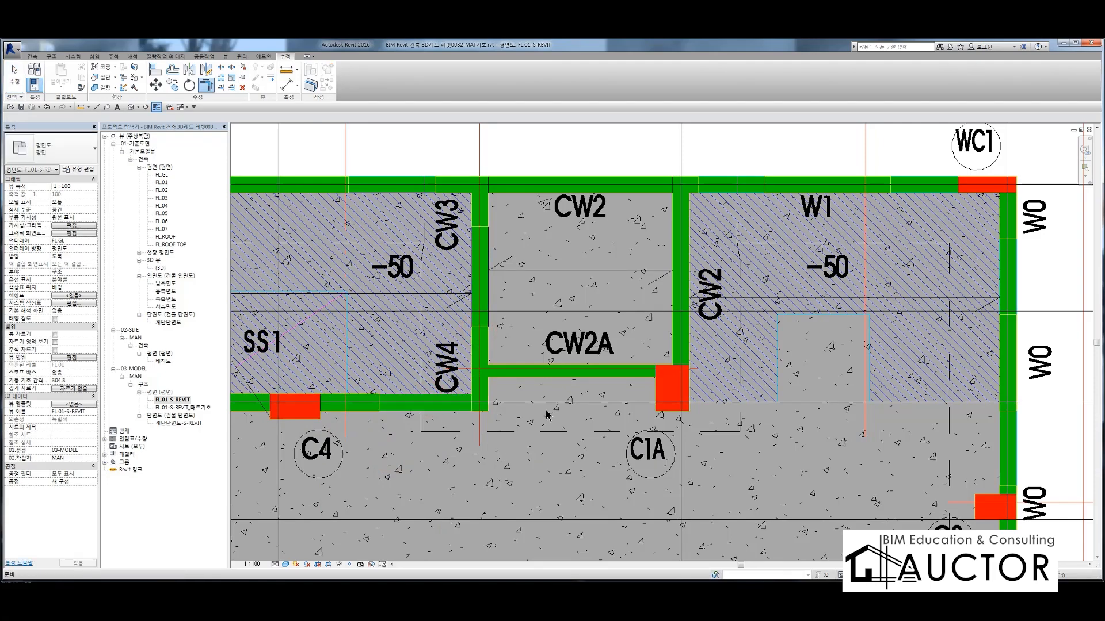
Draw a vertical 1W0A structural wall just outside the slab's left edge, between the C2 and C4 columns
scroll(536, 337, down, 3)
middle_drag(540, 340, 731, 201)
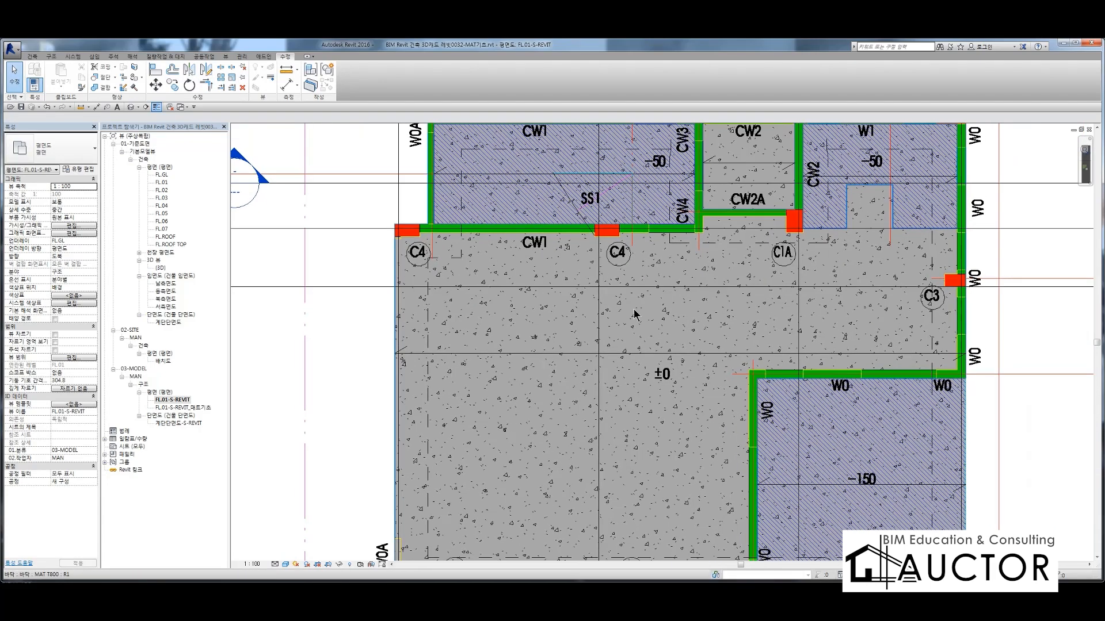
scroll(616, 311, down, 2)
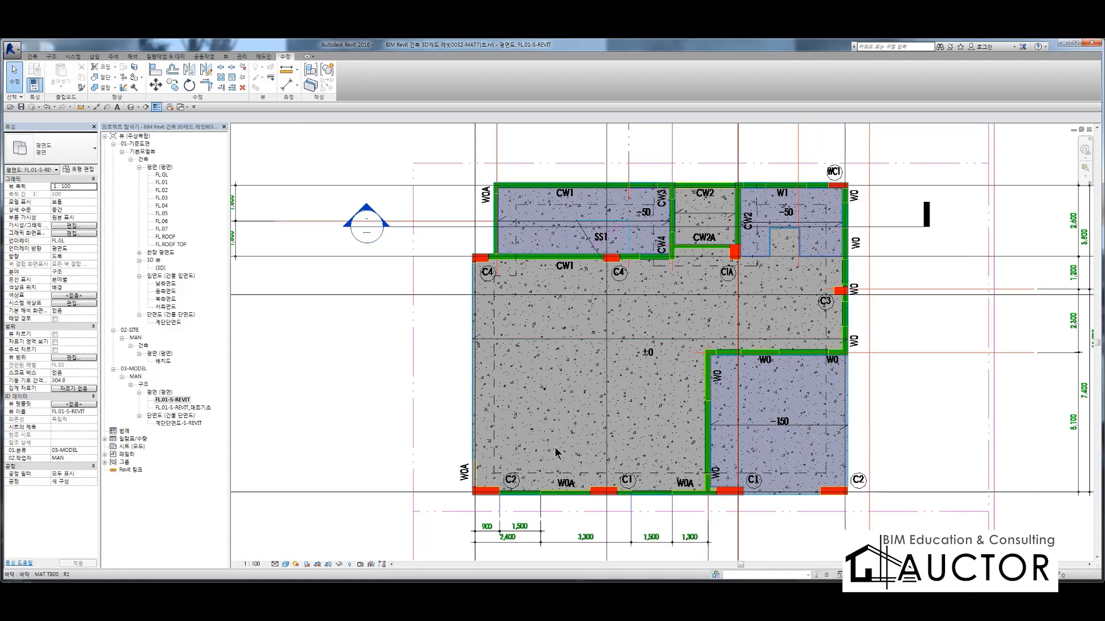
scroll(561, 506, up, 3)
scroll(397, 431, down, 1)
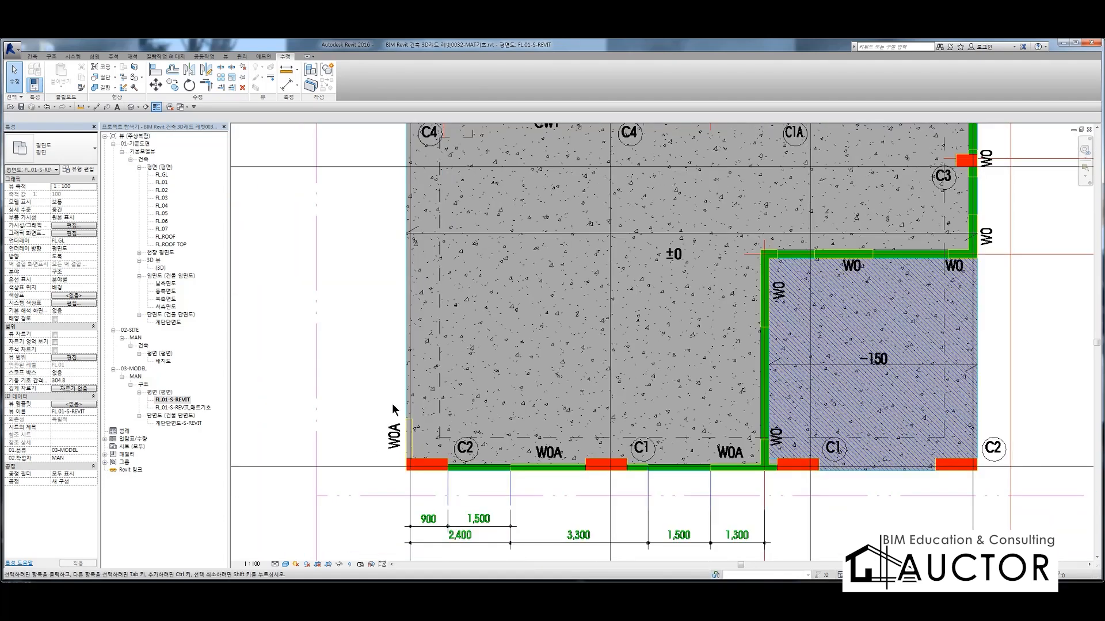
click(542, 465)
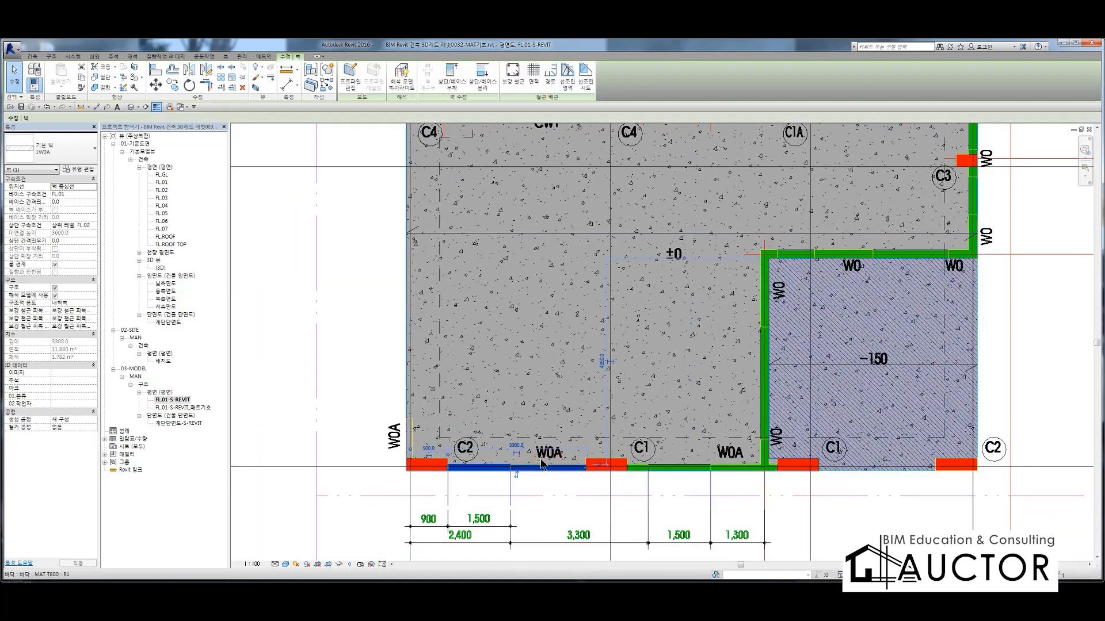
key(c)
key(s)
click(375, 421)
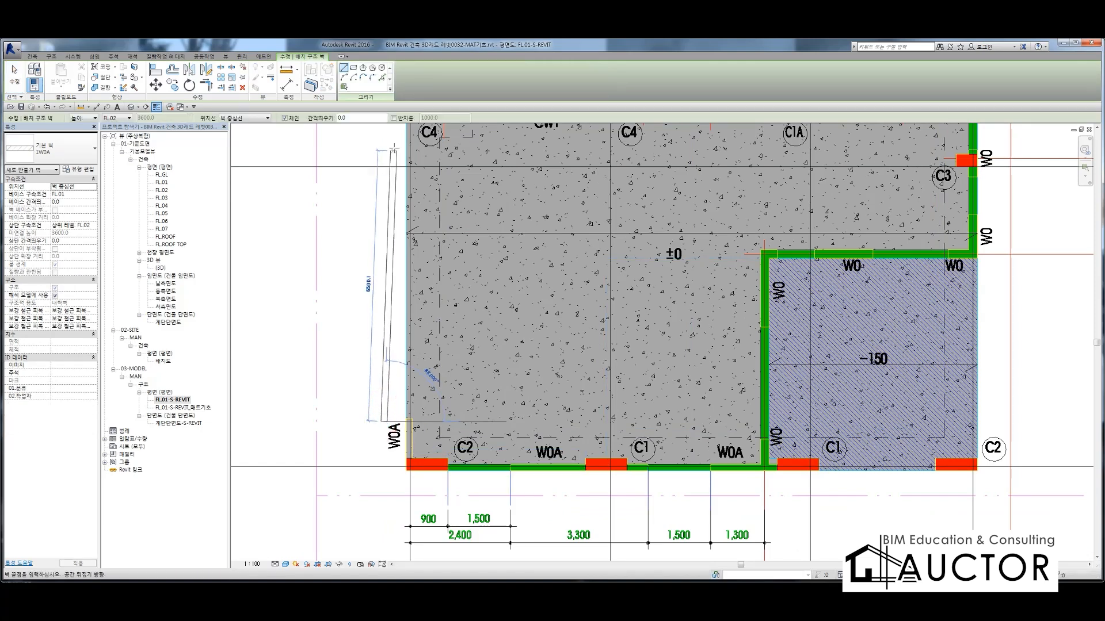
click(393, 148)
key(Escape)
key(Escape)
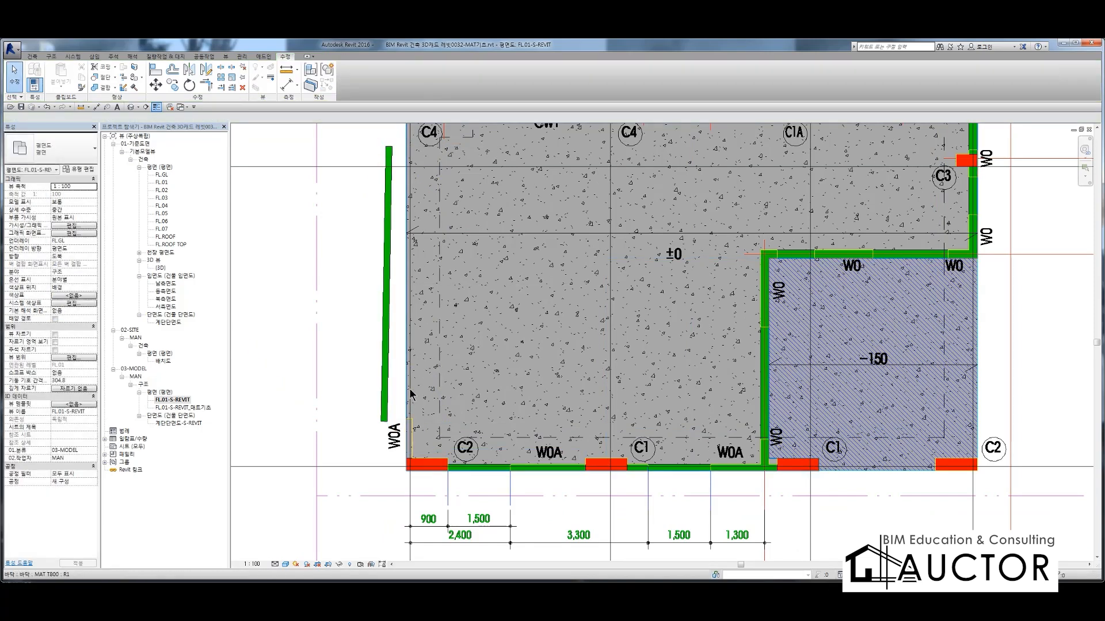
Align the new W0A wall to the slab's left outline and its lower end to the C2 column
key(a)
key(l)
click(409, 385)
click(383, 383)
scroll(426, 452, up, 3)
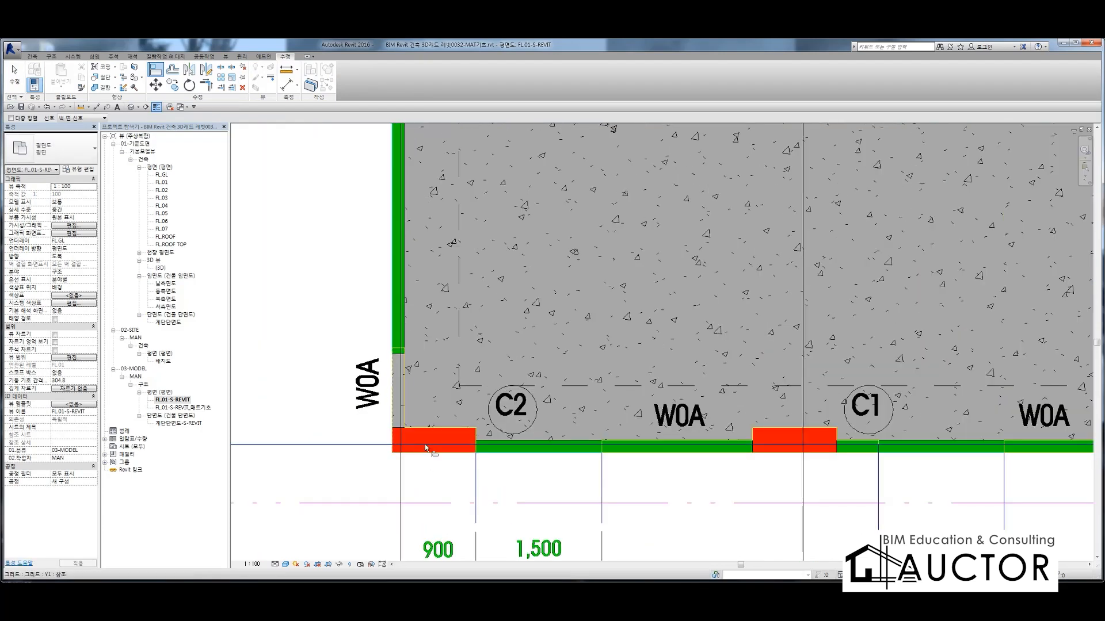
scroll(486, 397, down, 2)
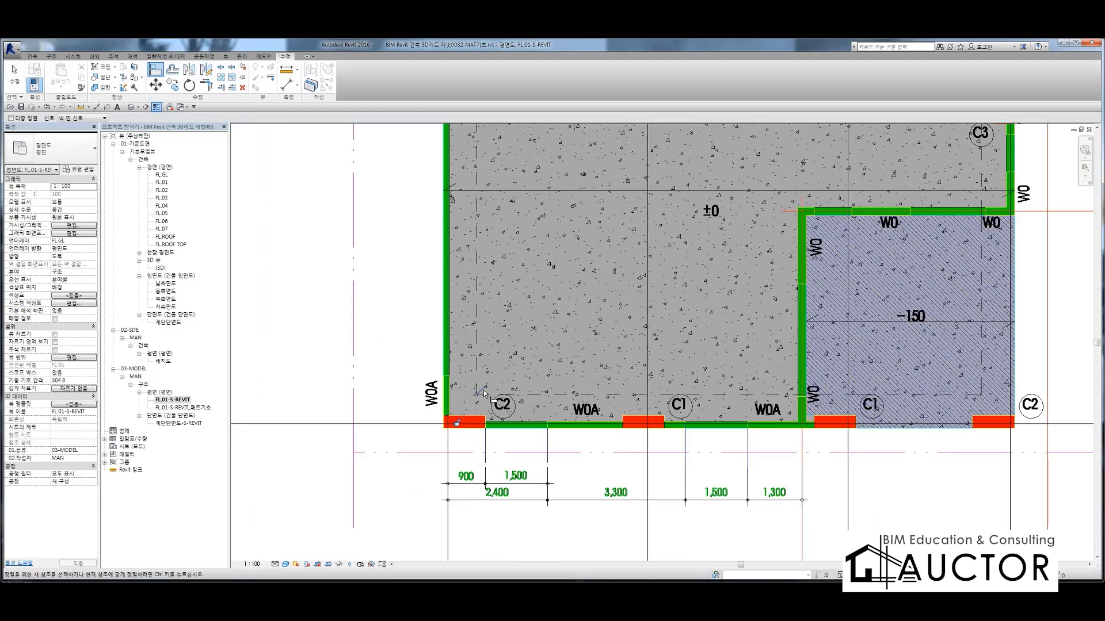
Align the upper end of the left W0A wall to the lower face of the corner C4 column
scroll(484, 393, down, 2)
middle_drag(463, 214, 475, 393)
scroll(475, 394, up, 4)
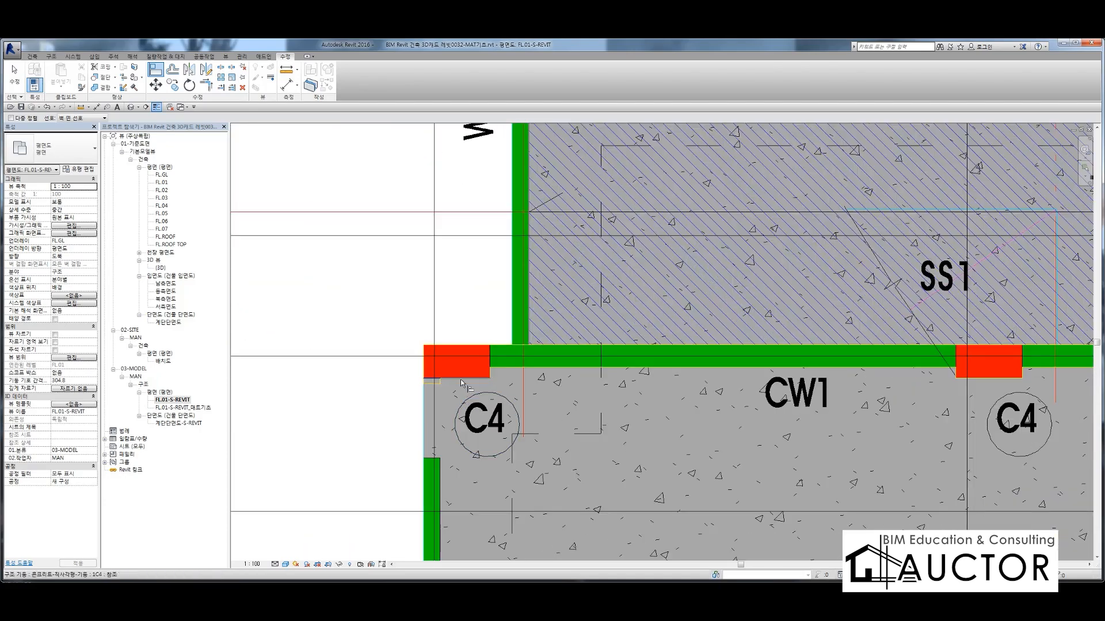
drag(432, 458, 431, 378)
scroll(544, 339, down, 3)
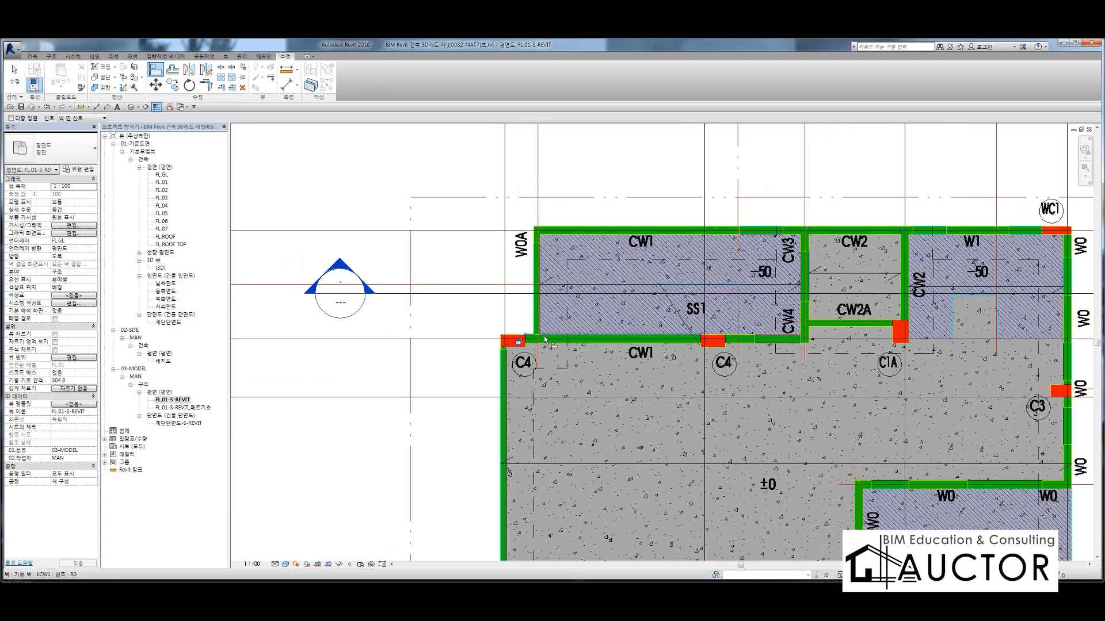
scroll(545, 339, down, 3)
key(Escape)
middle_drag(651, 452, 498, 384)
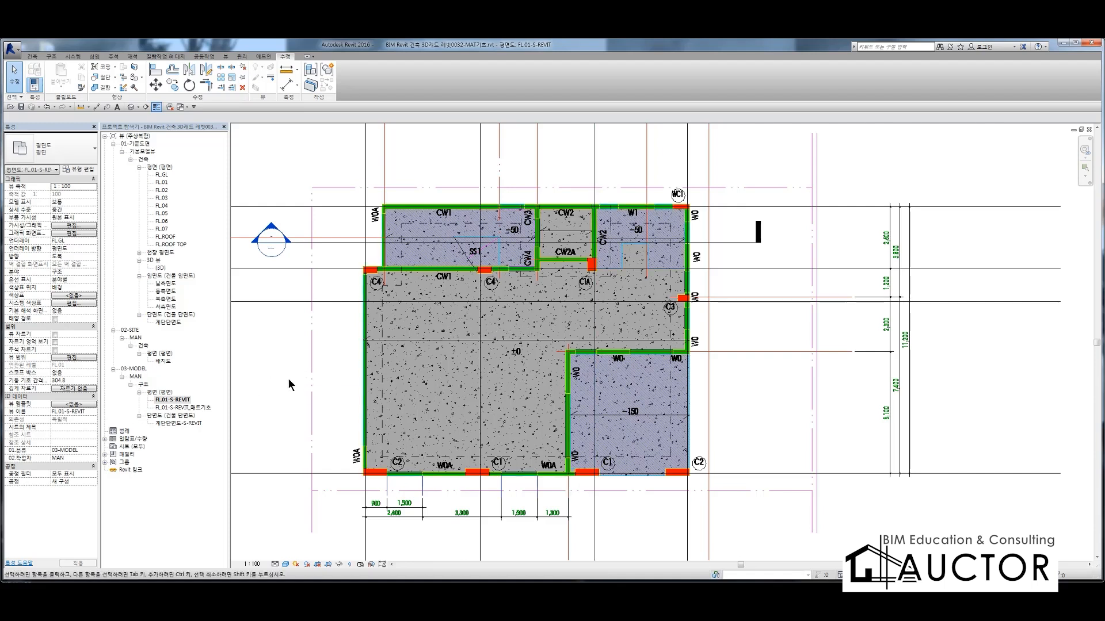
key(ctrl+F12)
mouse_move(142, 425)
mouse_down()
mouse_move(141, 400)
mouse_move(93, 426)
mouse_up()
mouse_move(172, 198)
mouse_down()
mouse_move(148, 197)
mouse_move(207, 201)
mouse_move(213, 351)
mouse_move(189, 403)
mouse_up()
drag(185, 366, 189, 402)
drag(256, 359, 190, 402)
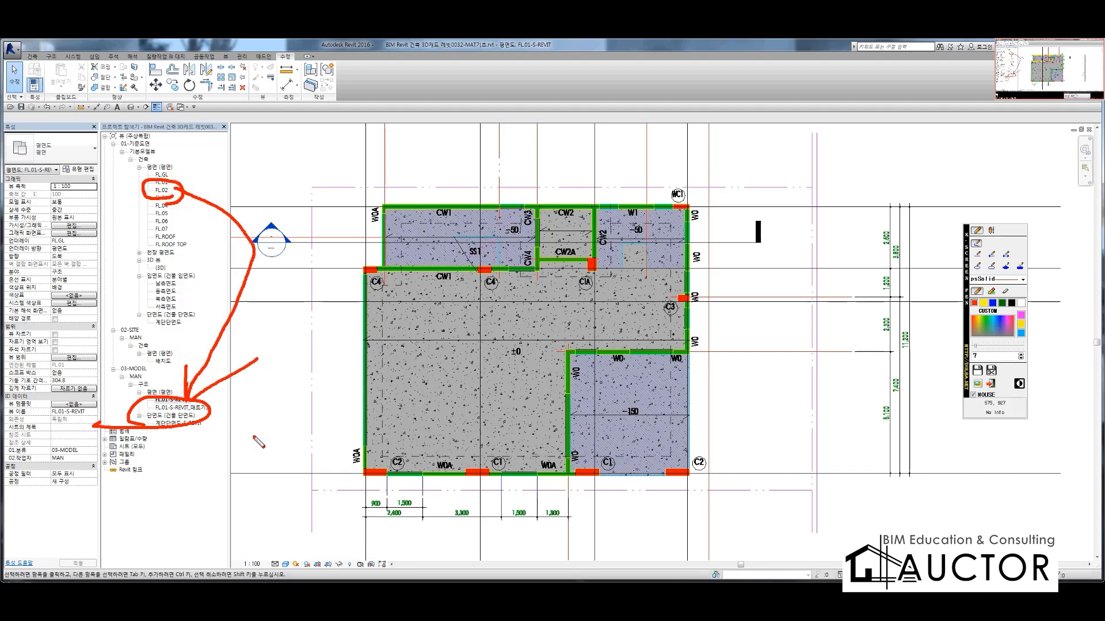
key(Escape)
Duplicate the FL.02 floor plan view without detailing
click(156, 190)
right_click(156, 189)
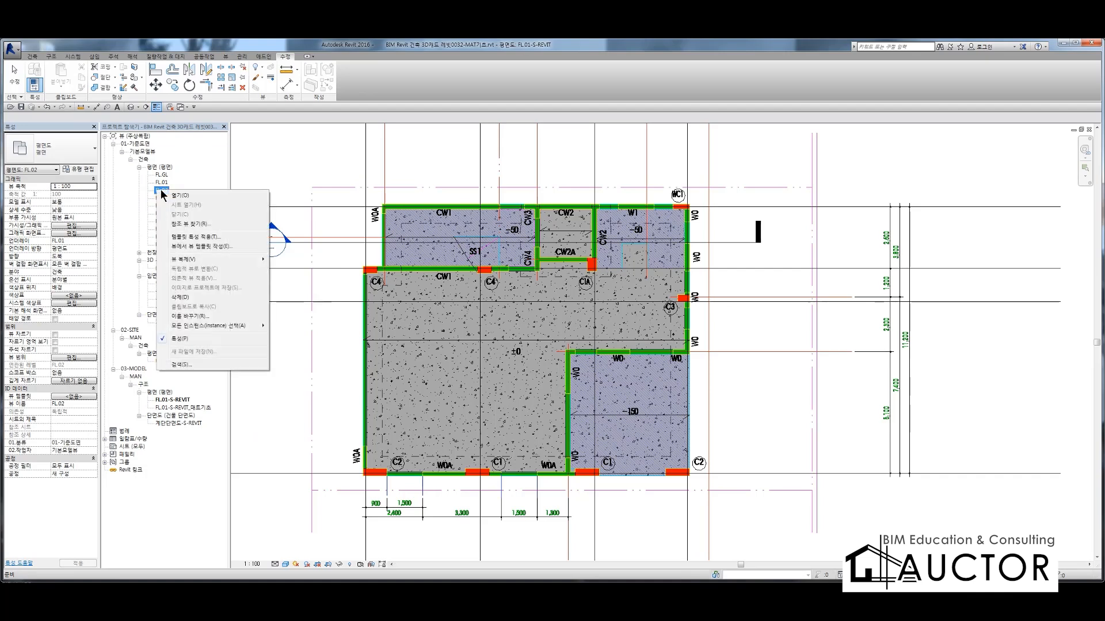
mouse_move(190, 260)
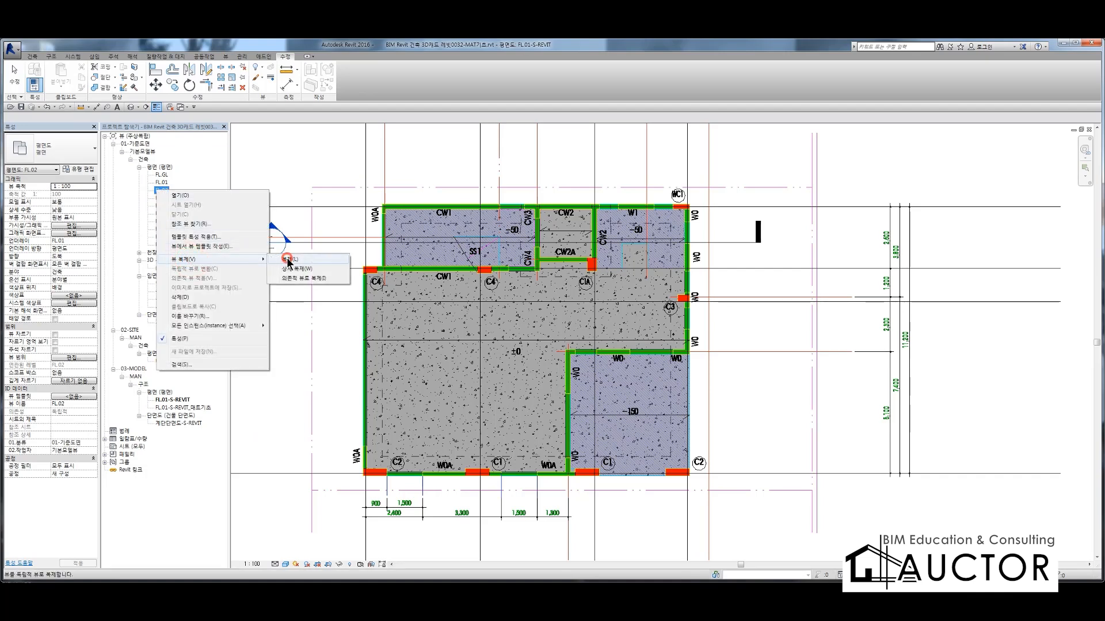
click(288, 260)
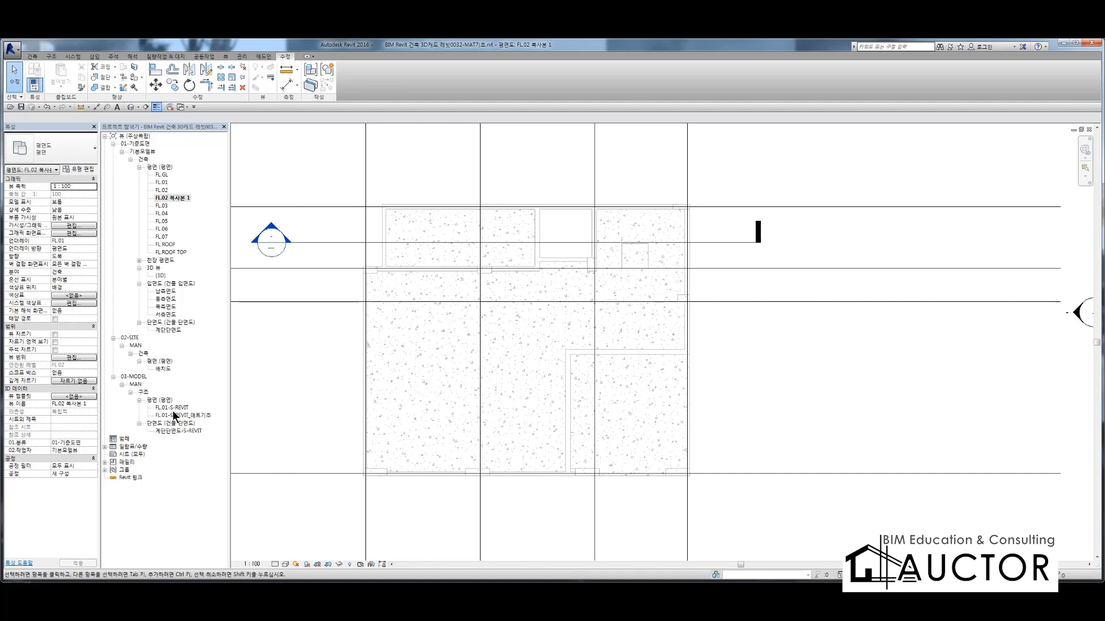
Reopen the FL.01-S-REVIT structural plan and copy its view name
click(172, 408)
double_click(173, 410)
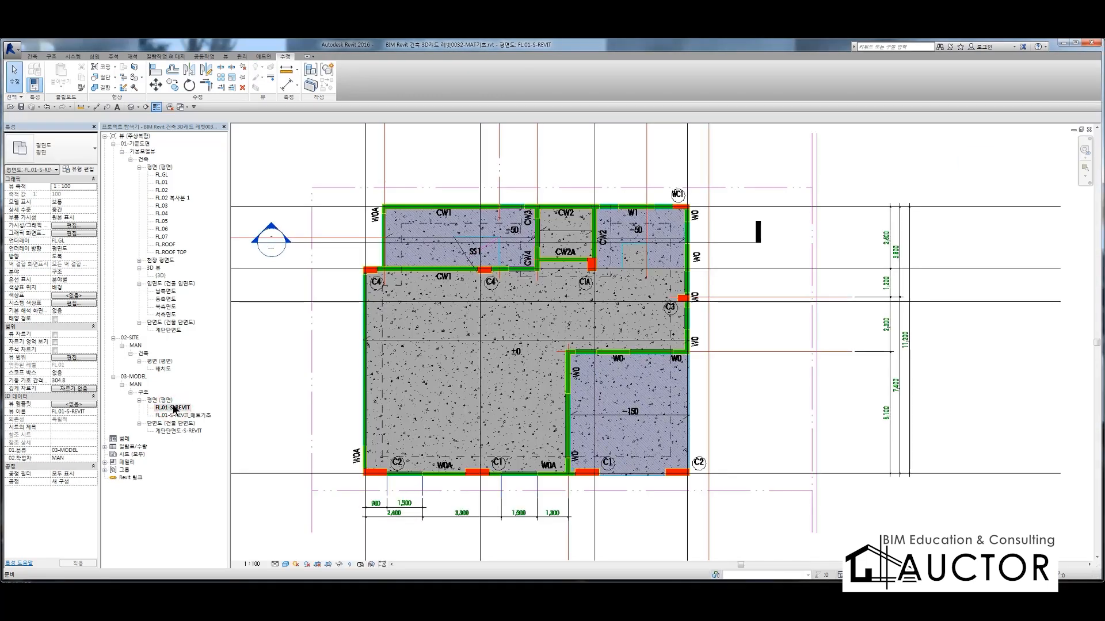
right_click(173, 410)
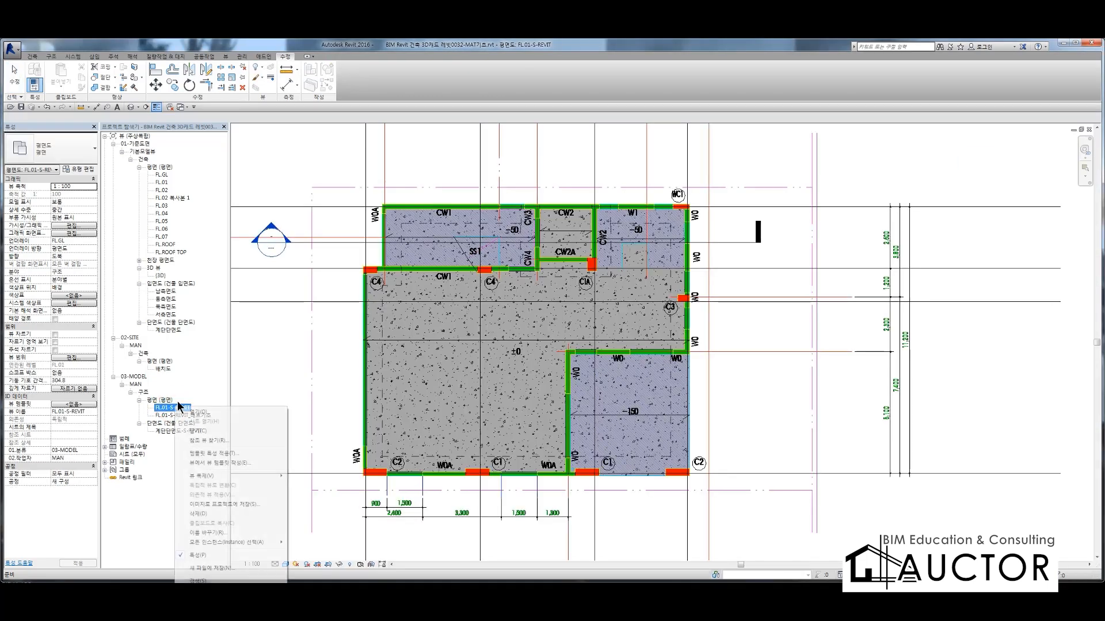
click(214, 530)
click(527, 202)
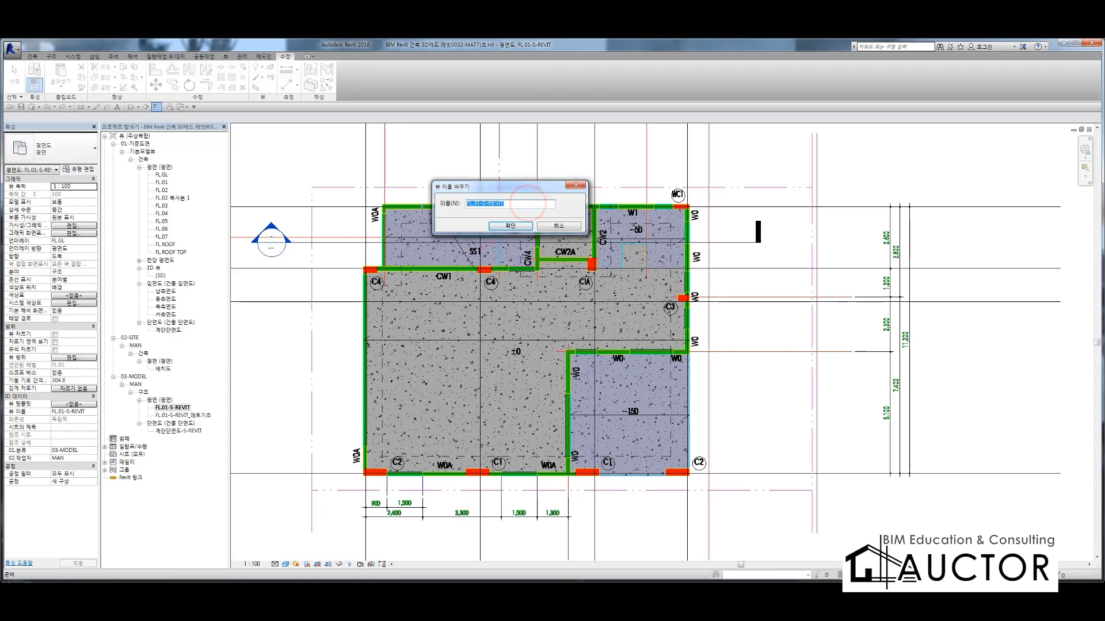
click(558, 226)
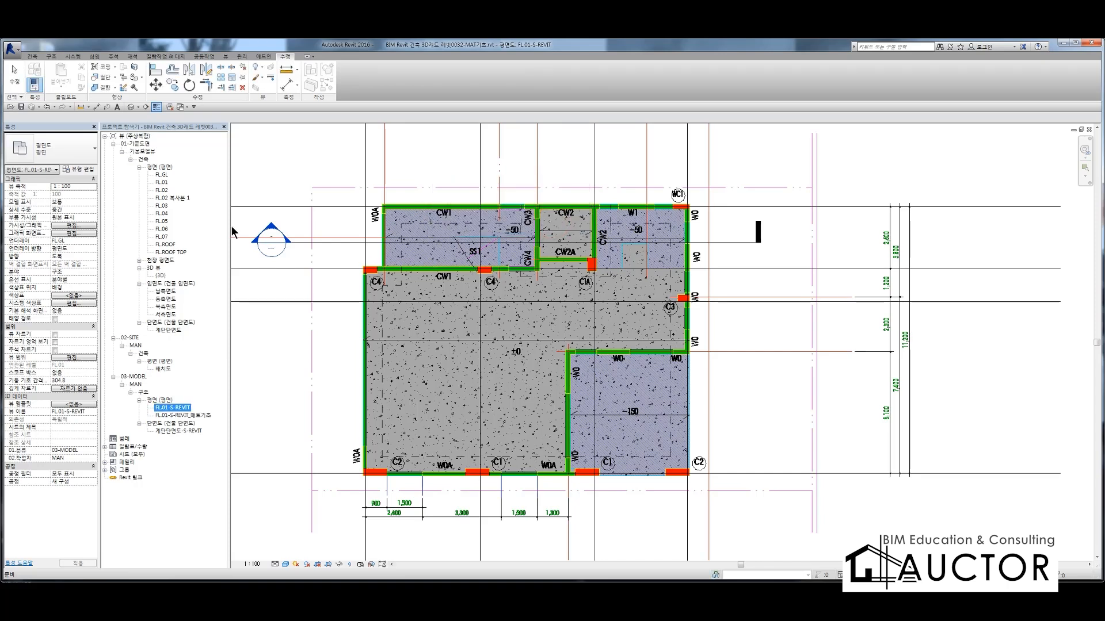
Rename the duplicated FL.02 plan view as FL.02-S-REVIT
right_click(174, 197)
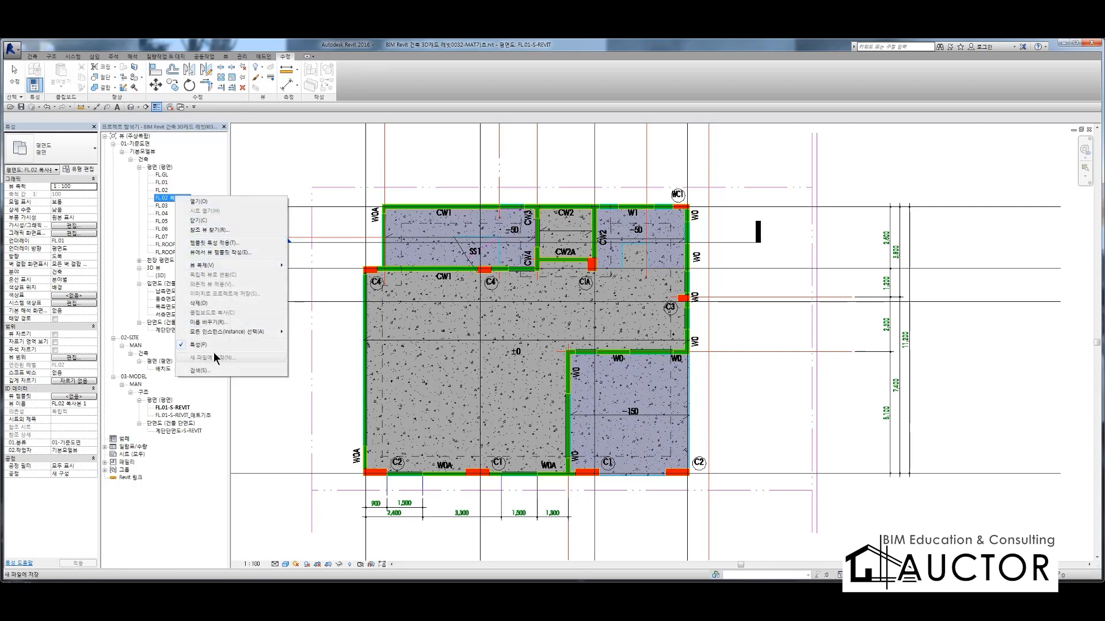
click(210, 324)
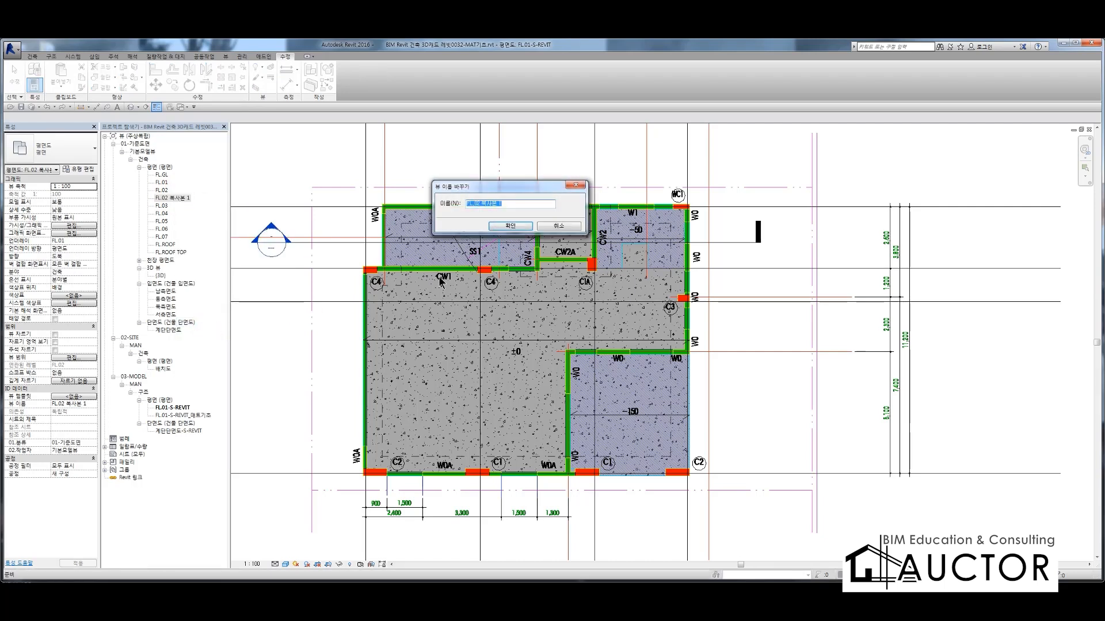
text(FL.01-S-REVIT)
key(BackSpace)
text(2)
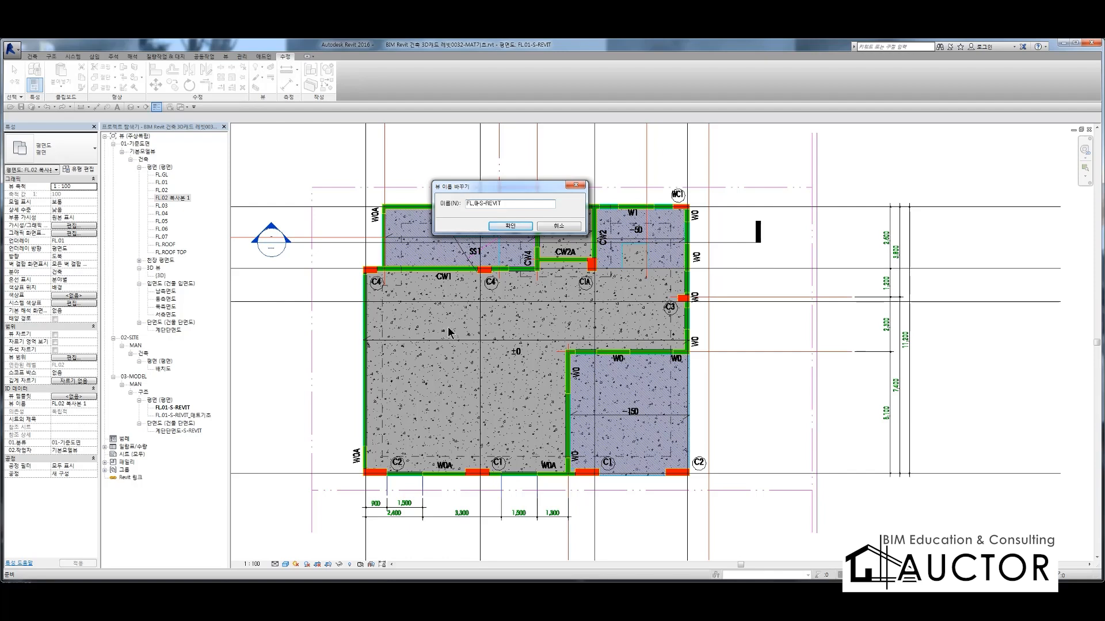
click(512, 227)
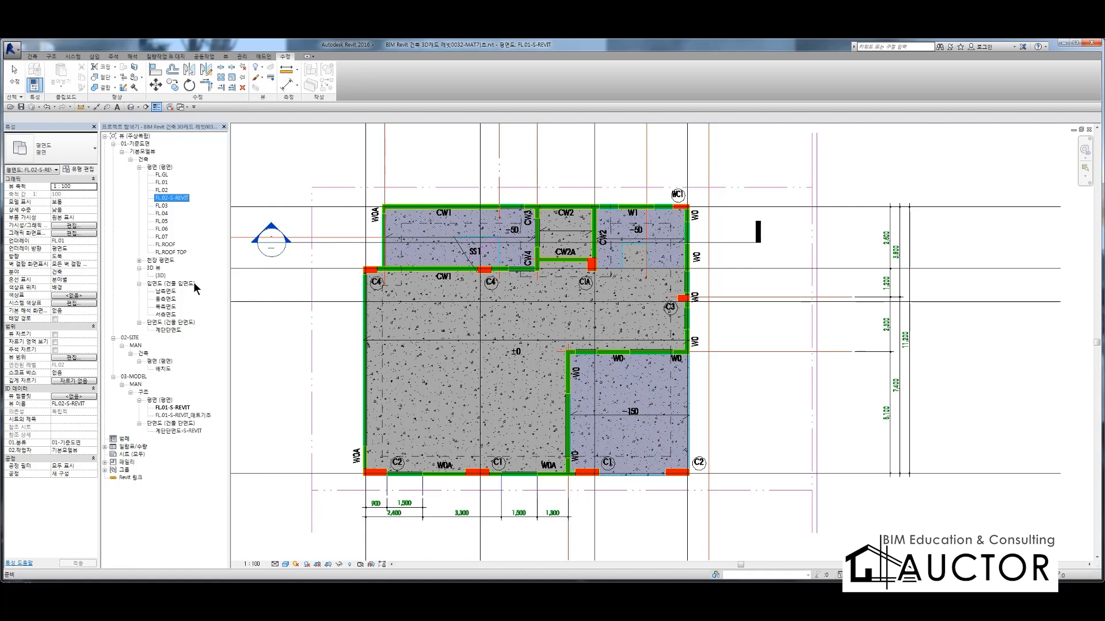
Set the discipline of the FL.02-S-REVIT view to 구조 (Structural)
click(93, 271)
click(94, 271)
click(57, 284)
click(93, 272)
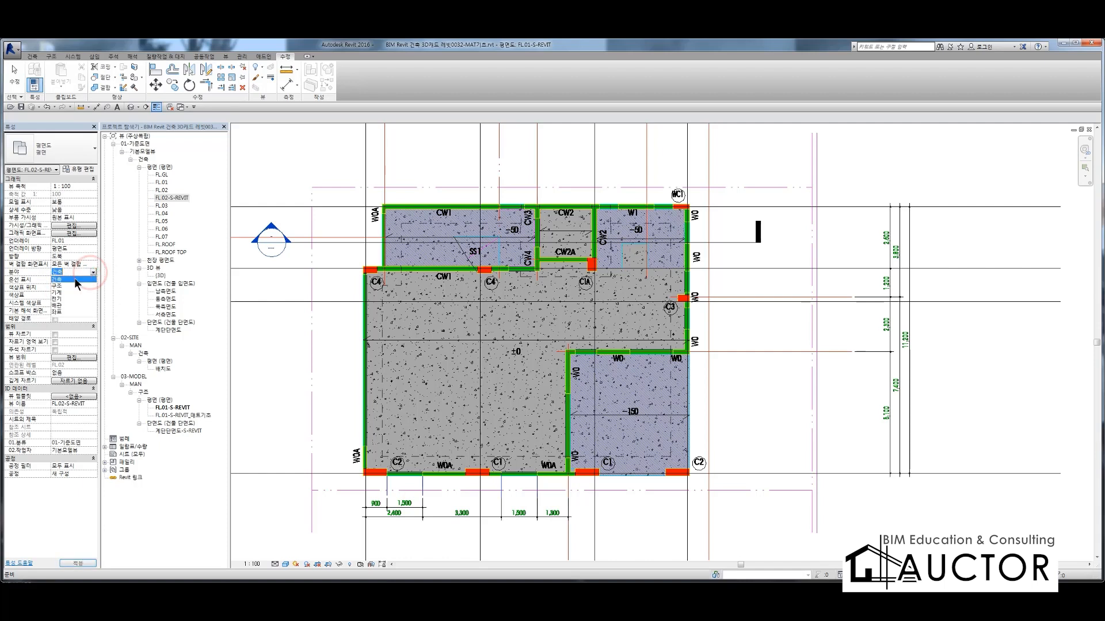
click(60, 286)
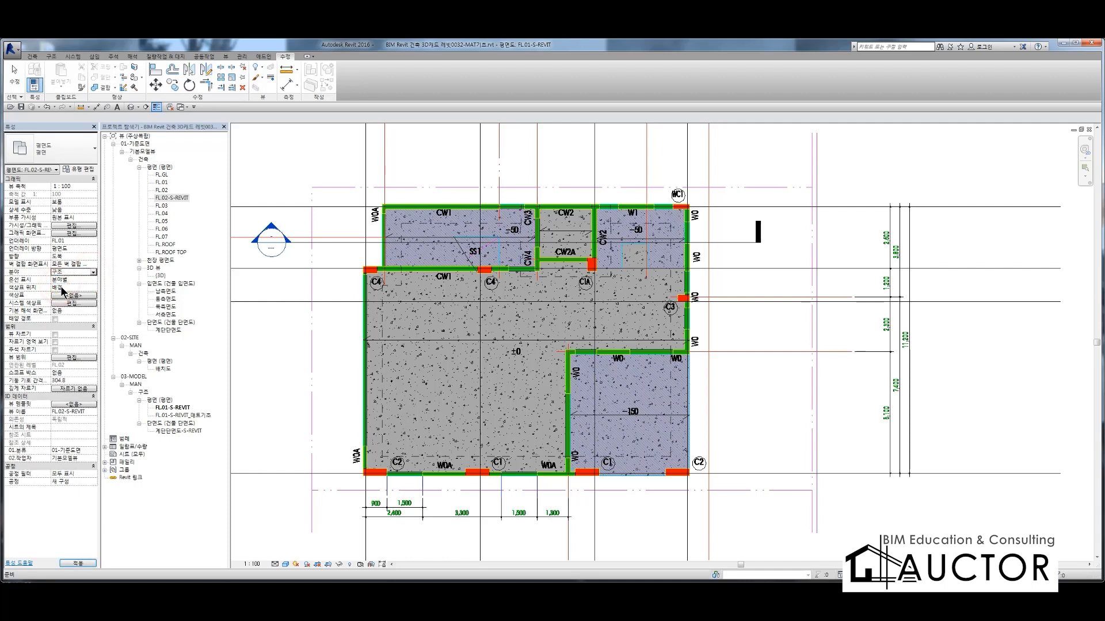
Classify the FL.02-S-REVIT view under 03-MODEL and set its 작업자 (worker) value to MAN
click(81, 450)
click(94, 450)
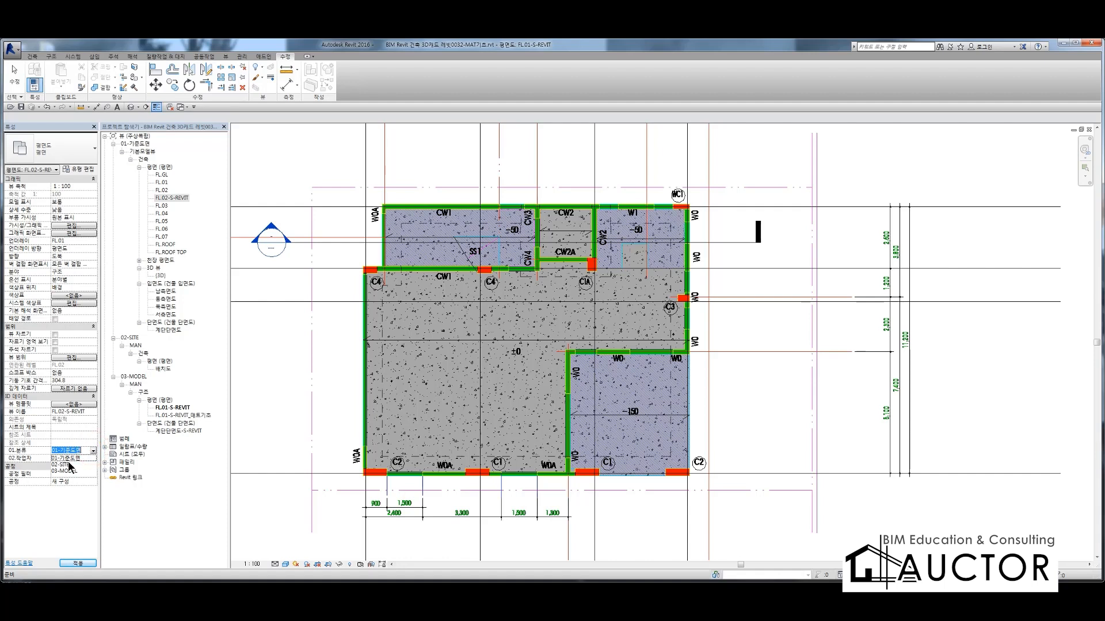
click(65, 472)
click(92, 459)
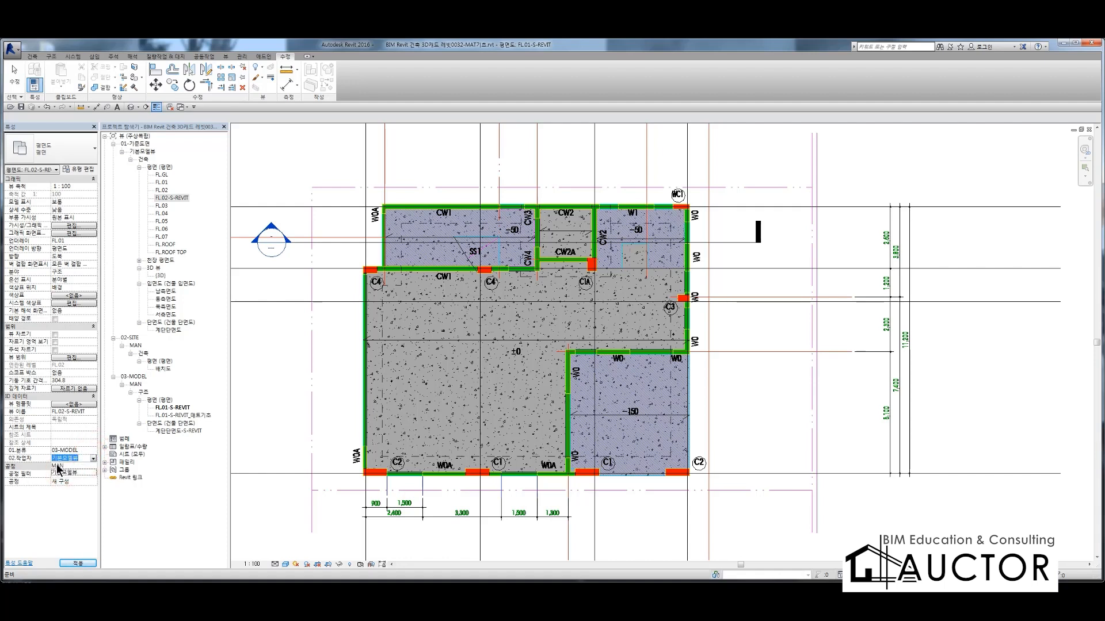
click(57, 466)
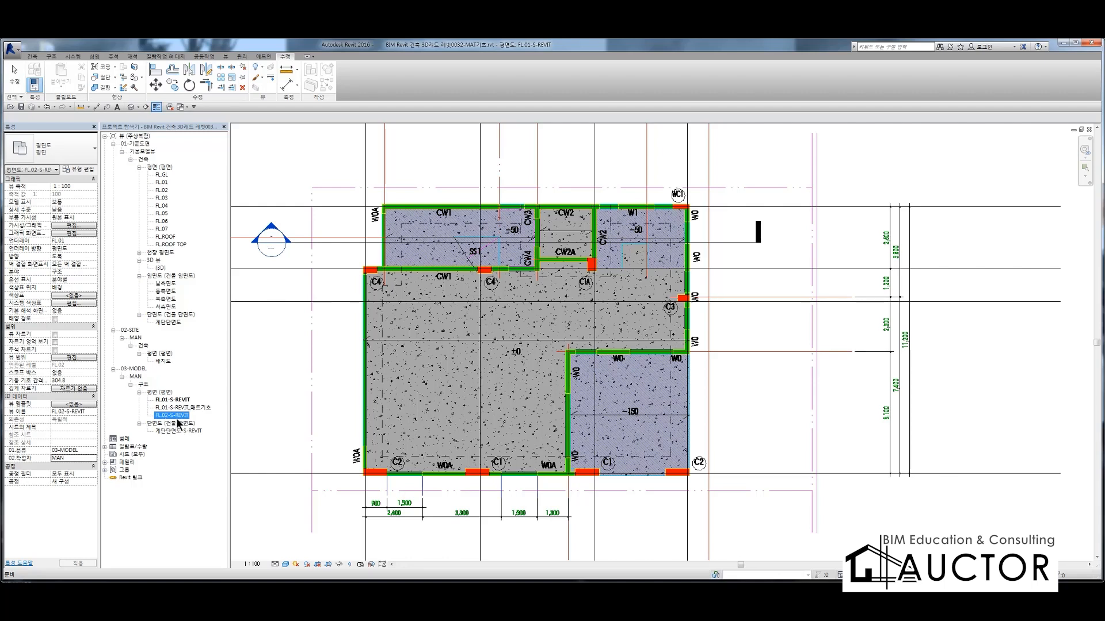
Delete the FL.02-S-REVIT plan view
click(177, 418)
key(Delete)
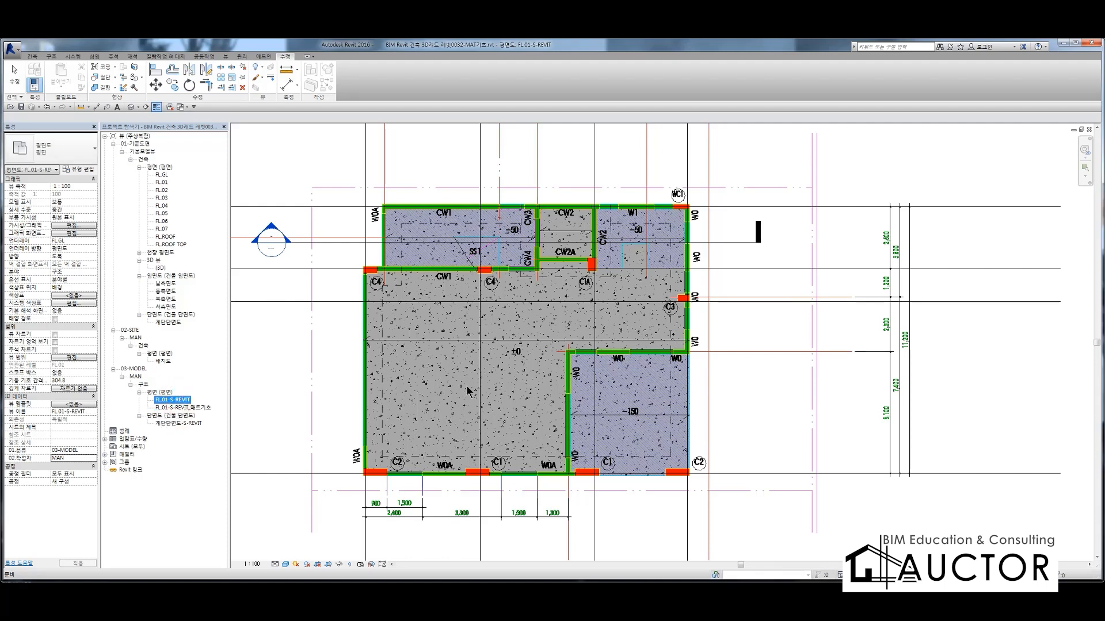
scroll(464, 378, down, 4)
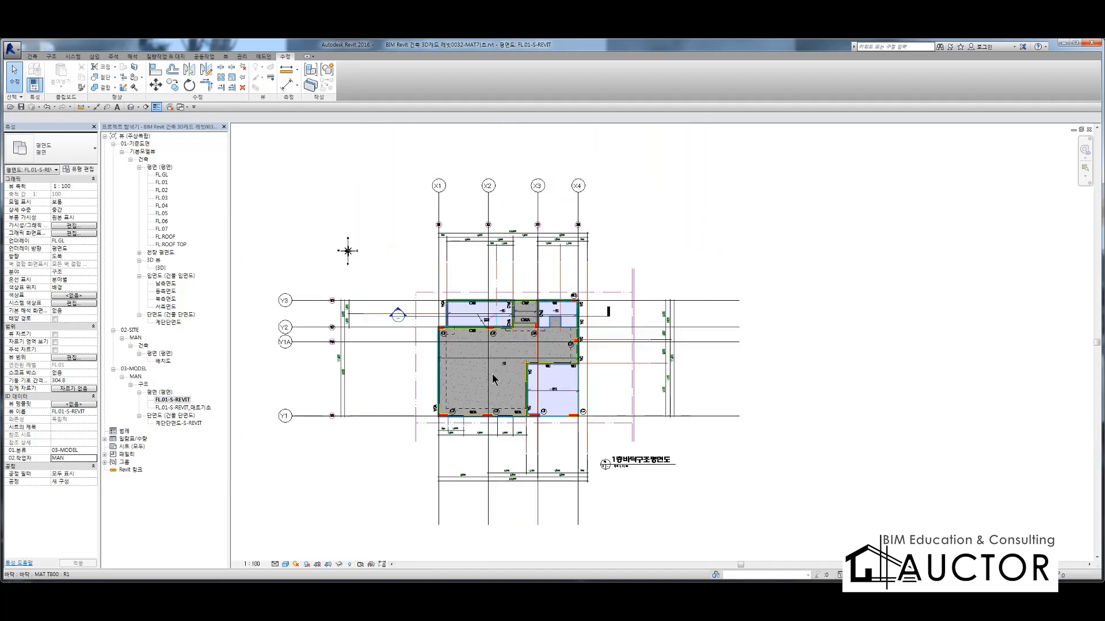
scroll(492, 378, up, 5)
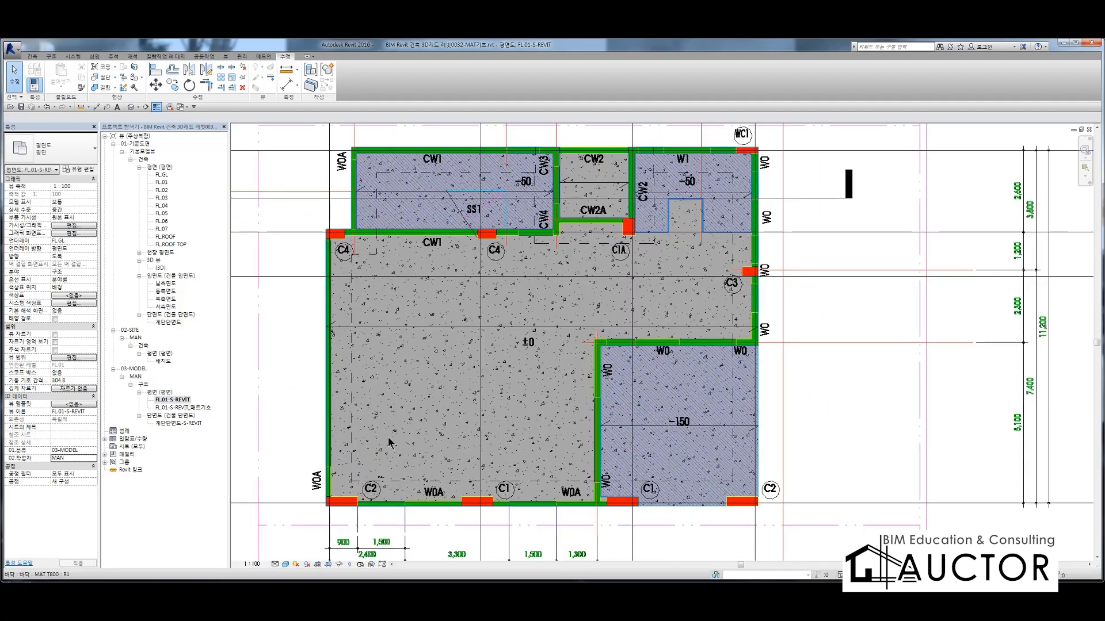
key(ctrl+F12)
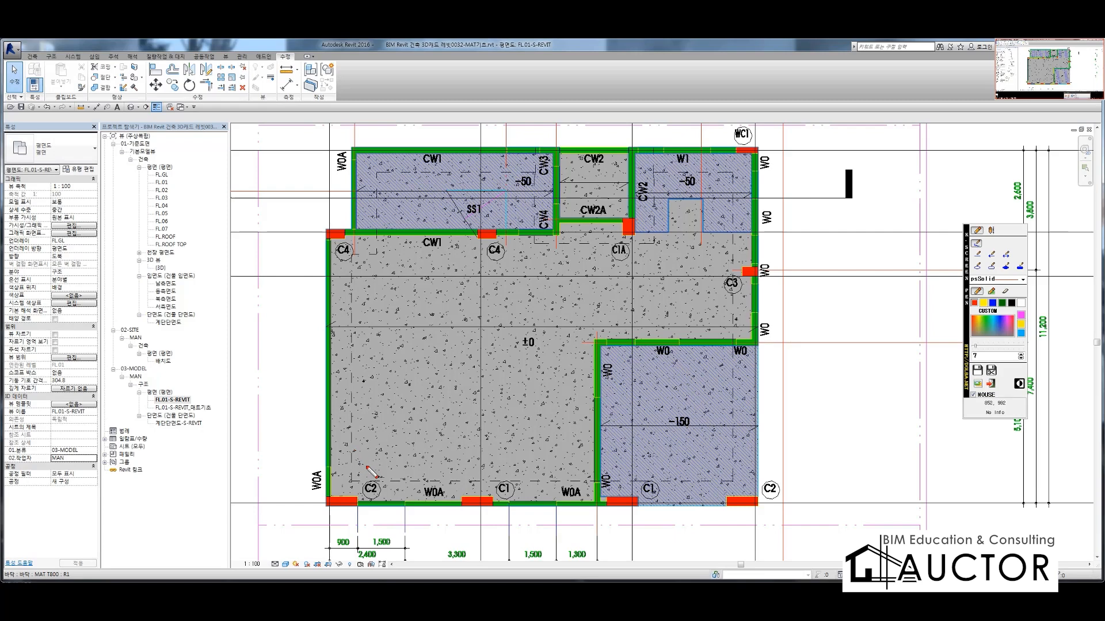
mouse_move(287, 575)
mouse_down()
mouse_move(264, 577)
mouse_move(259, 550)
mouse_move(262, 574)
mouse_move(240, 537)
mouse_move(288, 581)
mouse_up()
mouse_move(463, 502)
mouse_down()
mouse_move(354, 494)
mouse_move(383, 132)
mouse_move(788, 202)
mouse_move(625, 514)
mouse_move(359, 505)
mouse_up()
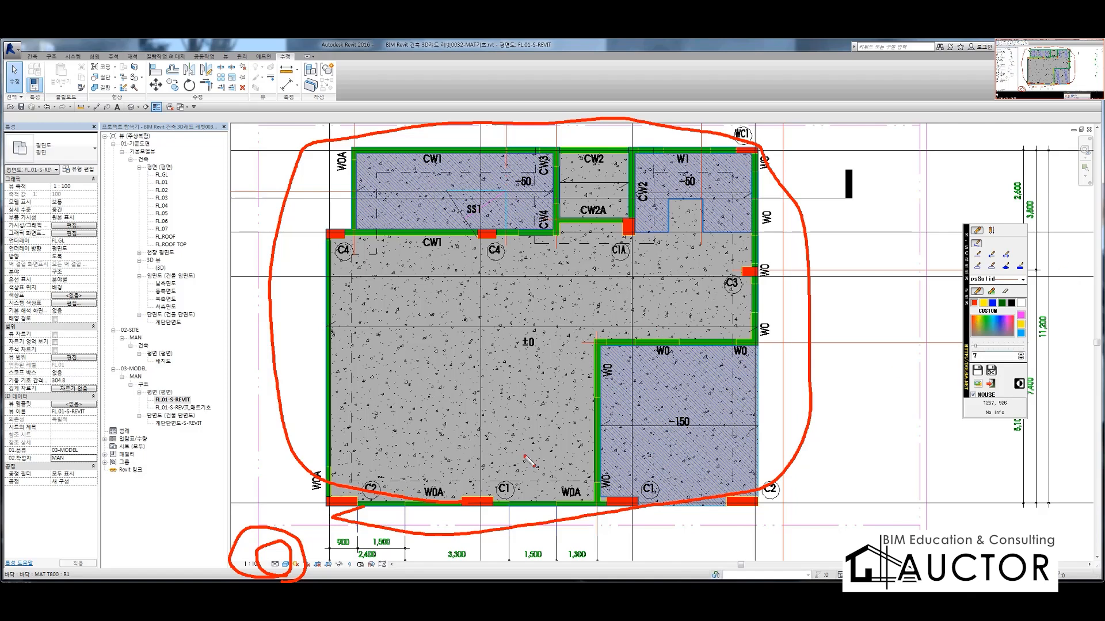
key(Escape)
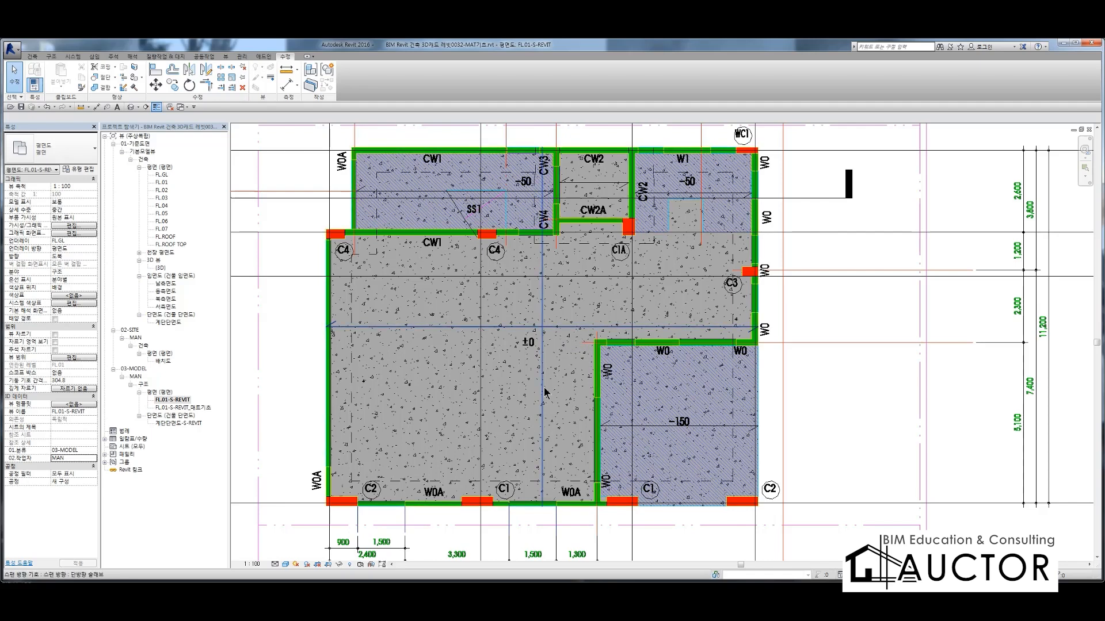
click(295, 387)
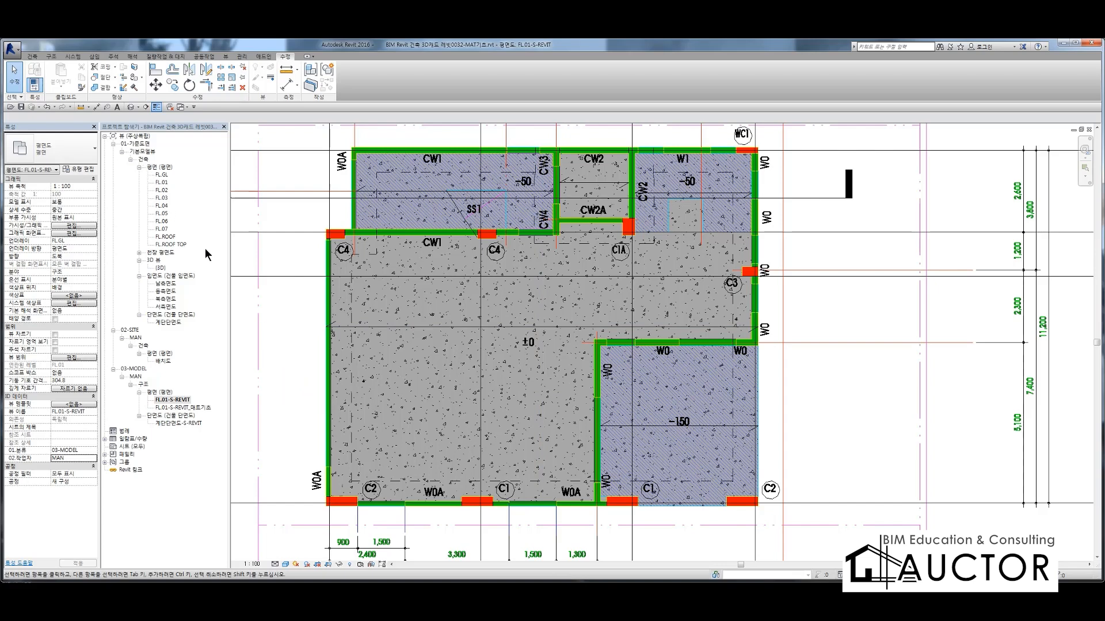
key(F9)
mouse_move(4, 415)
mouse_down()
mouse_move(116, 414)
mouse_move(57, 390)
mouse_move(7, 397)
mouse_move(31, 424)
mouse_move(72, 426)
mouse_move(60, 396)
mouse_move(92, 423)
mouse_up()
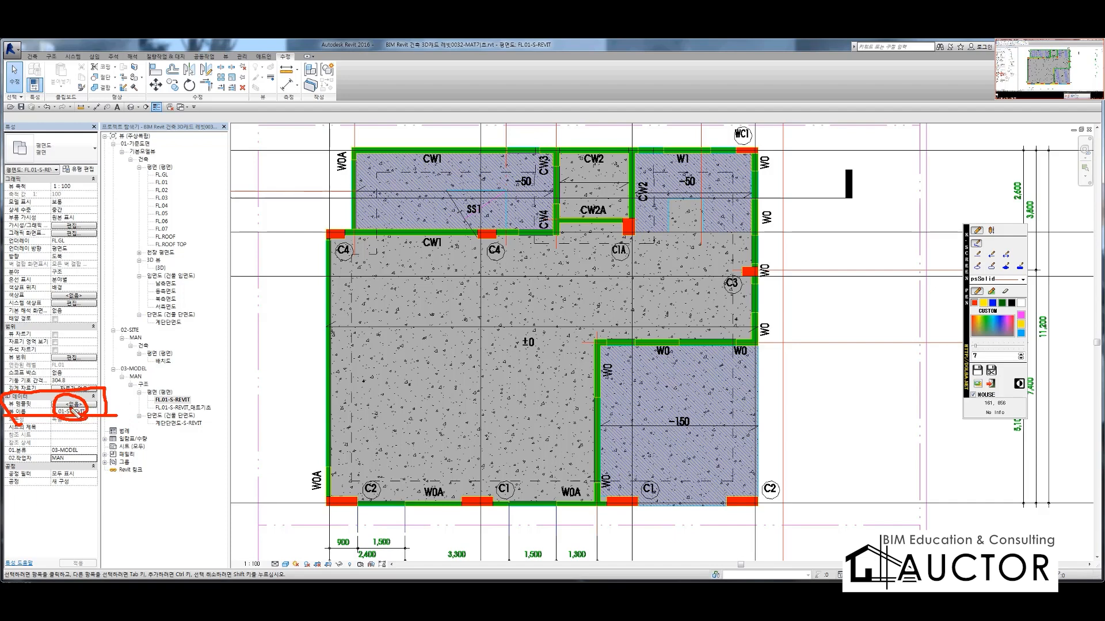
key(Escape)
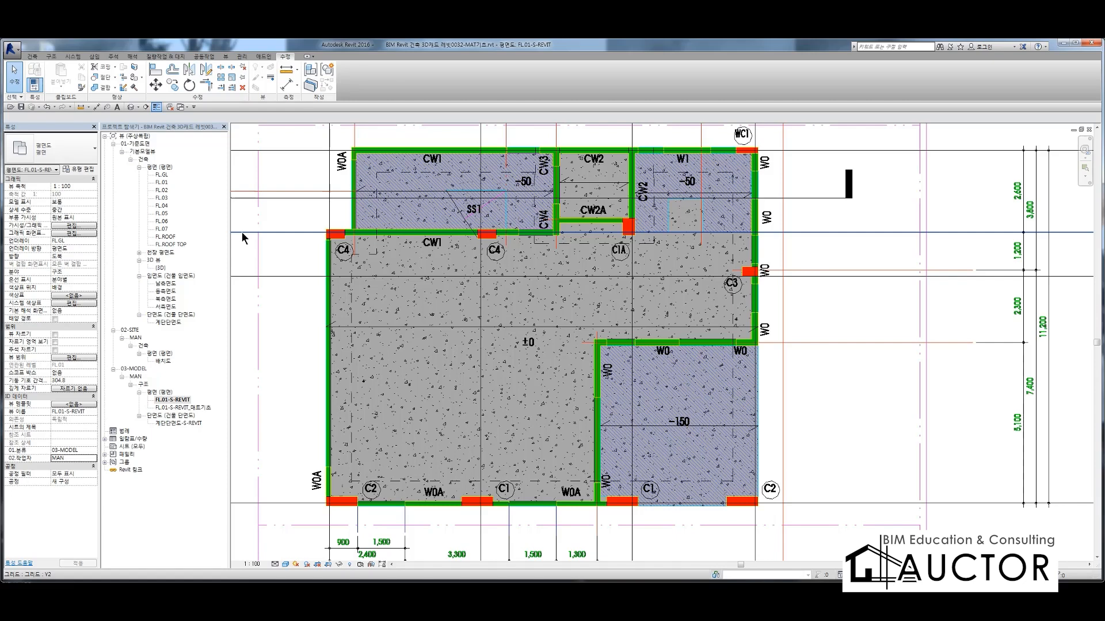
Create a view template named BIM-구조평면작업 from the current FL.01-S-REVIT view and enlarge the template dialog to show all its properties
click(224, 58)
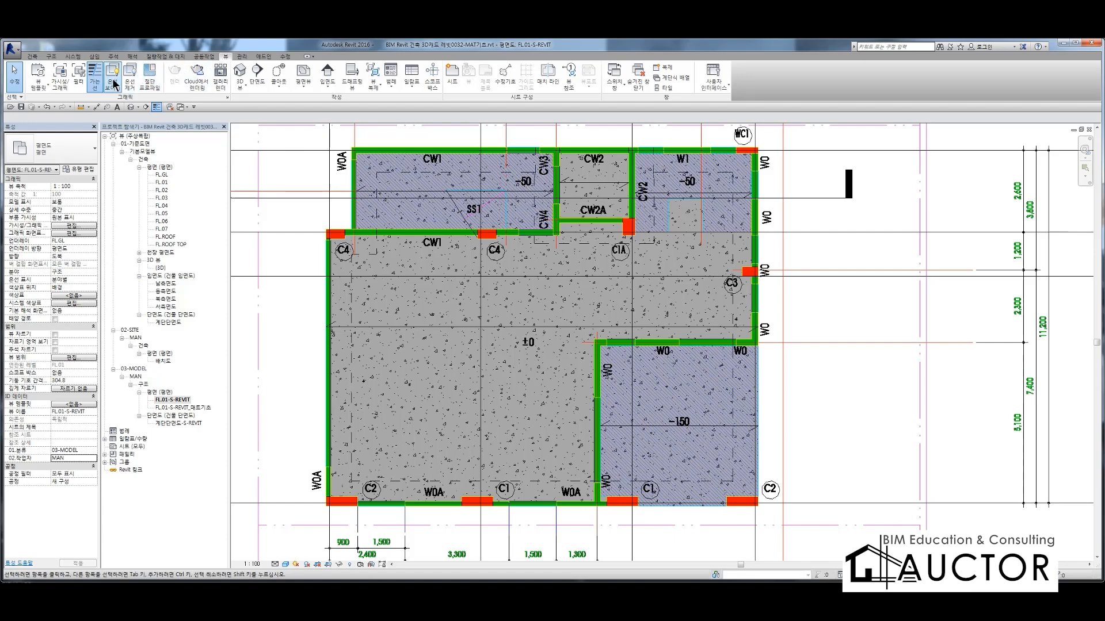
click(45, 88)
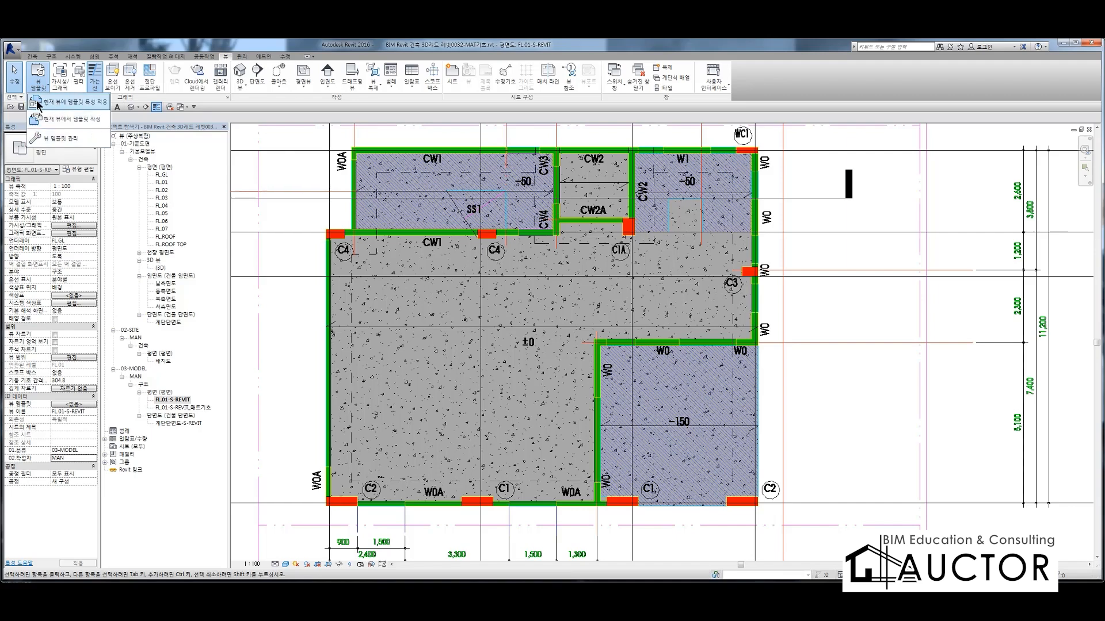
click(54, 121)
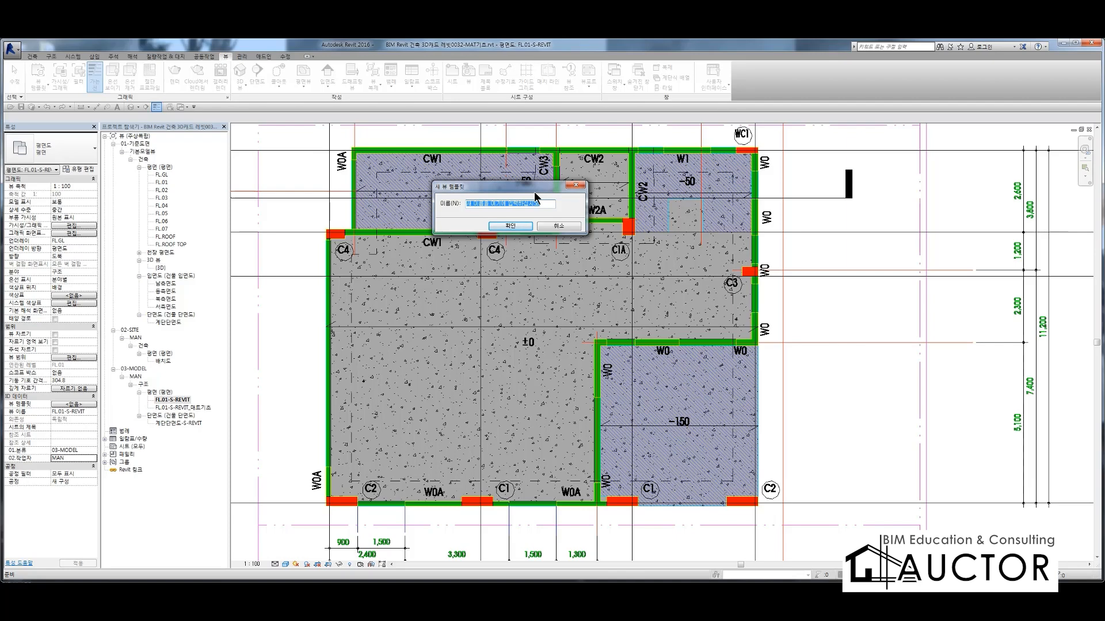
text(BIM)
text(면작업)
click(500, 226)
drag(496, 223, 374, 114)
drag(591, 295, 601, 458)
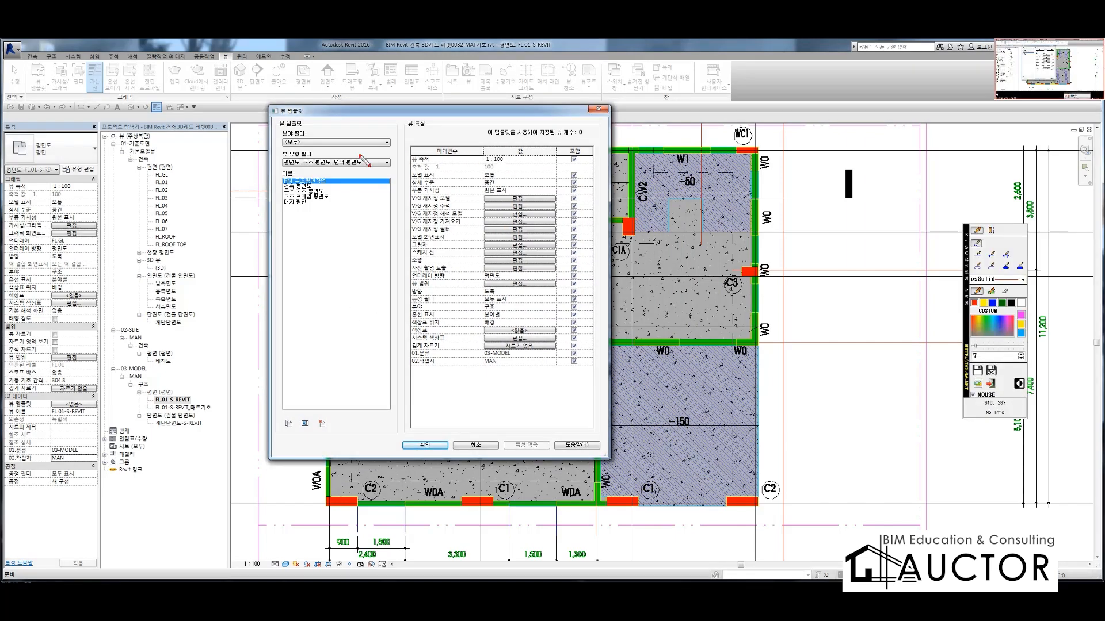
mouse_move(294, 168)
mouse_down()
mouse_move(297, 196)
mouse_move(397, 188)
mouse_move(281, 172)
mouse_up()
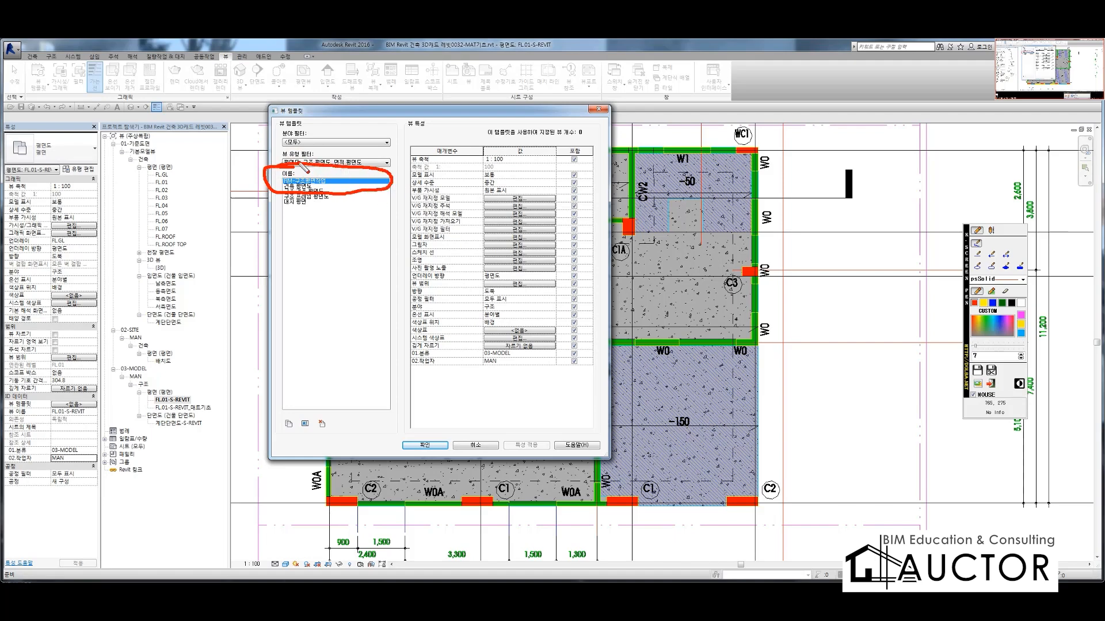
mouse_move(401, 137)
mouse_down()
mouse_move(588, 138)
mouse_move(606, 339)
mouse_move(406, 382)
mouse_move(376, 114)
mouse_up()
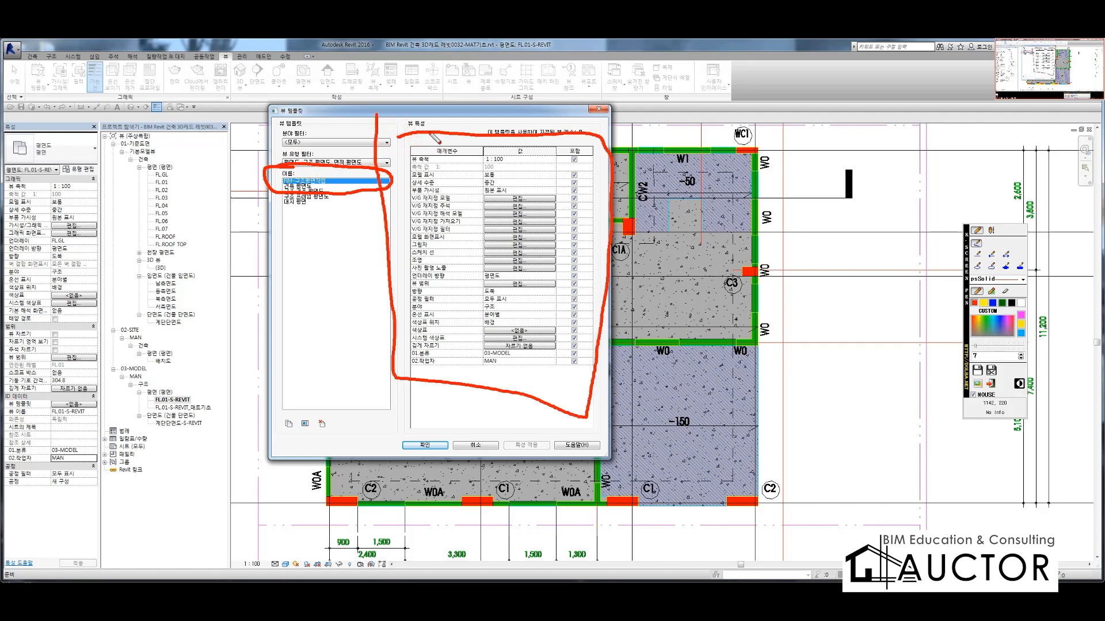
key(Escape)
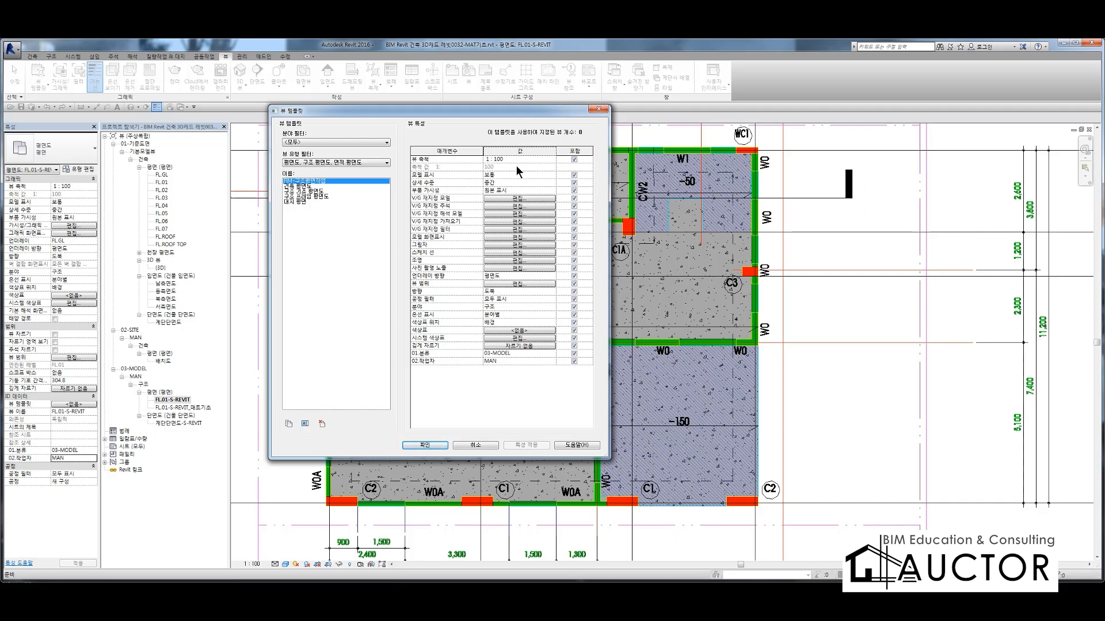
middle_click(594, 147)
mouse_move(593, 145)
mouse_down()
mouse_move(548, 154)
mouse_move(567, 377)
mouse_up()
mouse_move(602, 331)
mouse_down()
mouse_move(596, 144)
mouse_move(611, 168)
mouse_move(639, 125)
mouse_up()
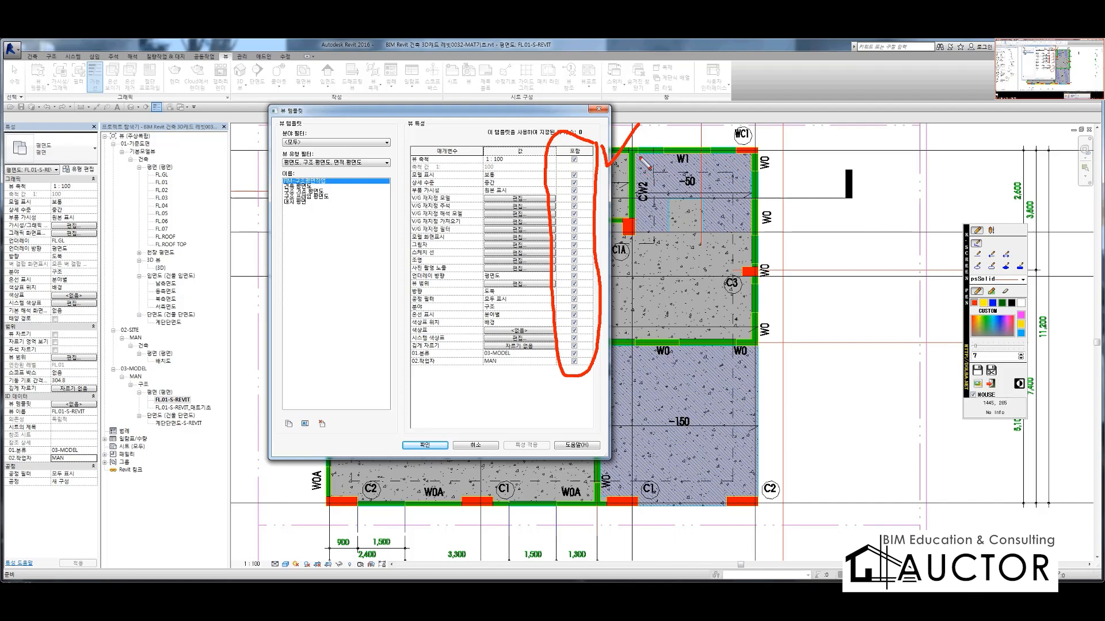
drag(410, 167, 610, 167)
mouse_move(263, 570)
mouse_down()
mouse_move(285, 544)
mouse_move(270, 515)
mouse_move(253, 511)
mouse_move(332, 543)
mouse_up()
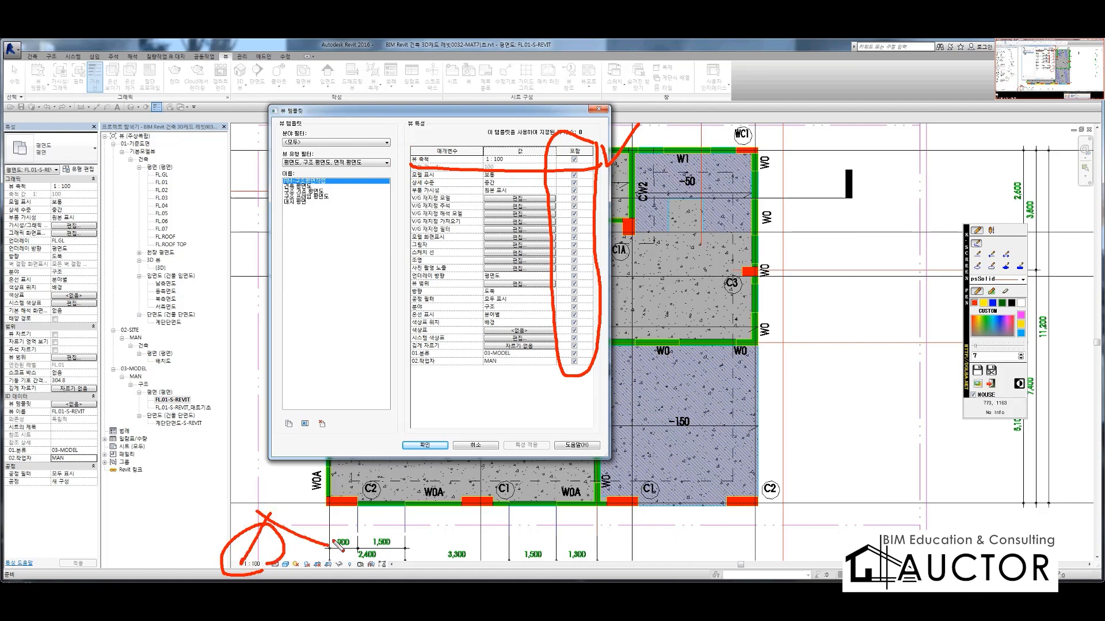
mouse_move(598, 144)
mouse_down()
mouse_move(605, 138)
mouse_move(553, 337)
mouse_move(580, 378)
mouse_move(598, 288)
mouse_move(592, 154)
mouse_up()
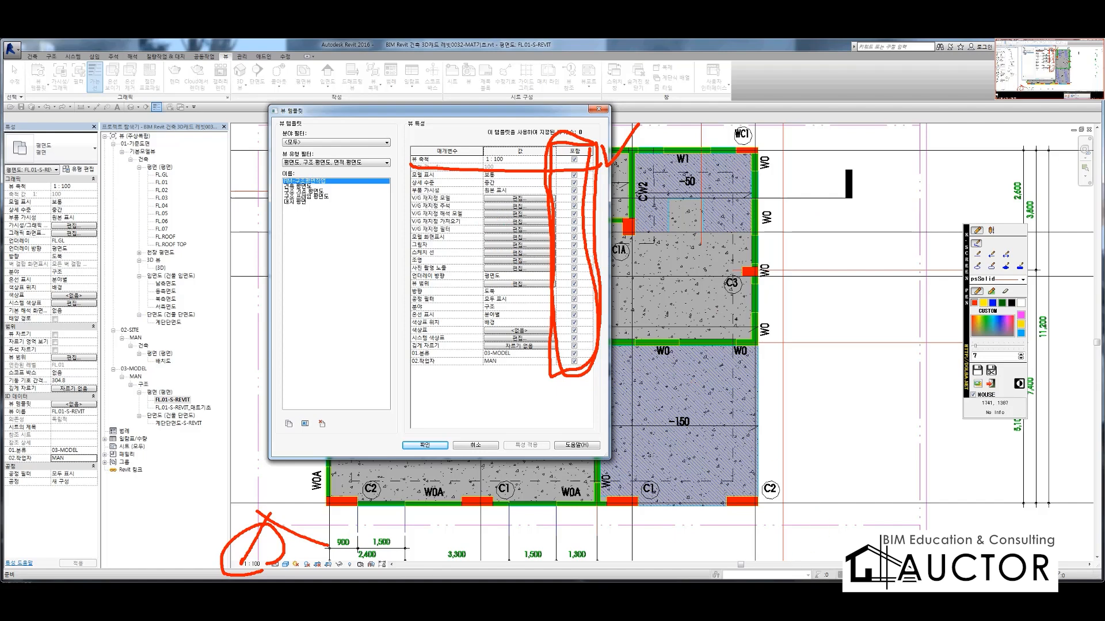
key(Escape)
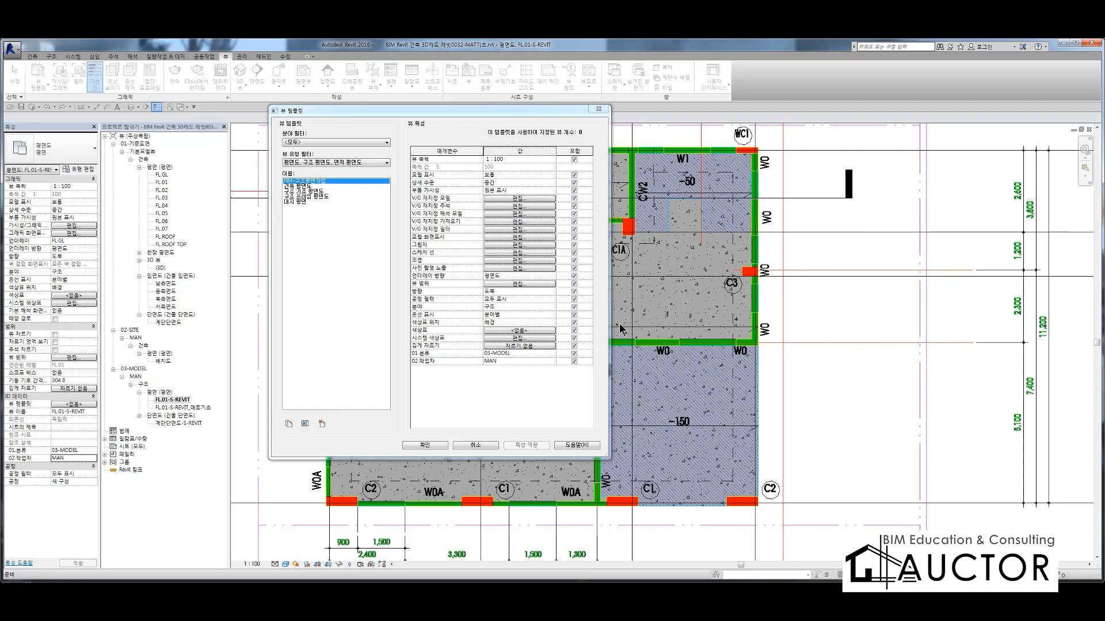
key(F12)
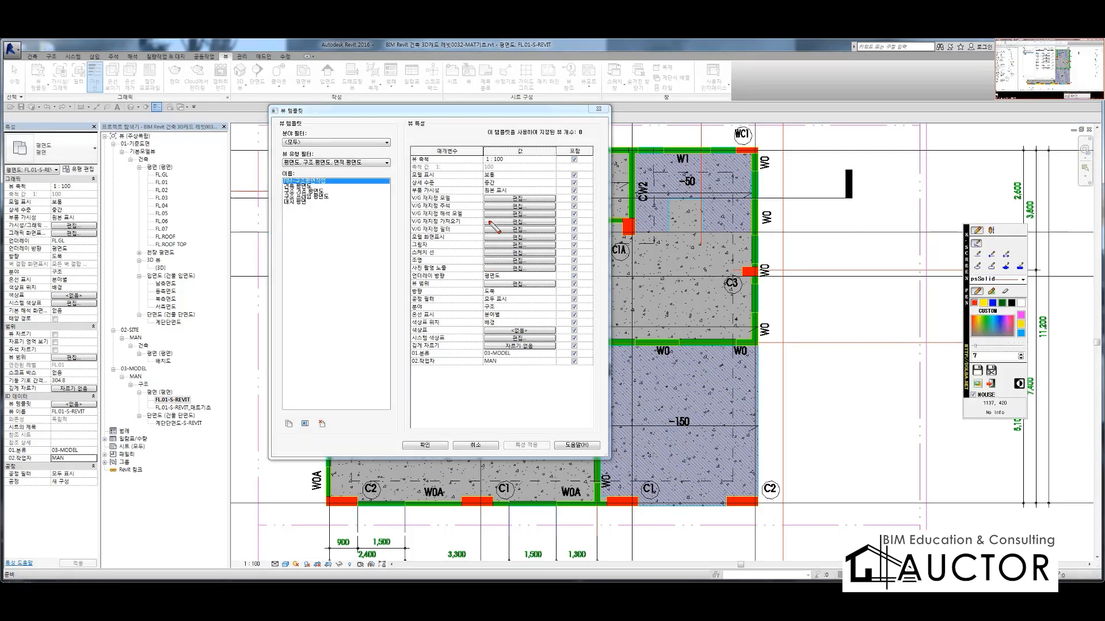
drag(268, 222, 210, 281)
mouse_move(241, 256)
mouse_down()
mouse_move(265, 270)
mouse_move(293, 253)
mouse_up()
mouse_move(295, 226)
mouse_down()
mouse_move(292, 276)
mouse_move(325, 303)
mouse_up()
mouse_move(436, 256)
mouse_down()
mouse_move(701, 256)
mouse_move(633, 286)
mouse_up()
drag(478, 235, 538, 305)
drag(825, 204, 748, 302)
mouse_move(743, 211)
mouse_down()
mouse_move(876, 341)
mouse_move(251, 339)
mouse_up()
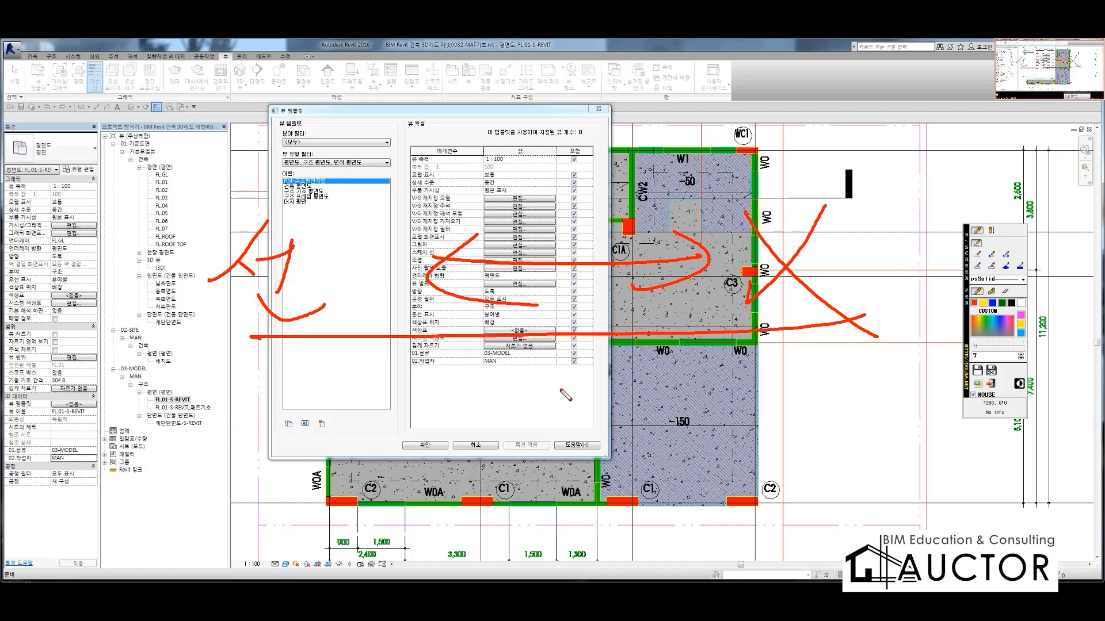
drag(790, 412, 799, 344)
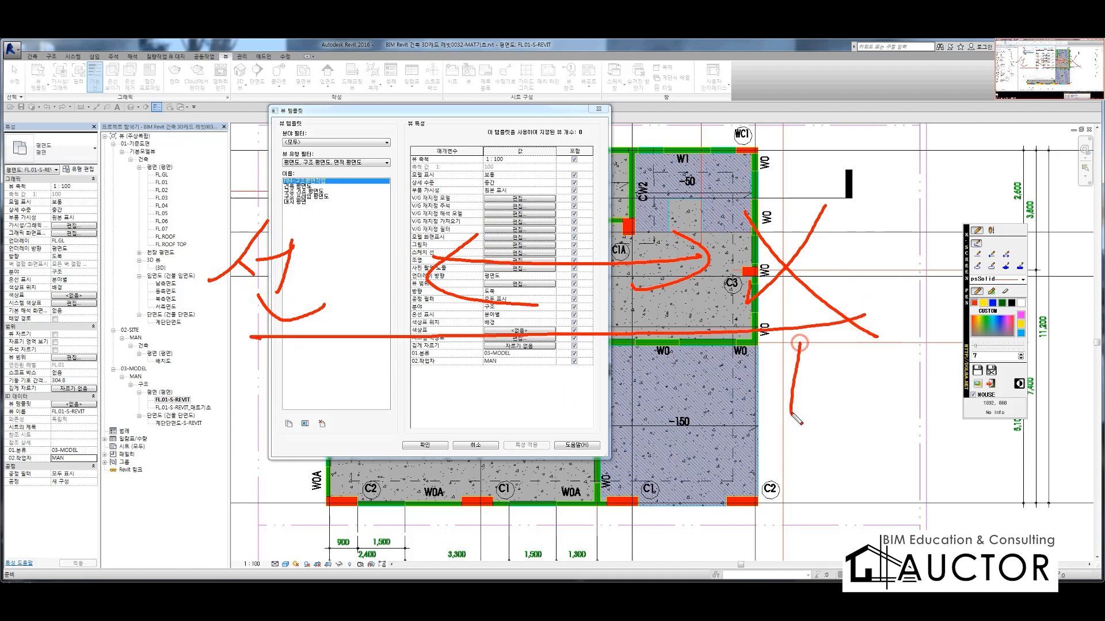
key(Escape)
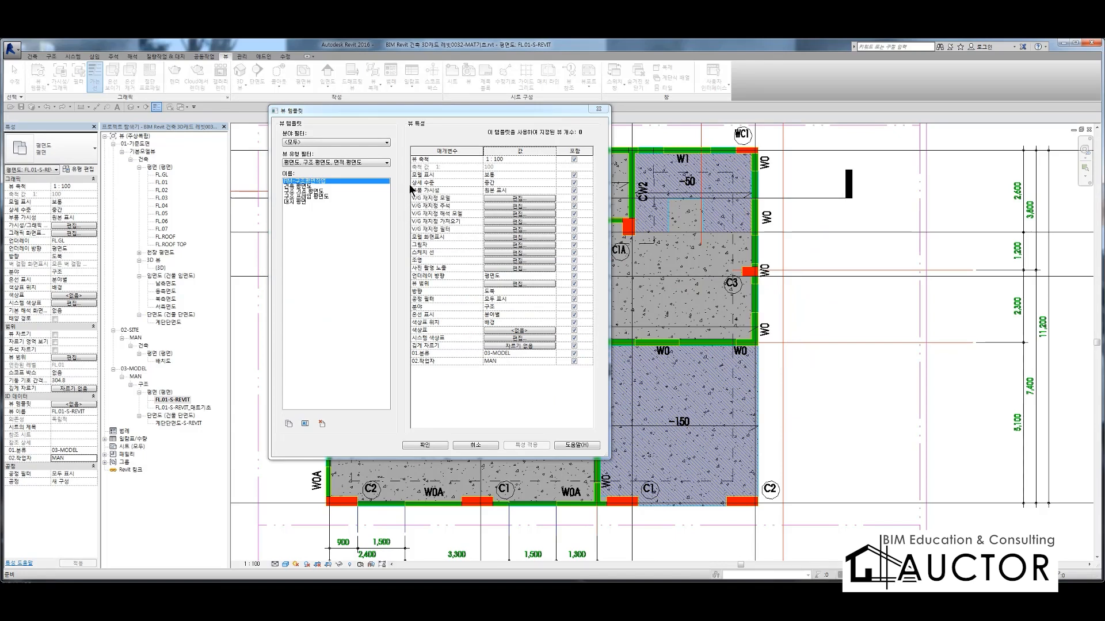
key(F9)
drag(409, 164, 600, 164)
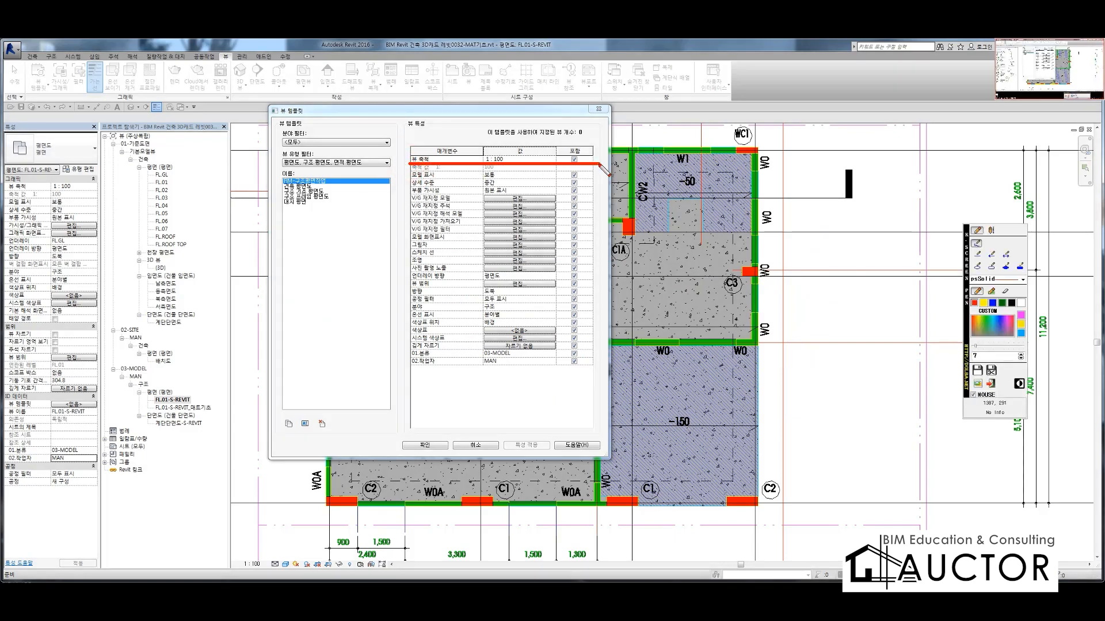
mouse_move(428, 169)
mouse_down()
mouse_move(404, 154)
mouse_move(592, 155)
mouse_move(598, 196)
mouse_up()
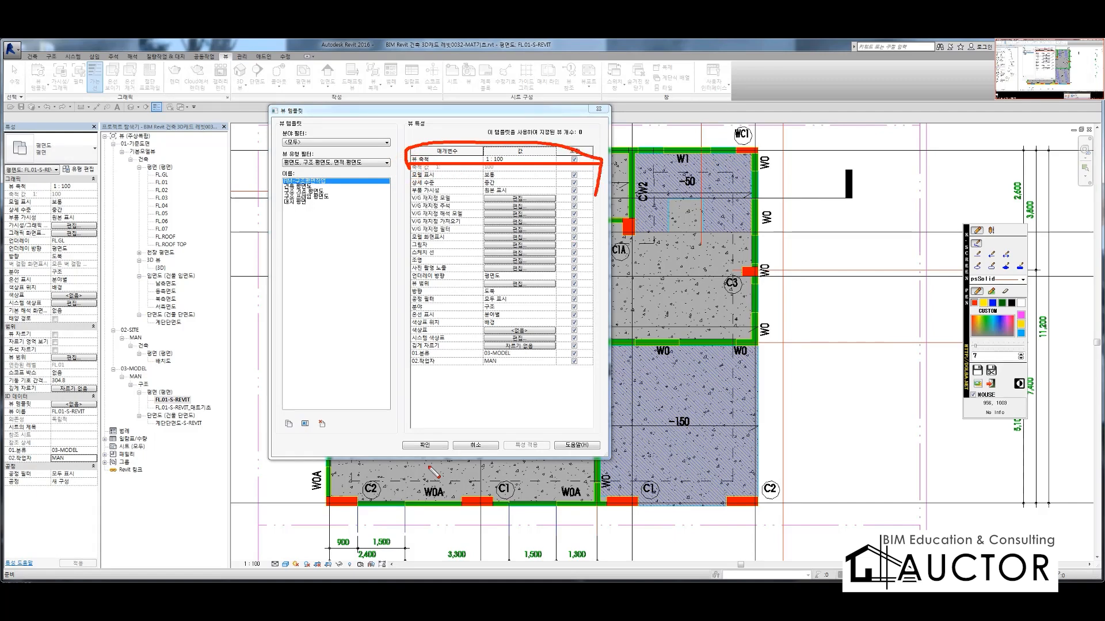
mouse_move(274, 567)
mouse_down()
mouse_move(233, 575)
mouse_move(253, 556)
mouse_move(267, 563)
mouse_up()
mouse_move(405, 153)
mouse_down()
mouse_move(371, 204)
mouse_move(248, 520)
mouse_move(238, 547)
mouse_move(253, 551)
mouse_up()
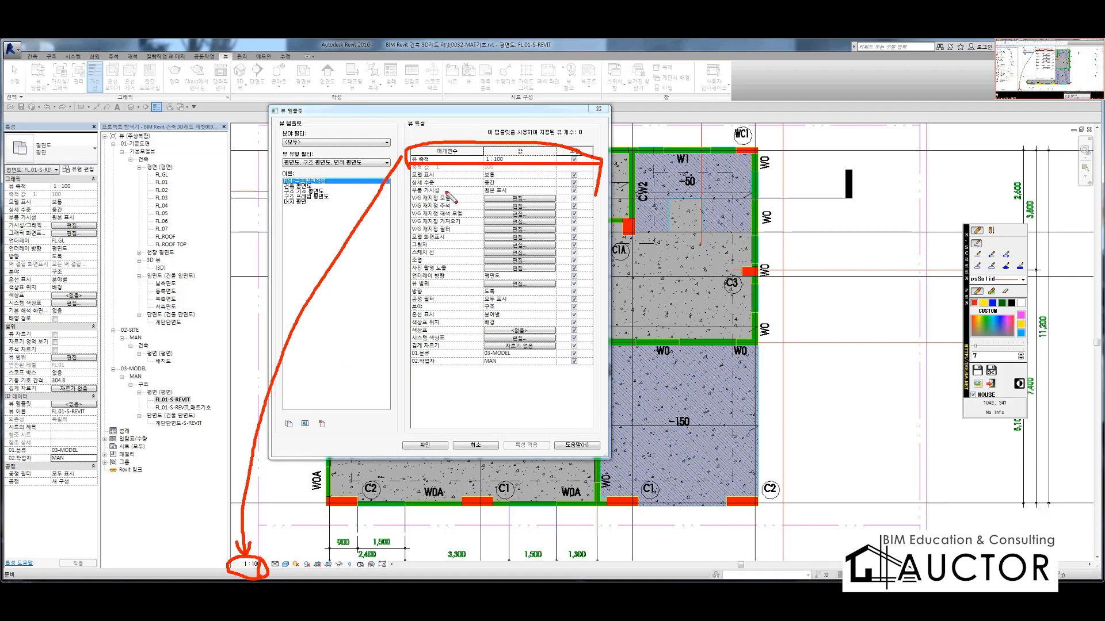
key(Escape)
Check the 모델 표시 (model display) property of the new view template and choose 중간 as its 상세 수준 (detail level)
click(513, 175)
click(551, 174)
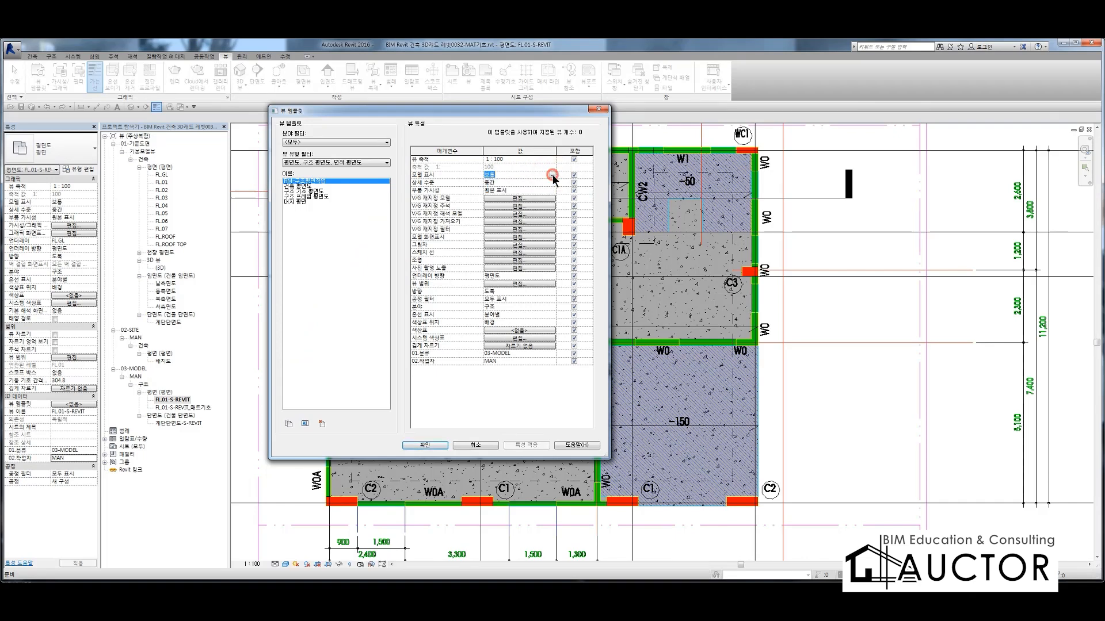
click(552, 182)
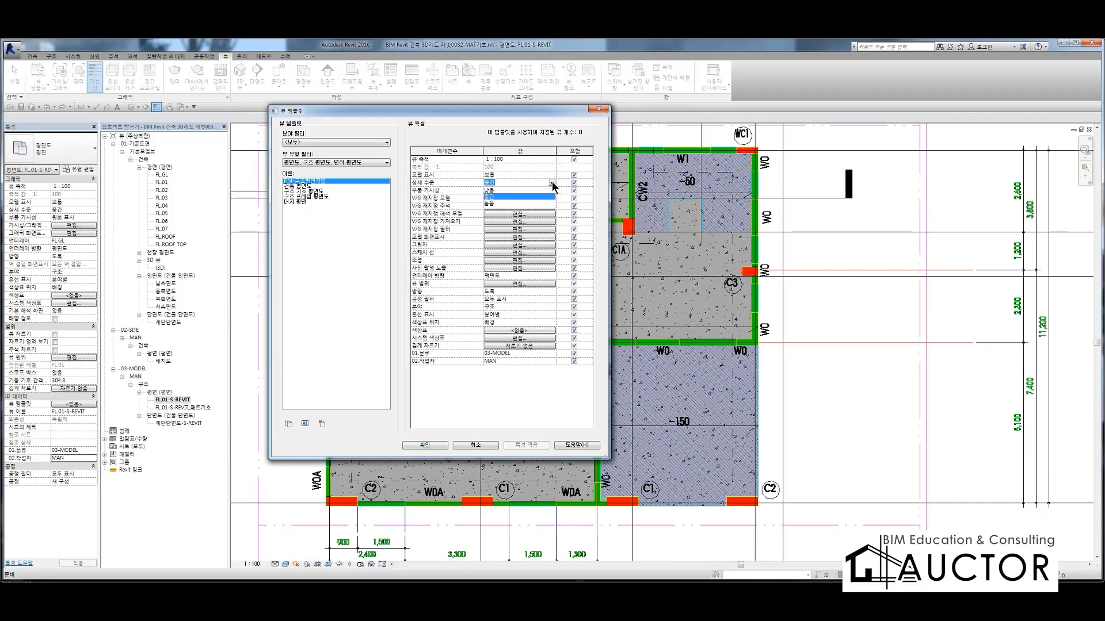
click(552, 182)
click(552, 183)
click(489, 196)
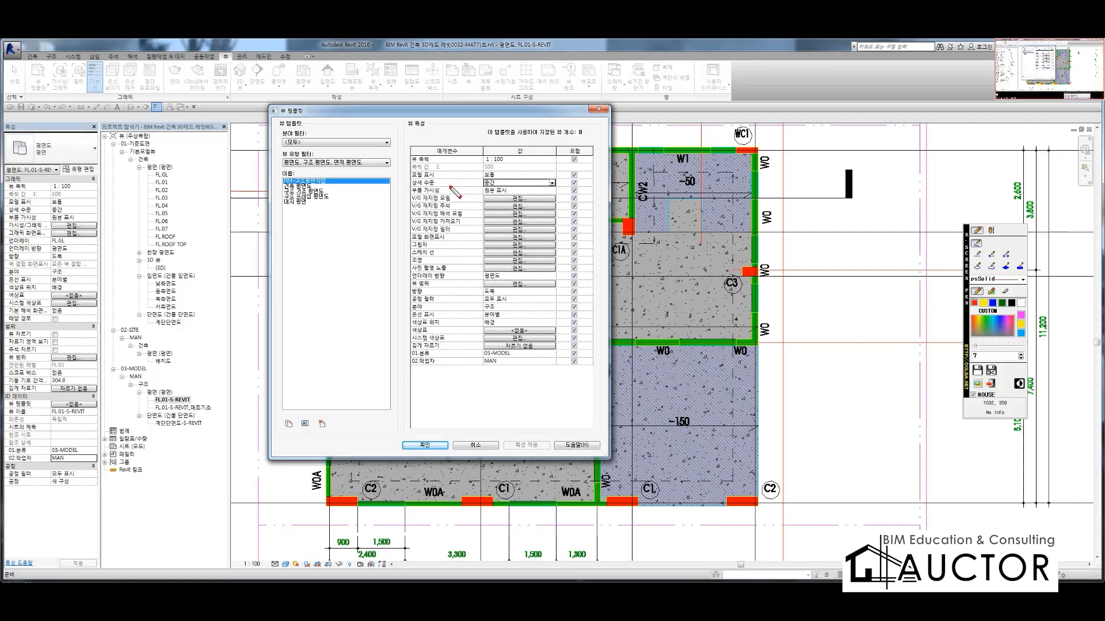
drag(410, 189, 600, 188)
mouse_move(410, 188)
mouse_down()
mouse_move(275, 473)
mouse_move(275, 561)
mouse_move(287, 544)
mouse_move(262, 561)
mouse_move(288, 555)
mouse_up()
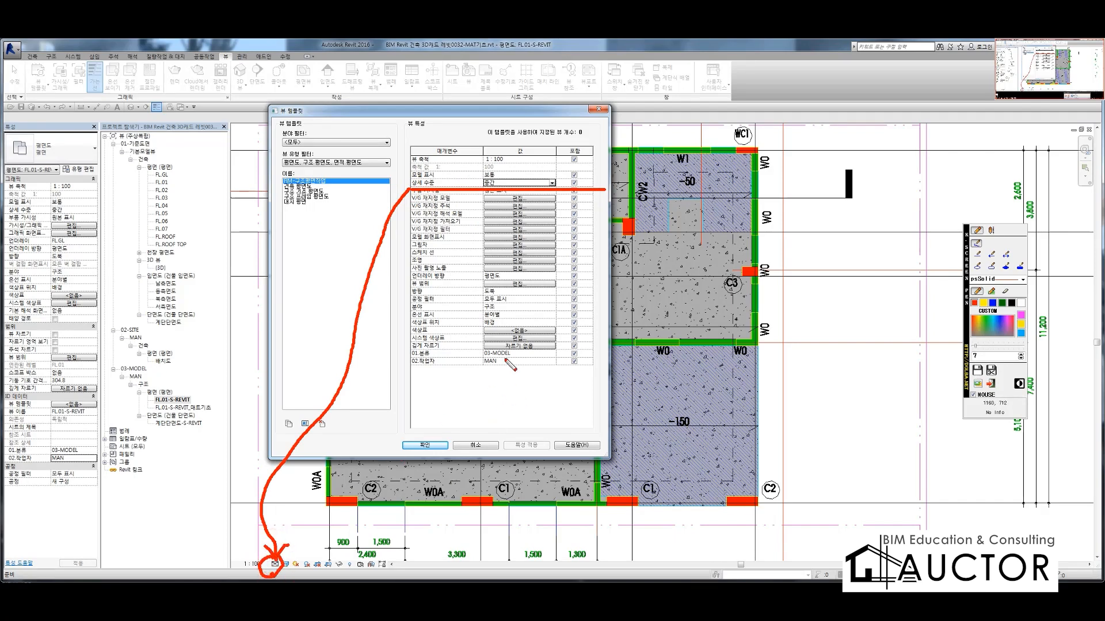
key(Escape)
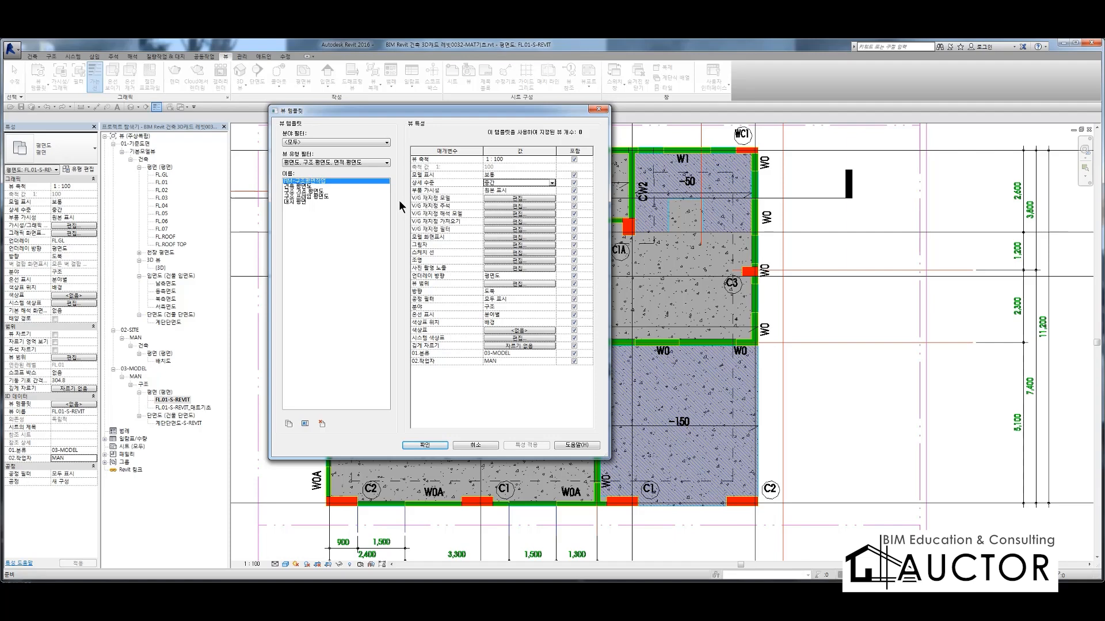
Open the template's V/G model overrides and examine the cut pattern settings of the structural column and wall categories
click(495, 196)
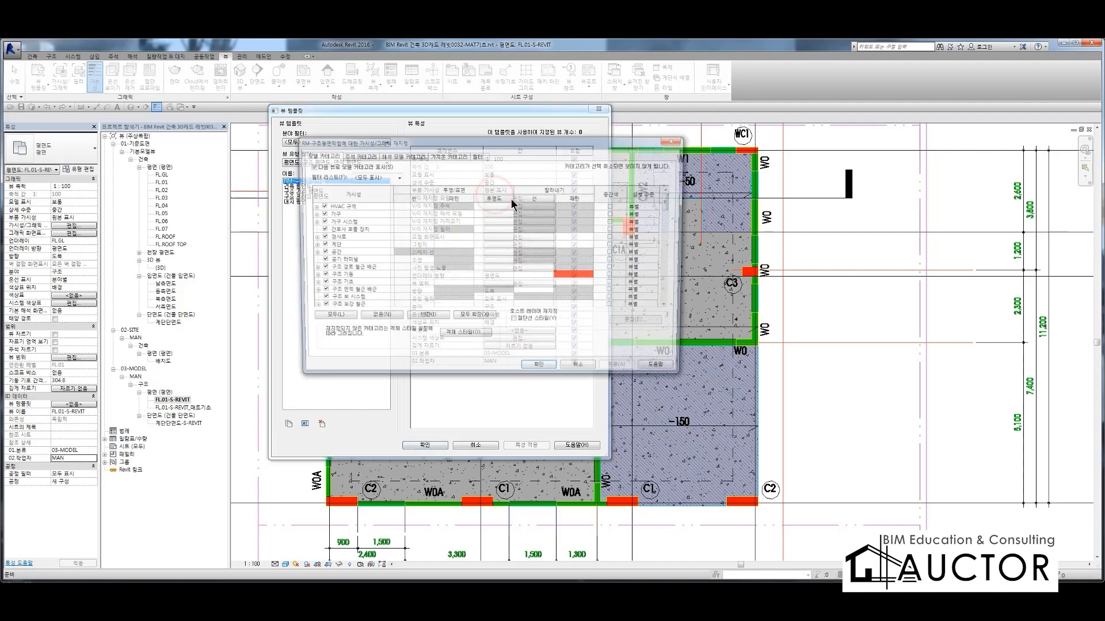
scroll(492, 247, down, 10)
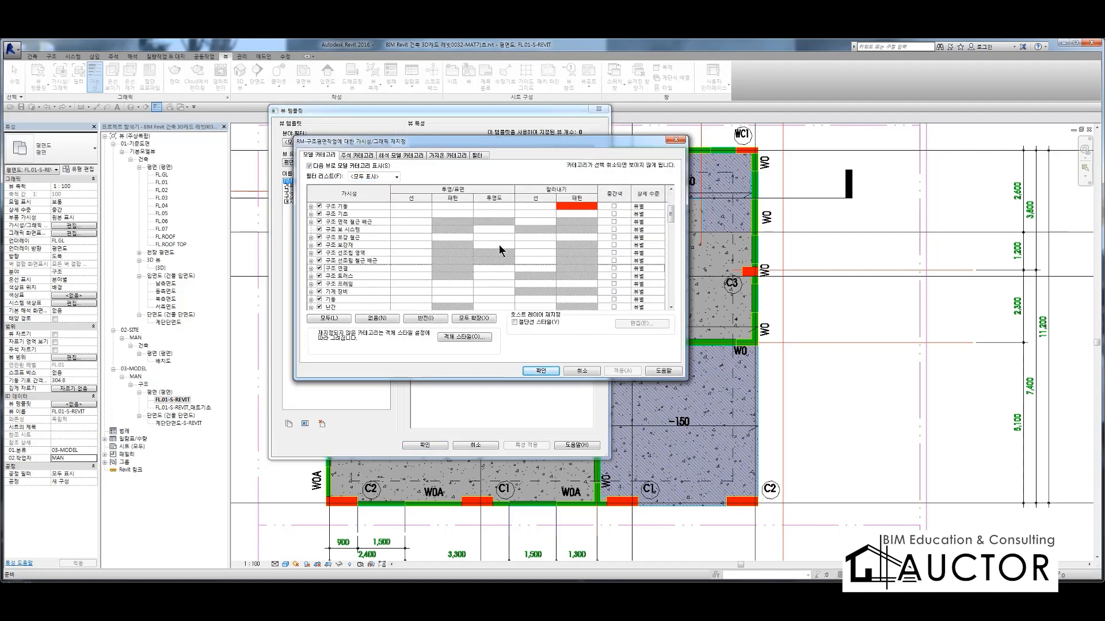
scroll(506, 240, down, 3)
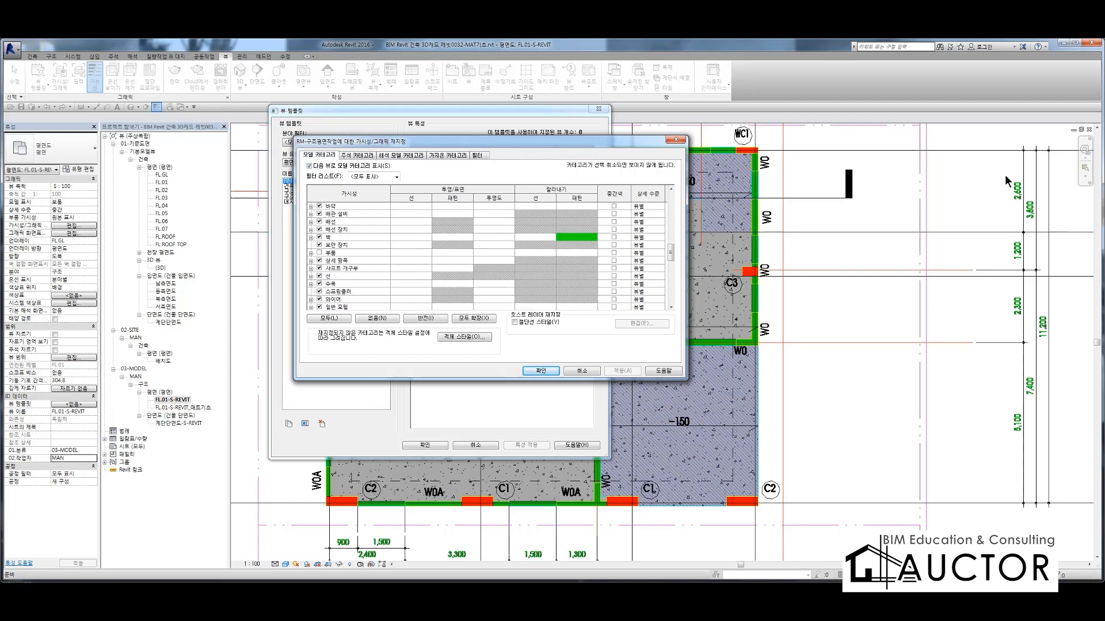
scroll(469, 246, down, 1)
scroll(484, 242, up, 3)
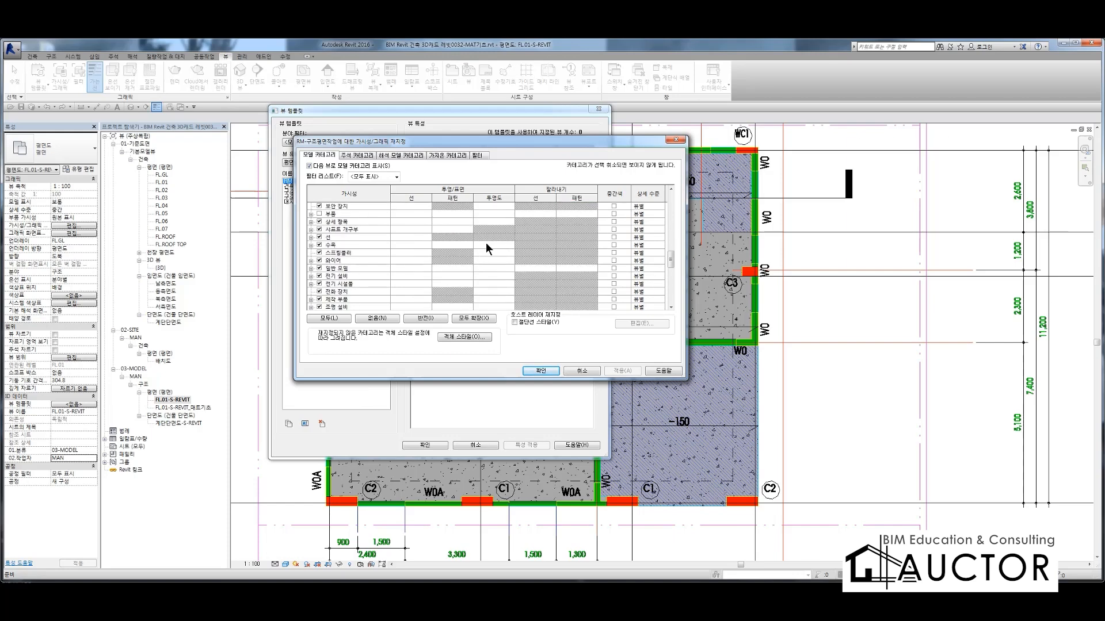
scroll(585, 281, up, 10)
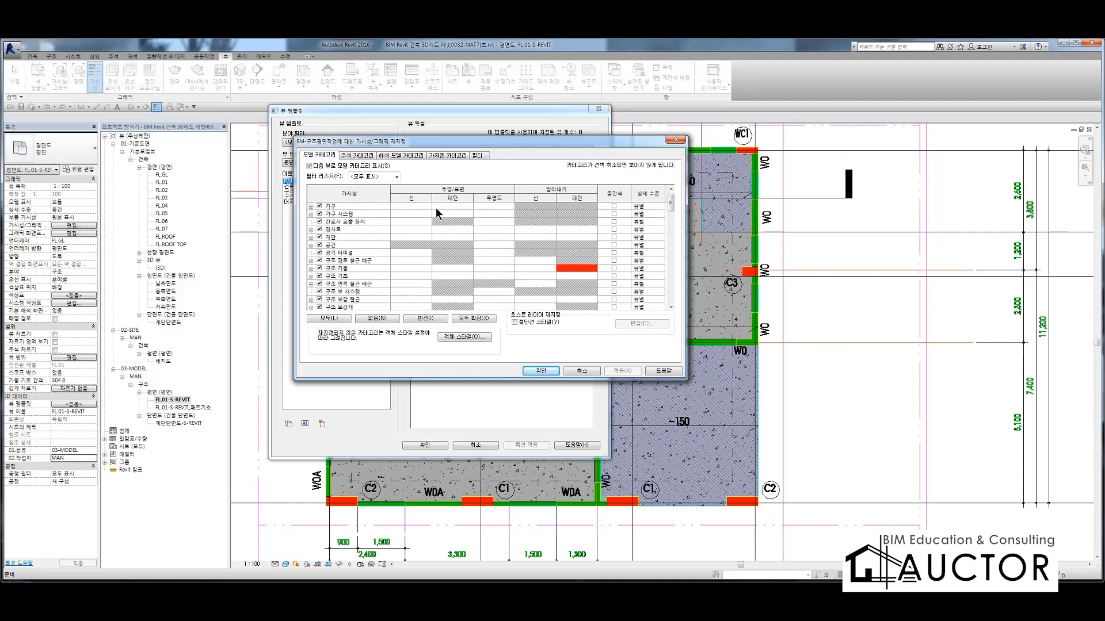
key(ctrl+2)
drag(382, 221, 382, 280)
mouse_move(418, 216)
mouse_down()
mouse_move(403, 286)
mouse_move(460, 306)
mouse_up()
drag(490, 260, 550, 259)
drag(520, 222, 524, 308)
drag(544, 264, 525, 308)
mouse_move(614, 222)
mouse_down()
mouse_move(624, 280)
mouse_move(633, 275)
mouse_up()
drag(659, 225, 668, 292)
drag(628, 337, 727, 287)
drag(743, 210, 748, 277)
drag(777, 261, 770, 312)
key(Escape)
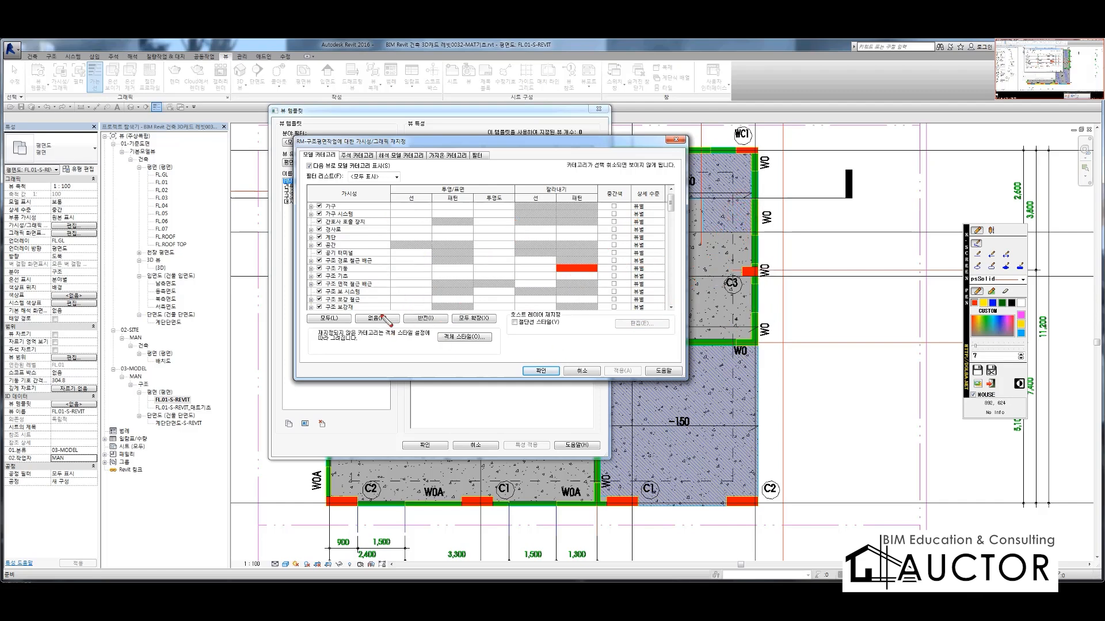
drag(241, 291, 713, 291)
drag(743, 242, 808, 322)
drag(795, 259, 838, 244)
mouse_move(404, 292)
mouse_down()
mouse_move(475, 358)
mouse_move(478, 292)
mouse_up()
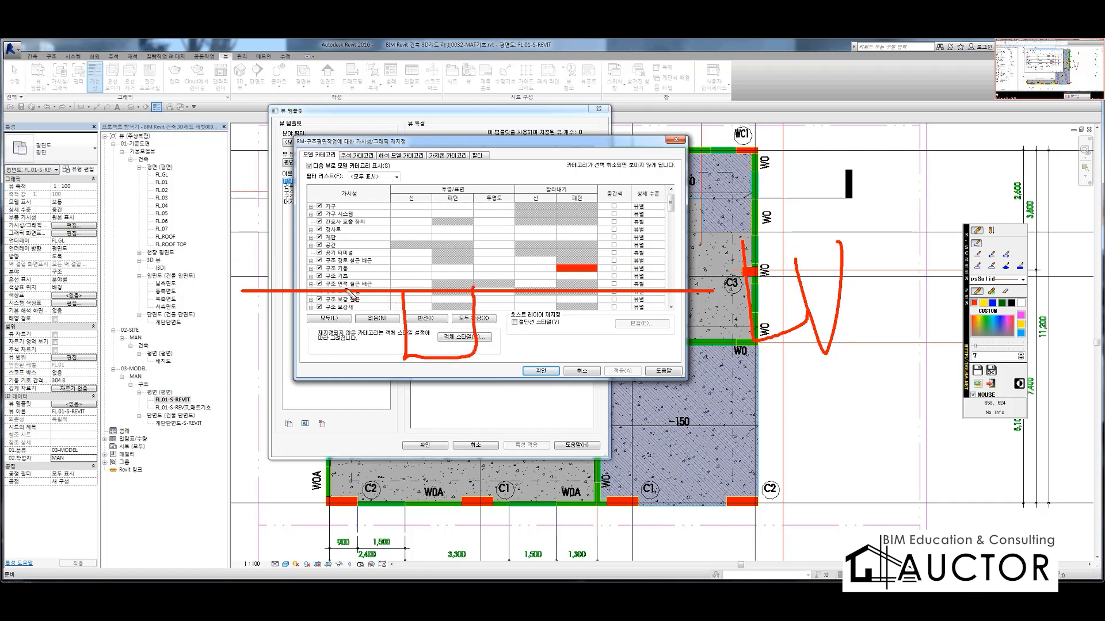
drag(236, 409, 685, 405)
mouse_move(438, 167)
mouse_down()
mouse_move(463, 423)
mouse_move(494, 374)
mouse_up()
drag(235, 263, 604, 271)
drag(522, 158, 532, 282)
drag(509, 235, 569, 233)
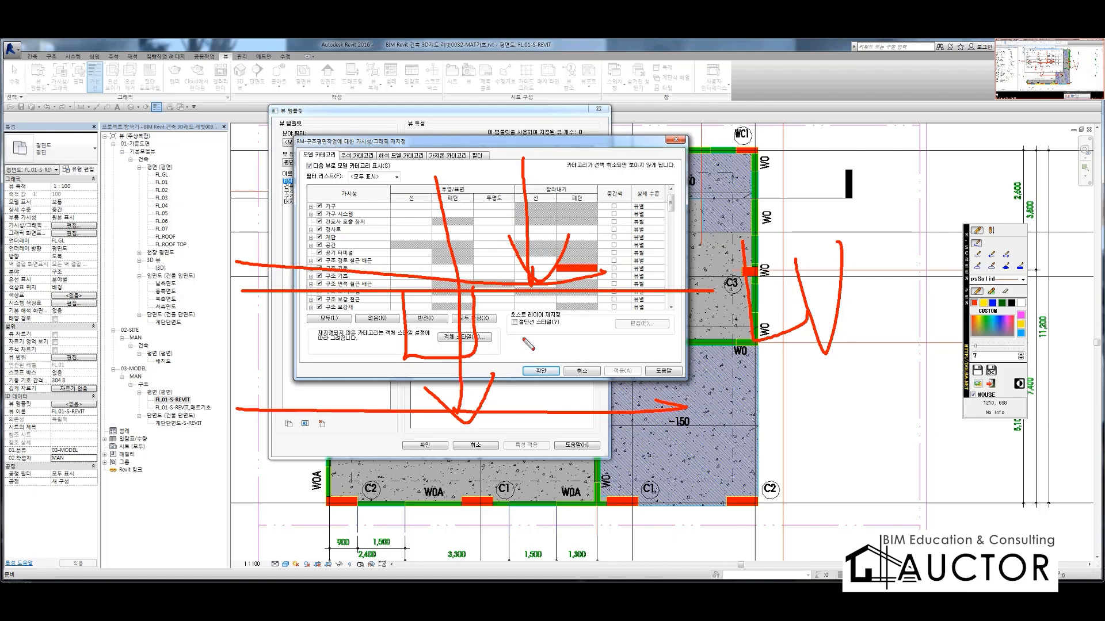
mouse_move(467, 378)
mouse_down()
mouse_move(377, 296)
mouse_move(464, 371)
mouse_up()
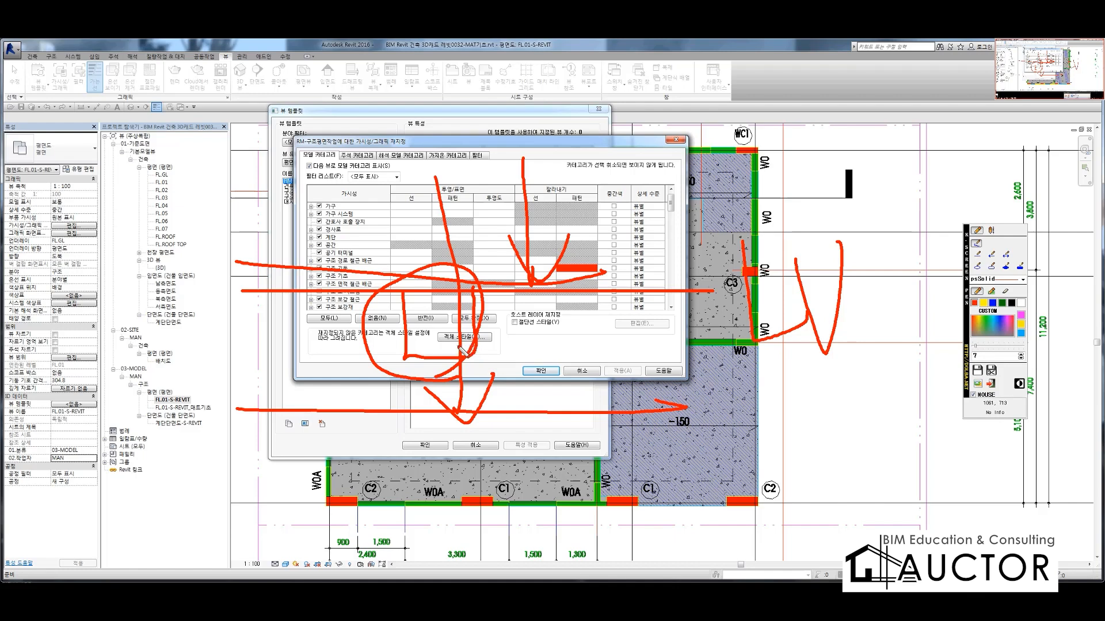
key(Escape)
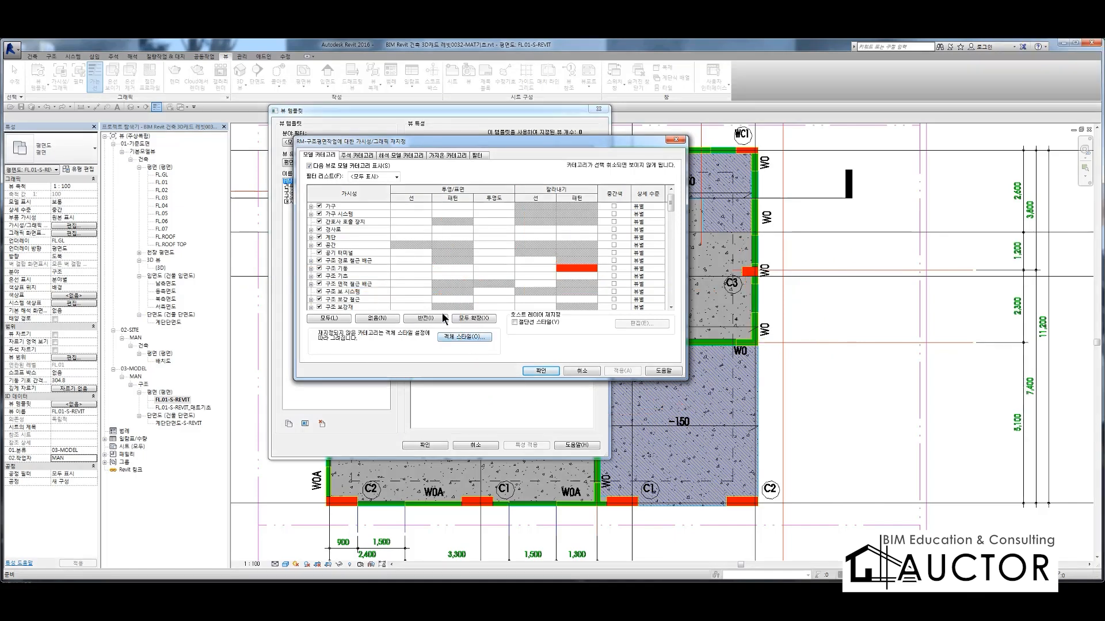
Override the 구조 프레임 (structural framing) category's projection/surface pattern with a cyan (청록색) solid fill (솔리드 채우기)
click(411, 292)
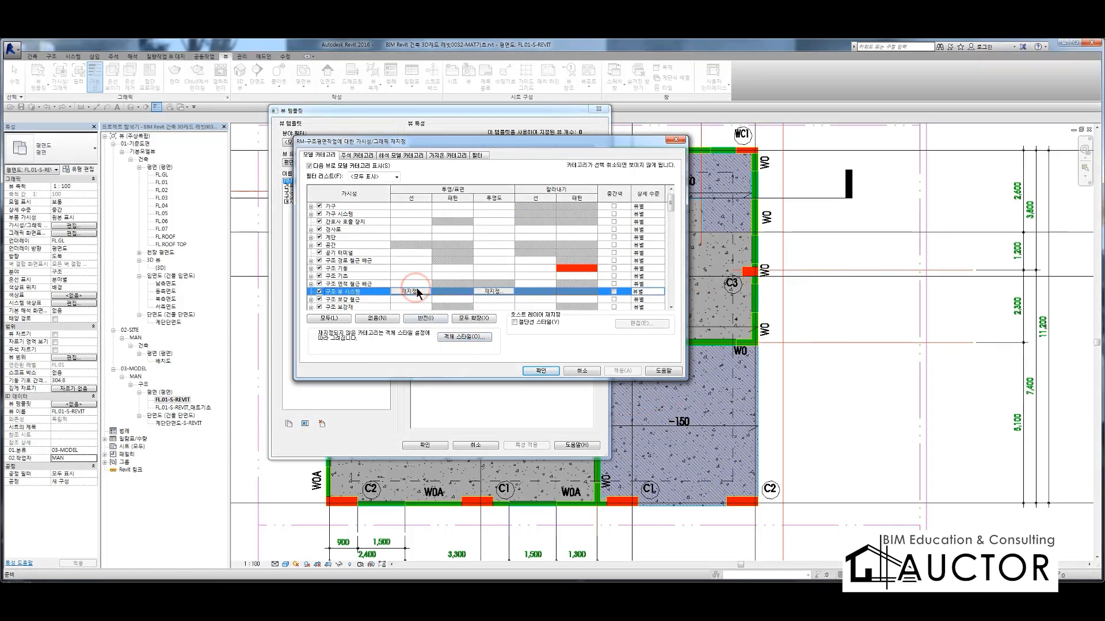
scroll(416, 288, down, 2)
scroll(427, 288, down, 2)
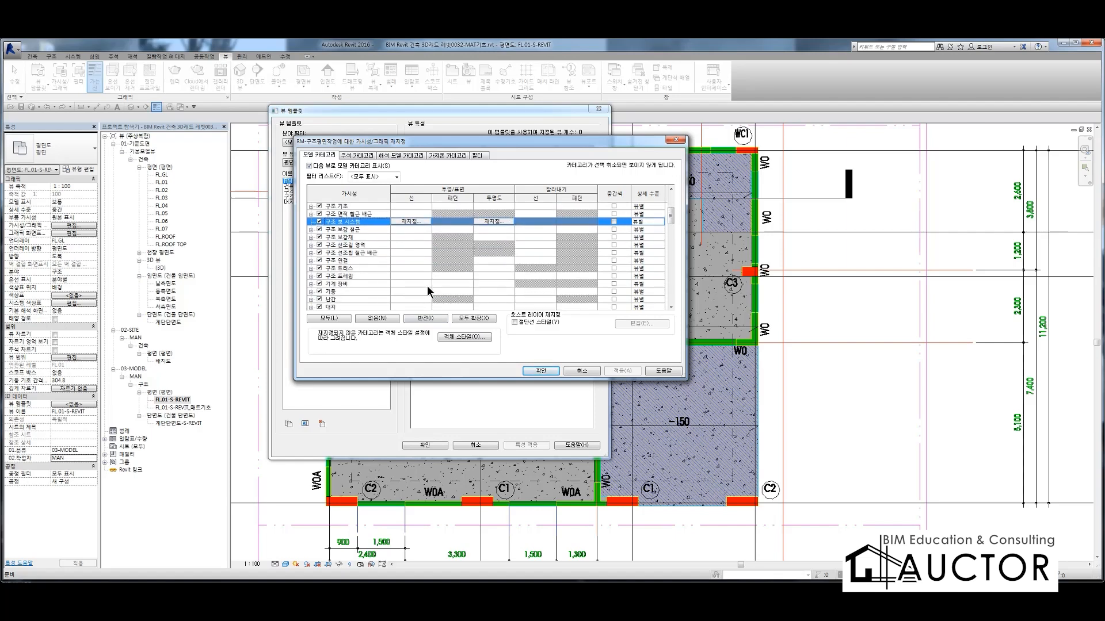
click(412, 275)
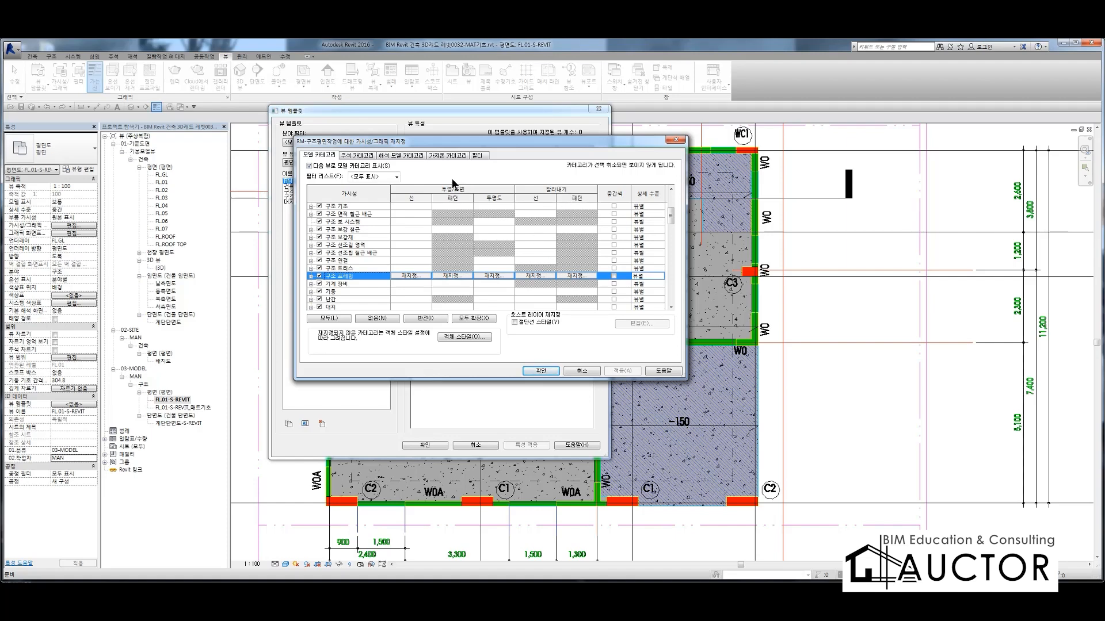
click(447, 275)
click(488, 257)
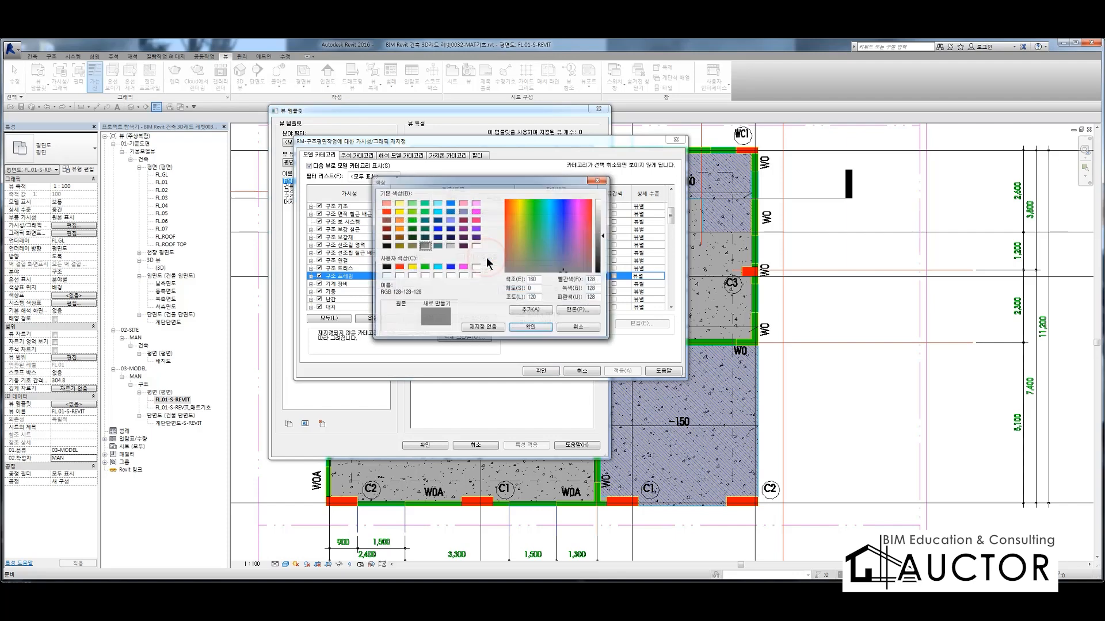
click(437, 267)
click(530, 329)
click(496, 270)
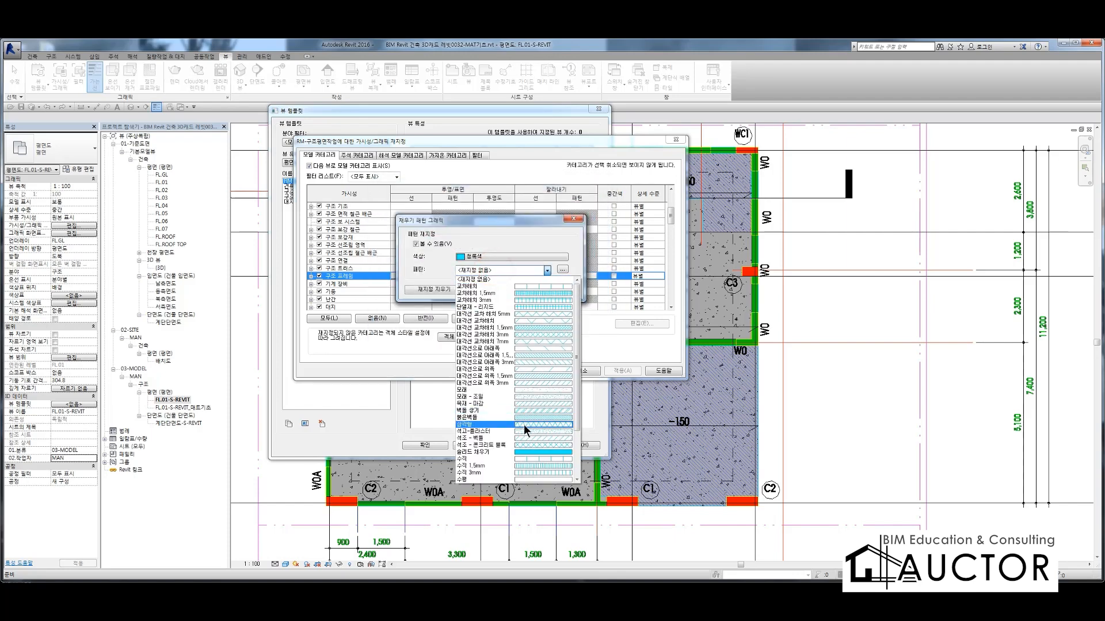
click(521, 452)
click(506, 289)
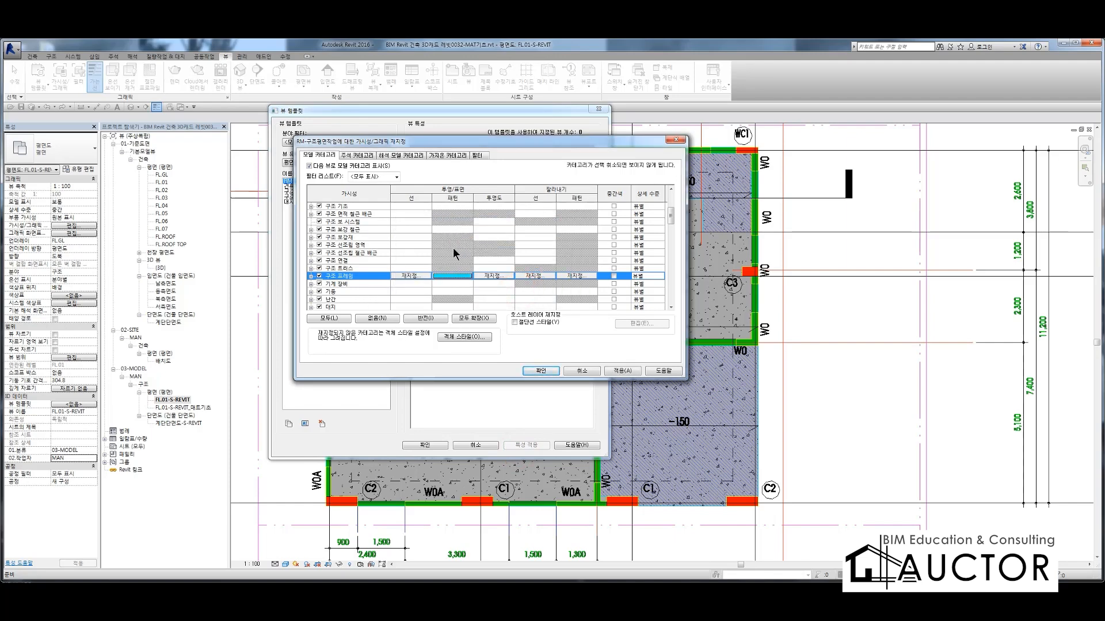
mouse_move(428, 167)
mouse_down()
mouse_move(443, 436)
mouse_move(493, 185)
mouse_move(426, 429)
mouse_up()
drag(222, 314, 765, 300)
drag(567, 308, 582, 410)
mouse_move(441, 313)
mouse_down()
mouse_move(506, 265)
mouse_move(575, 253)
mouse_move(518, 308)
mouse_up()
mouse_move(571, 253)
mouse_down()
mouse_move(593, 409)
mouse_move(521, 439)
mouse_up()
drag(541, 175, 599, 218)
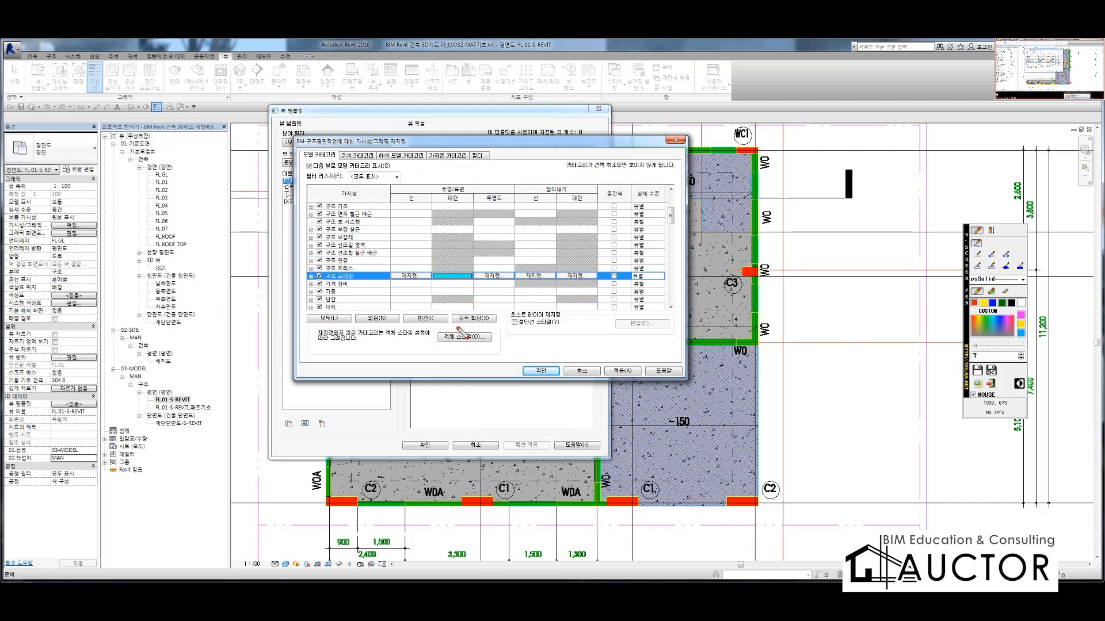
drag(281, 419, 811, 397)
mouse_move(416, 423)
mouse_down()
mouse_move(481, 460)
mouse_move(755, 431)
mouse_move(748, 395)
mouse_up()
drag(275, 257, 800, 240)
mouse_move(564, 258)
mouse_down()
mouse_move(567, 270)
mouse_move(500, 363)
mouse_move(596, 370)
mouse_move(559, 378)
mouse_up()
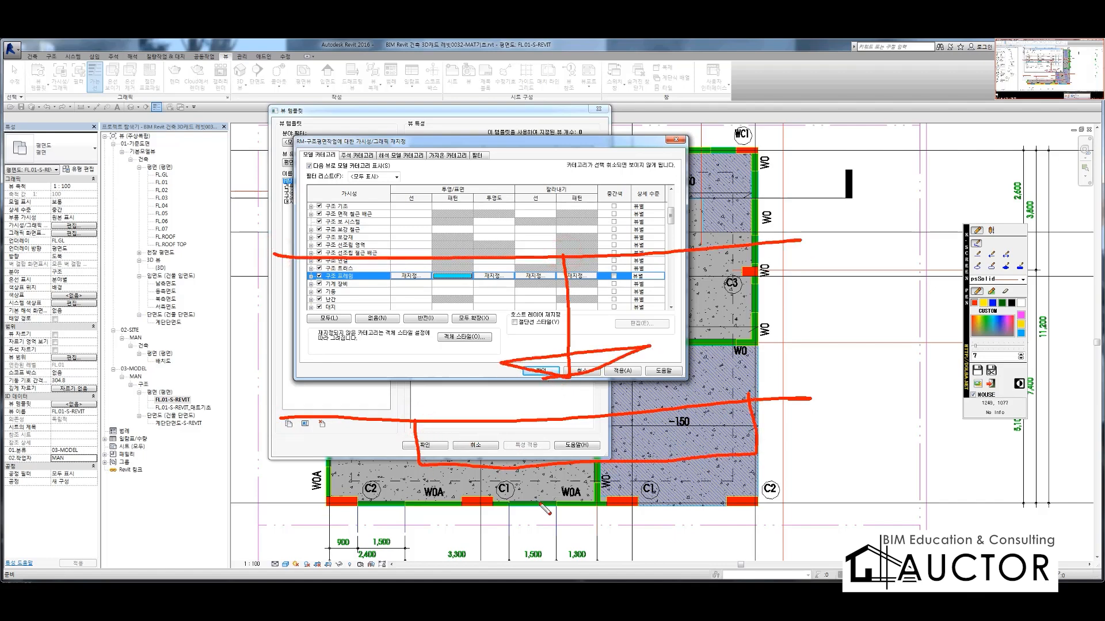
mouse_move(416, 431)
mouse_down()
mouse_move(742, 426)
mouse_move(748, 396)
mouse_up()
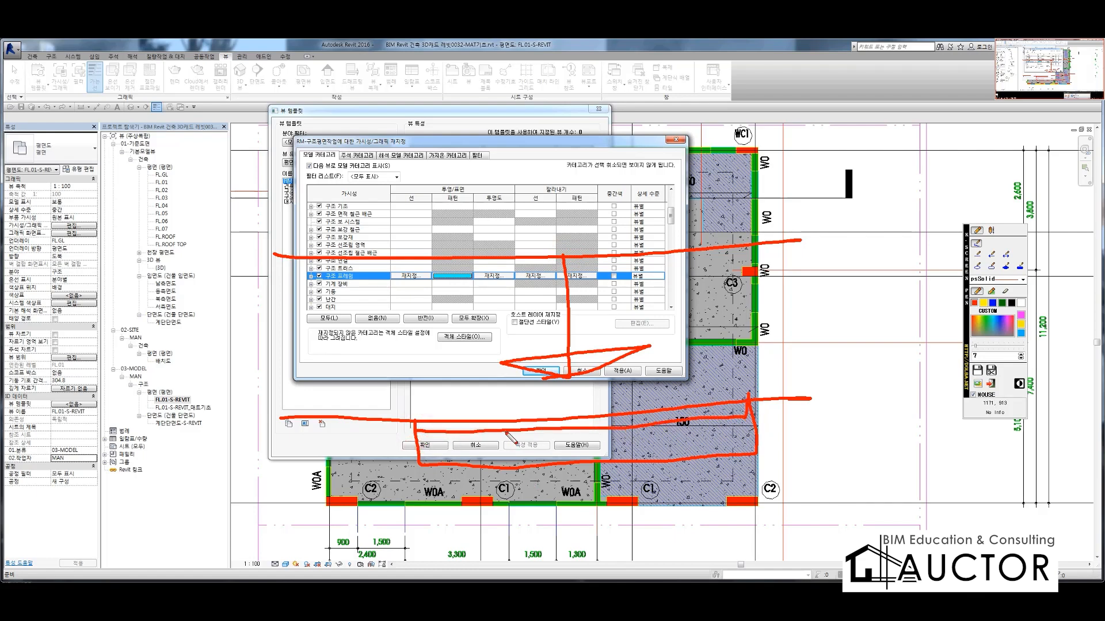
mouse_move(460, 221)
mouse_down()
mouse_move(436, 199)
mouse_move(460, 247)
mouse_move(448, 280)
mouse_move(460, 303)
mouse_up()
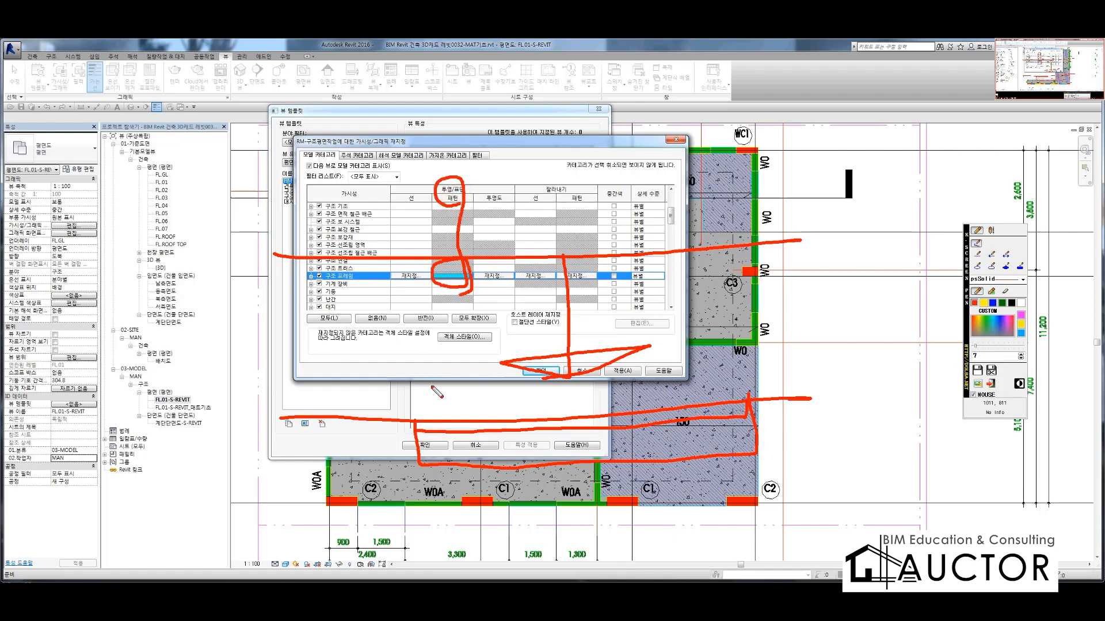
key(Escape)
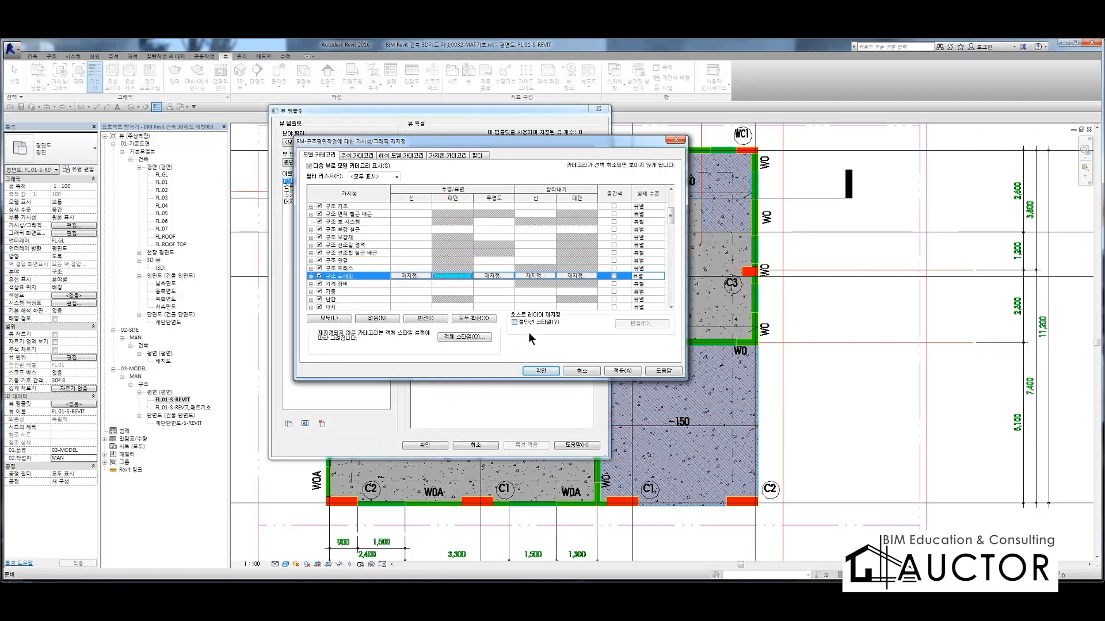
Confirm the model category overrides and review the template's graphic display options under 모델 화면표시
click(541, 370)
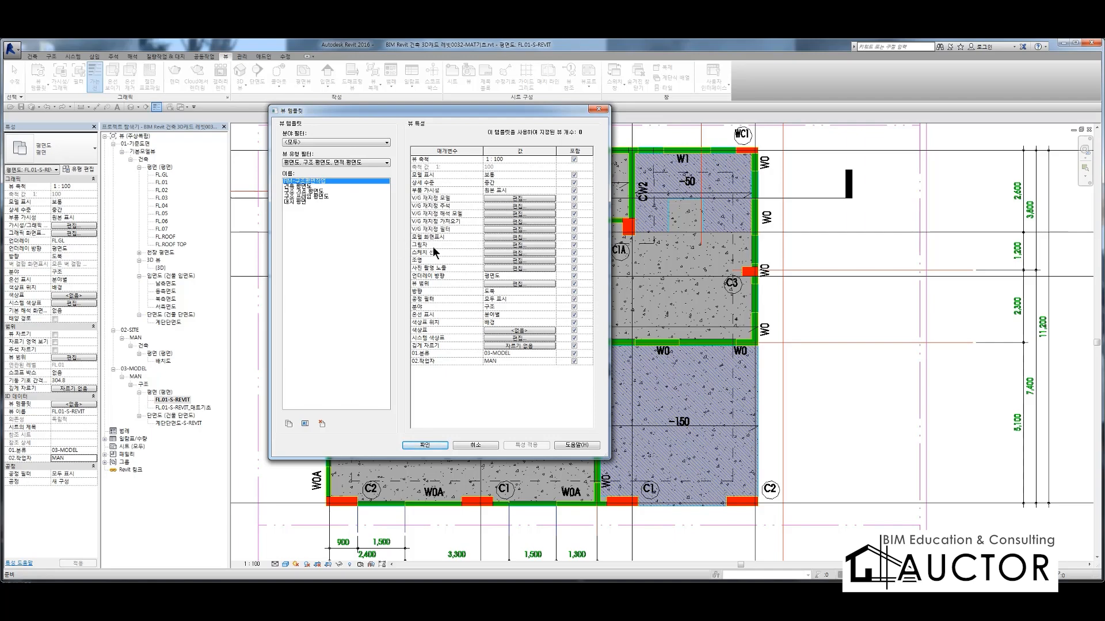
click(507, 239)
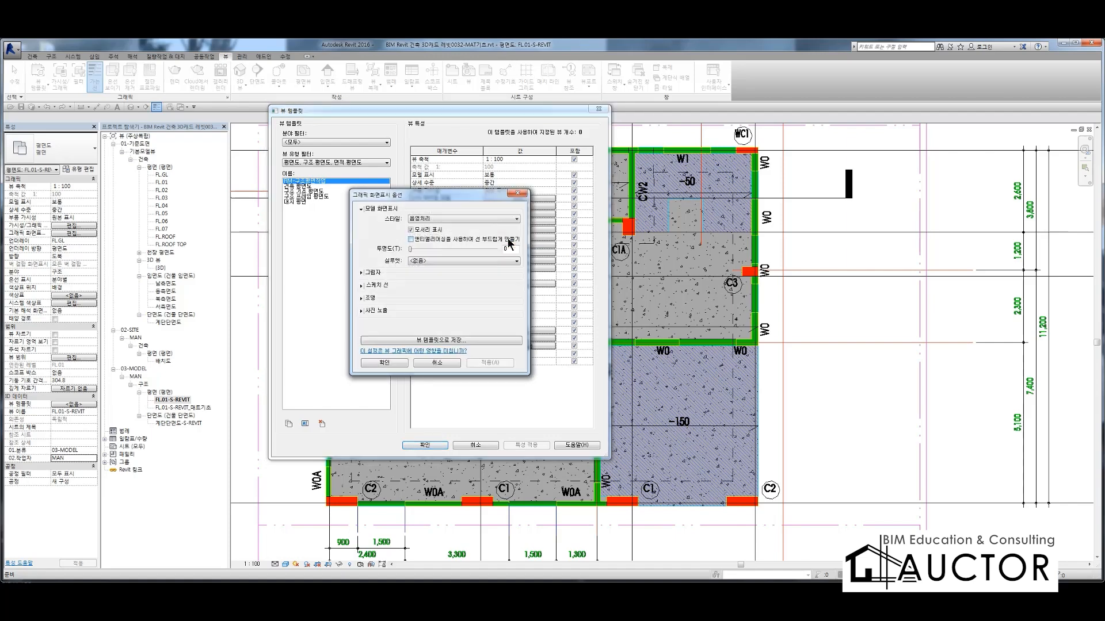
click(518, 194)
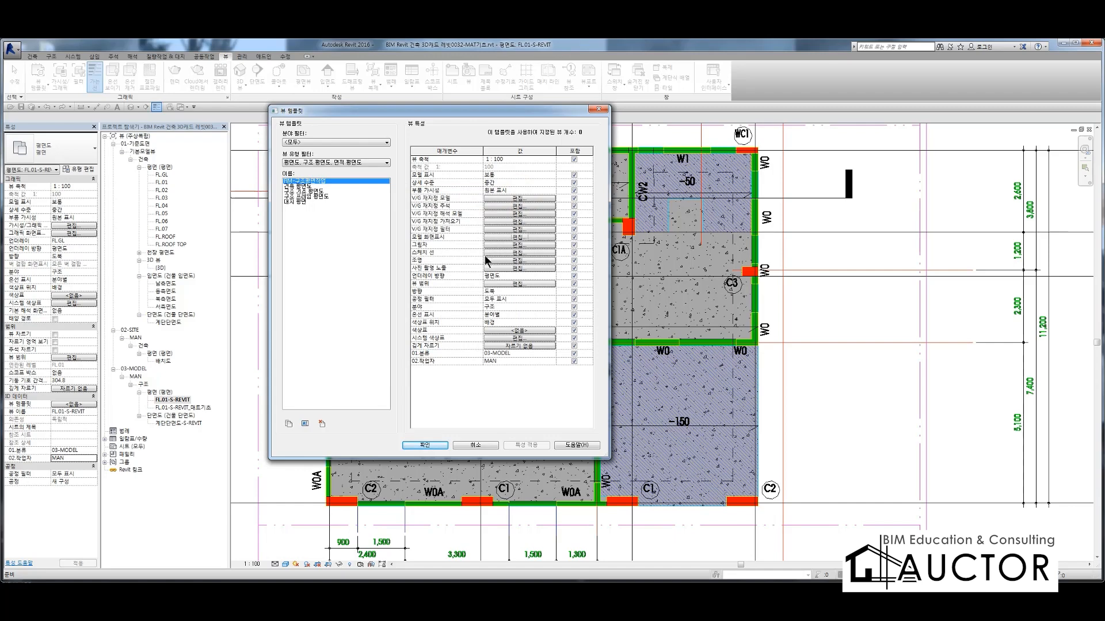
key(F9)
drag(407, 242, 591, 242)
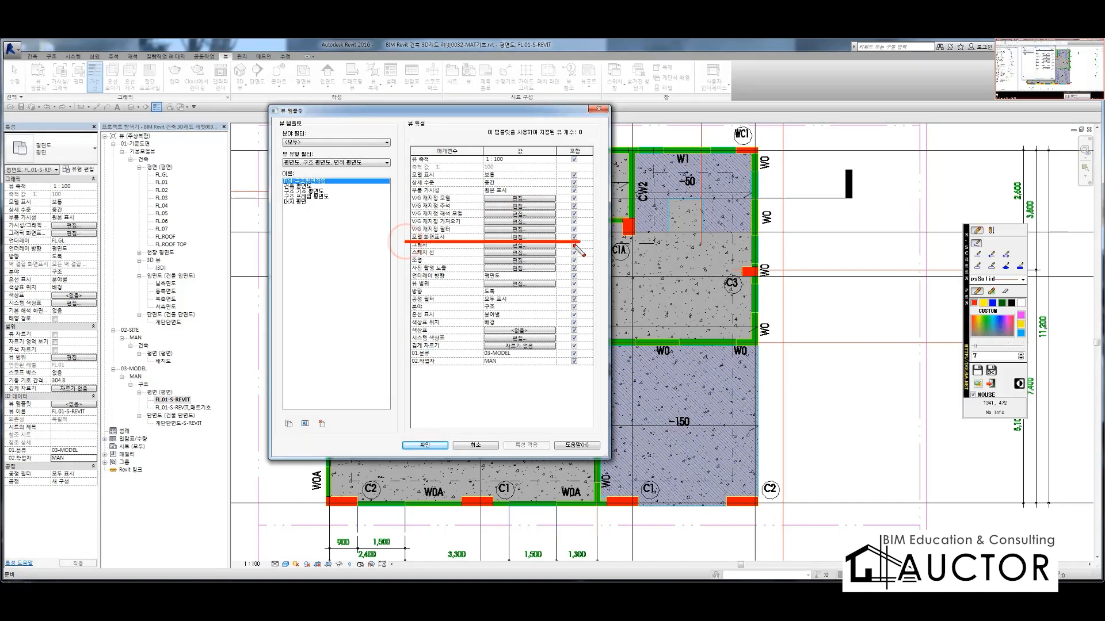
mouse_move(405, 238)
mouse_down()
mouse_move(313, 316)
mouse_move(285, 562)
mouse_move(310, 541)
mouse_up()
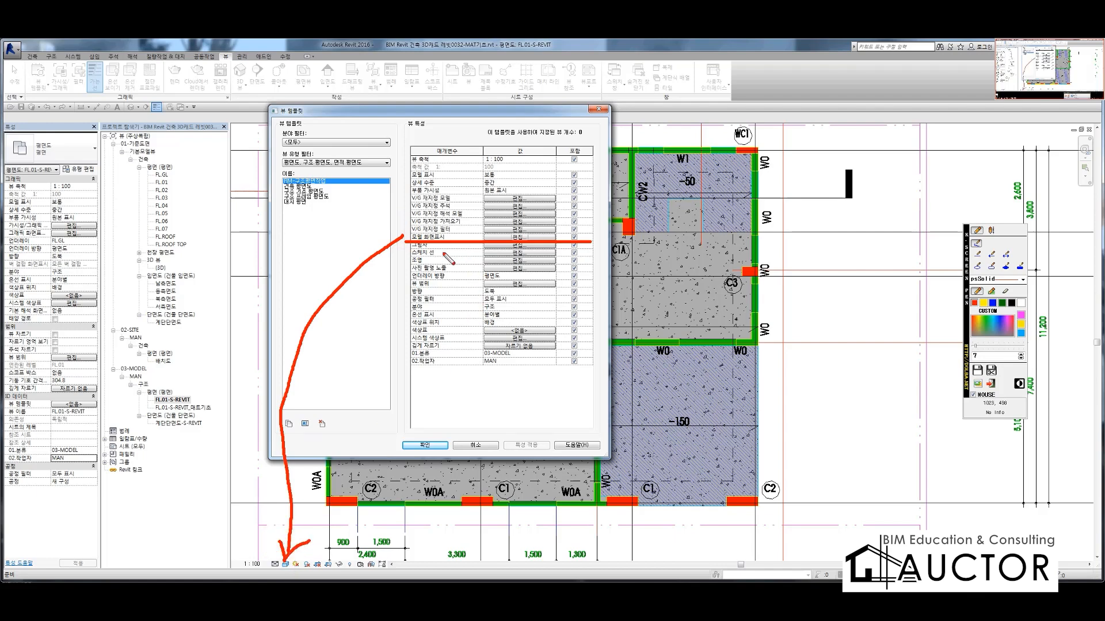
key(Escape)
click(491, 237)
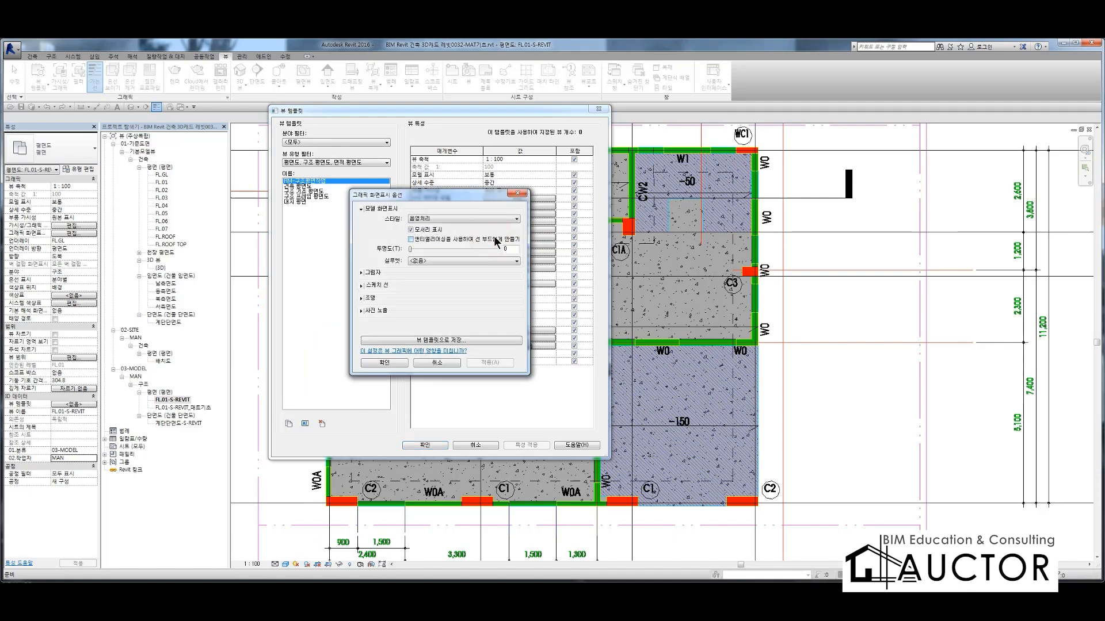
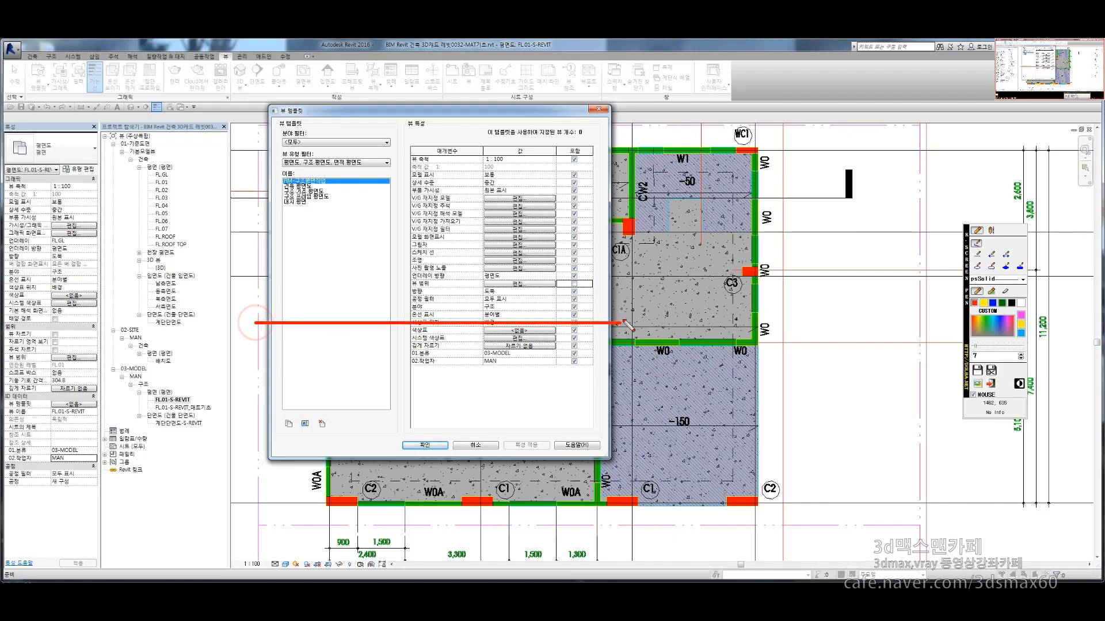
mouse_move(380, 327)
mouse_down()
mouse_move(385, 377)
mouse_move(440, 327)
mouse_up()
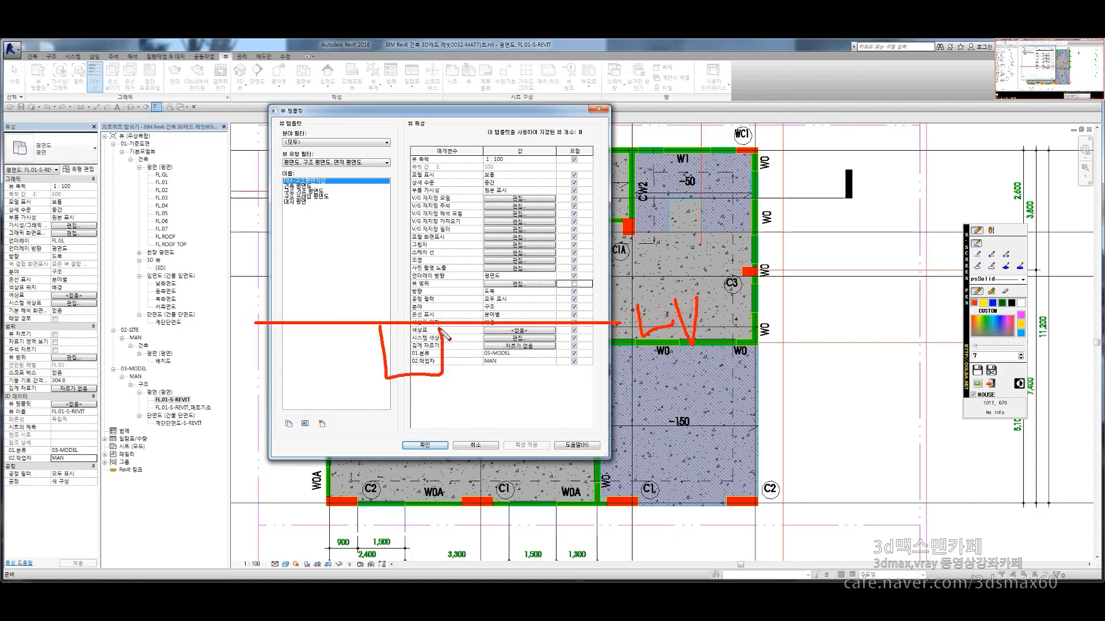
click(574, 284)
drag(280, 175, 526, 168)
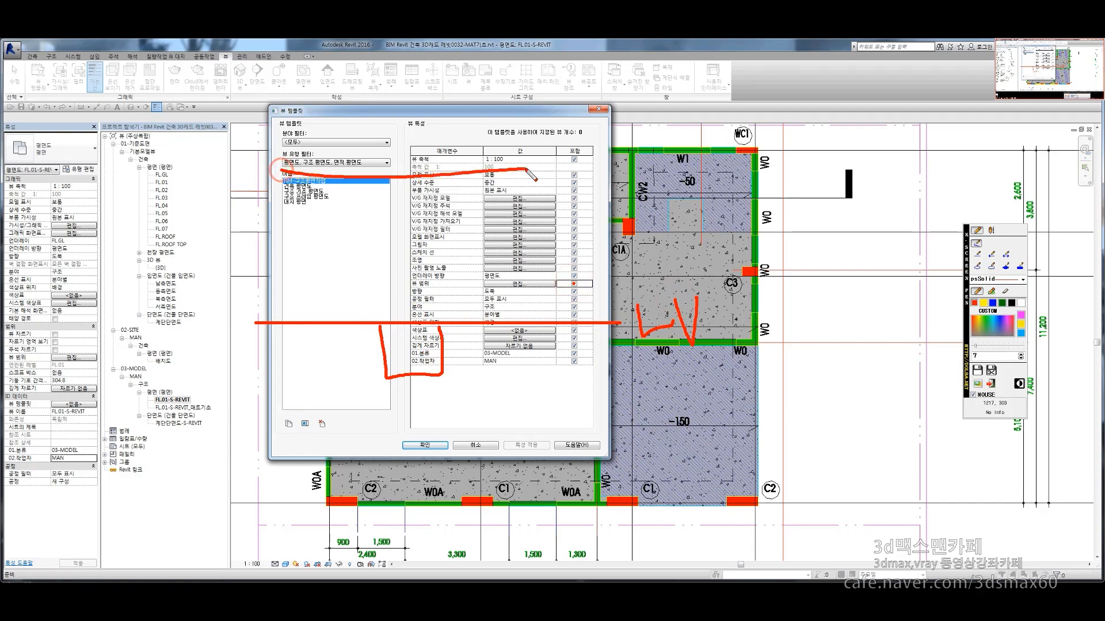
drag(460, 172, 472, 320)
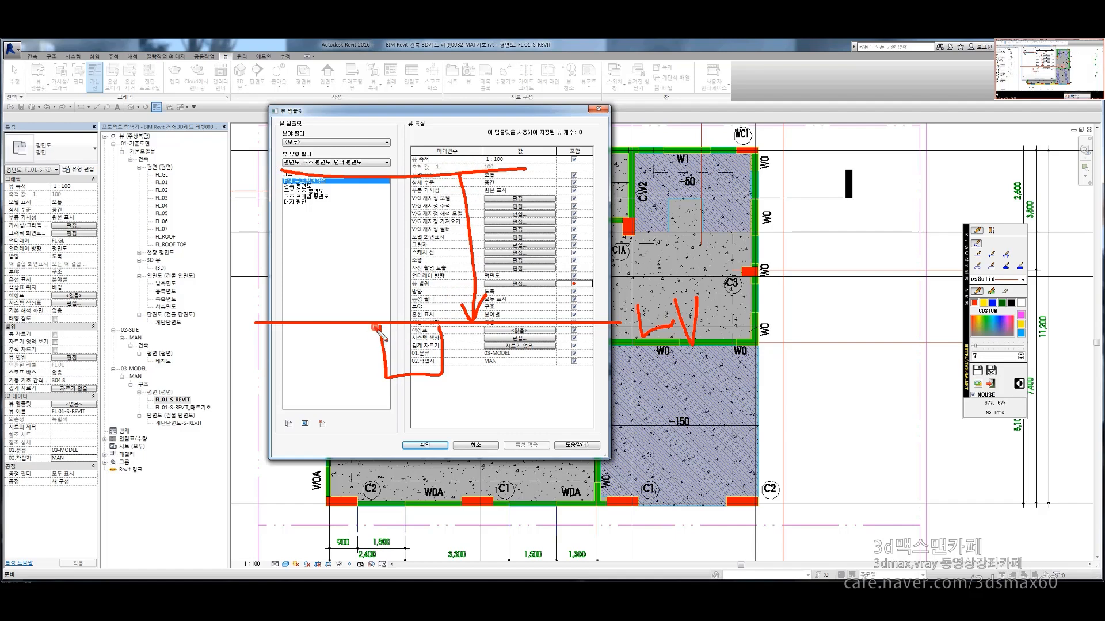
drag(375, 327, 440, 331)
mouse_move(352, 183)
mouse_down()
mouse_move(334, 226)
mouse_move(345, 362)
mouse_up()
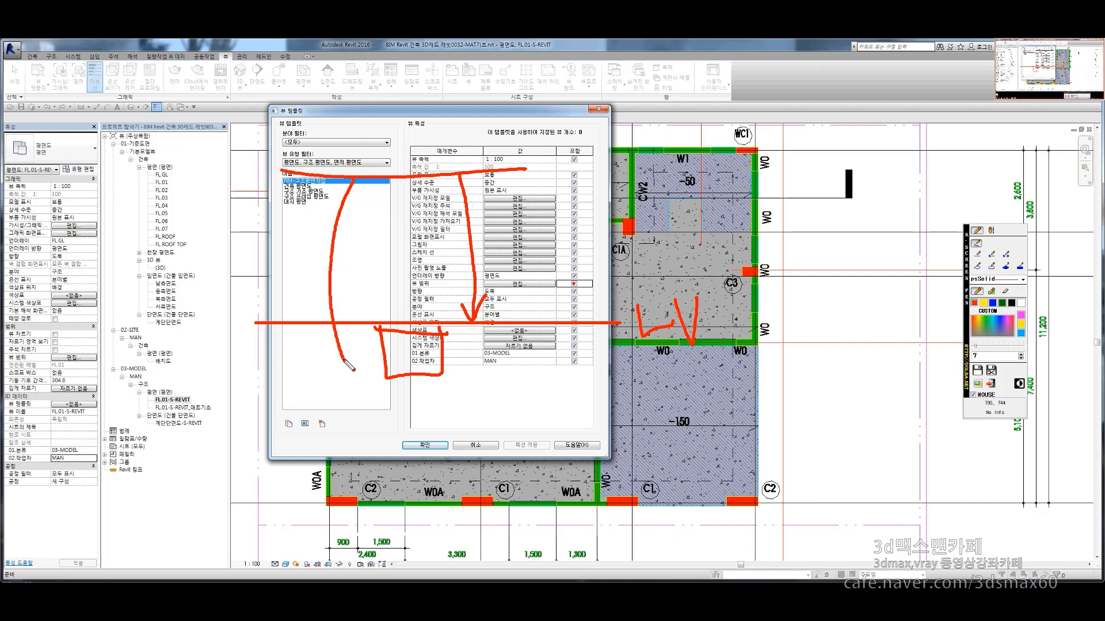
drag(277, 357, 599, 365)
mouse_move(325, 337)
mouse_down()
mouse_move(361, 368)
mouse_move(375, 320)
mouse_up()
mouse_move(516, 320)
mouse_down()
mouse_move(514, 370)
mouse_move(534, 334)
mouse_up()
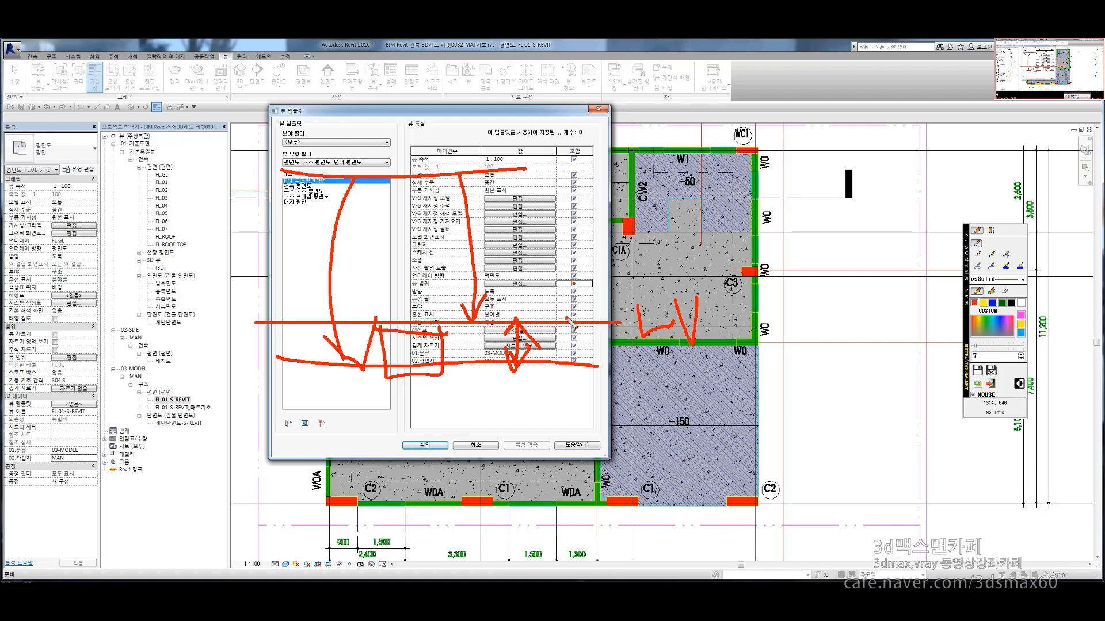
mouse_move(583, 311)
mouse_down()
mouse_move(554, 302)
mouse_move(591, 285)
mouse_up()
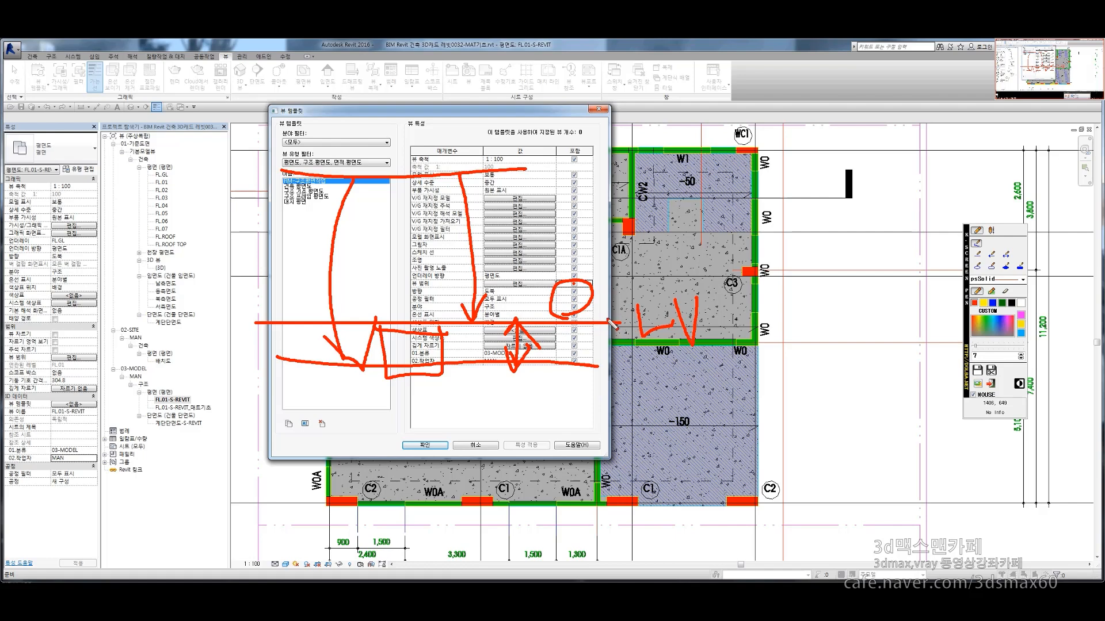
key(Escape)
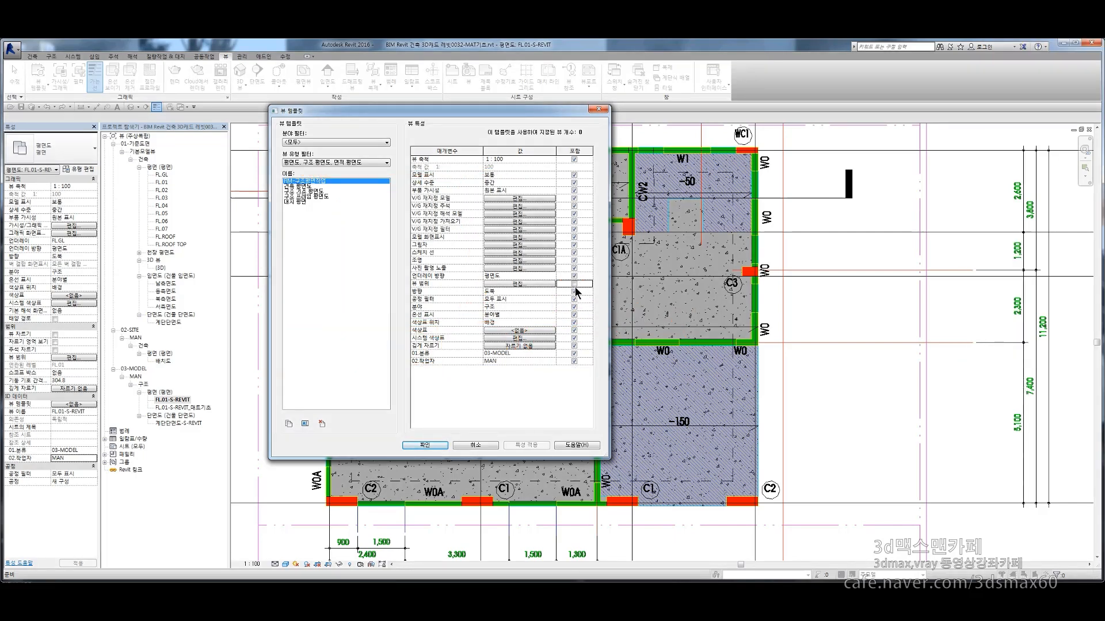
key(F9)
drag(406, 289, 624, 289)
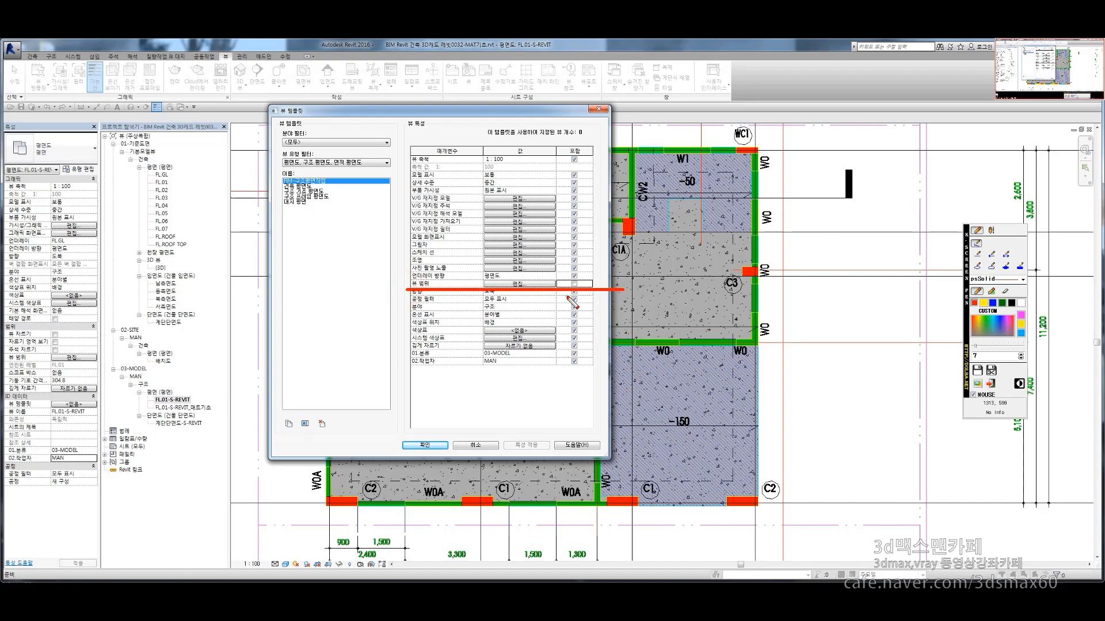
key(F9)
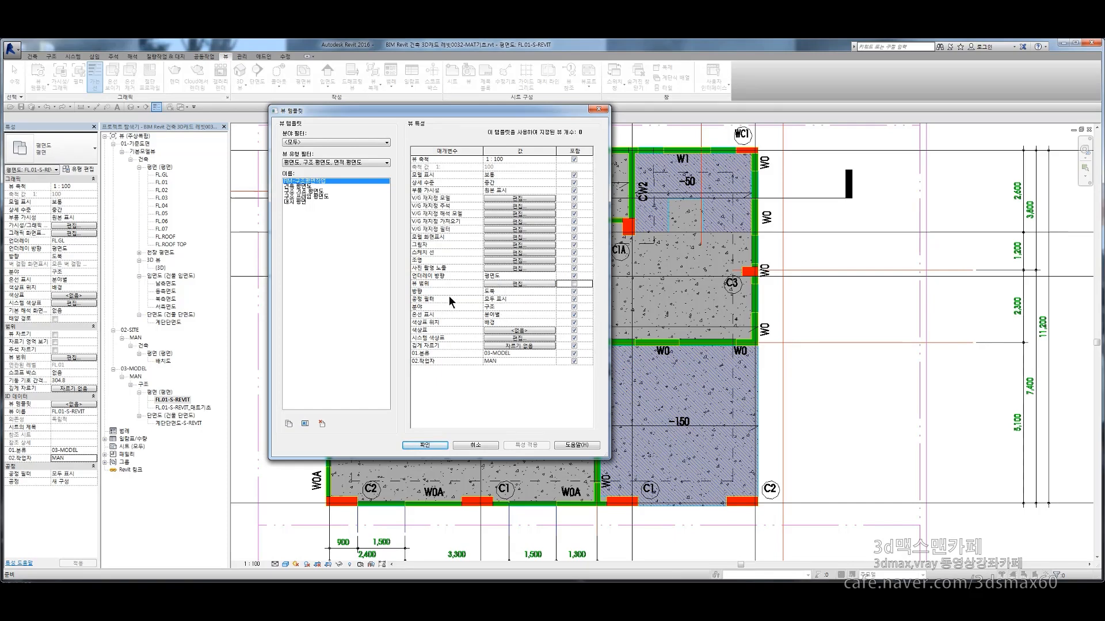
key(F9)
drag(407, 315, 623, 316)
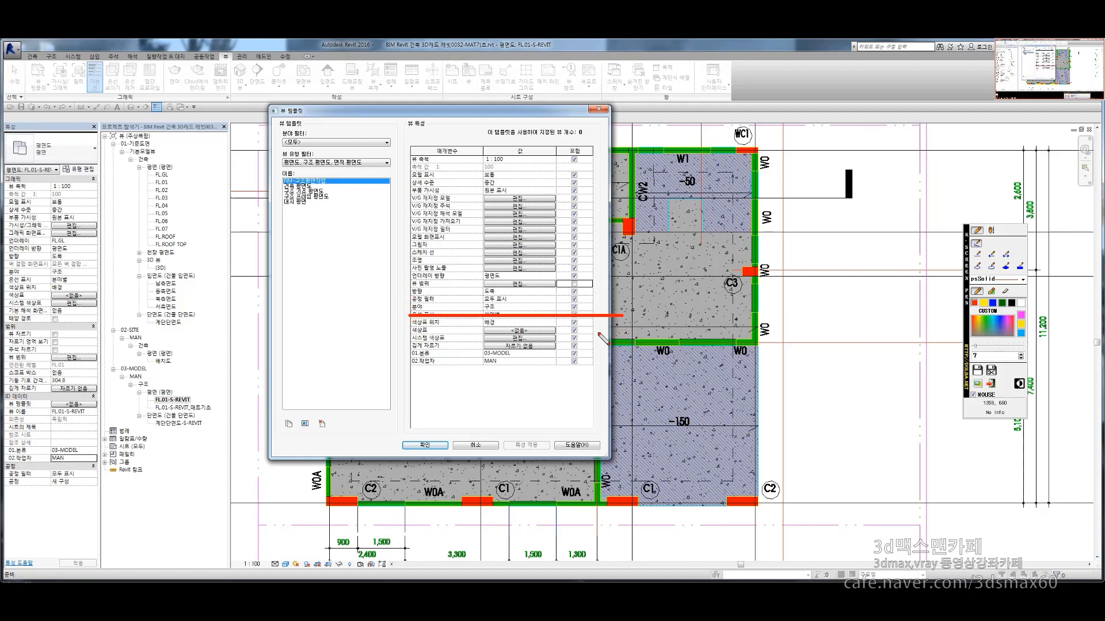
mouse_move(406, 316)
mouse_down()
mouse_move(464, 300)
mouse_move(596, 302)
mouse_move(598, 330)
mouse_up()
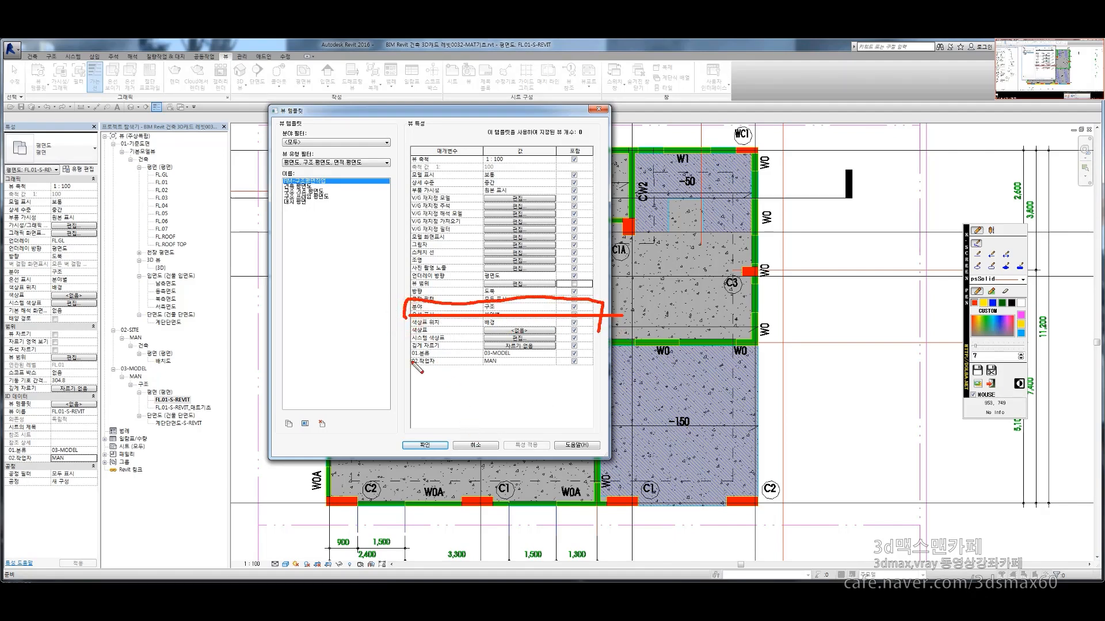
mouse_move(528, 318)
mouse_down()
mouse_move(473, 345)
mouse_move(522, 350)
mouse_up()
key(Delete)
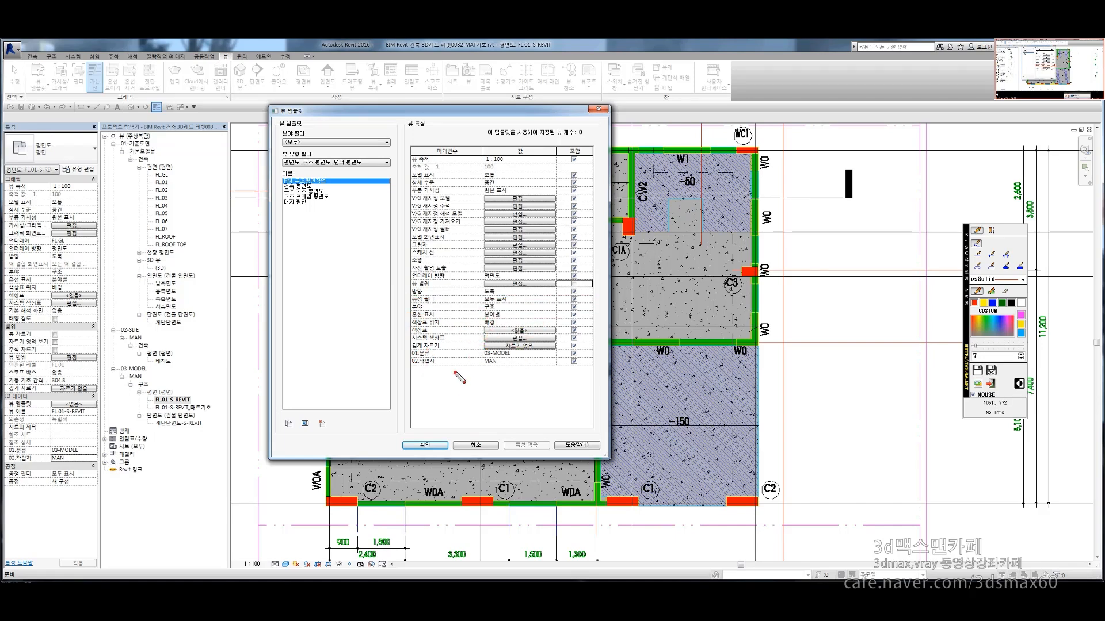
mouse_move(407, 312)
mouse_down()
mouse_move(589, 317)
mouse_move(398, 316)
mouse_up()
mouse_move(406, 369)
mouse_down()
mouse_move(518, 367)
mouse_move(604, 348)
mouse_move(442, 353)
mouse_move(405, 368)
mouse_up()
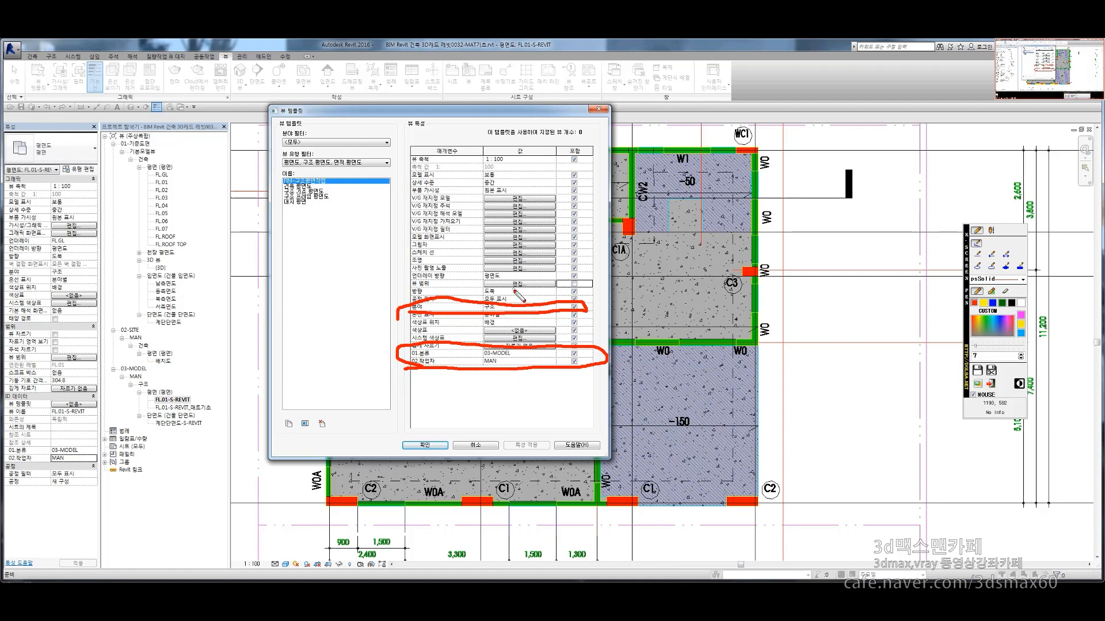
key(Escape)
Accept the view template settings and duplicate the FL.02 floor plan view with the plain 복제 option
click(432, 444)
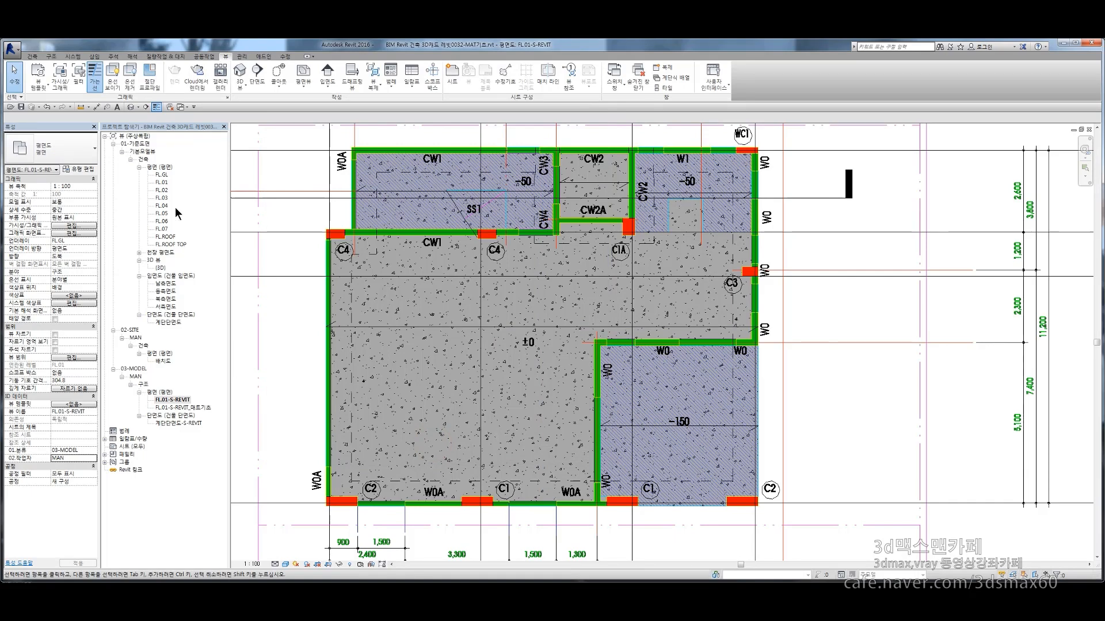
click(160, 190)
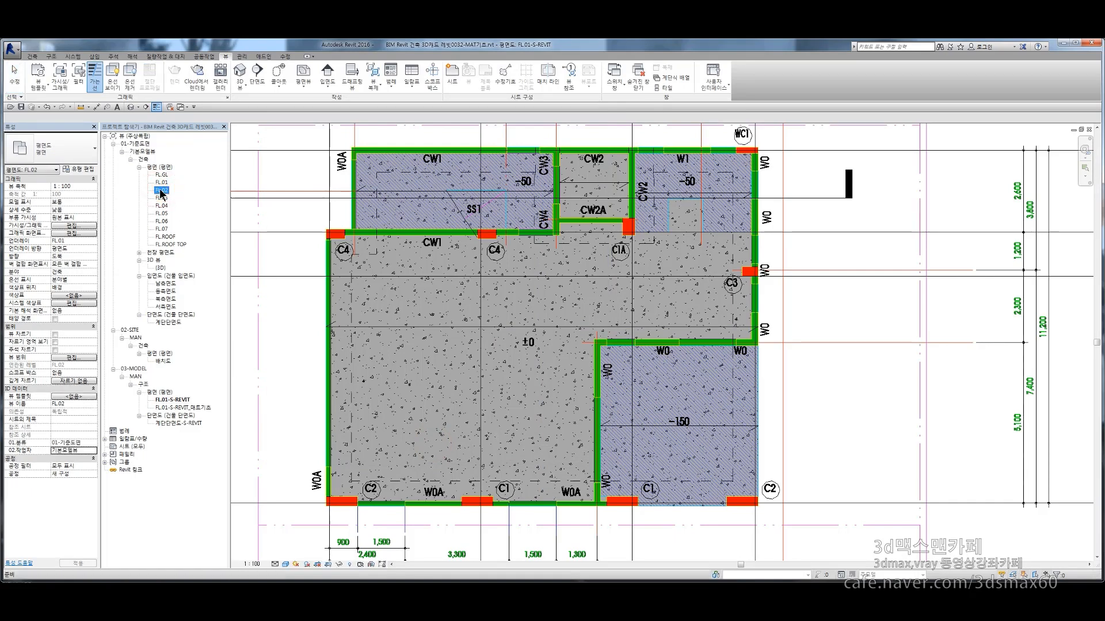
right_click(162, 194)
mouse_move(196, 259)
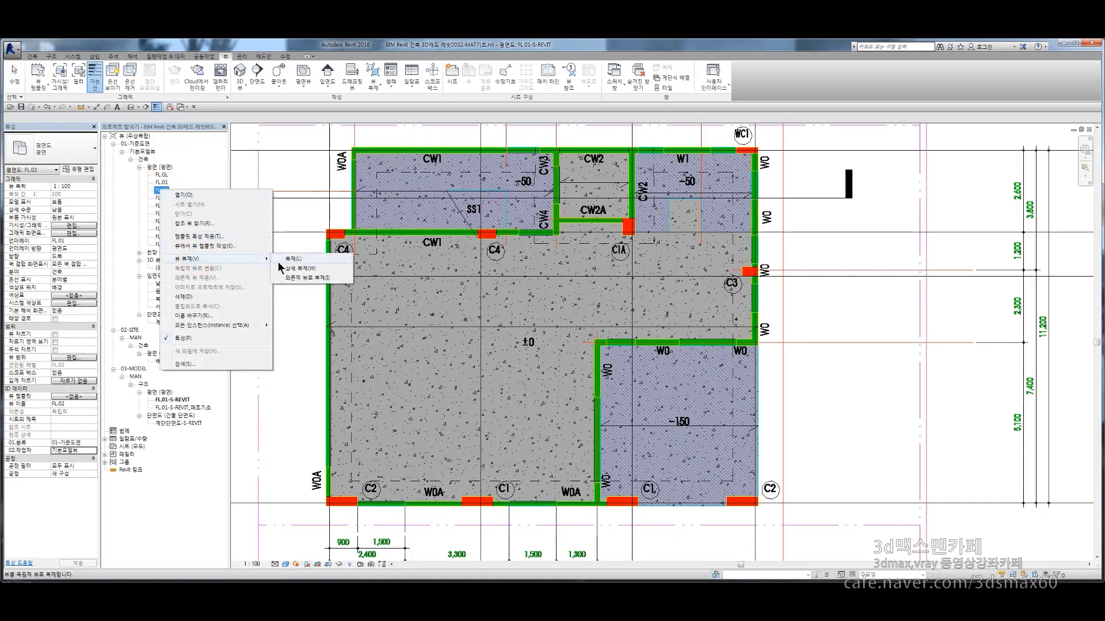
click(279, 261)
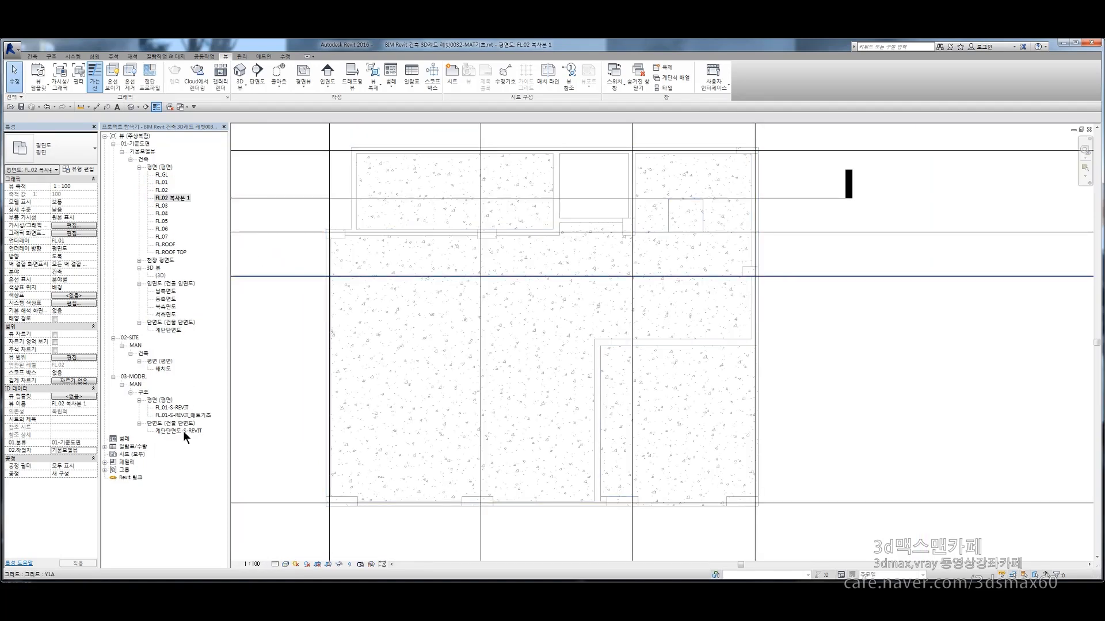
Rename the duplicated FL.02 plan view as FL.02-S-REVIT, reusing the naming of the FL.01-S-REVIT view
click(177, 408)
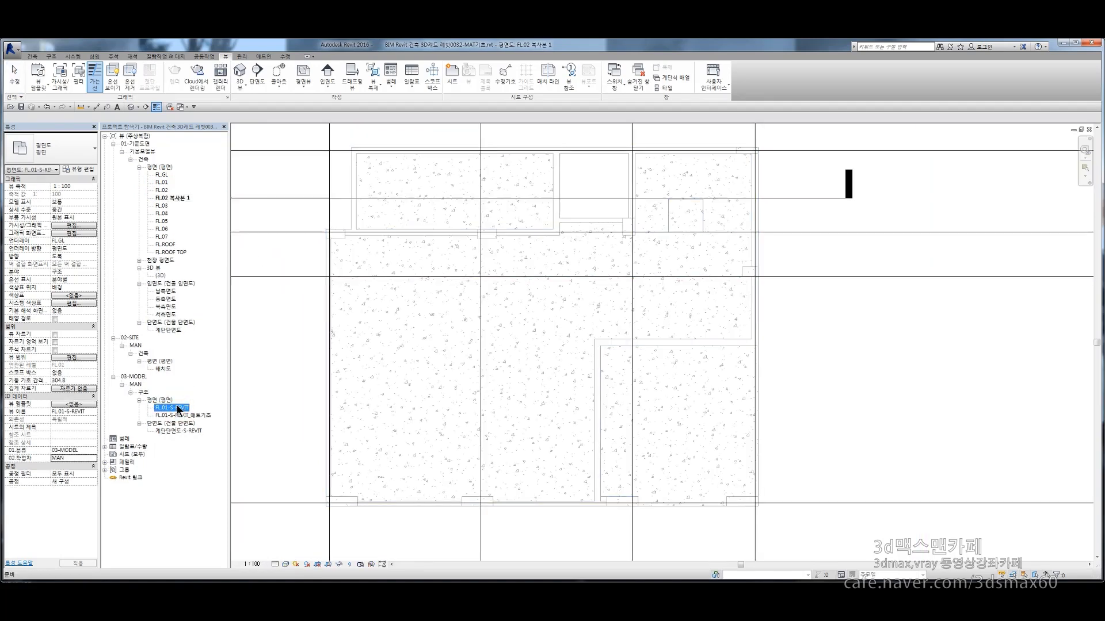
right_click(178, 409)
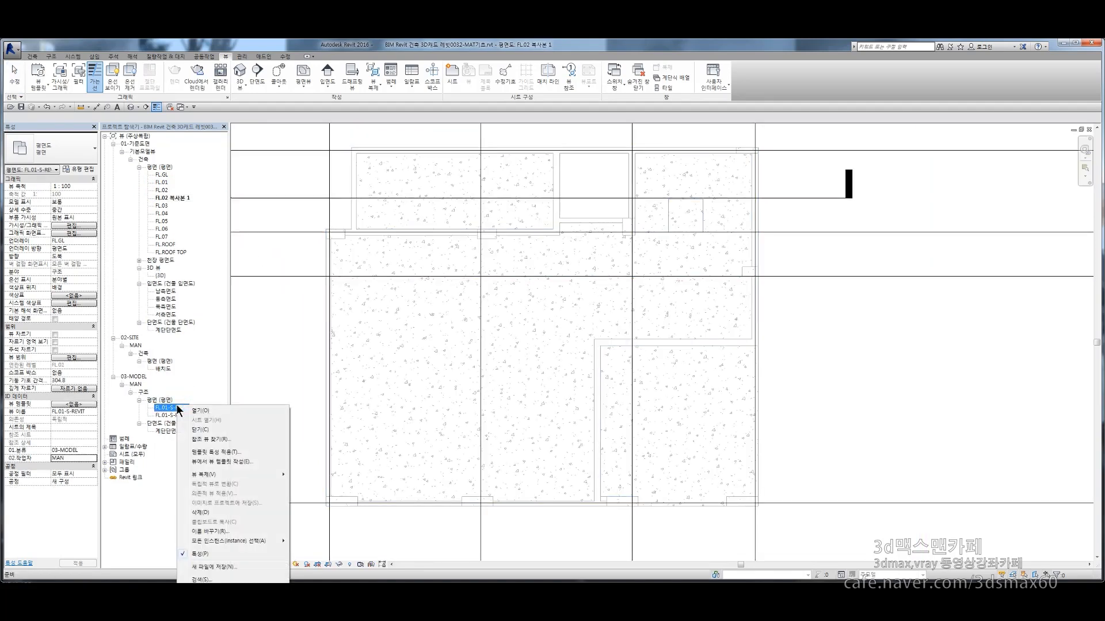
click(215, 530)
key(ctrl+c)
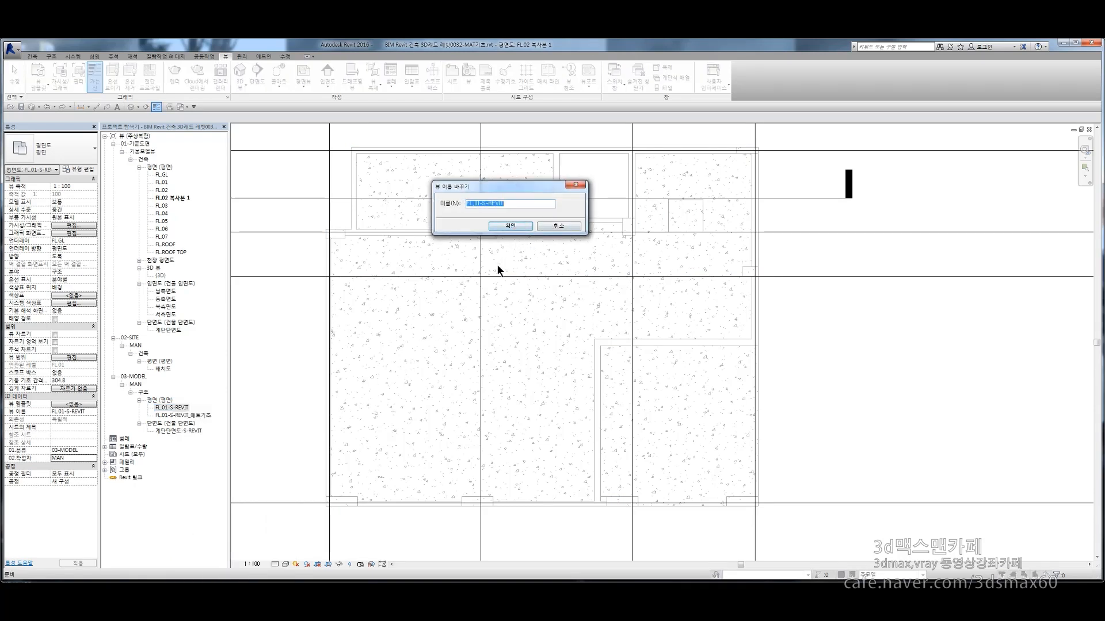
key(Escape)
click(172, 198)
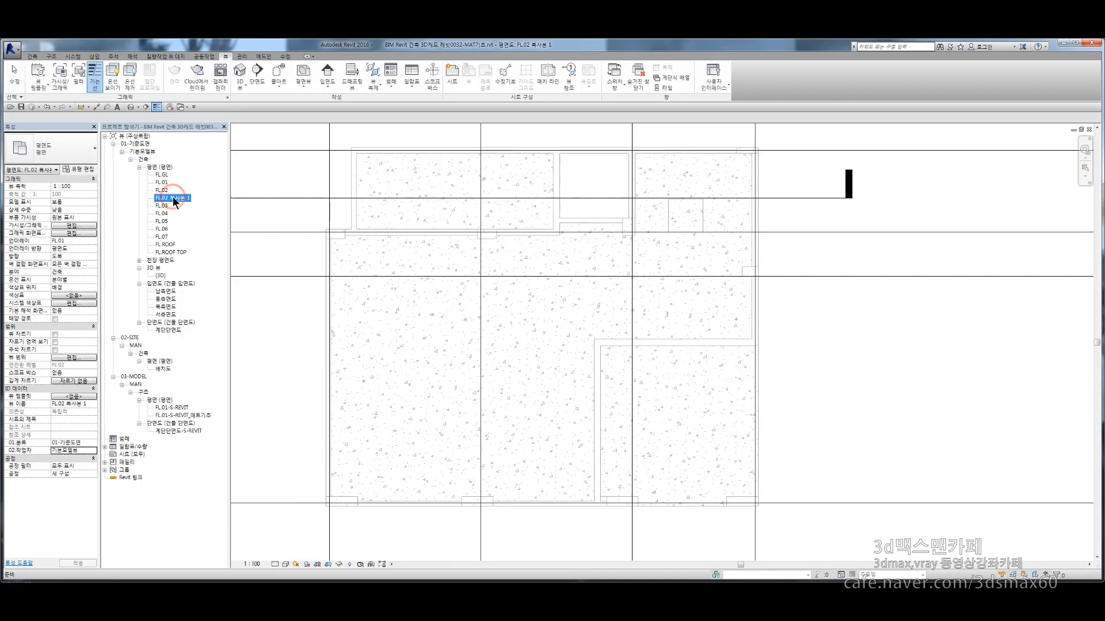
right_click(172, 196)
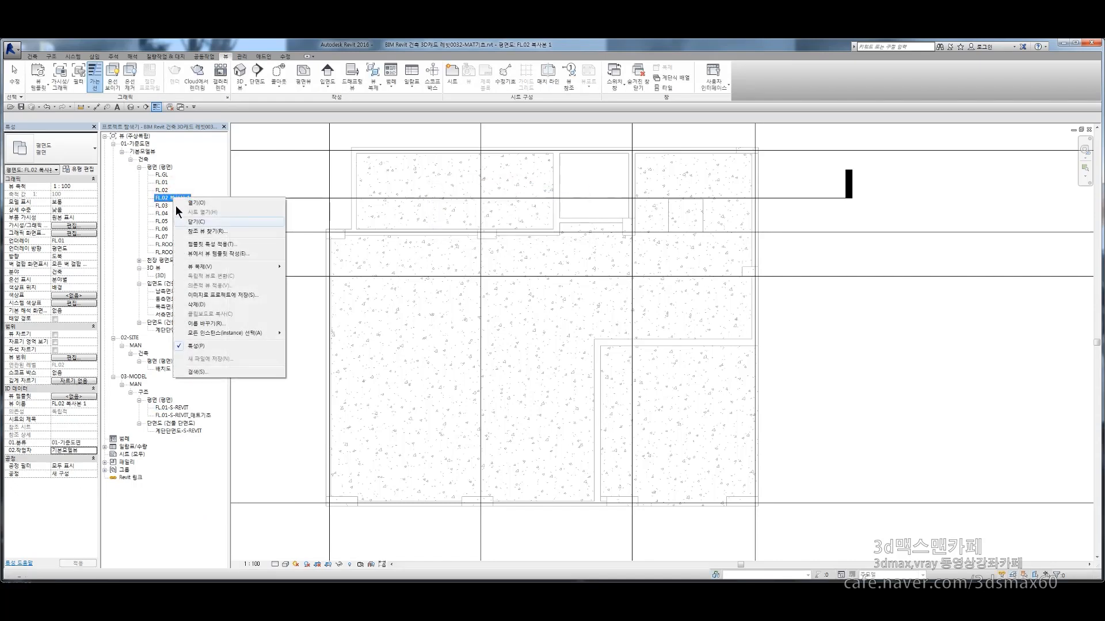
click(214, 326)
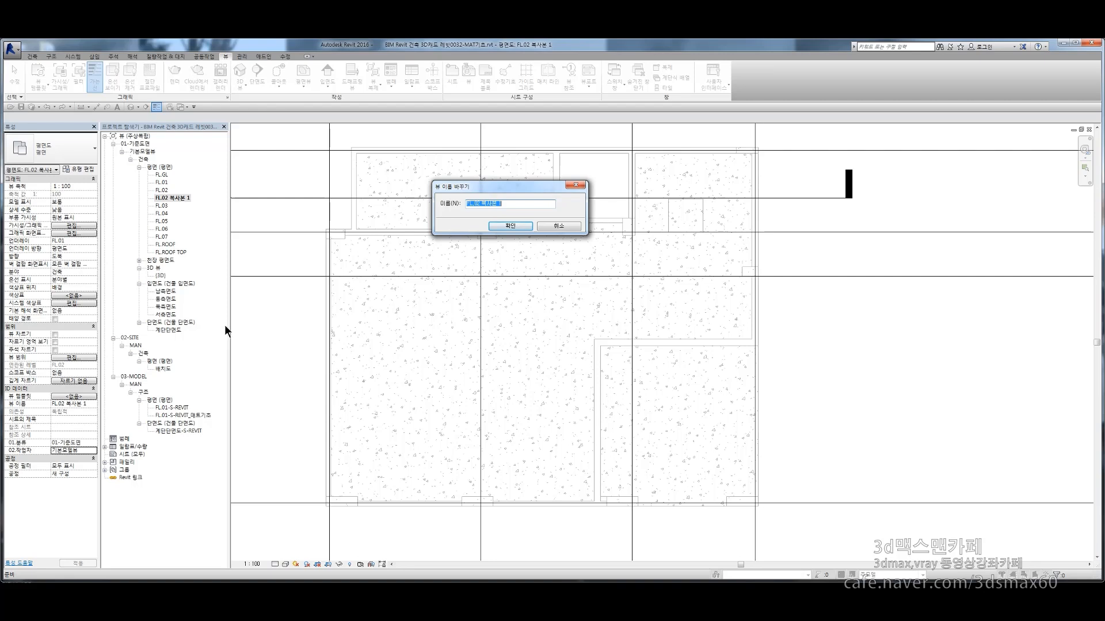
key(ctrl+v)
click(510, 226)
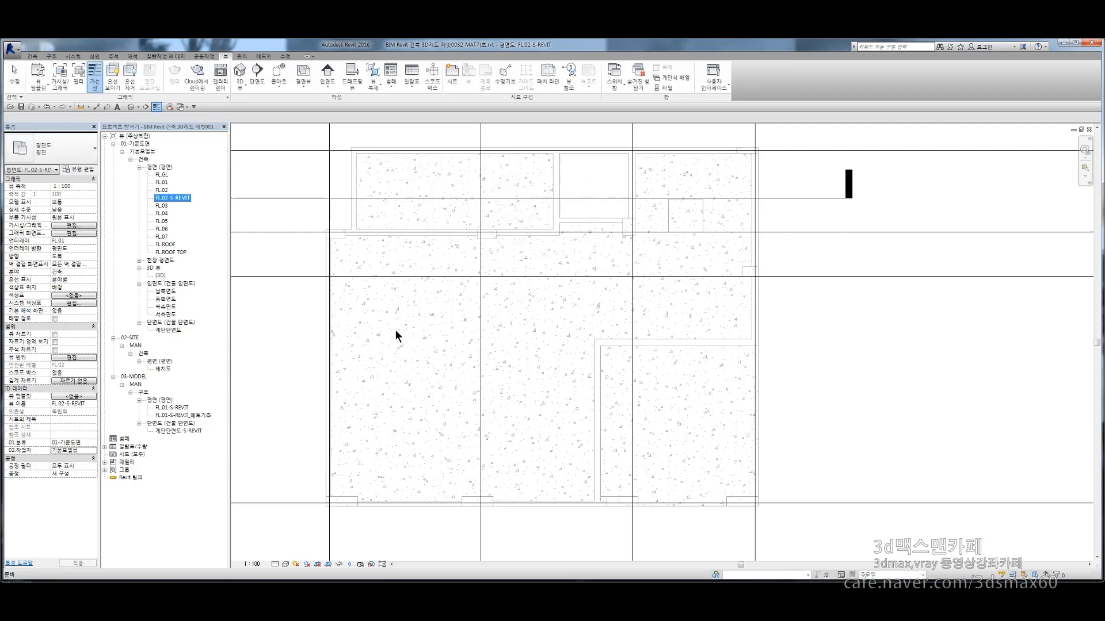
Apply the BIM-구조평면작업 view template to the FL.02-S-REVIT plan view
click(74, 396)
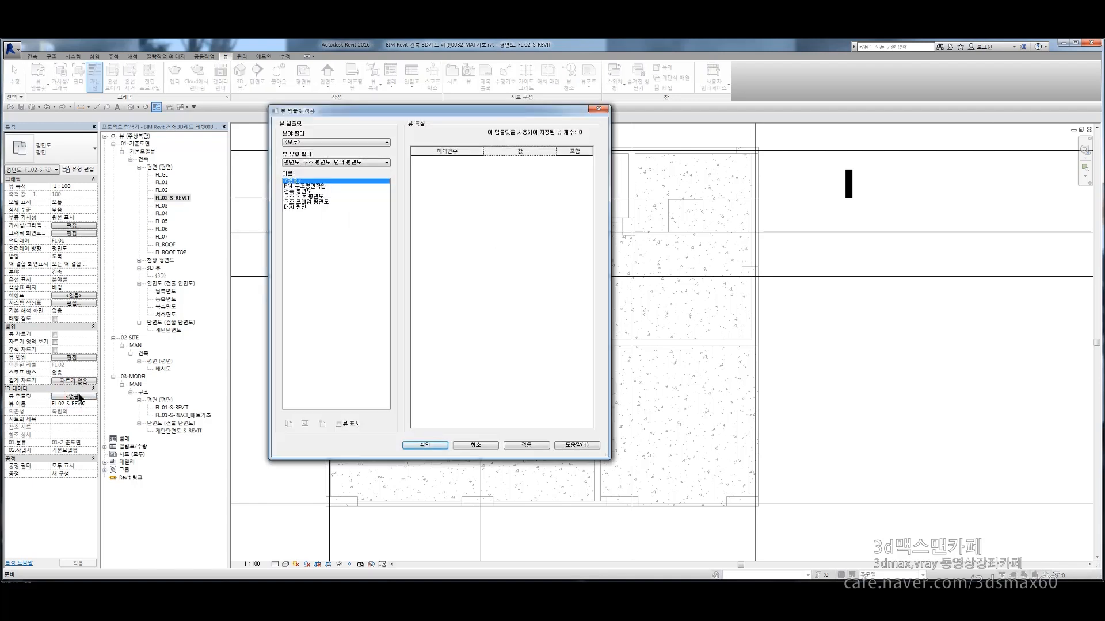
key(F9)
mouse_move(194, 190)
mouse_down()
mouse_move(191, 211)
mouse_move(144, 201)
mouse_move(201, 197)
mouse_up()
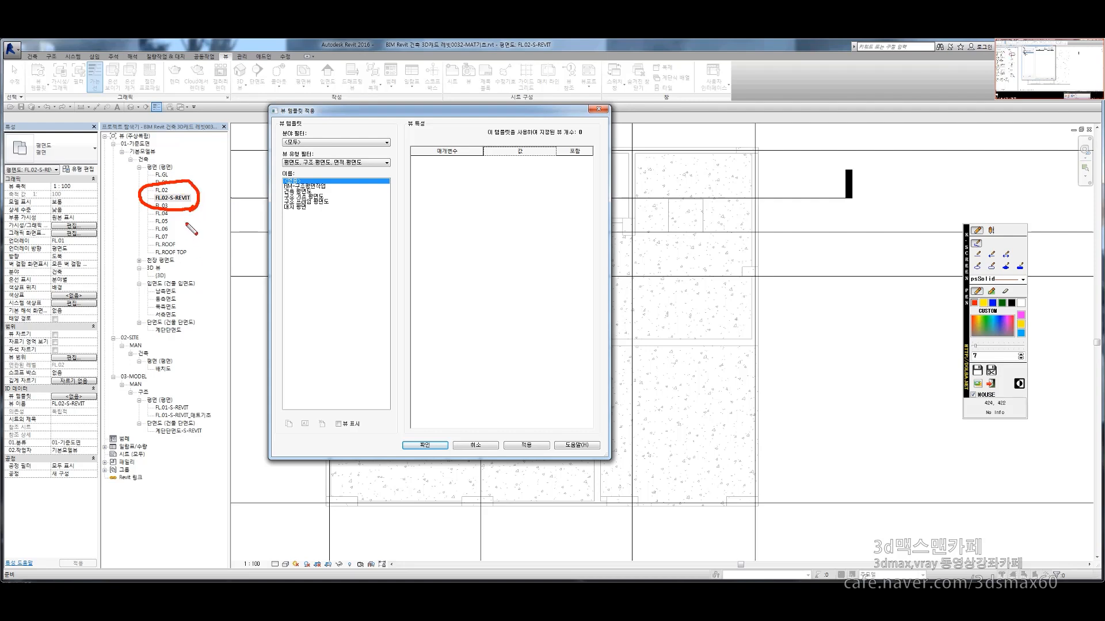
key(F9)
click(303, 187)
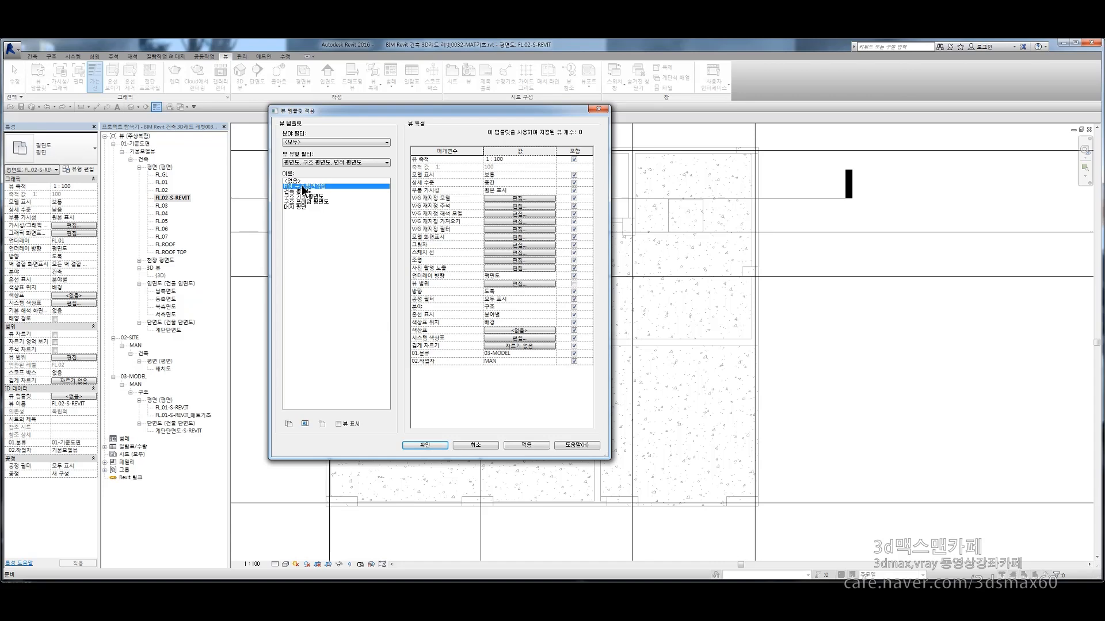
click(423, 446)
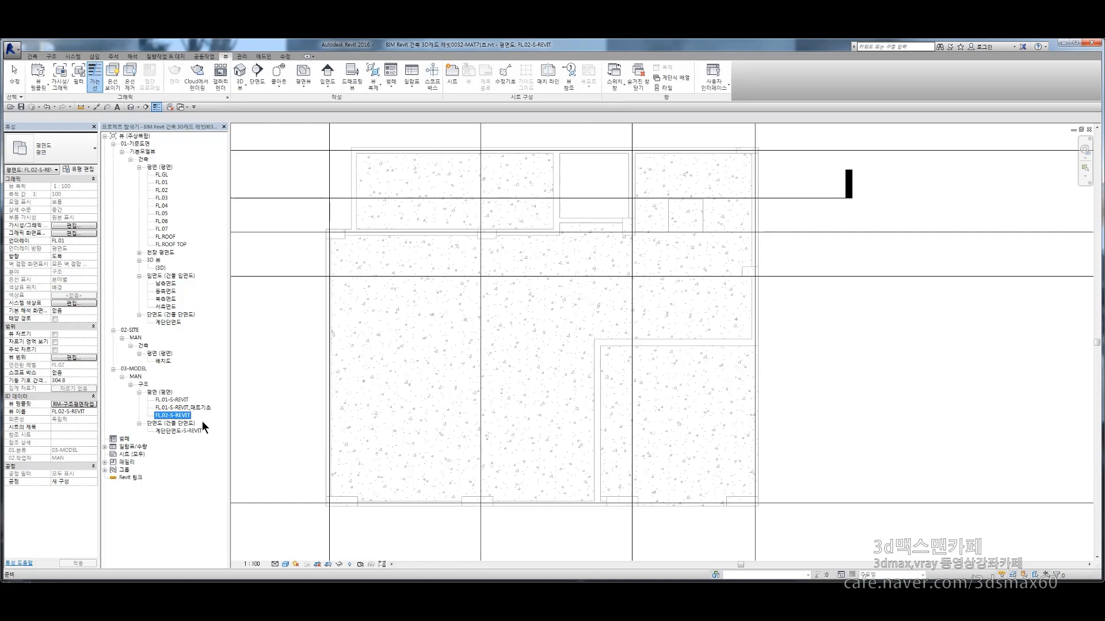
Check whether the scale and detail level options of FL.02-S-REVIT can still be edited under the applied template
click(253, 564)
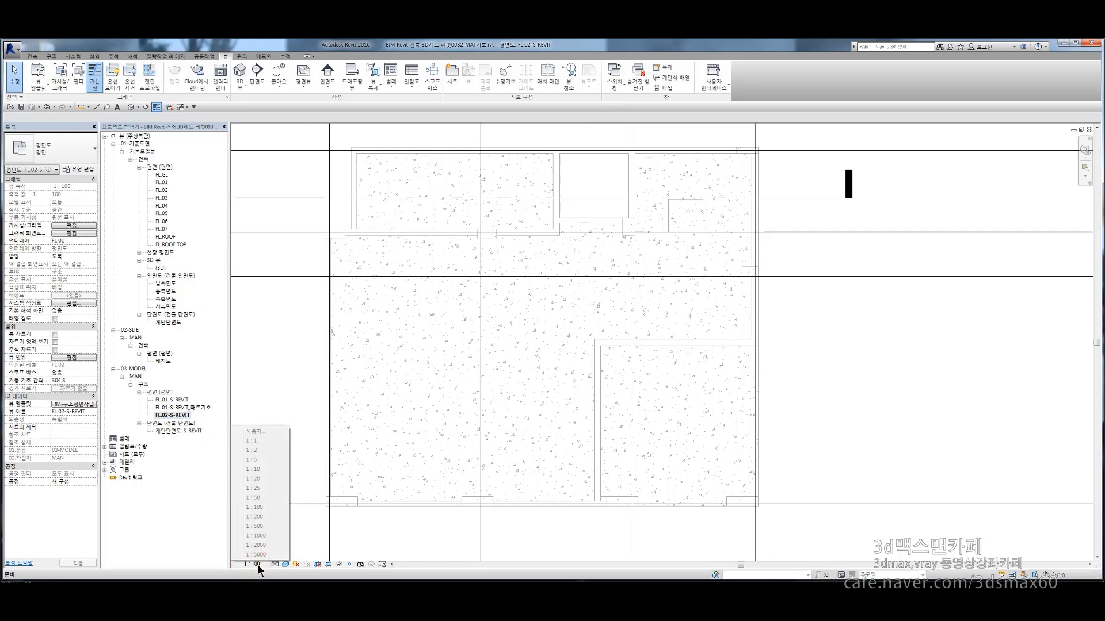
click(274, 564)
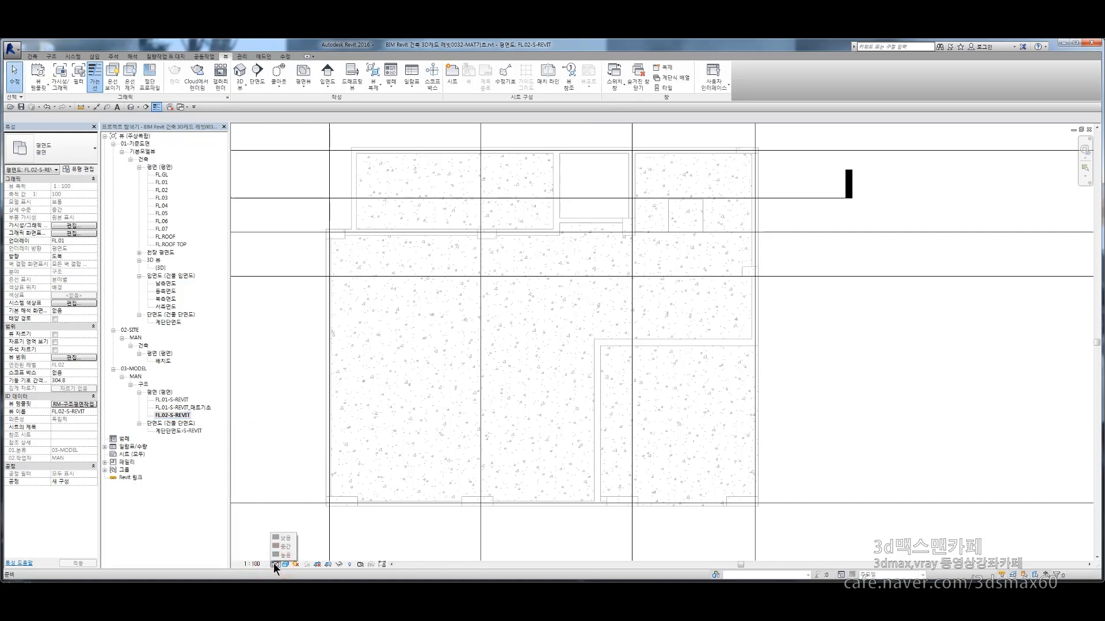
click(271, 435)
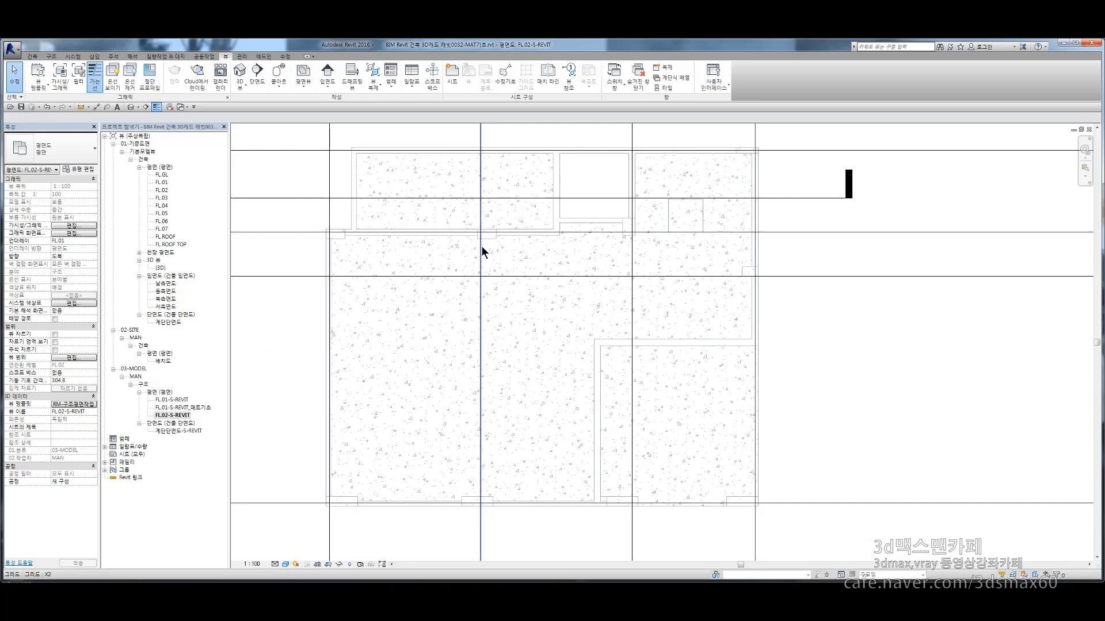
Link 2층바닥구조평면도.dwg from the 구조 folder to the current view only, in millimetres (밀리미터), positioned automatically origin to origin (자동 - 원점 대 원점)
scroll(482, 248, down, 2)
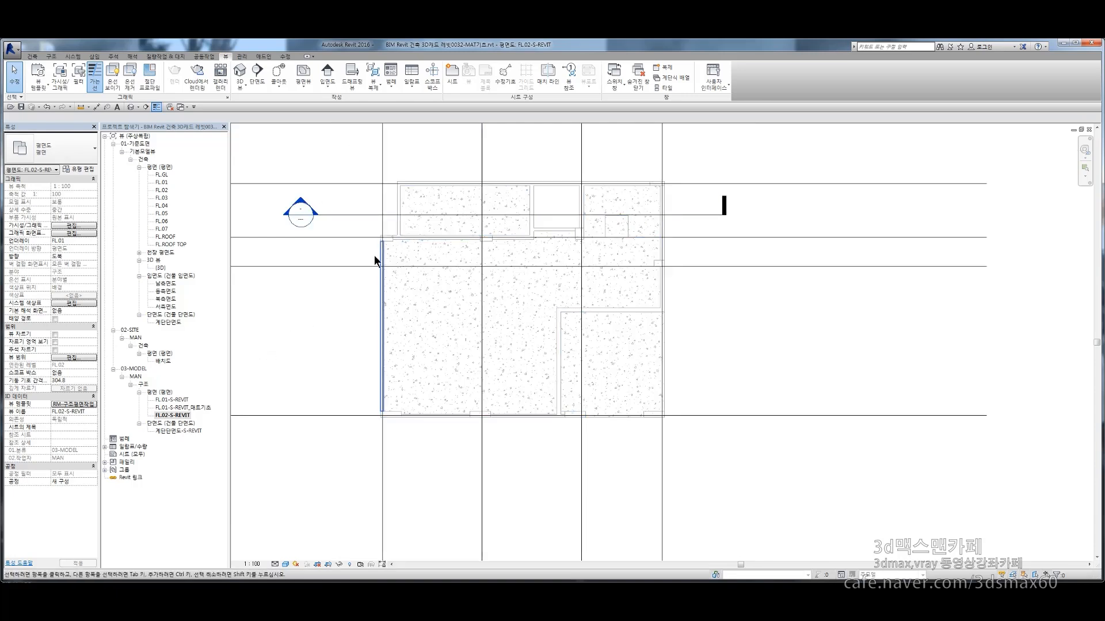
click(92, 56)
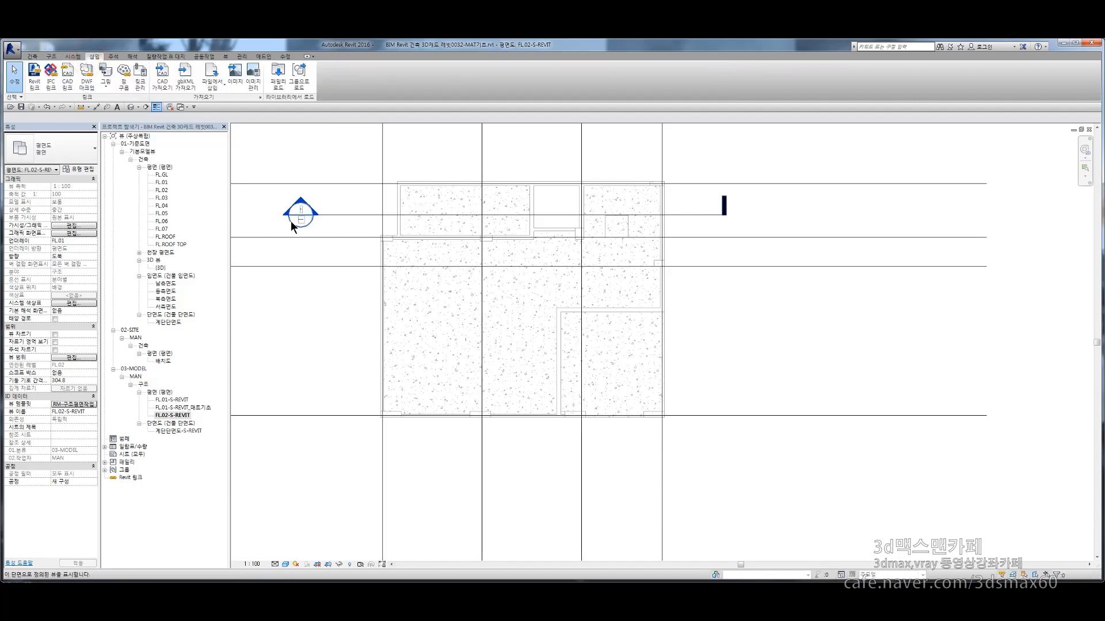
click(63, 82)
click(440, 273)
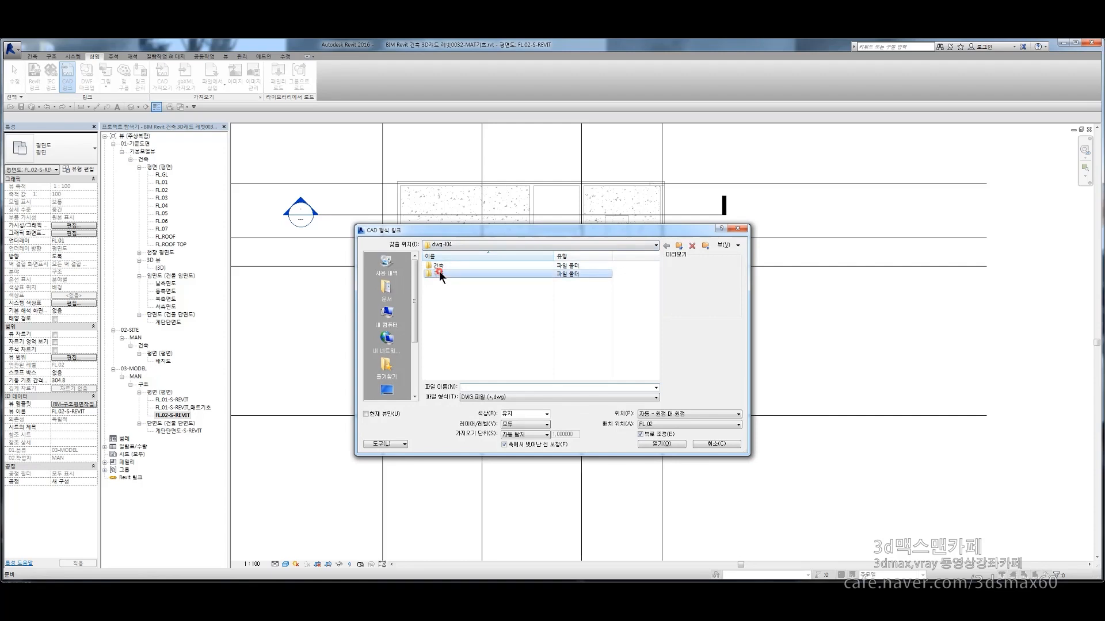
double_click(440, 274)
click(439, 274)
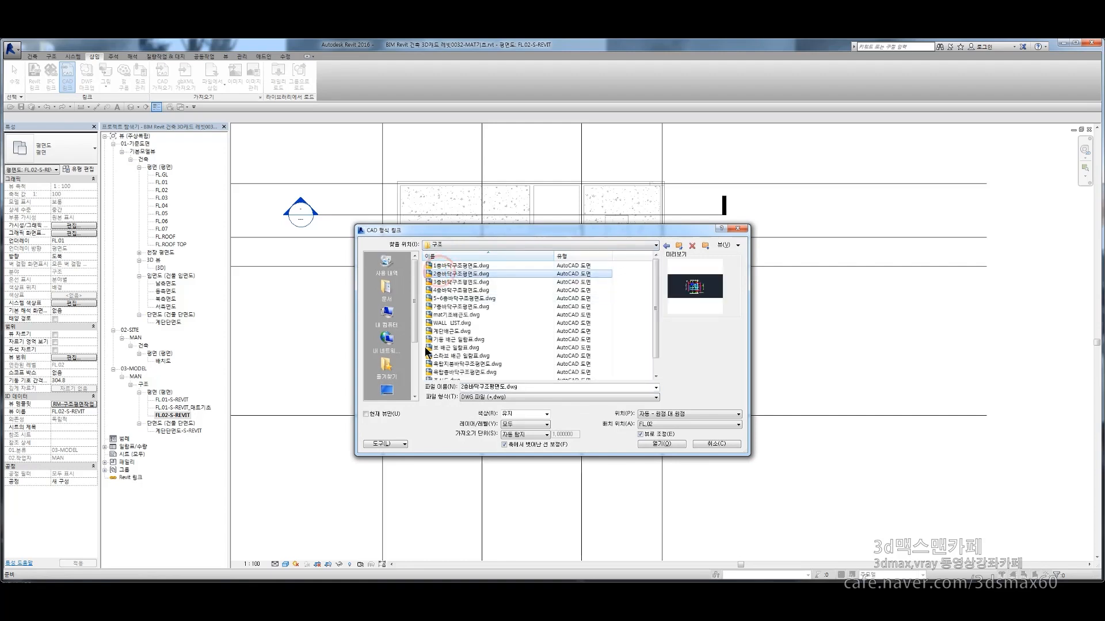
click(388, 414)
click(529, 435)
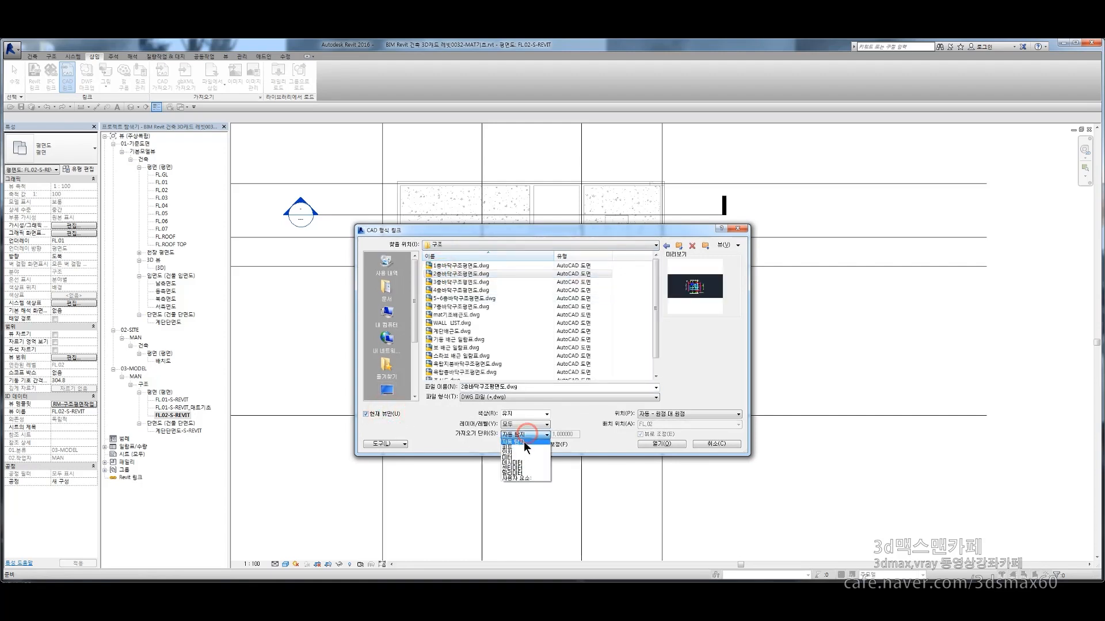
click(517, 473)
click(670, 415)
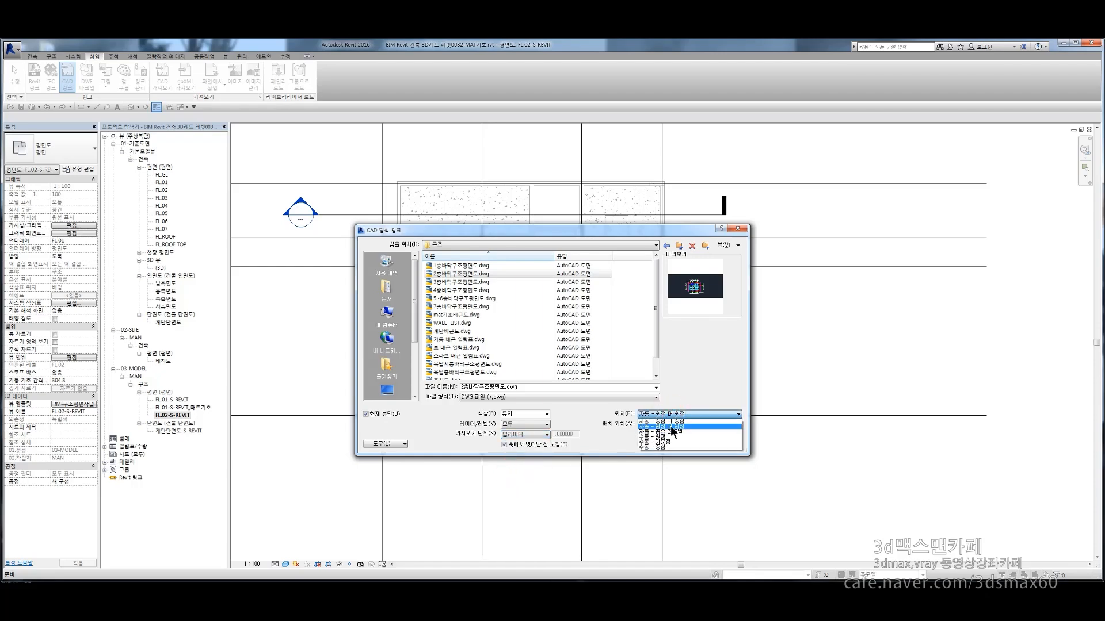
click(667, 427)
click(678, 444)
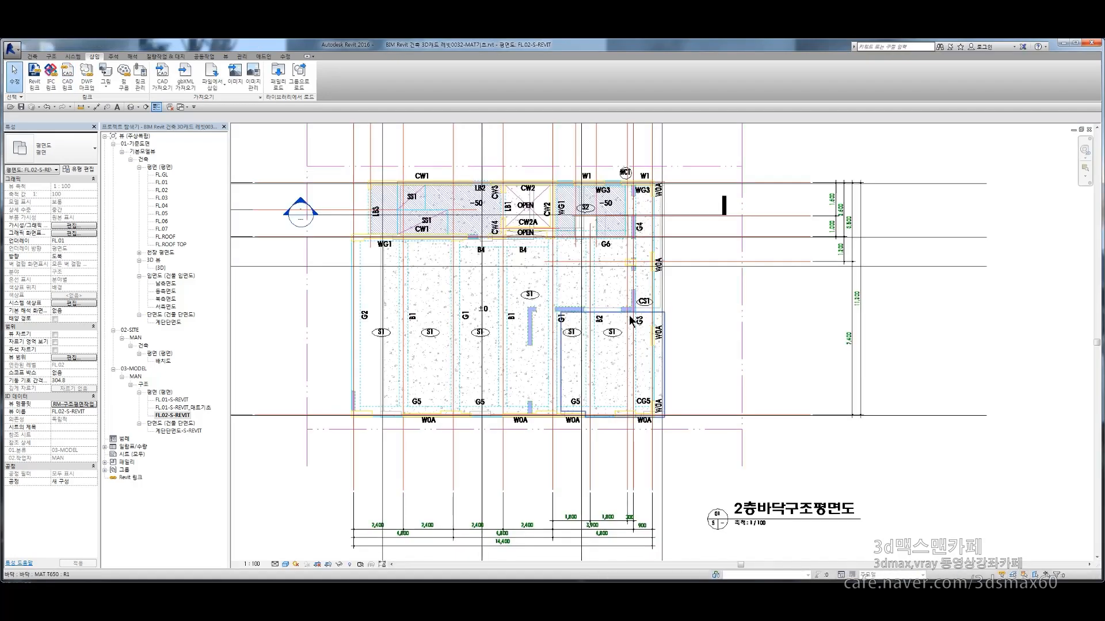
Align the linked second-floor structural drawing with the model's X1 and Y3 grid lines
scroll(629, 315, down, 4)
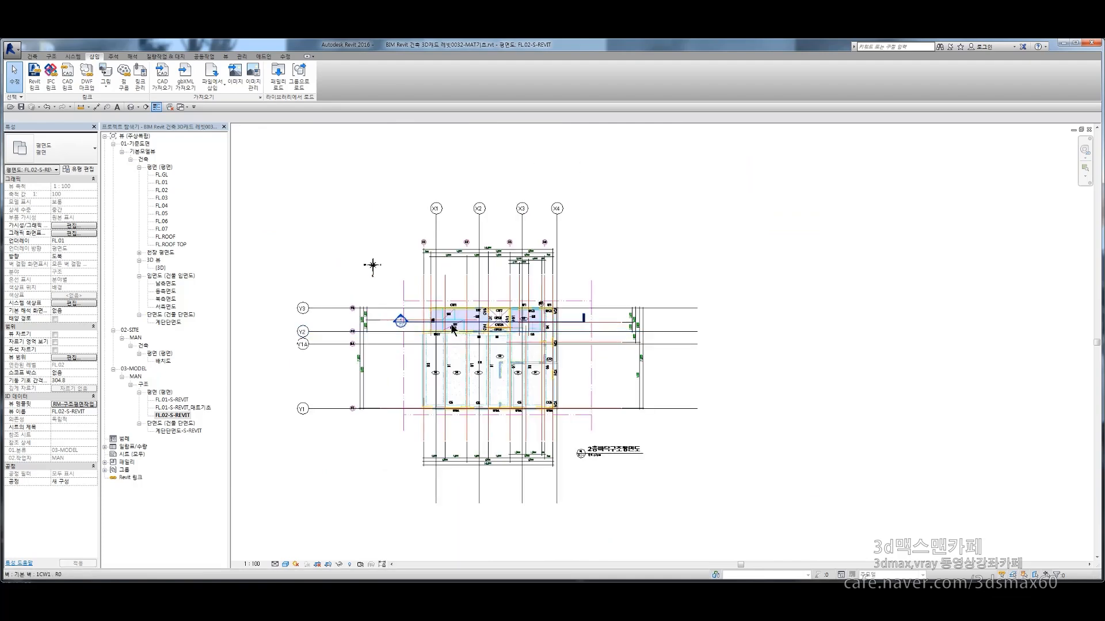
scroll(420, 245, up, 5)
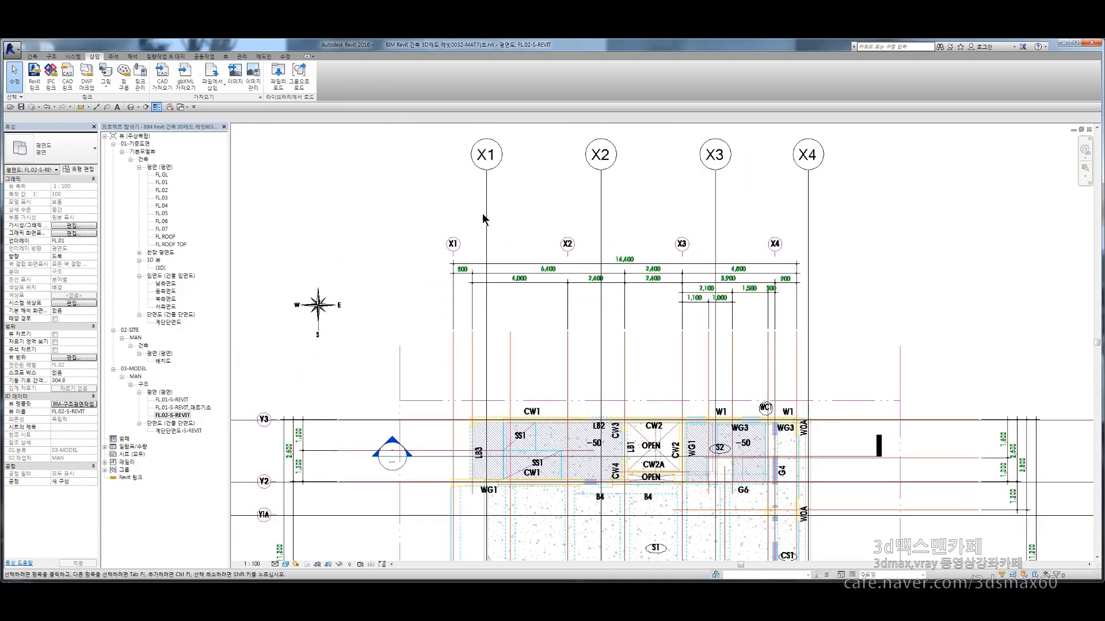
key(a)
key(l)
click(486, 197)
click(453, 288)
middle_drag(473, 373, 521, 312)
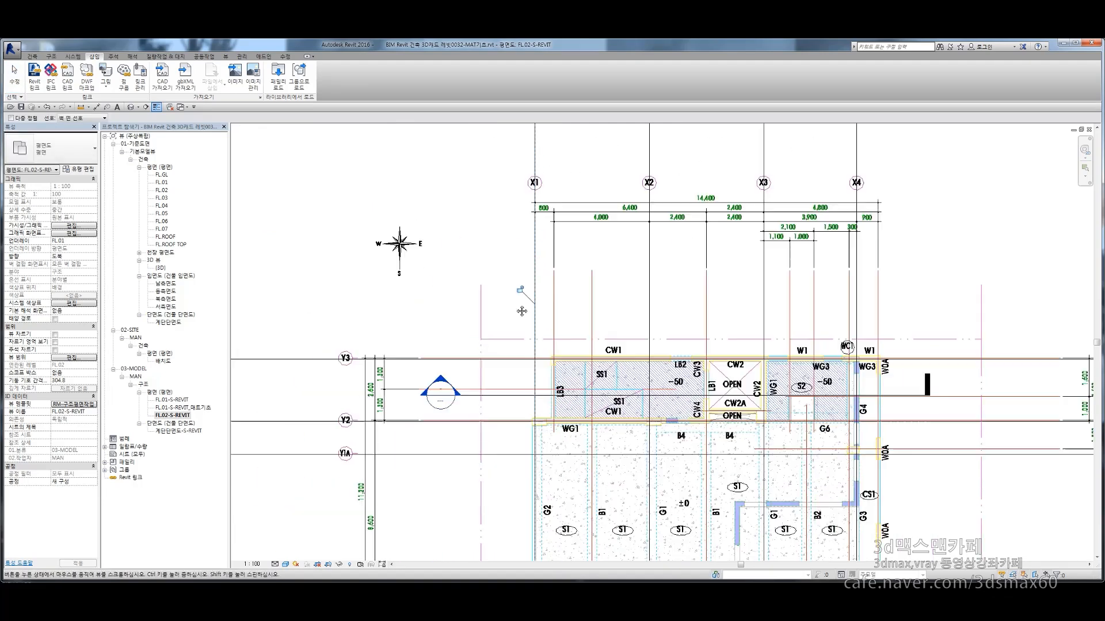
click(358, 302)
scroll(408, 292, up, 3)
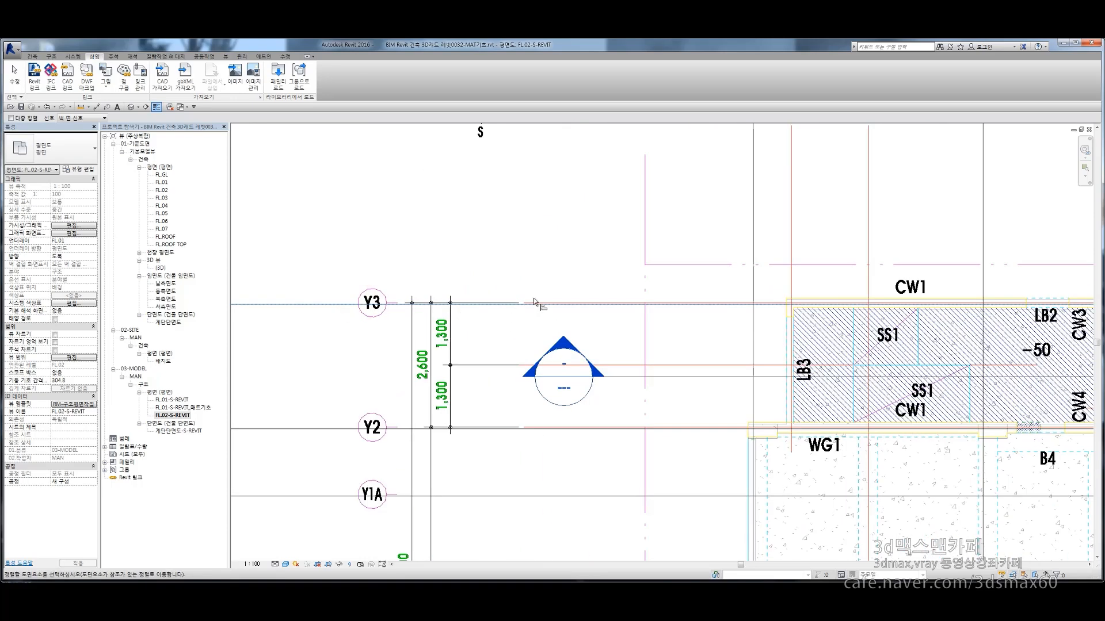
click(543, 301)
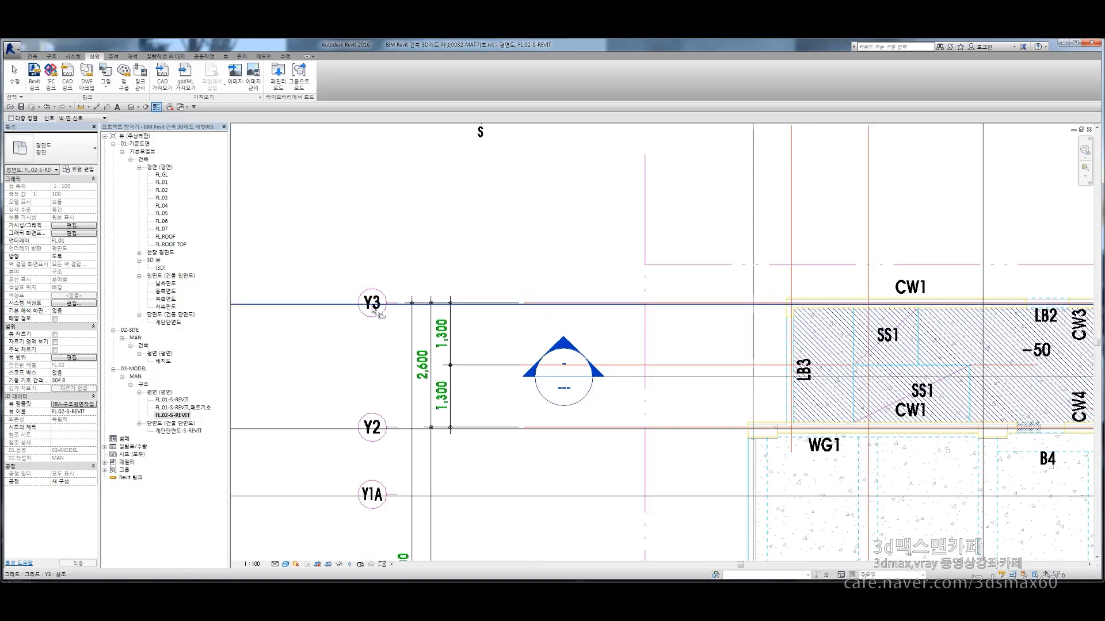
key(Escape)
key(Escape)
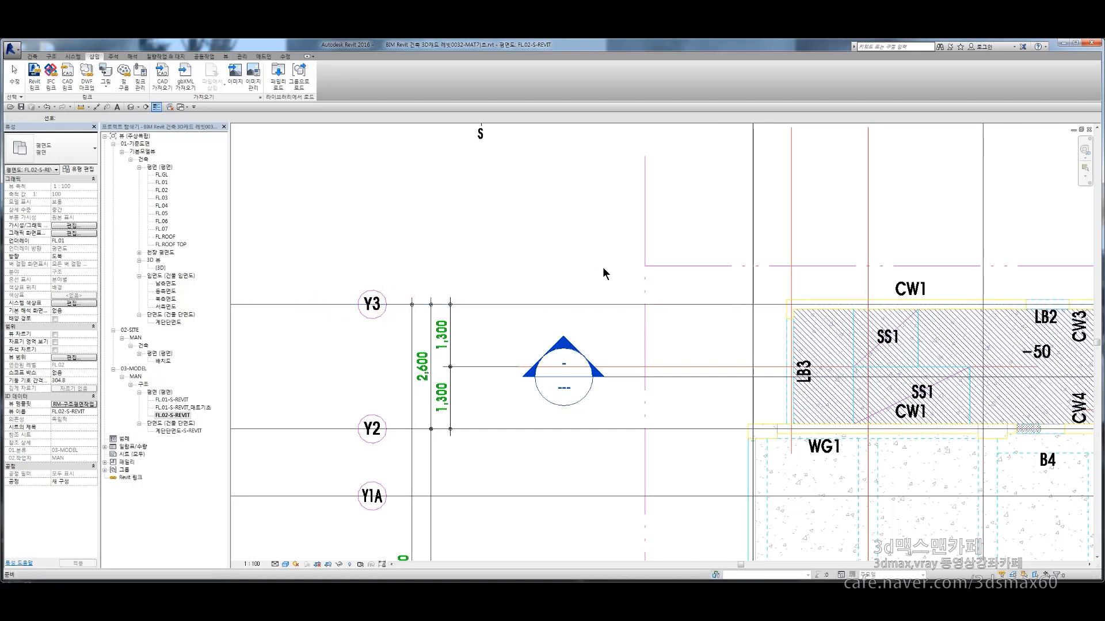
Set the draw layer of the linked 2층바닥구조평면도.dwg to foreground
click(668, 265)
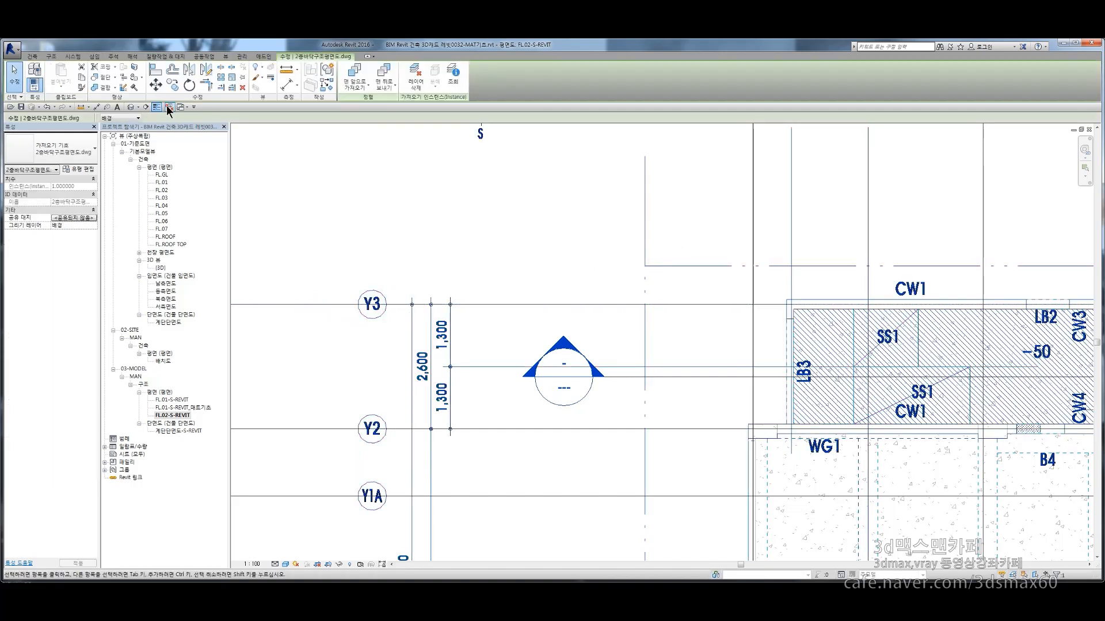
click(121, 118)
click(115, 133)
click(478, 224)
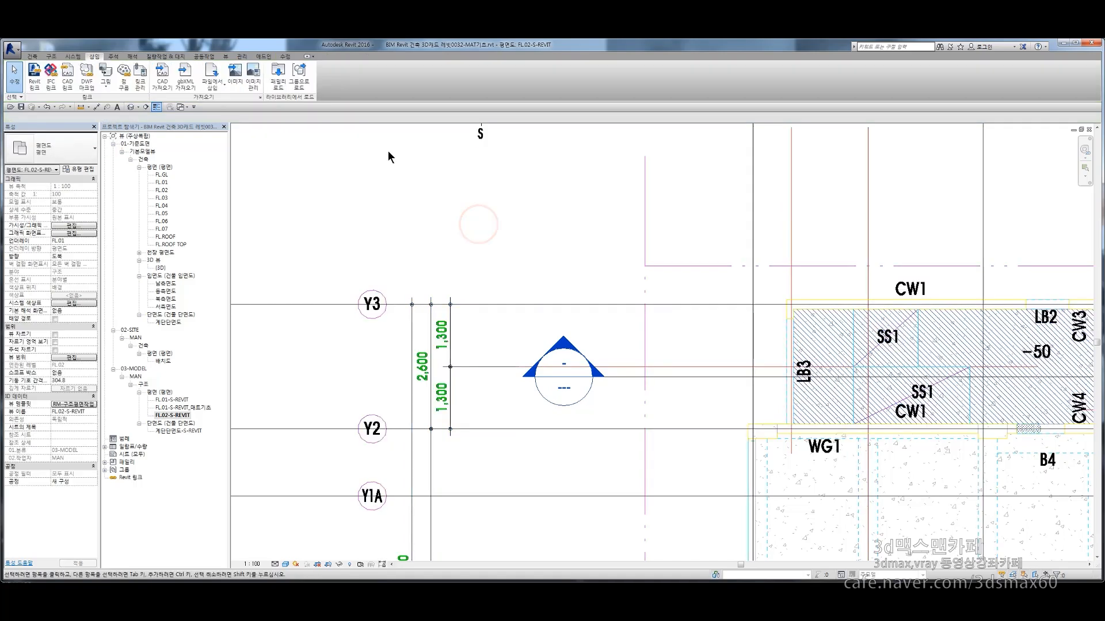
scroll(388, 151, down, 5)
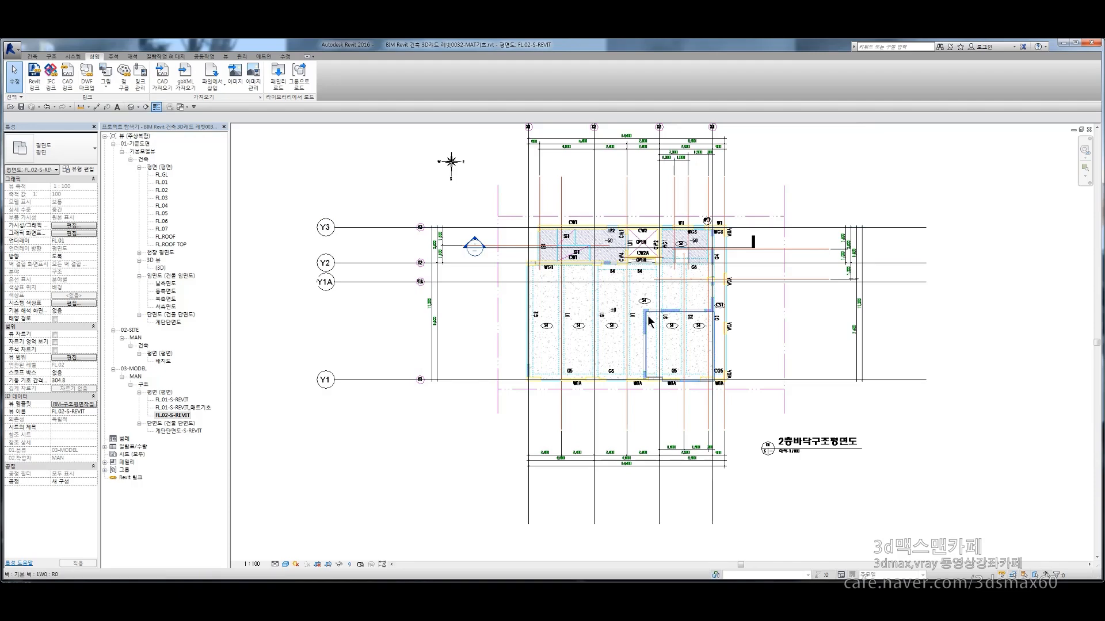
scroll(655, 250, up, 3)
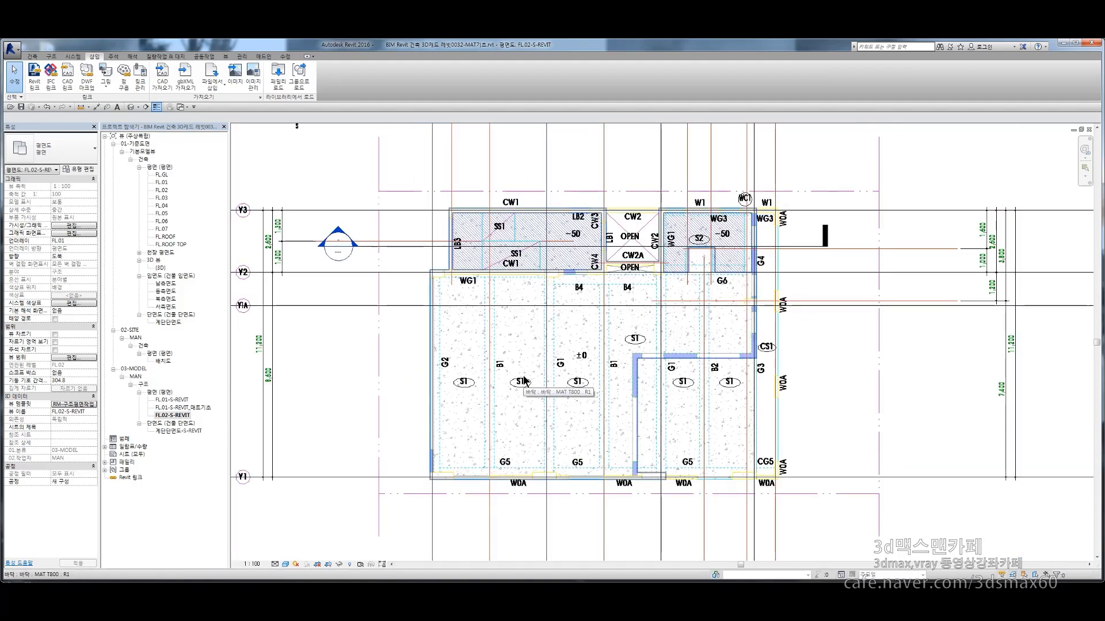
key(F9)
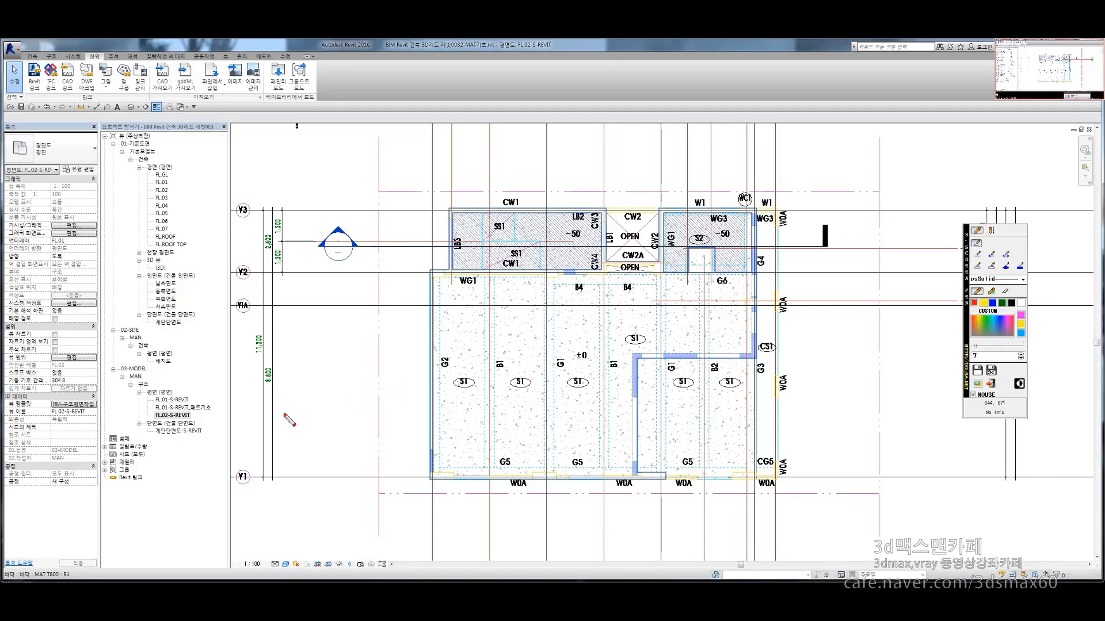
mouse_move(272, 414)
mouse_down()
mouse_move(678, 415)
mouse_move(718, 435)
mouse_move(765, 430)
mouse_up()
drag(762, 391, 792, 388)
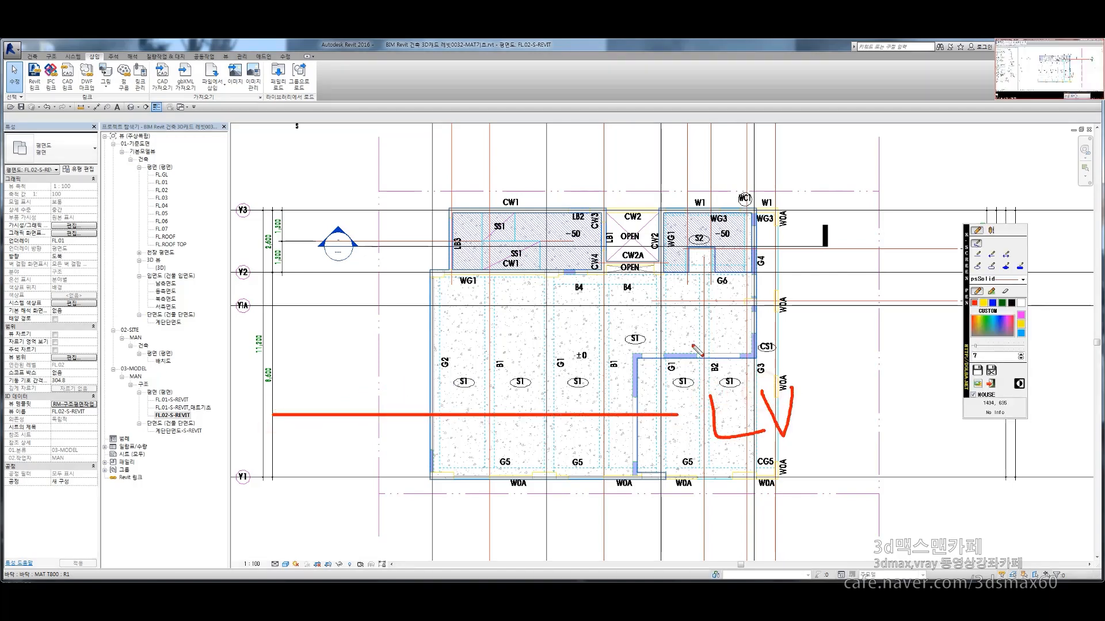
mouse_move(273, 223)
mouse_down()
mouse_move(685, 222)
mouse_move(726, 207)
mouse_move(752, 229)
mouse_up()
drag(830, 377, 828, 444)
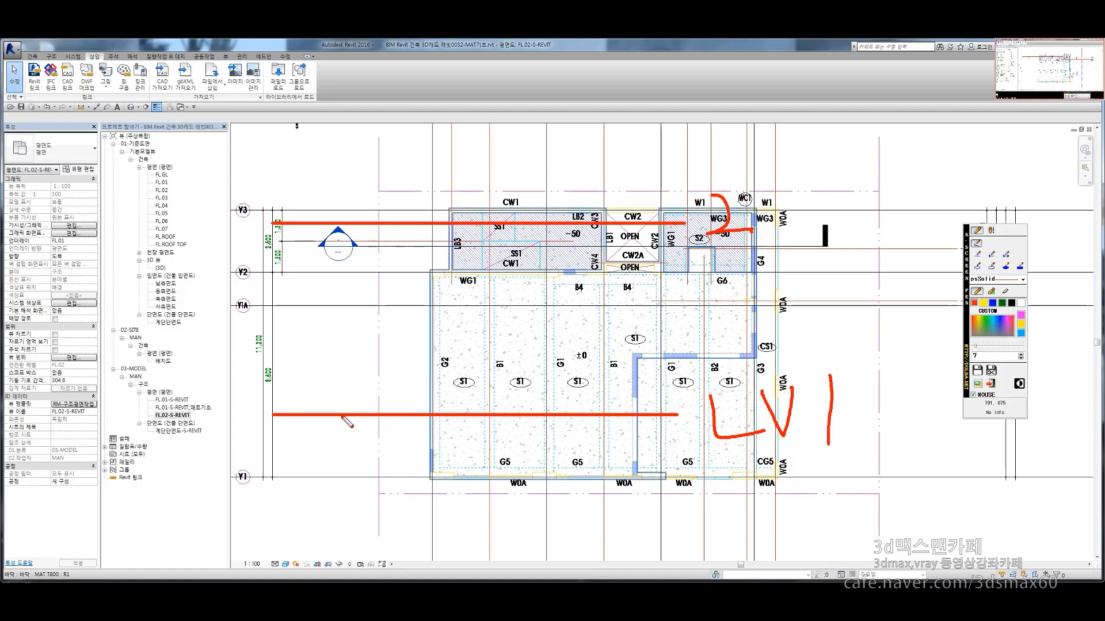
mouse_move(342, 414)
mouse_down()
mouse_move(341, 401)
mouse_move(545, 401)
mouse_move(576, 420)
mouse_move(351, 394)
mouse_move(351, 238)
mouse_move(365, 223)
mouse_move(365, 401)
mouse_up()
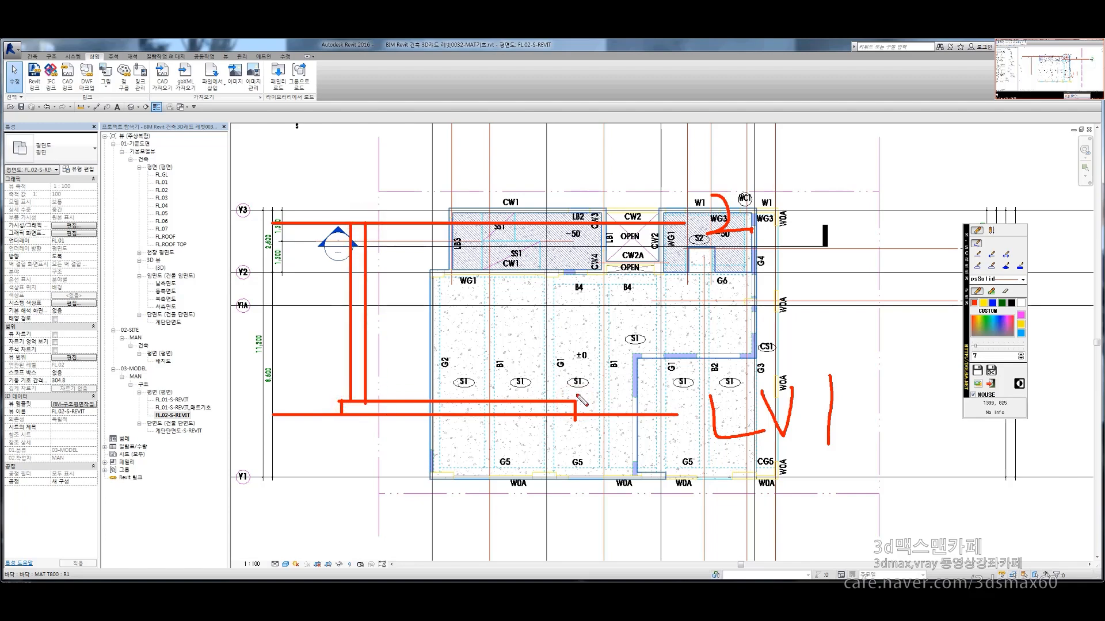
mouse_move(567, 401)
mouse_down()
mouse_move(569, 223)
mouse_move(545, 276)
mouse_move(545, 409)
mouse_up()
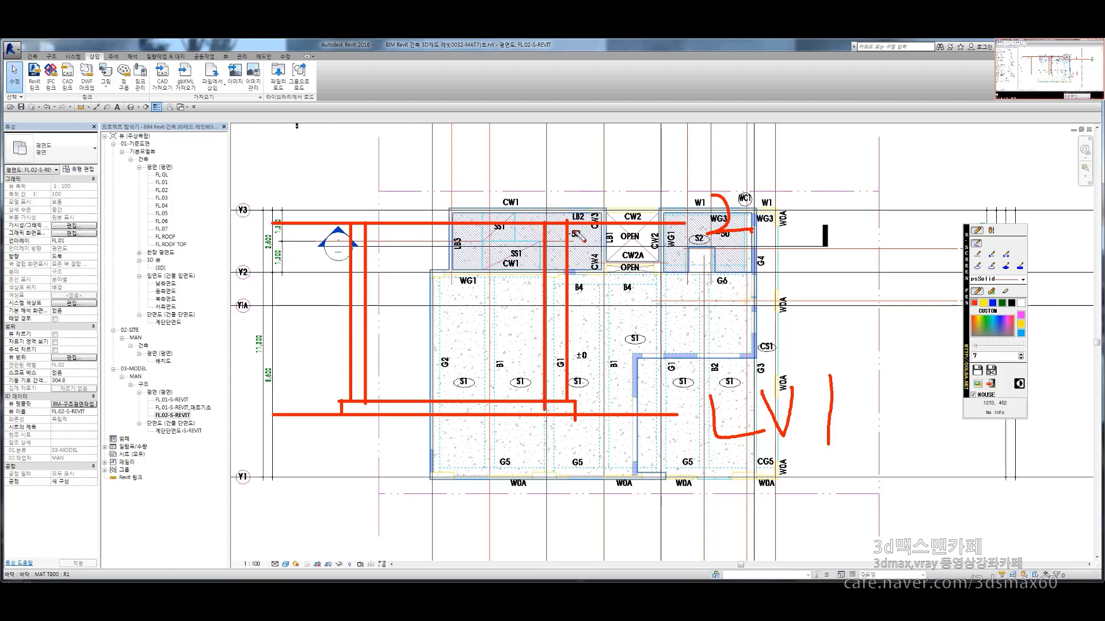
drag(364, 244, 547, 246)
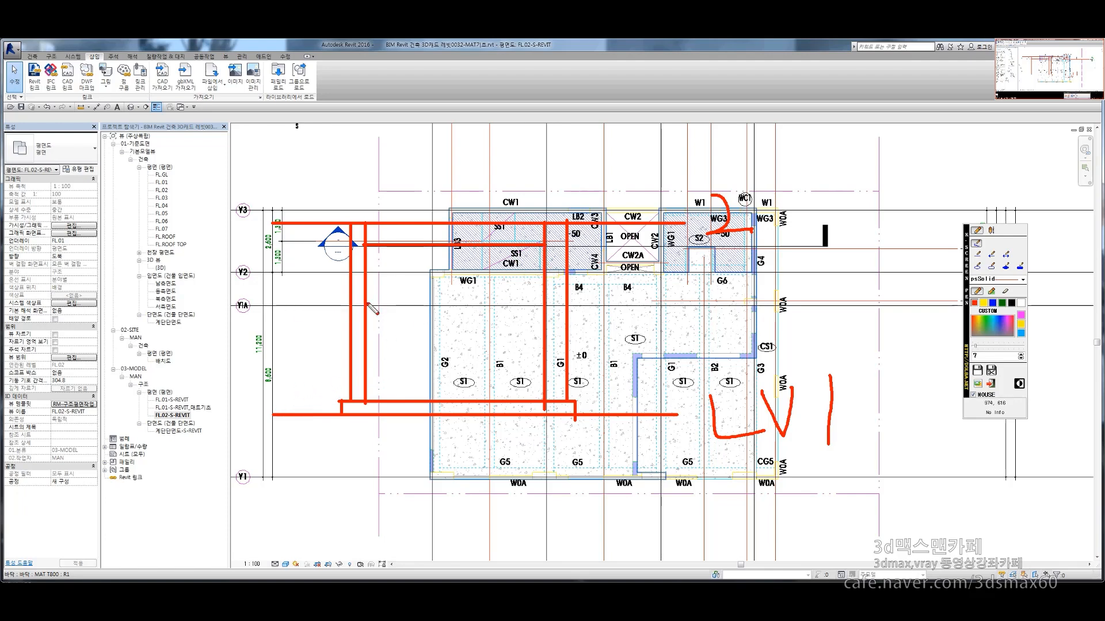
drag(275, 306, 668, 307)
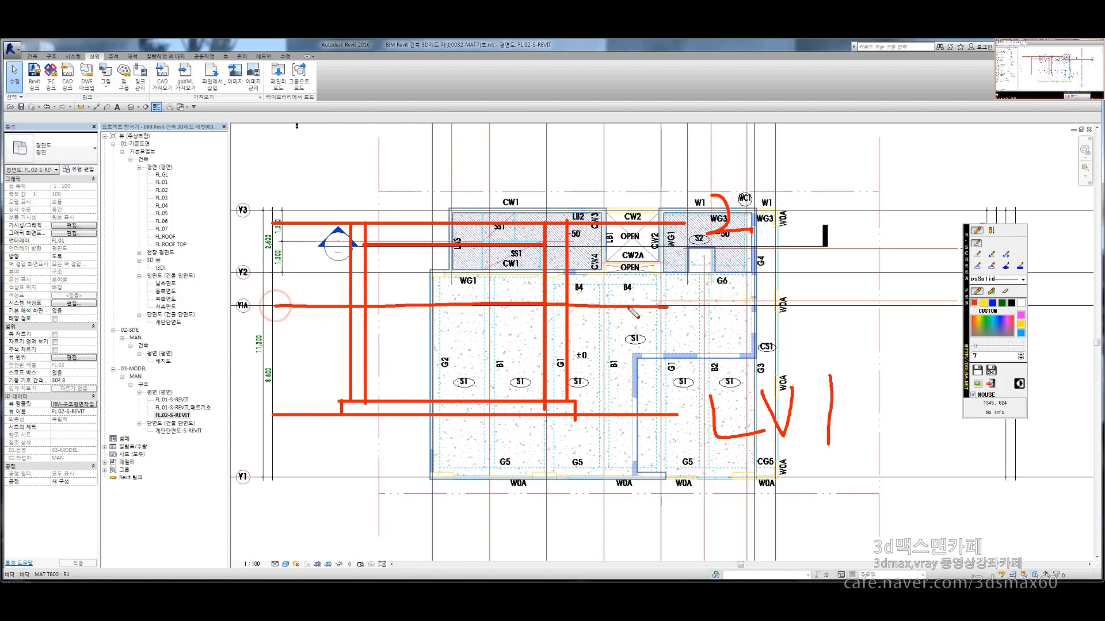
mouse_move(462, 307)
mouse_down()
mouse_move(459, 360)
mouse_move(486, 345)
mouse_move(461, 366)
mouse_up()
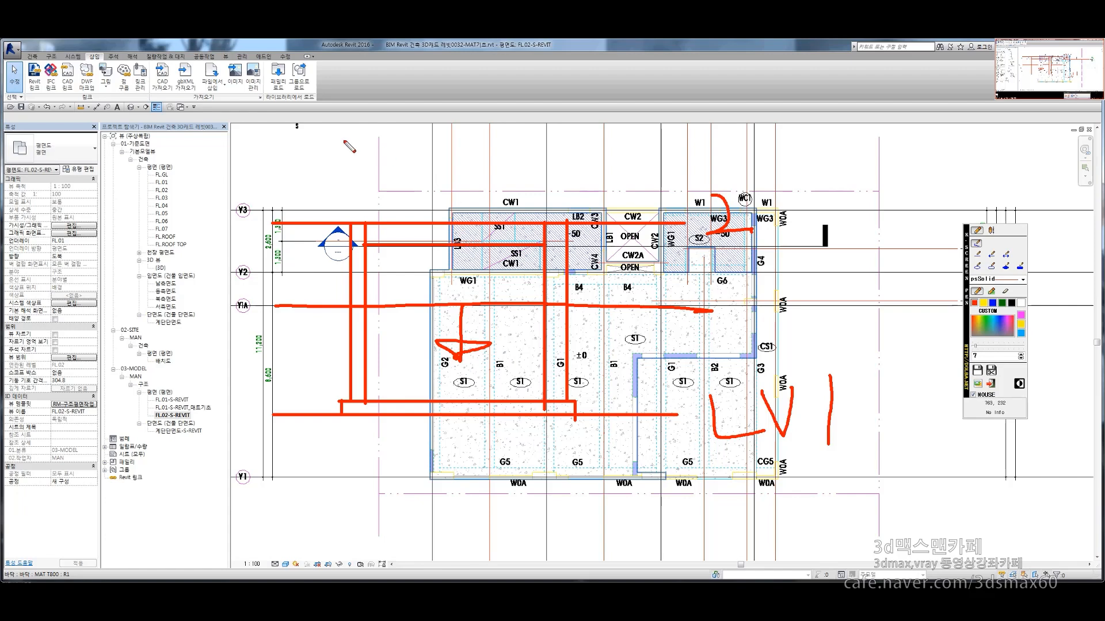
drag(278, 139, 629, 154)
mouse_move(481, 149)
mouse_down()
mouse_move(484, 244)
mouse_move(492, 208)
mouse_move(475, 246)
mouse_up()
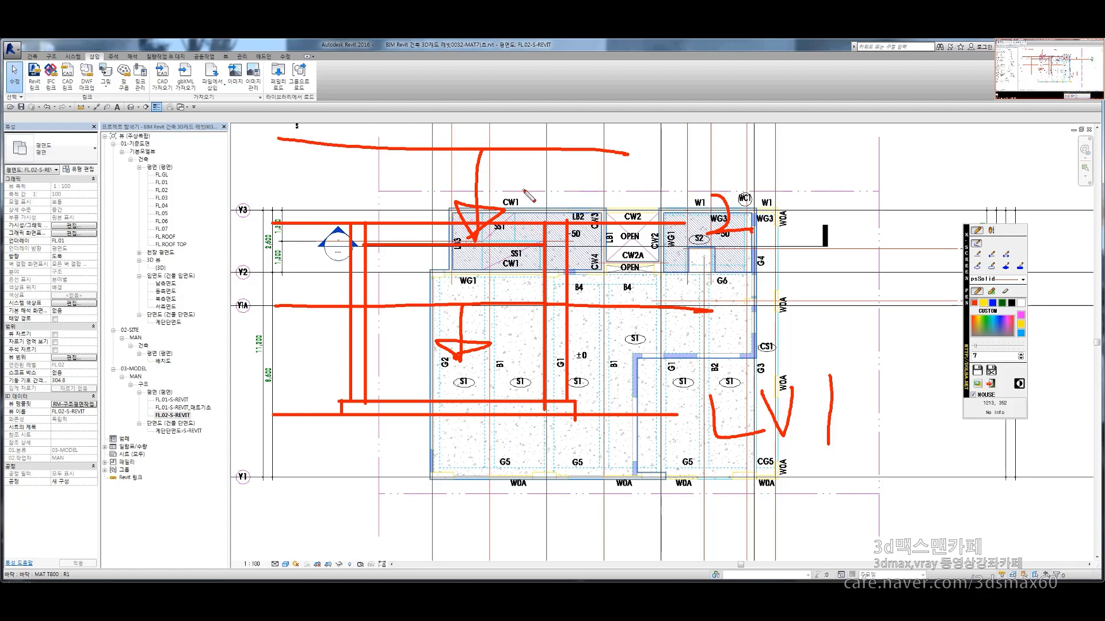
mouse_move(529, 191)
mouse_down()
mouse_move(549, 265)
mouse_move(531, 276)
mouse_up()
key(Escape)
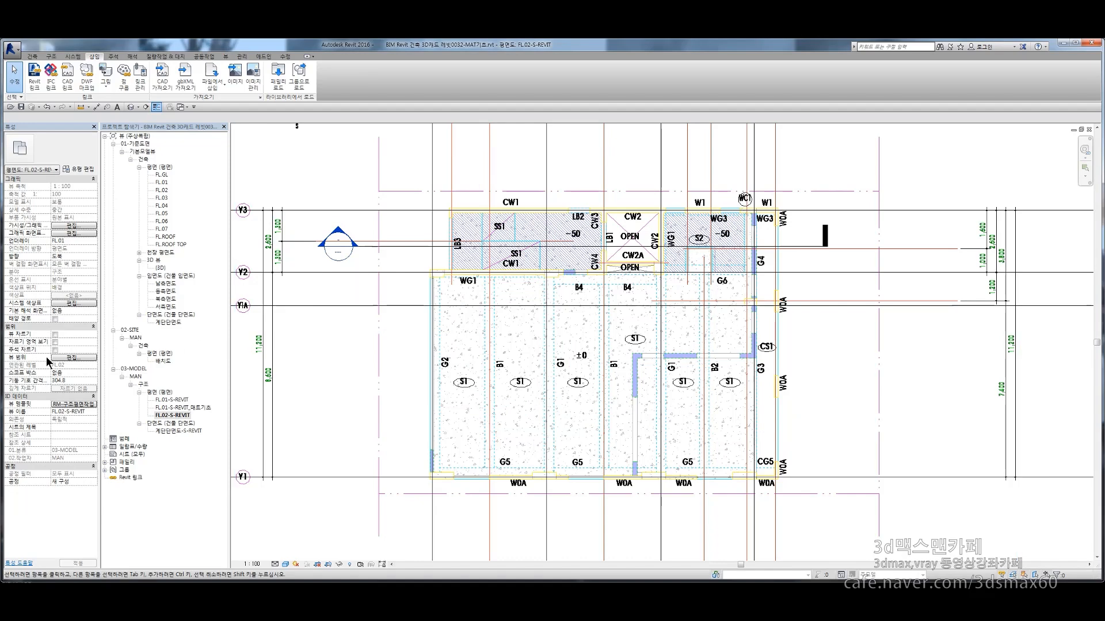
key(F9)
drag(1, 362, 175, 363)
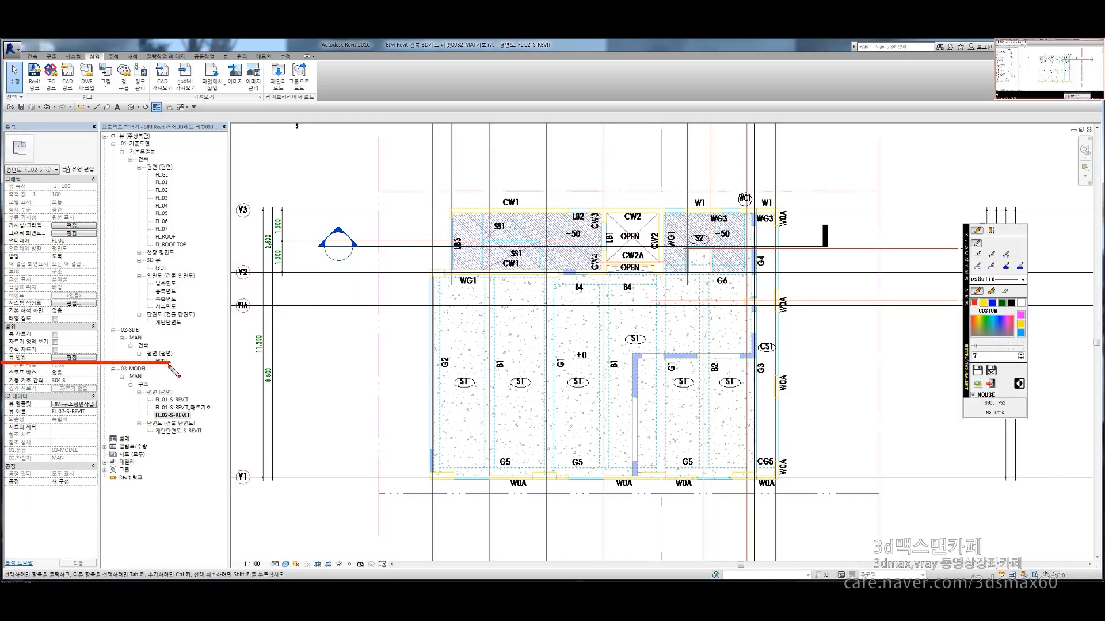
key(Escape)
Set the view range of the FL.02-S-REVIT plan to bottom and view depth offsets of -300
click(72, 357)
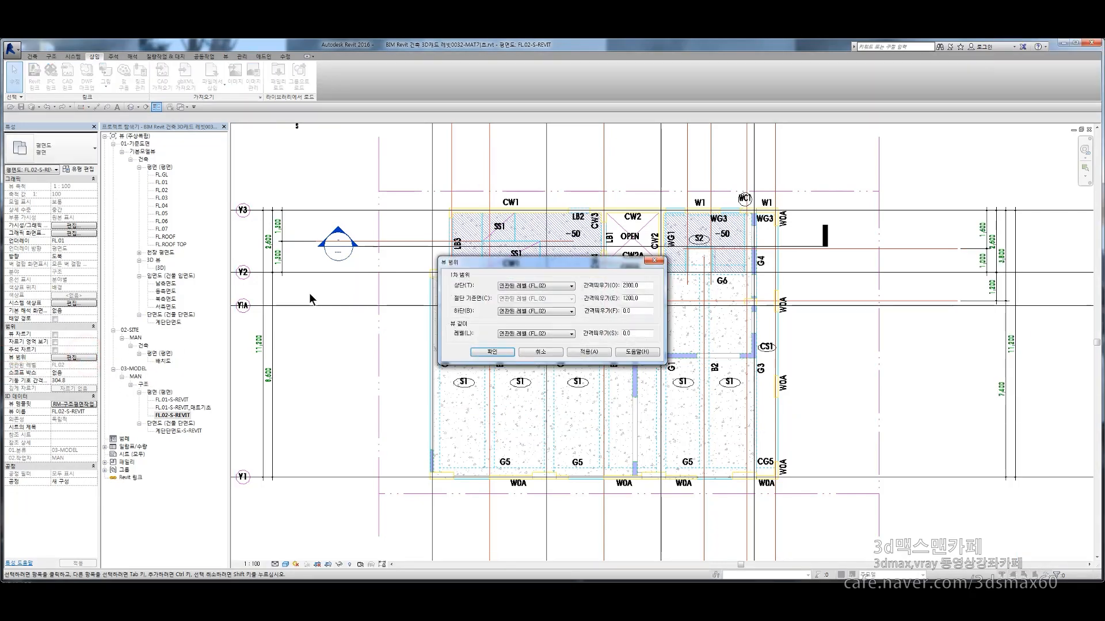
double_click(624, 311)
text(-3)
double_click(643, 333)
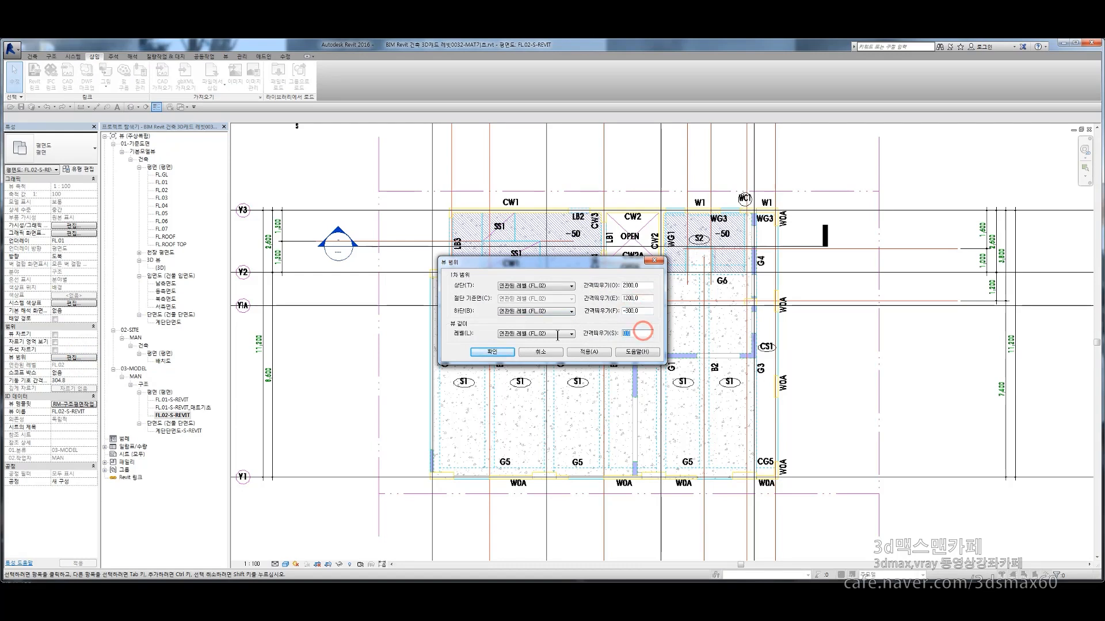
text(-3)
click(644, 314)
click(491, 352)
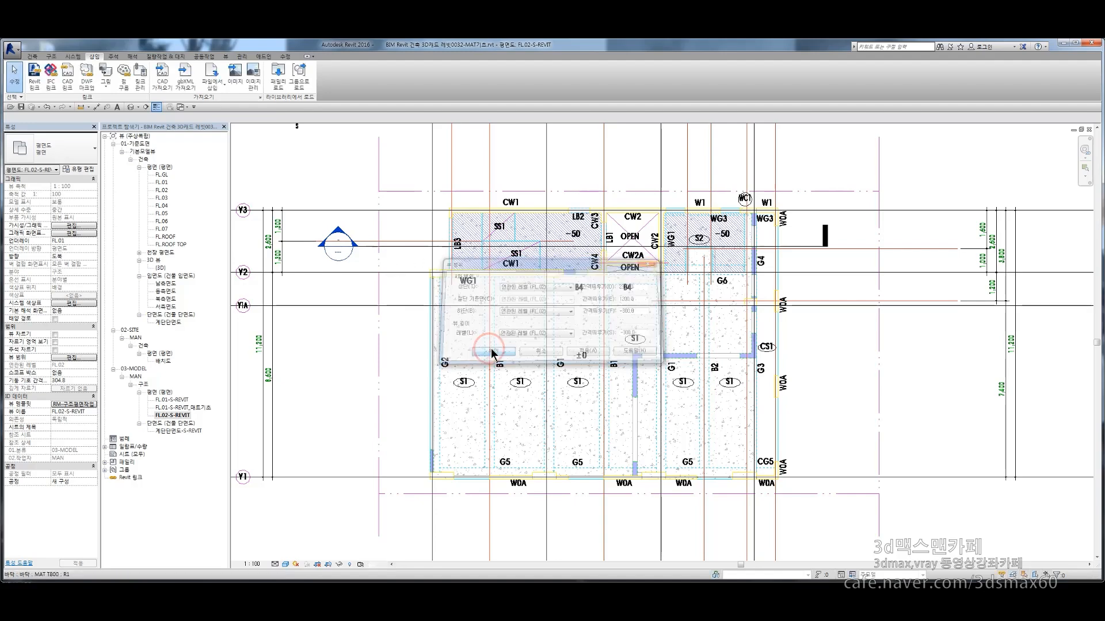
Examine how the walls and columns below the second-floor level are displayed in the structural plan, especially along grid Y1
scroll(557, 448, up, 3)
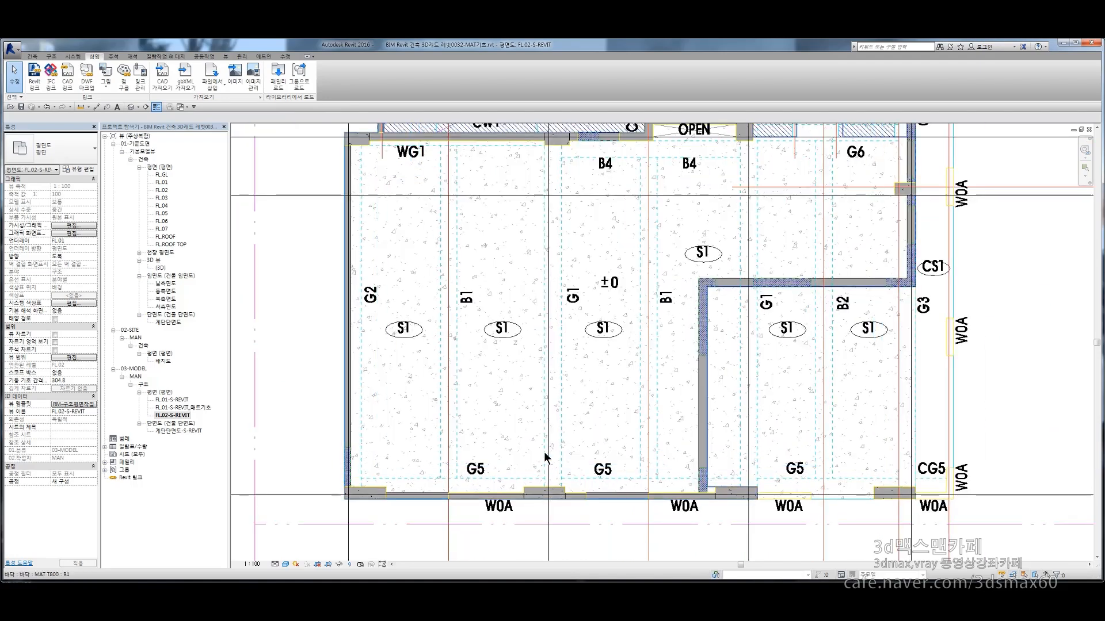
scroll(372, 484, up, 4)
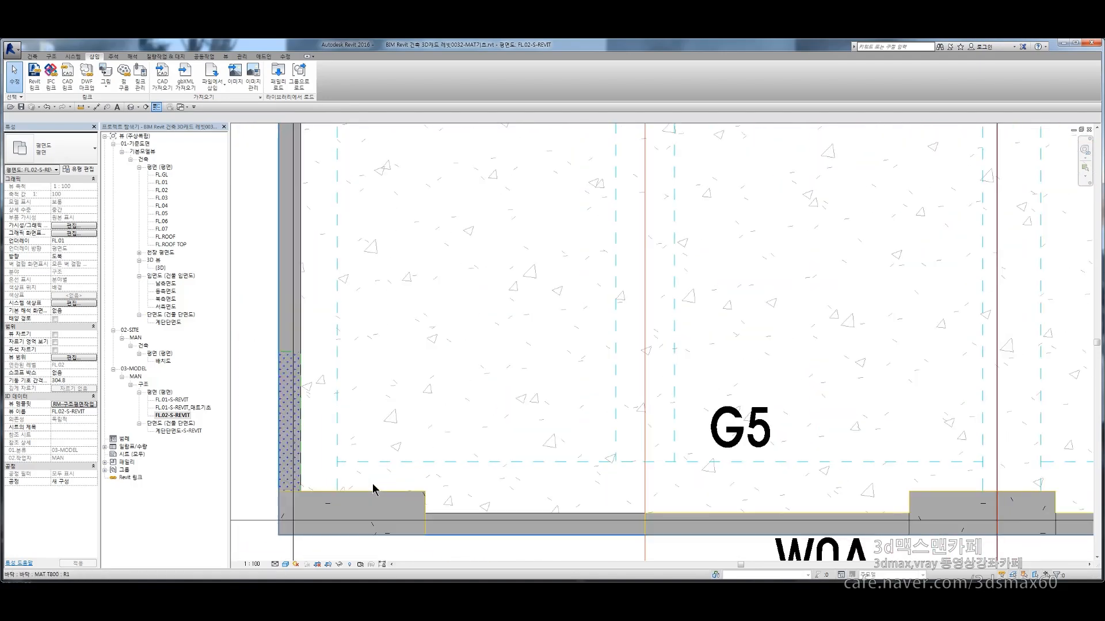
scroll(373, 484, down, 2)
scroll(374, 482, down, 5)
scroll(374, 484, up, 6)
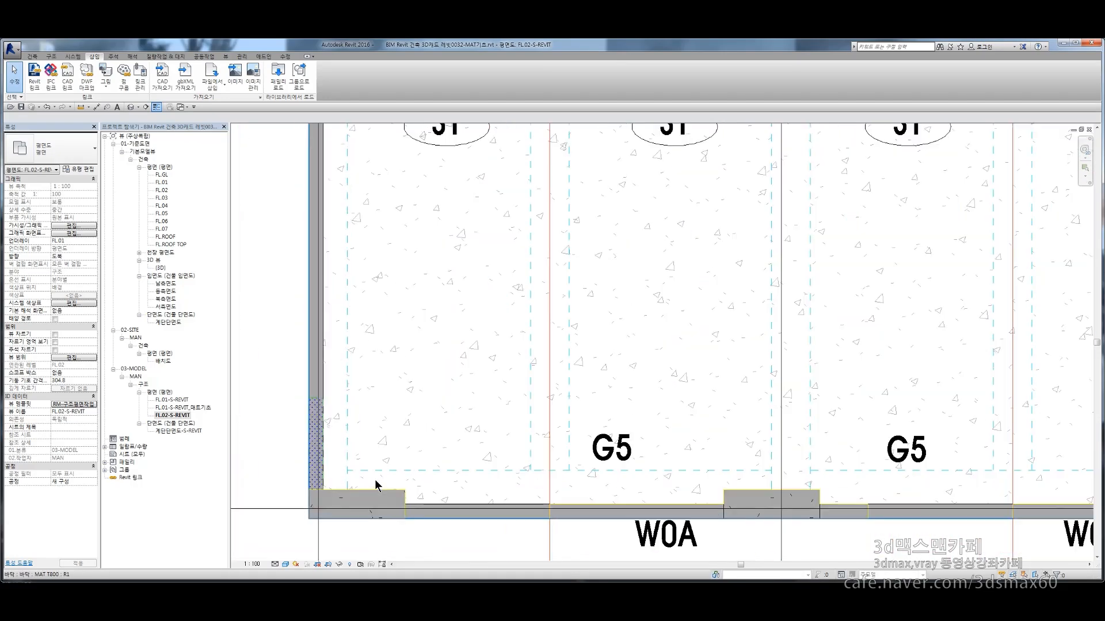
scroll(375, 485, down, 3)
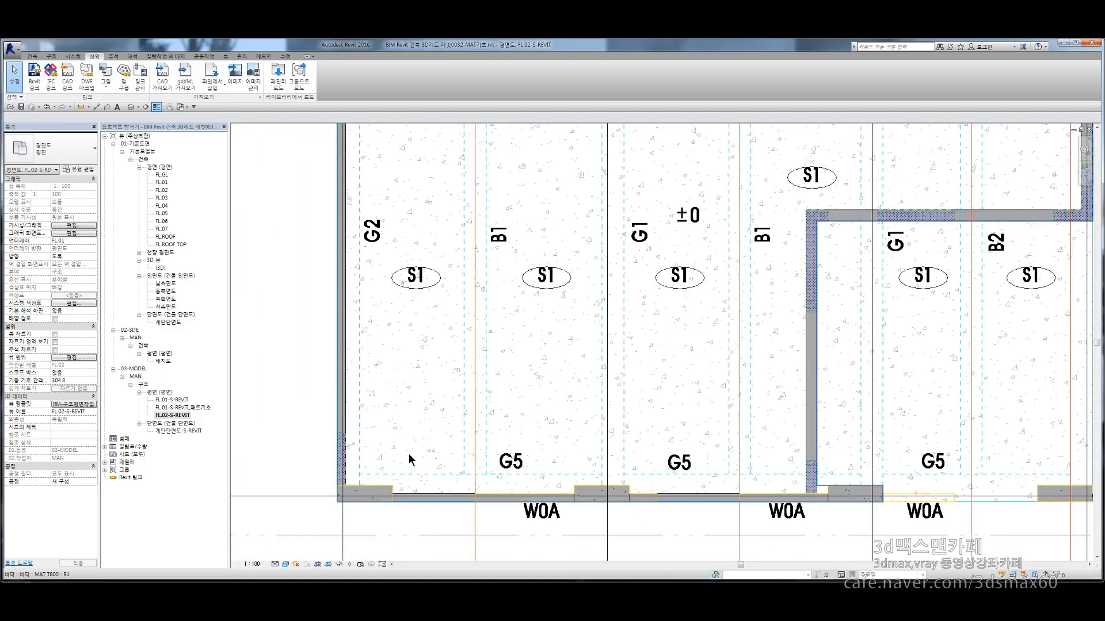
scroll(407, 428, down, 5)
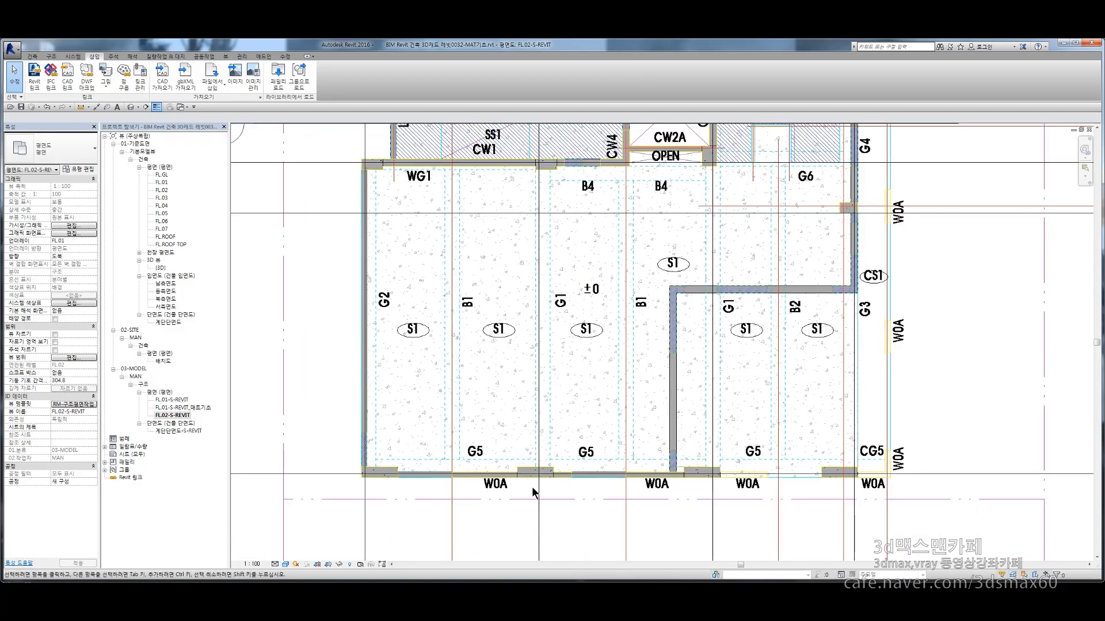
scroll(531, 486, up, 4)
scroll(532, 485, up, 2)
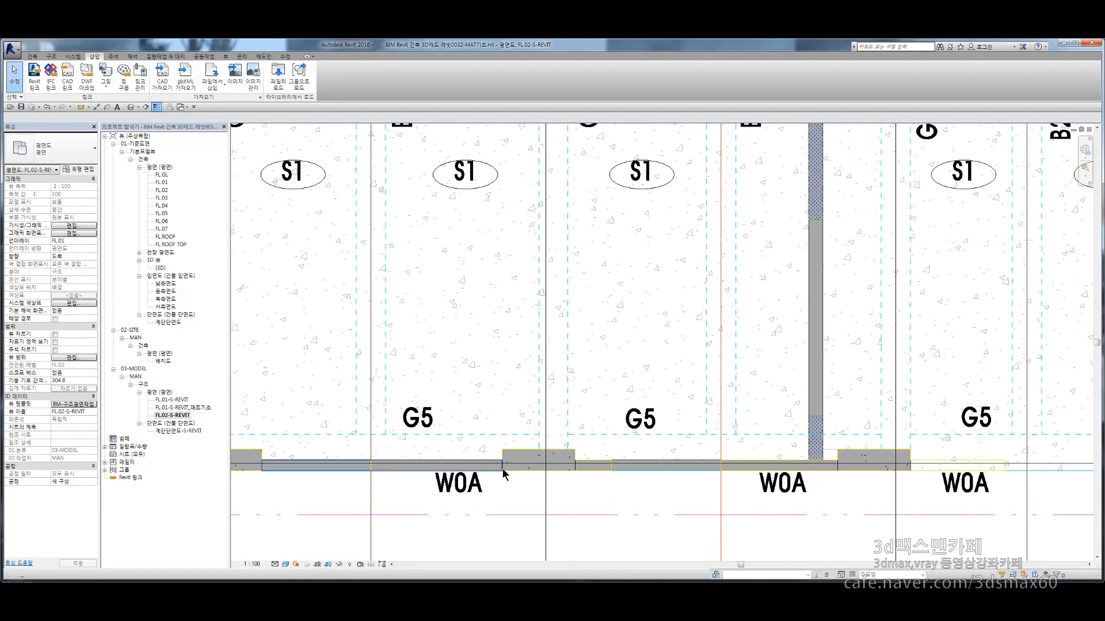
scroll(443, 473, down, 2)
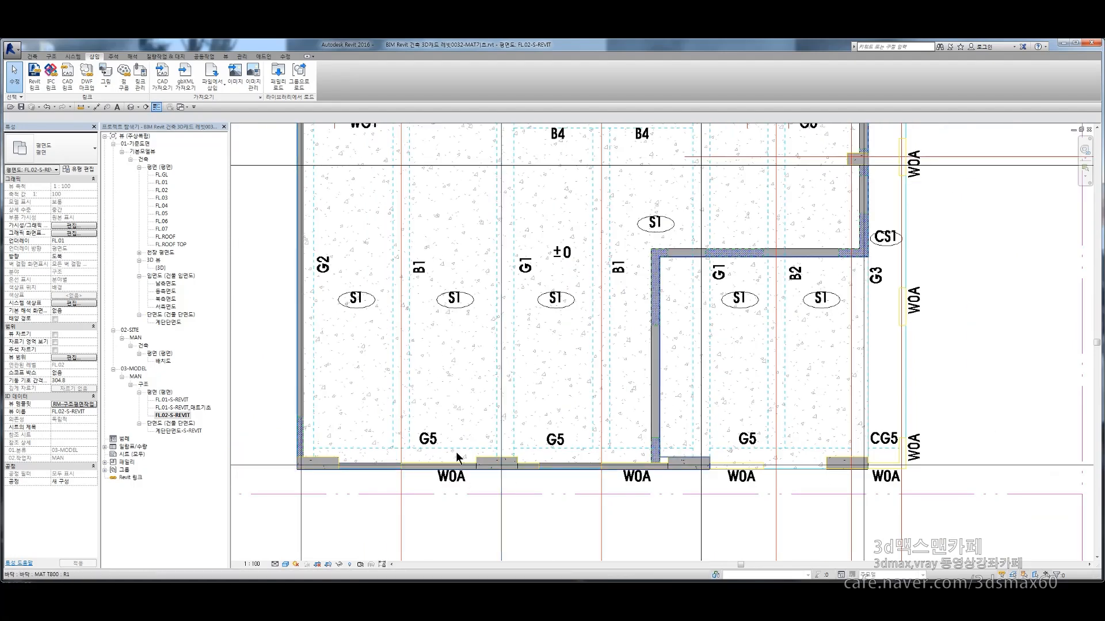
scroll(510, 377, down, 2)
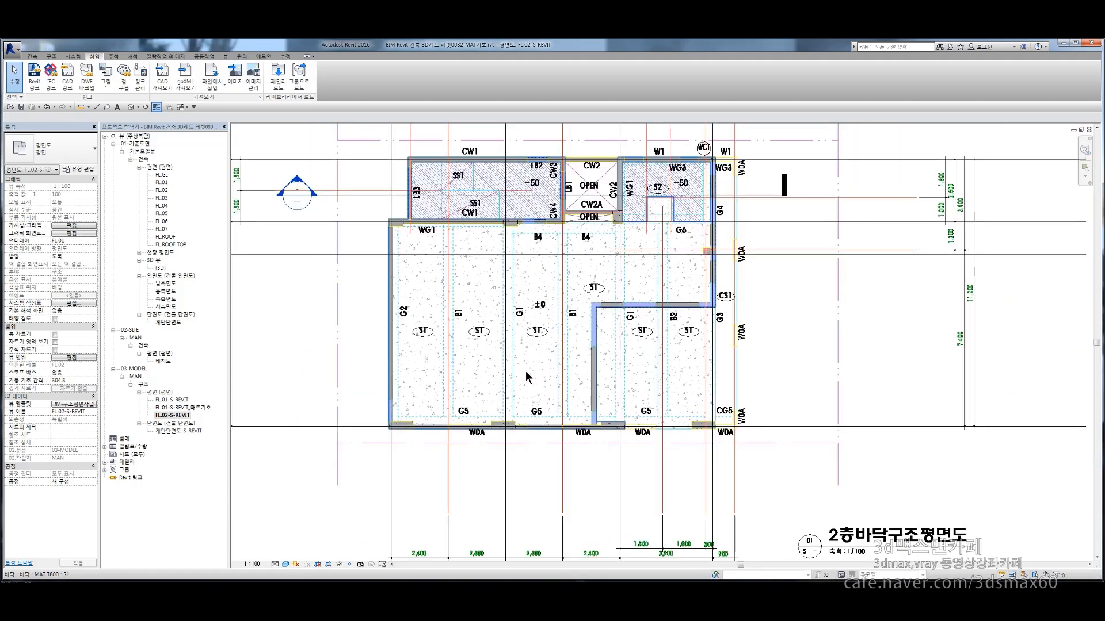
scroll(510, 288, up, 2)
scroll(521, 313, down, 1)
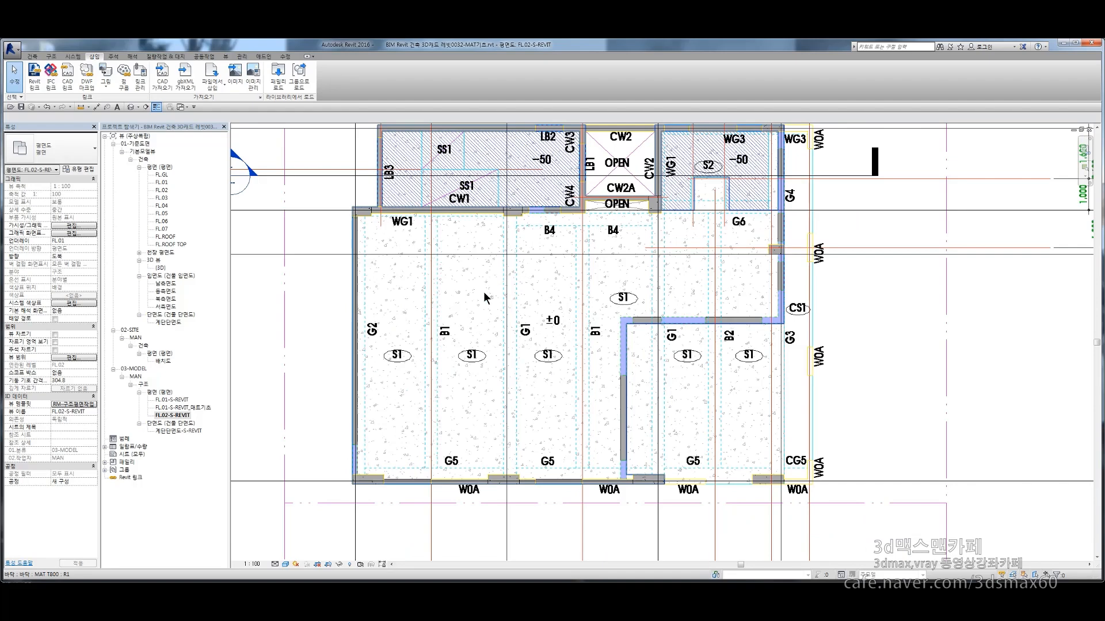
Open the beam reinforcement schedule drawing 보 배근 일람표.dwg from the 구조 folder inside the desktop's DWG folder
key(super+e)
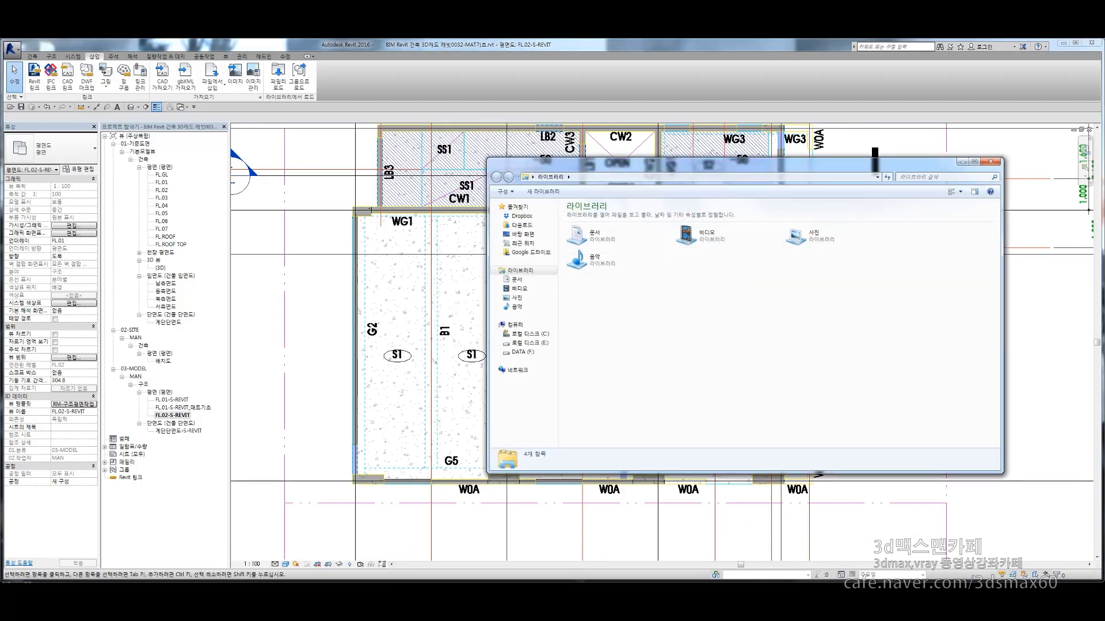
click(523, 234)
click(706, 384)
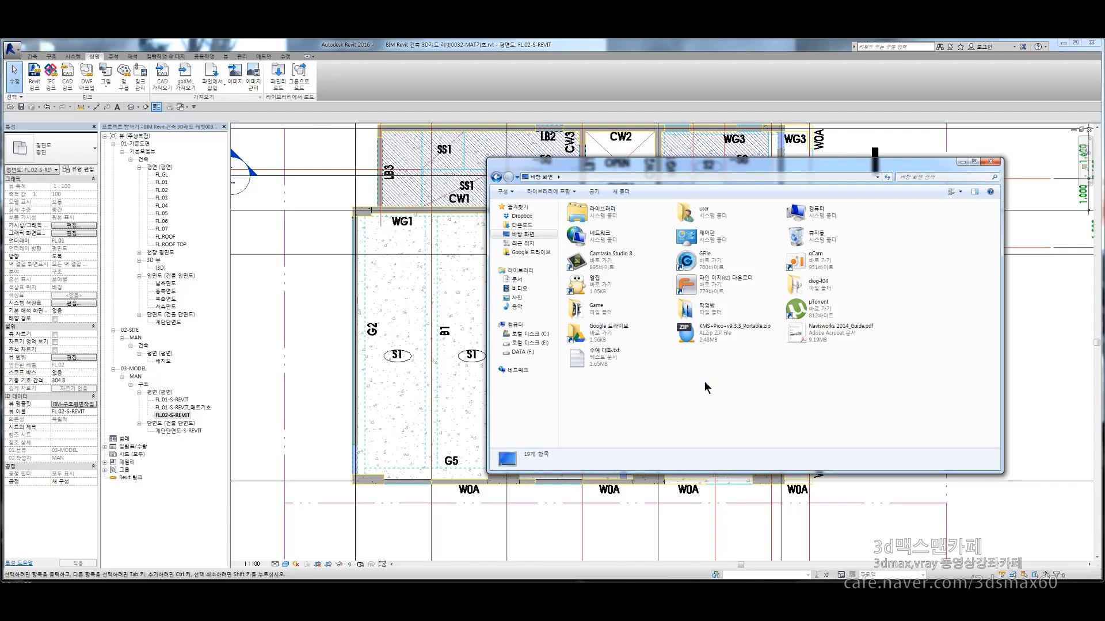
double_click(823, 283)
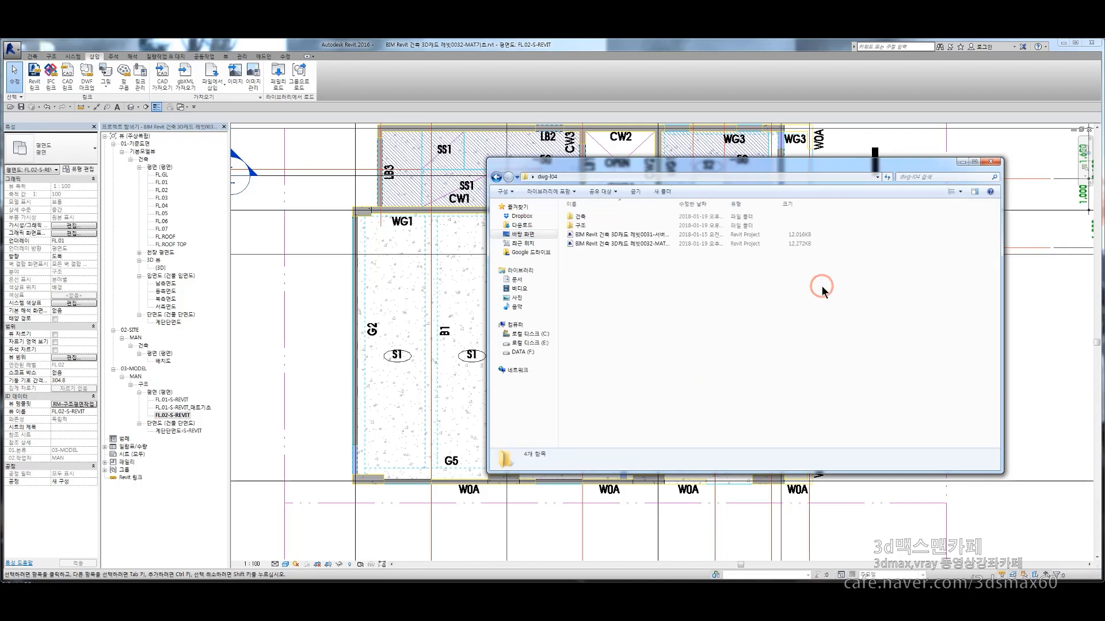
double_click(581, 225)
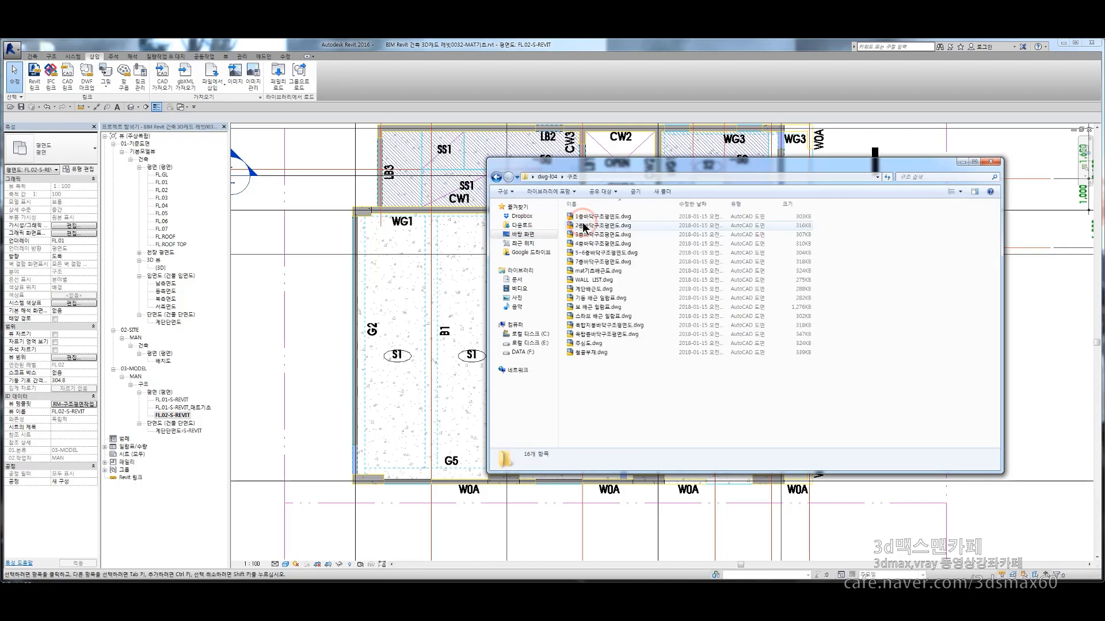
click(617, 309)
double_click(617, 309)
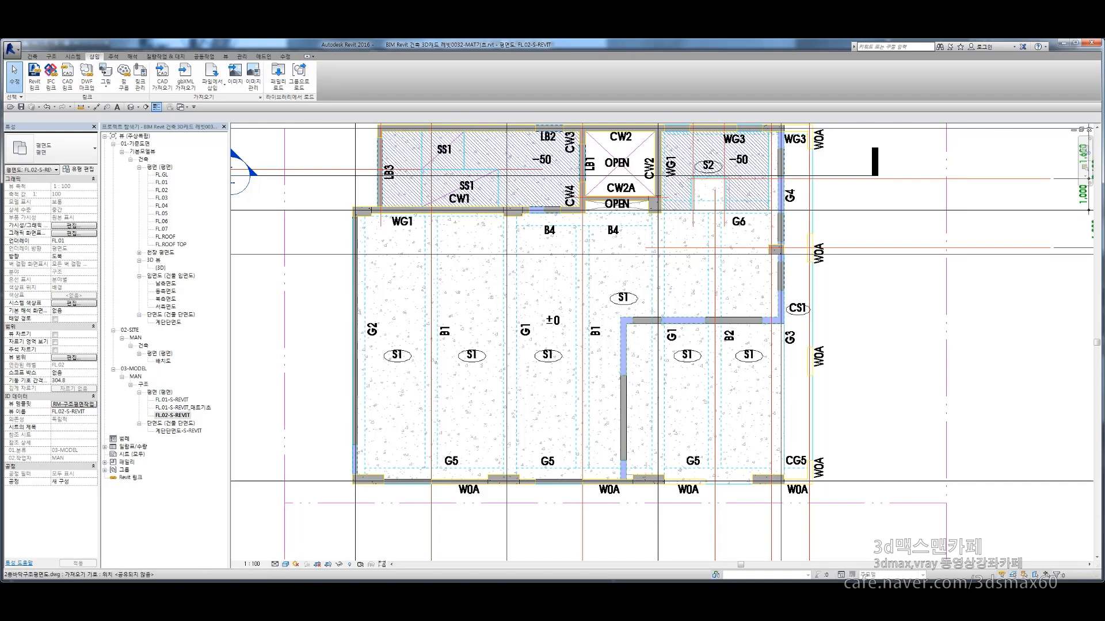
Switch to AutoCAD and resize its window so that the command line is fully visible on the screen
key(alt+Tab)
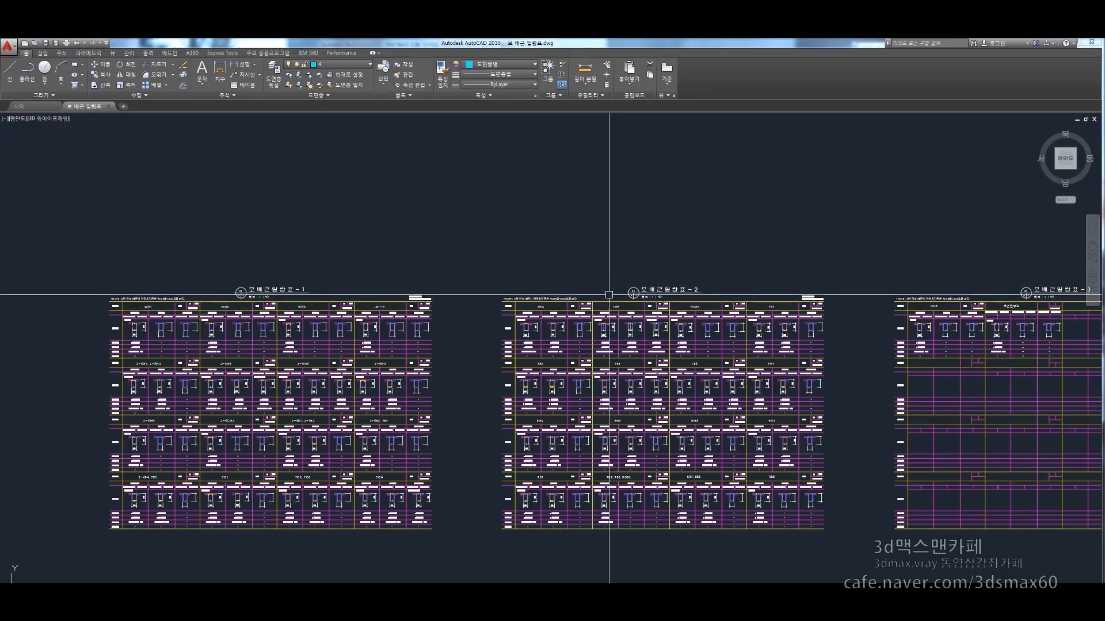
click(1080, 45)
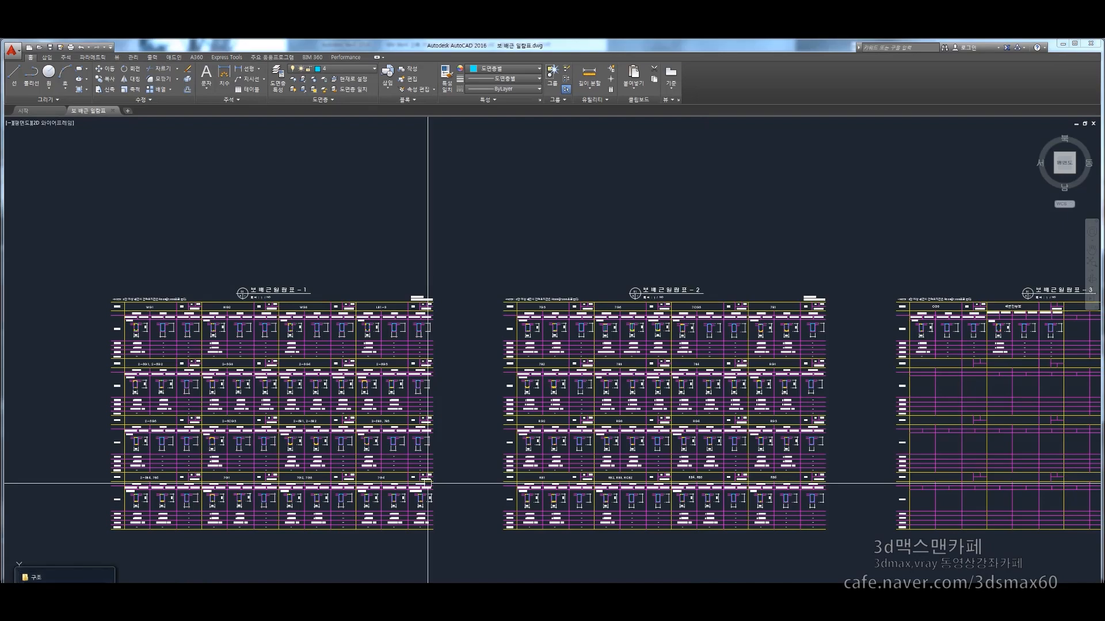
mouse_move(329, 620)
mouse_down()
mouse_move(338, 527)
mouse_move(337, 565)
mouse_up()
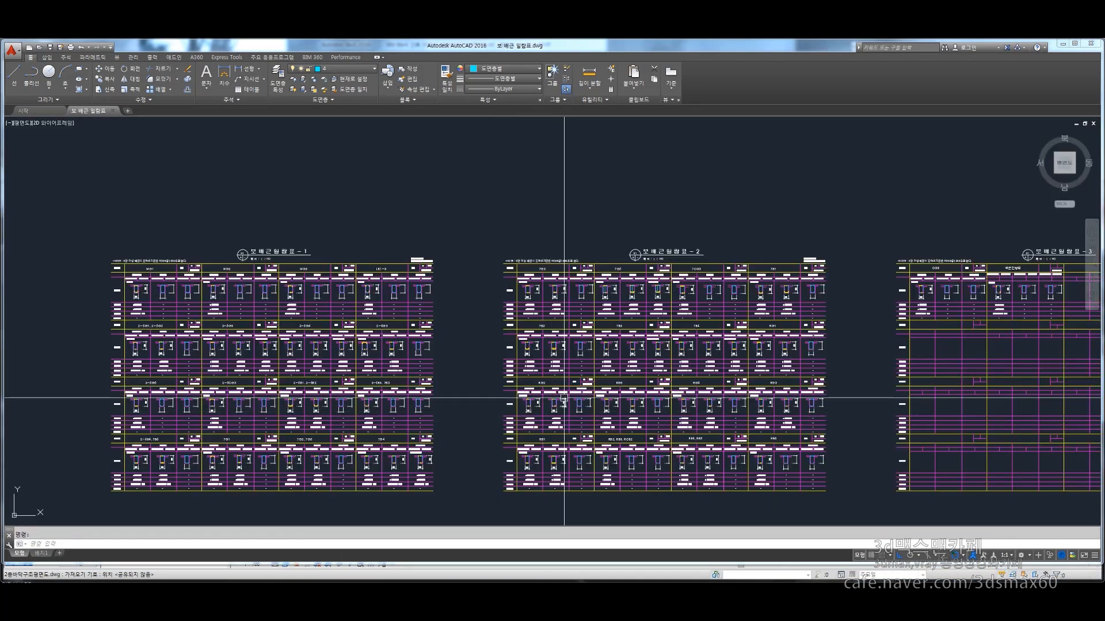
Examine the beam names, section sizes and reinforcement in the sheets 보배근일람표-1 and 보배근일람표-2
middle_drag(407, 406, 579, 301)
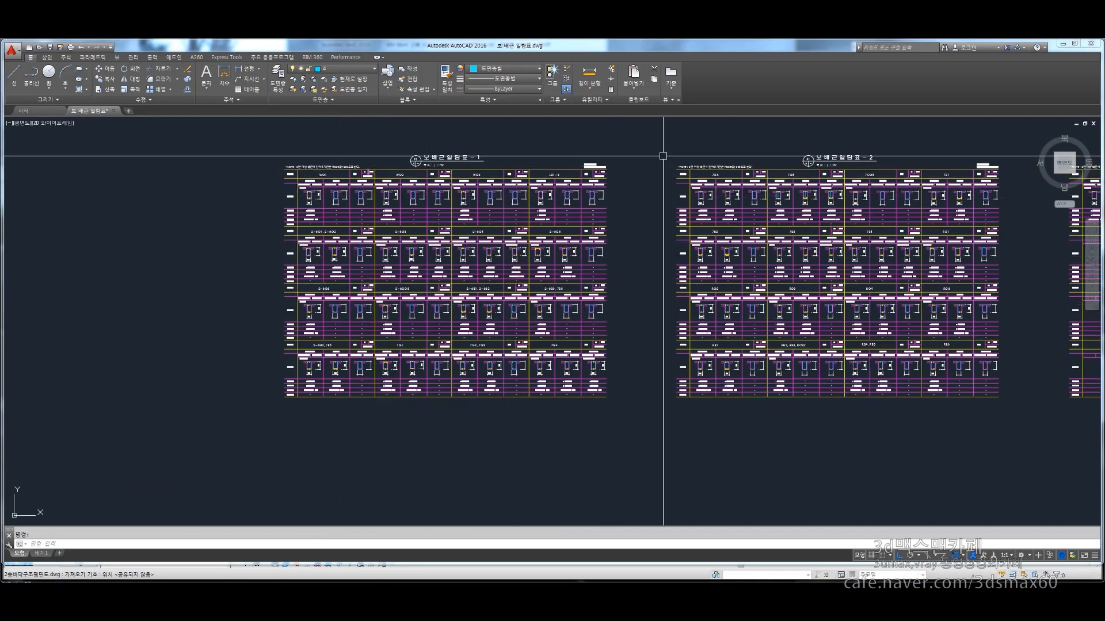
mouse_move(435, 186)
middle_down()
mouse_move(467, 272)
mouse_move(486, 282)
middle_up()
scroll(483, 242, up, 6)
scroll(501, 223, down, 4)
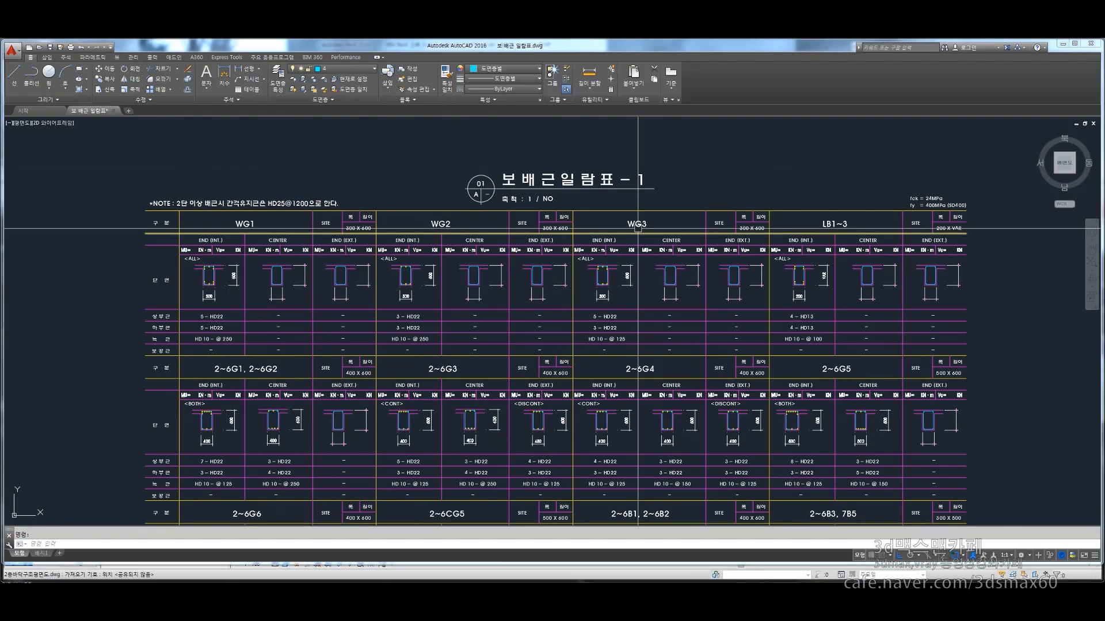
middle_drag(476, 446, 447, 281)
scroll(448, 290, down, 2)
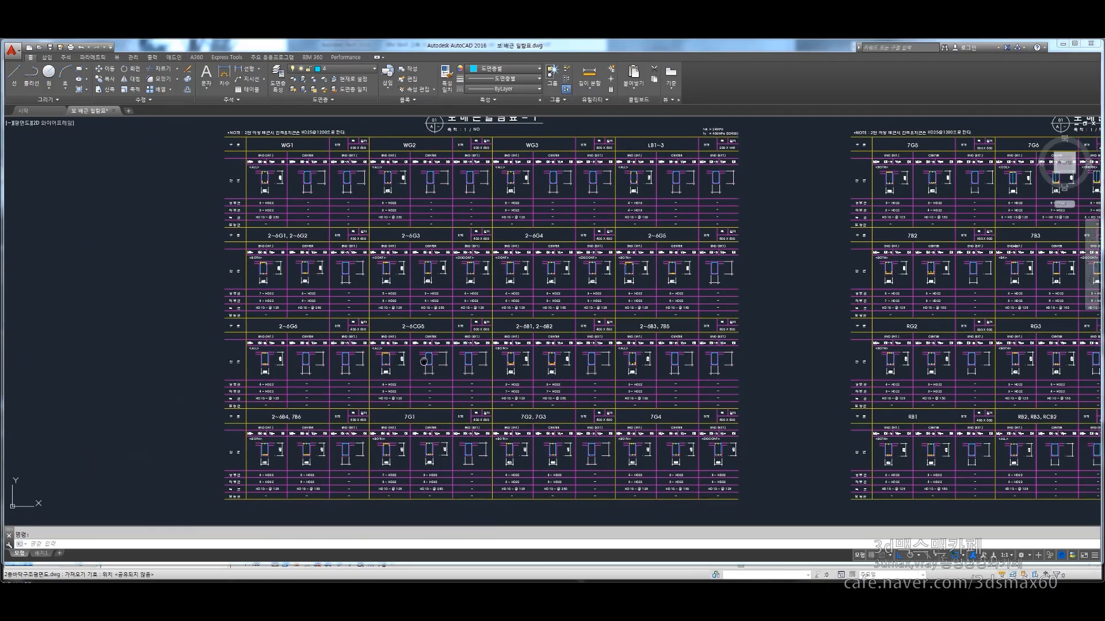
mouse_move(863, 387)
middle_down()
mouse_move(863, 370)
mouse_move(323, 392)
mouse_move(327, 411)
middle_up()
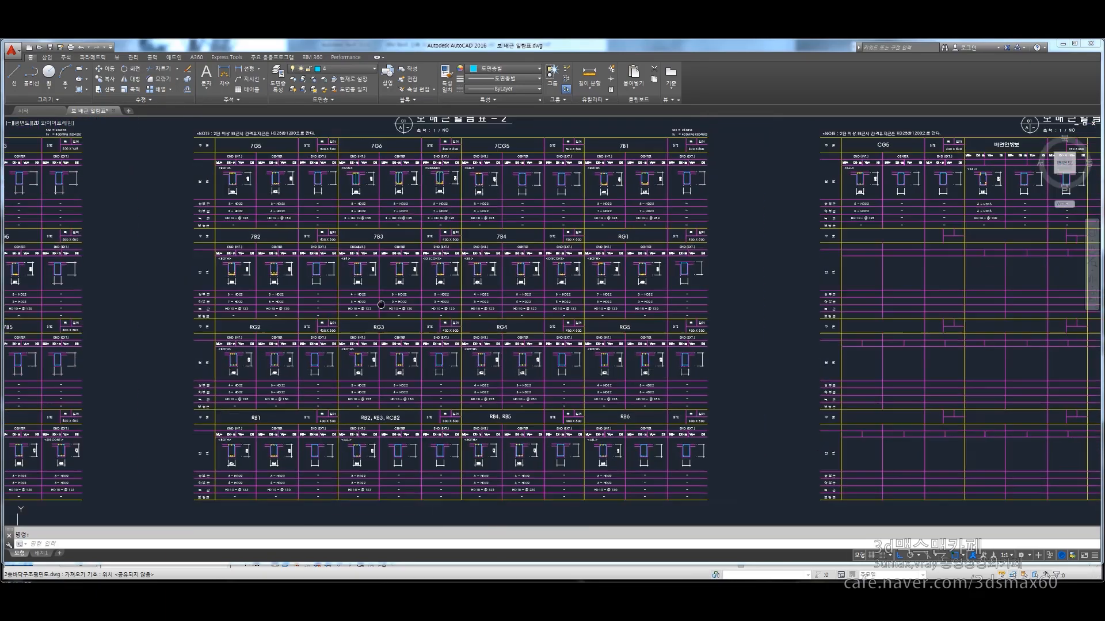
middle_drag(81, 248, 291, 326)
middle_drag(840, 342, 652, 286)
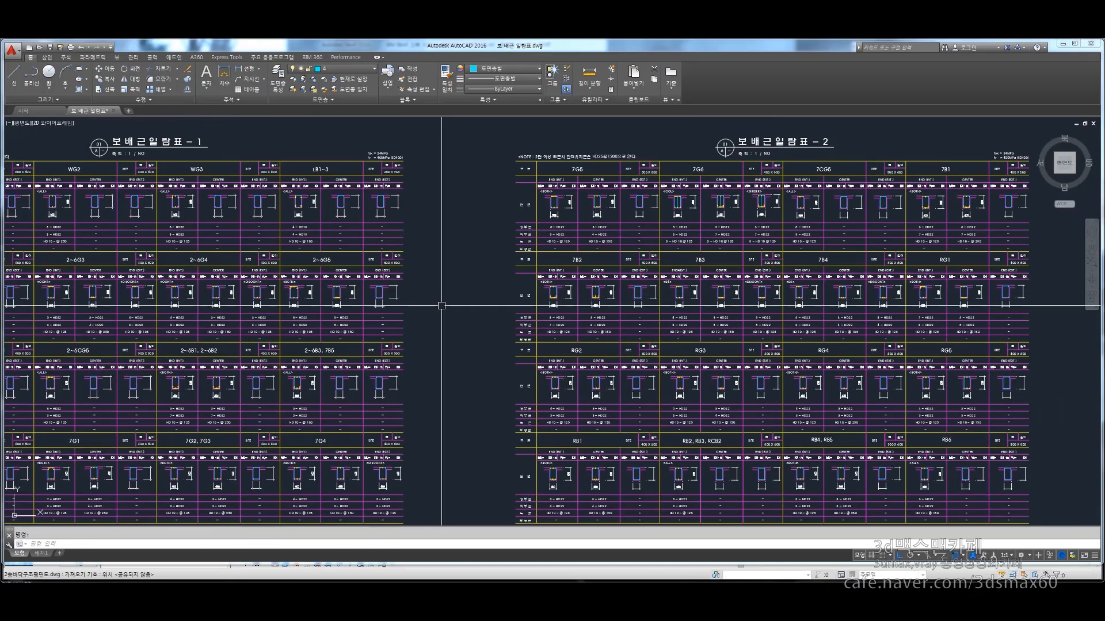
middle_drag(527, 180, 271, 246)
scroll(268, 248, up, 5)
scroll(266, 250, down, 6)
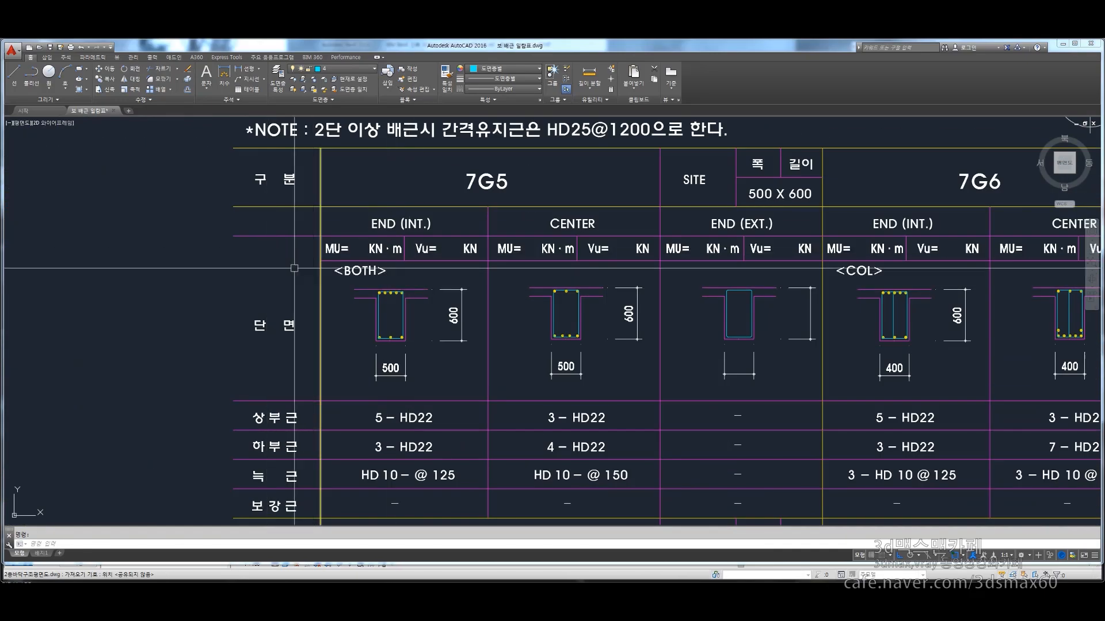
Open Notepad and place its window over the schedule so that the WG1 beam entry stays in view
middle_drag(549, 342, 577, 309)
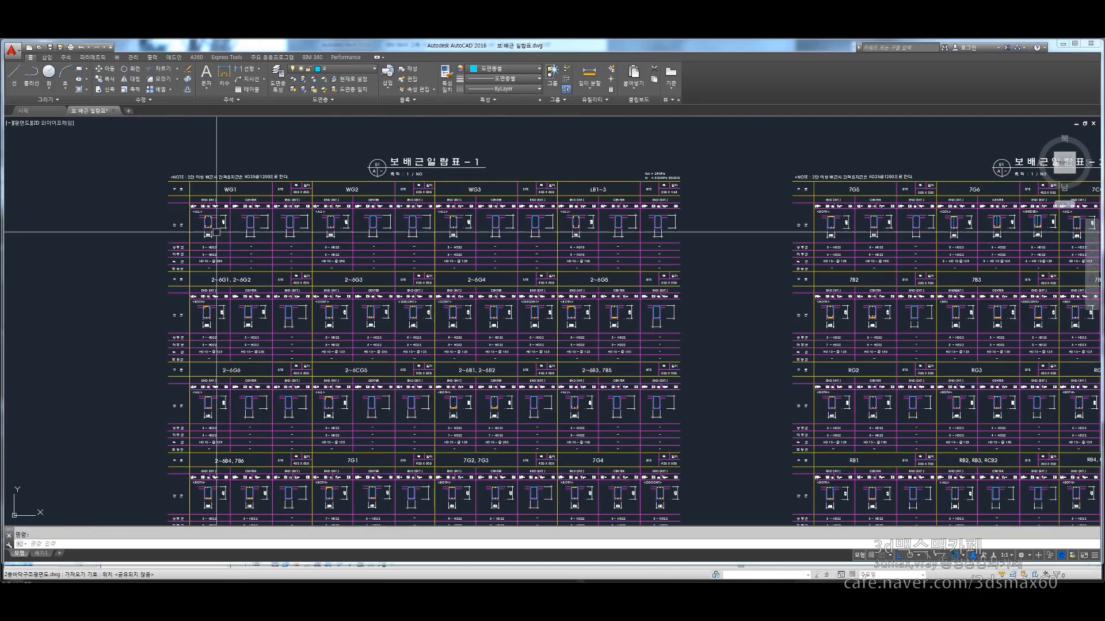
scroll(223, 212, up, 2)
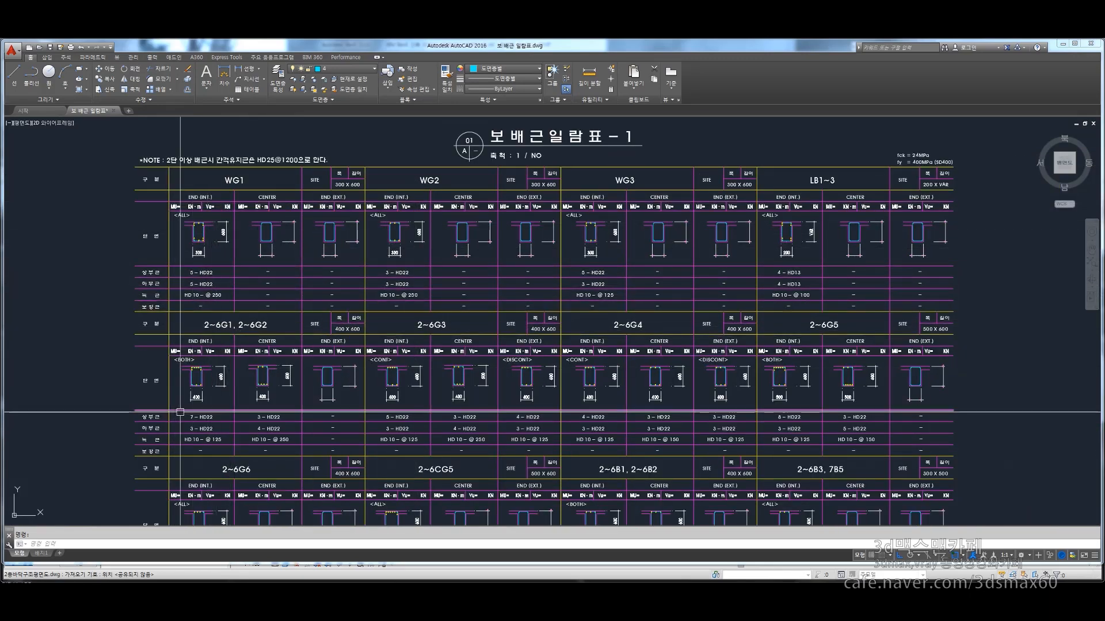
key(super)
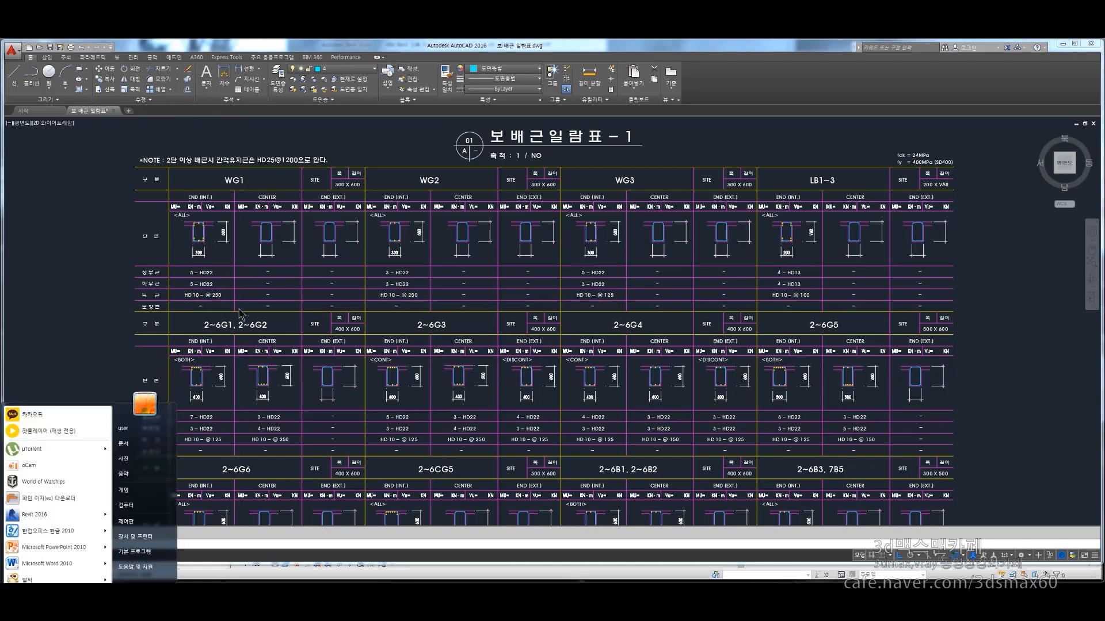
text(ㅈ)
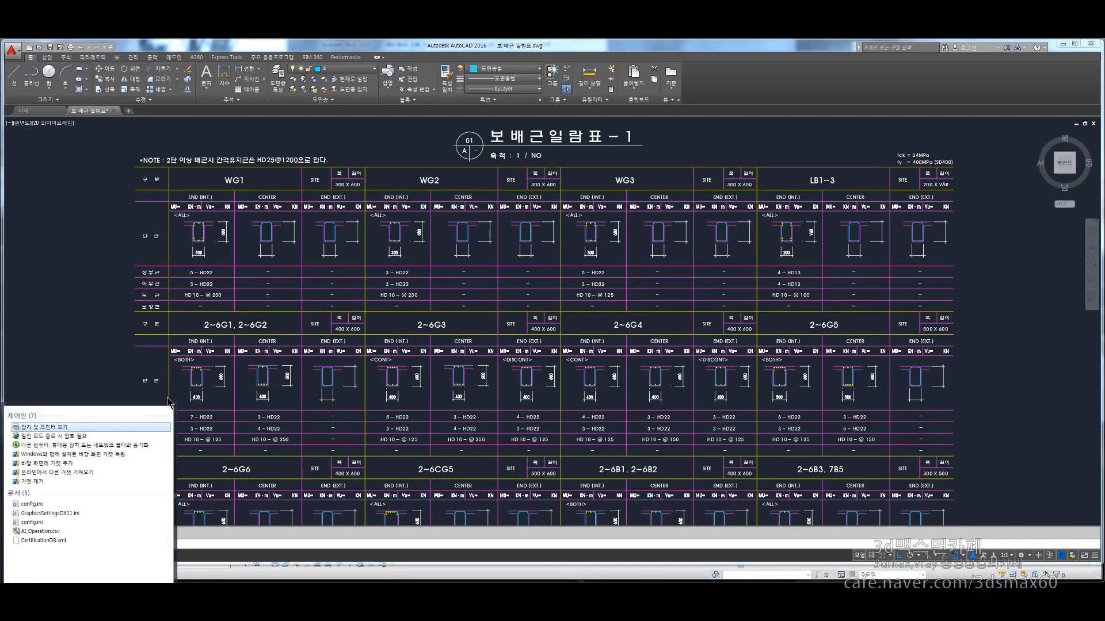
text(ㅐnotepad)
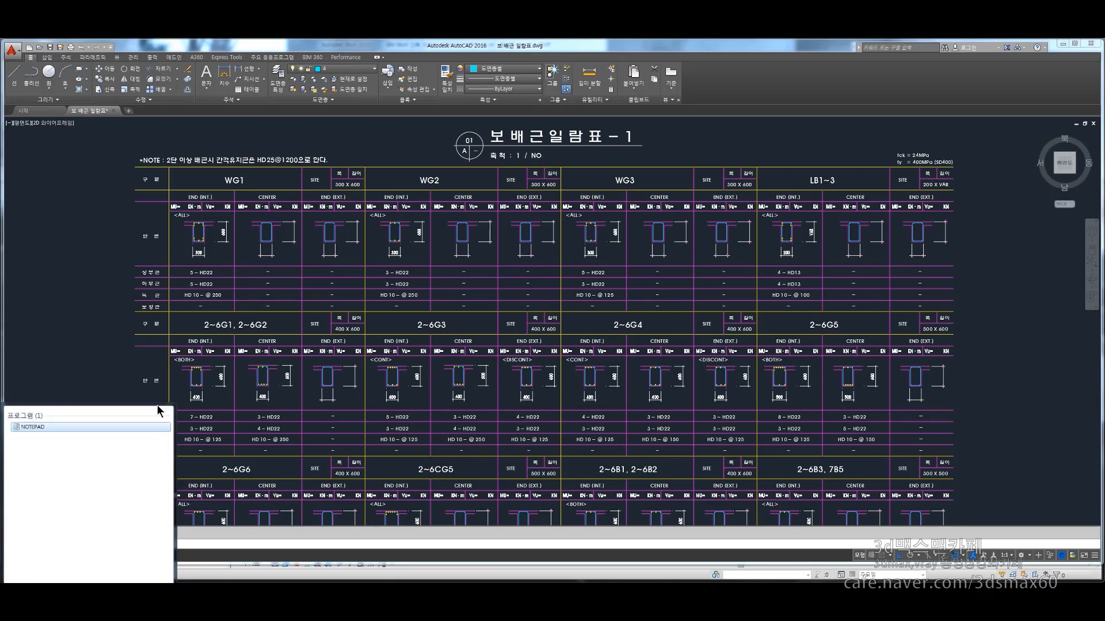
click(33, 428)
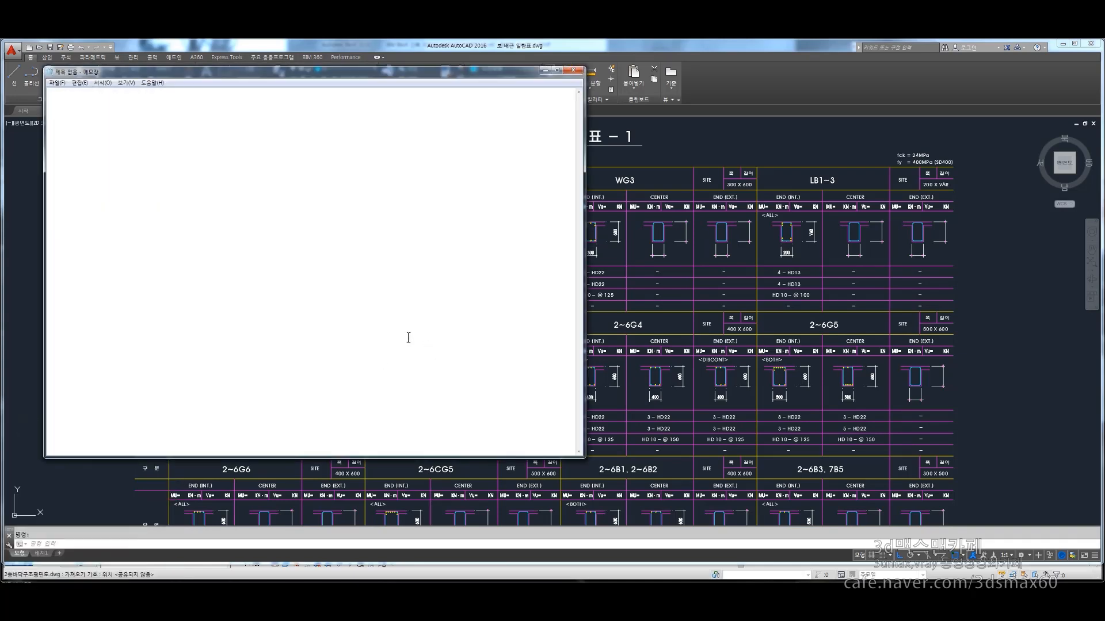
drag(292, 76, 614, 132)
click(548, 190)
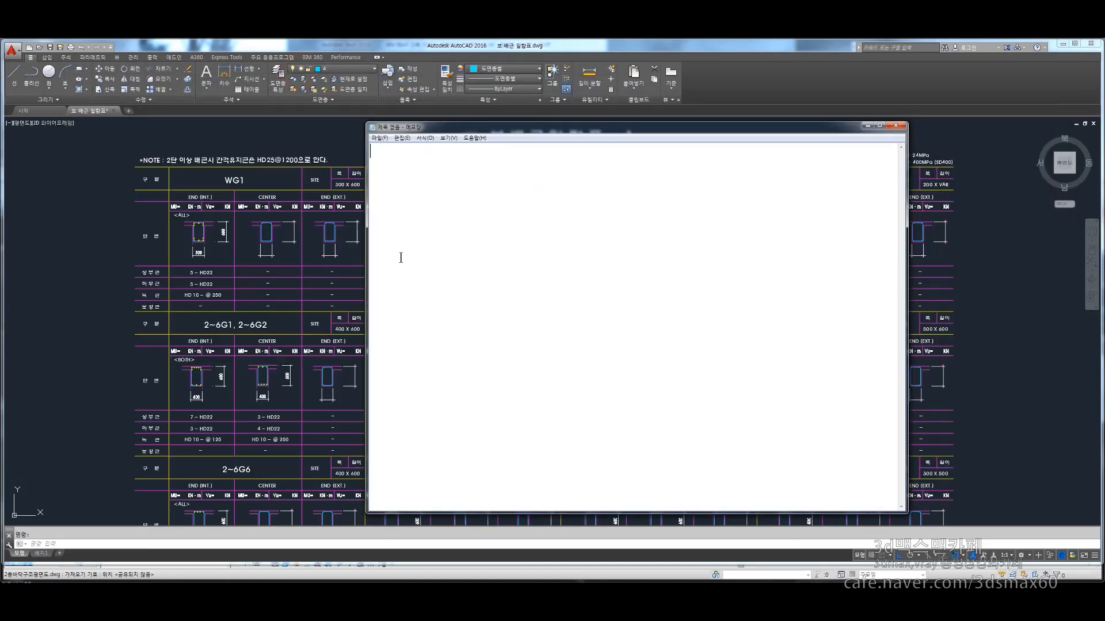
Write the beam name WG1 on the first line of the empty note, following the schedule's first entry
click(509, 226)
mouse_move(256, 190)
mouse_down()
mouse_move(222, 184)
mouse_move(268, 170)
mouse_move(262, 191)
mouse_up()
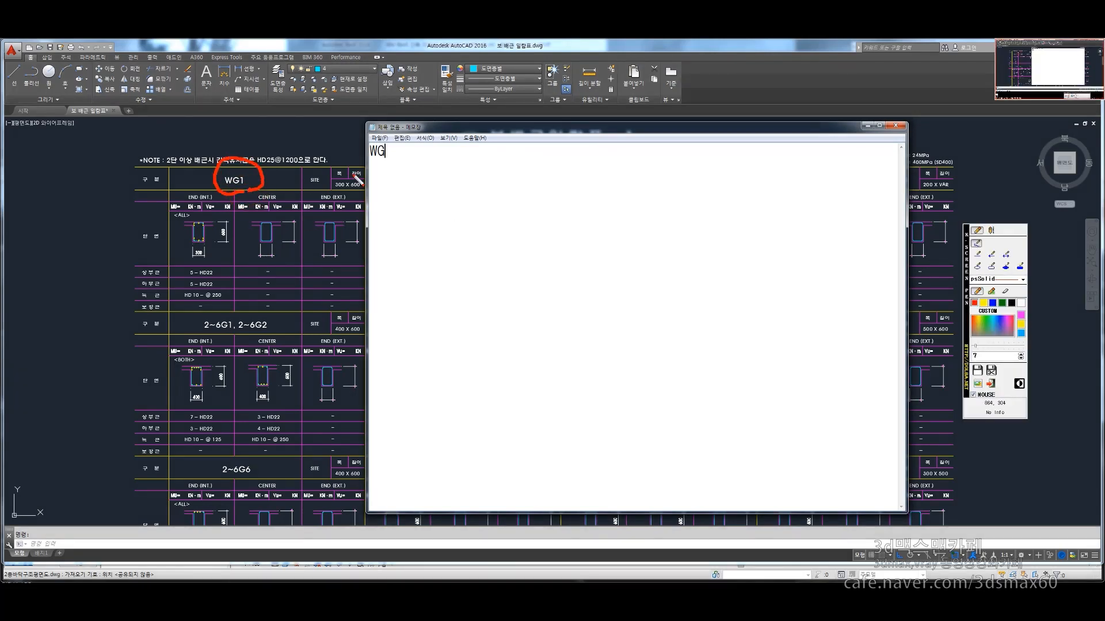
key(Escape)
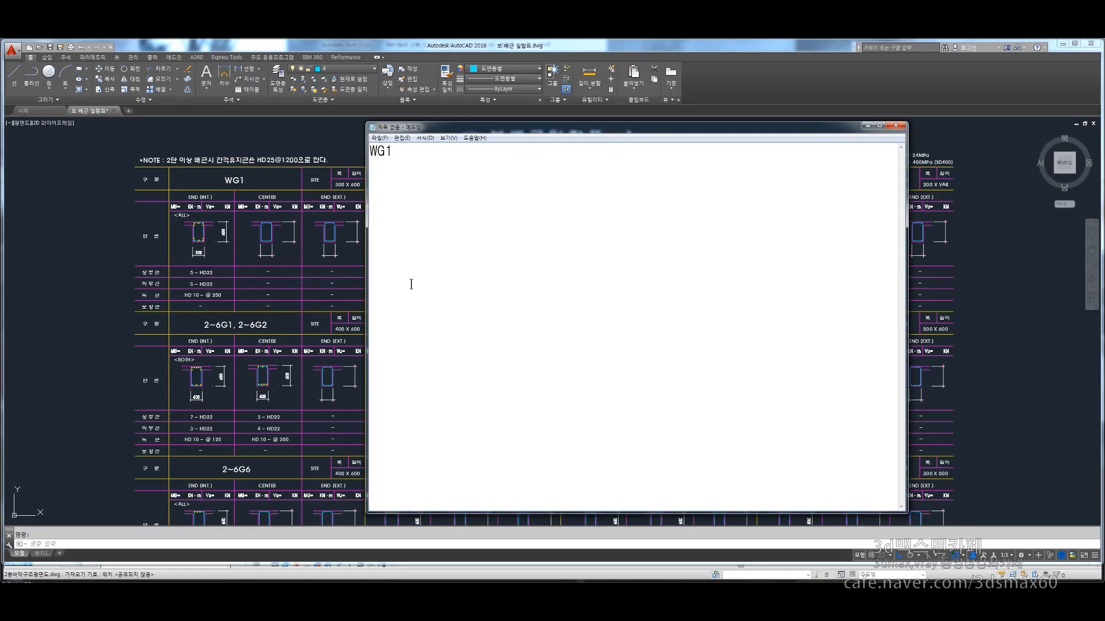
Check the width and height of the WG1 section in the schedule and add 300X600 after WG1 in Notepad
click(249, 300)
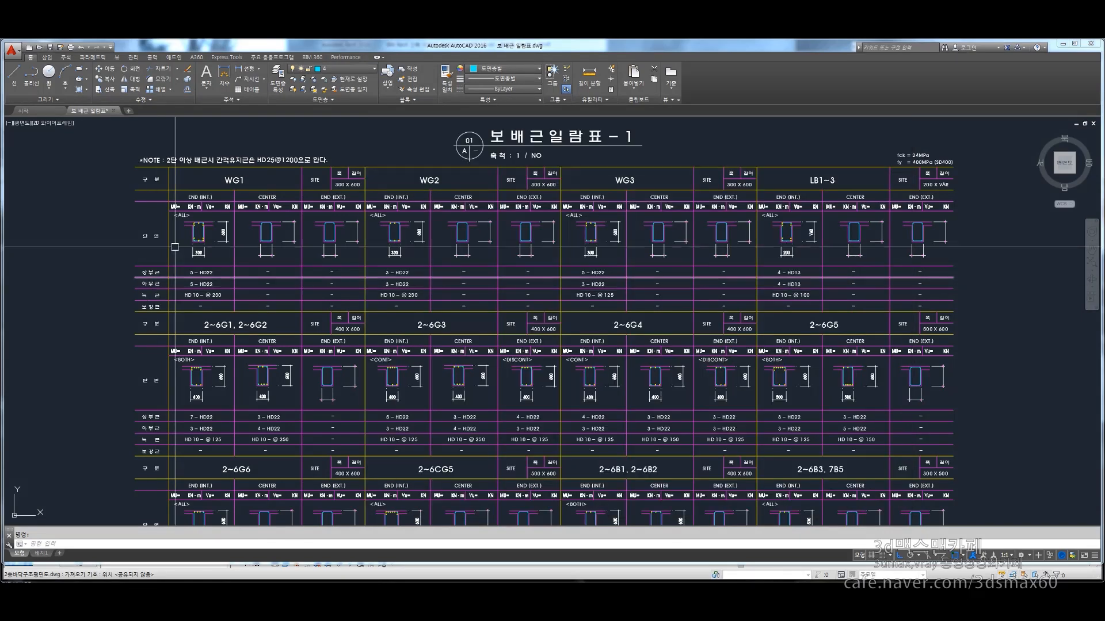
scroll(241, 361, up, 6)
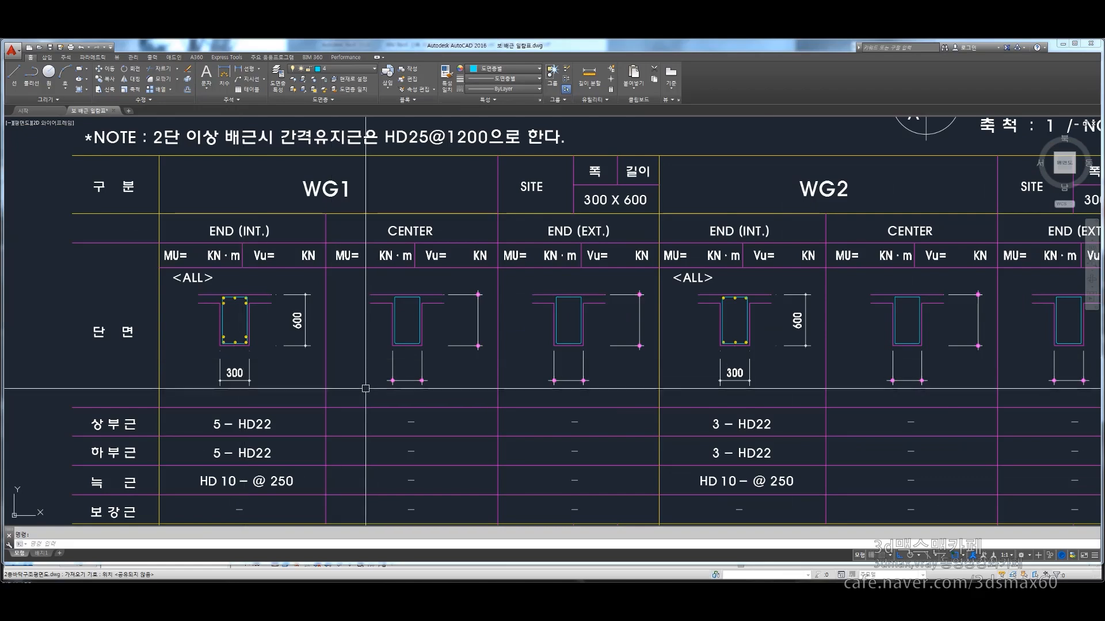
middle_drag(242, 361, 198, 343)
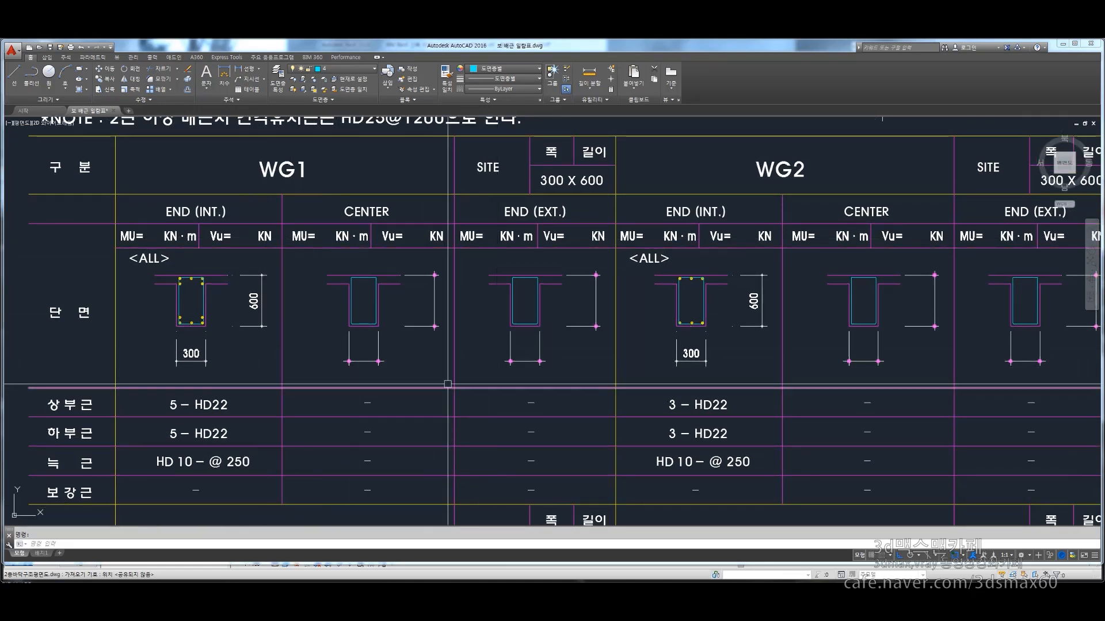
key(ctrl+shift+p)
mouse_move(230, 400)
mouse_down()
mouse_move(118, 288)
mouse_move(311, 348)
mouse_move(196, 400)
mouse_up()
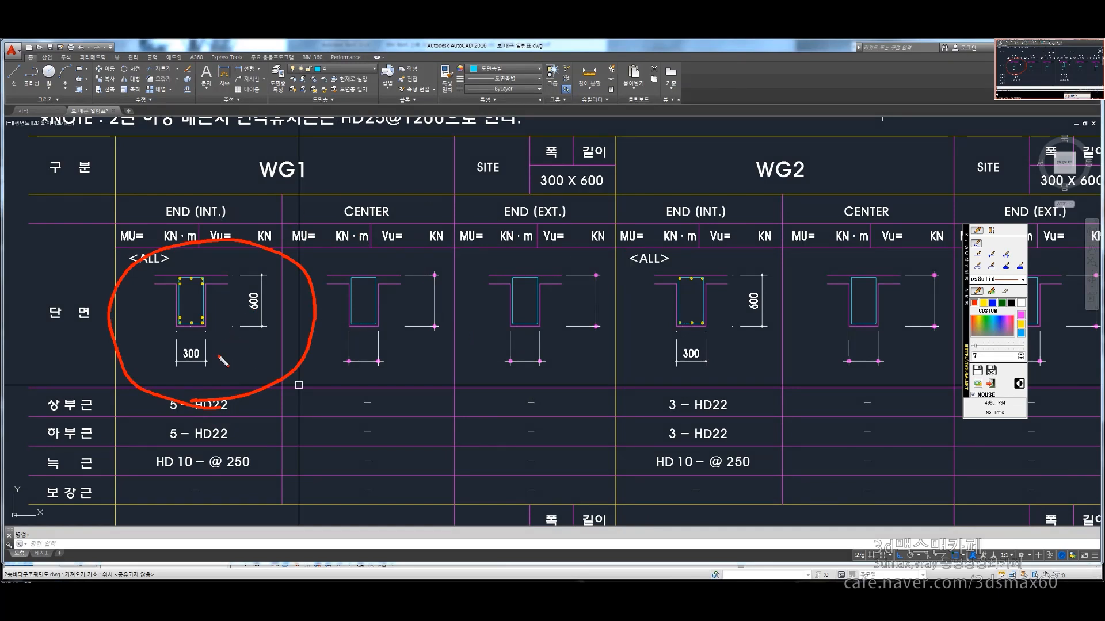
mouse_move(169, 393)
mouse_down()
mouse_move(171, 345)
mouse_move(211, 371)
mouse_move(211, 401)
mouse_up()
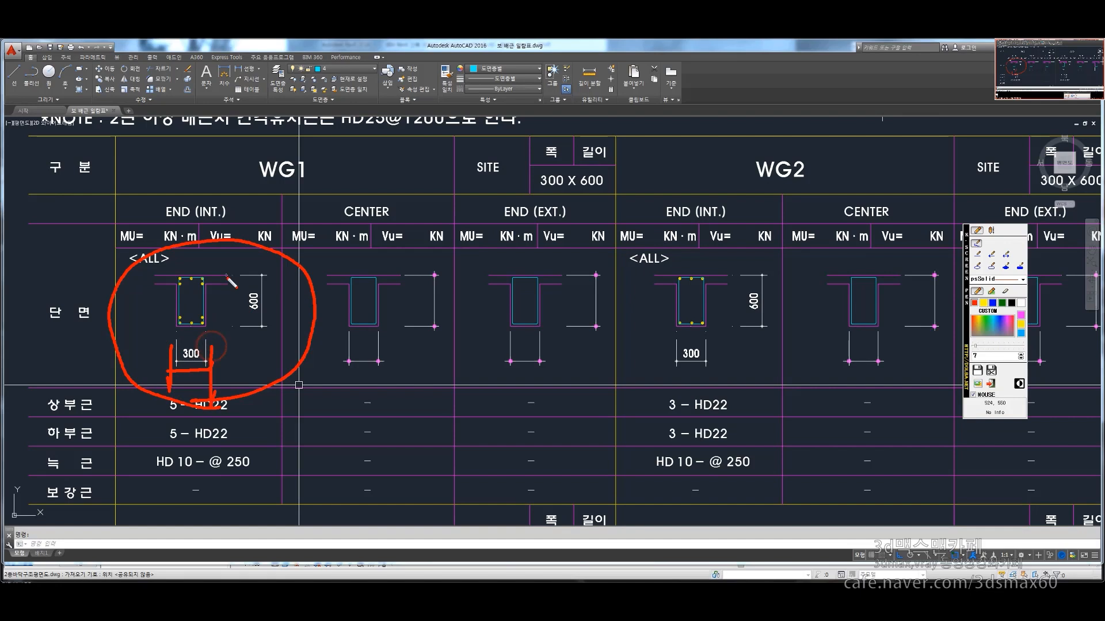
mouse_move(213, 266)
mouse_down()
mouse_move(295, 278)
mouse_move(271, 331)
mouse_move(316, 328)
mouse_up()
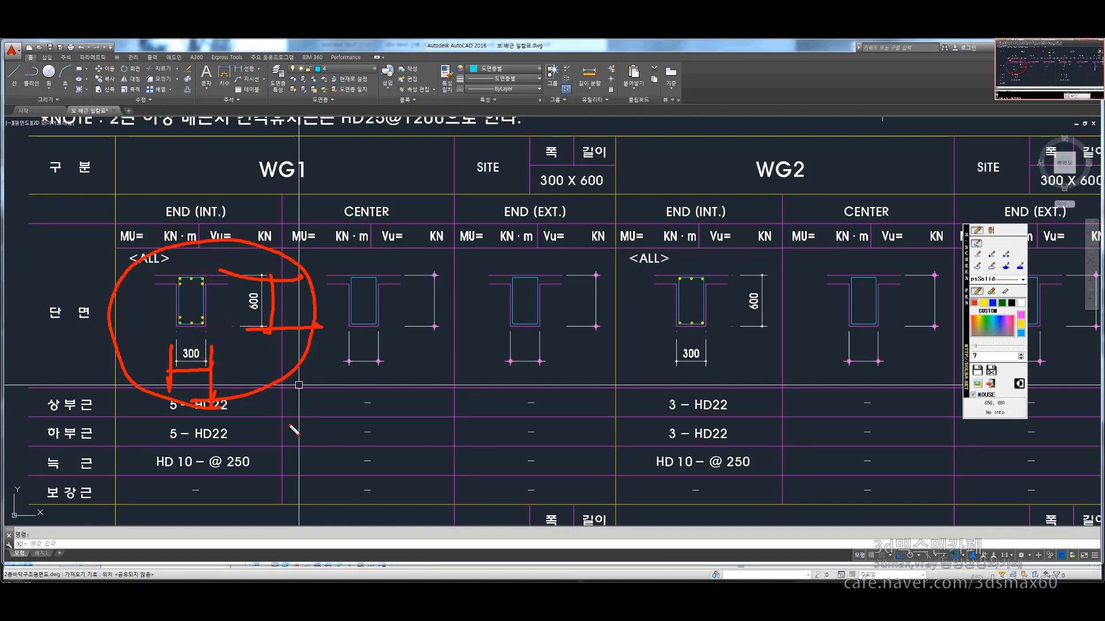
key(Escape)
key(alt+Tab)
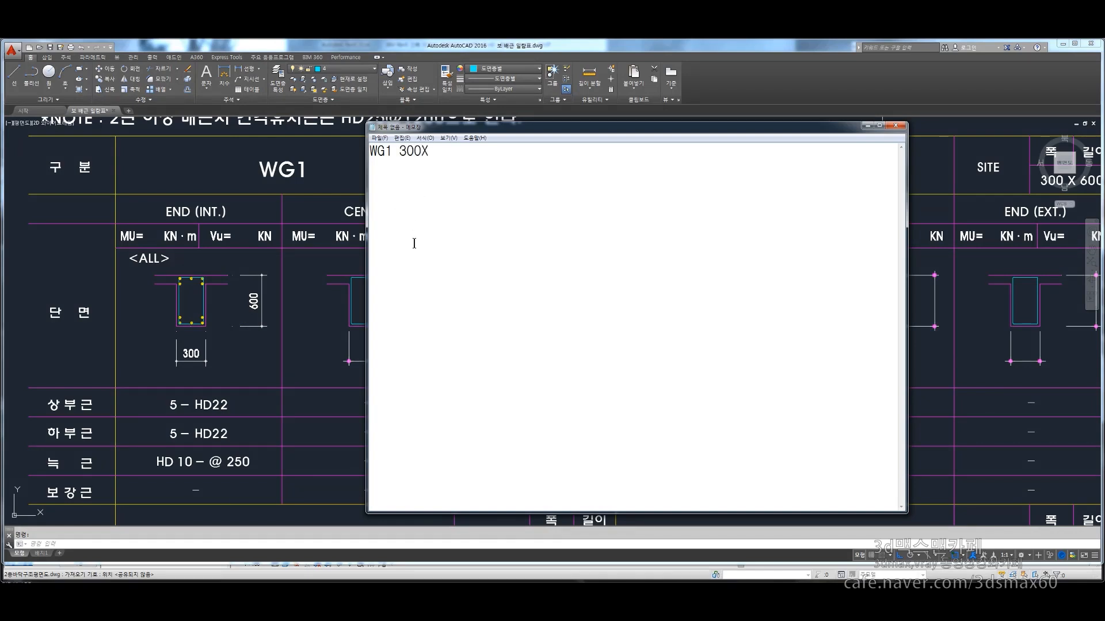
text(300X600)
Return to the AutoCAD schedule and examine how beams are named by floor across 보배근일람표-1 and 보배근일람표-2, down to the 7G4 entry
click(294, 285)
scroll(529, 299, down, 10)
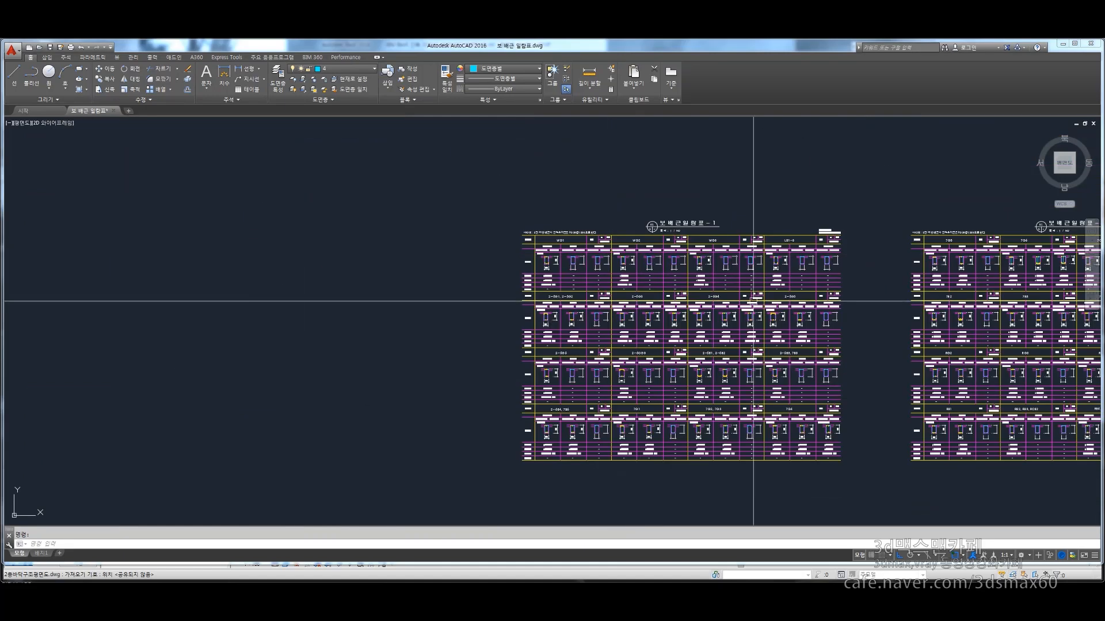
middle_drag(863, 299, 515, 300)
scroll(620, 242, up, 8)
middle_drag(621, 242, 332, 252)
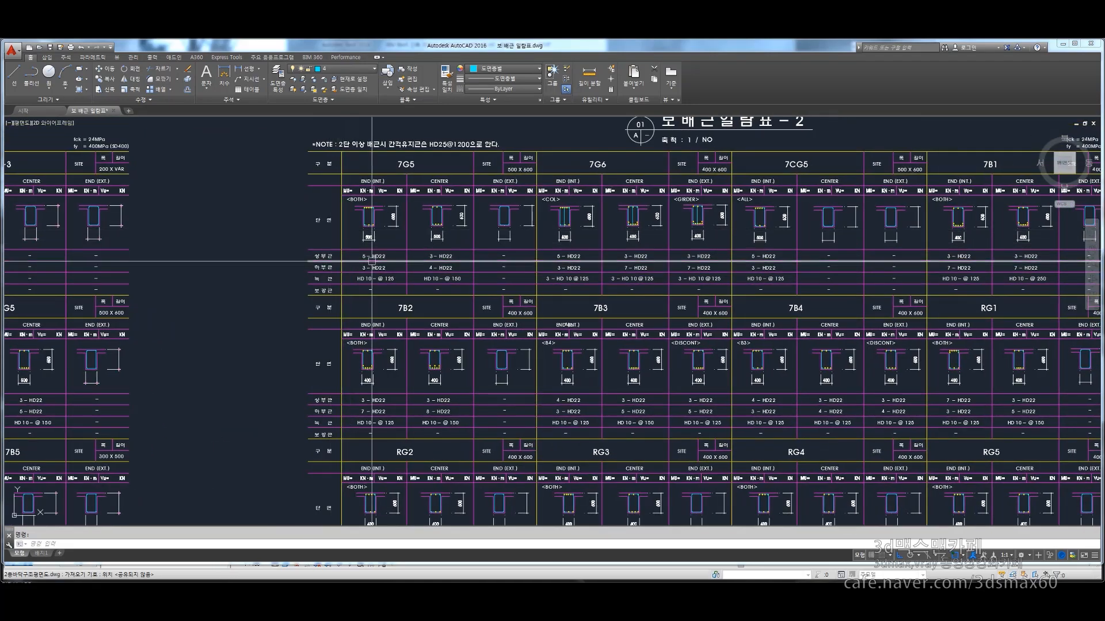
scroll(530, 299, down, 4)
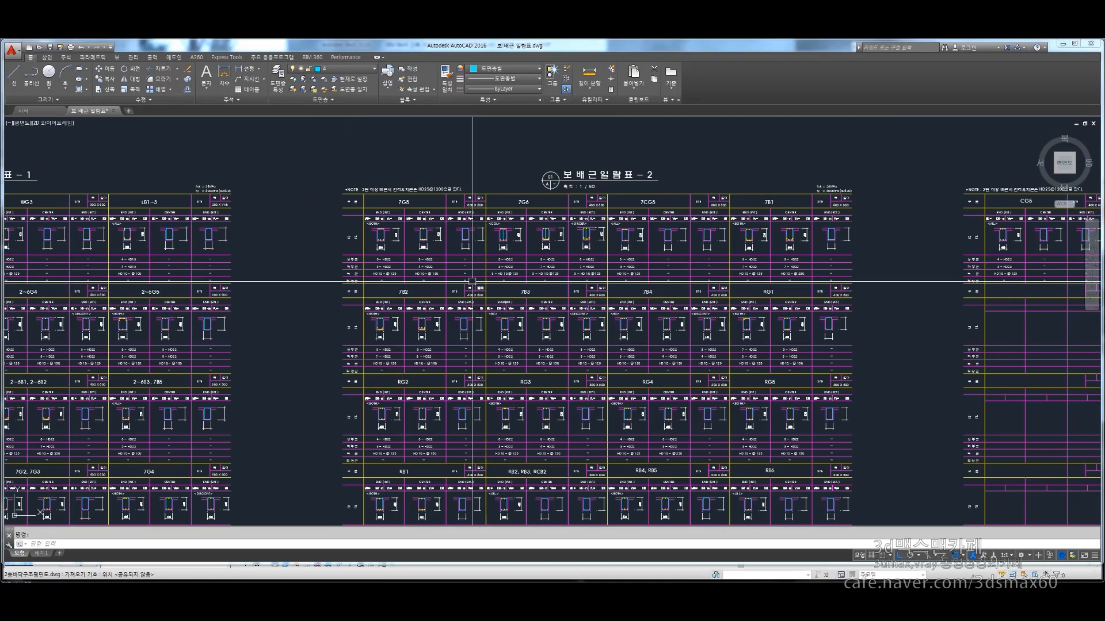
mouse_move(473, 294)
middle_down()
mouse_move(439, 276)
mouse_move(534, 241)
middle_up()
scroll(214, 282, up, 3)
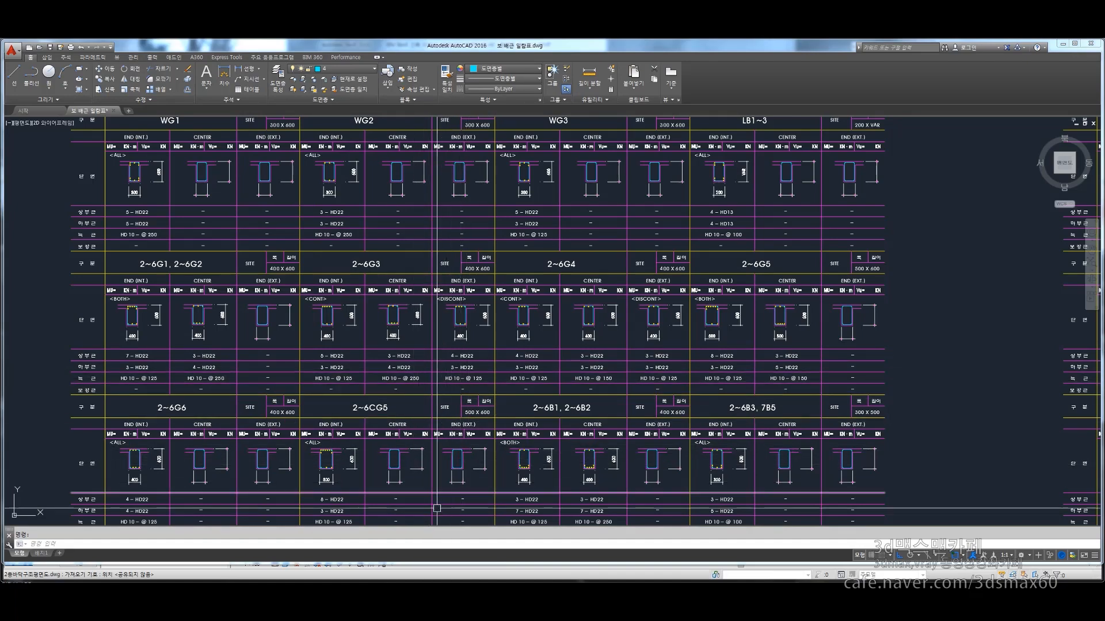
middle_drag(451, 455, 517, 285)
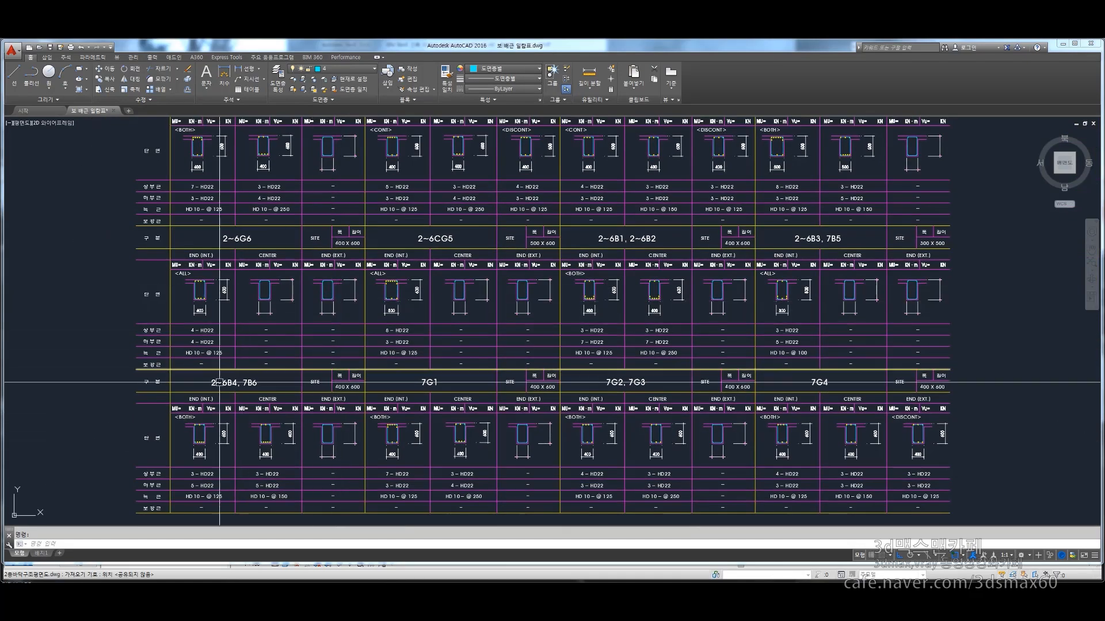
middle_drag(468, 379, 519, 321)
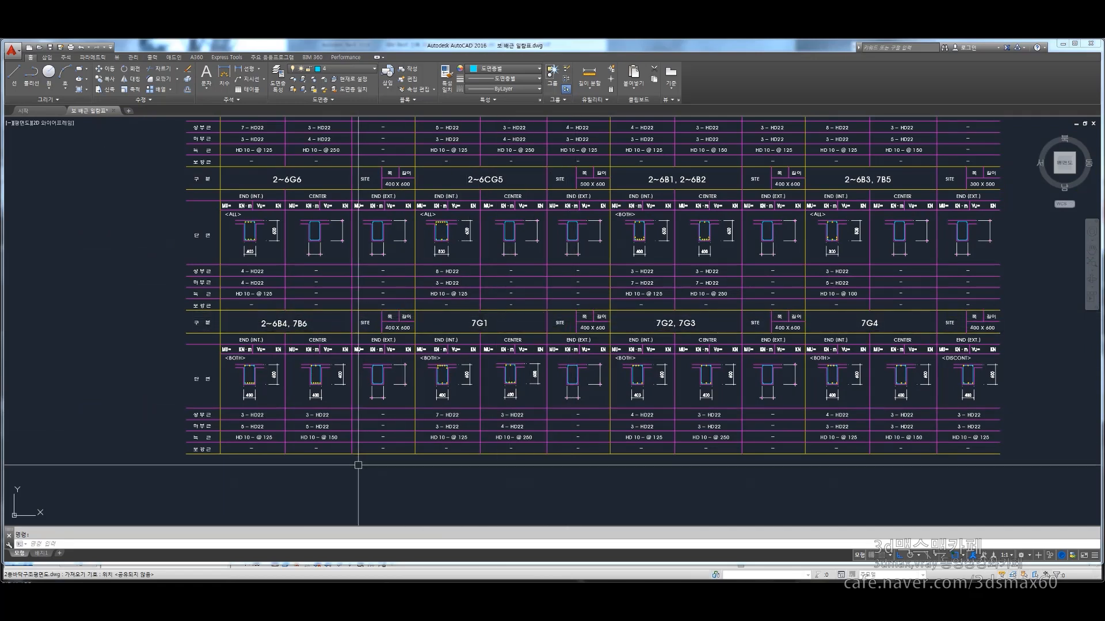
middle_drag(588, 284, 545, 372)
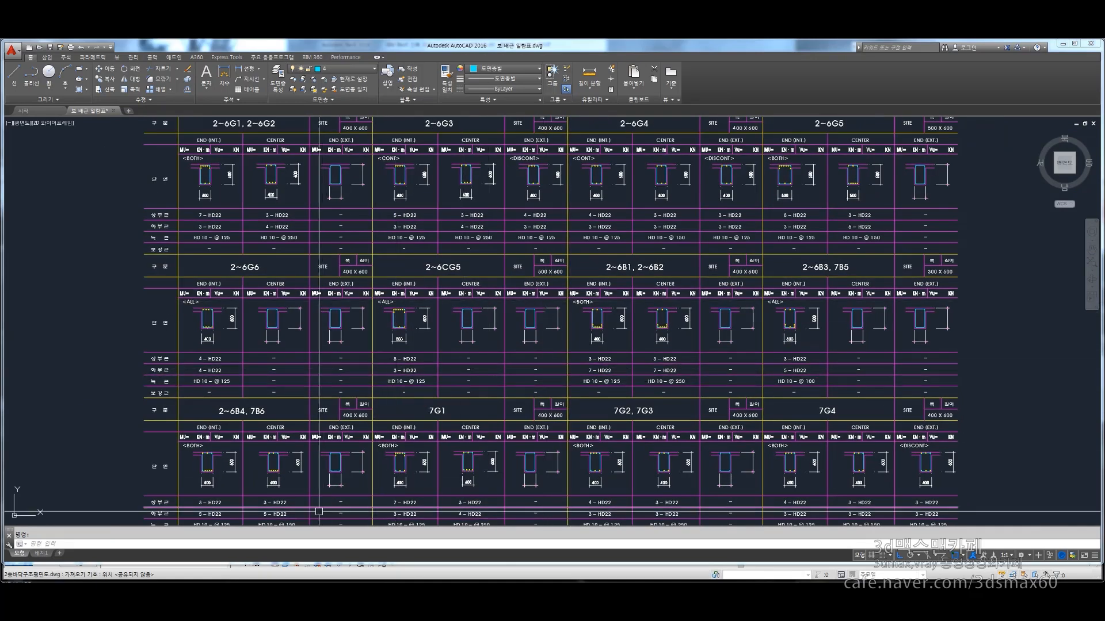
Switch to Revit and examine the beam labels such as G1, G2, G3 and B1 on the FL.02-S-REVIT plan
click(449, 573)
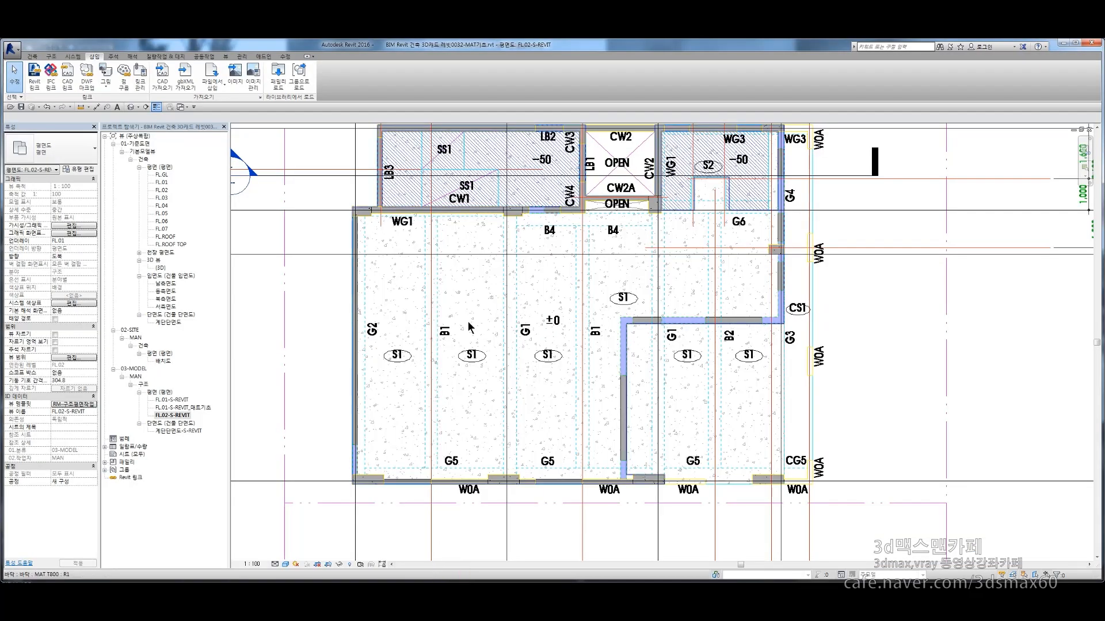
click(424, 364)
click(326, 350)
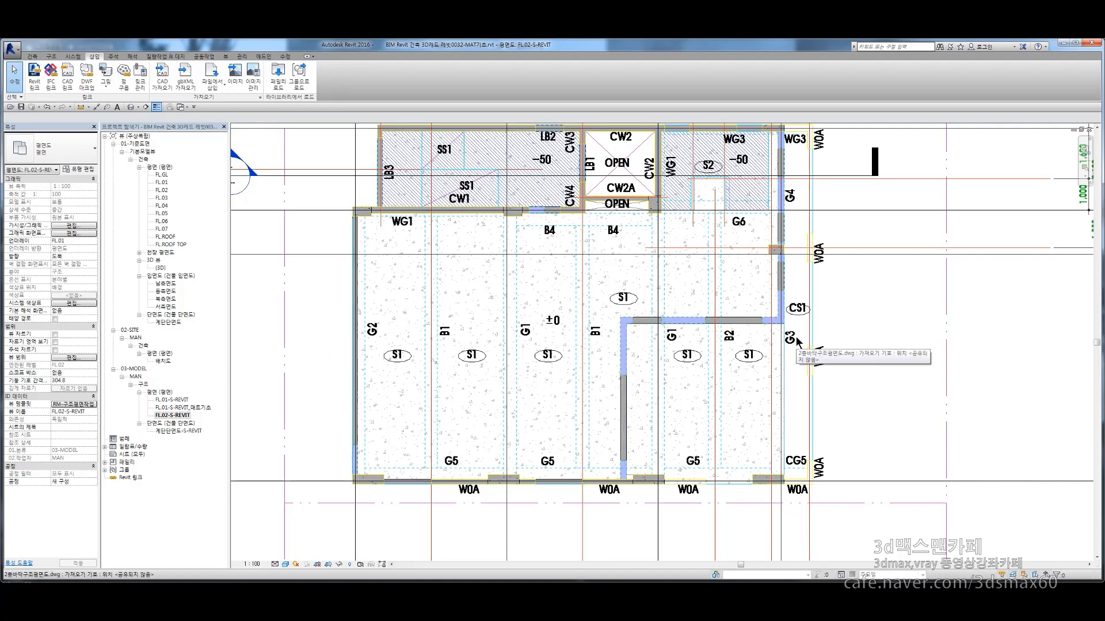
middle_drag(363, 393, 404, 383)
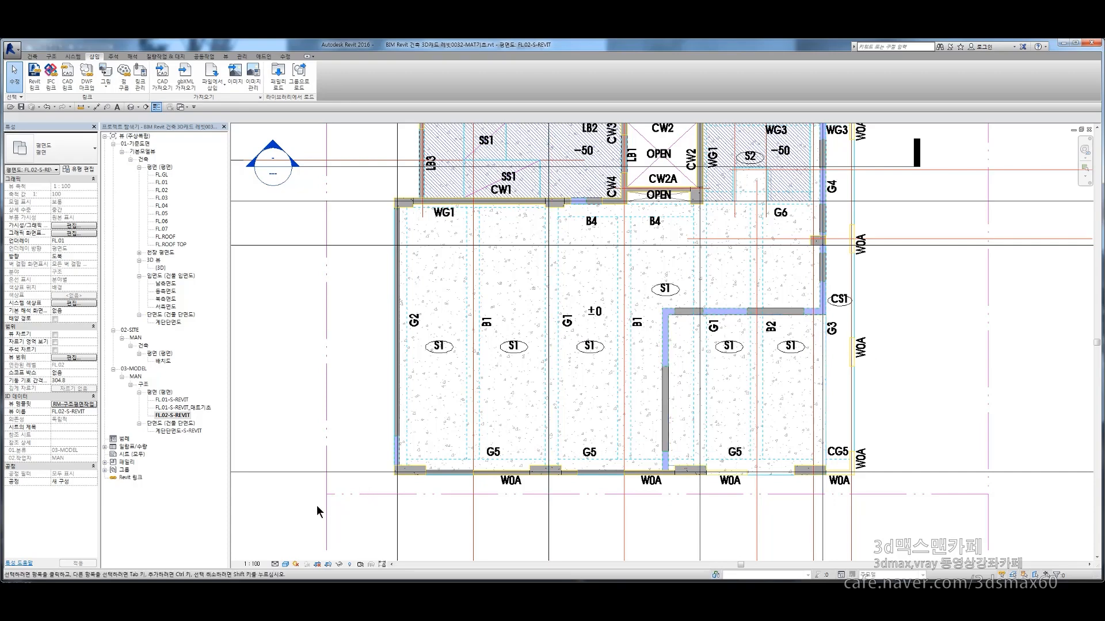
Switch to AutoCAD and examine the floor range and beam name in the 2~6G1, 2~6G2 schedule entry
click(226, 604)
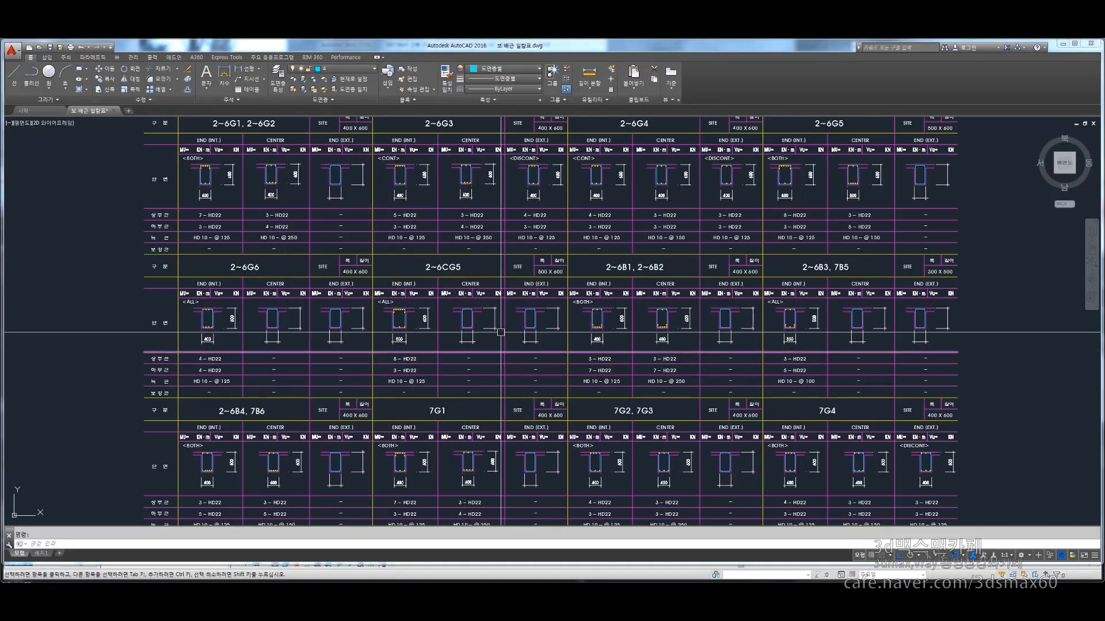
middle_drag(218, 300, 136, 411)
scroll(114, 233, up, 4)
scroll(177, 264, up, 2)
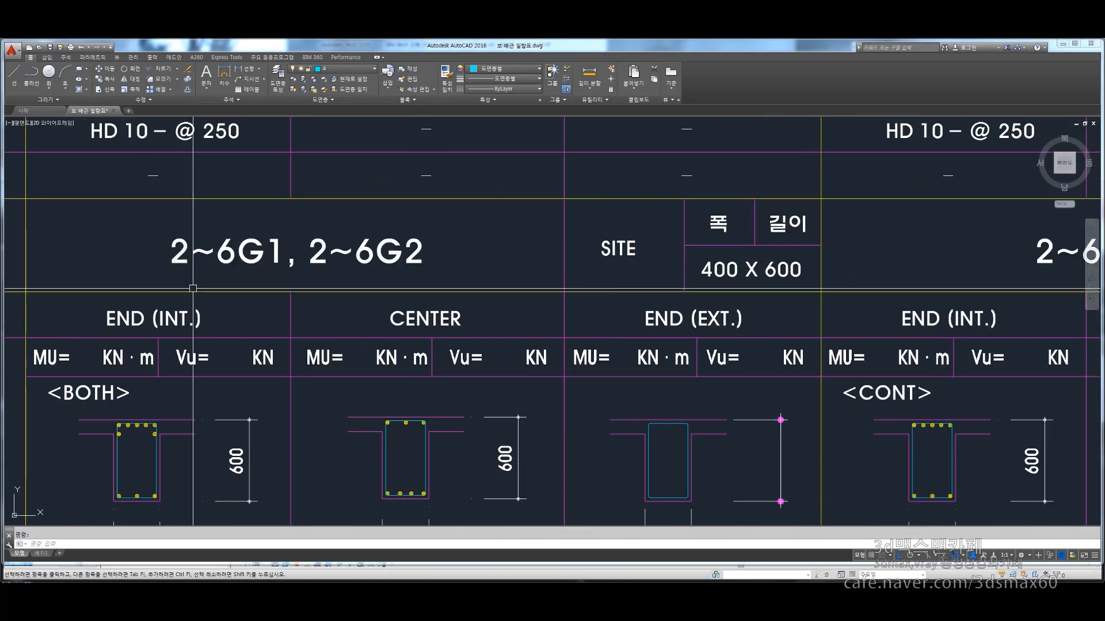
mouse_move(233, 293)
mouse_down()
mouse_move(147, 286)
mouse_move(197, 213)
mouse_up()
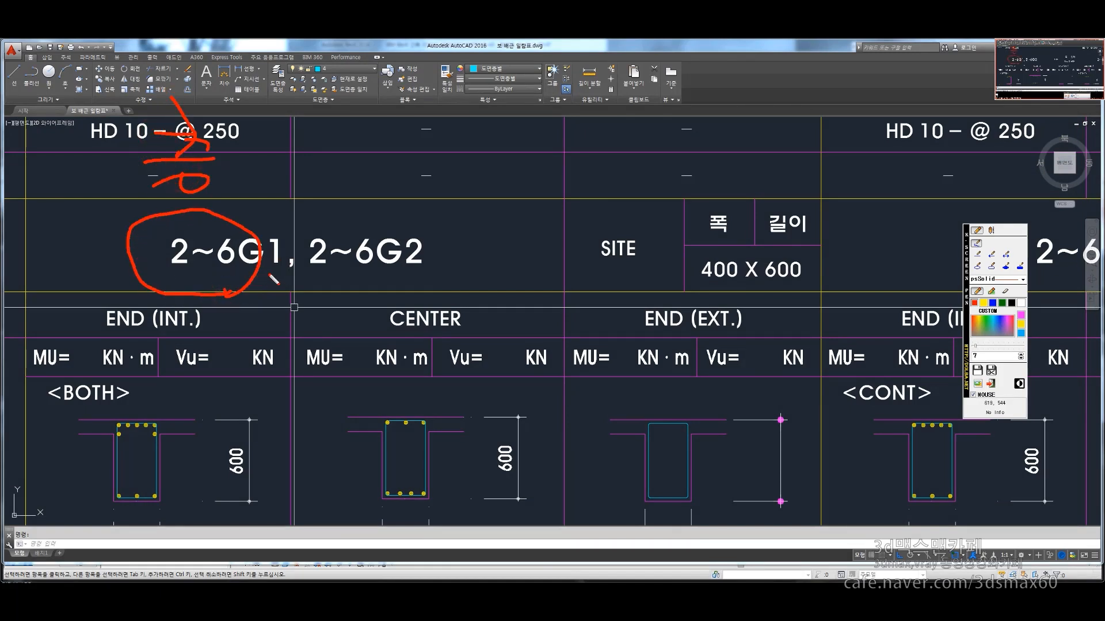
drag(244, 246, 299, 277)
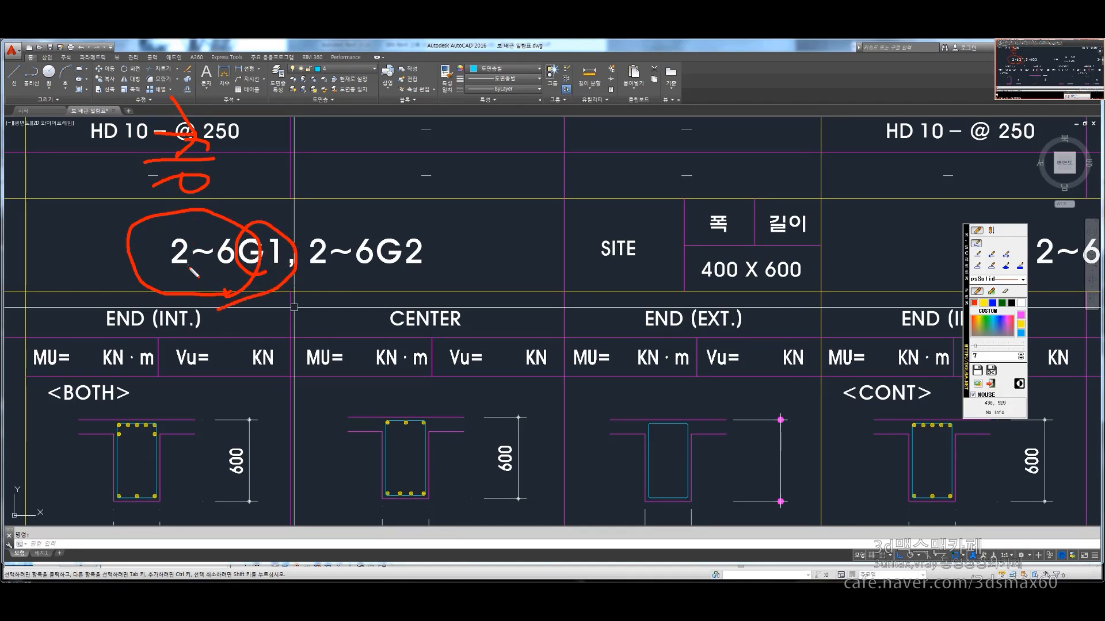
drag(160, 277, 269, 284)
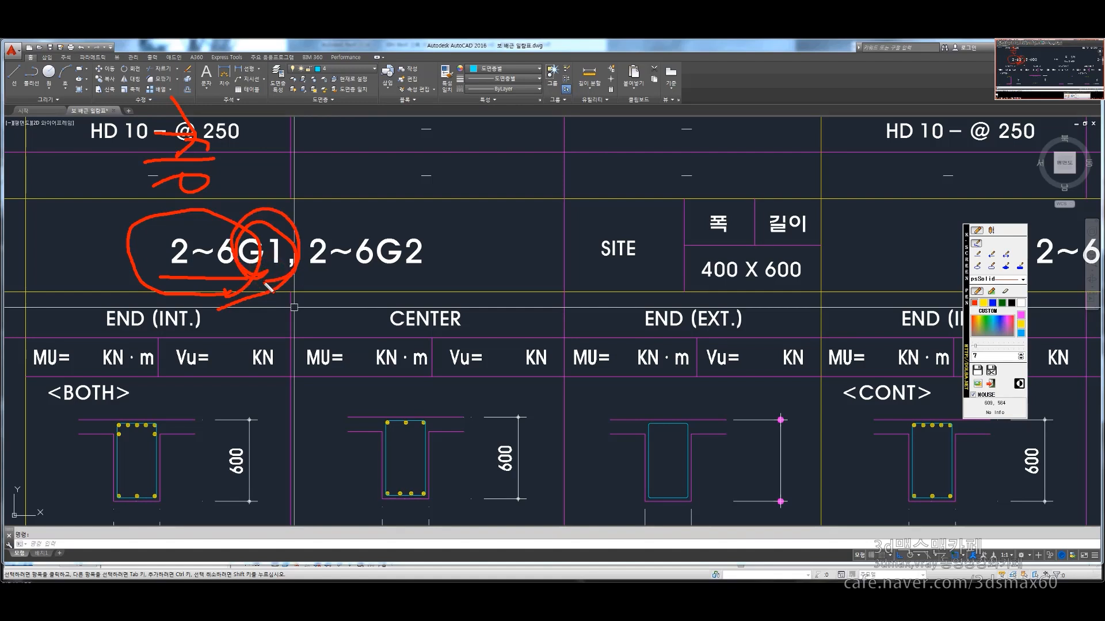
key(Escape)
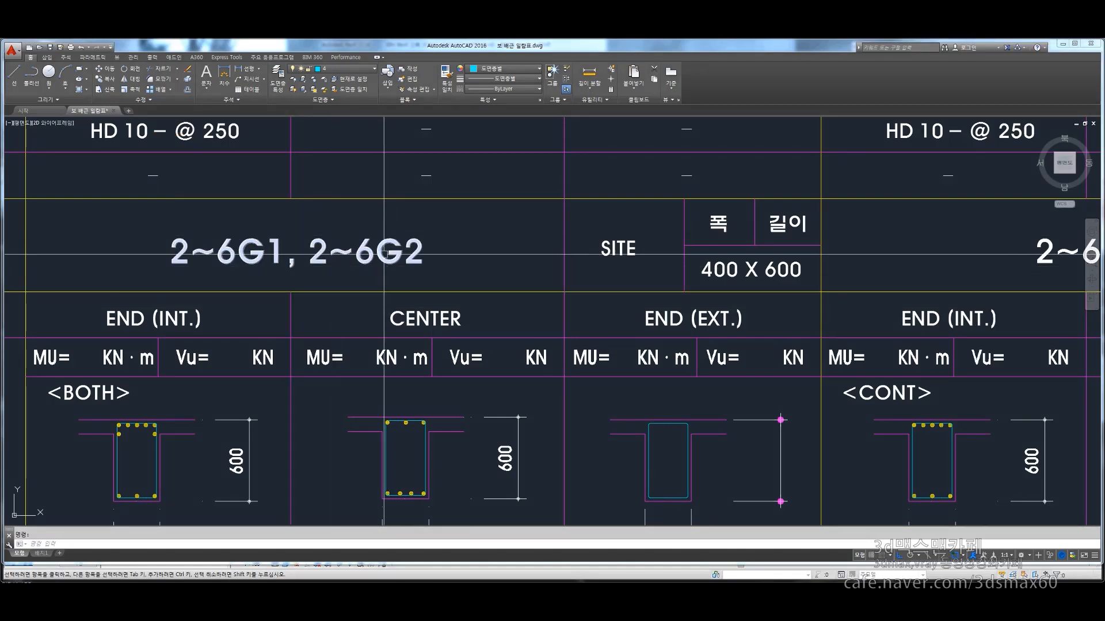
Compare the section widths and heights of the beams from 2~6G1 to 2~6G4 in the schedule
scroll(356, 272, down, 2)
scroll(218, 428, up, 2)
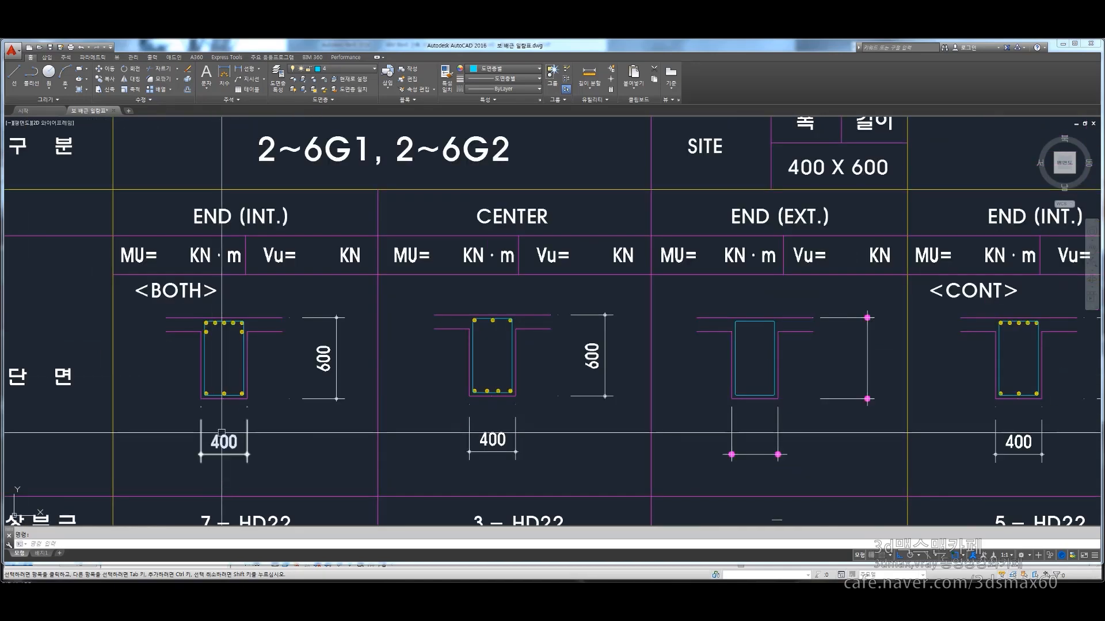
middle_drag(712, 431, 271, 422)
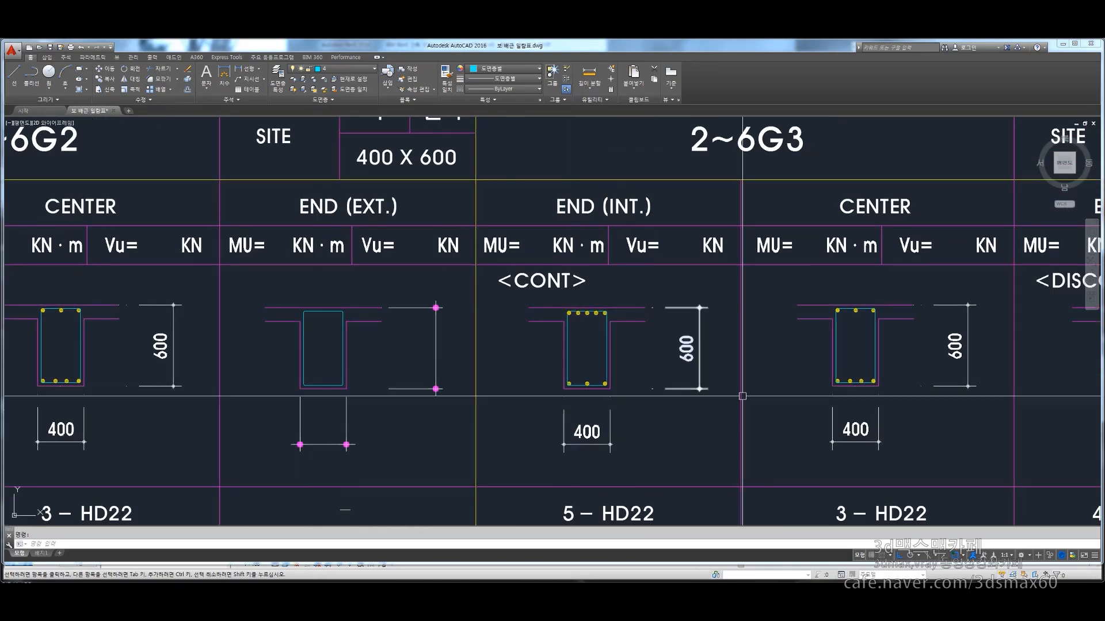
middle_drag(740, 394, 238, 409)
scroll(517, 395, down, 2)
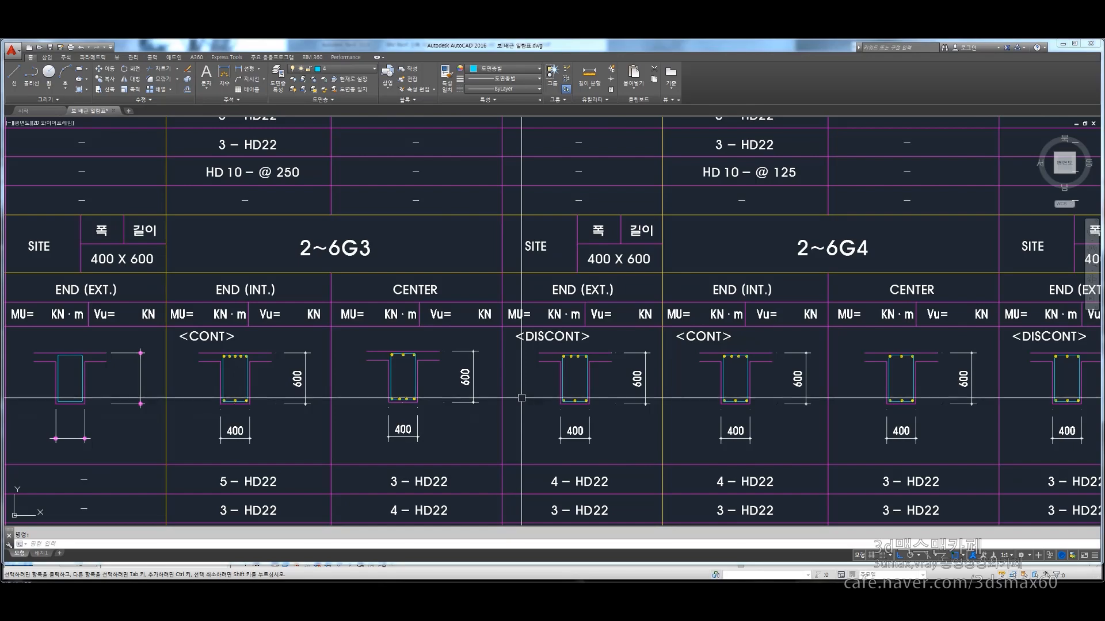
Examine the schedule entries beyond 2~6G4, including the names and section sizes of 2~6B4, 7B6 and 7G1
middle_drag(771, 432, 614, 436)
scroll(390, 373, down, 4)
scroll(377, 329, up, 2)
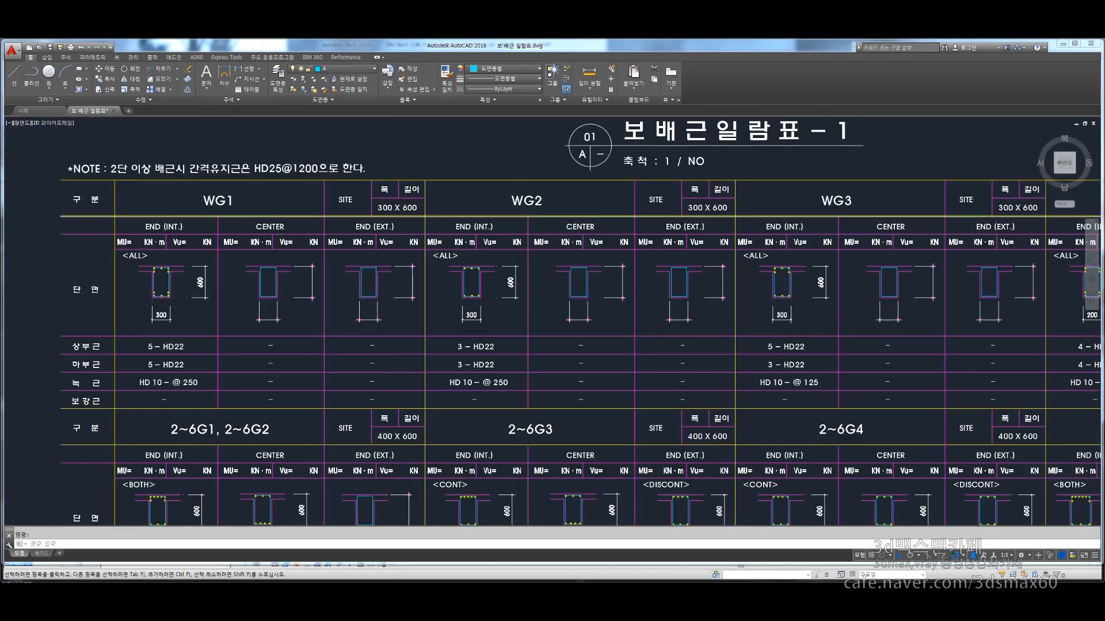
scroll(542, 390, down, 4)
middle_drag(543, 390, 332, 295)
scroll(246, 319, up, 6)
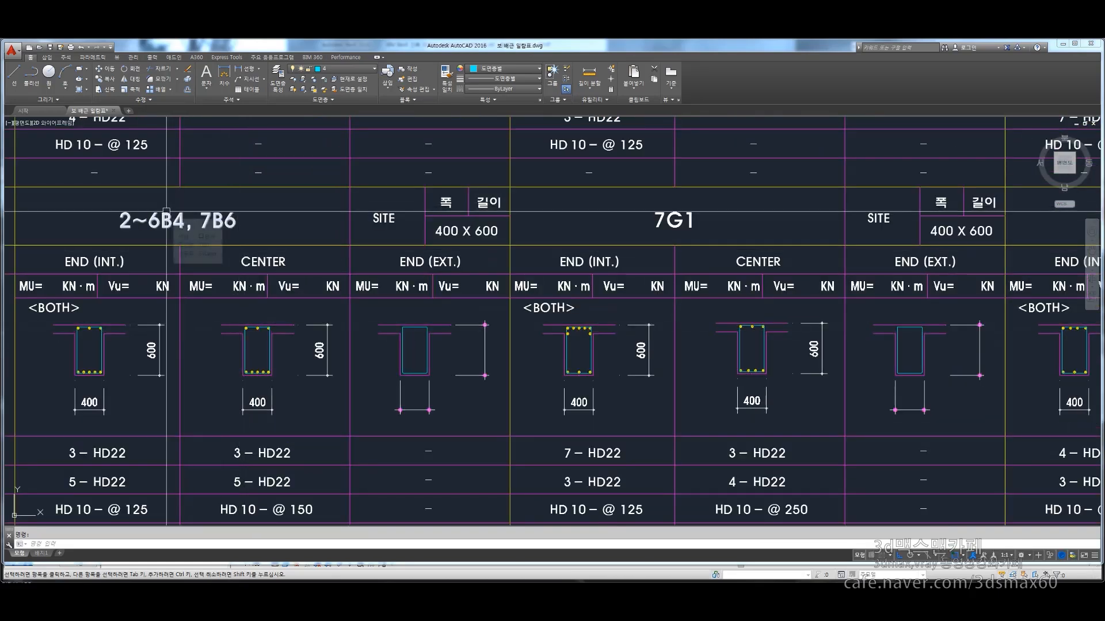
Examine the WG1 and WG2 wall girder entries, then the section sizes in the 2~6G1, 2~6G2 row
scroll(173, 218, down, 4)
mouse_move(511, 247)
middle_down()
mouse_move(536, 465)
mouse_move(522, 247)
mouse_move(556, 331)
middle_up()
middle_drag(262, 242, 260, 408)
scroll(236, 296, up, 4)
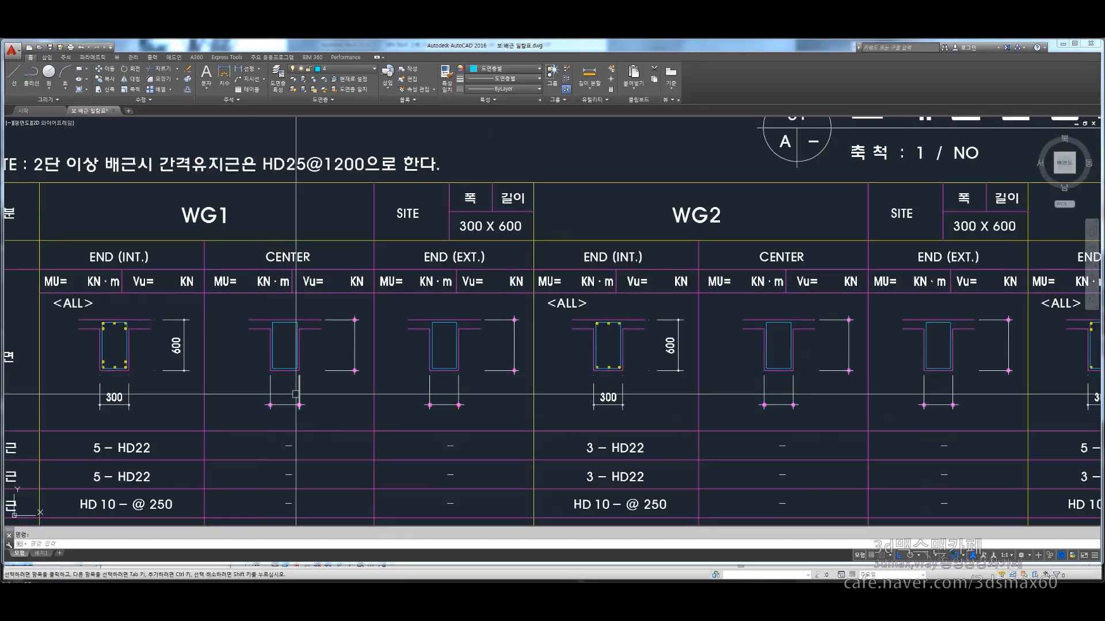
middle_drag(276, 506, 280, 242)
scroll(282, 326, down, 4)
scroll(282, 326, up, 2)
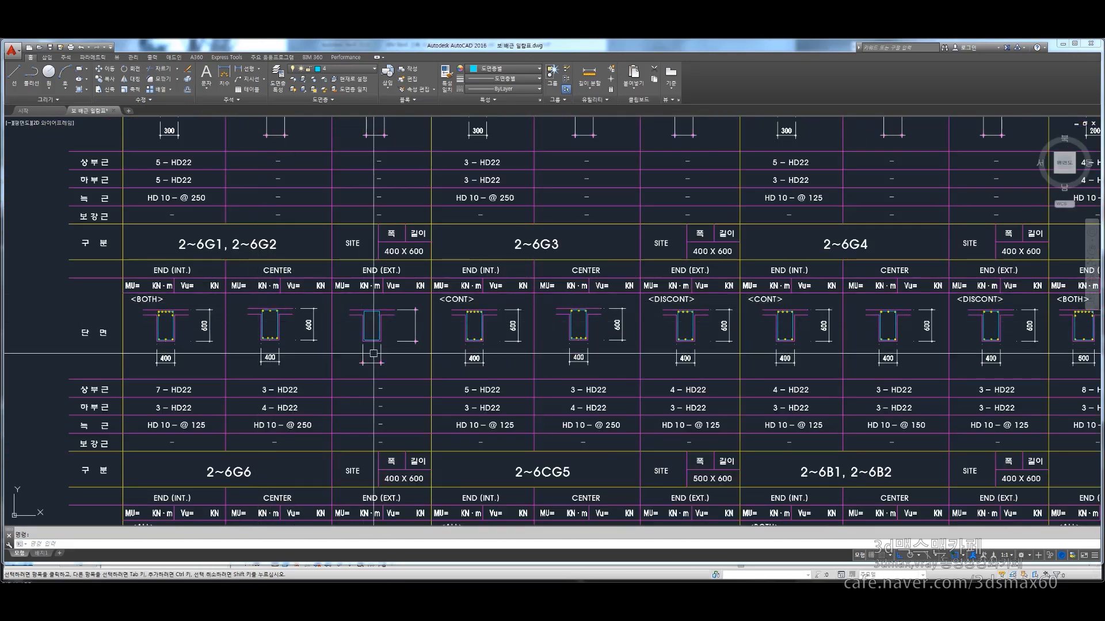
middle_drag(350, 326, 335, 293)
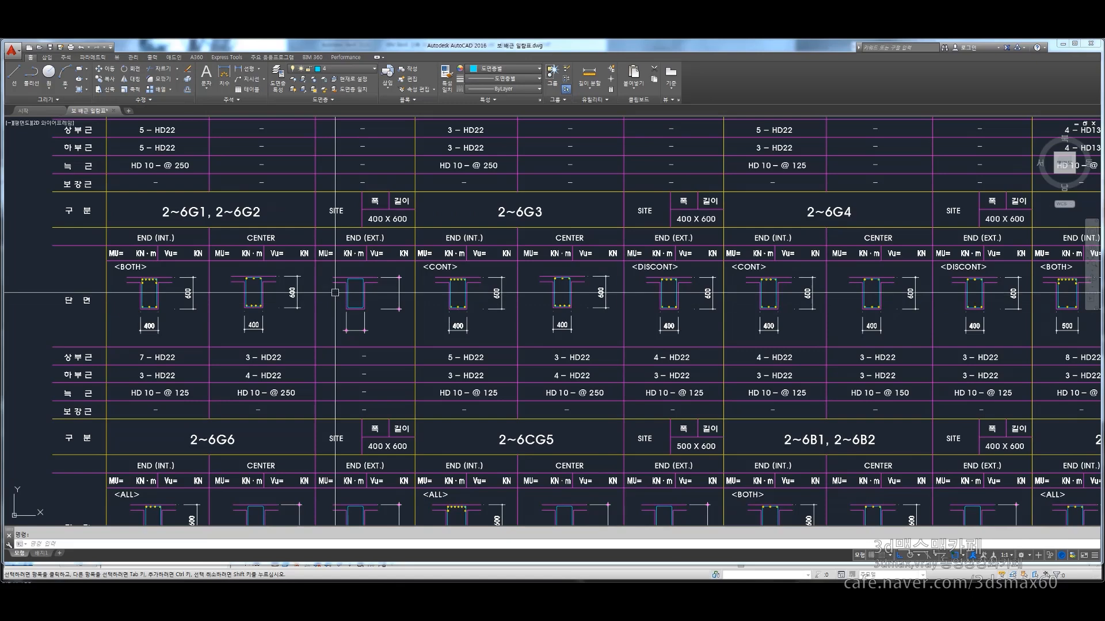
Switch to Revit and start the structural Beam command on the FL.02-S-REVIT plan, cancelling the save reminder
click(459, 576)
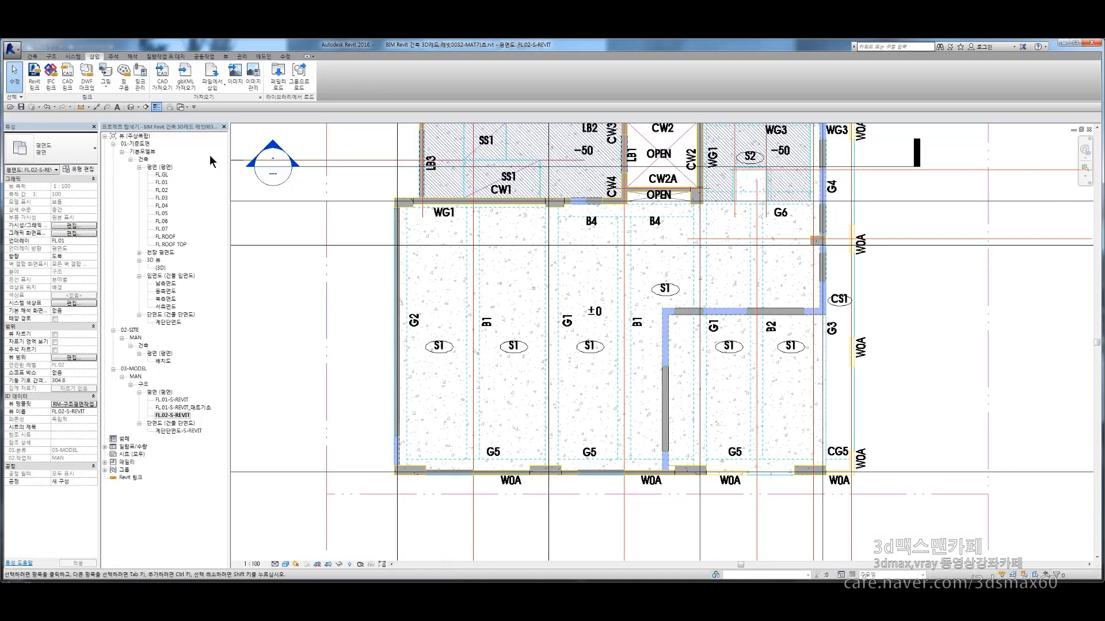
click(51, 57)
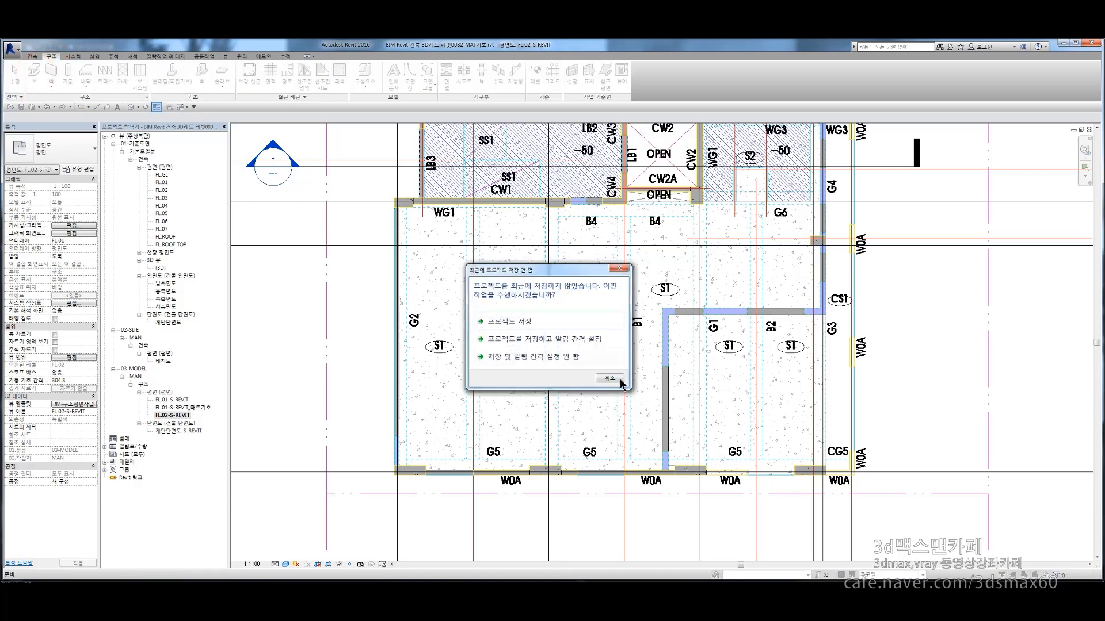
click(609, 379)
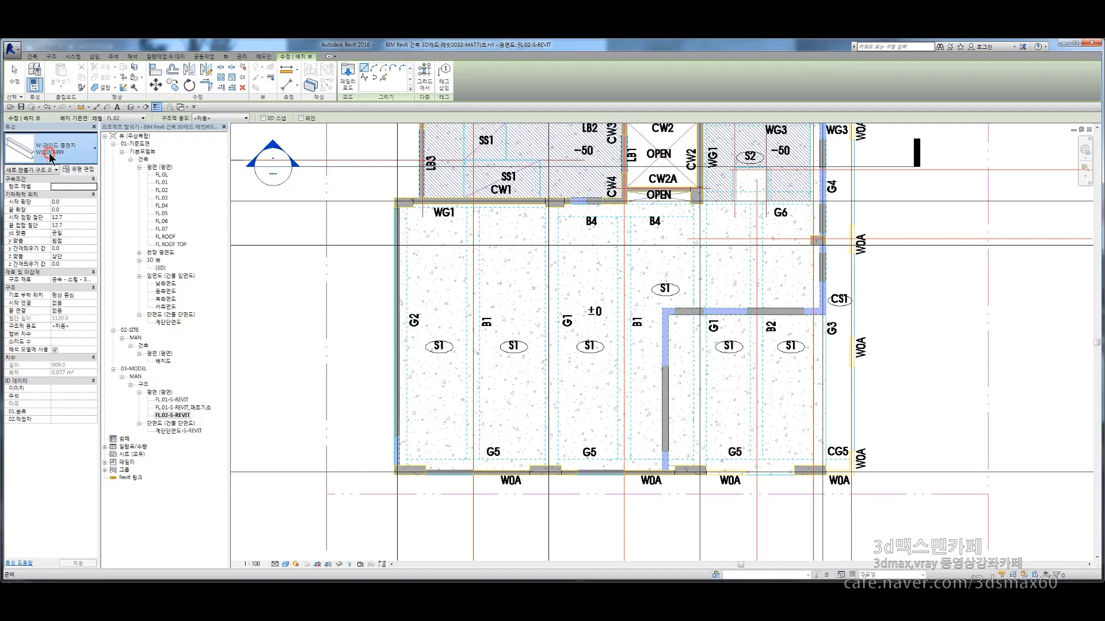
click(51, 154)
click(51, 154)
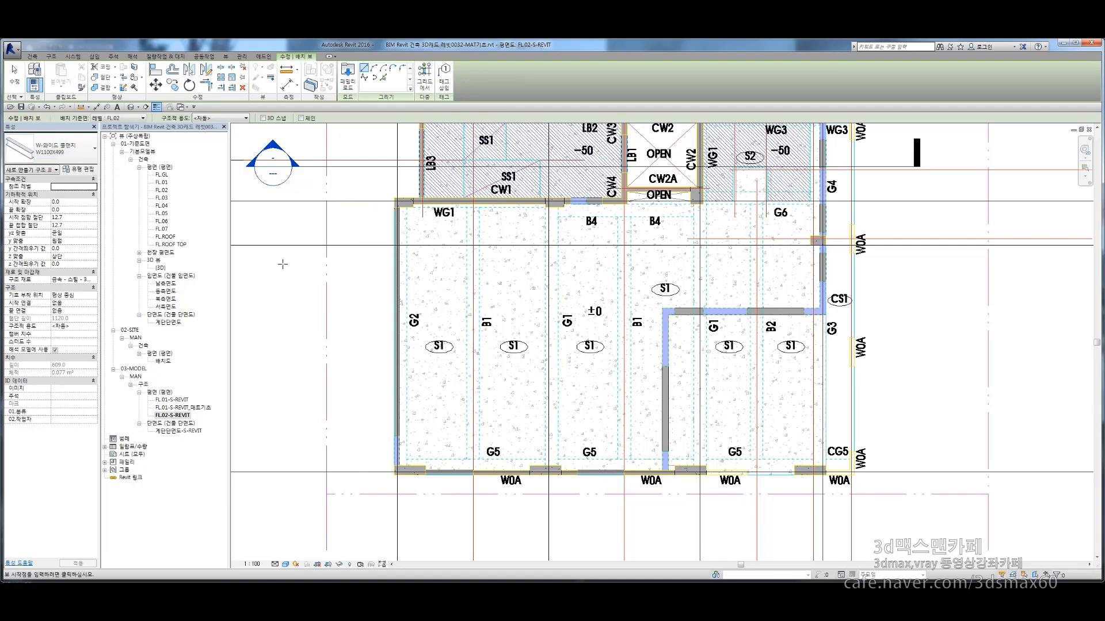
Start loading a beam family and browse to the 구조 프레임 folder in the Korea library
key(F12)
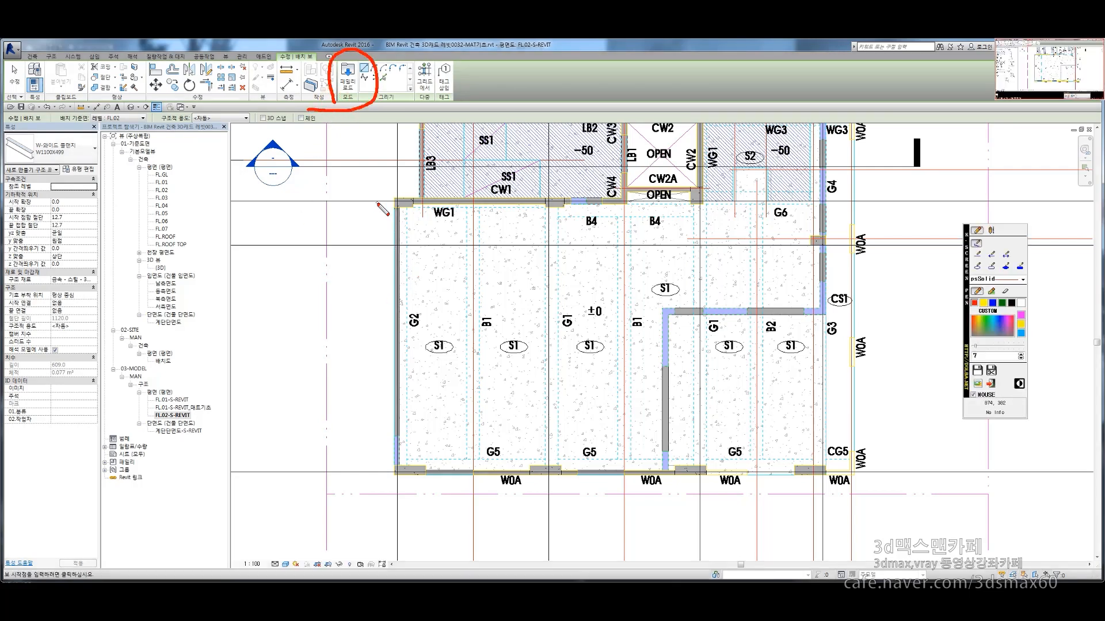
key(F12)
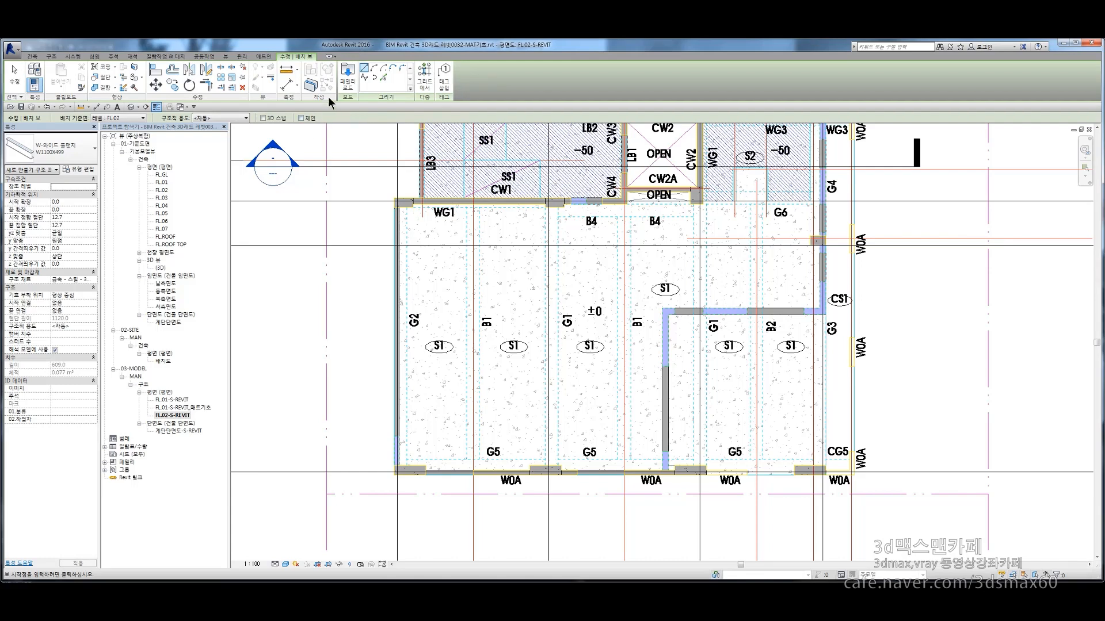
click(347, 75)
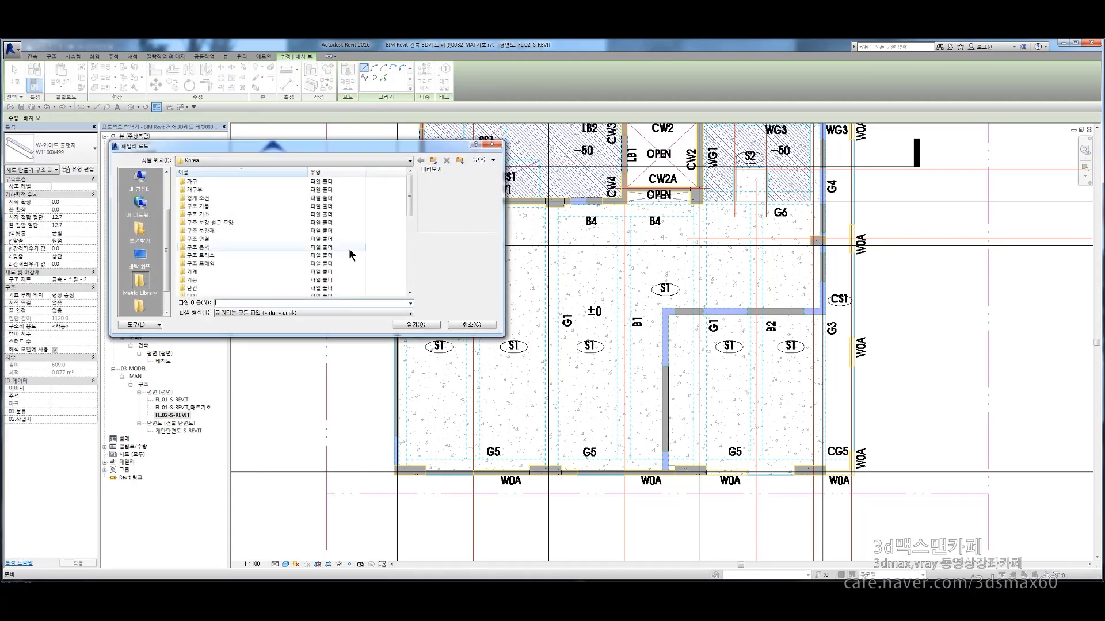
click(257, 256)
scroll(260, 258, down, 1)
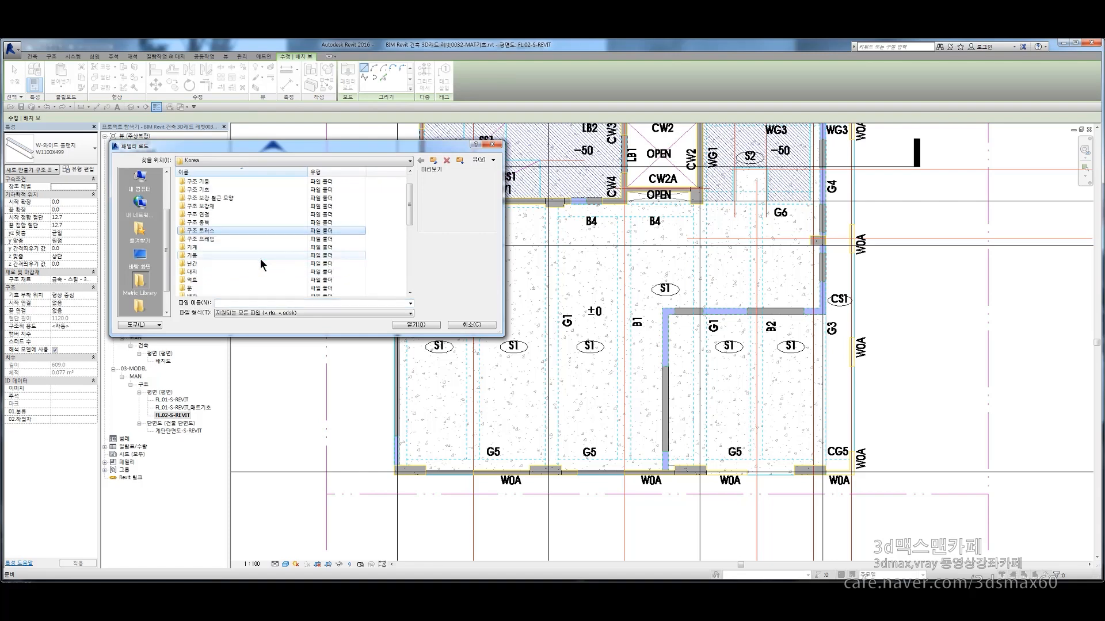
double_click(217, 238)
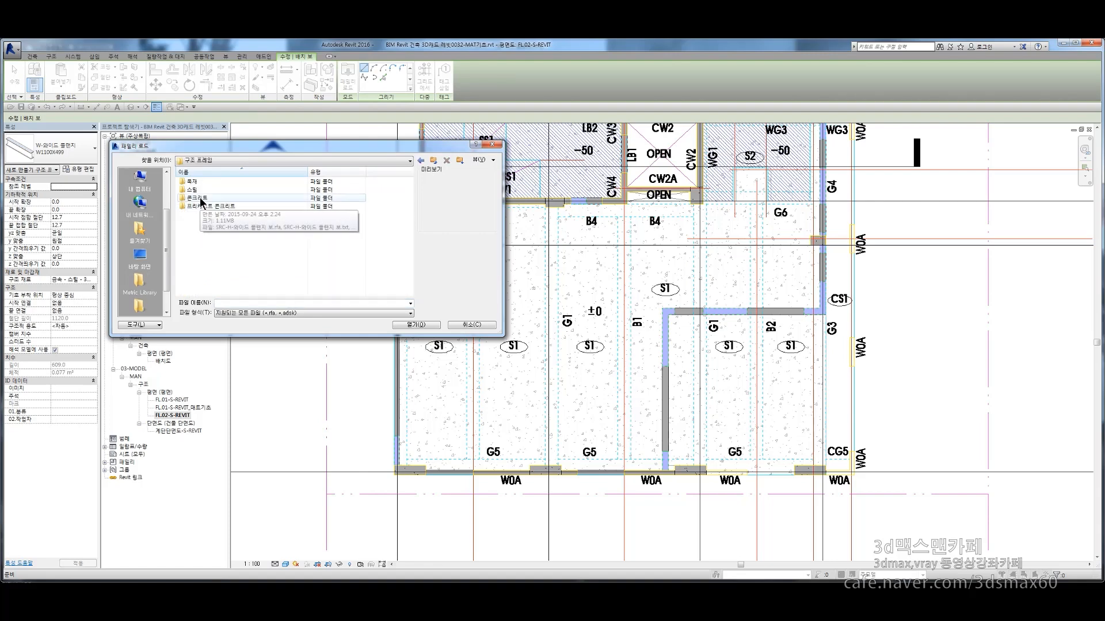
Move the misplaced 콘크리트 folder out of 프리캐스트 콘크리트 and back into the 구조 프레임 folder
drag(200, 198, 202, 208)
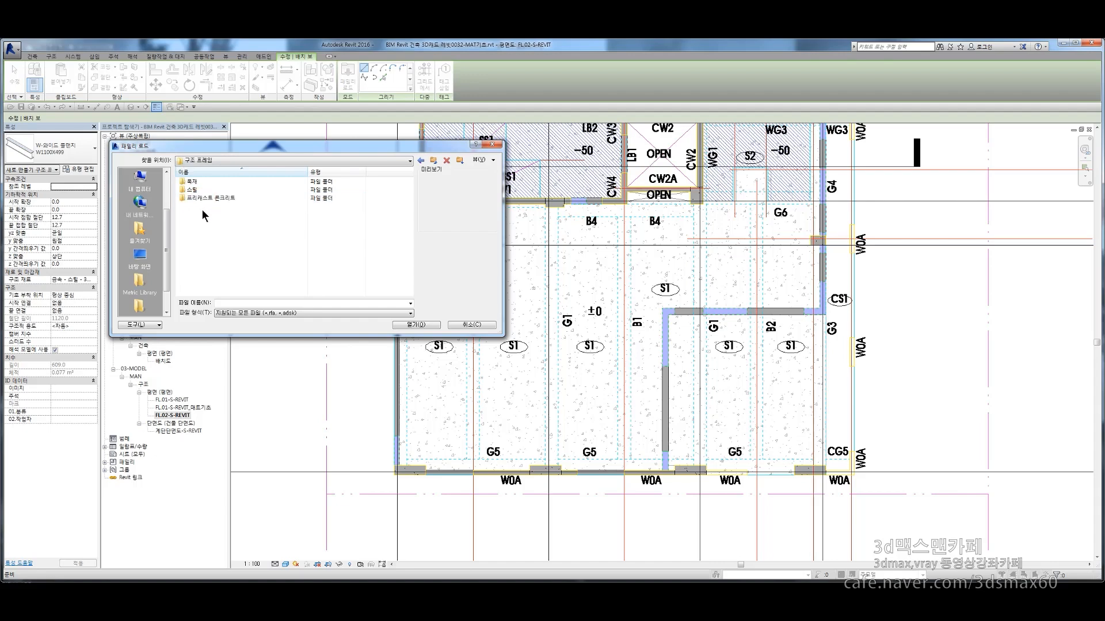
double_click(212, 199)
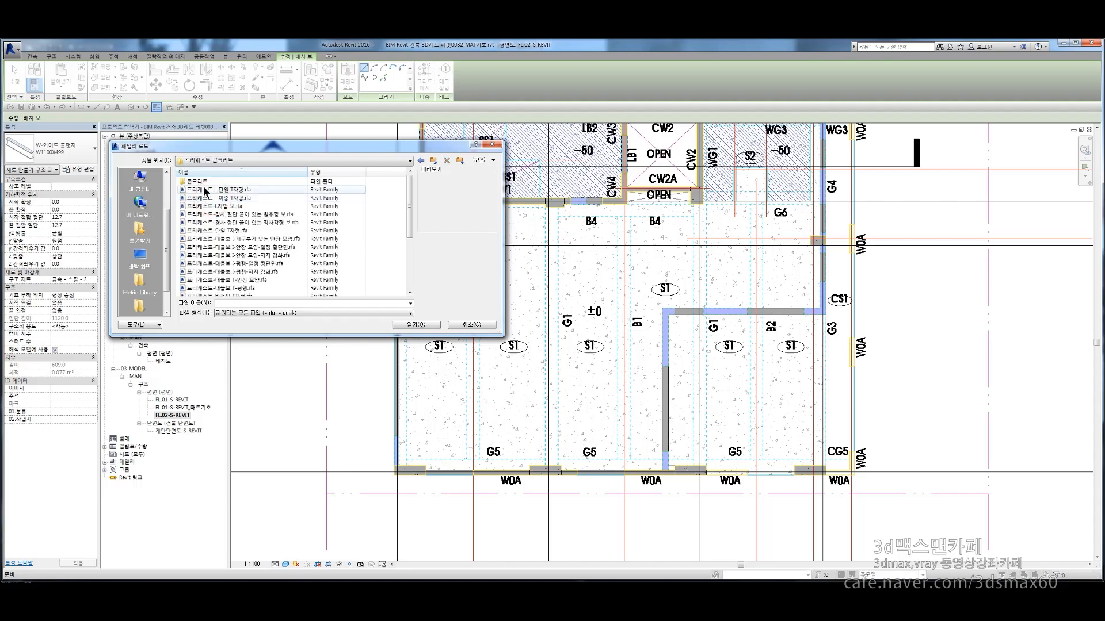
click(200, 182)
right_click(201, 182)
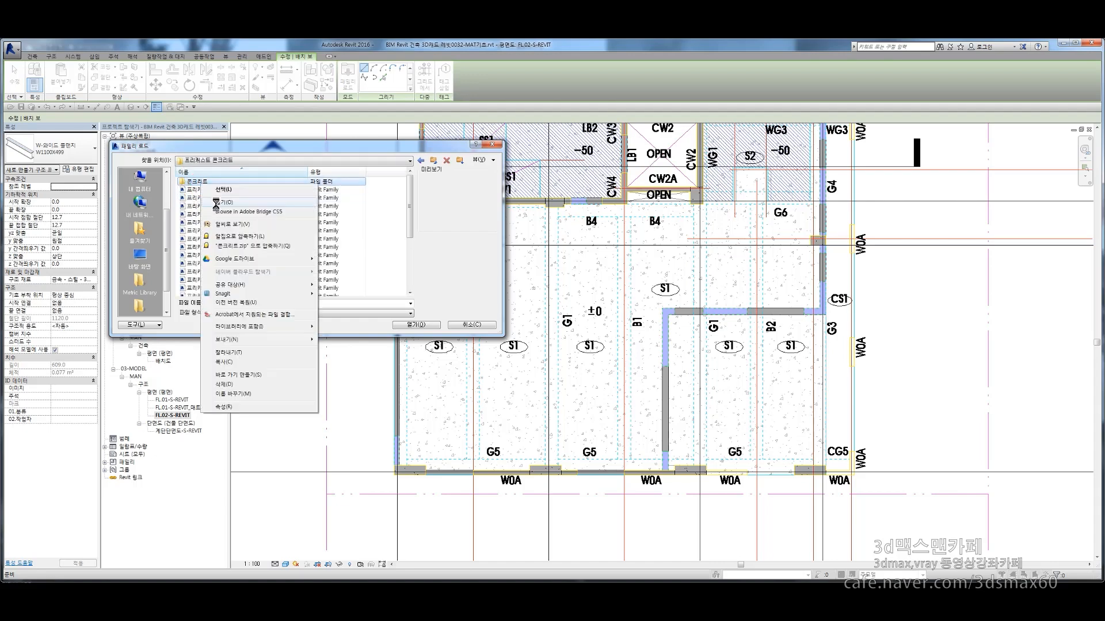
click(239, 353)
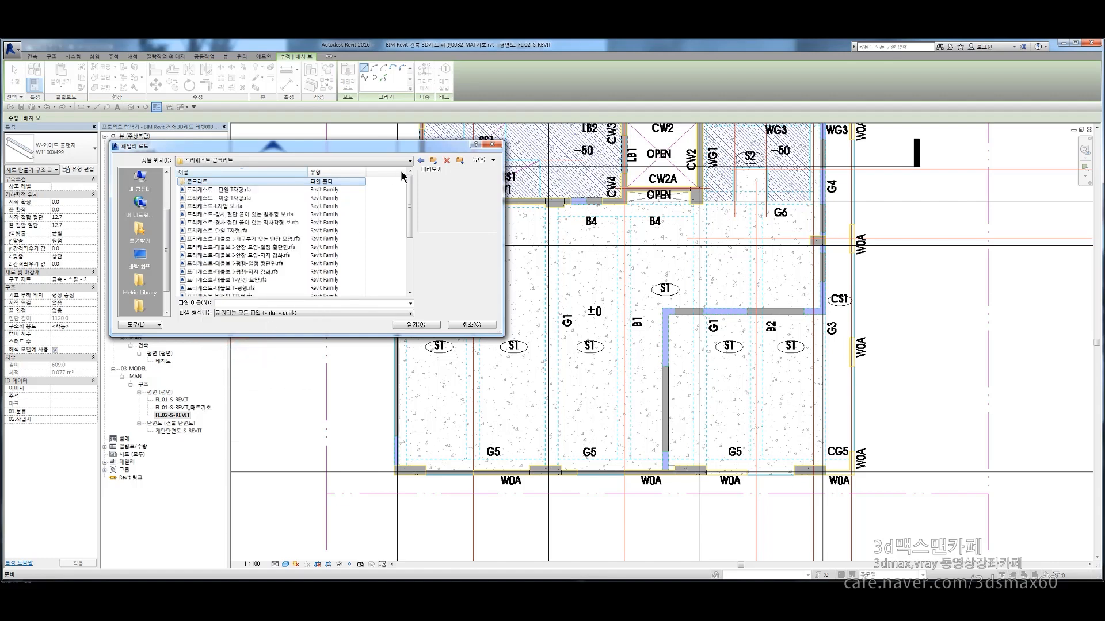
click(421, 160)
right_click(247, 231)
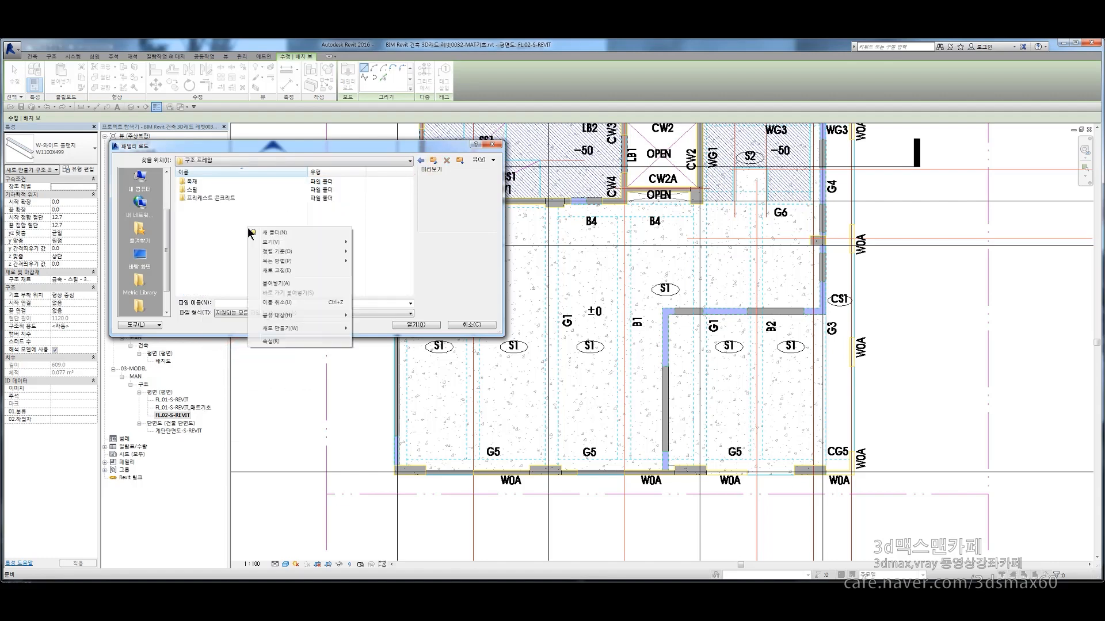
click(279, 286)
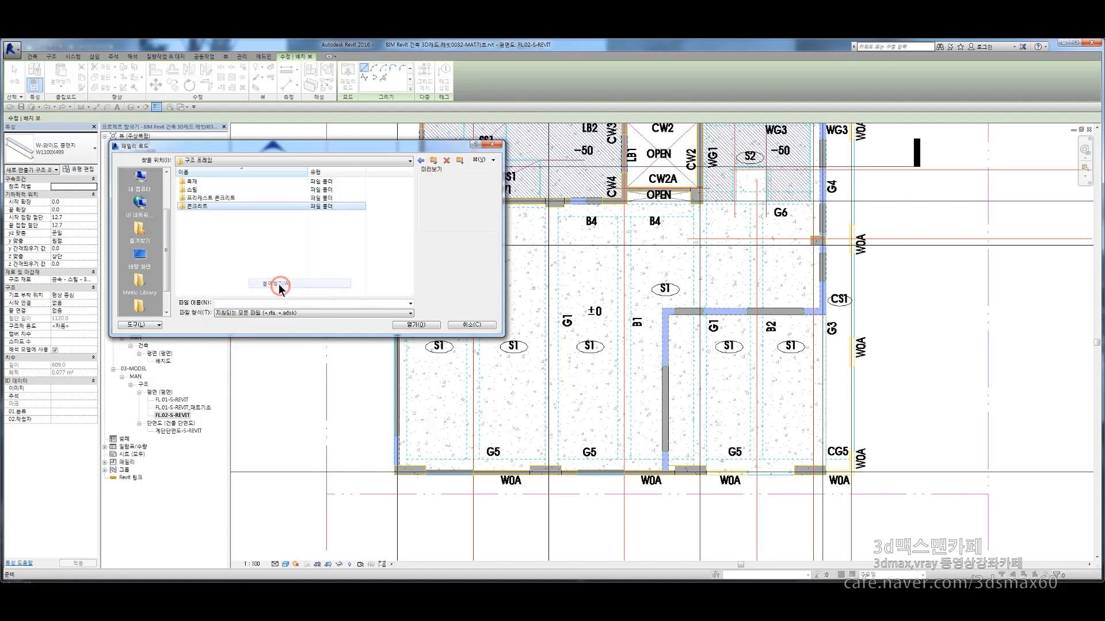
Load the rectangular concrete beam family 콘크리트-직사각형 보.rfa from the 콘크리트 folder
double_click(198, 206)
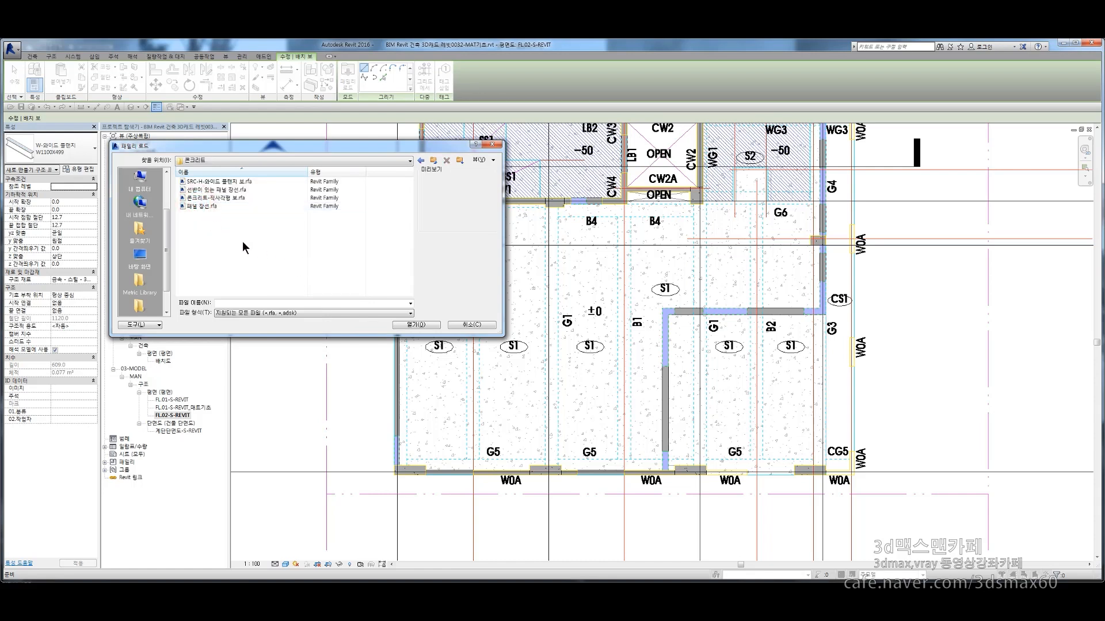
click(241, 199)
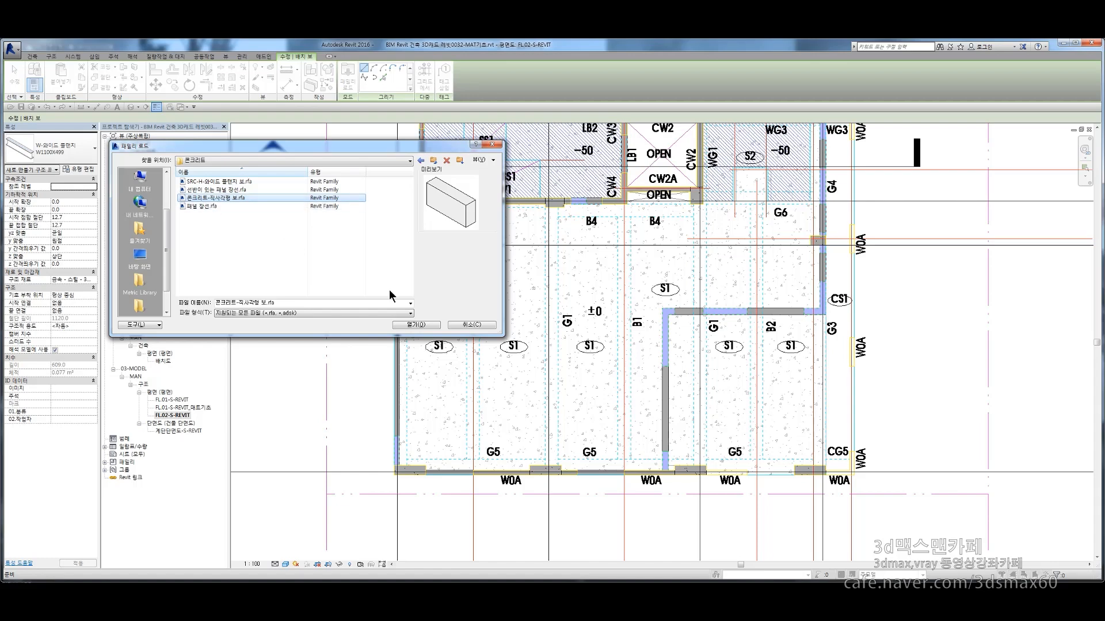
click(416, 326)
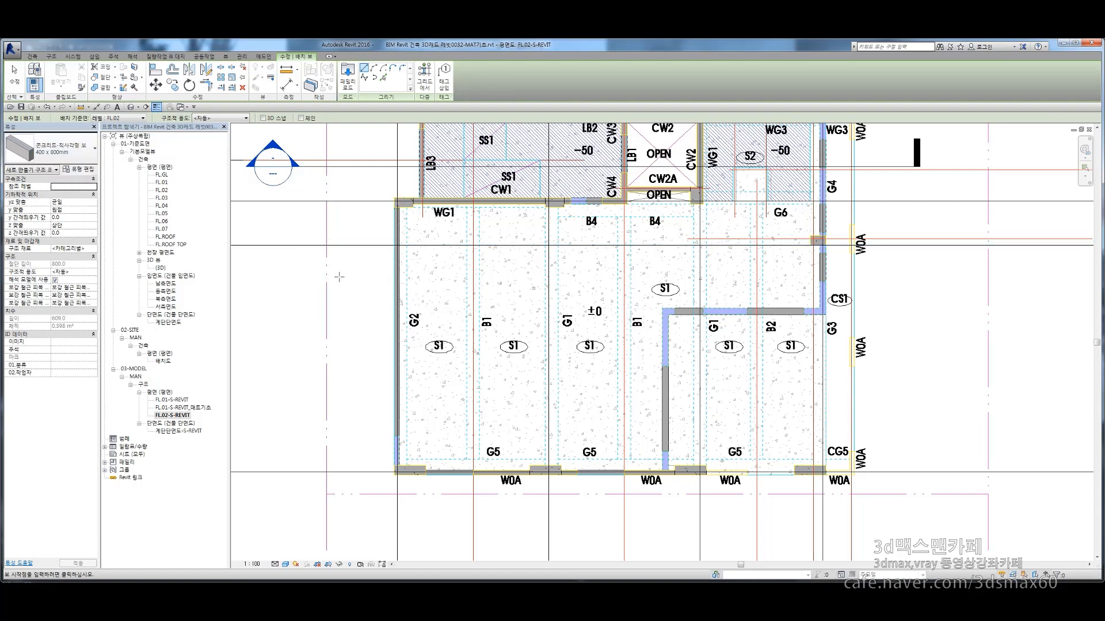
Place a vertical 400 x 800mm concrete beam about 1900 mm long outside the building, beside the G2 label
click(365, 293)
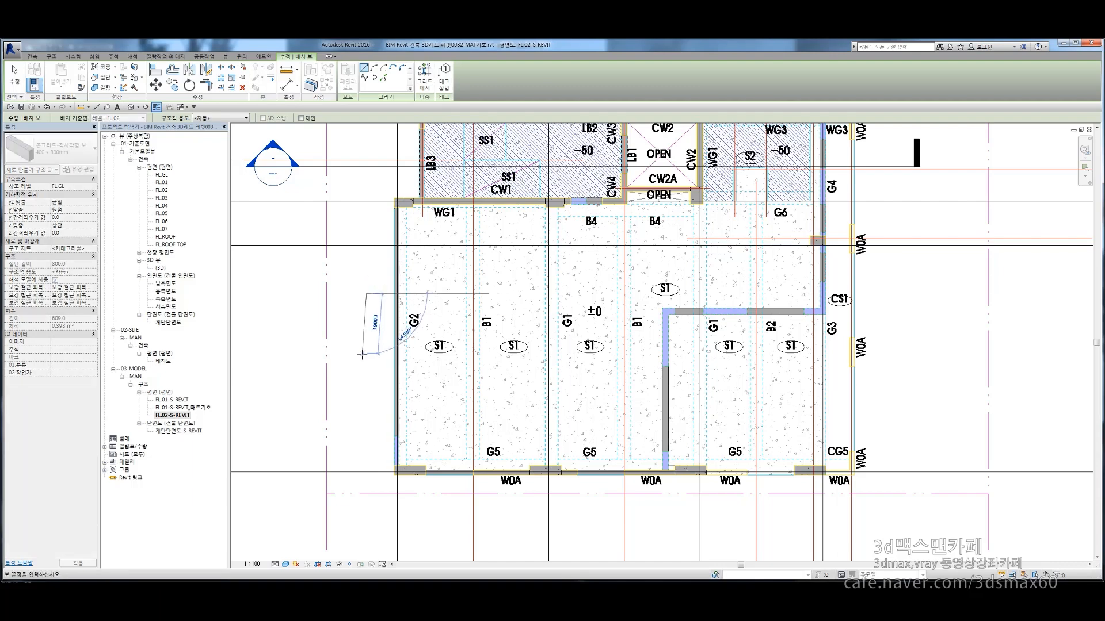
click(365, 352)
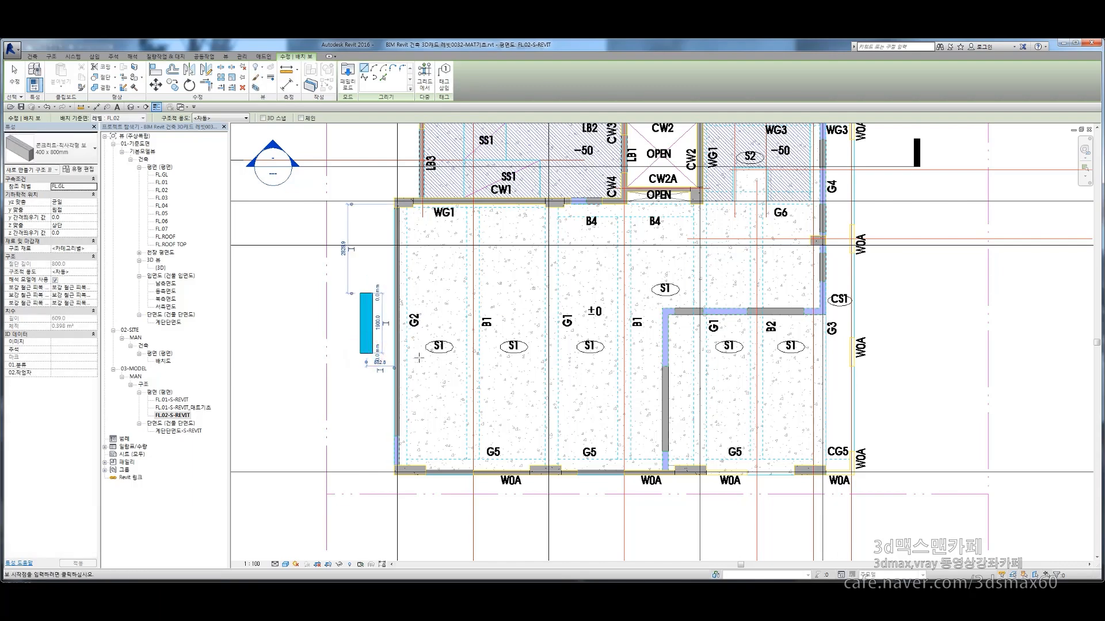
key(Escape)
scroll(363, 313, up, 5)
scroll(365, 303, down, 3)
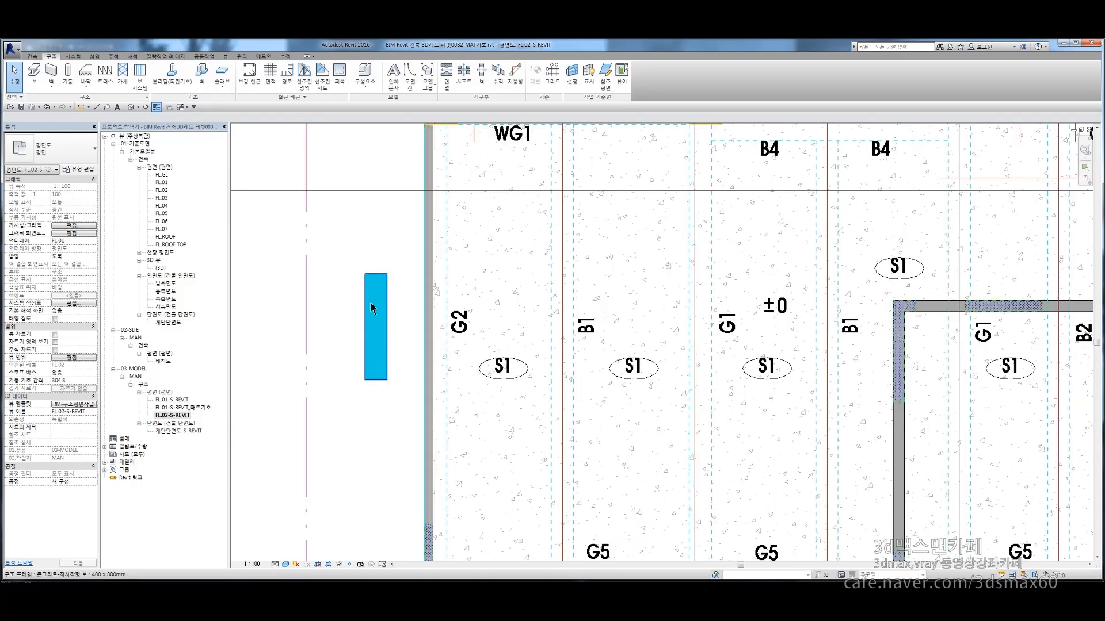
Duplicate the placed beam's type under the name 2G2
click(373, 315)
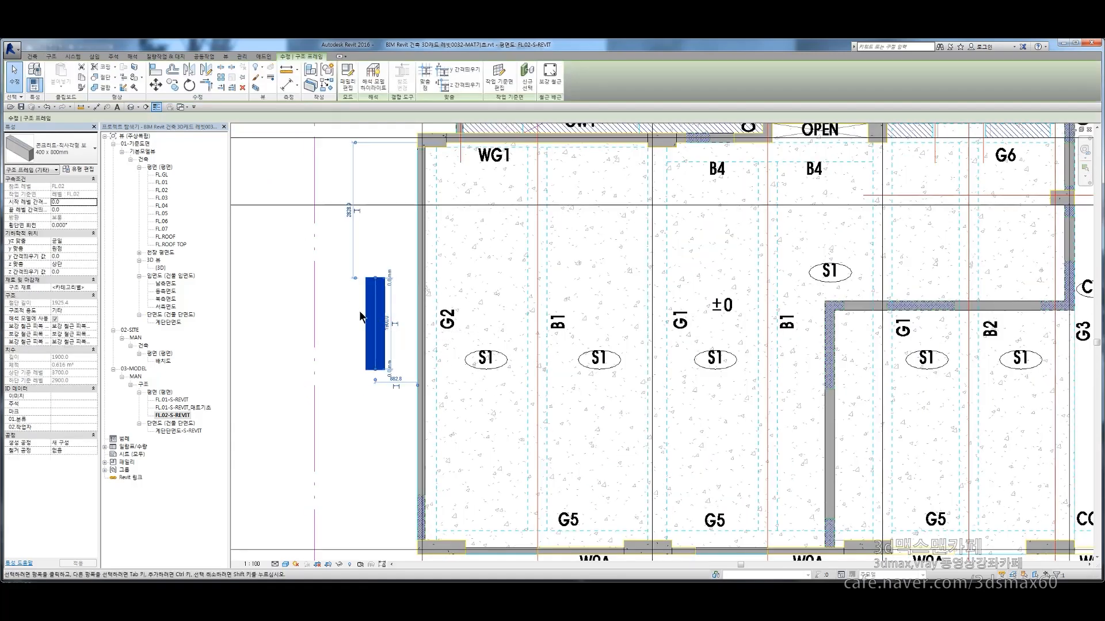
click(366, 390)
click(373, 335)
click(77, 170)
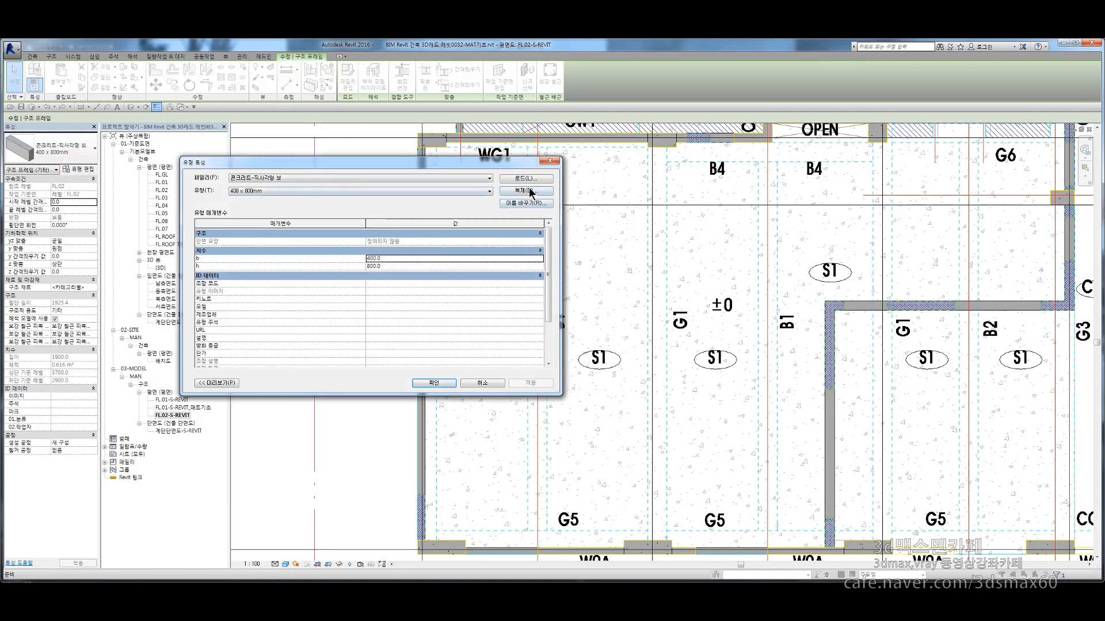
click(528, 191)
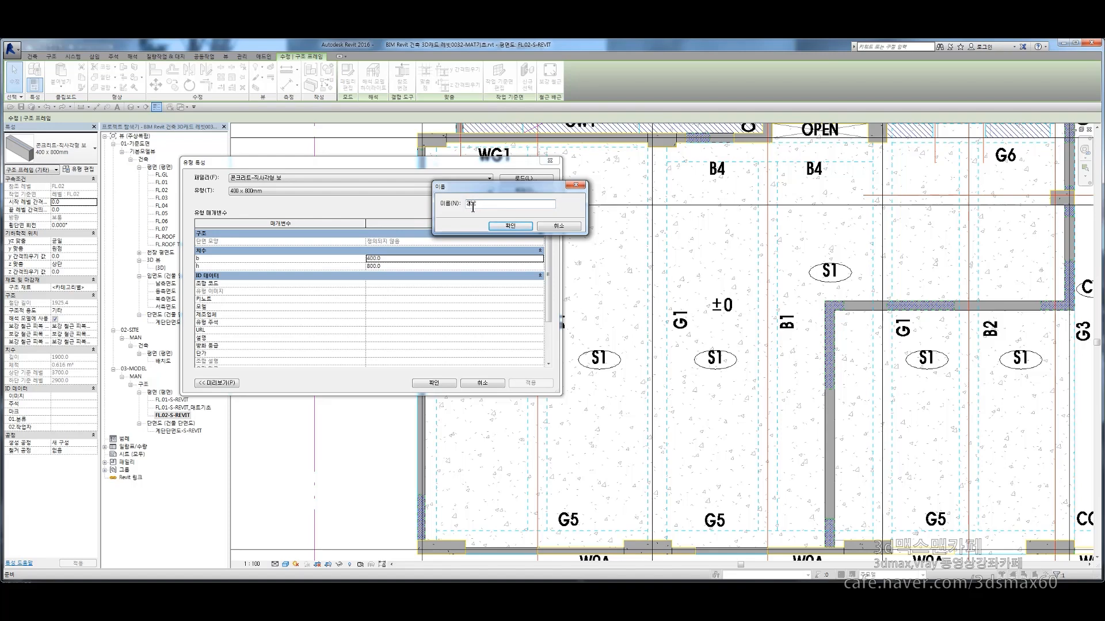
click(499, 230)
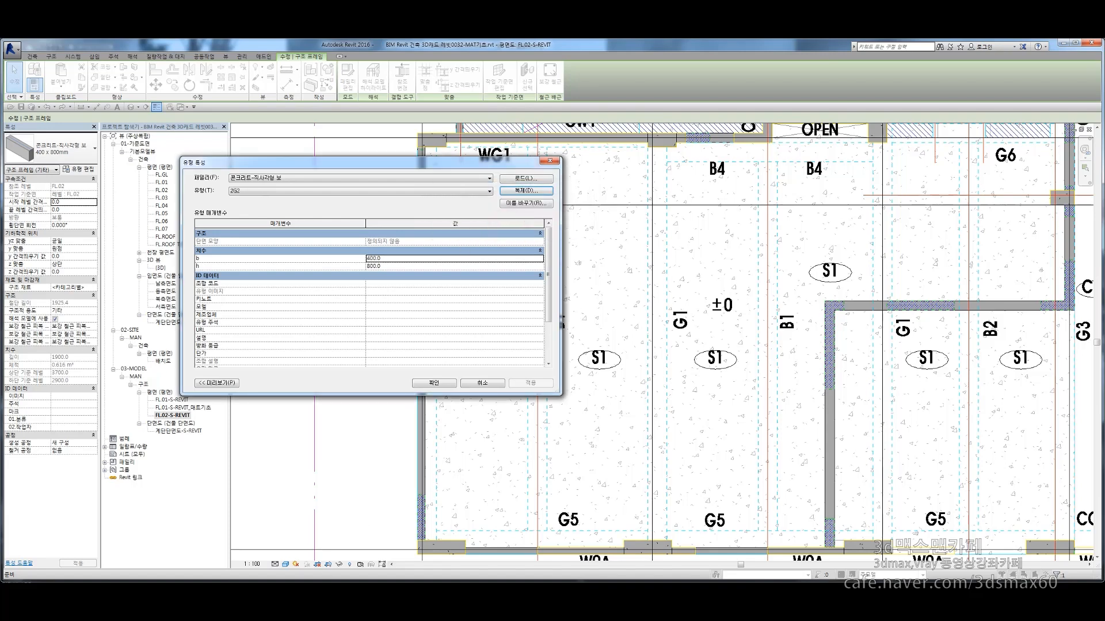
Check the 2~6G2 section size in the AutoCAD schedule and set the 2G2 type's height h to 600 in Revit
key(alt+Tab)
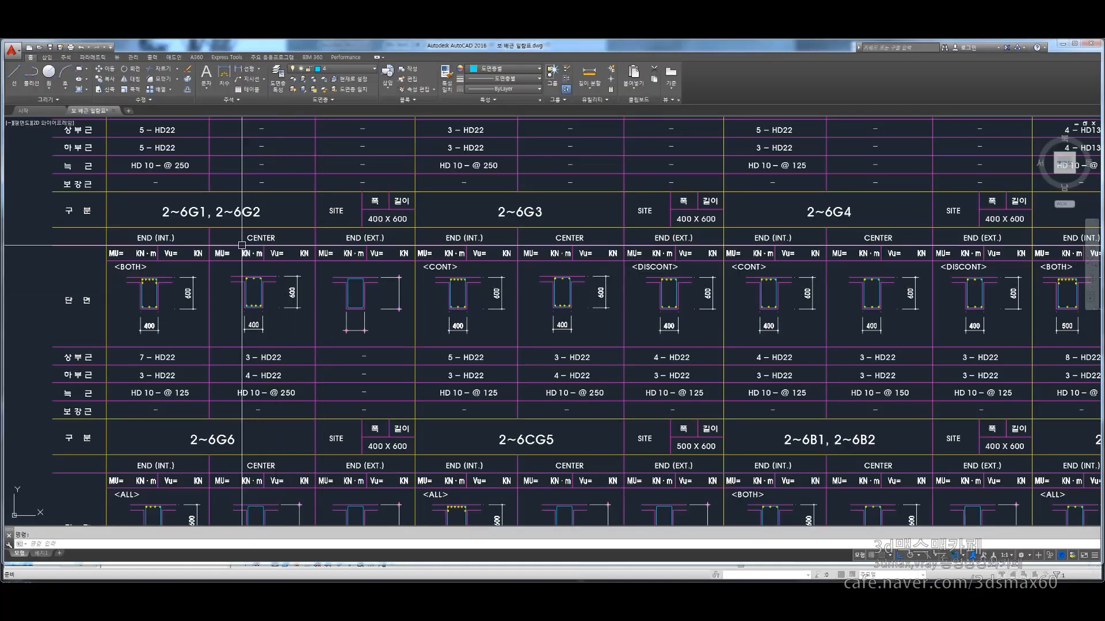
scroll(149, 288, up, 3)
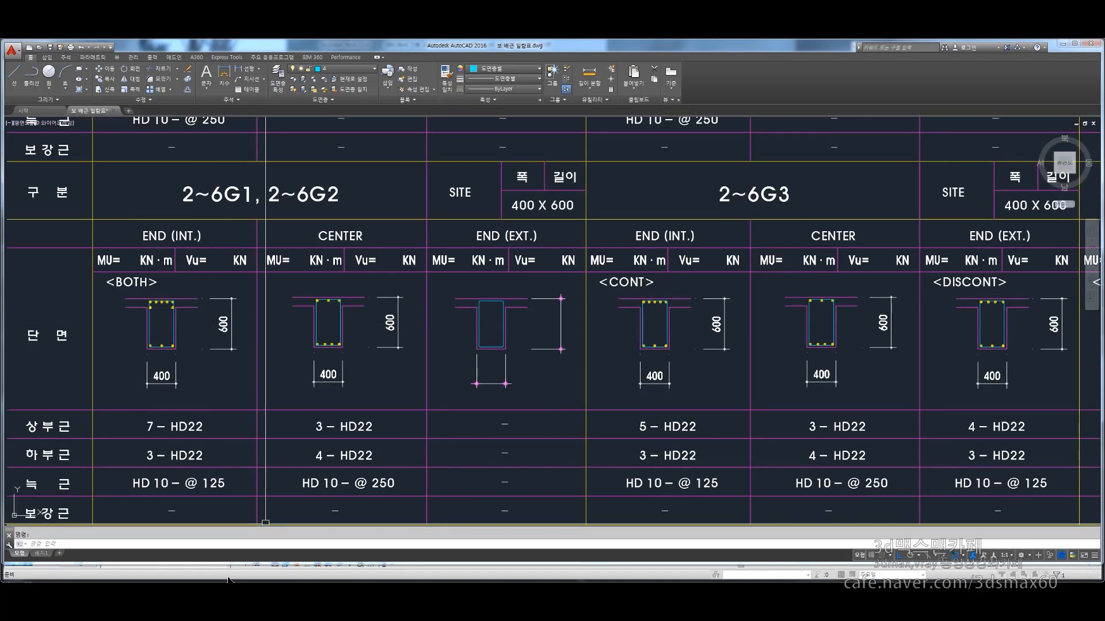
key(alt+Tab)
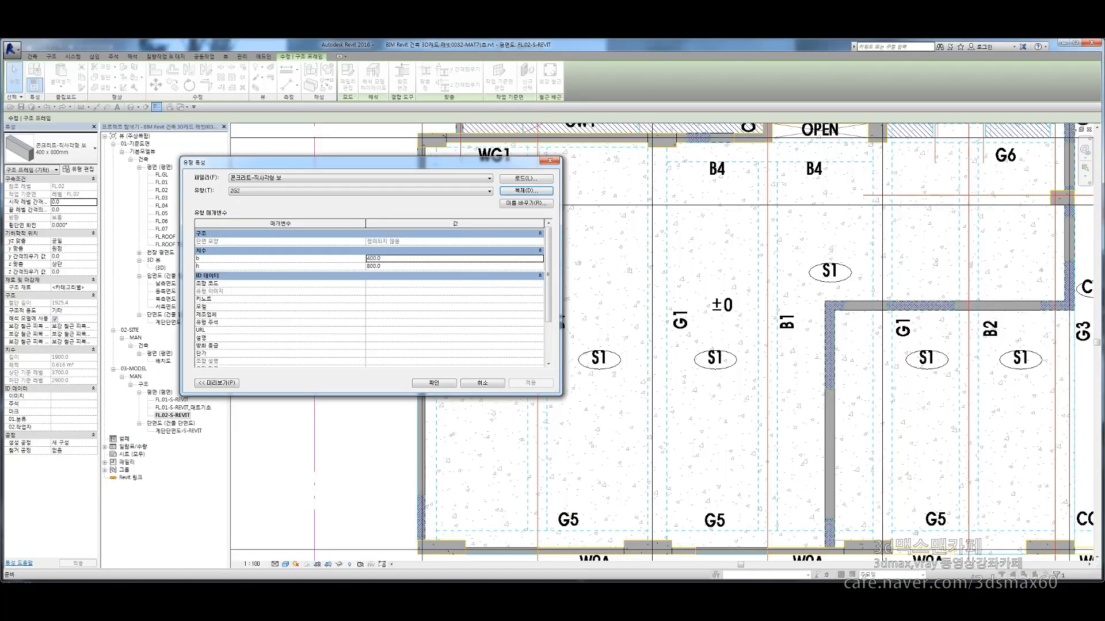
click(398, 266)
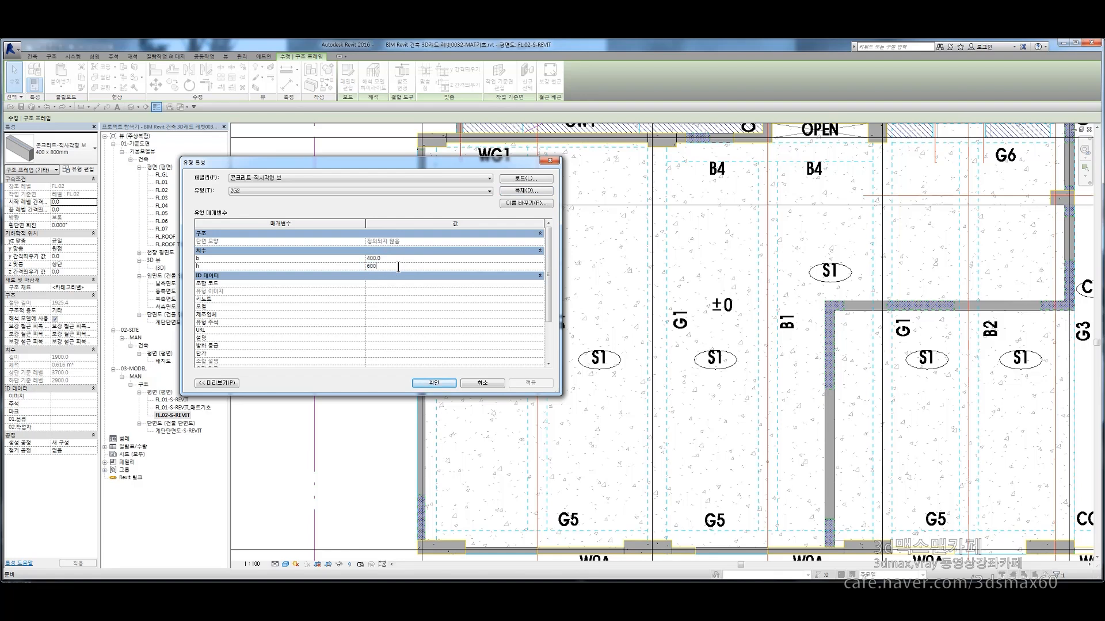
click(425, 390)
click(325, 361)
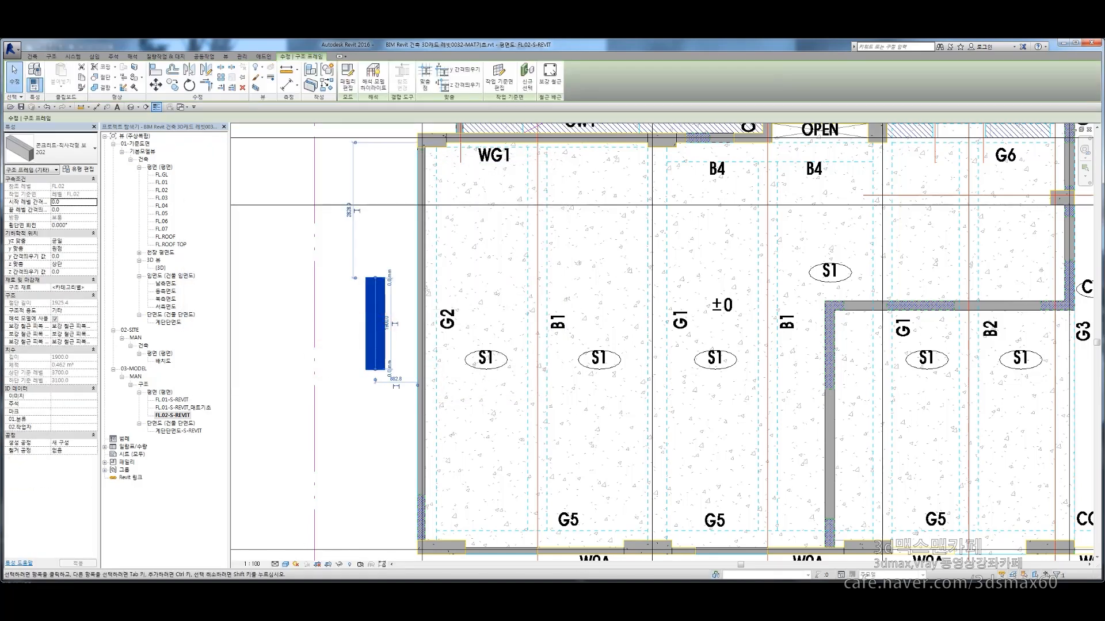
Check the section sizes of girders 2~6G3, 2~6G4 and 2~6G5 in the AutoCAD beam schedule, and return to Revit
key(alt+Tab)
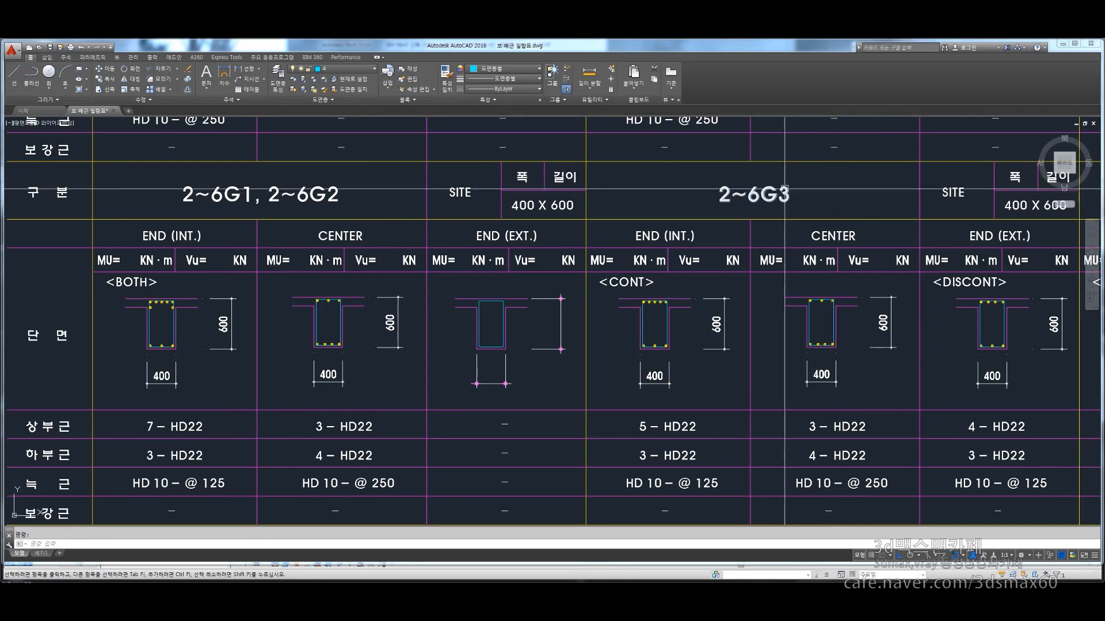
middle_drag(910, 301, 436, 277)
middle_drag(352, 270, 324, 269)
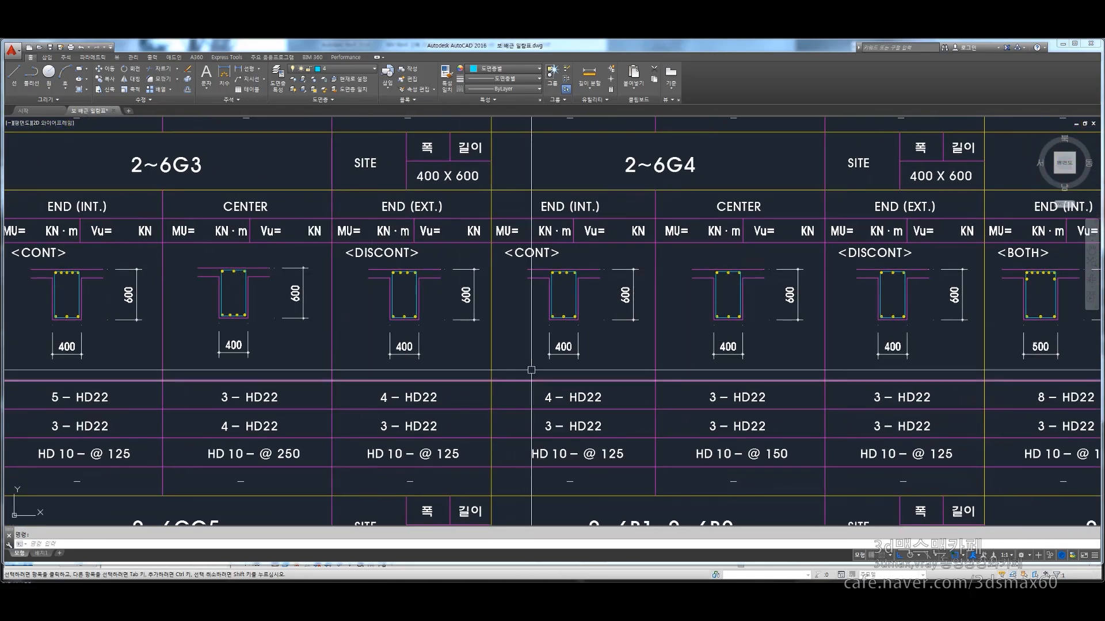
middle_drag(823, 318, 379, 327)
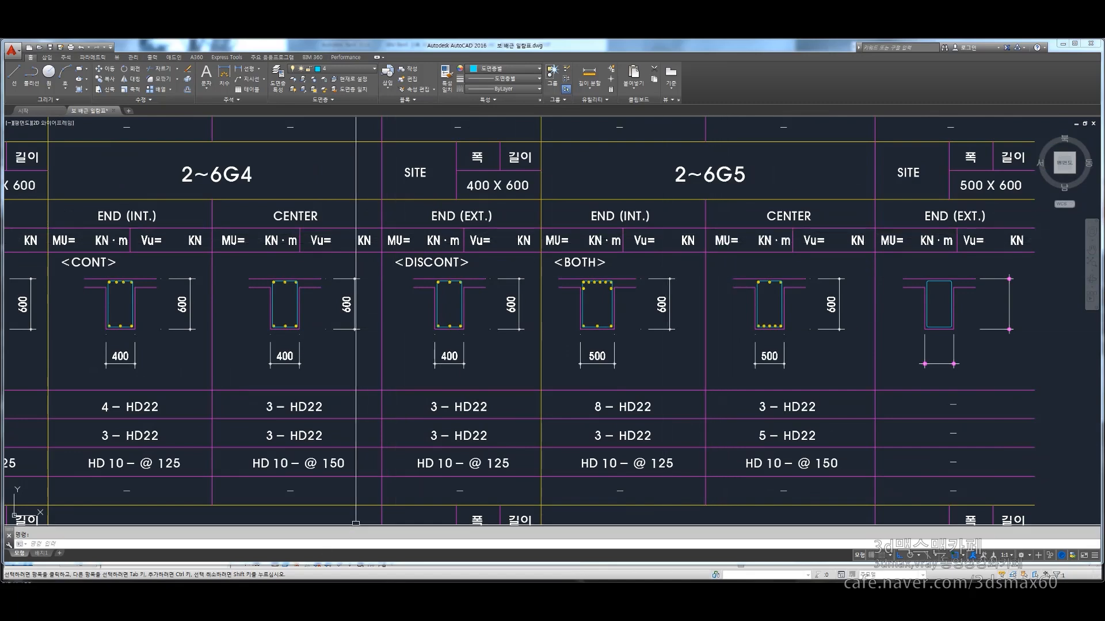
key(alt+Tab)
key(alt+Tab)
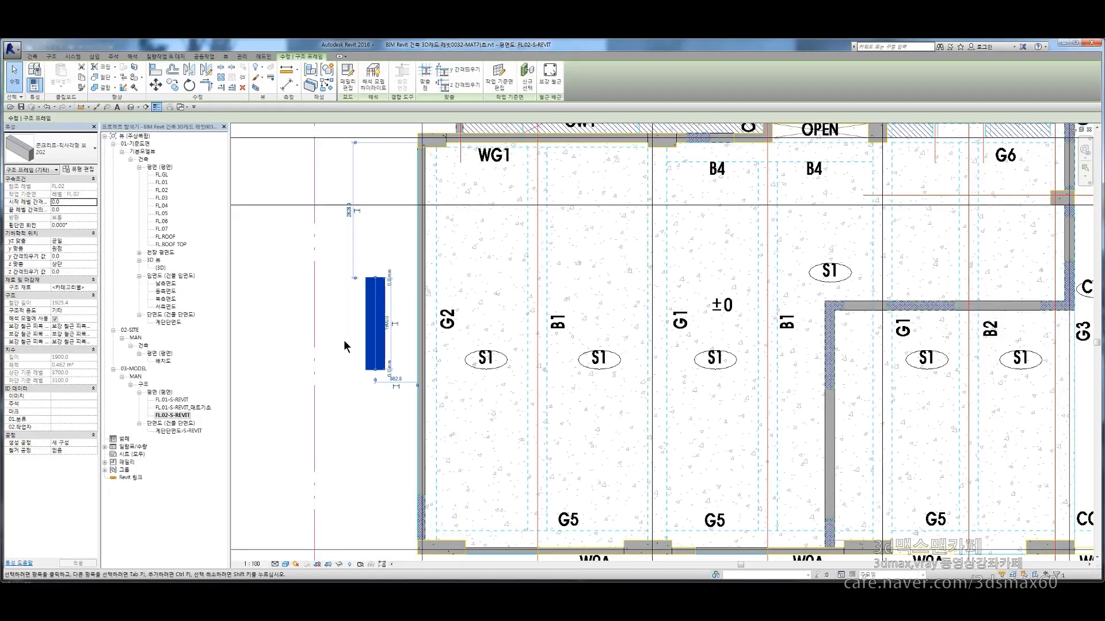
Copy the 2G2 sample beam three times sideways, away from the building, in a row about 1000 mm apart
click(346, 352)
click(364, 326)
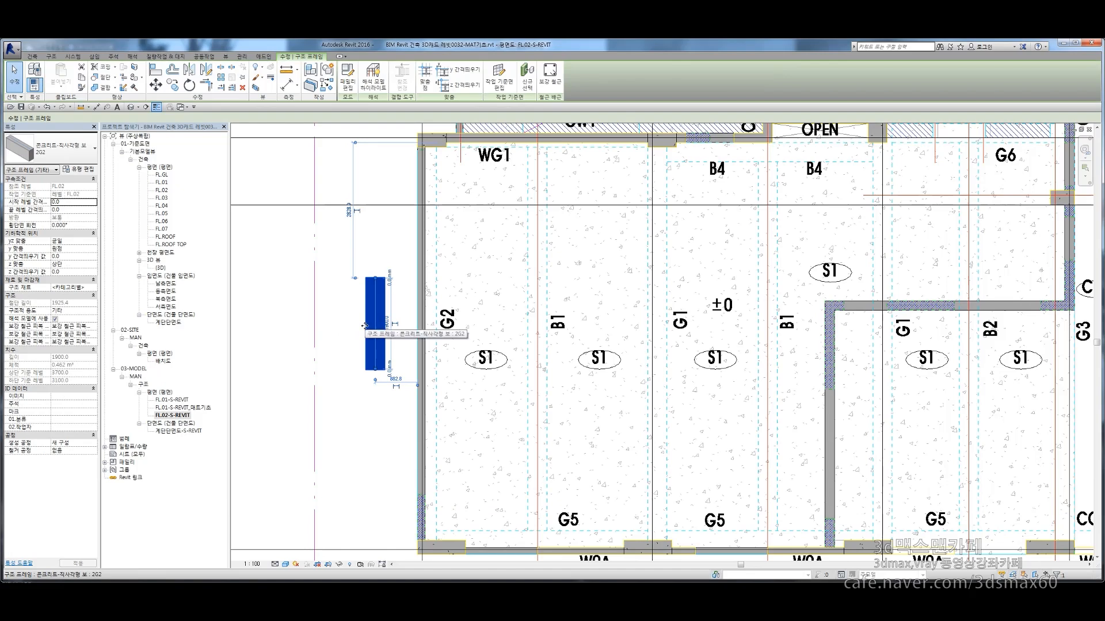
key(c)
key(o)
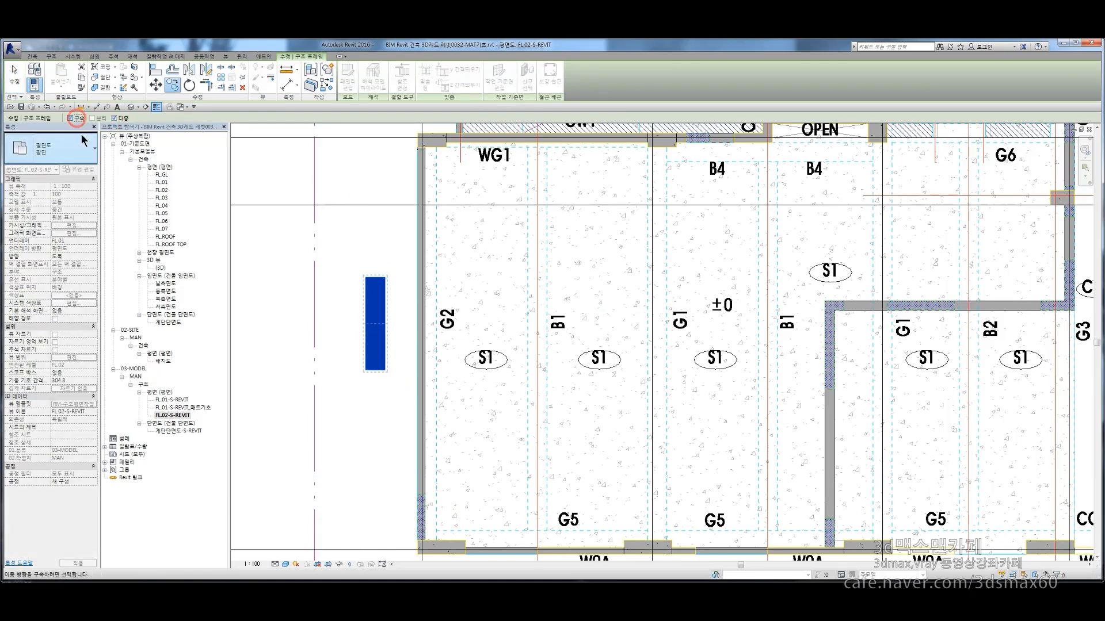
click(70, 118)
click(388, 402)
click(340, 406)
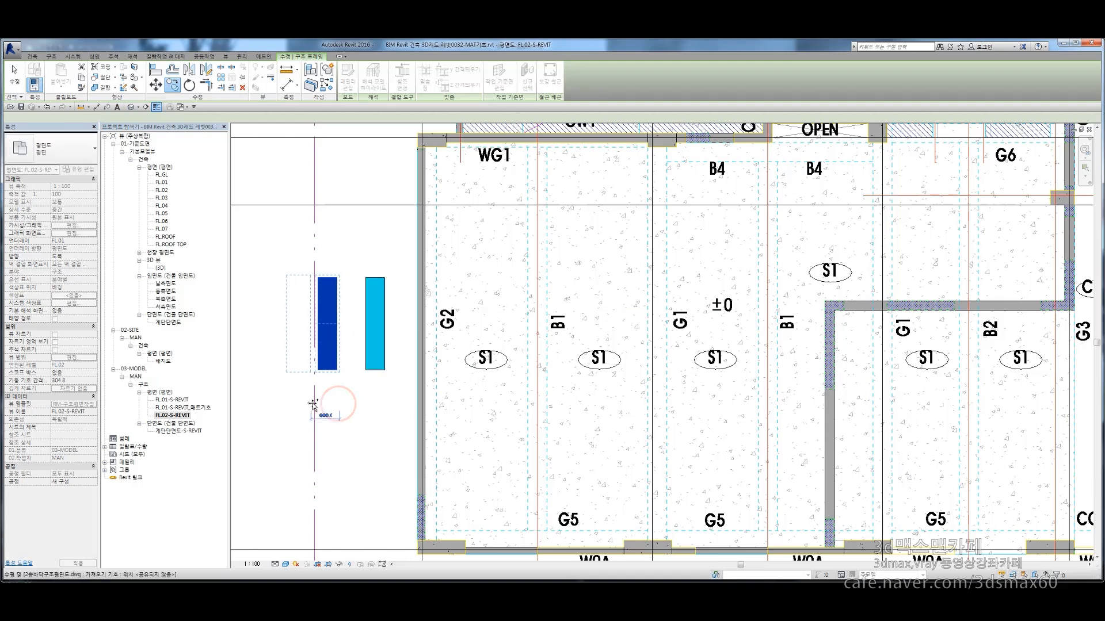
click(284, 401)
middle_drag(284, 399, 443, 393)
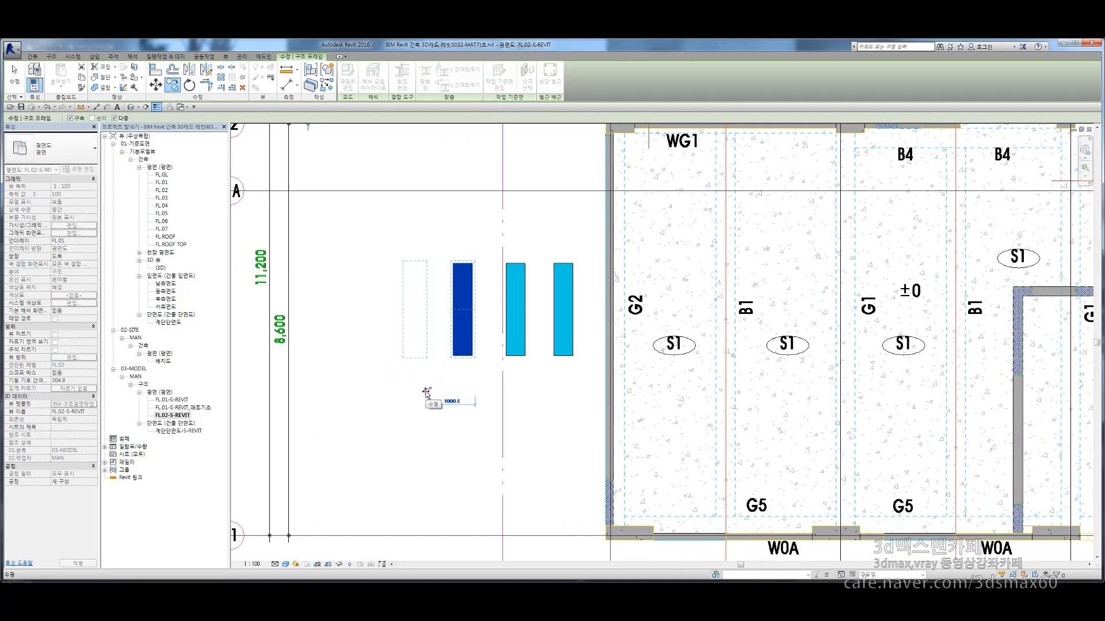
click(425, 393)
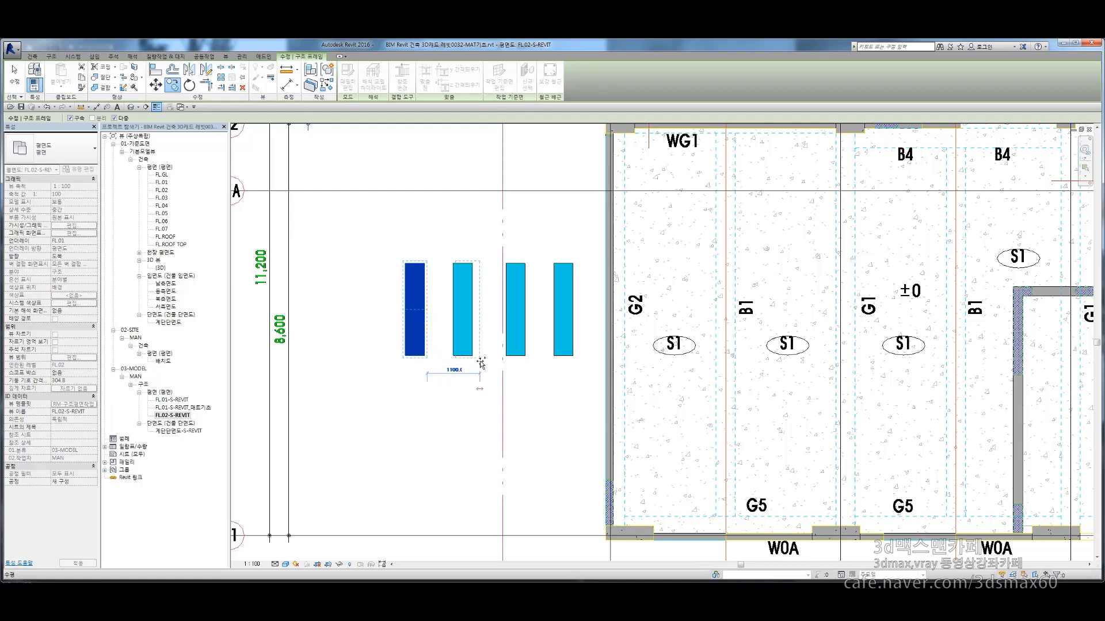
key(Escape)
key(Escape)
Duplicate the type of the second sample beam from the building under the name 2G1
click(570, 303)
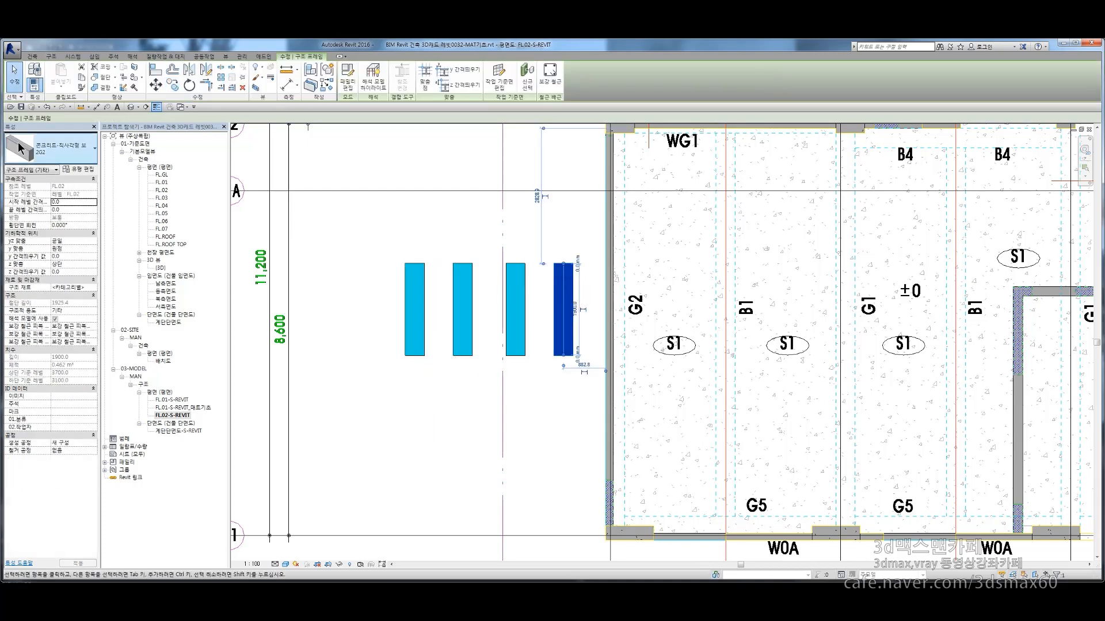
click(516, 291)
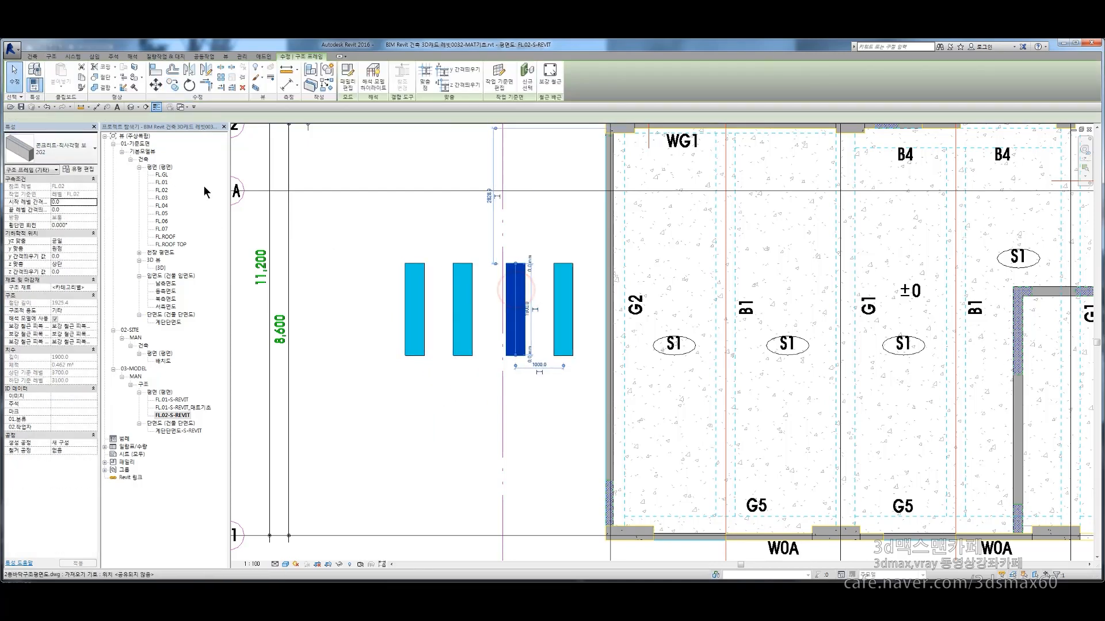
click(84, 170)
click(522, 191)
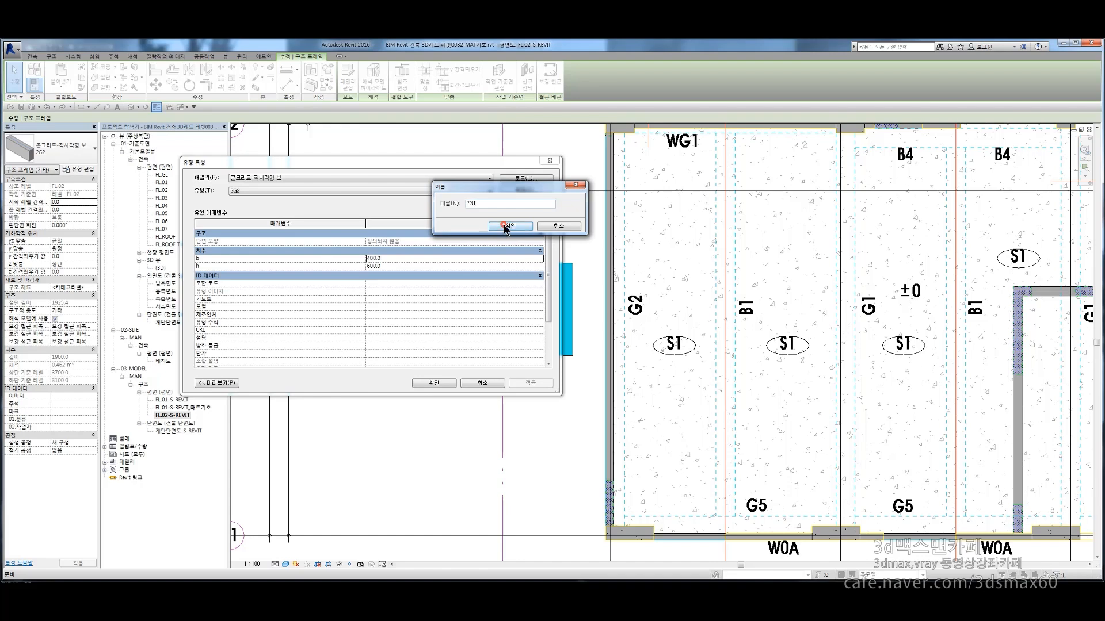
click(505, 227)
click(436, 382)
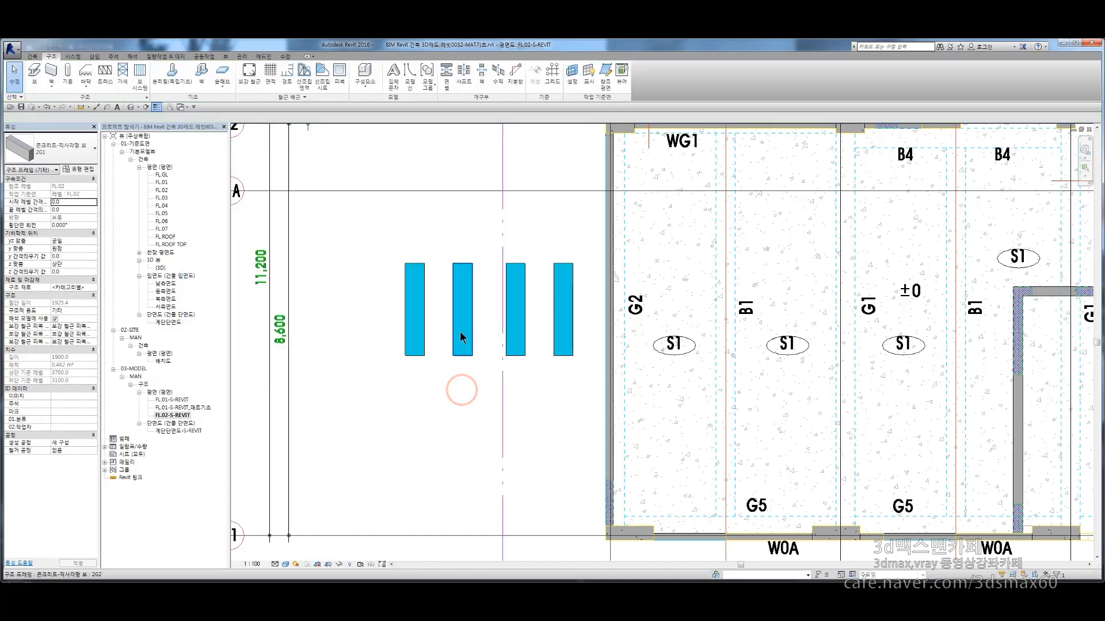
Duplicate the type of the third sample beam from the building under the name 2G3
click(460, 338)
click(77, 170)
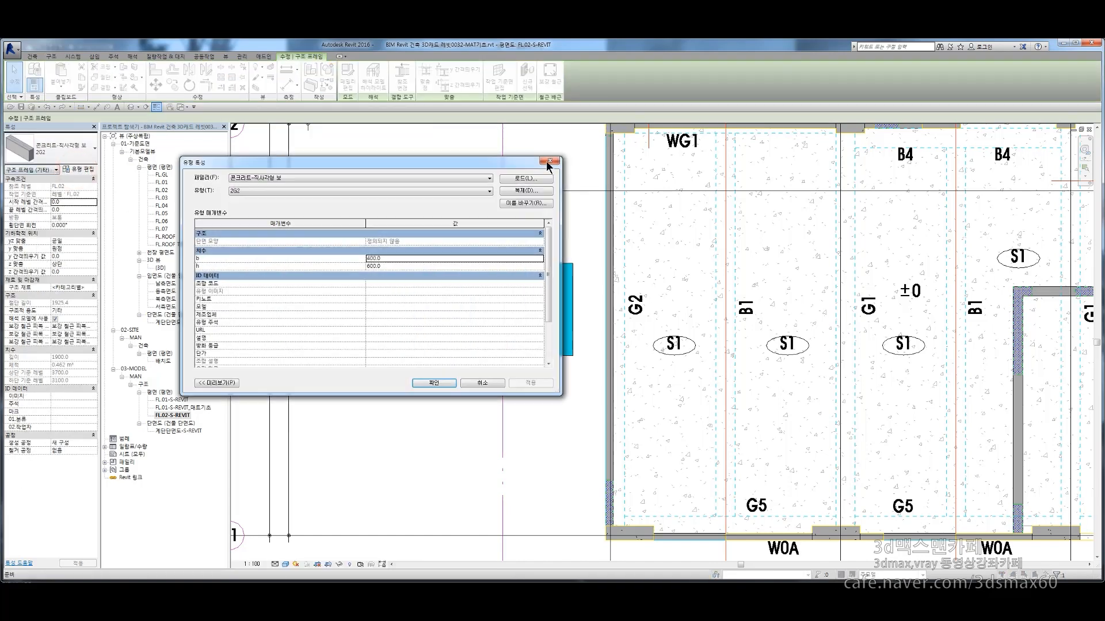
click(538, 191)
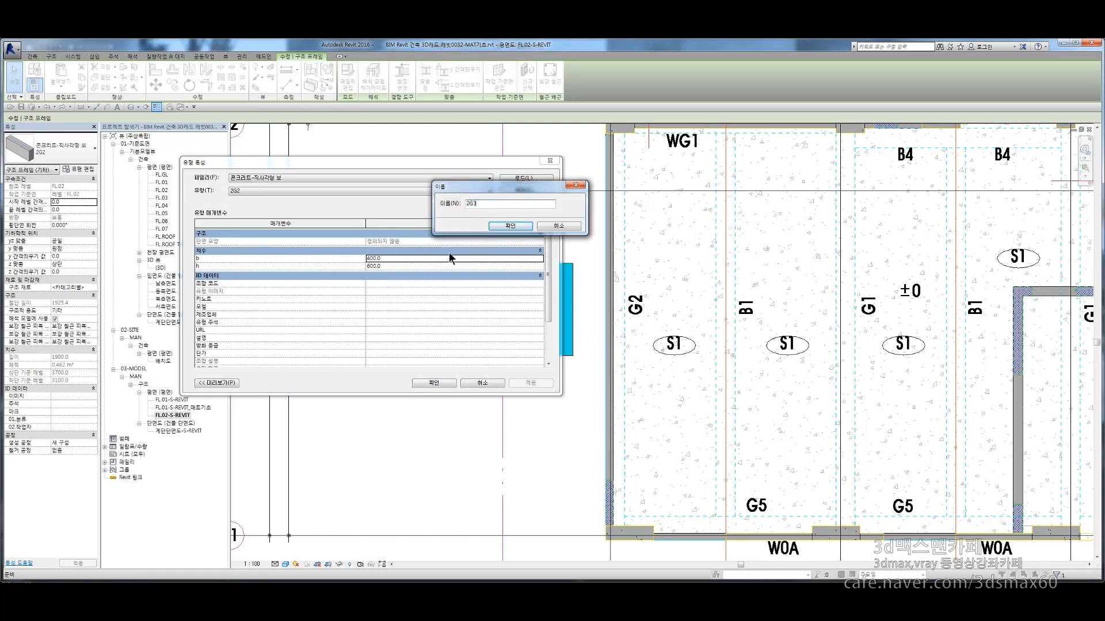
click(497, 227)
click(435, 383)
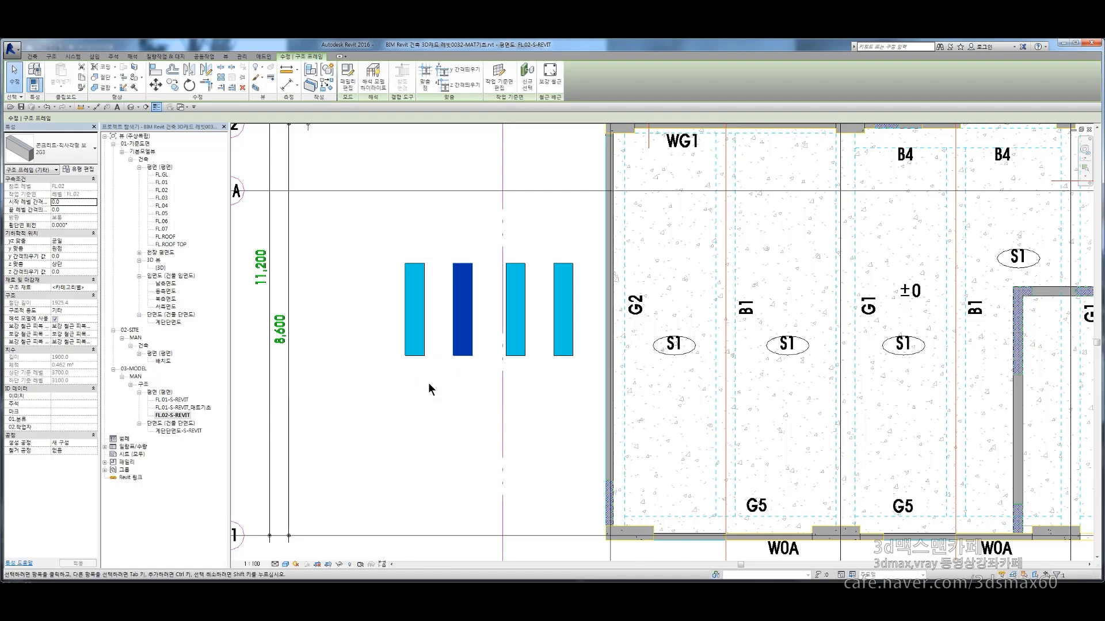
Duplicate the type of the sample beam farthest from the building under the name 2G4
click(407, 319)
click(77, 170)
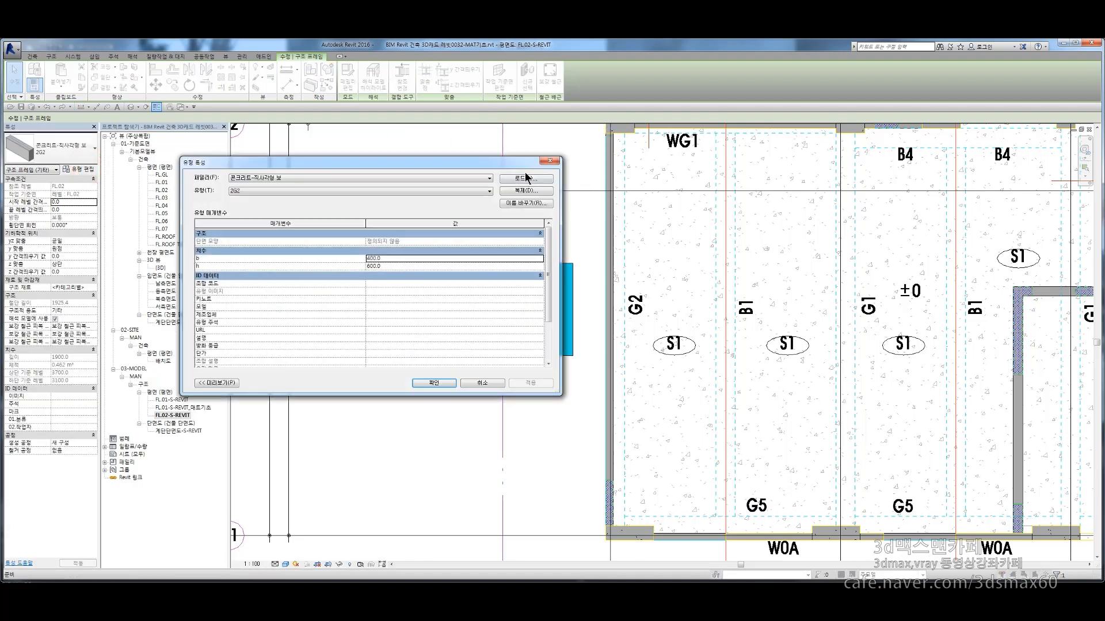
click(522, 193)
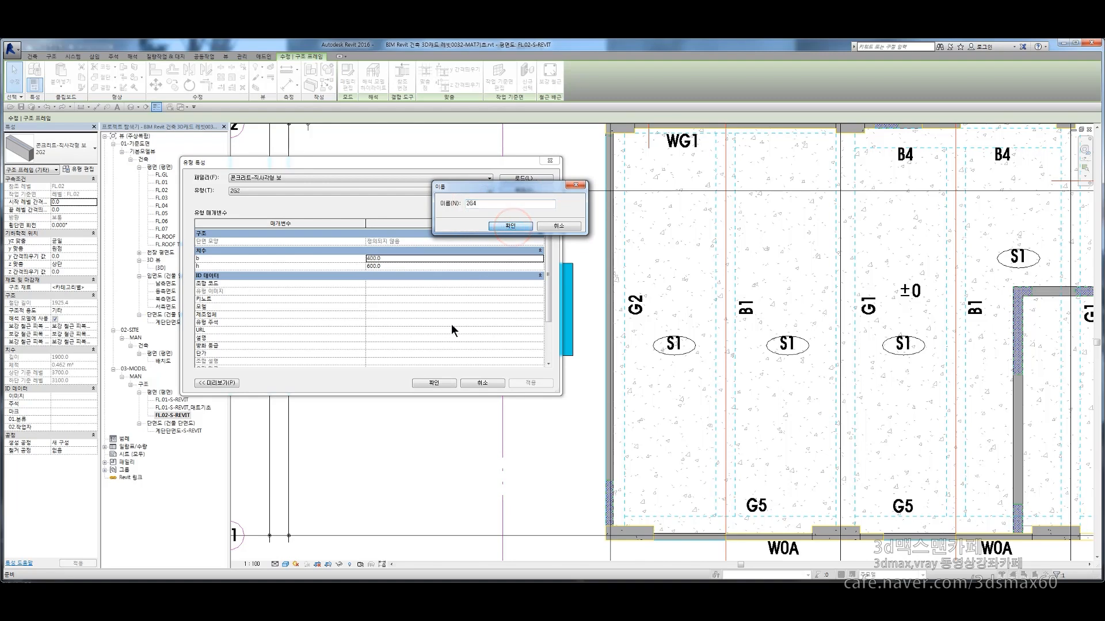
click(511, 226)
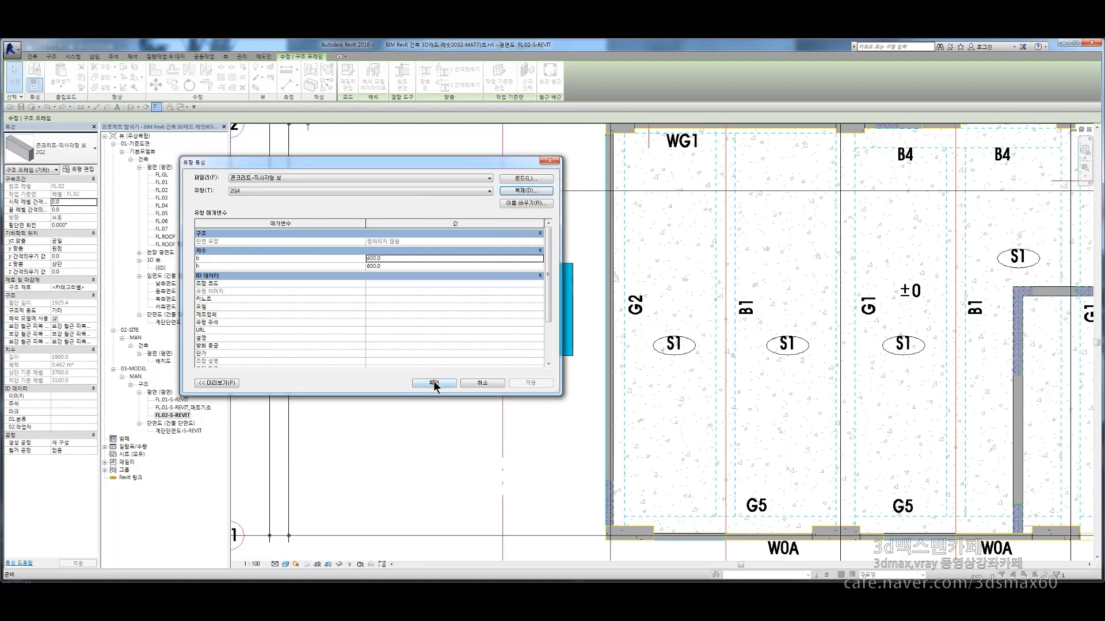
click(434, 384)
click(433, 437)
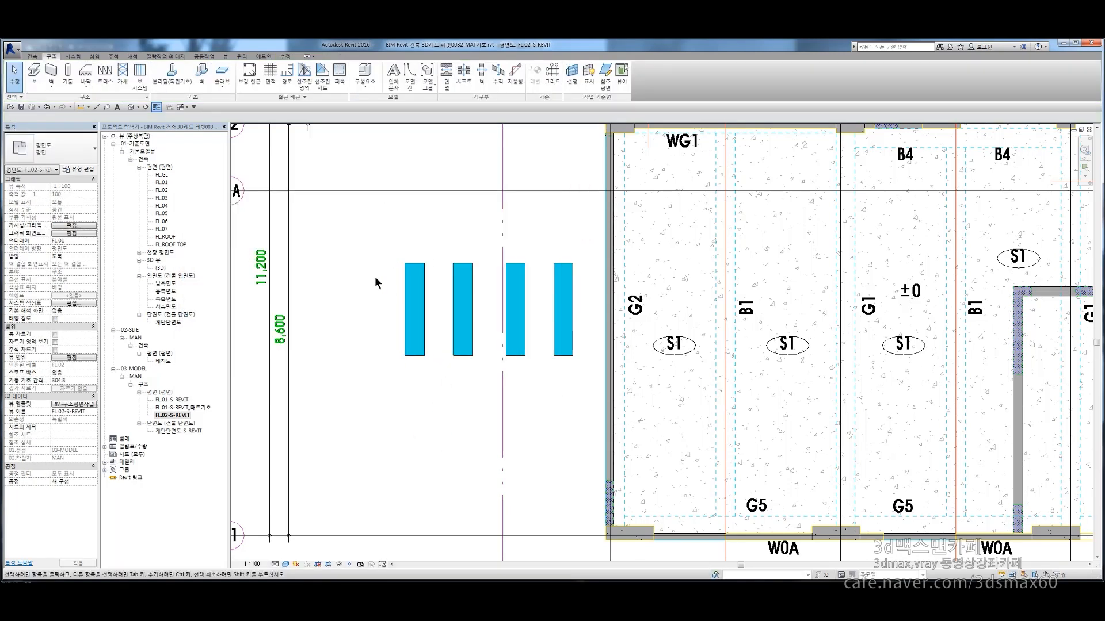
Delete all four sample beams outside the building
drag(359, 217, 583, 382)
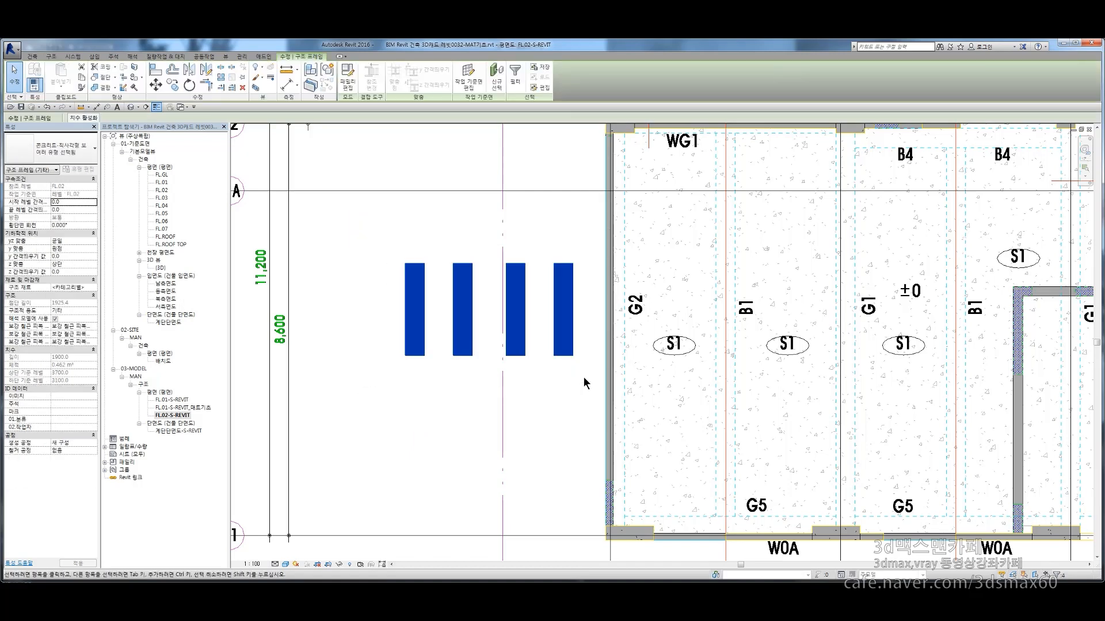
key(Delete)
middle_drag(691, 440, 506, 453)
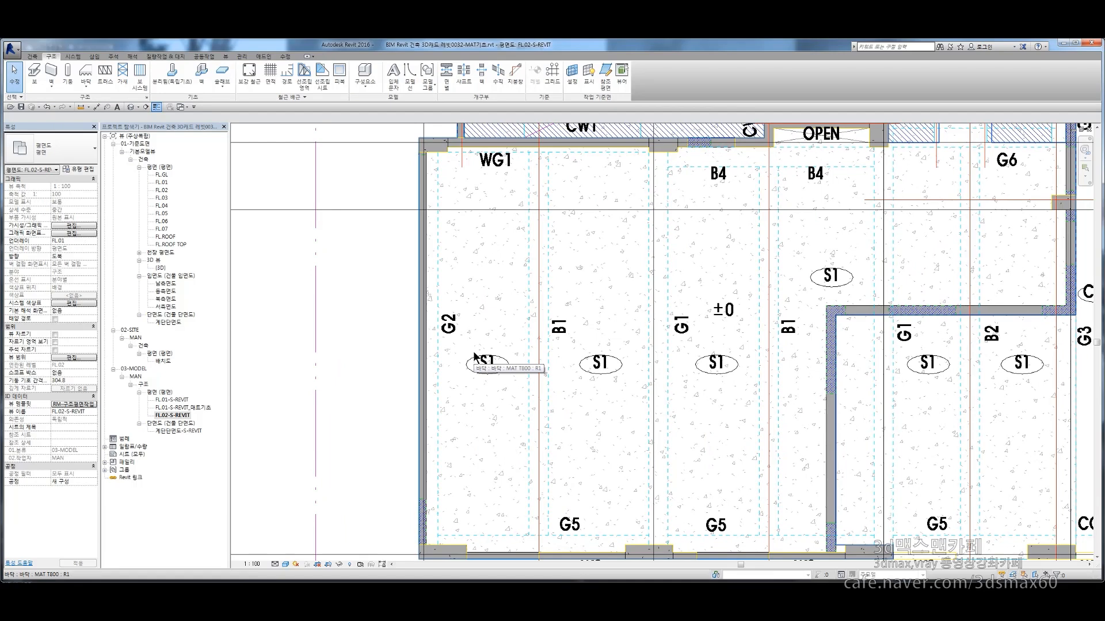
Place a vertical 2G2 beam about 8800 mm long between the W0A and WG1 walls, beside the G2 label
scroll(488, 307, down, 1)
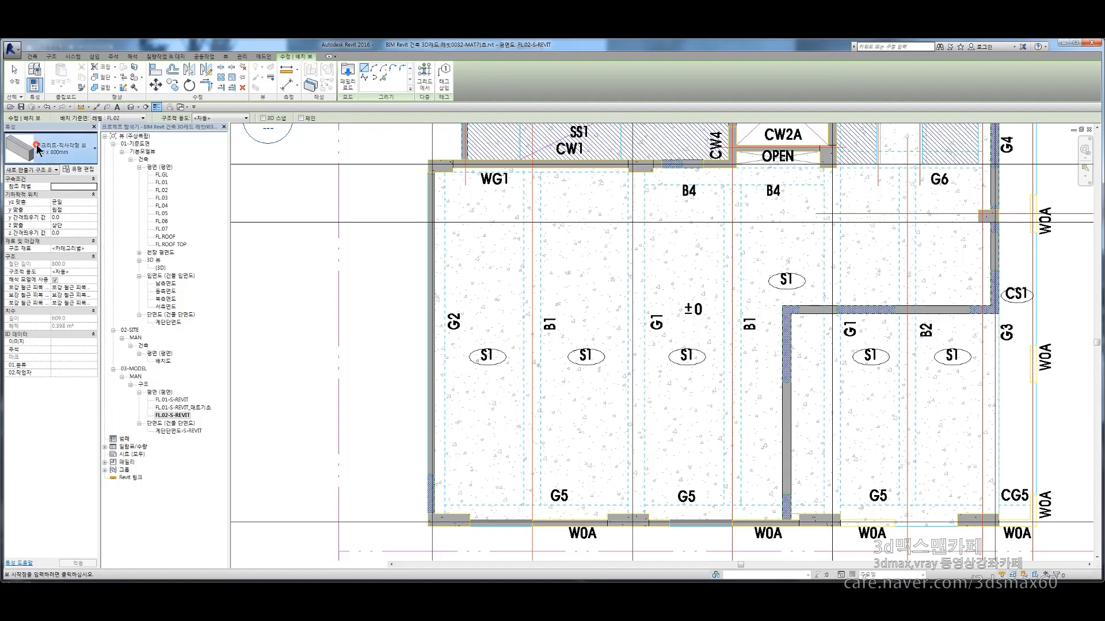
click(57, 148)
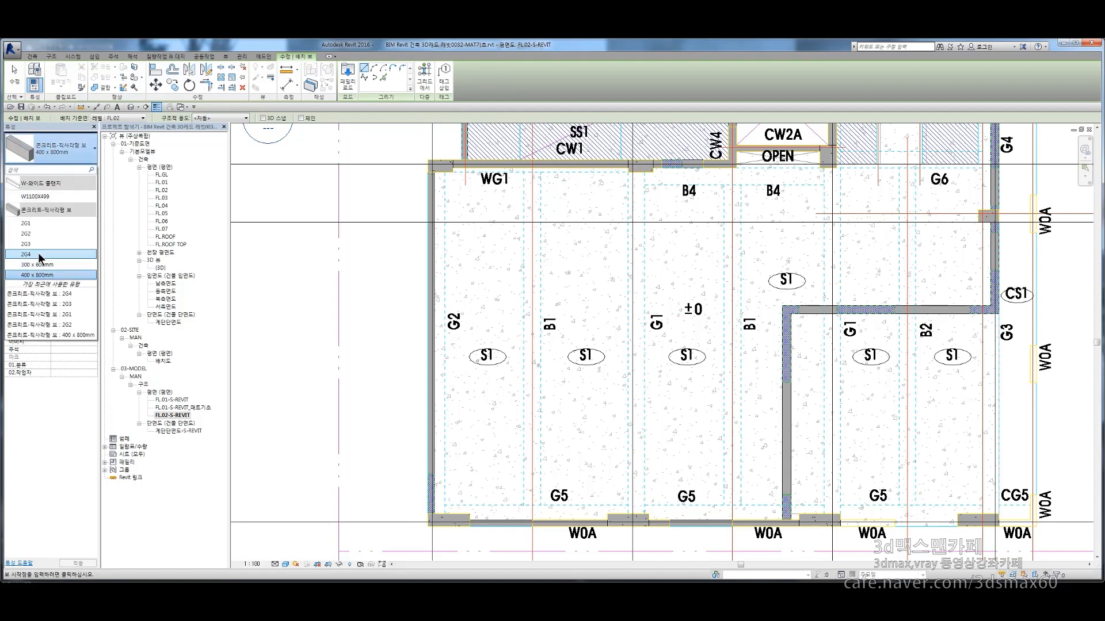
click(42, 233)
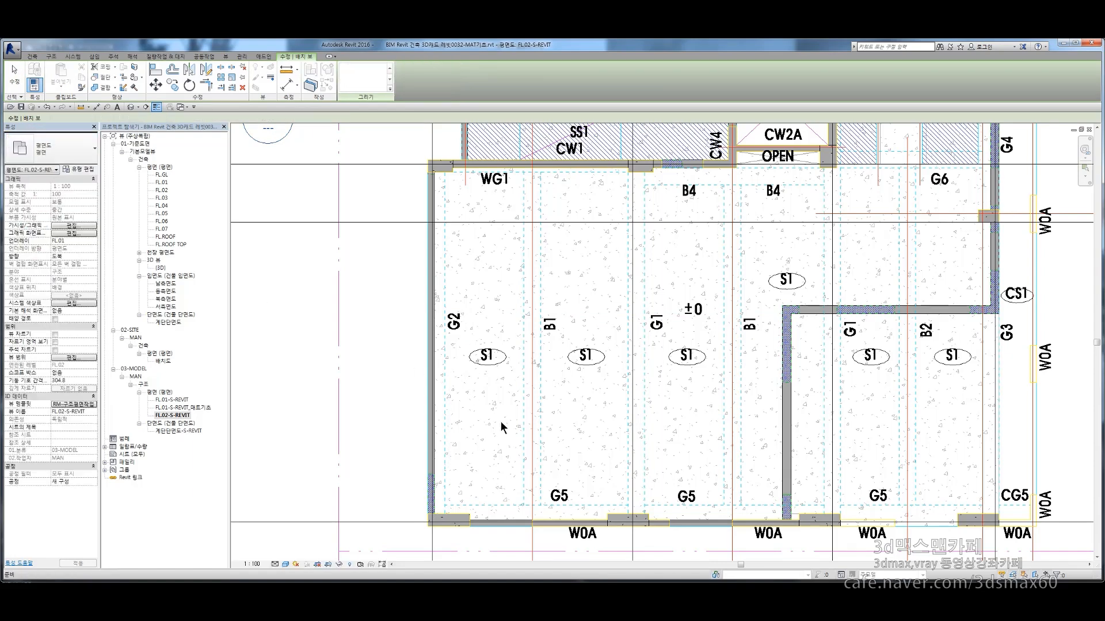
click(496, 520)
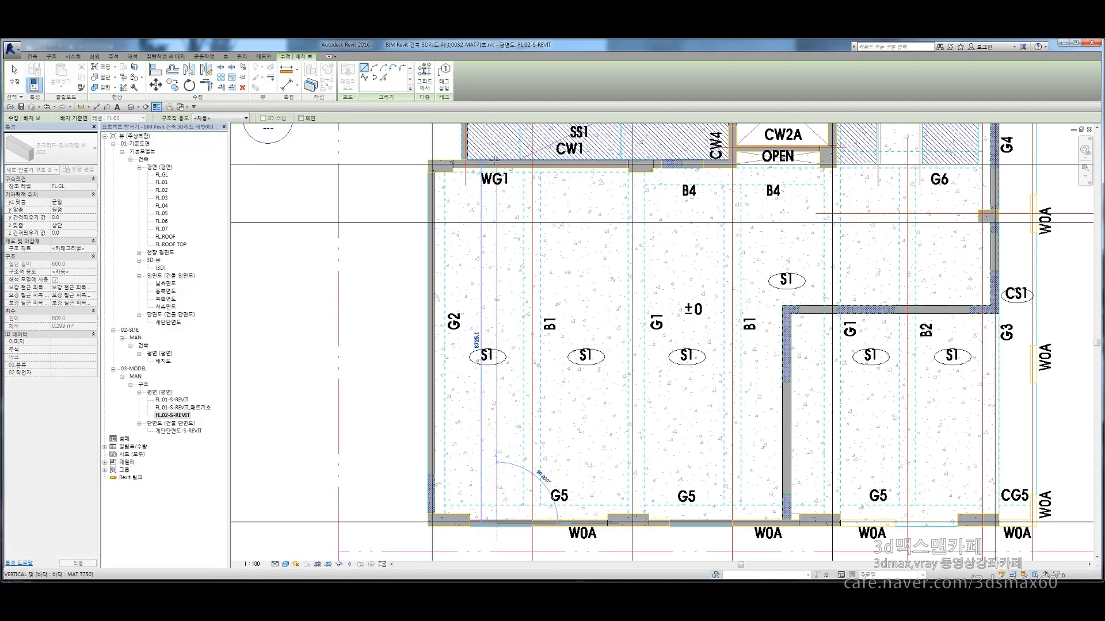
click(496, 166)
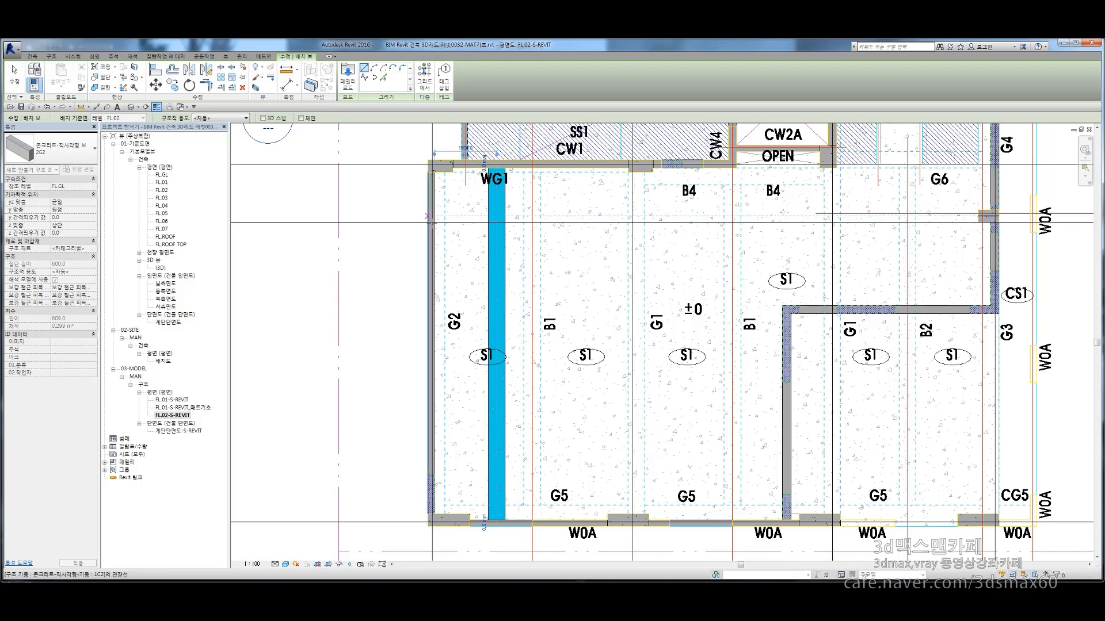
key(Escape)
key(Escape)
Align the 2G2 beam's edge with the dashed G2 beam line along the exterior wall
scroll(444, 197, up, 2)
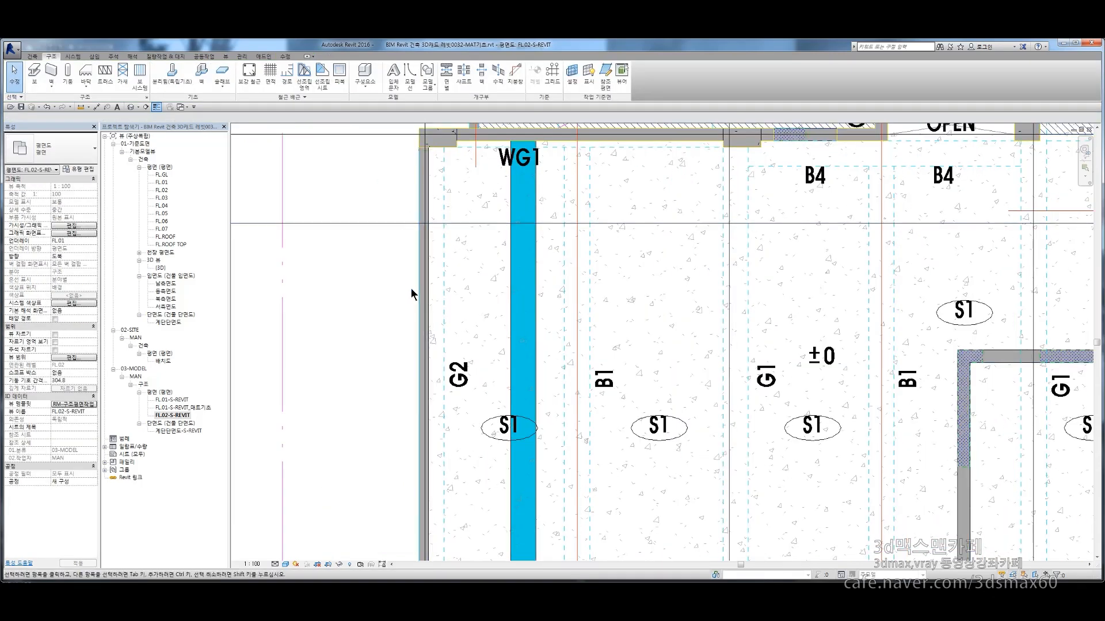
scroll(543, 150, down, 1)
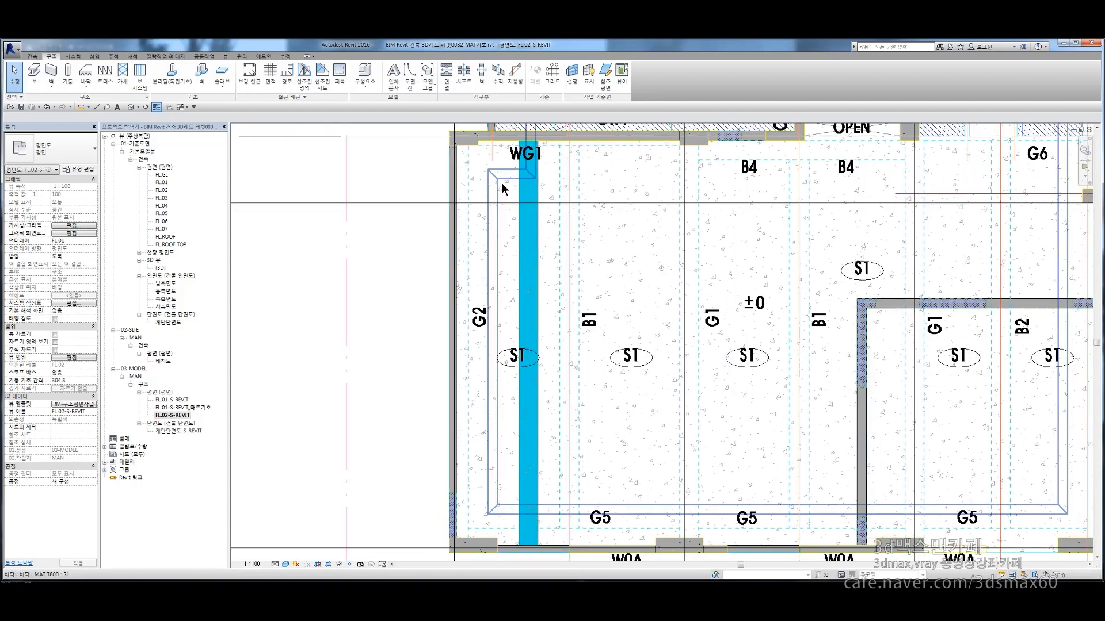
key(a)
key(l)
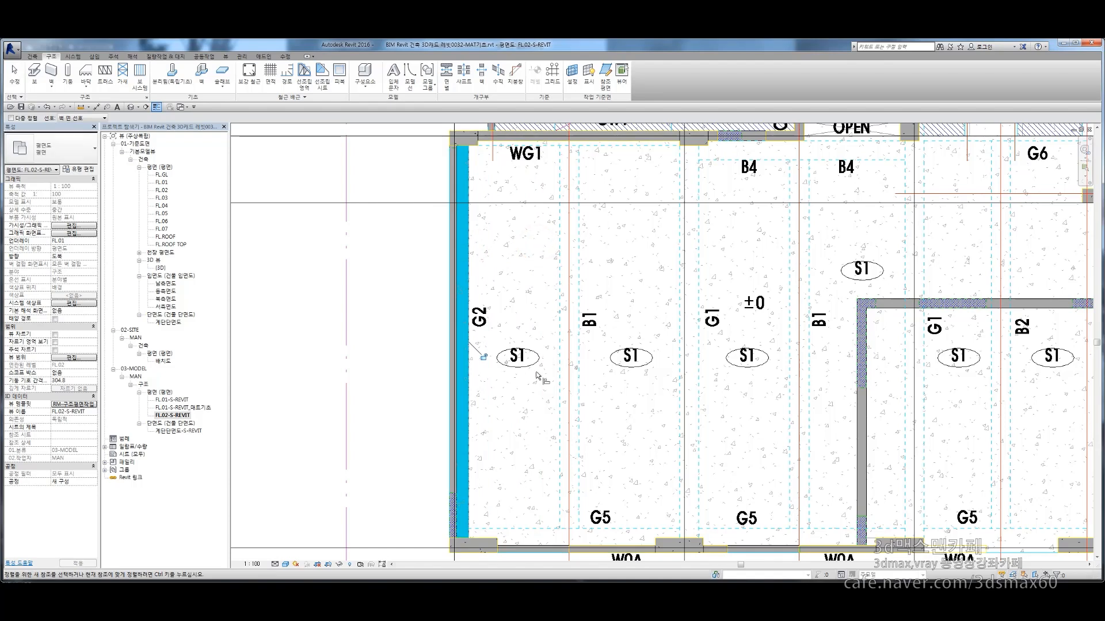
key(Escape)
scroll(550, 367, down, 1)
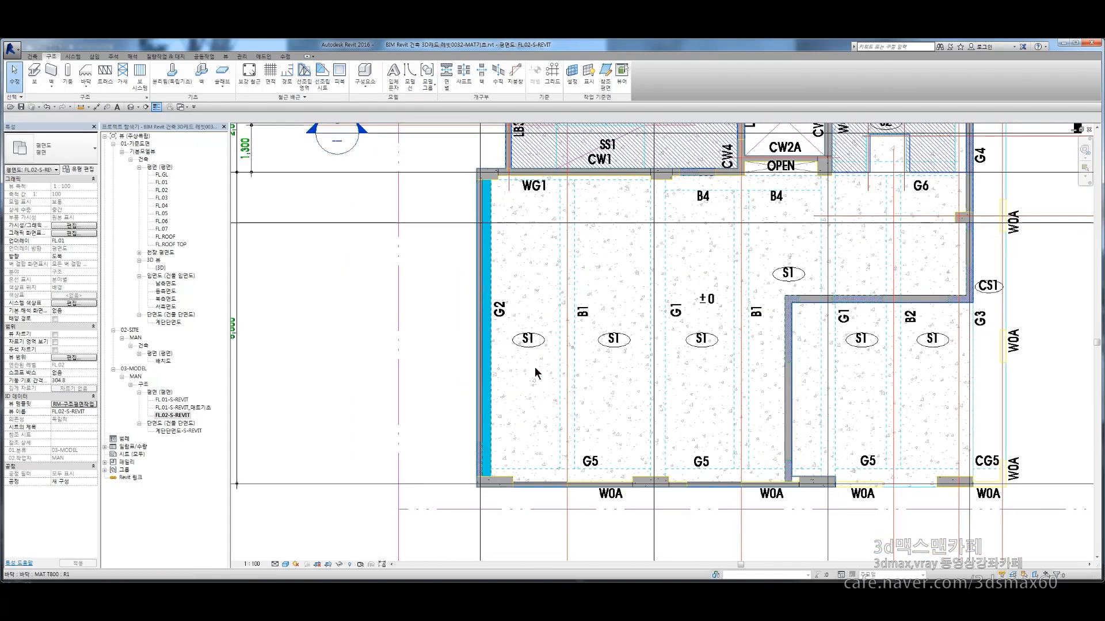
middle_drag(535, 373, 380, 361)
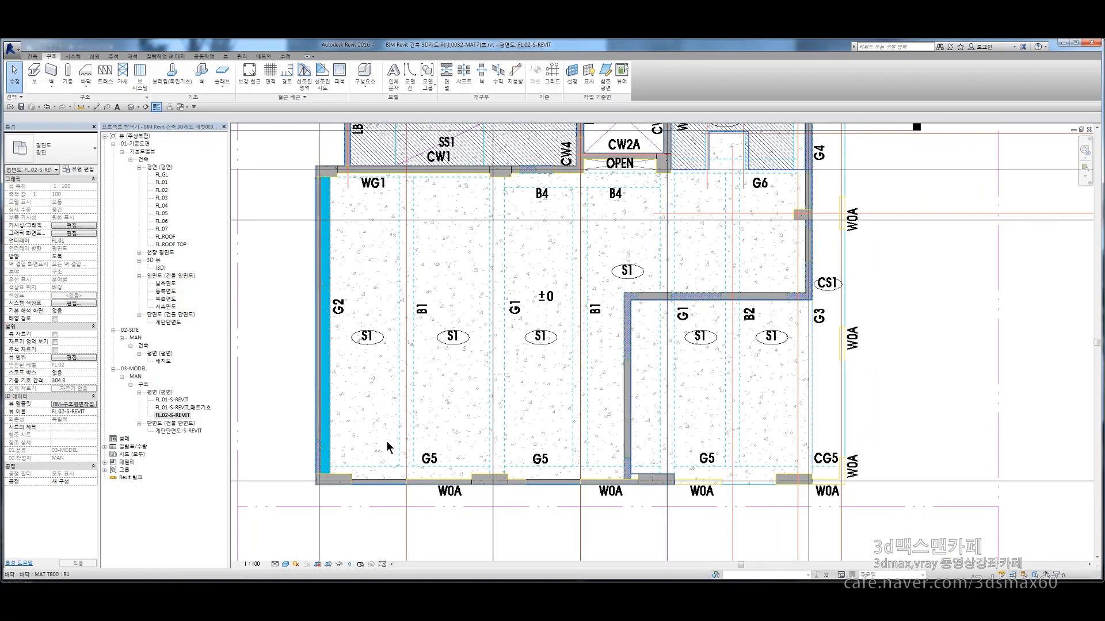
Copy the G2 beam along the exterior wall onto the dashed beam lines of both G1 beams and the G3 beam
click(328, 354)
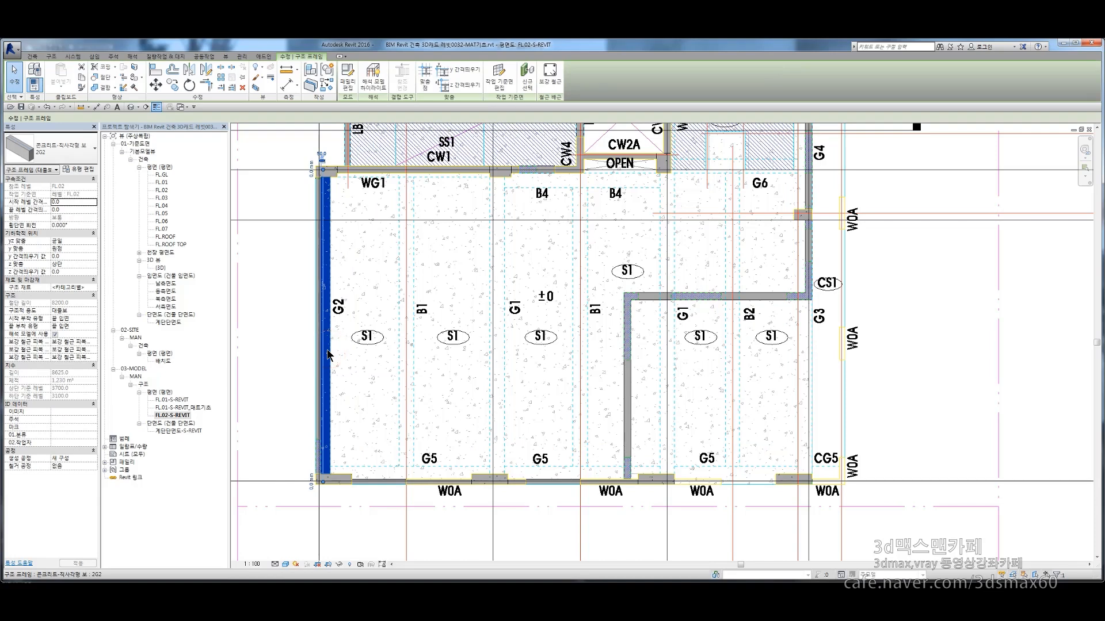
key(c)
key(o)
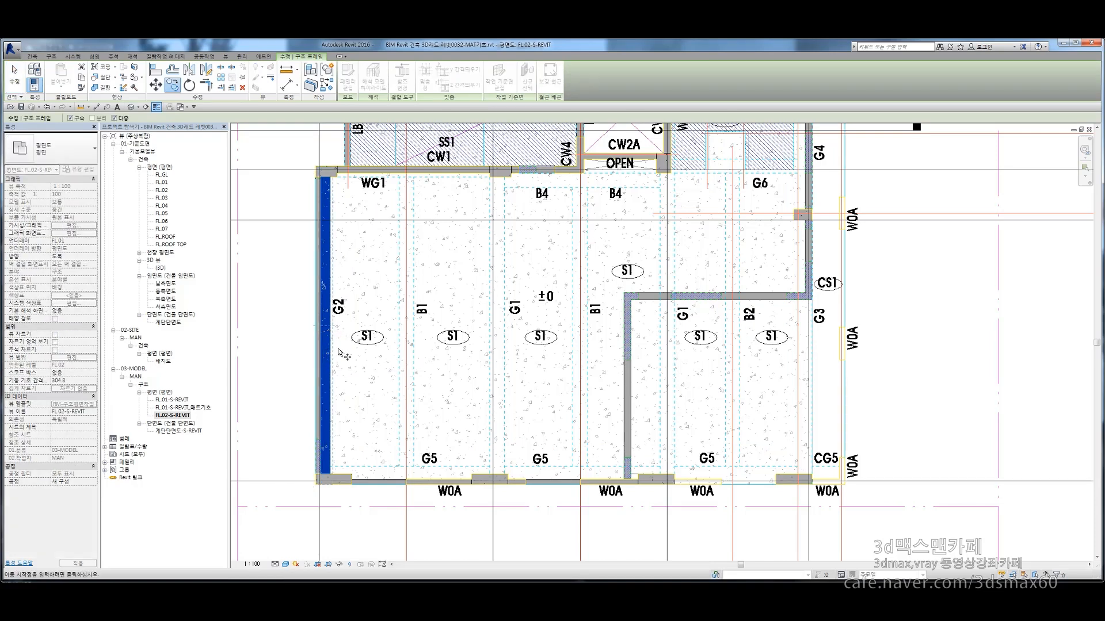
click(340, 349)
scroll(339, 349, up, 2)
key(Escape)
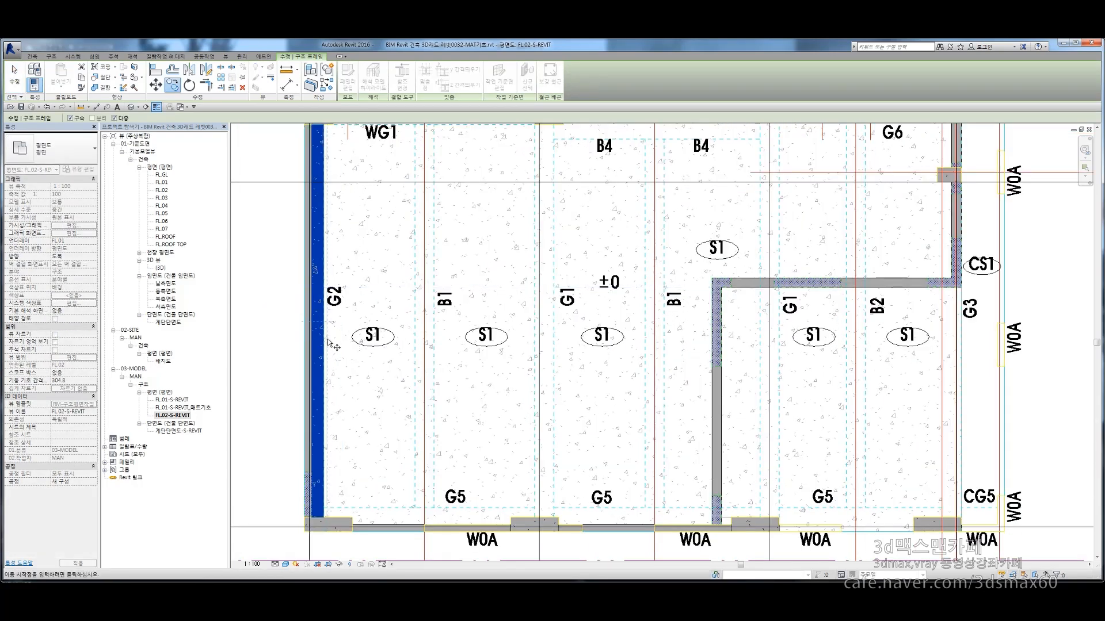
click(323, 345)
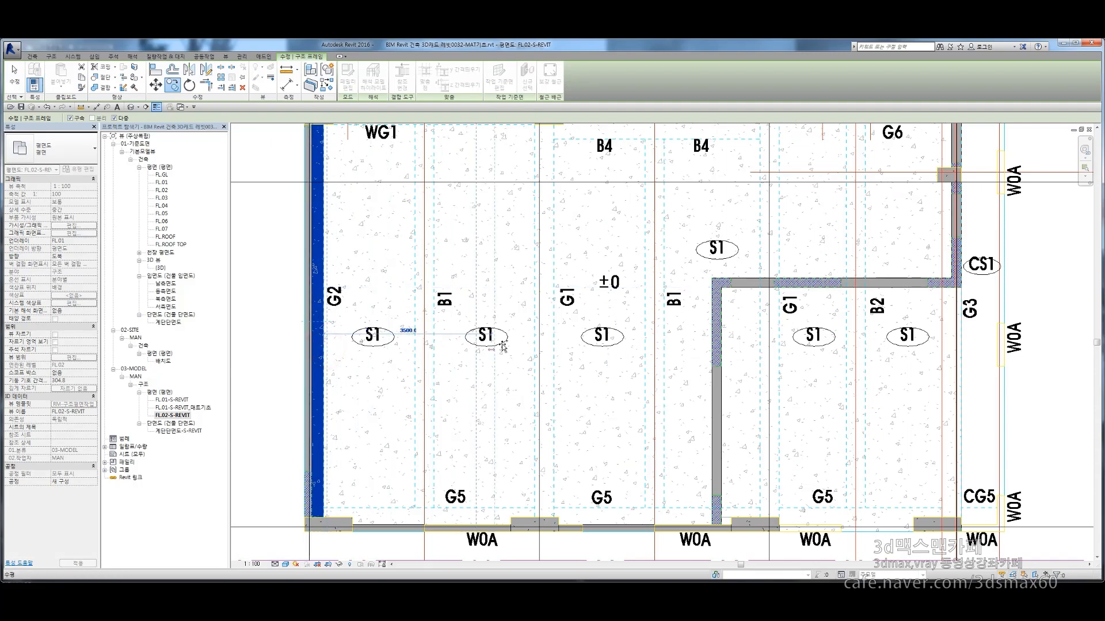
click(556, 345)
middle_drag(555, 345, 405, 347)
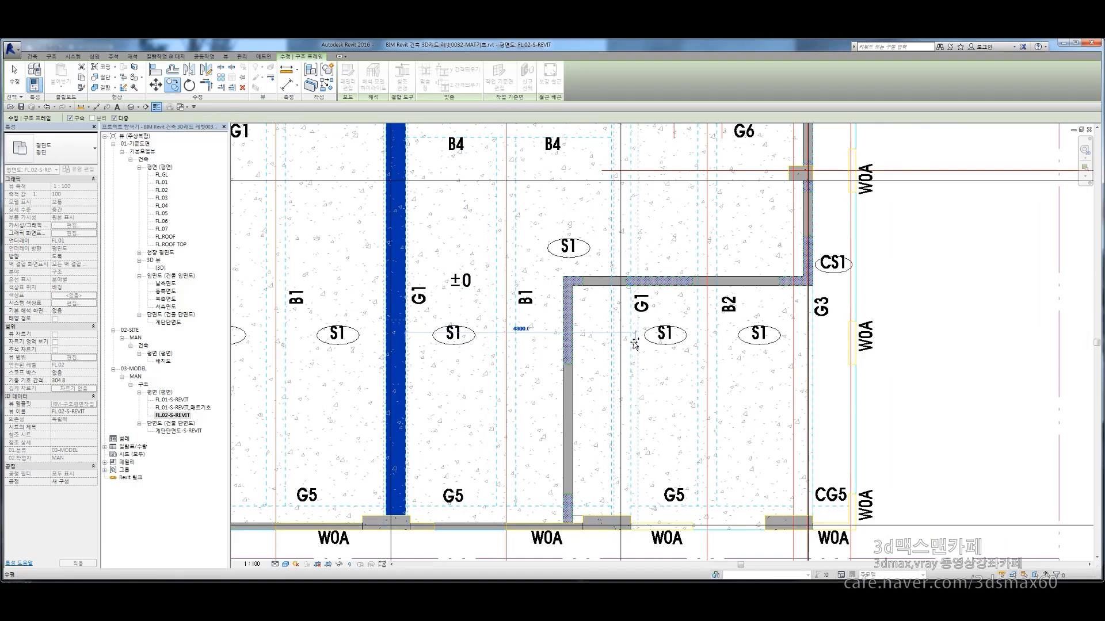
click(628, 343)
middle_drag(629, 344, 460, 352)
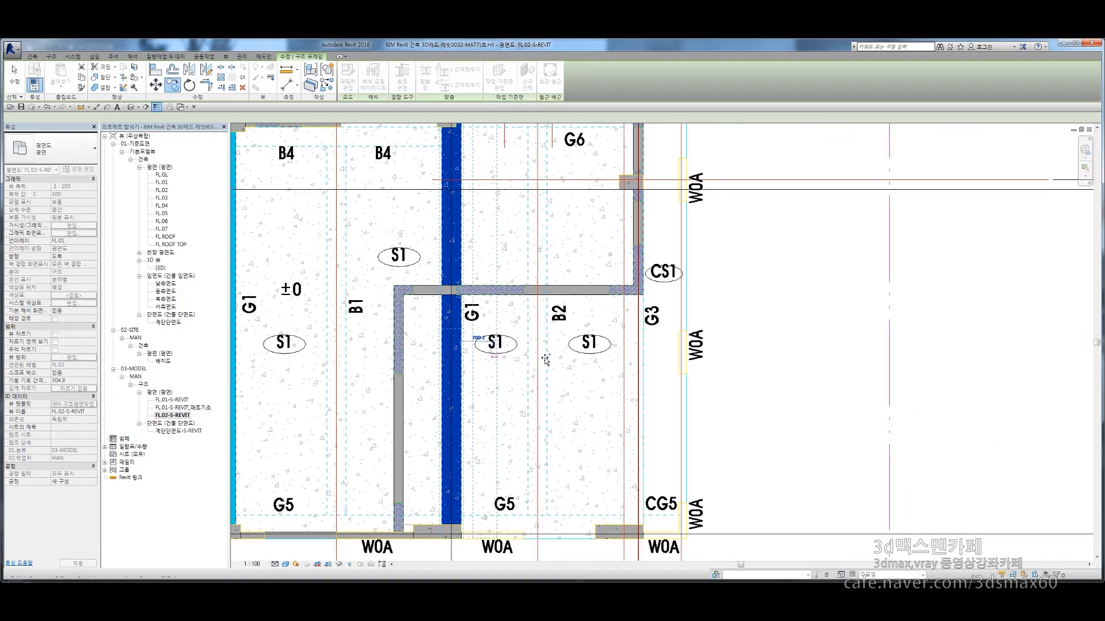
click(643, 359)
scroll(701, 393, down, 2)
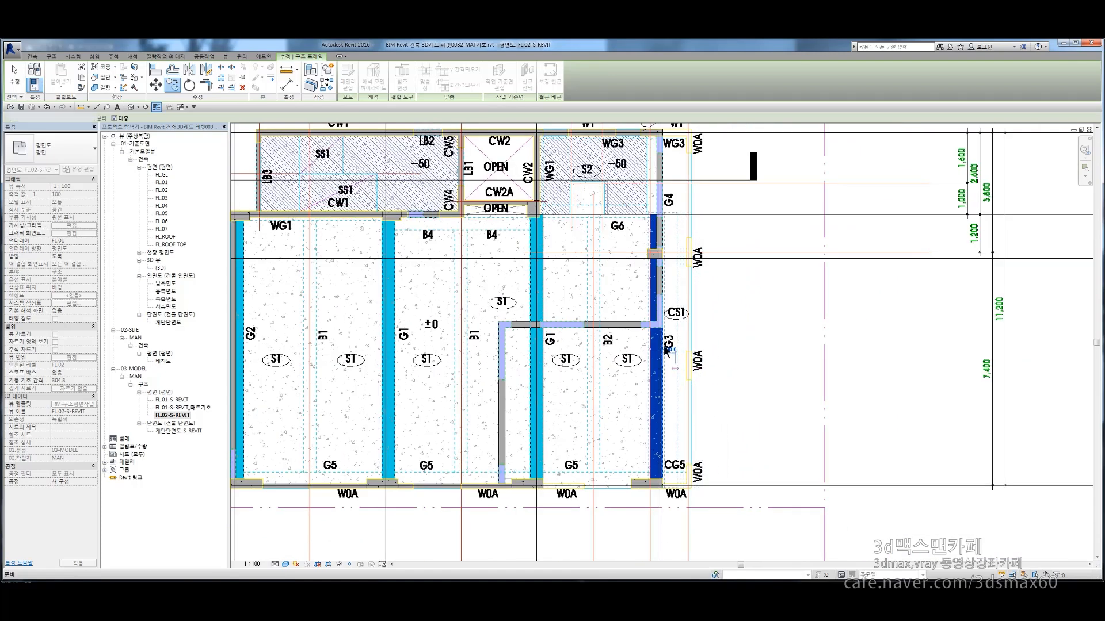
key(Escape)
key(Escape)
Shorten the beam on the G3 line by pulling its upper end back to the column beside the exterior wall
scroll(571, 431, up, 2)
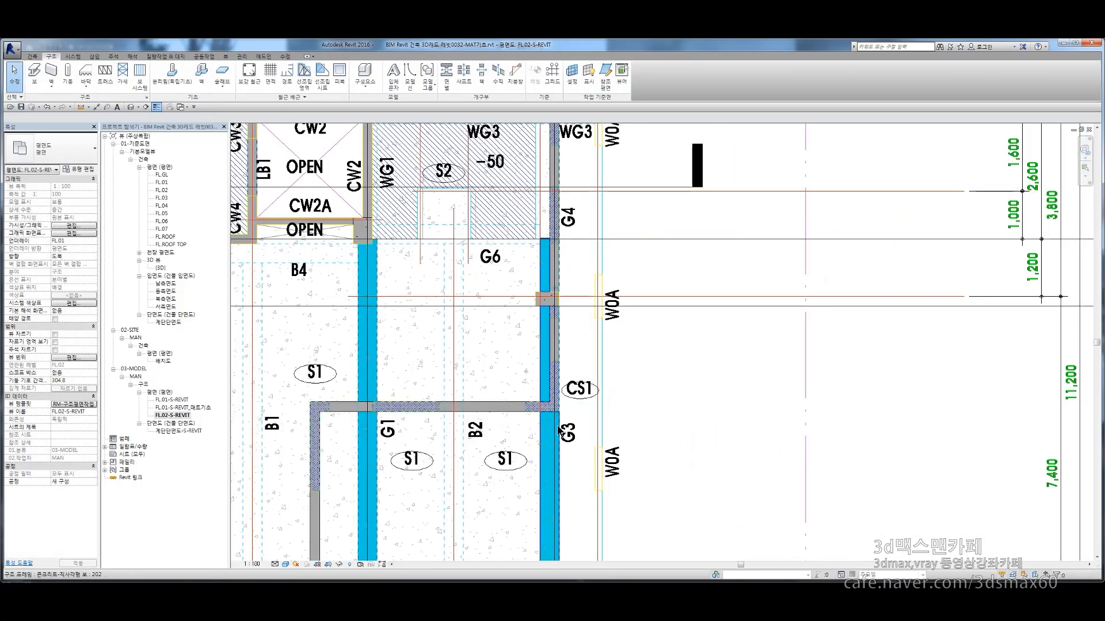
scroll(571, 431, up, 2)
scroll(536, 358, up, 1)
key(F12)
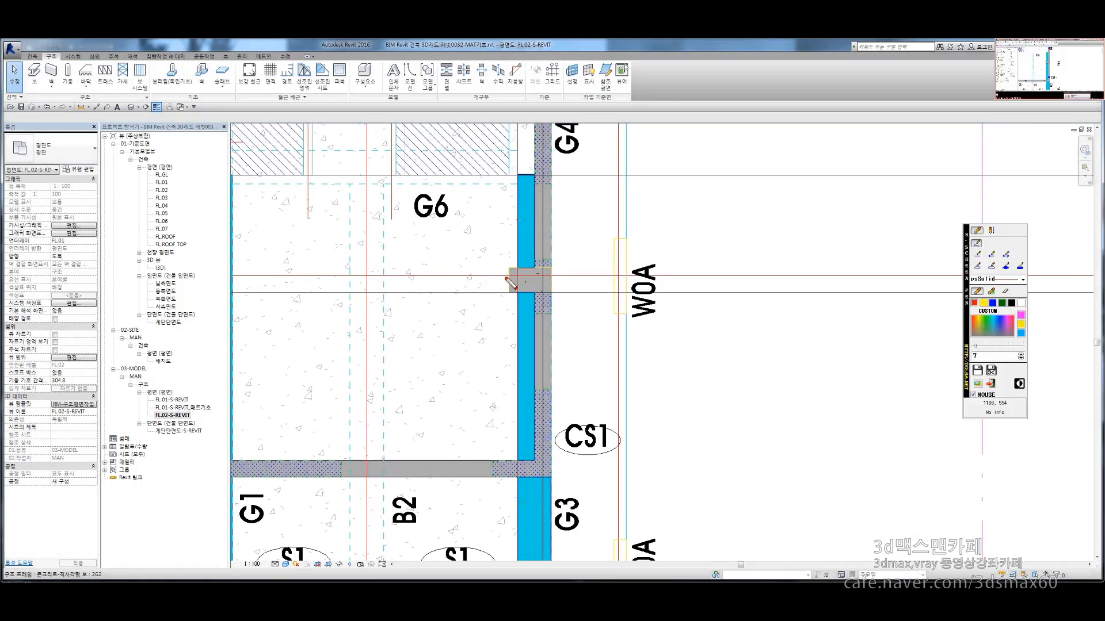
shift+drag(476, 284, 689, 306)
key(F12)
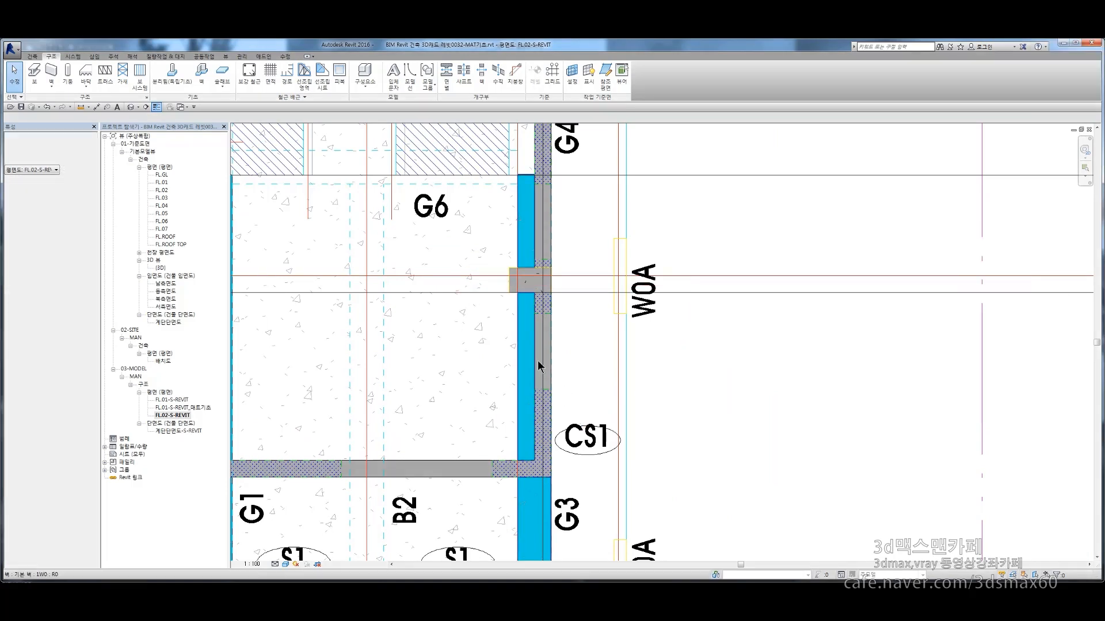
click(522, 307)
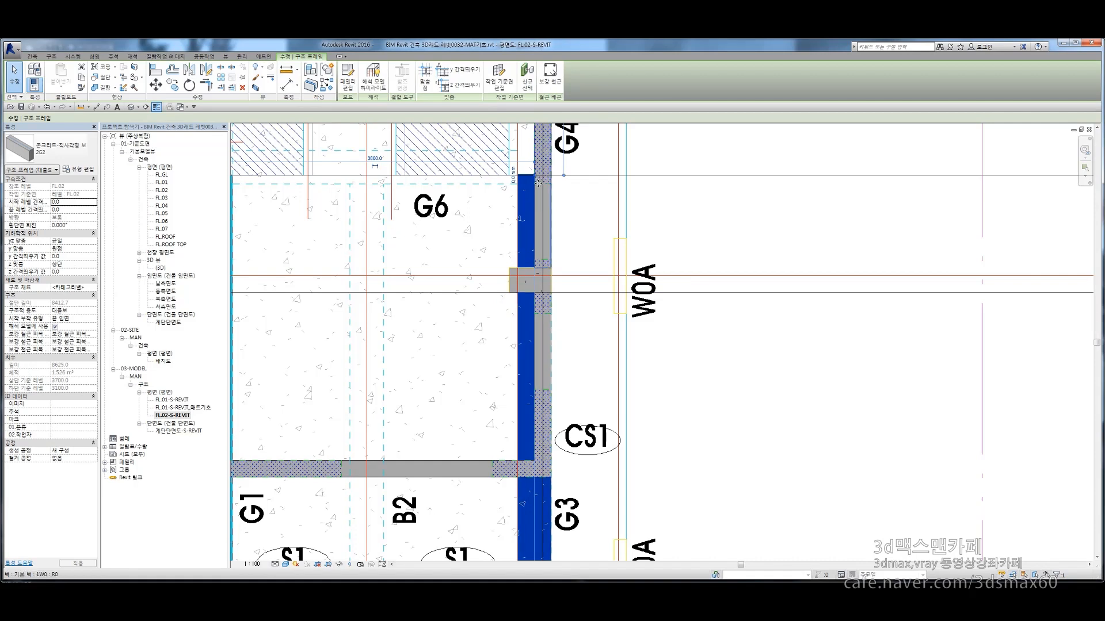
key(F12)
key(F12)
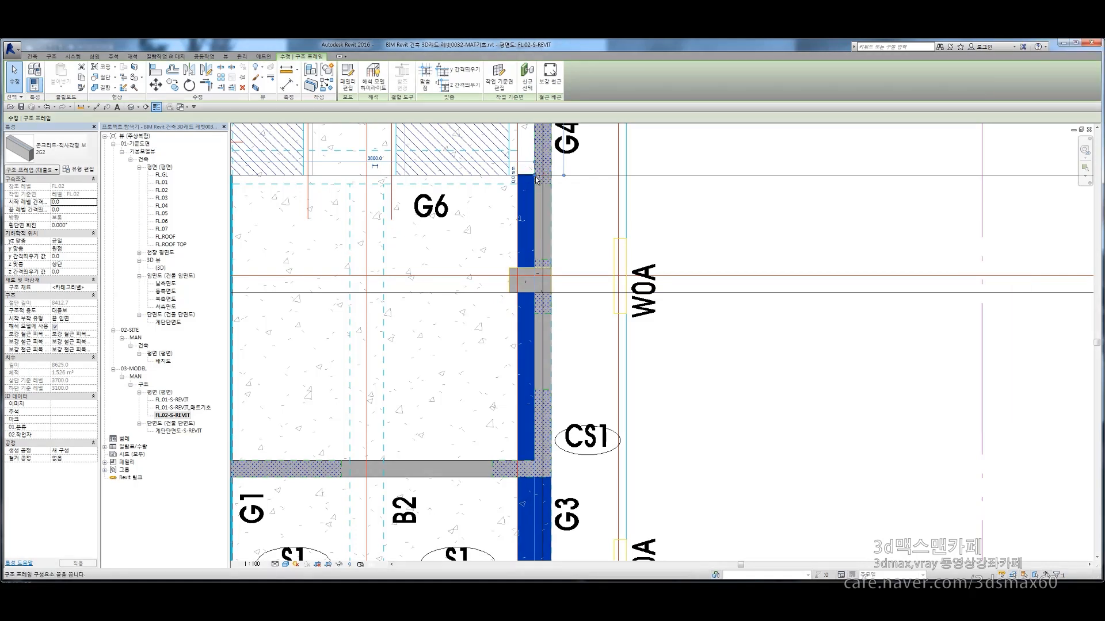
key(Escape)
click(538, 274)
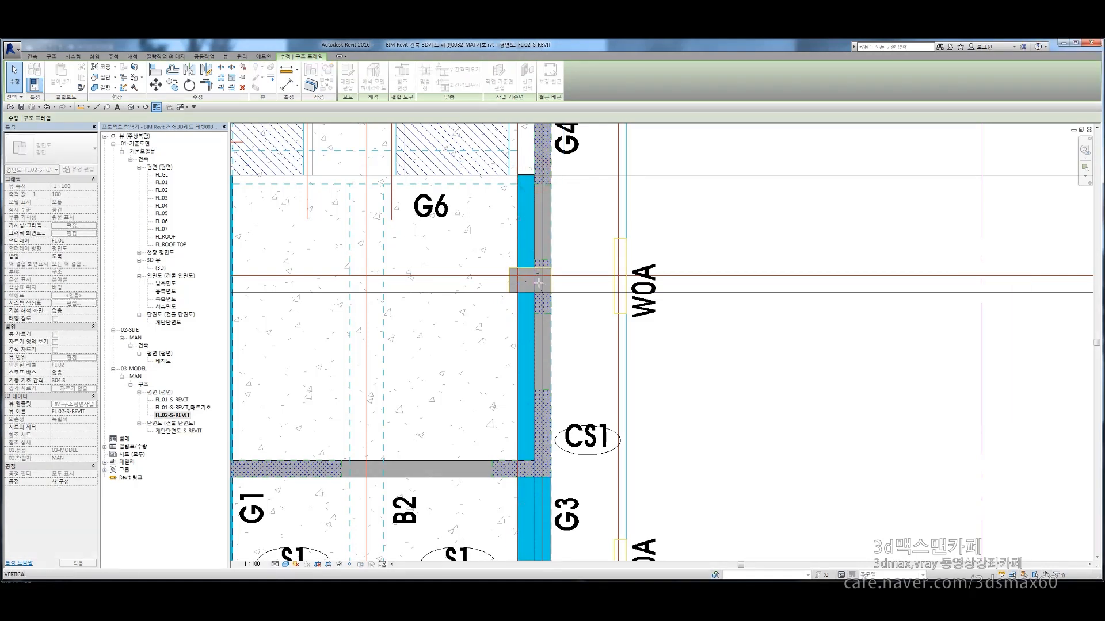
drag(535, 279, 534, 281)
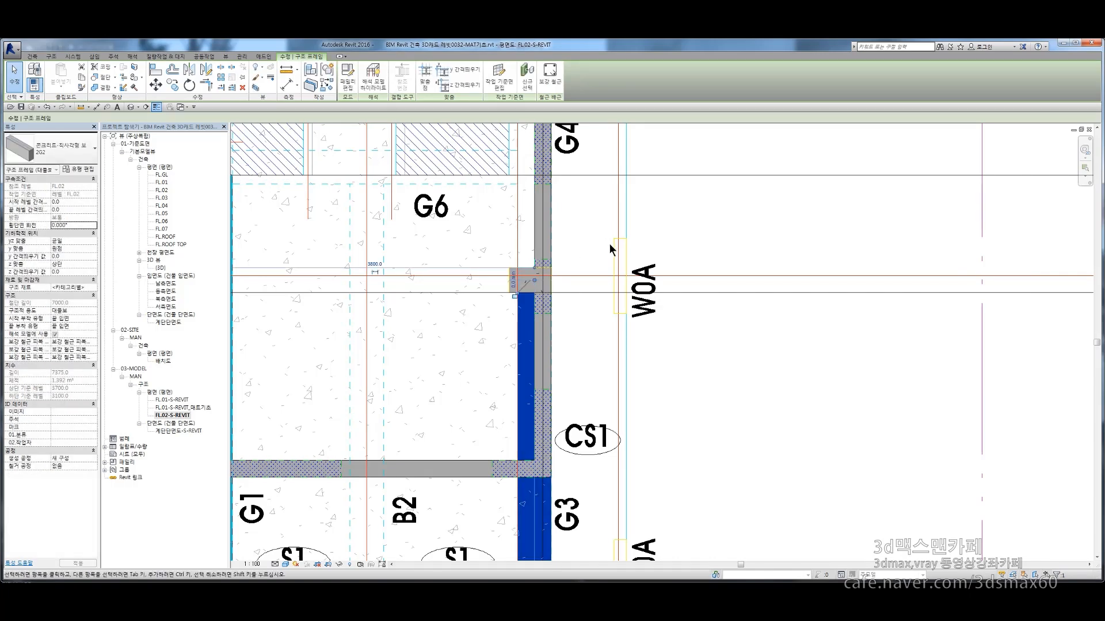
scroll(610, 244, down, 3)
key(Escape)
Change the type of the two beams beside the G1 labels to 2G1
middle_drag(422, 417, 637, 374)
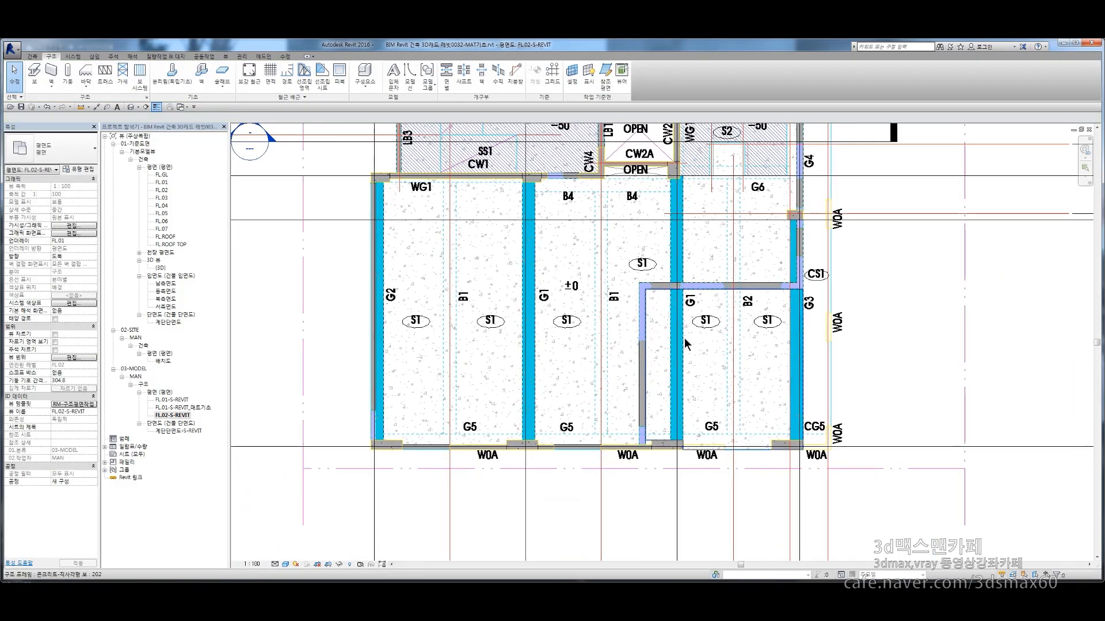
click(531, 325)
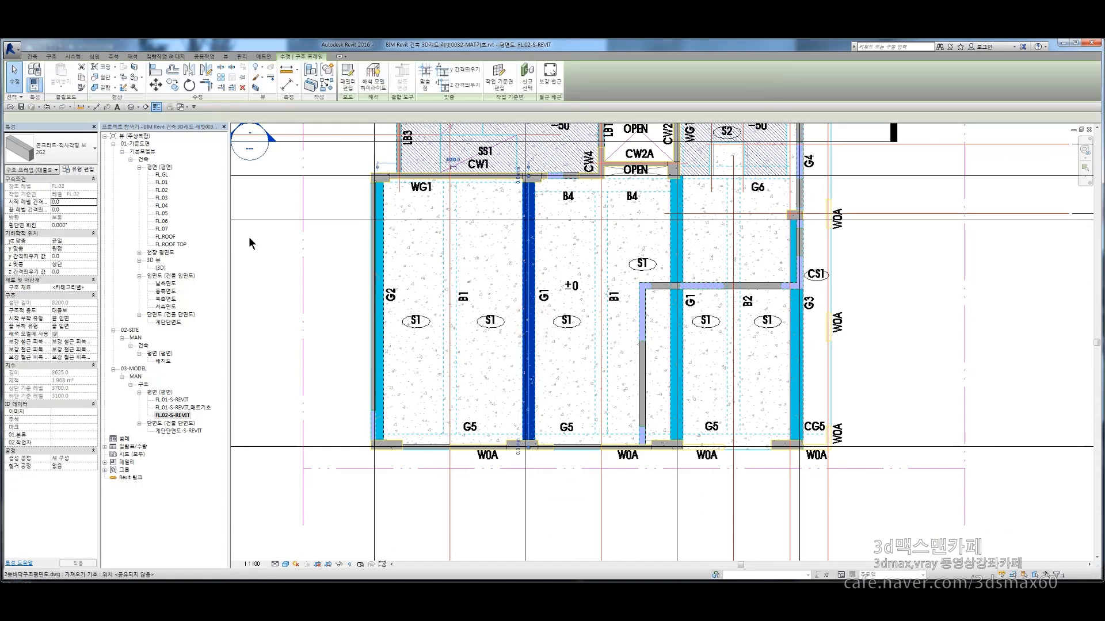
click(75, 159)
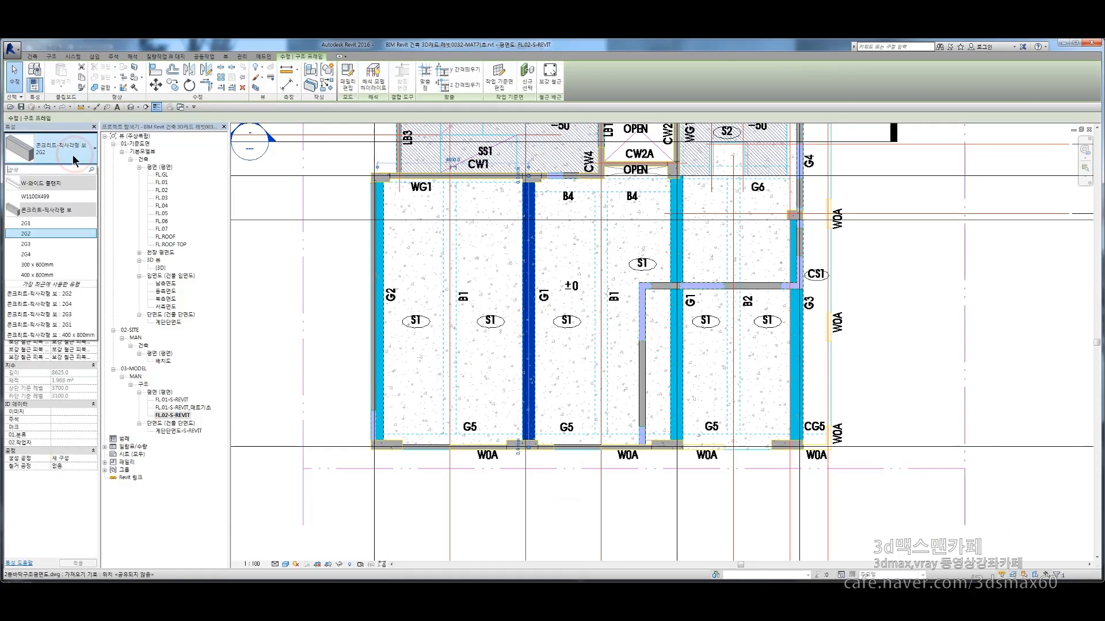
click(49, 224)
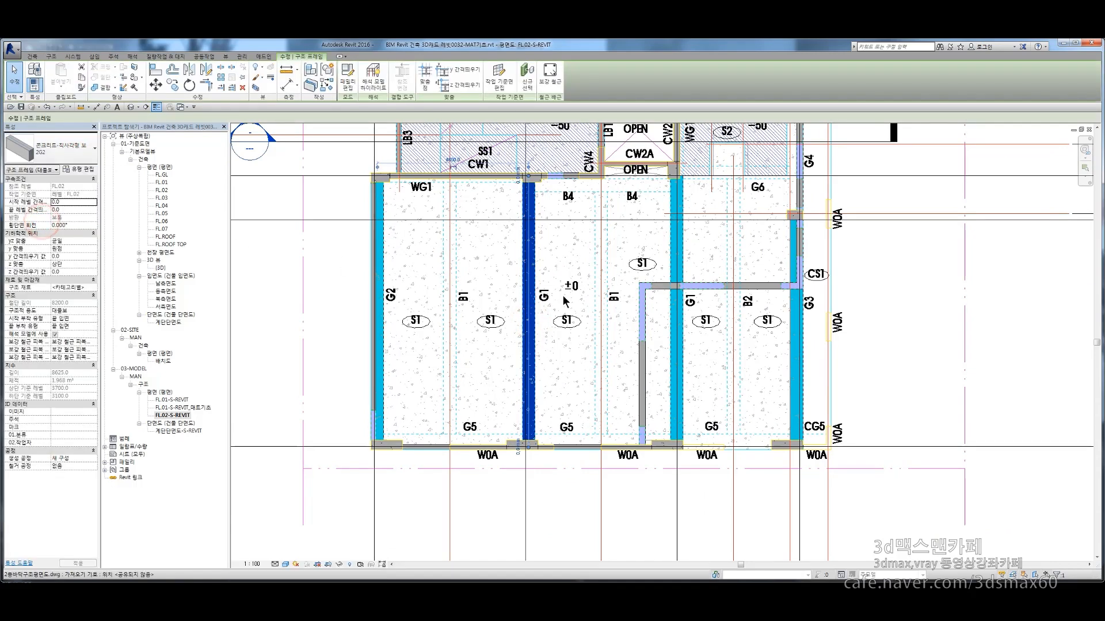
click(674, 332)
click(57, 148)
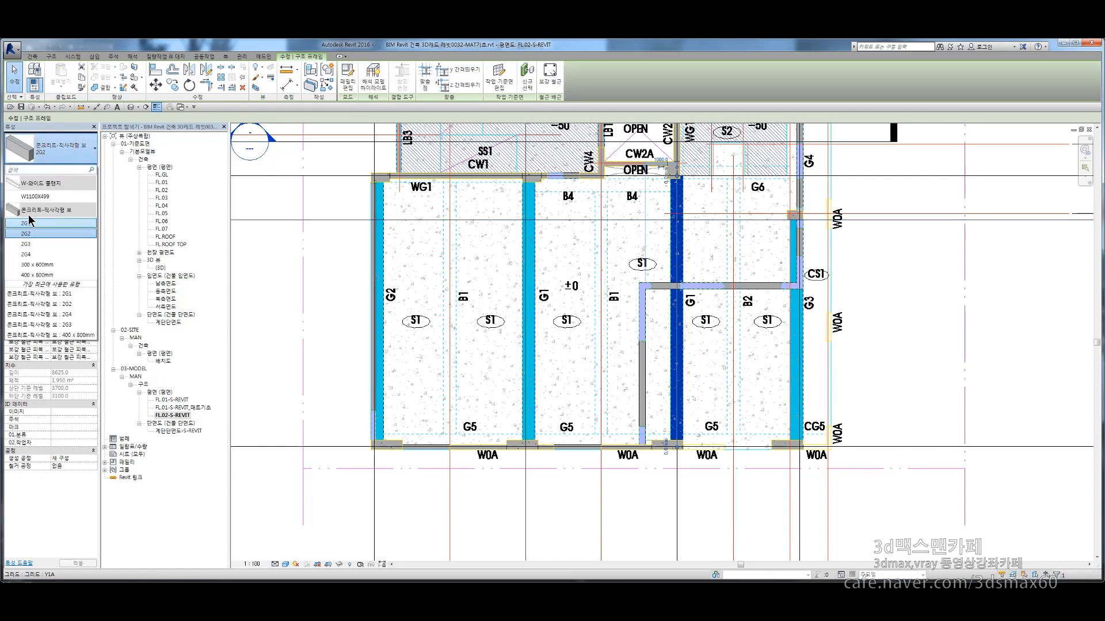
click(34, 224)
Change the type of the shortened beam beside the G3 label and clear the selection
click(797, 337)
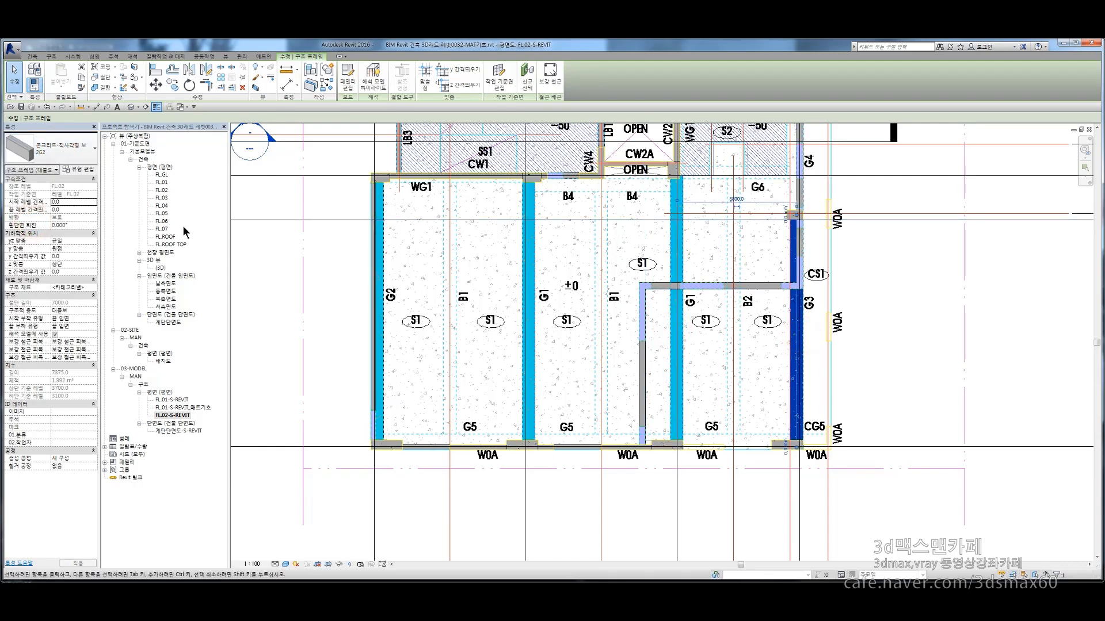
click(69, 156)
click(32, 253)
click(940, 465)
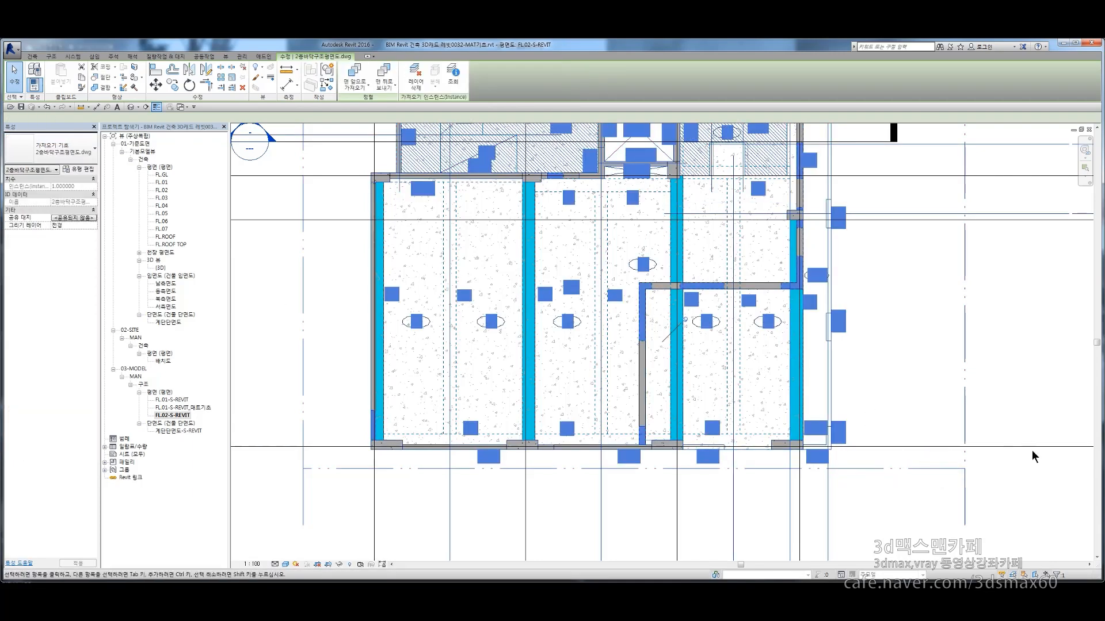
click(1017, 486)
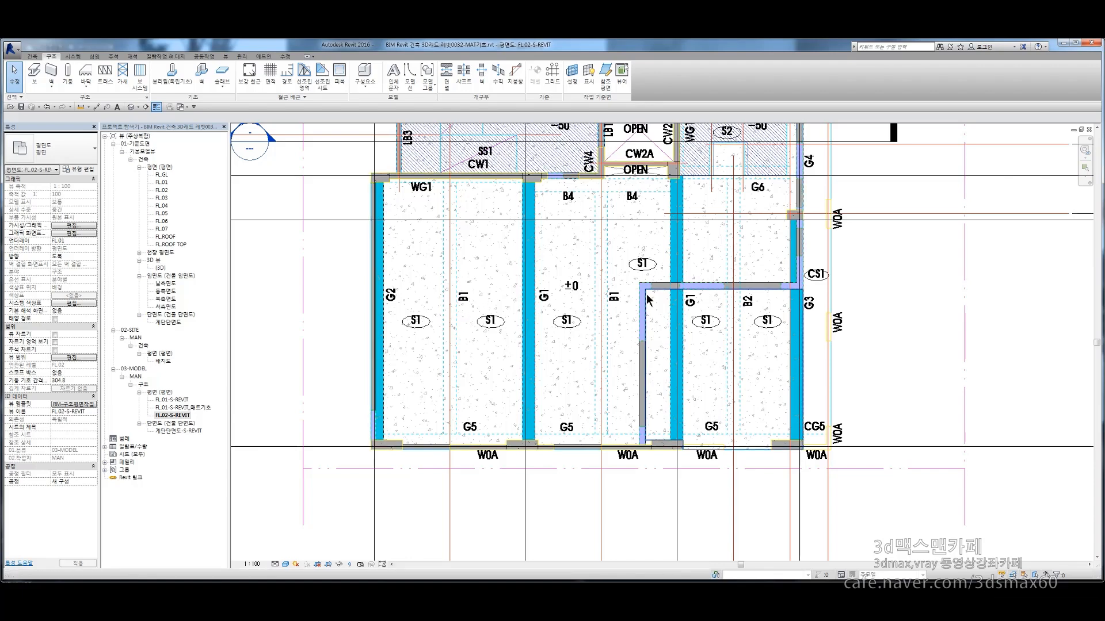
Switch to the AutoCAD beam schedule, examine the 2~6B1, 2~6B2 and 2~6B3 sections, and return to Revit
key(alt+Tab)
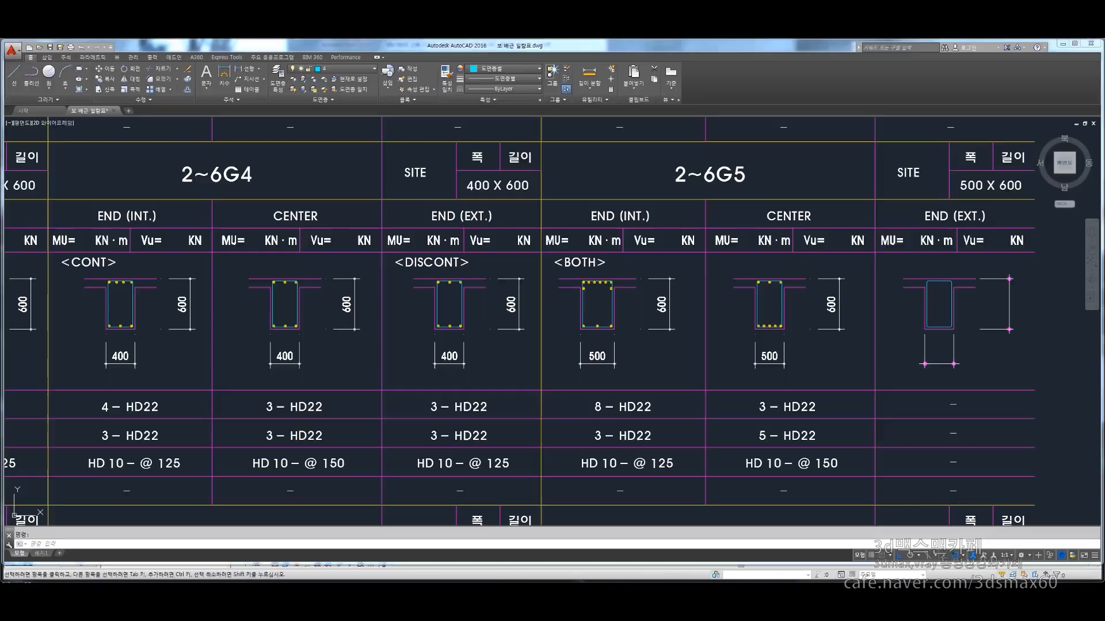
scroll(521, 290, down, 2)
scroll(522, 289, up, 2)
middle_drag(522, 290, 636, 194)
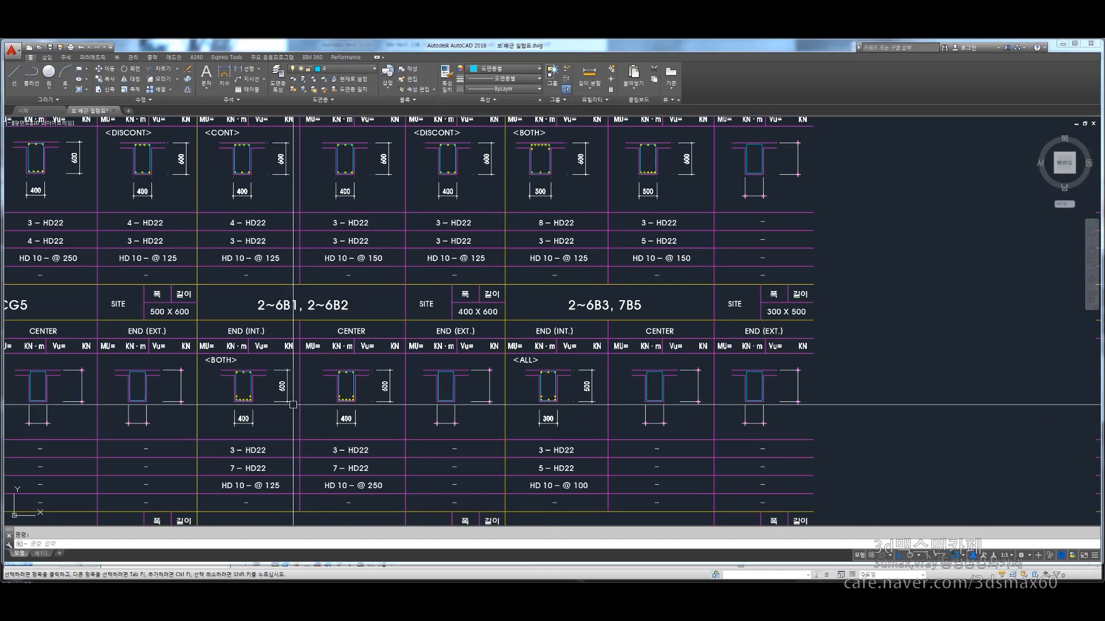
mouse_move(113, 411)
middle_down()
mouse_move(295, 385)
mouse_move(330, 360)
middle_up()
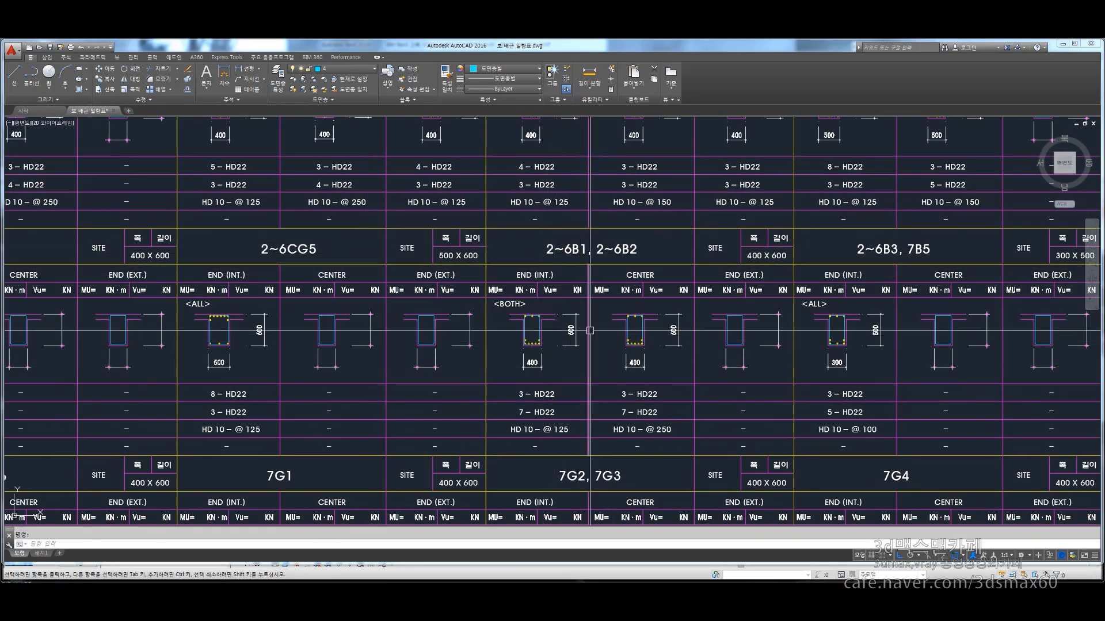
key(alt+Tab)
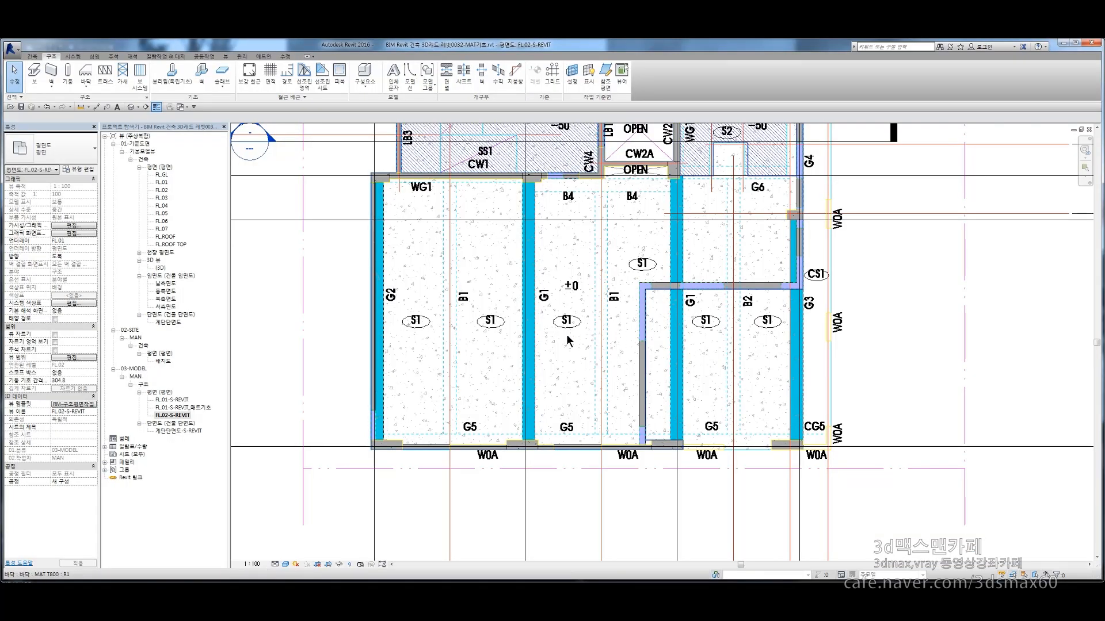
Copy the G2 beam along the exterior wall onto the two B1 lines and the B2 line of the plan
middle_drag(473, 333, 428, 342)
click(344, 326)
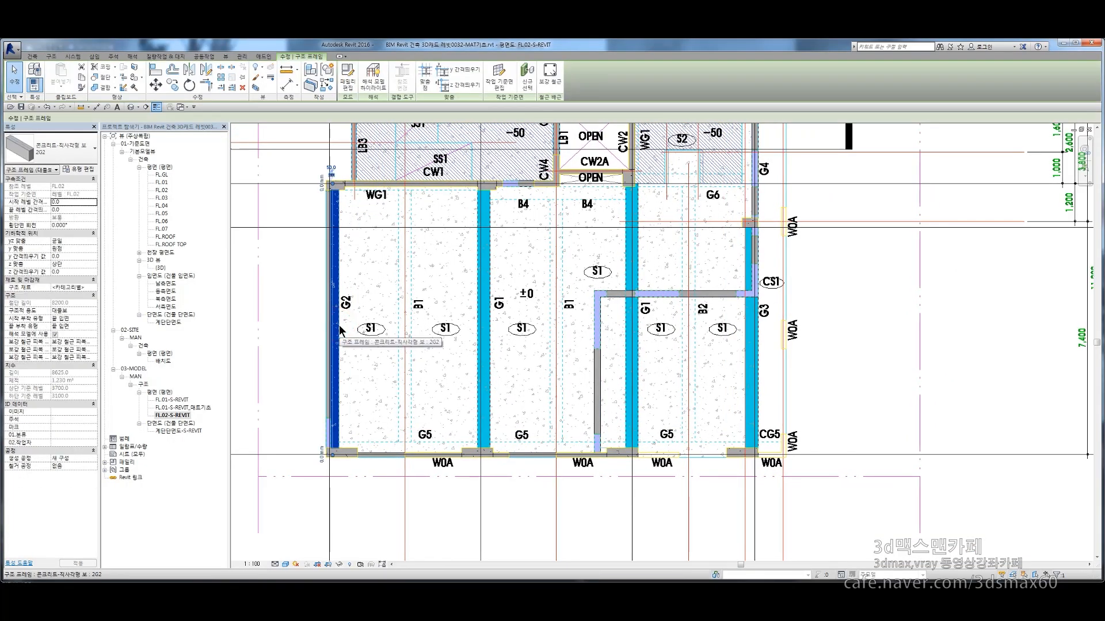
scroll(343, 326, up, 2)
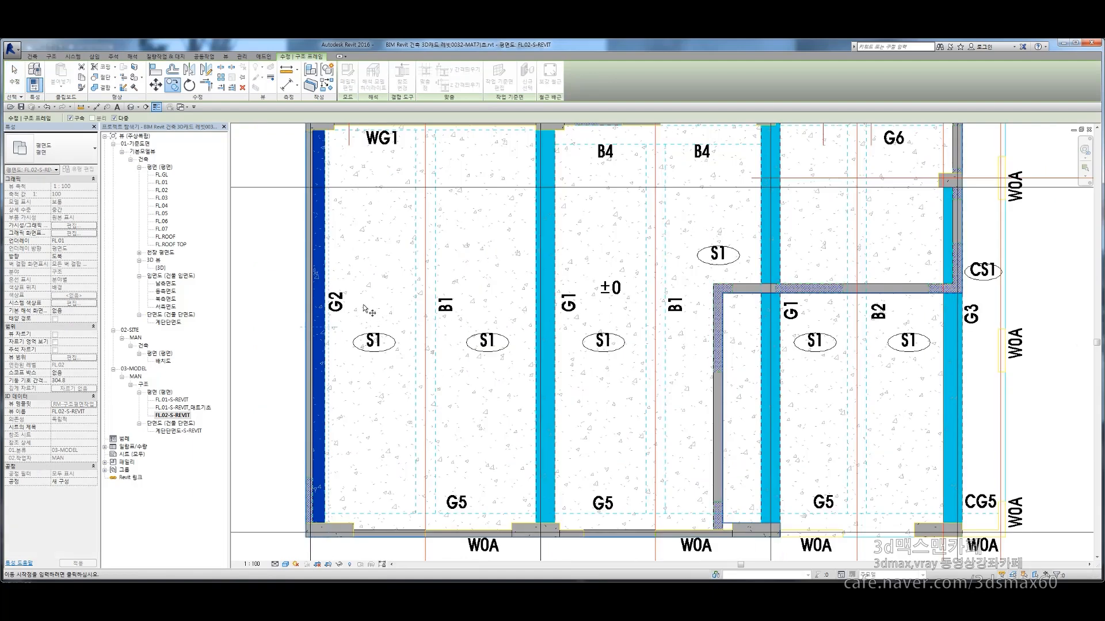
key(m)
key(v)
click(325, 336)
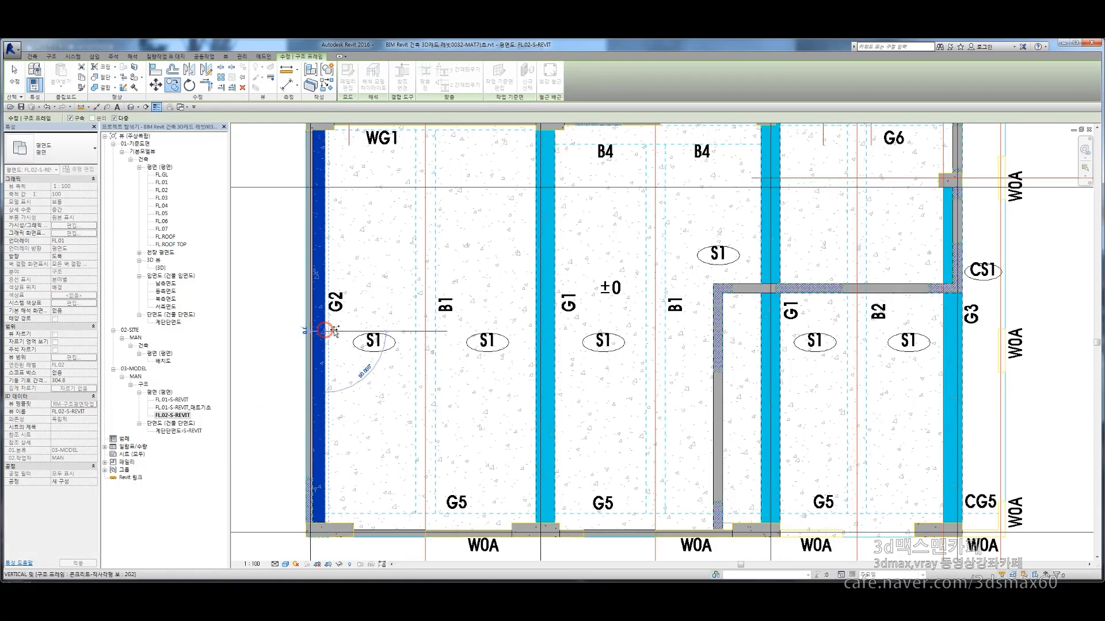
click(435, 338)
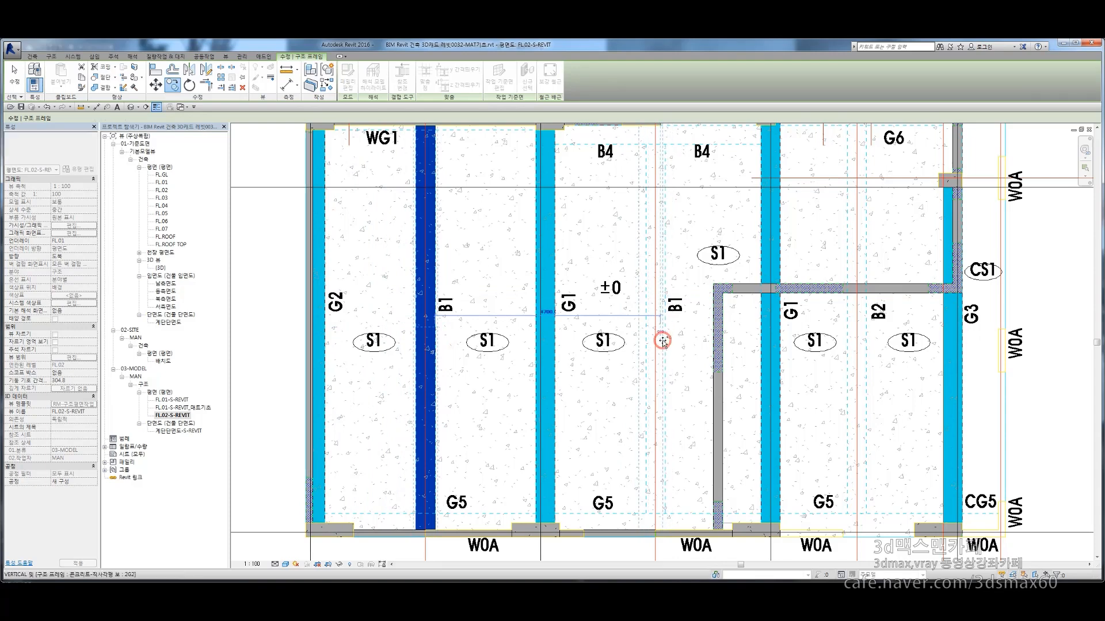
click(661, 340)
middle_drag(748, 348, 584, 362)
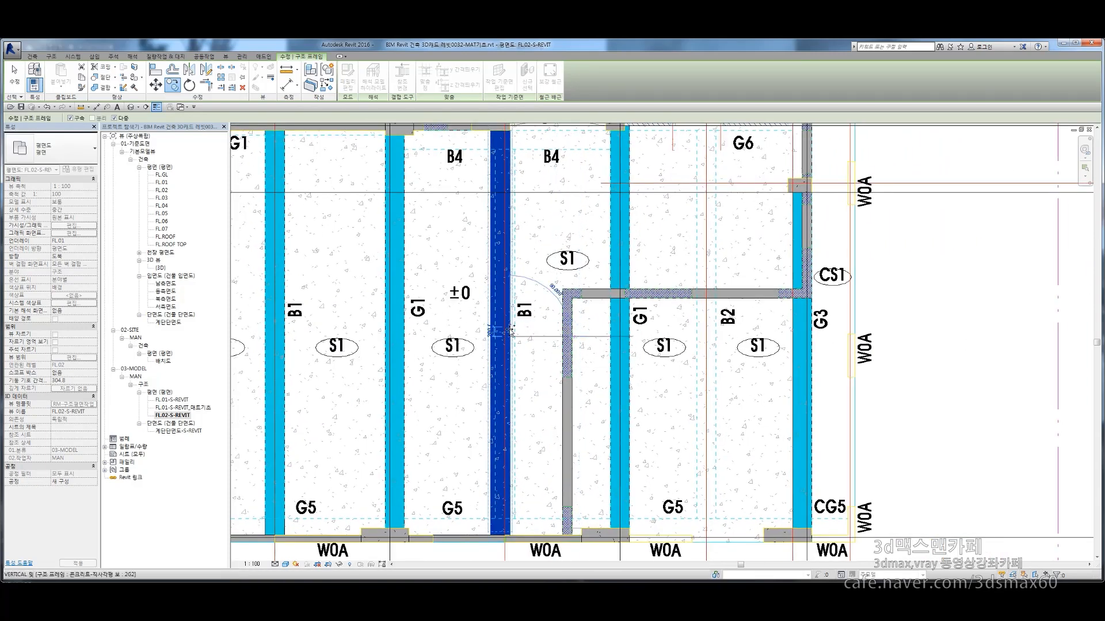
click(715, 329)
key(Escape)
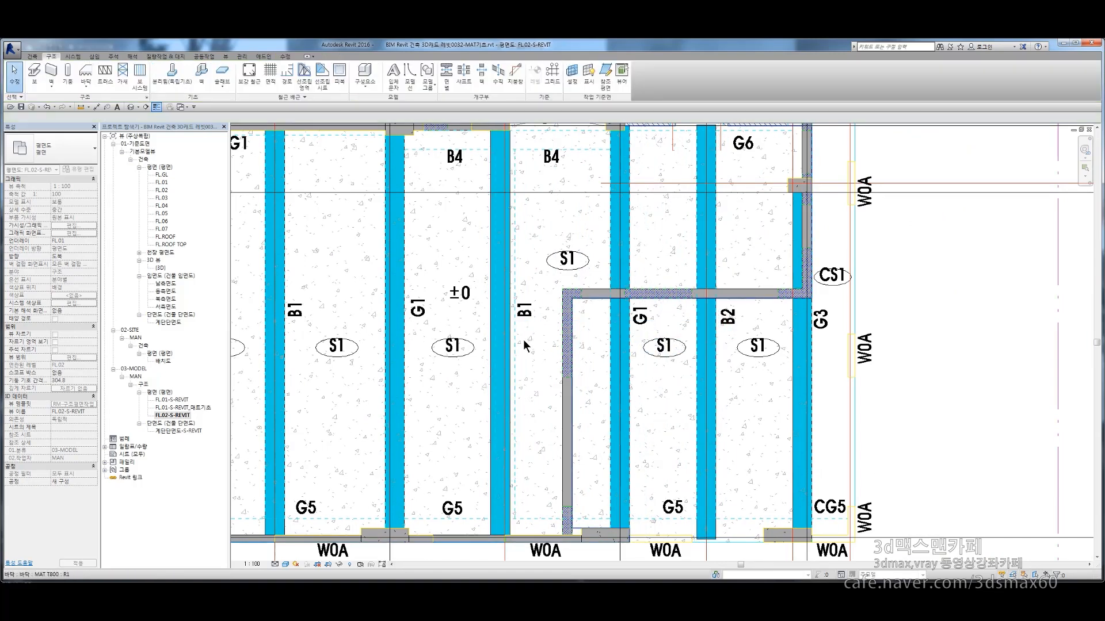
Align the edge of the B1 beam between the two G1 beams with its dashed beam line
key(a)
key(l)
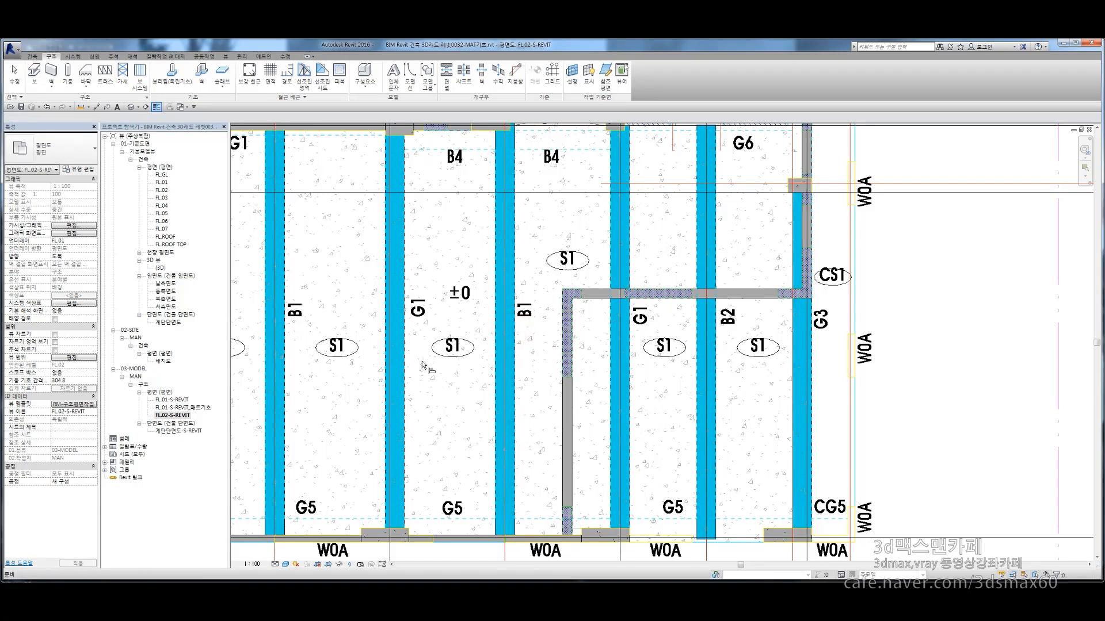
scroll(423, 350, down, 2)
scroll(482, 330, up, 2)
Duplicate the type of the B1 beam nearest the G2 beam as 2B1 and assign 2B1 to the other B1 beam too
click(445, 312)
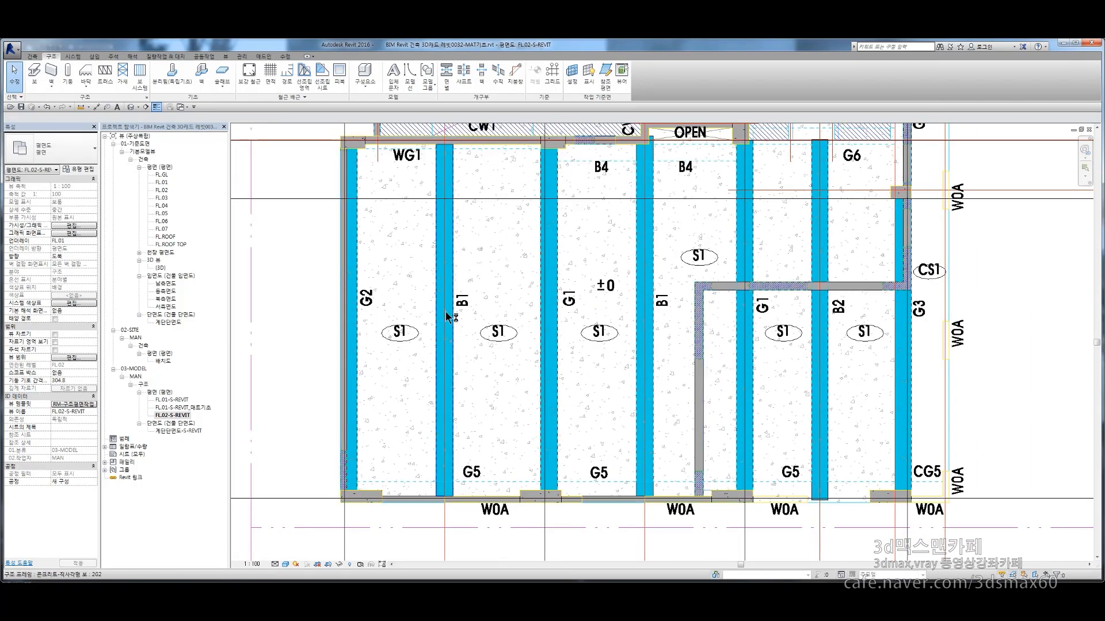
click(71, 170)
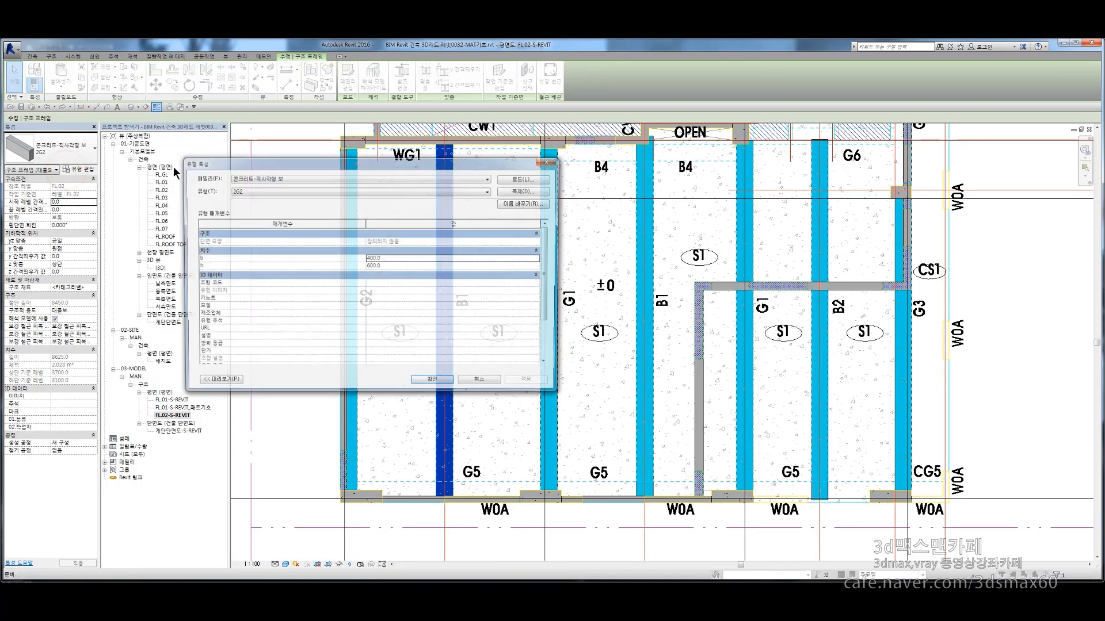
click(525, 193)
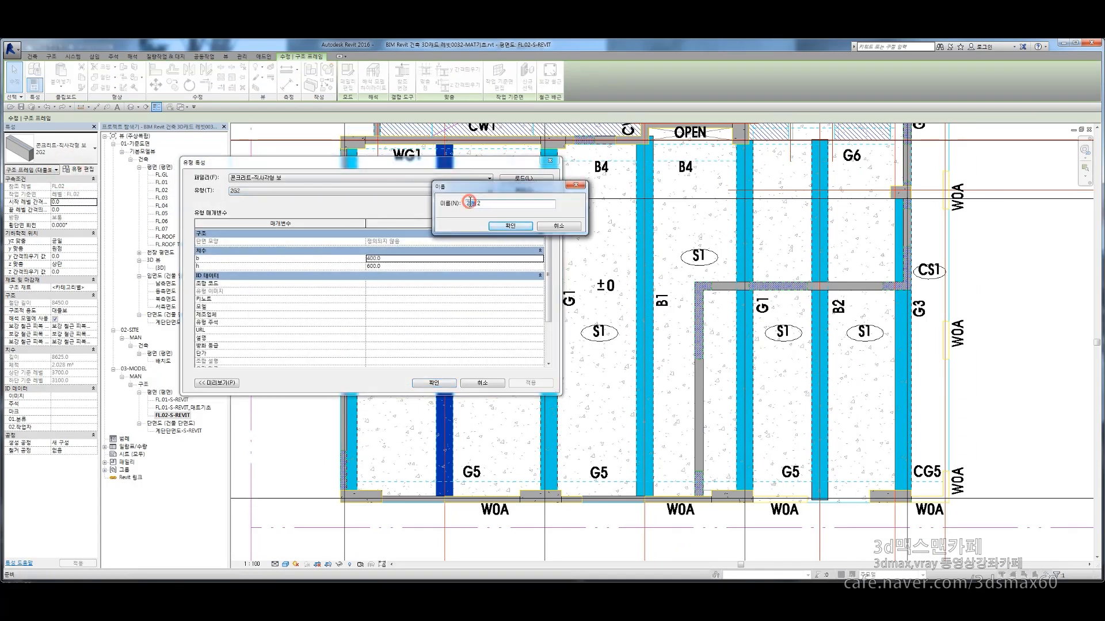
click(492, 225)
click(435, 383)
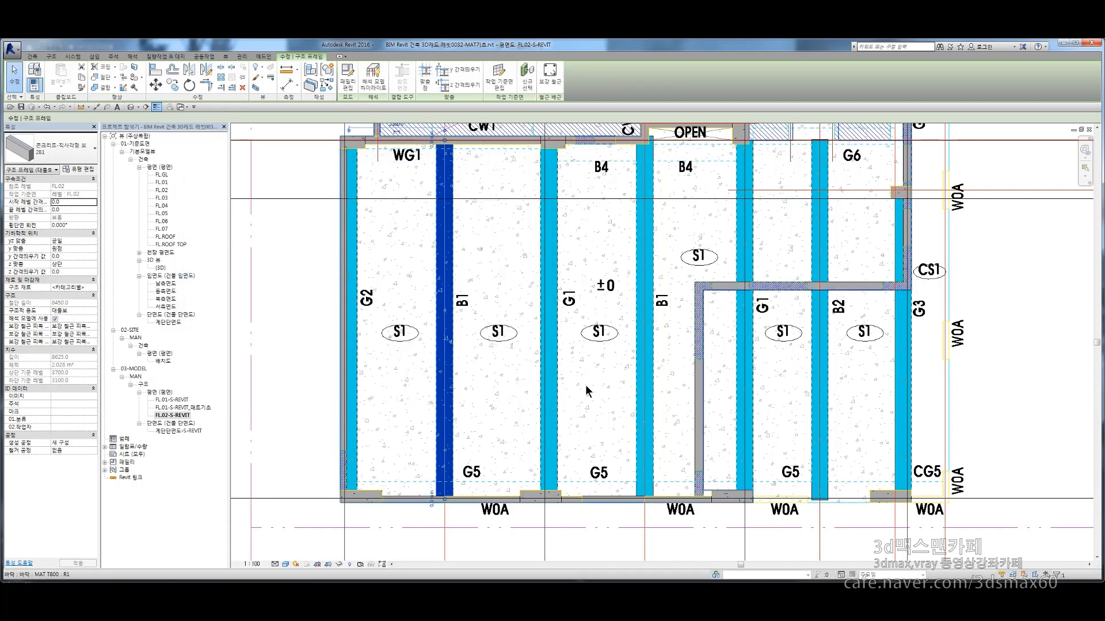
click(57, 150)
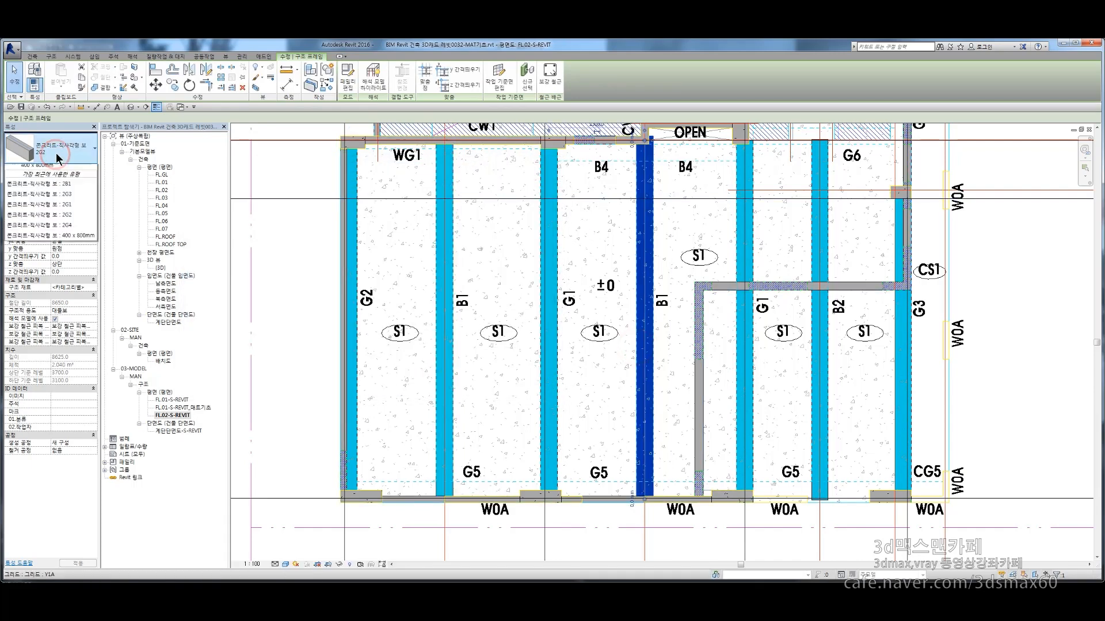
click(36, 223)
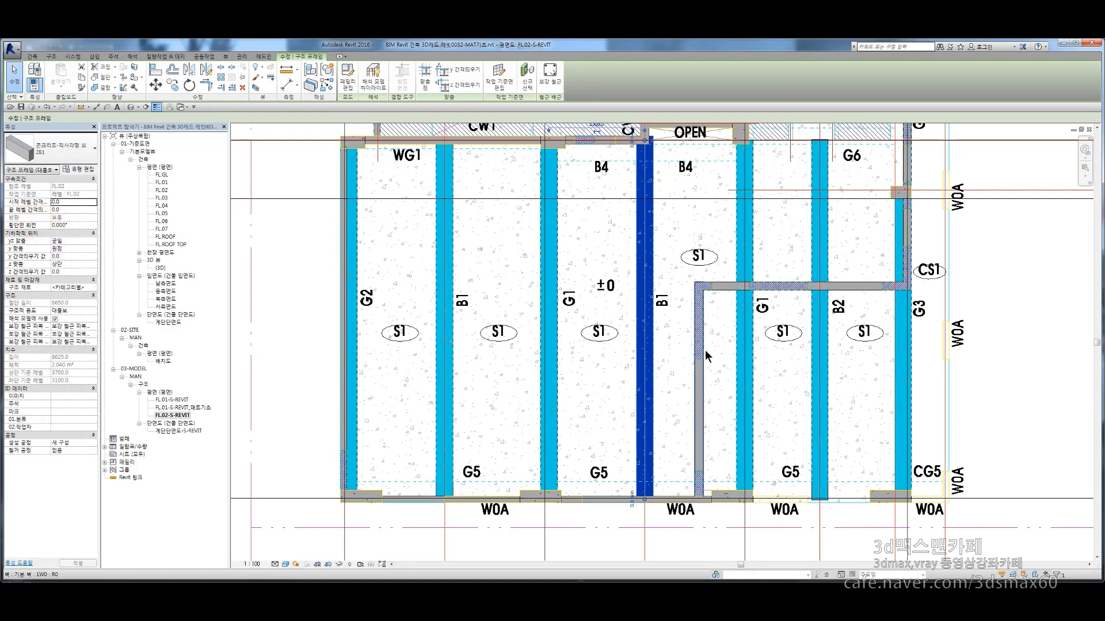
Duplicate the type of the beam beside the B2 label as 2B2 and keep its section dimensions
click(822, 366)
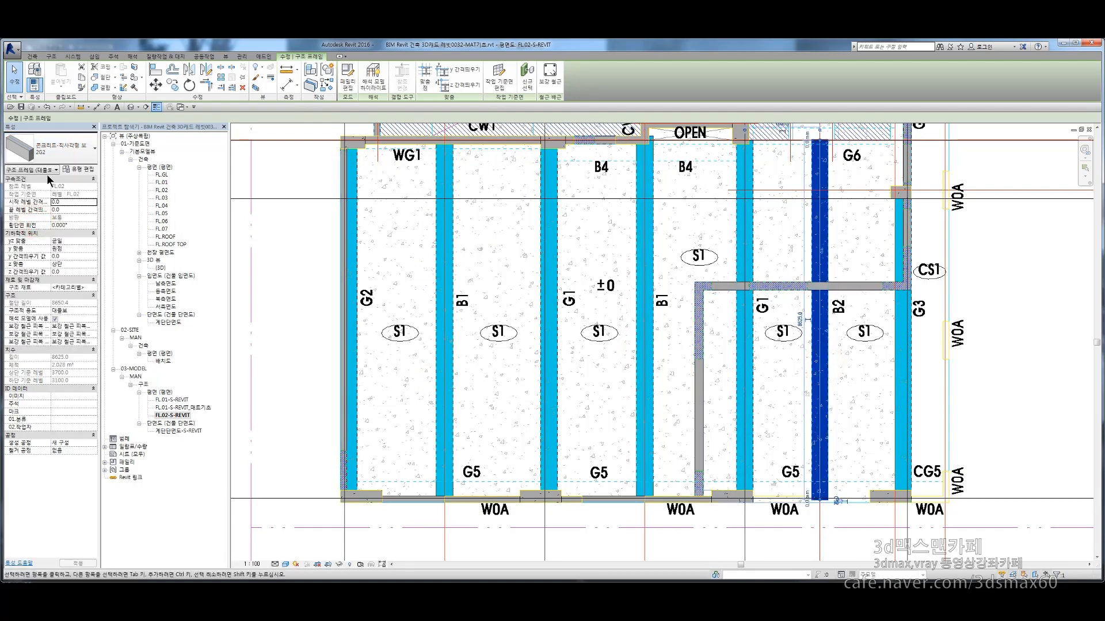
click(80, 169)
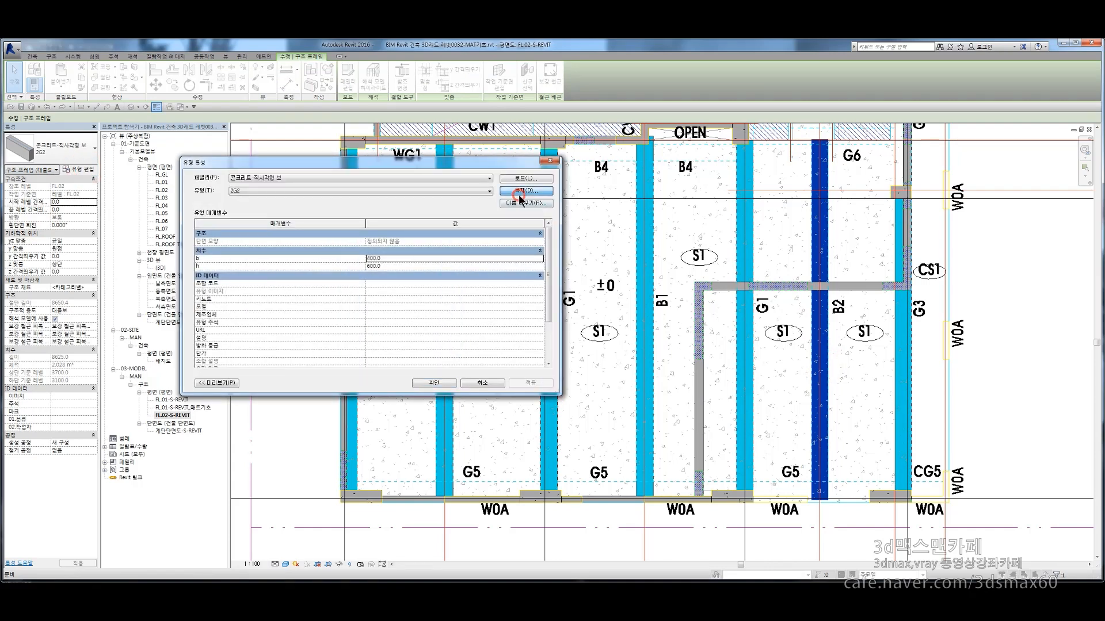
click(523, 190)
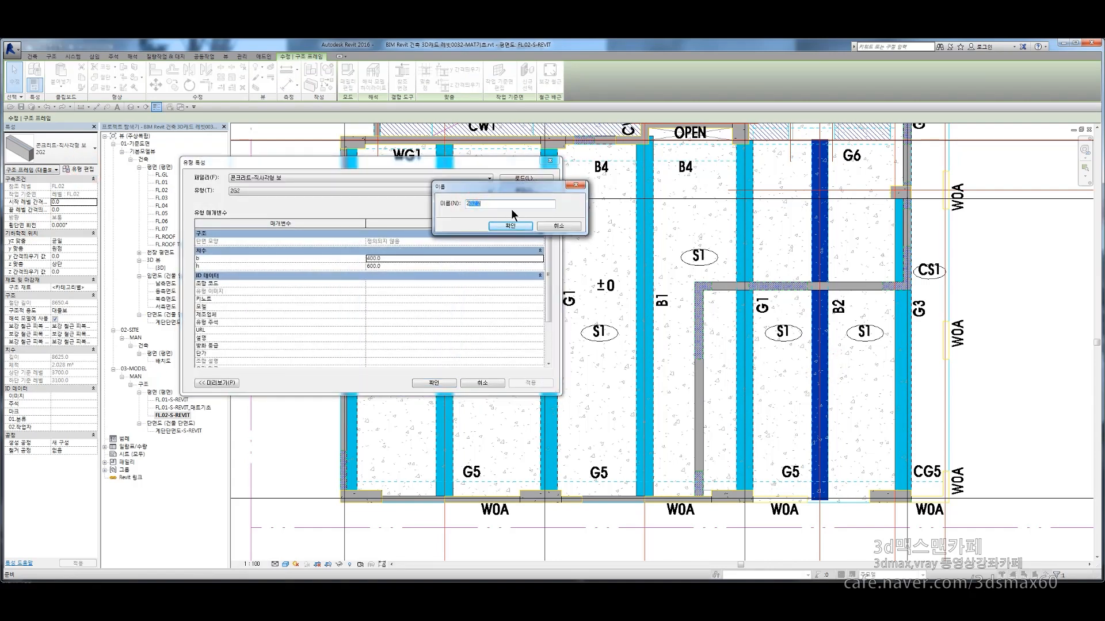
click(503, 225)
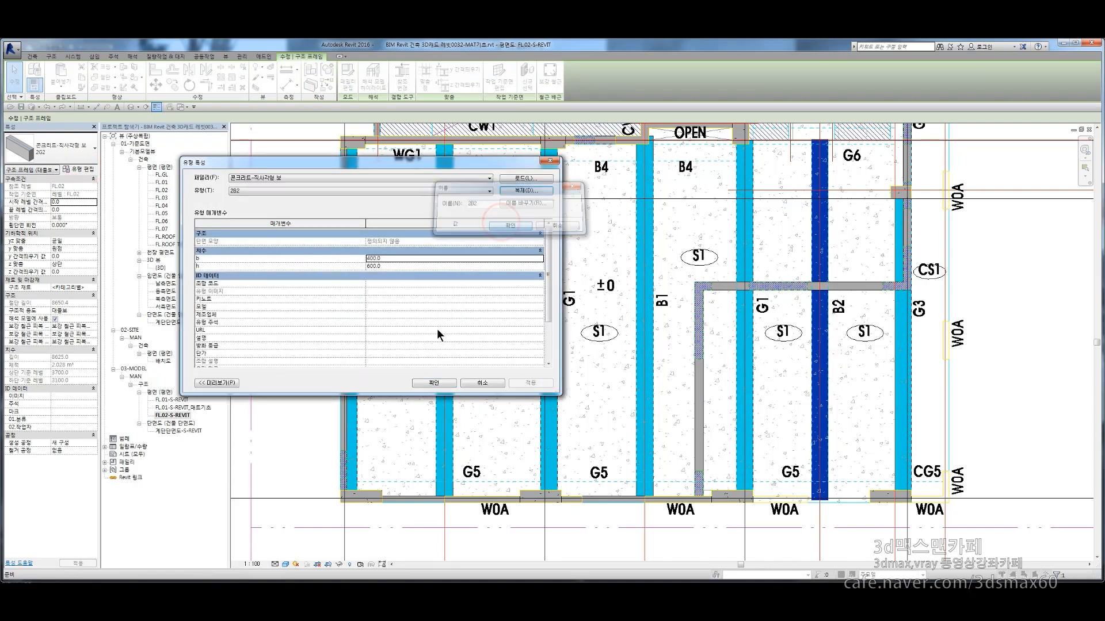
click(436, 382)
Start a new beam, duplicate its type as 2G5, and change the width b of the section
middle_drag(883, 360, 752, 349)
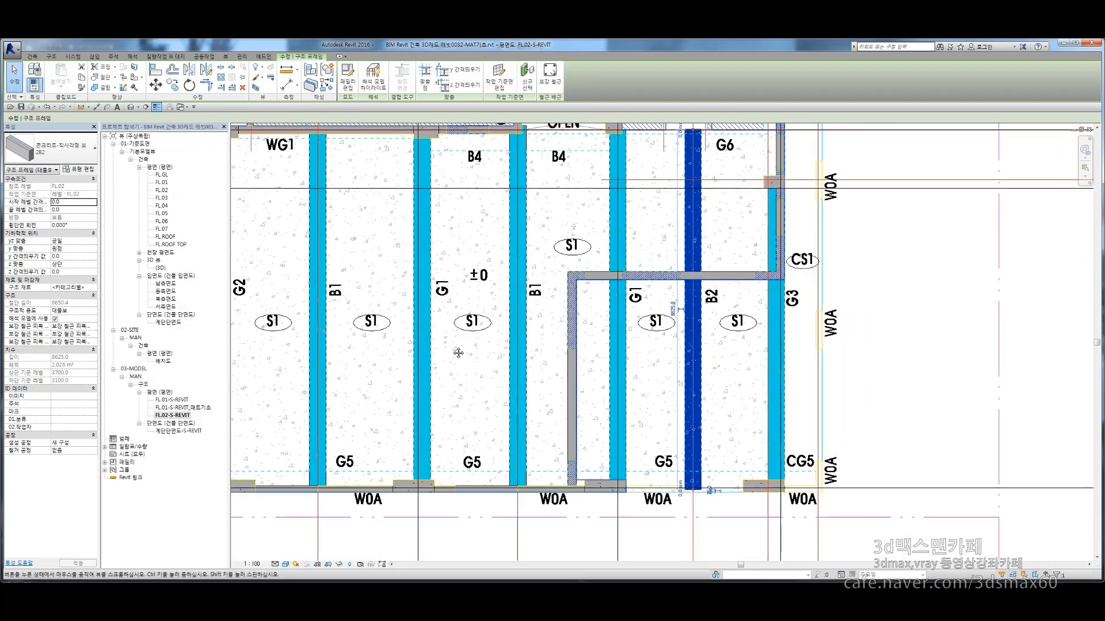
middle_drag(475, 319, 577, 361)
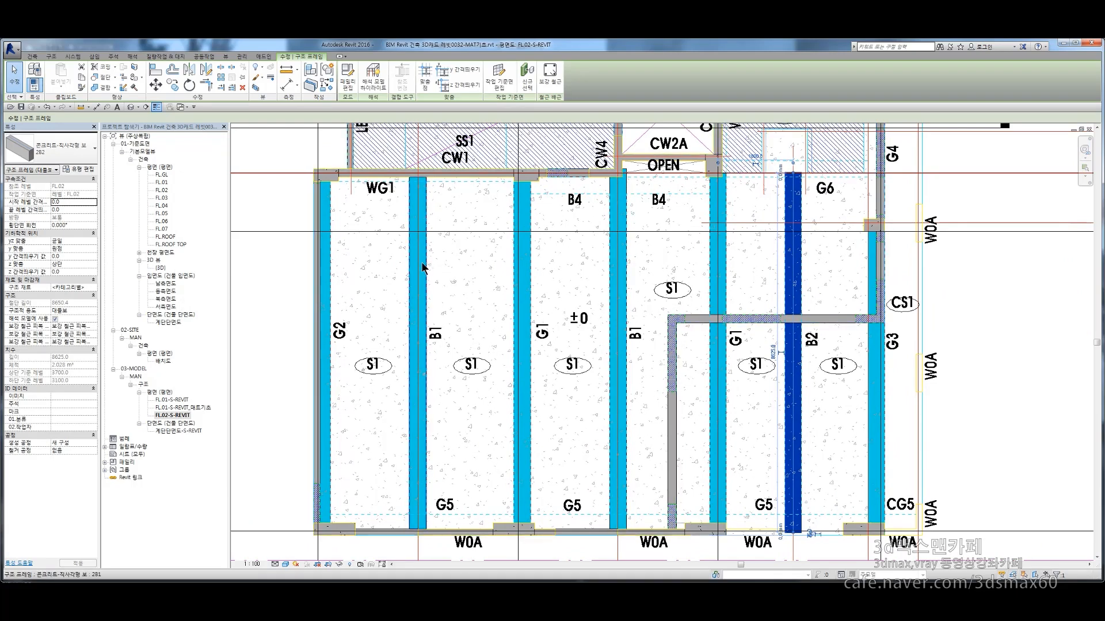
middle_drag(468, 458, 490, 338)
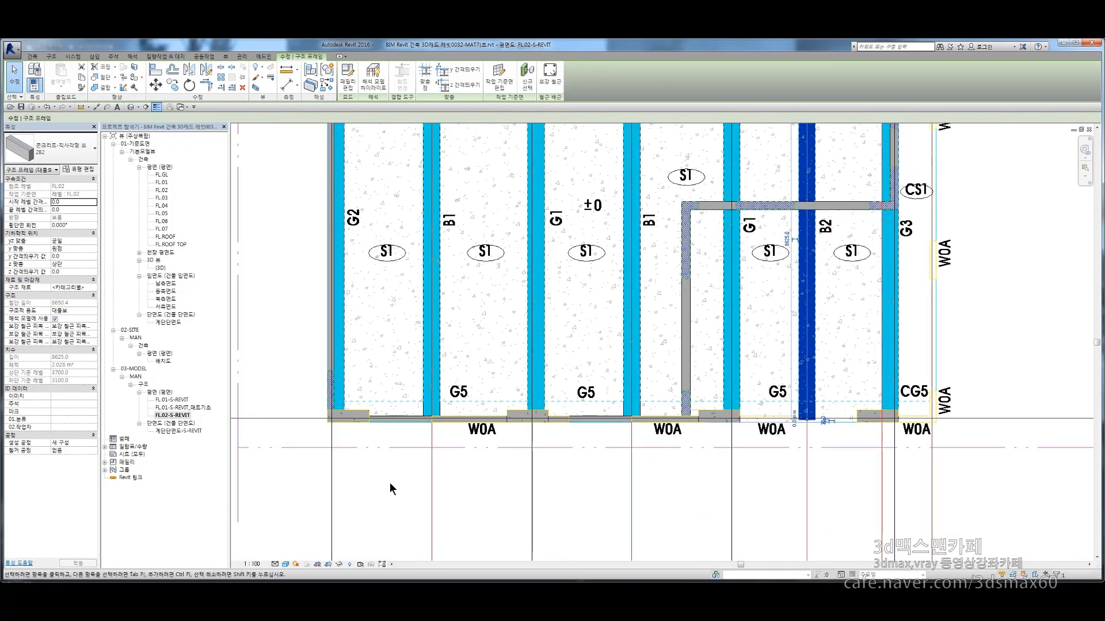
scroll(412, 436, up, 2)
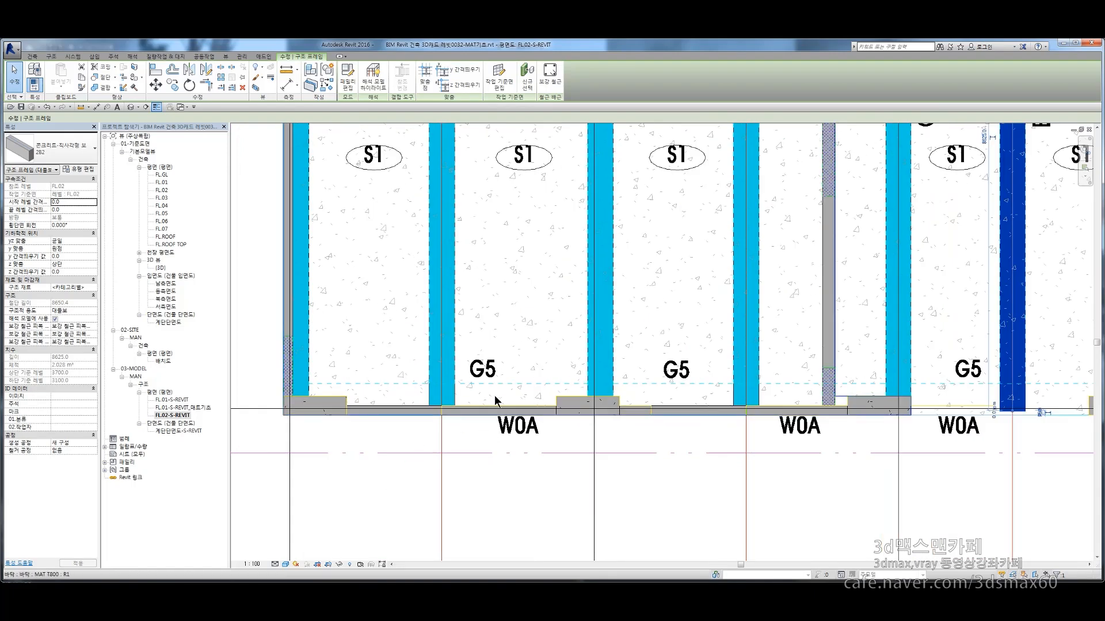
key(Escape)
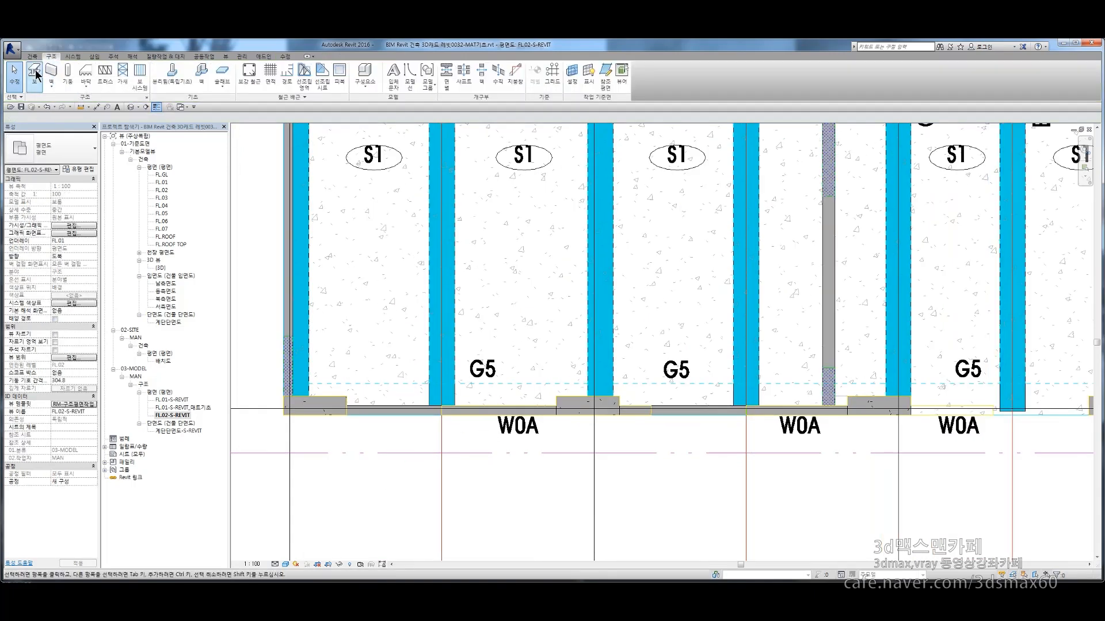
click(34, 74)
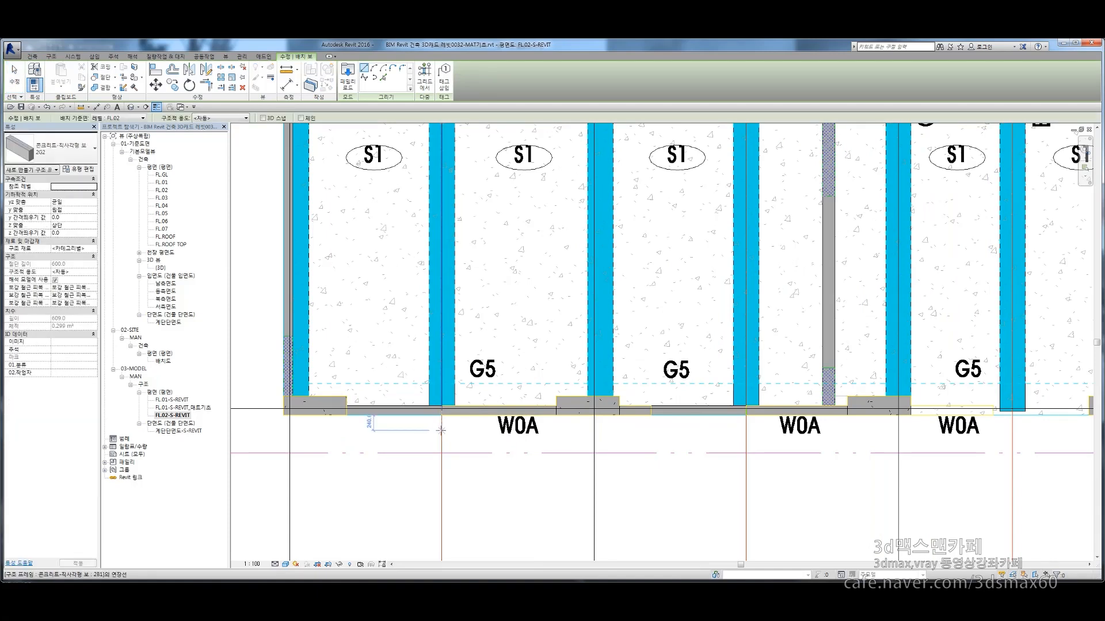
click(69, 169)
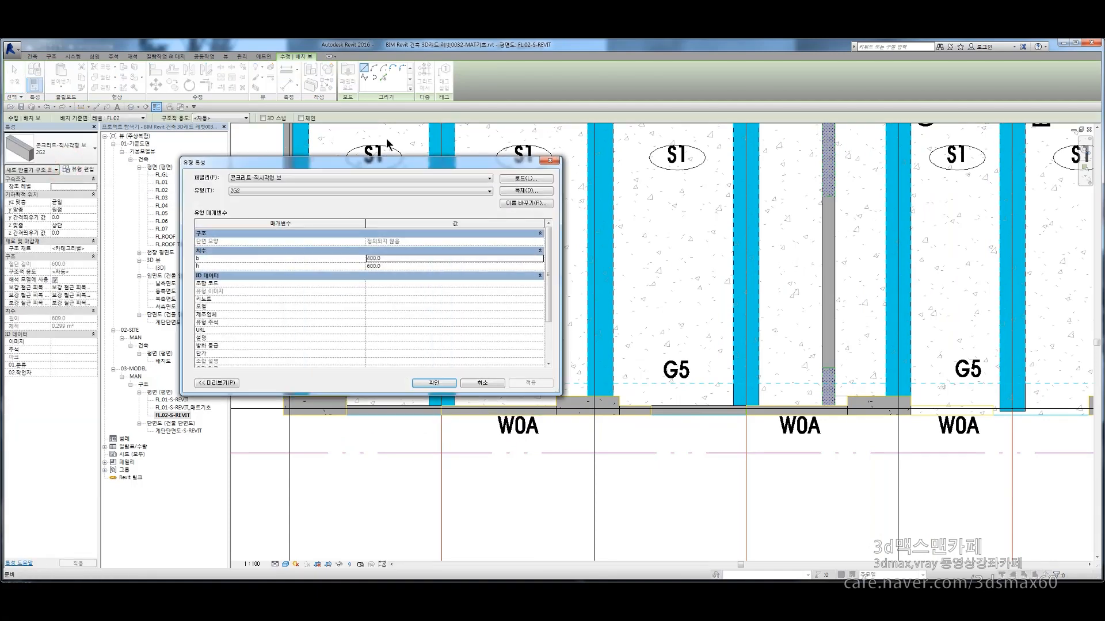
click(534, 190)
text(2)
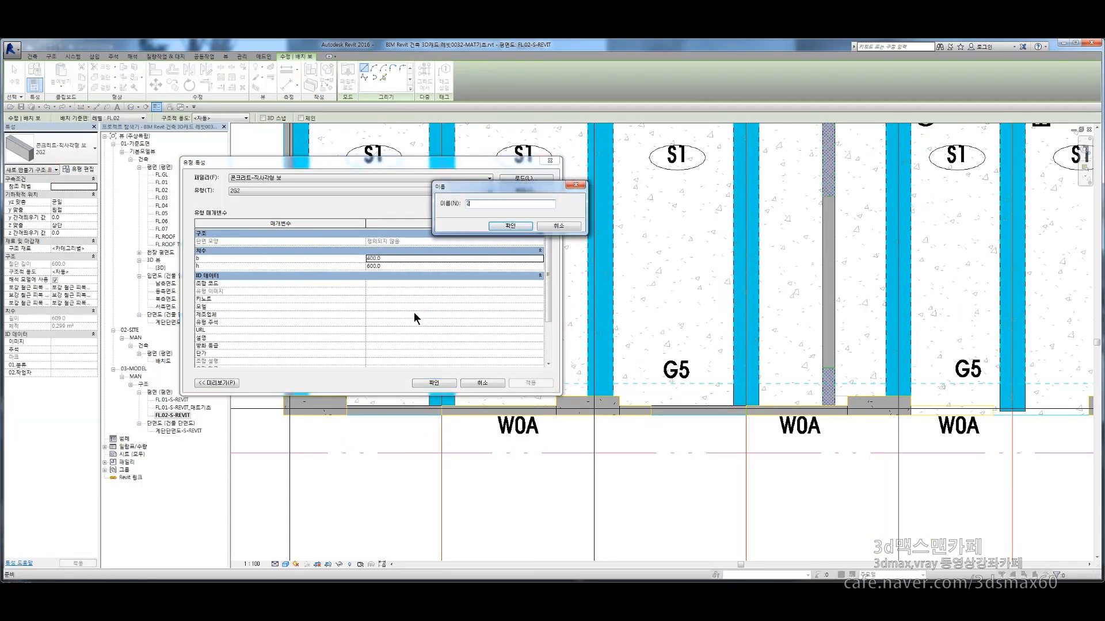
text(G5)
click(512, 226)
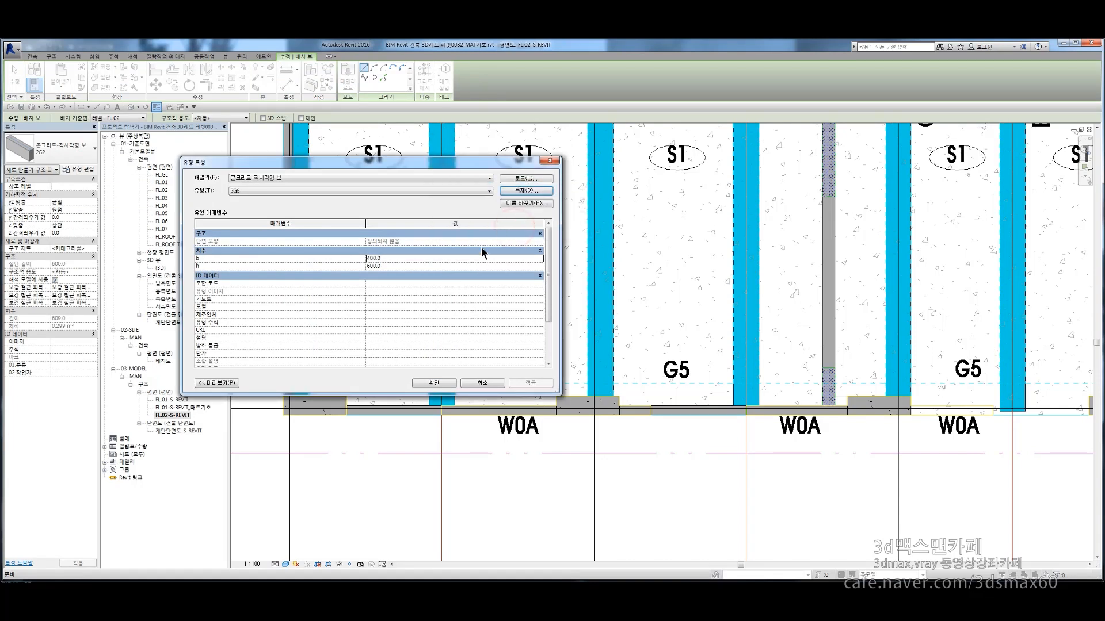
click(397, 258)
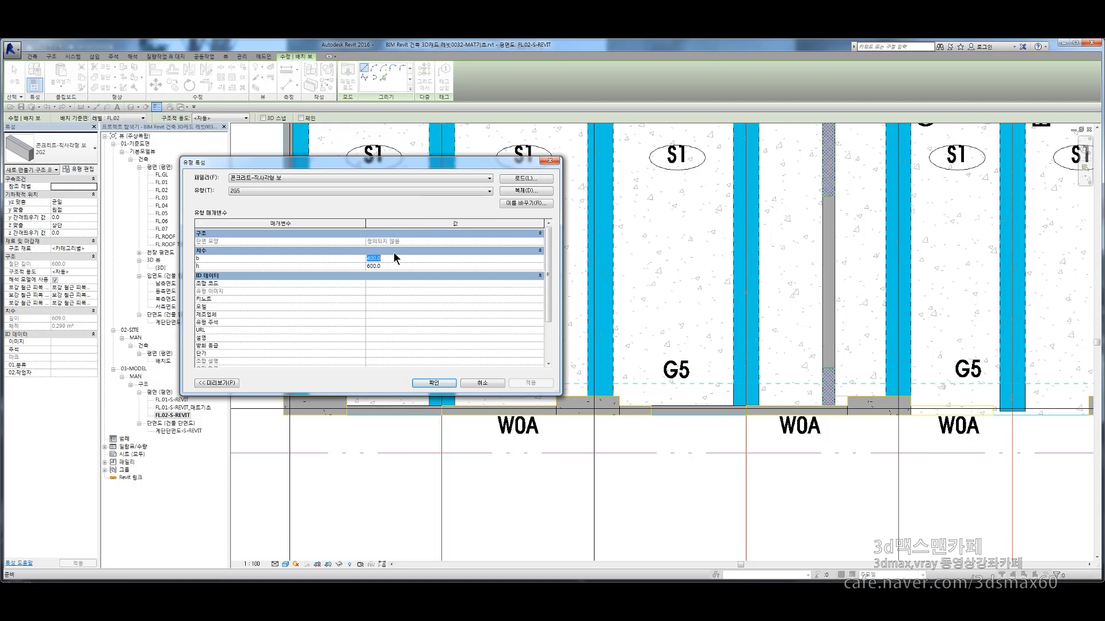
click(431, 384)
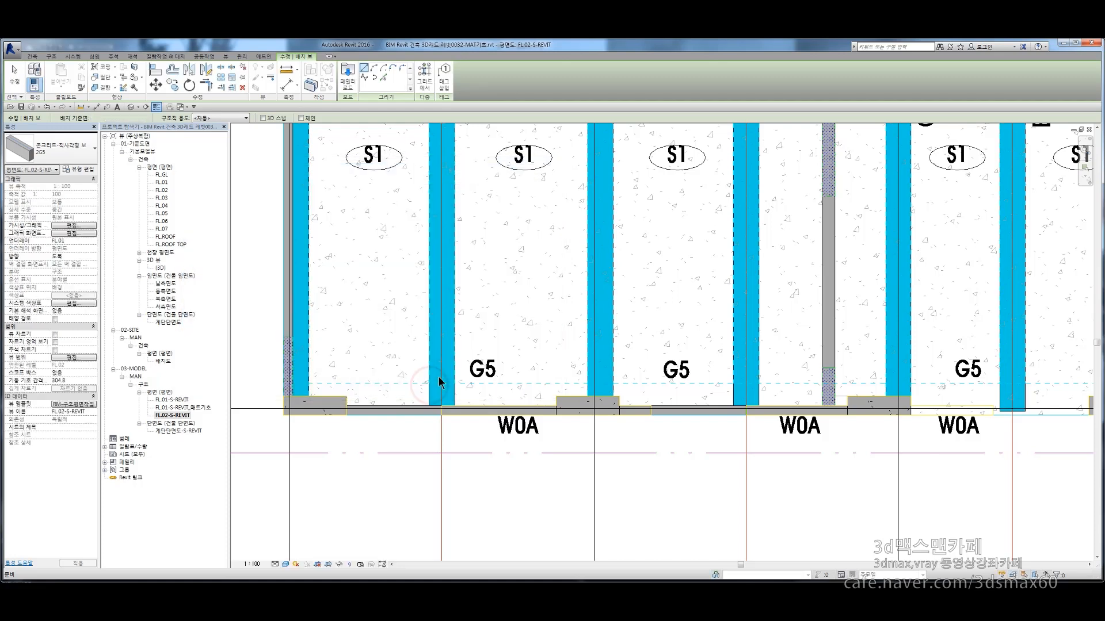
Place a horizontal 2G5 beam from the G2 beam to the first G1 beam, above the G5 label
click(295, 306)
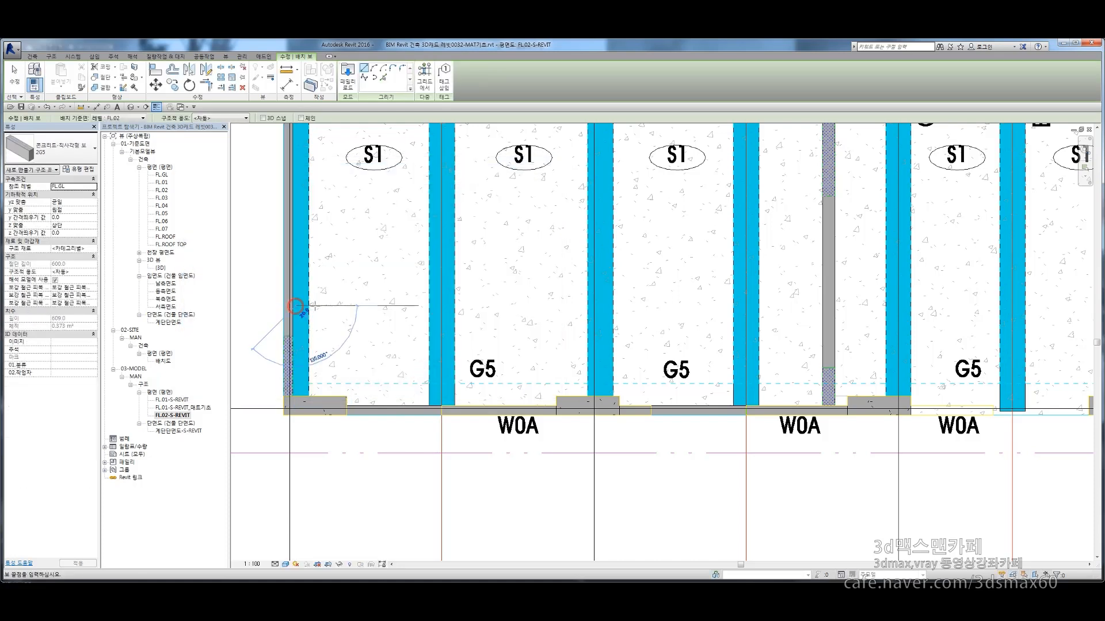
click(599, 304)
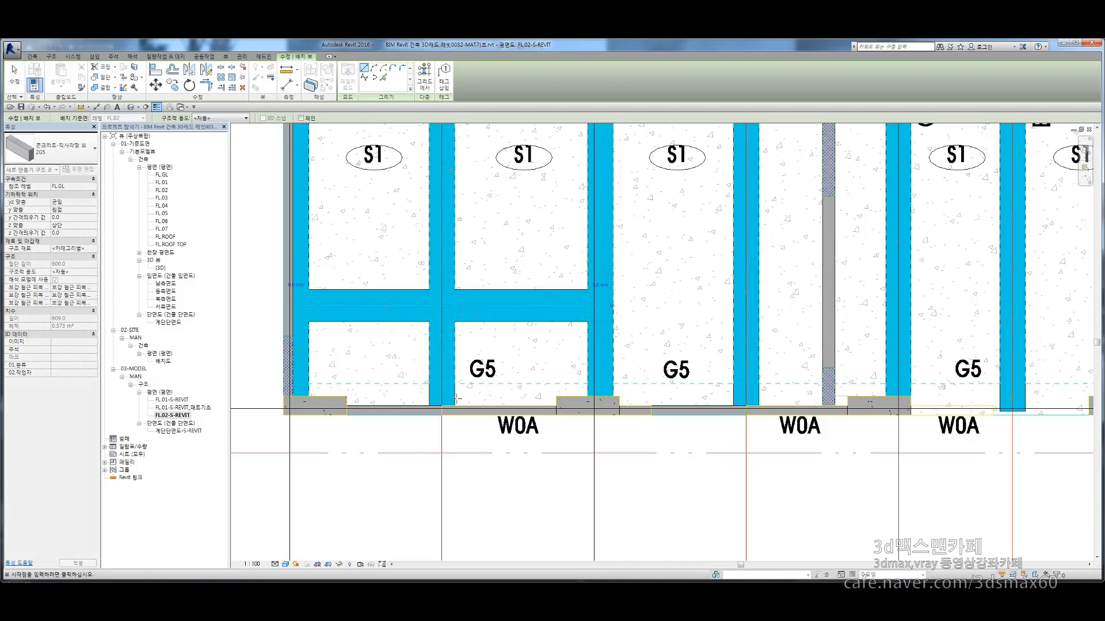
key(Escape)
key(Escape)
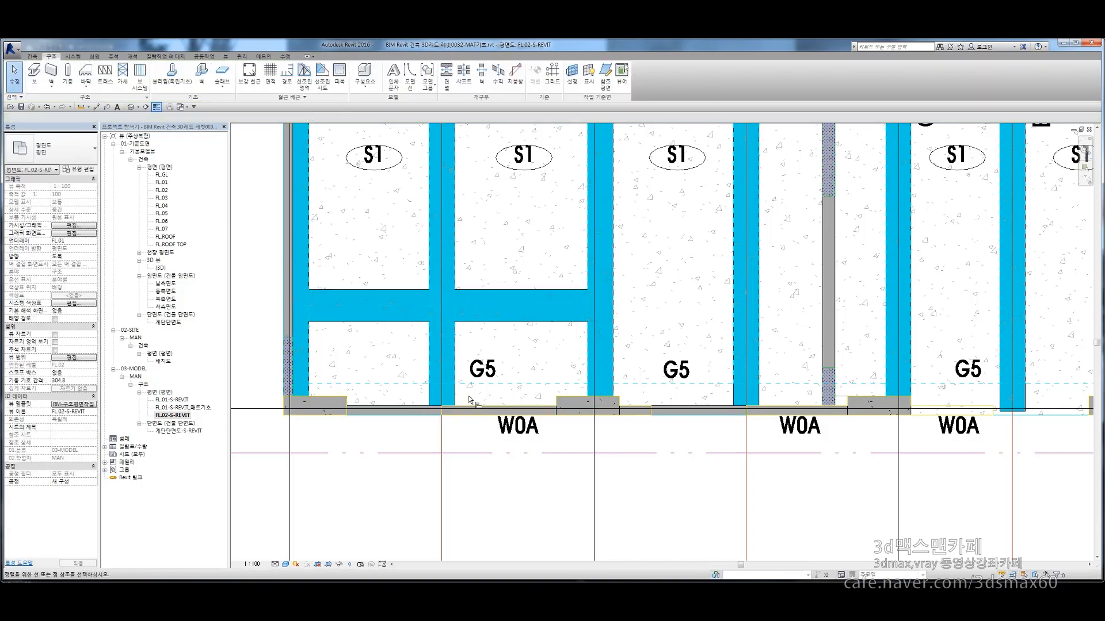
Align the upper edge of the 2G5 beam with the dashed G5 beam line along the exterior wall
key(a)
key(l)
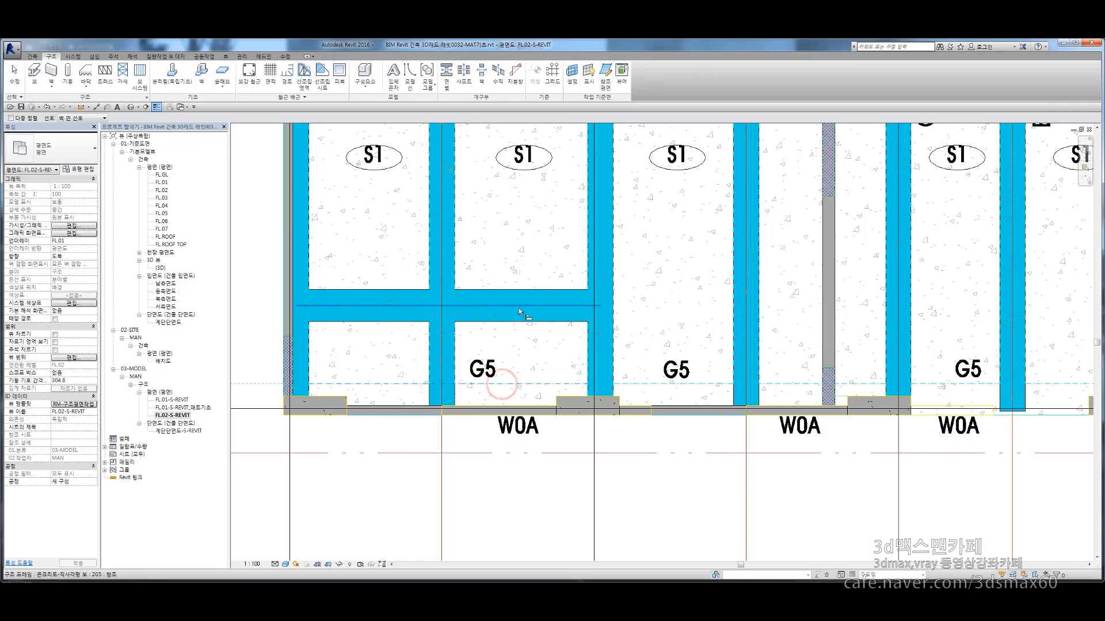
click(519, 291)
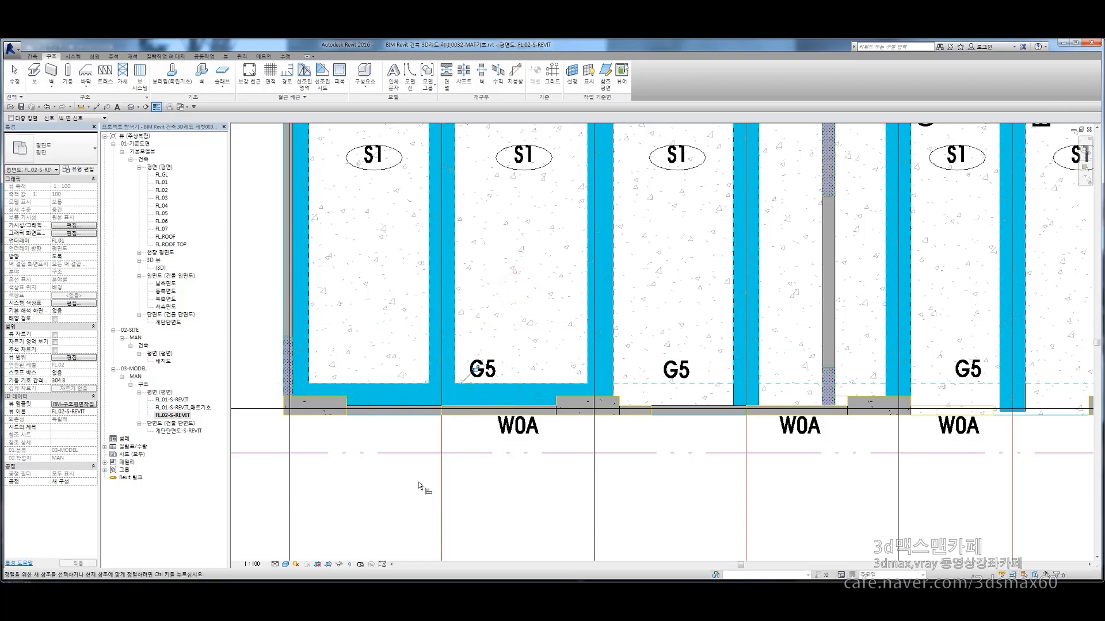
key(Escape)
key(Escape)
Select the 2G5 beam running between the G2 beam and the first G1 beam
middle_drag(536, 477, 268, 465)
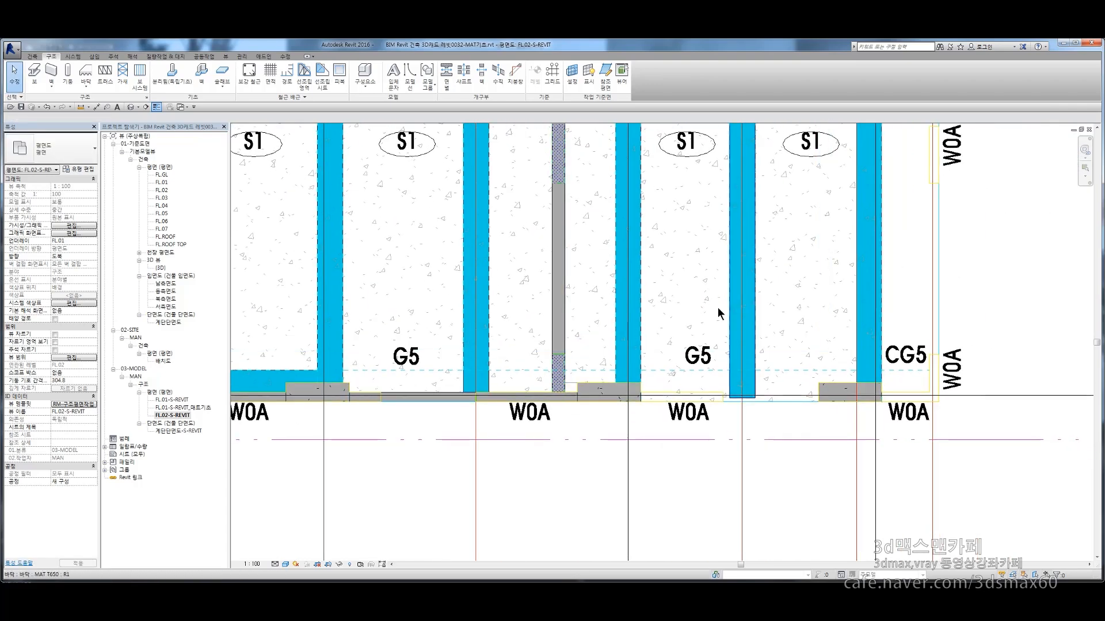
middle_drag(439, 434, 531, 422)
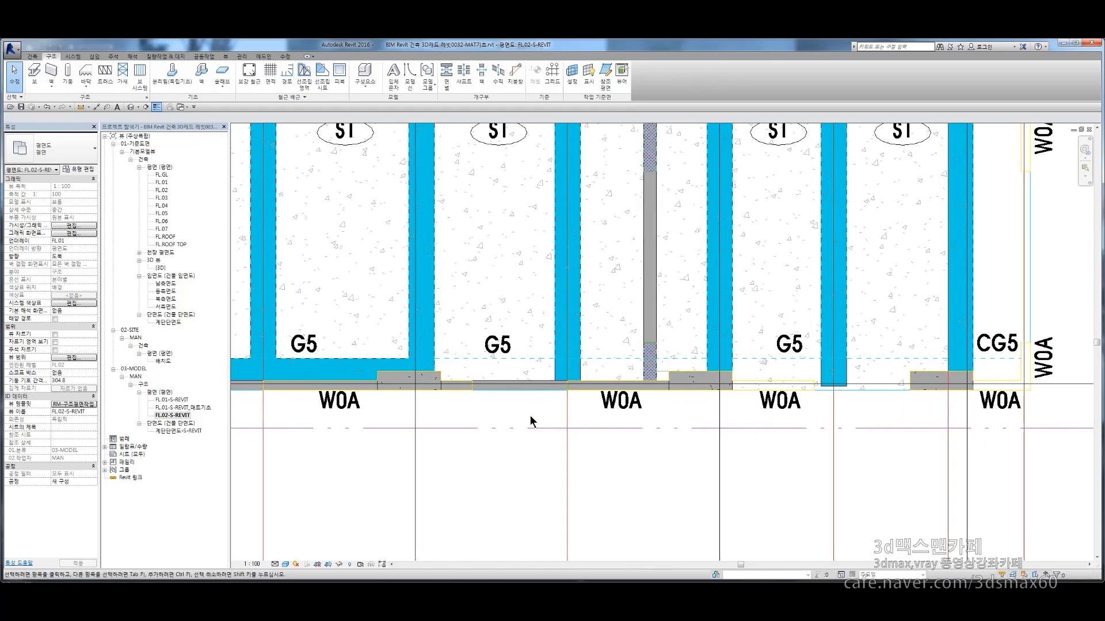
click(349, 373)
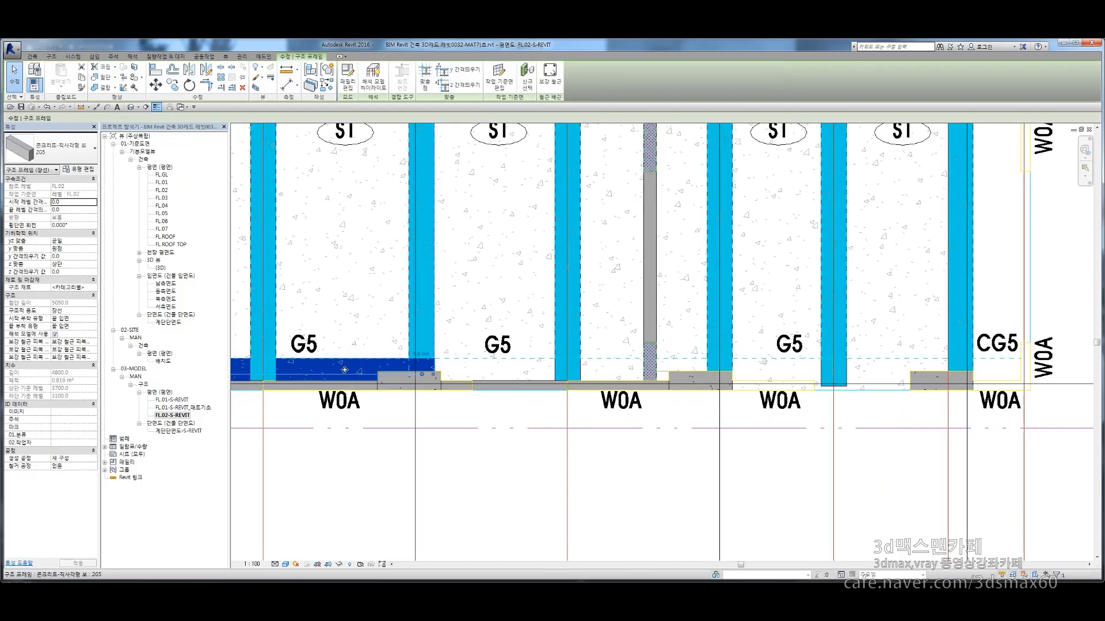
key(F9)
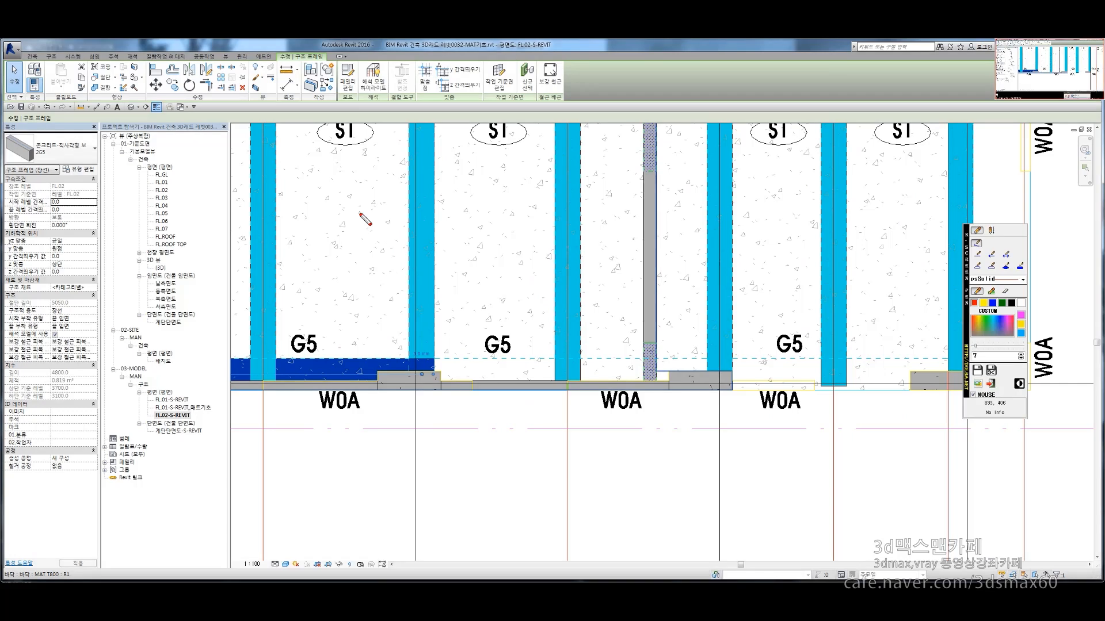
drag(359, 215, 465, 228)
drag(479, 223, 509, 277)
mouse_move(522, 237)
mouse_down()
mouse_move(687, 251)
mouse_move(561, 318)
mouse_up()
key(F9)
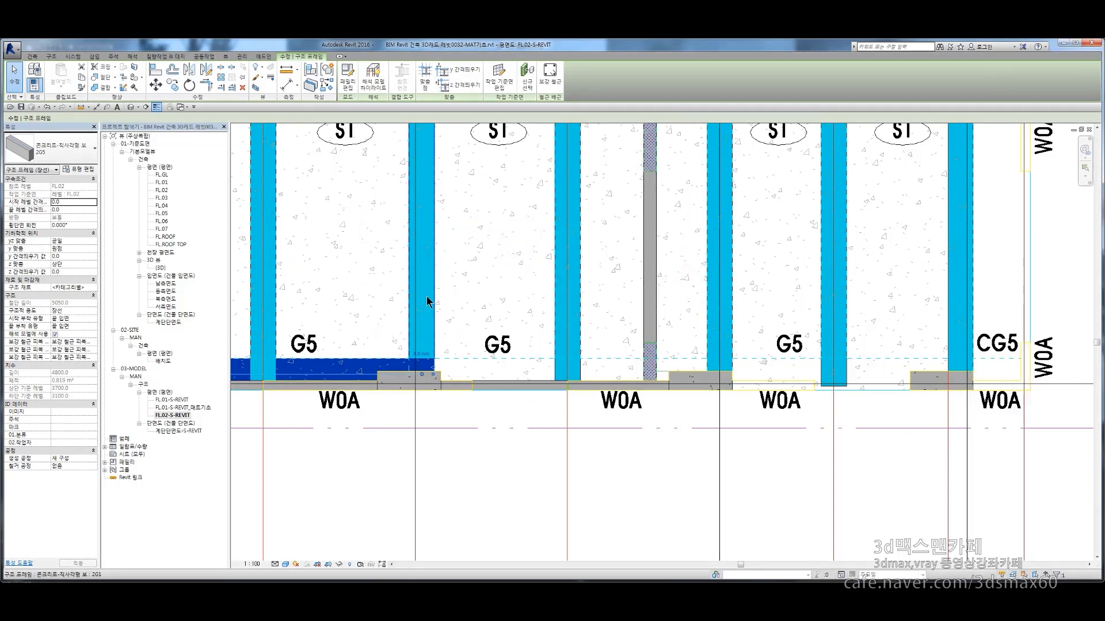
Mirror a copy of the 2G5 beam about the vertical grid line at the first G1 beam
click(187, 72)
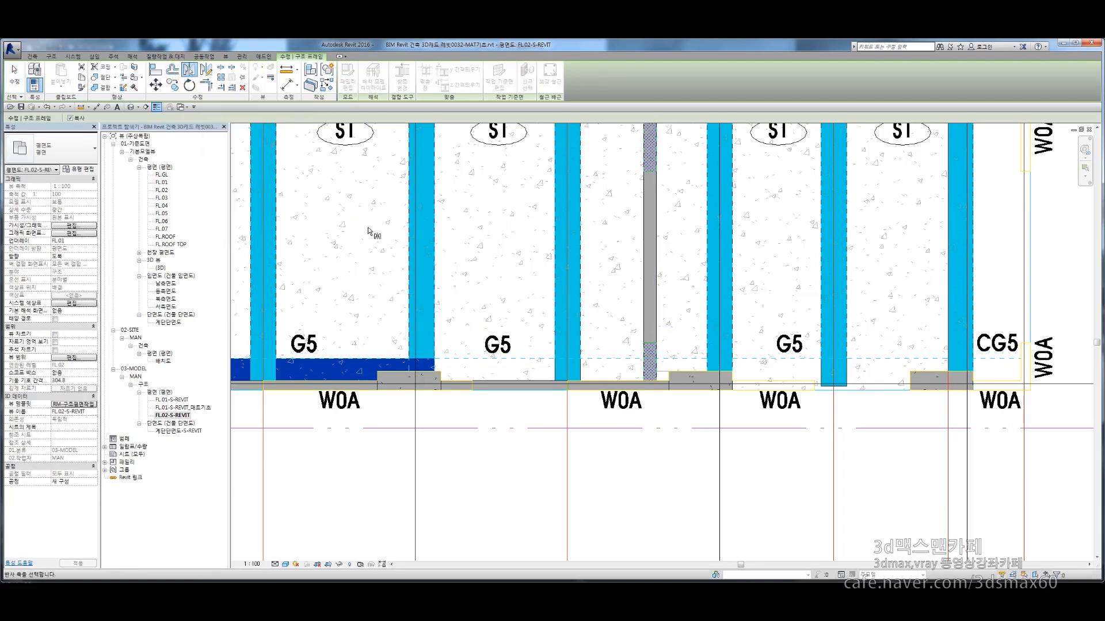
click(419, 236)
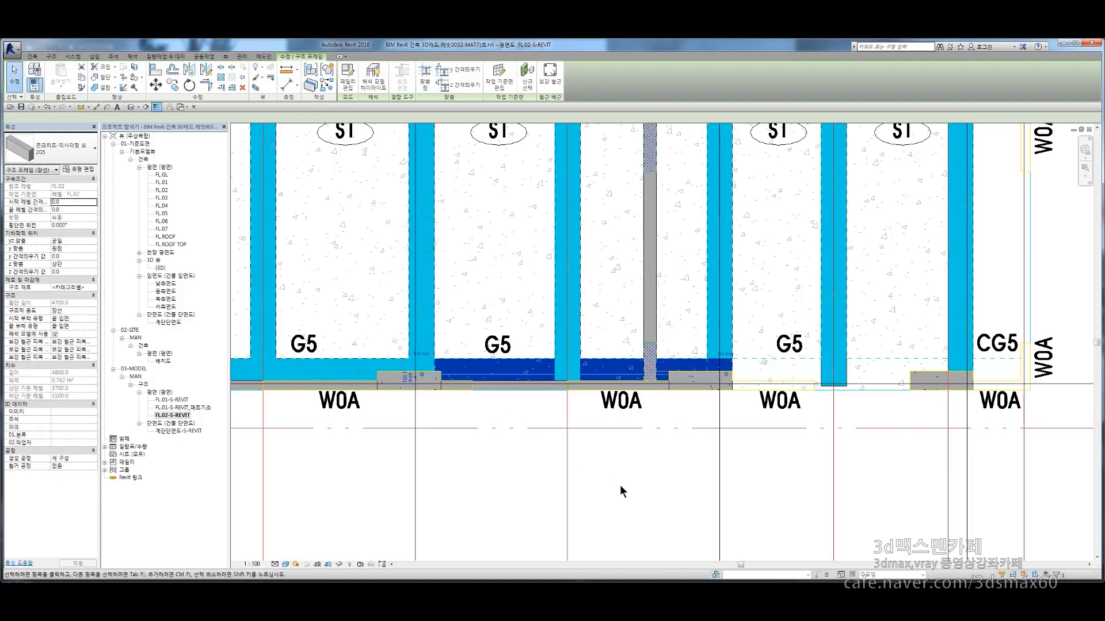
Pull the far end of the mirrored 2G5 beam back to the vertical grid line at the second G1 beam
middle_drag(693, 464, 484, 414)
scroll(483, 414, up, 3)
scroll(467, 390, up, 2)
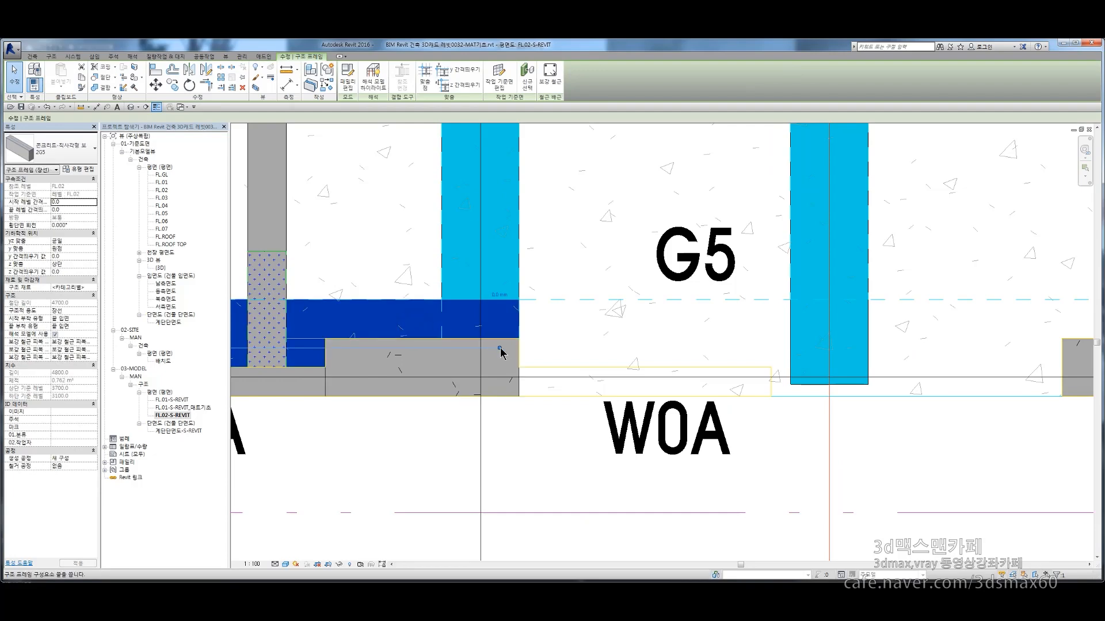
key(Escape)
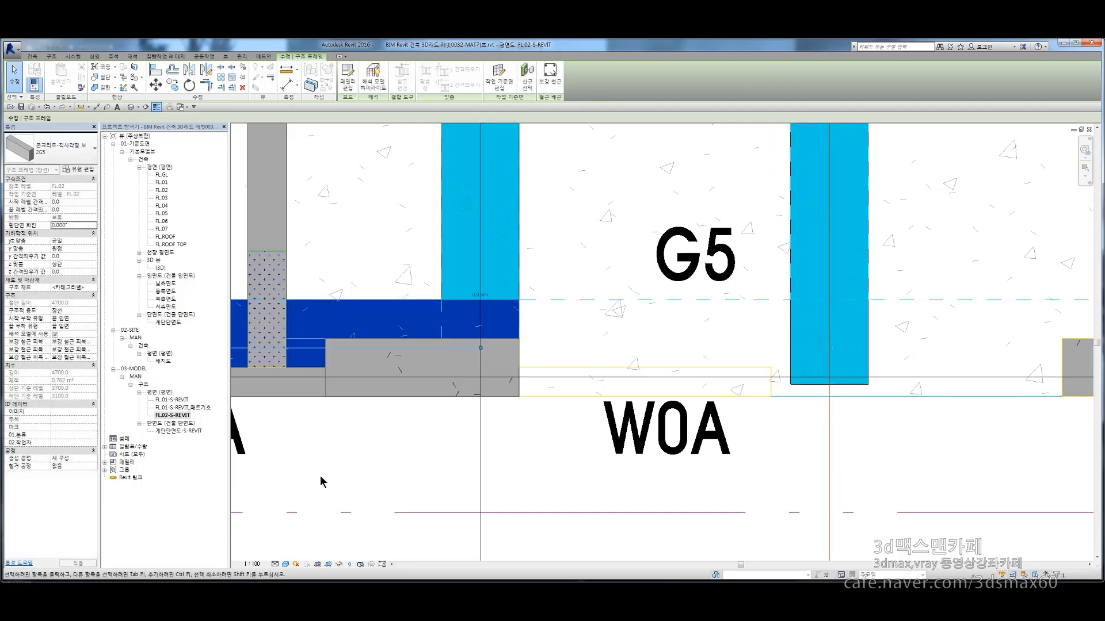
Mirror a copy of the 2G5 beam about the vertical grid line at the second G1 beam
scroll(367, 437, down, 2)
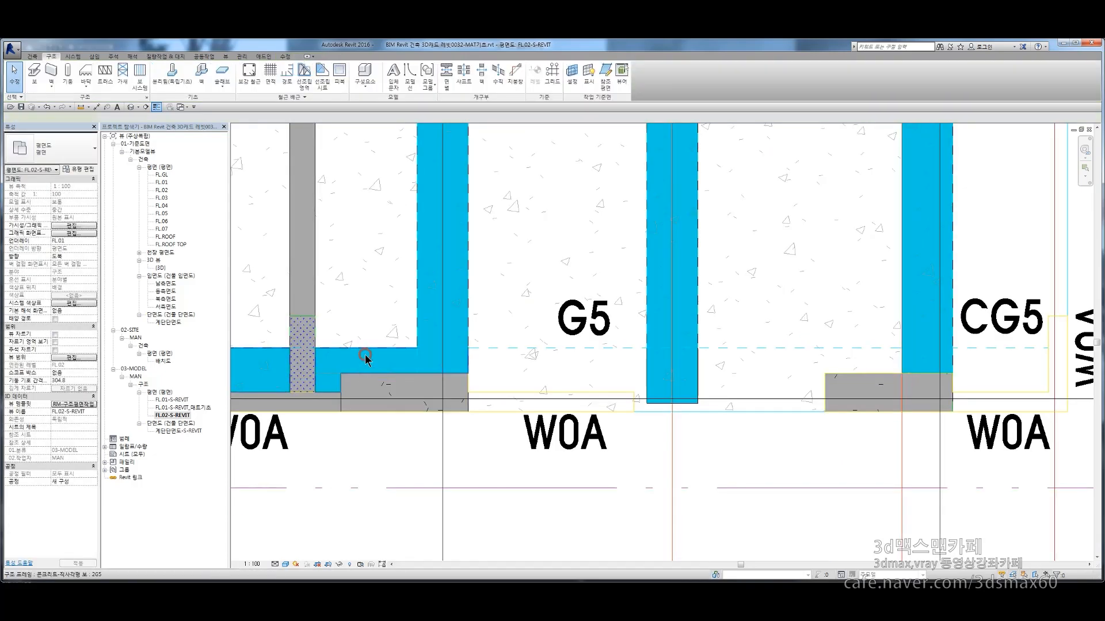
click(360, 372)
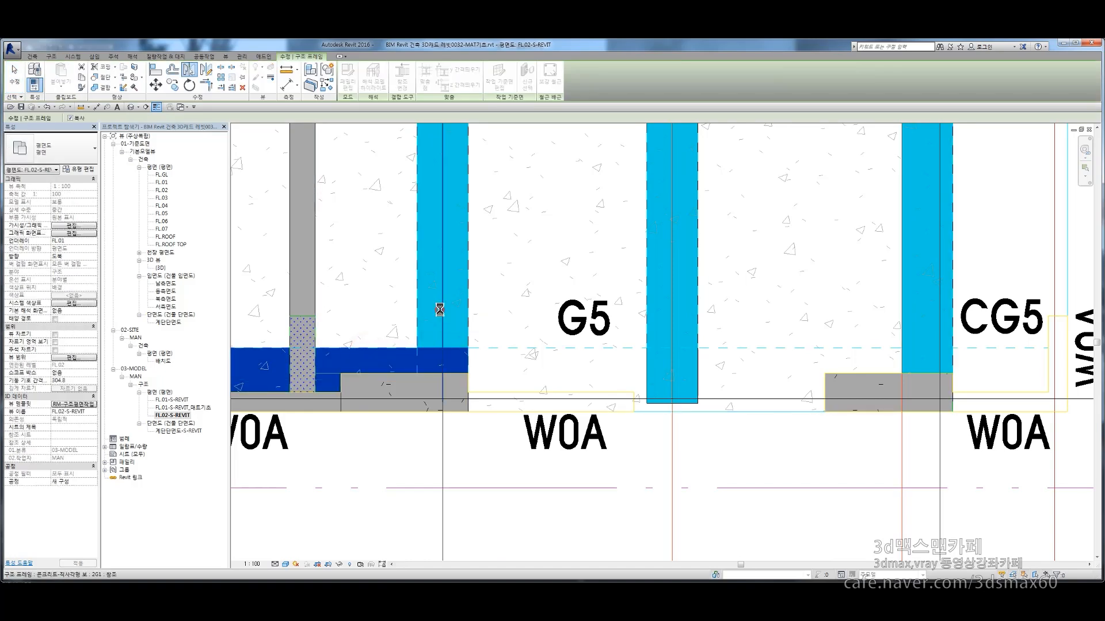
click(575, 399)
middle_drag(803, 426, 448, 446)
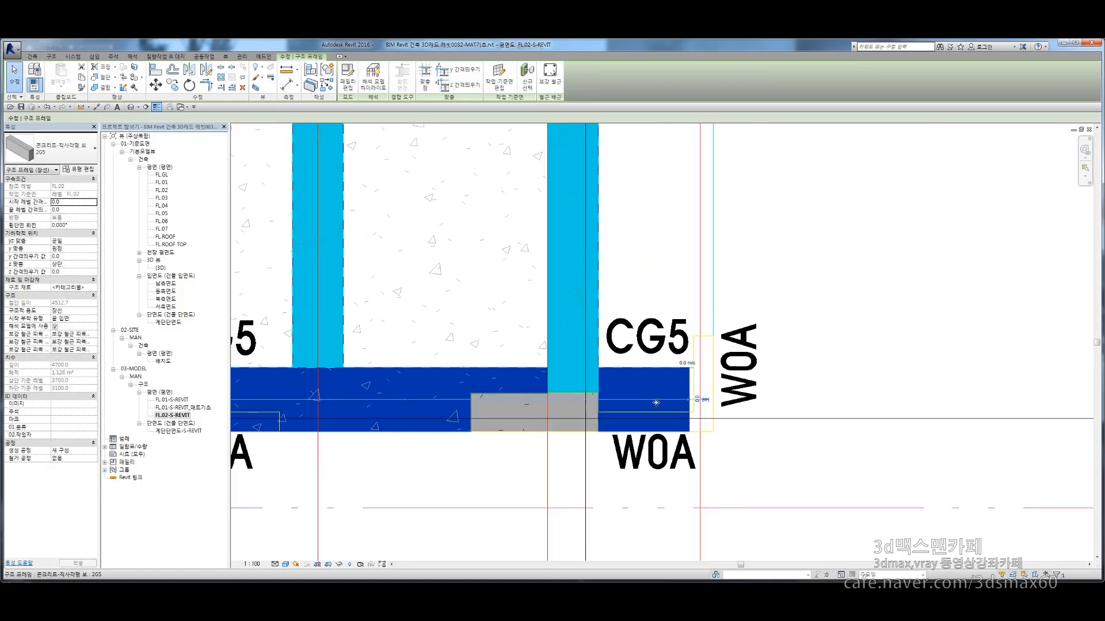
Pull the far end of the newly mirrored 2G5 beam back from the CG5 area to the G3 beam
key(Escape)
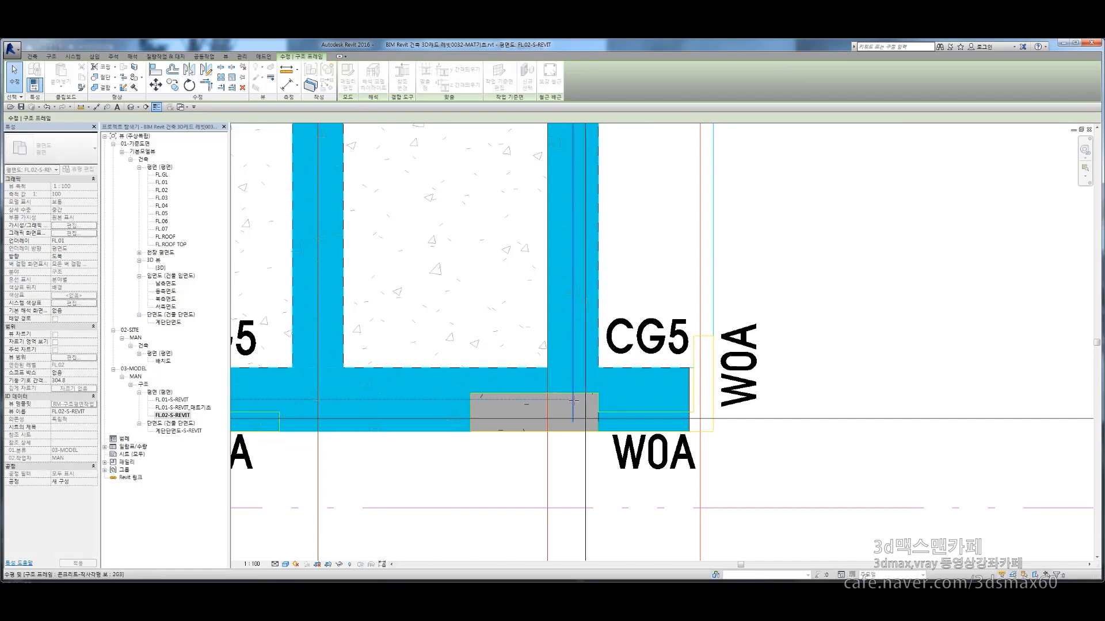
click(577, 400)
key(Delete)
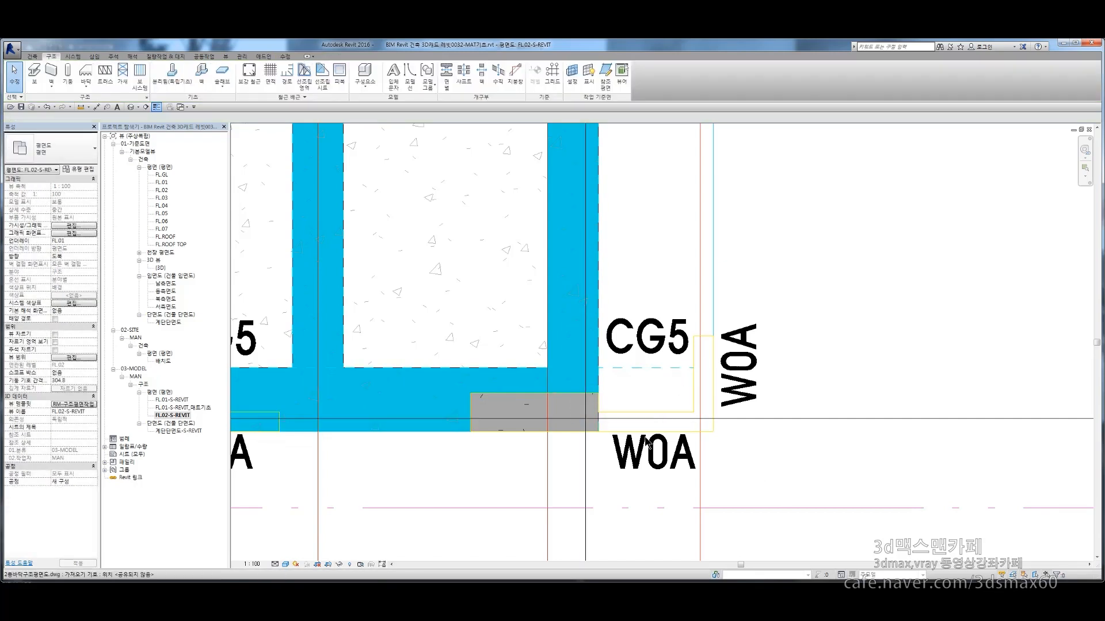
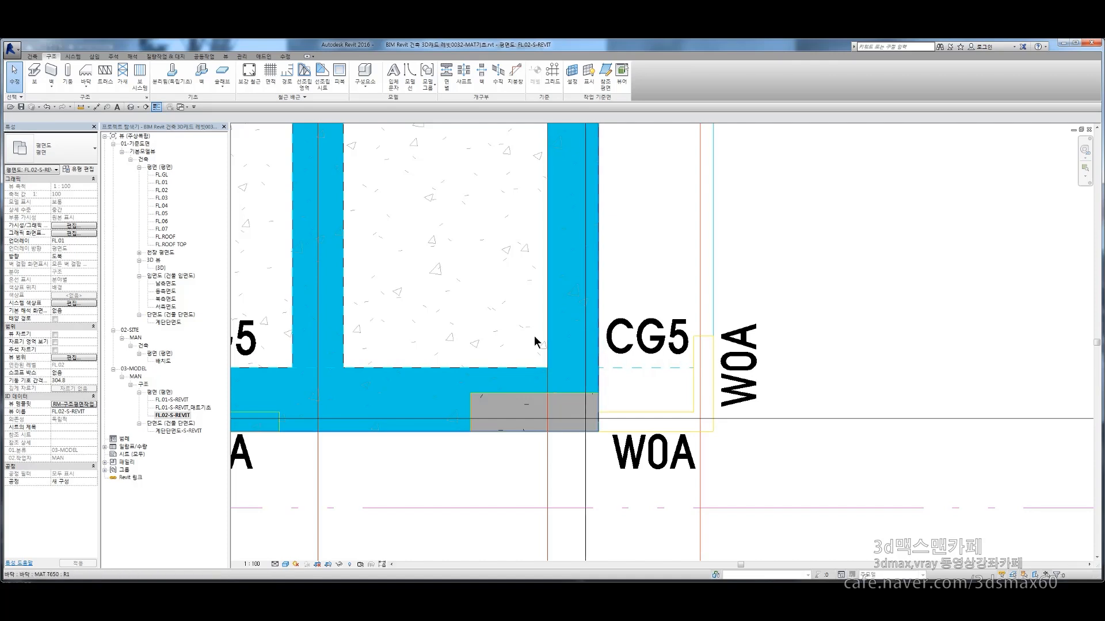
key(F12)
drag(259, 236, 295, 306)
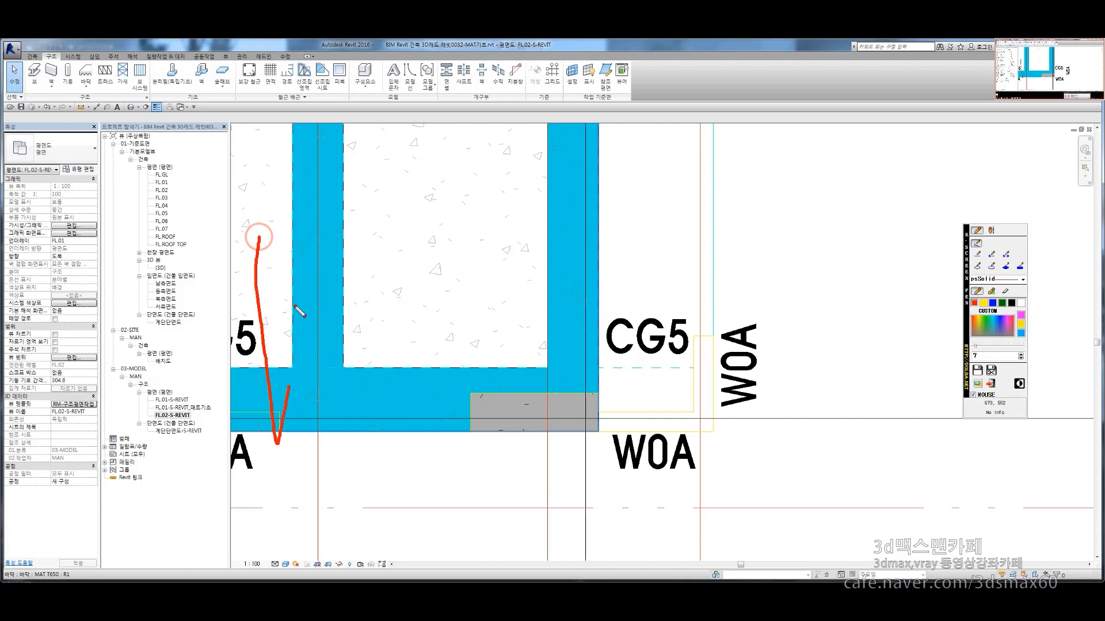
drag(253, 233, 328, 451)
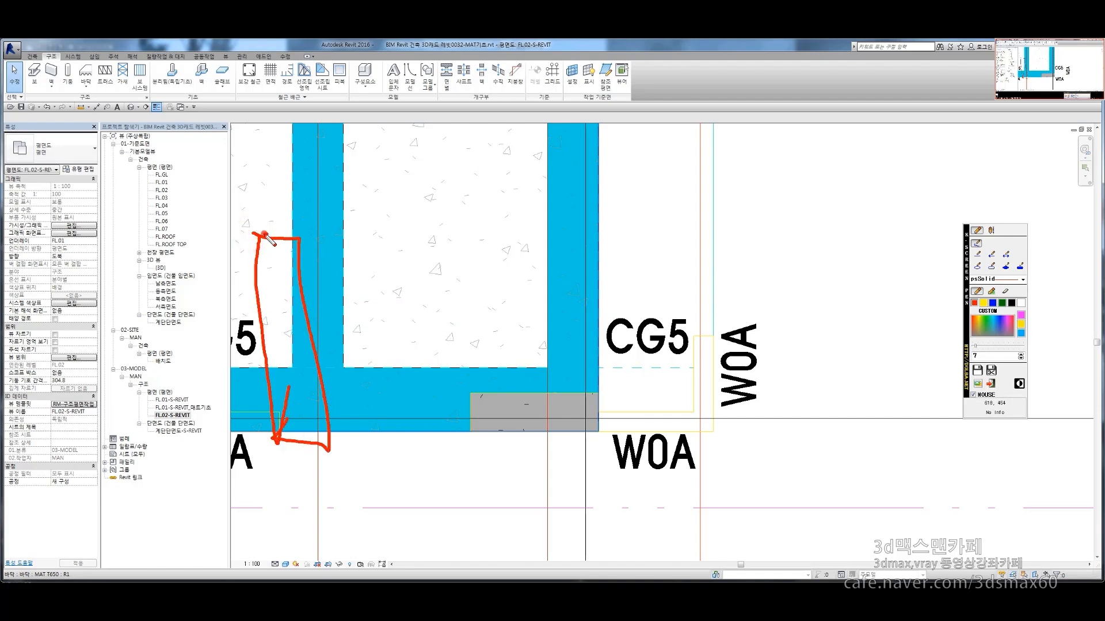
mouse_move(264, 235)
mouse_down()
mouse_move(529, 237)
mouse_move(340, 196)
mouse_up()
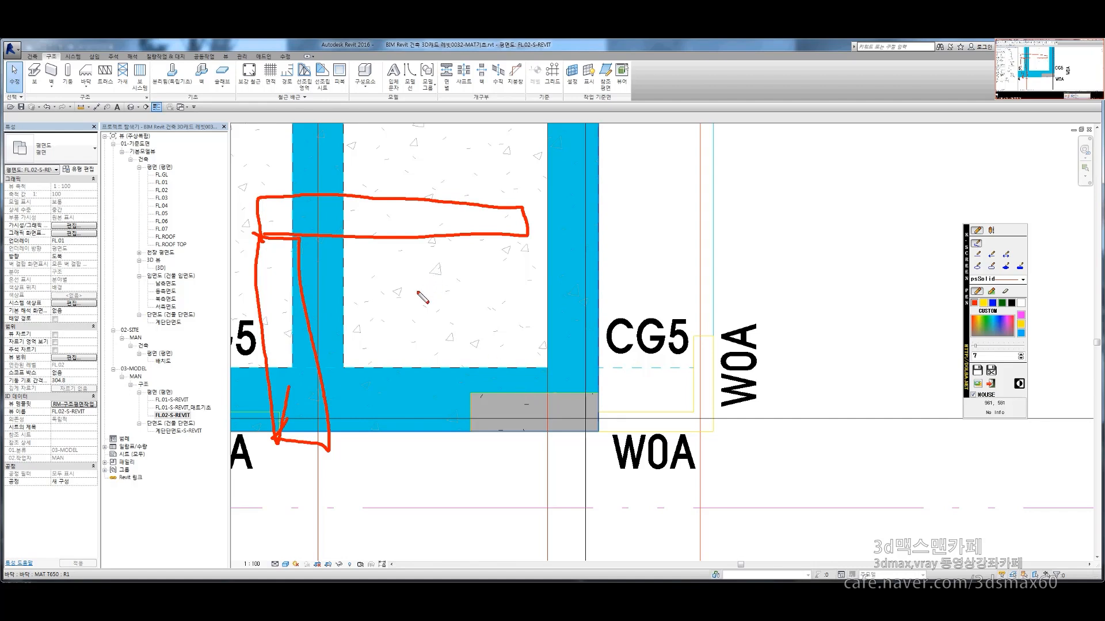
mouse_move(414, 295)
mouse_down()
mouse_move(330, 197)
mouse_move(476, 270)
mouse_move(357, 270)
mouse_move(440, 266)
mouse_up()
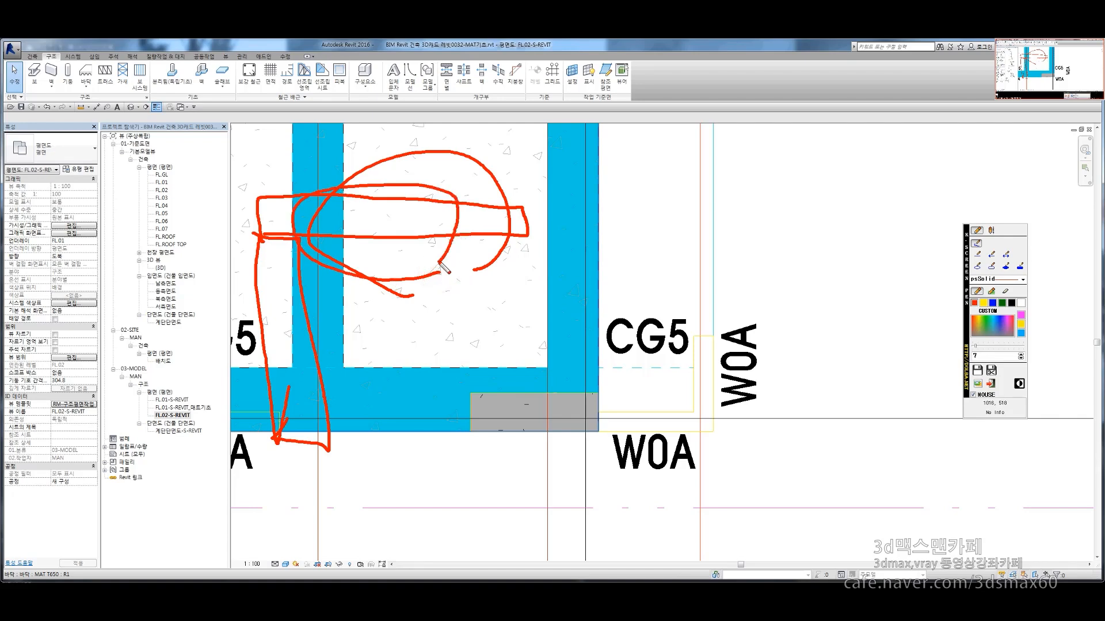
key(Escape)
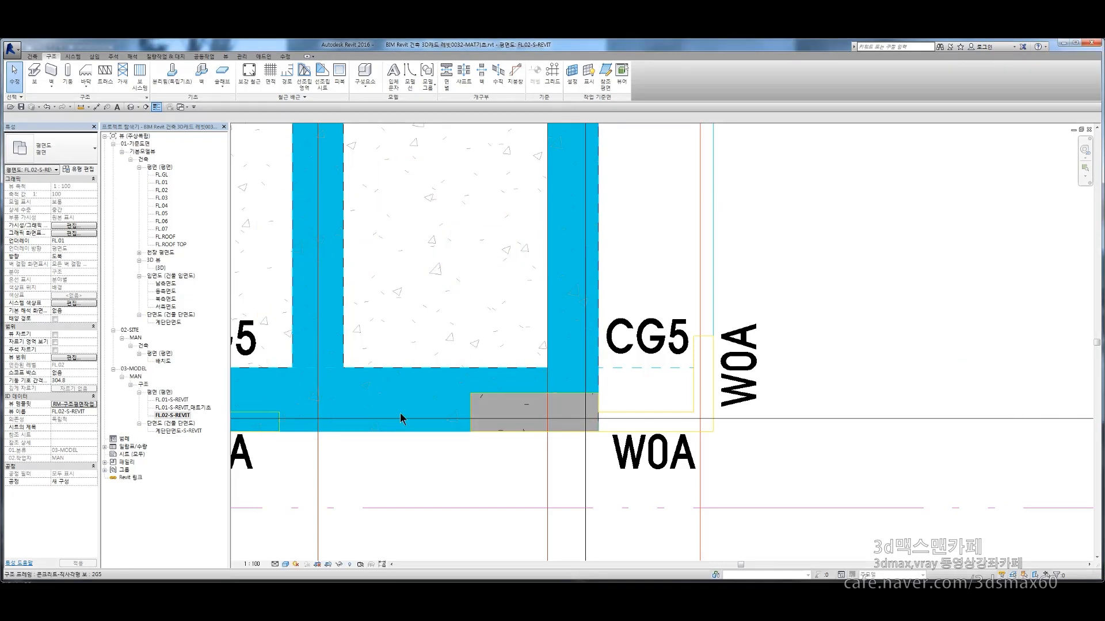
Switch to AutoCAD and check the section size of 2~6CG5 in the beam schedule
key(alt+Tab)
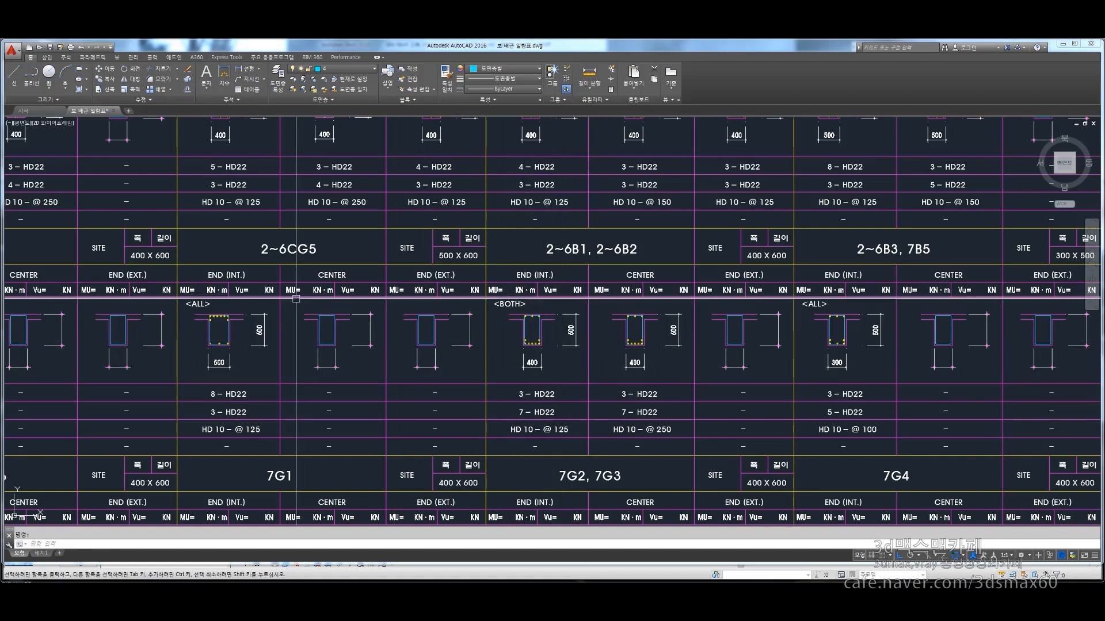
middle_drag(264, 265, 372, 220)
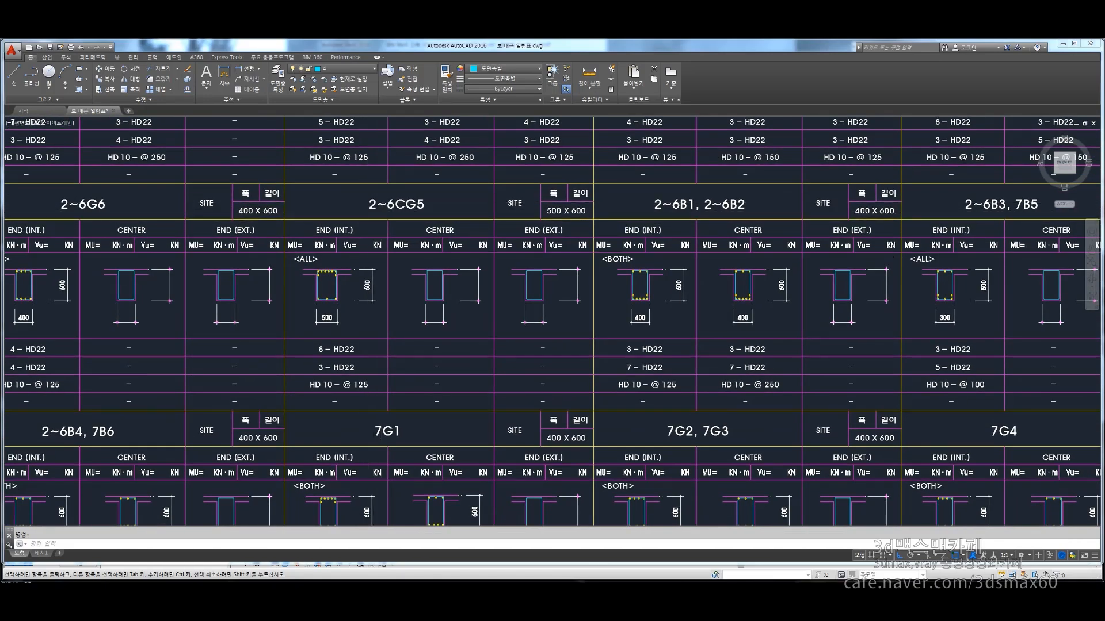
scroll(382, 196, up, 2)
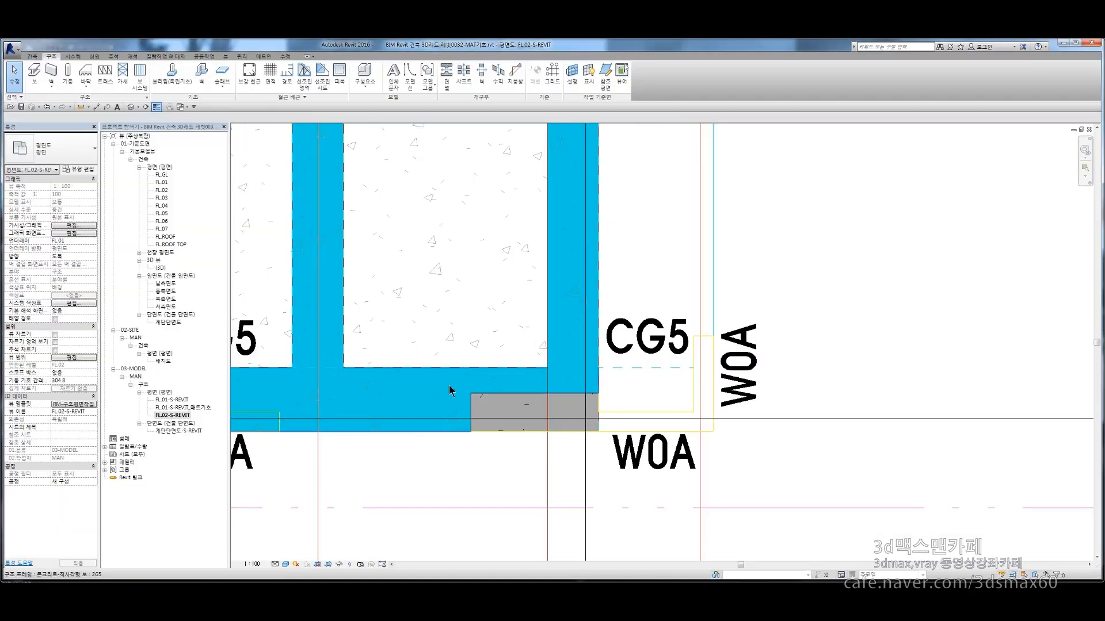
Back in Revit, start a similar beam from the 2G5 beam and duplicate its type as 2CG5
click(450, 388)
key(c)
key(s)
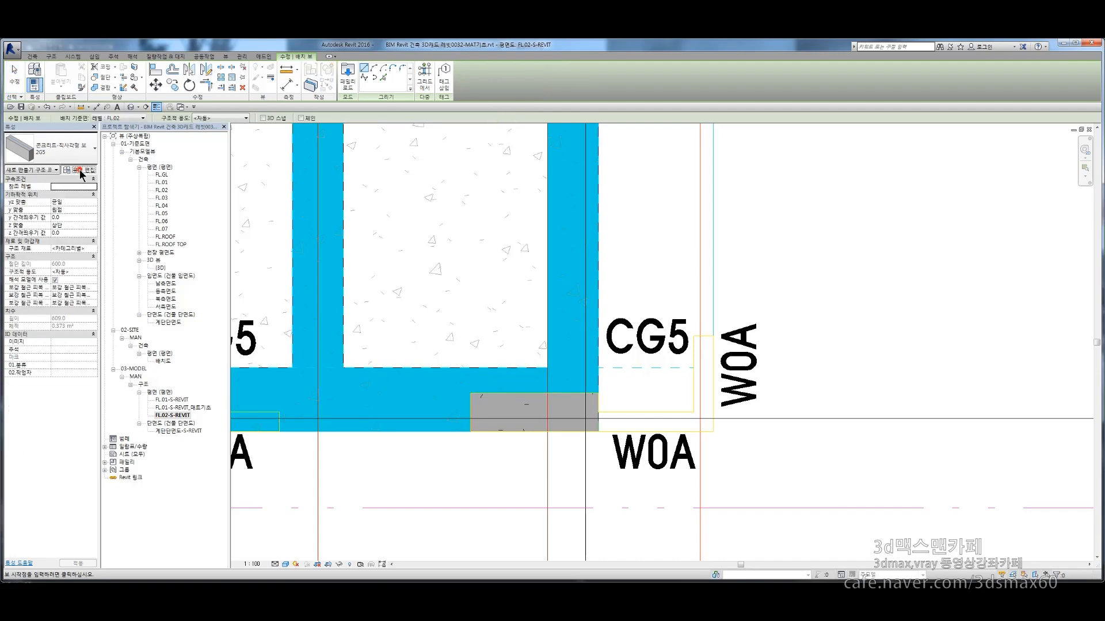
click(81, 171)
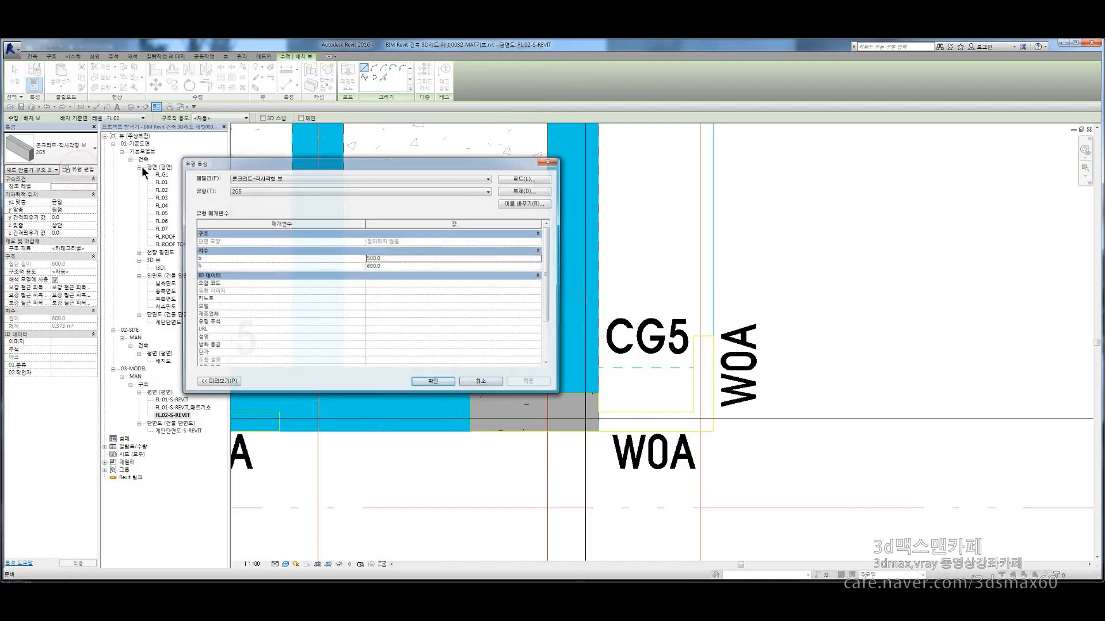
click(535, 192)
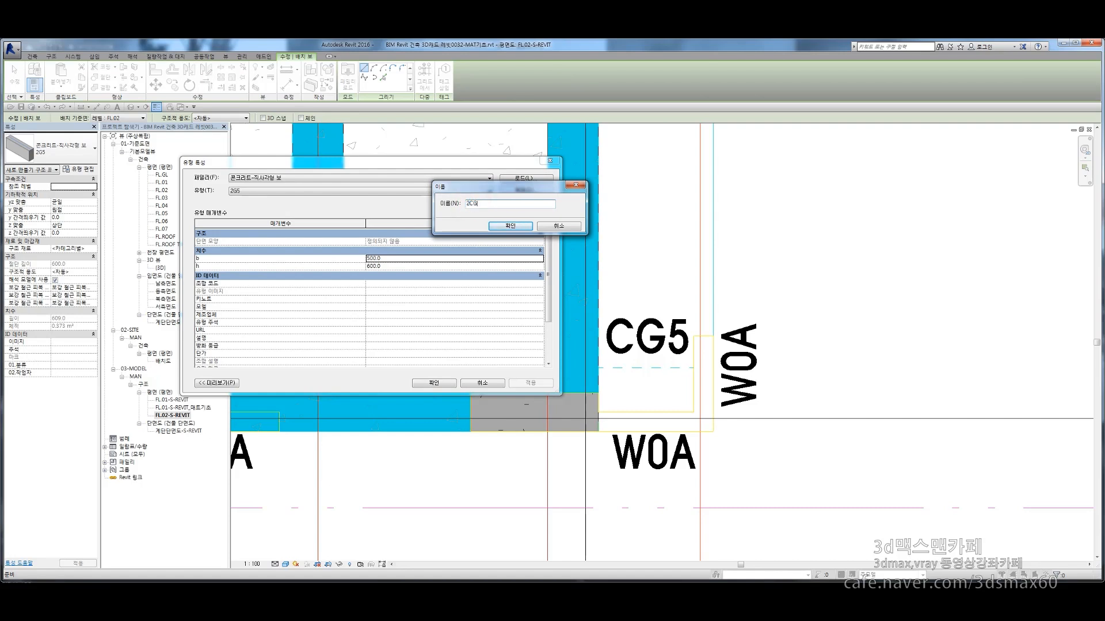
click(509, 227)
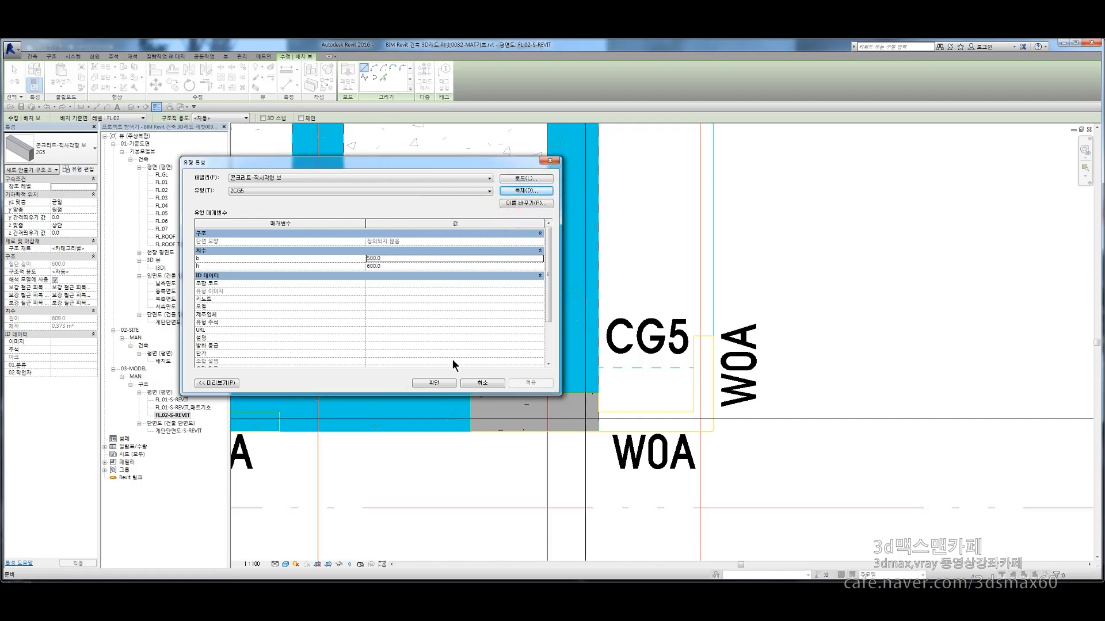
click(436, 378)
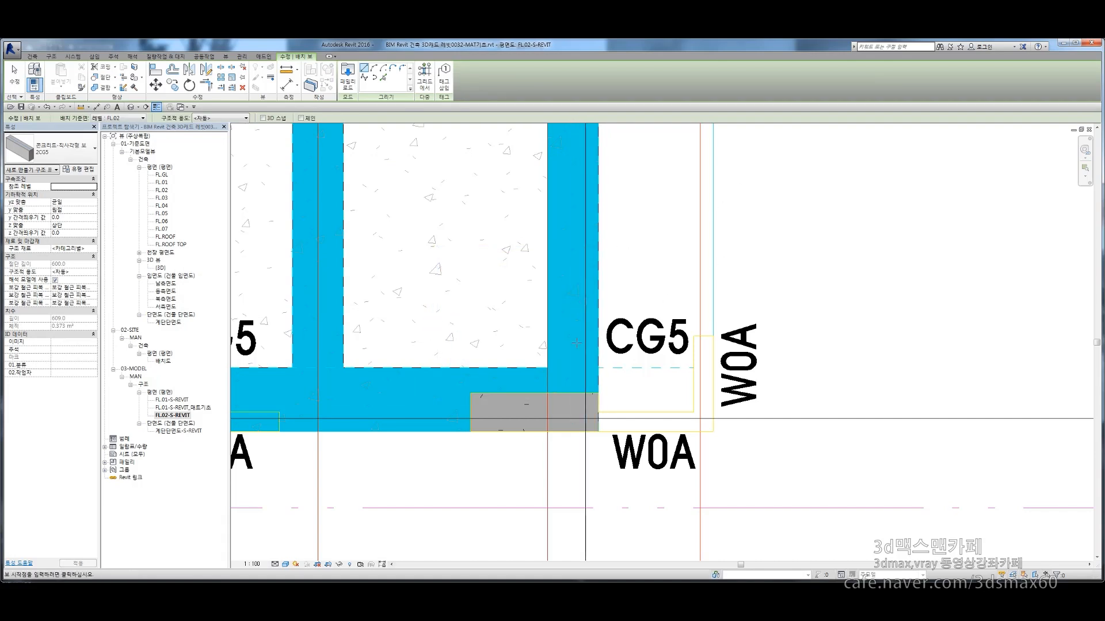
Draw a horizontal 2CG5 beam about 1720 mm long outward from the G3 beam, above the CG5 label
click(570, 241)
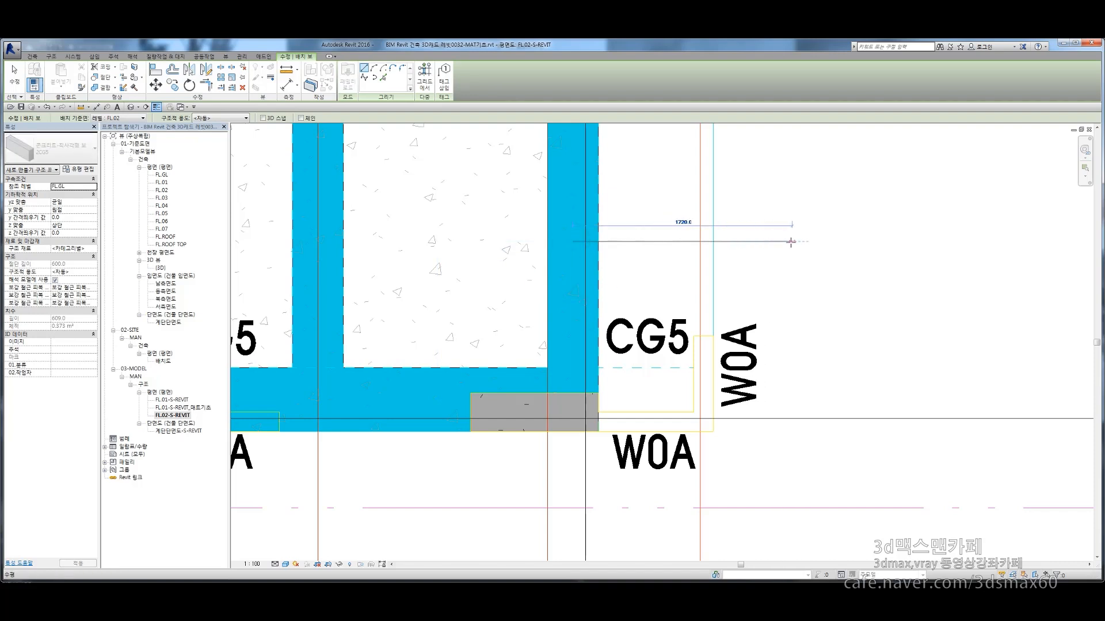
click(791, 241)
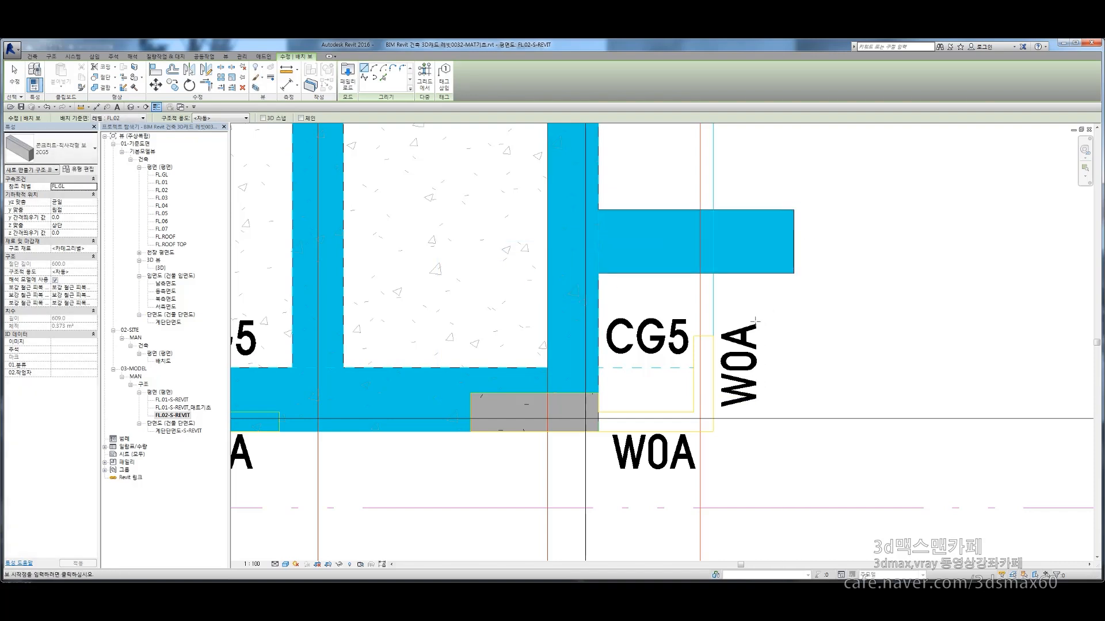
key(Escape)
key(Escape)
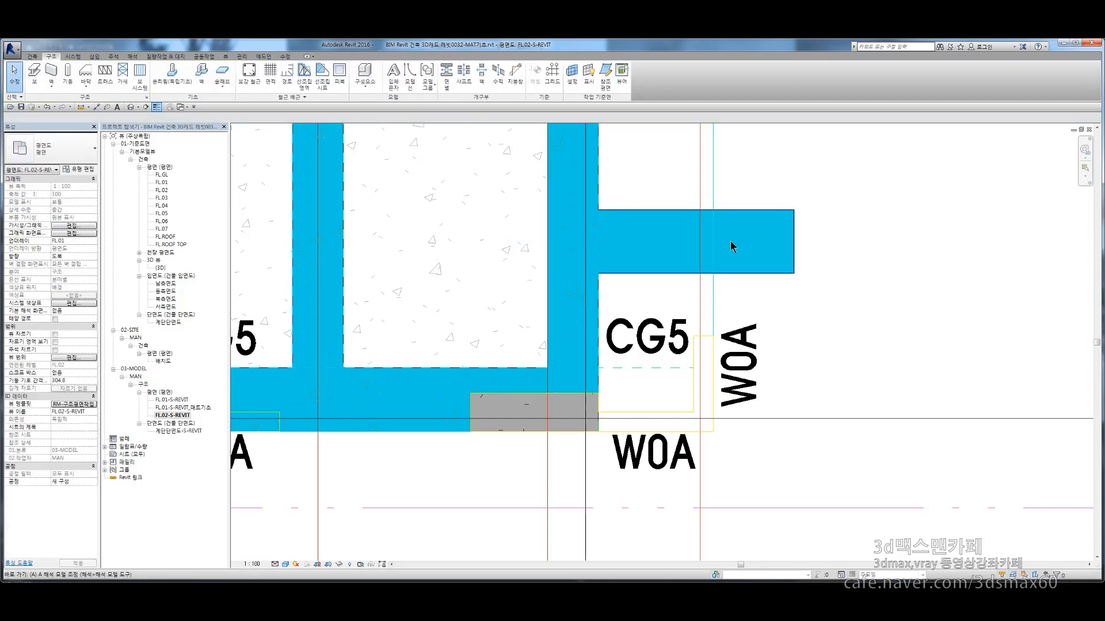
Align the free end of the 2CG5 beam with the outermost vertical line beyond the G3 beam
key(a)
key(l)
click(714, 291)
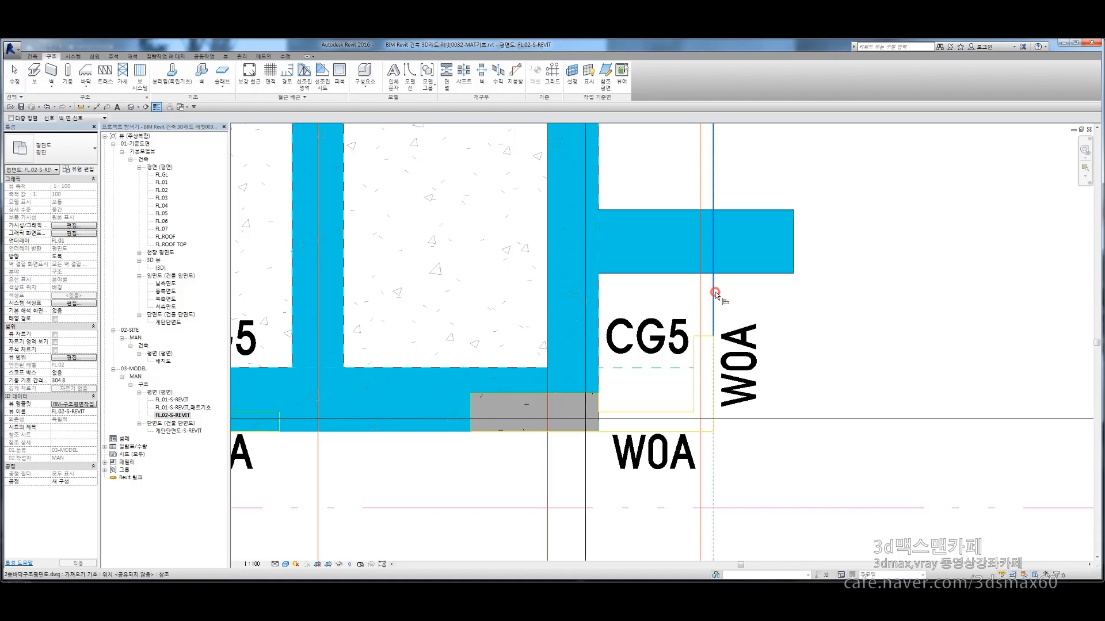
click(792, 248)
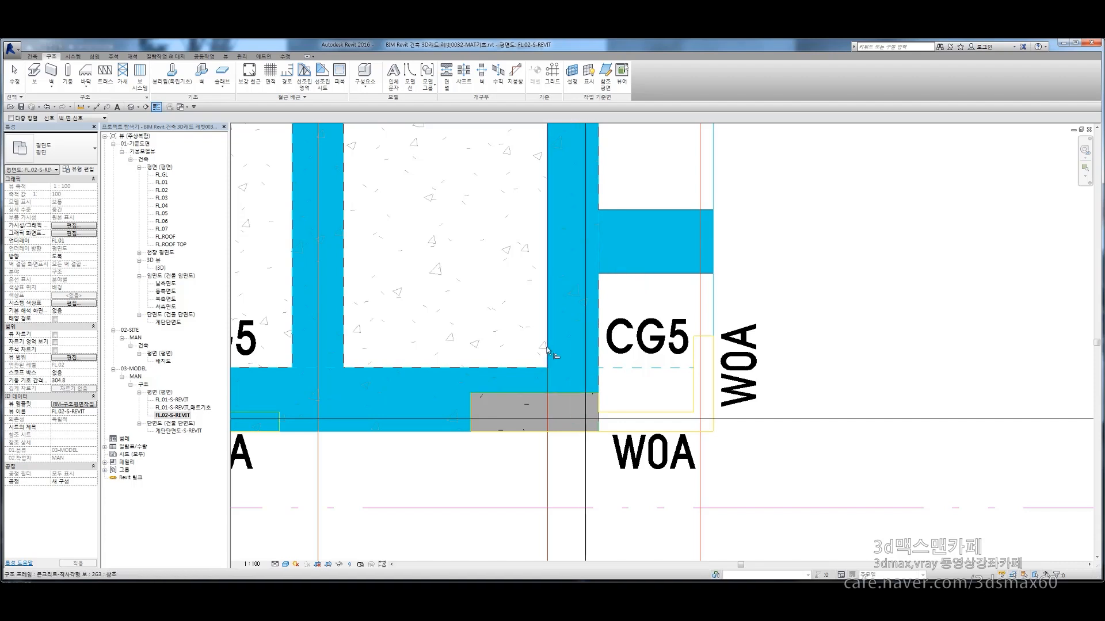
Align the upper edge of the 2CG5 beam with the dashed CG5 beam line
click(601, 367)
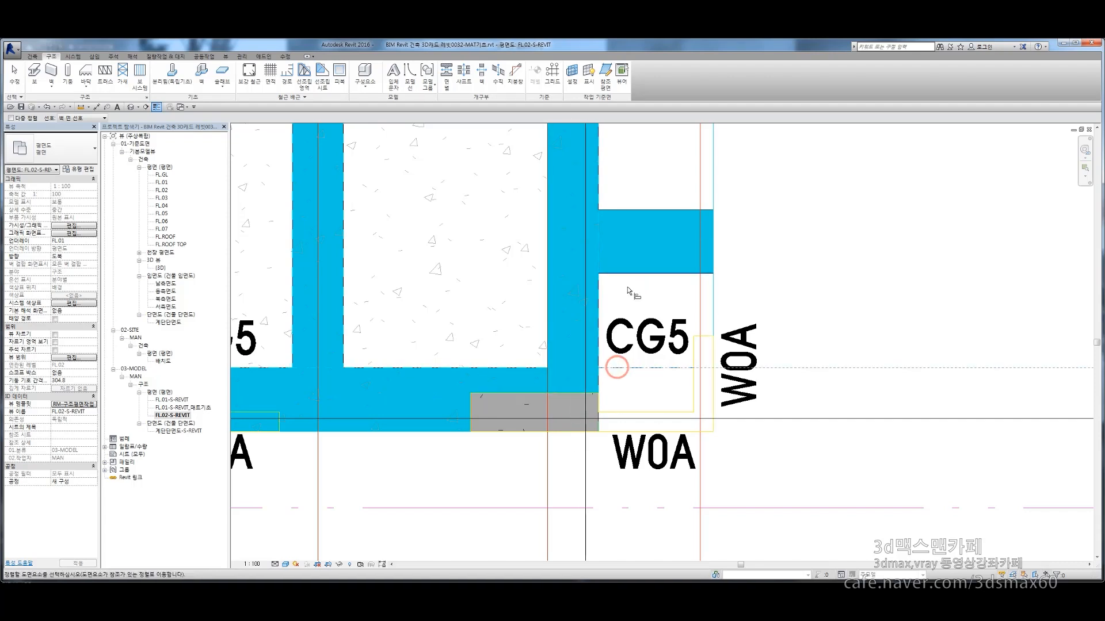
click(633, 210)
scroll(690, 345, down, 4)
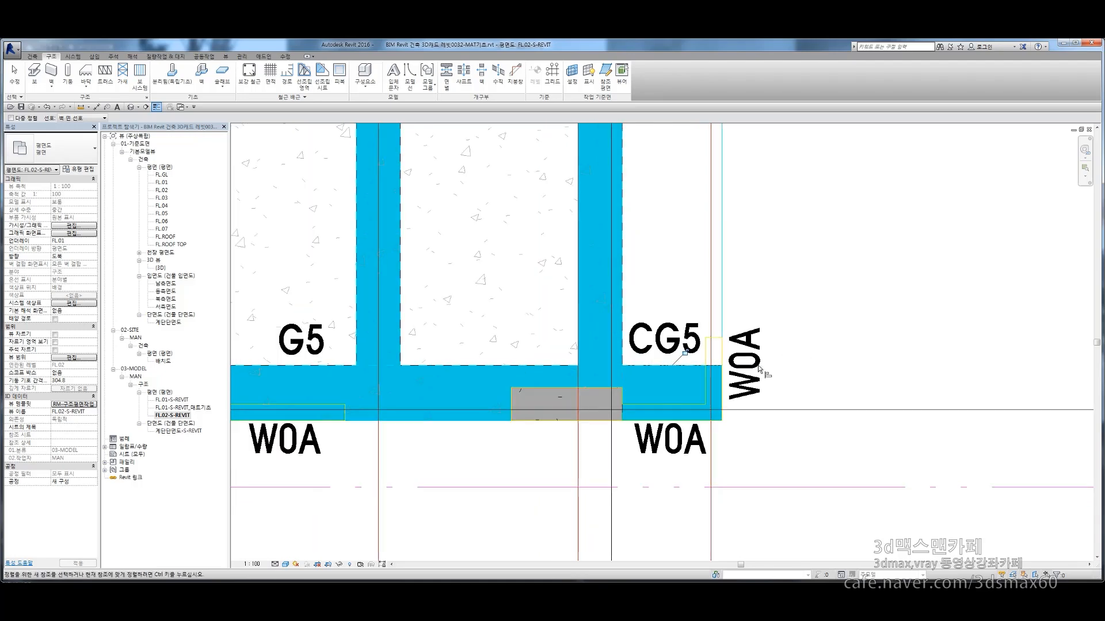
key(Escape)
key(Escape)
Locate the WG1 beam on the plan, switch to AutoCAD and check the WG1 section size in the beam schedule
scroll(697, 396, down, 3)
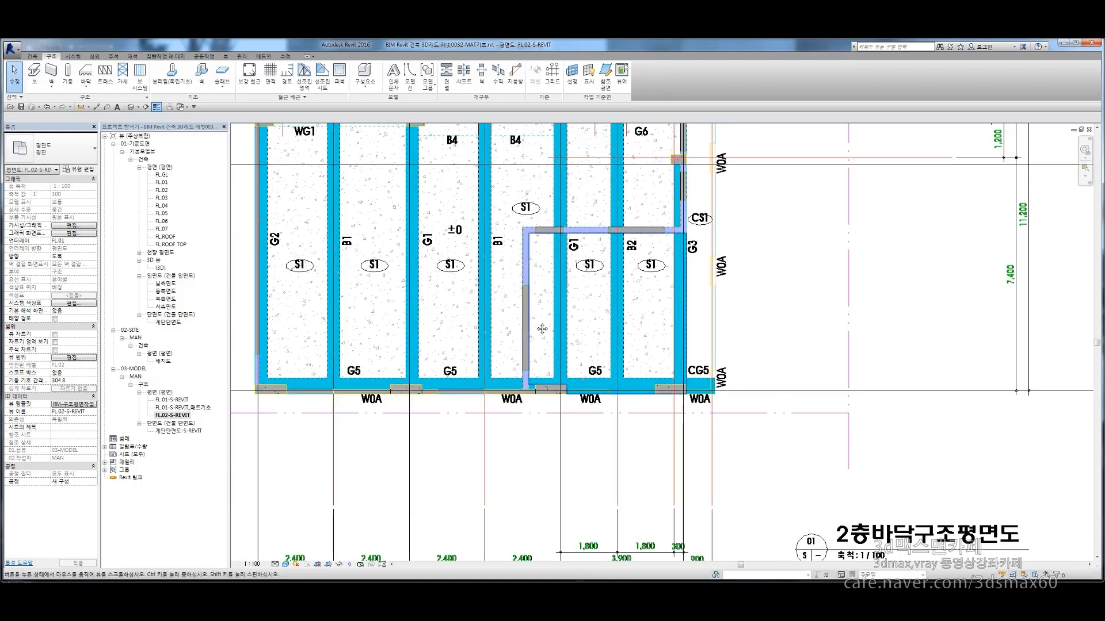
middle_drag(355, 162, 465, 361)
scroll(454, 291, up, 5)
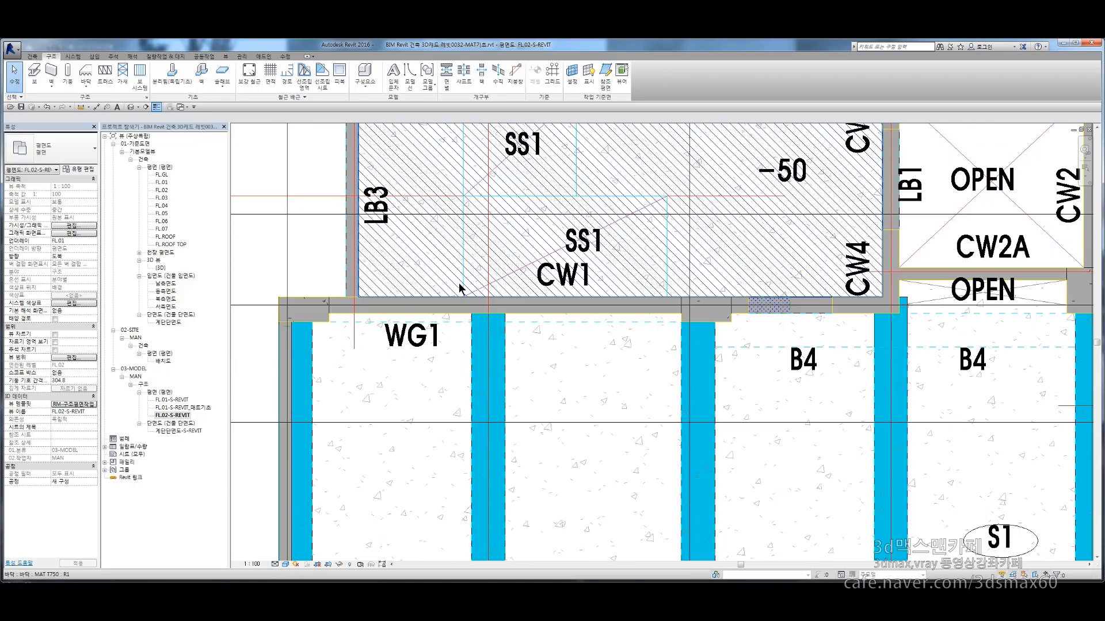
middle_drag(459, 291, 451, 345)
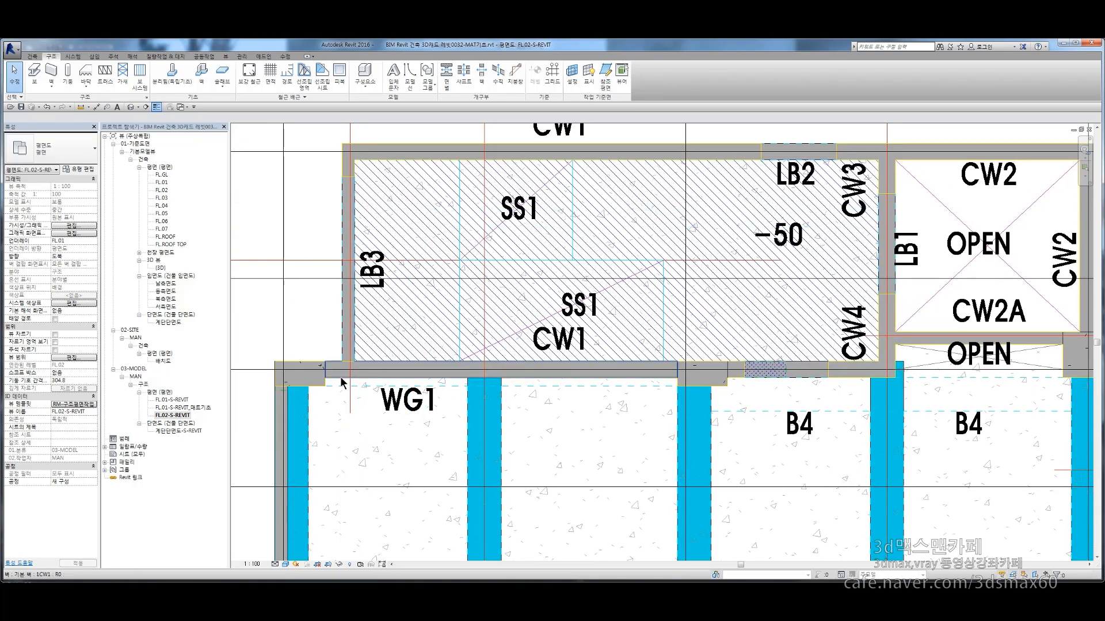
scroll(344, 381, down, 2)
scroll(344, 381, up, 3)
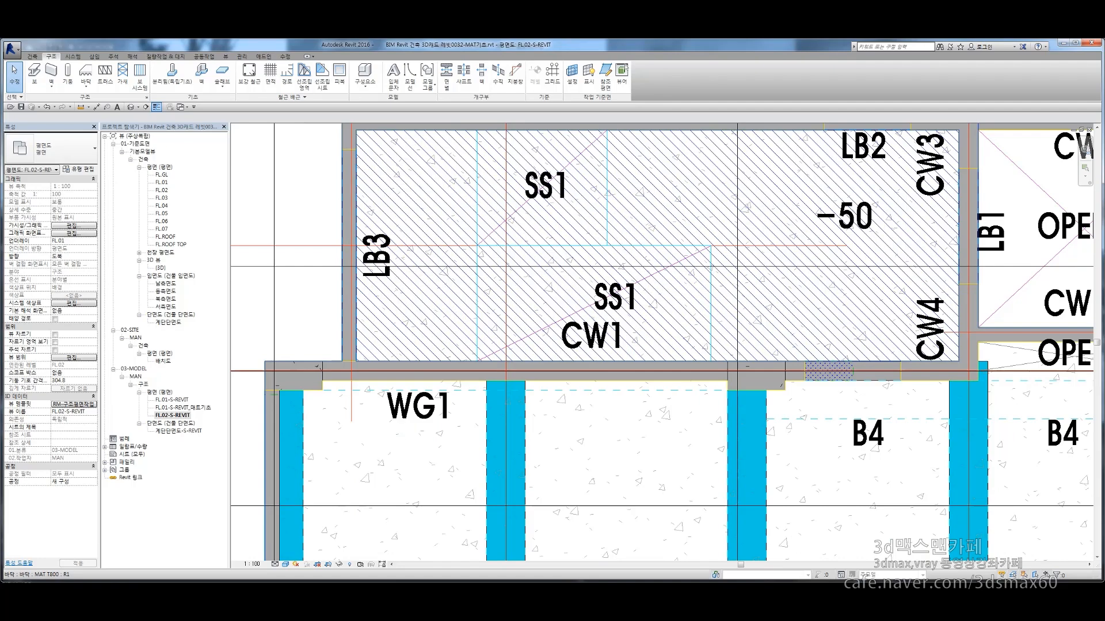
key(alt+Tab)
middle_drag(276, 144, 282, 181)
middle_drag(202, 132, 312, 248)
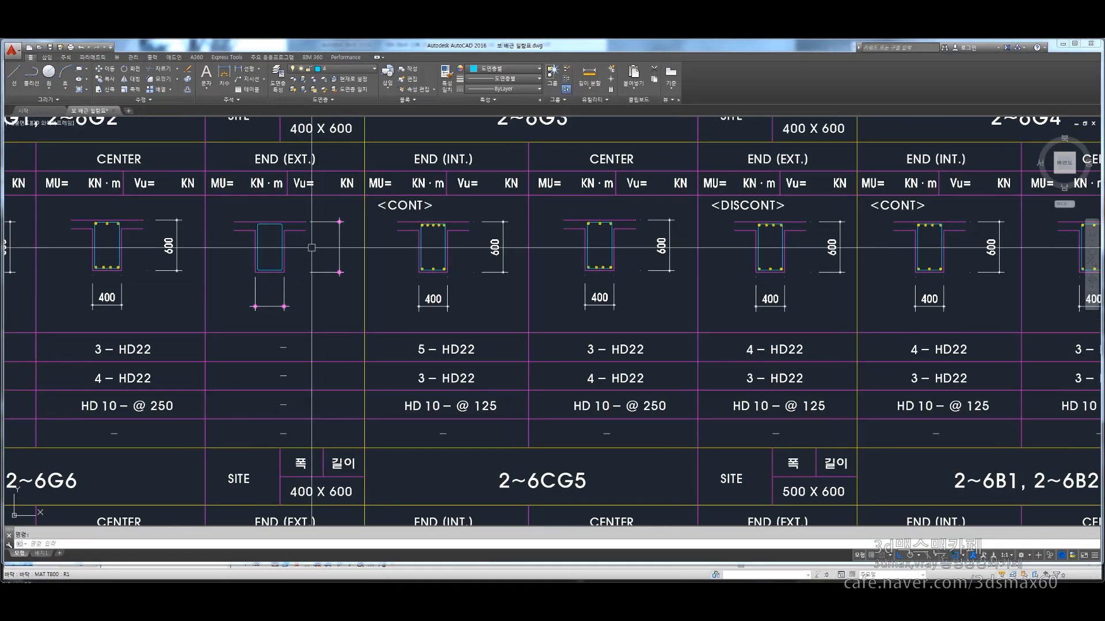
scroll(312, 248, down, 8)
scroll(345, 253, up, 9)
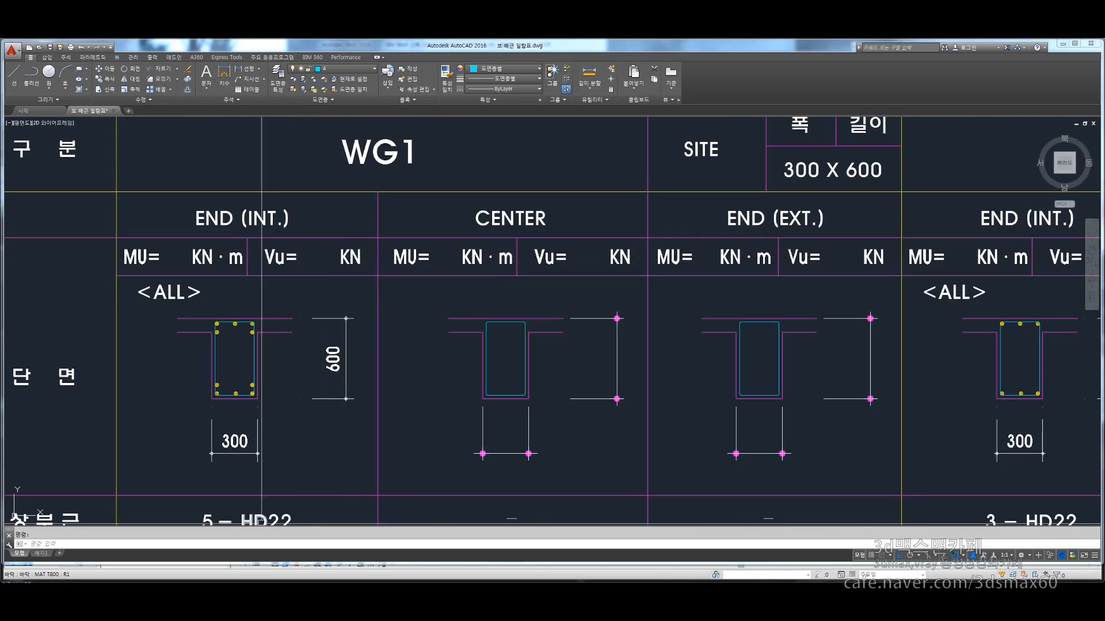
Switch back to Revit and duplicate the 2CG5 concrete beam type as 2WG1 with width b set to 300
key(alt+Tab)
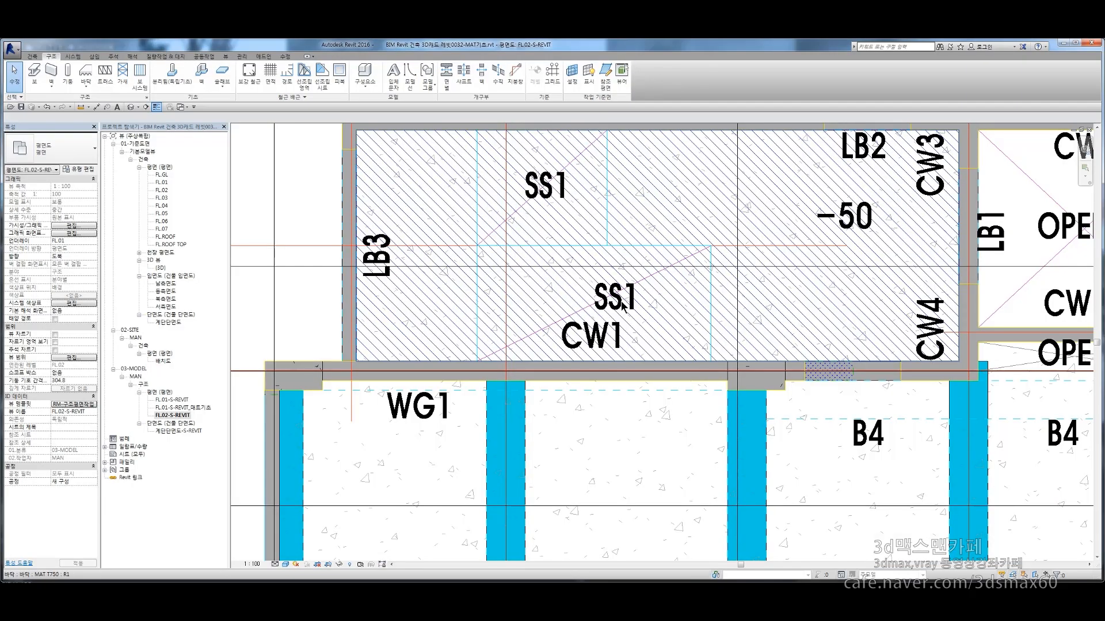
click(36, 73)
click(73, 167)
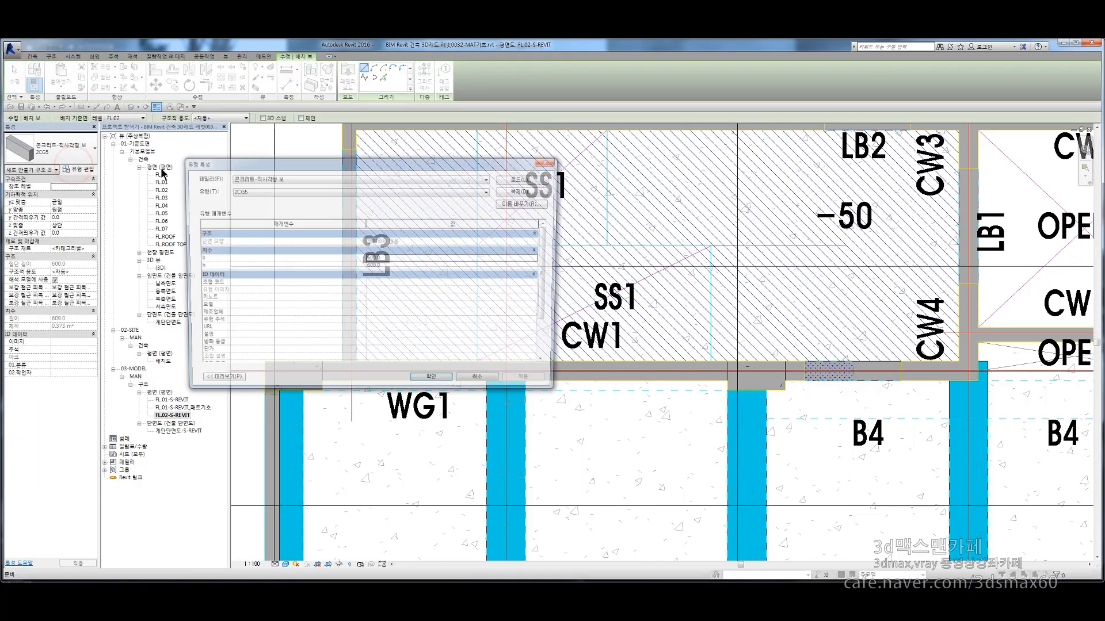
click(546, 193)
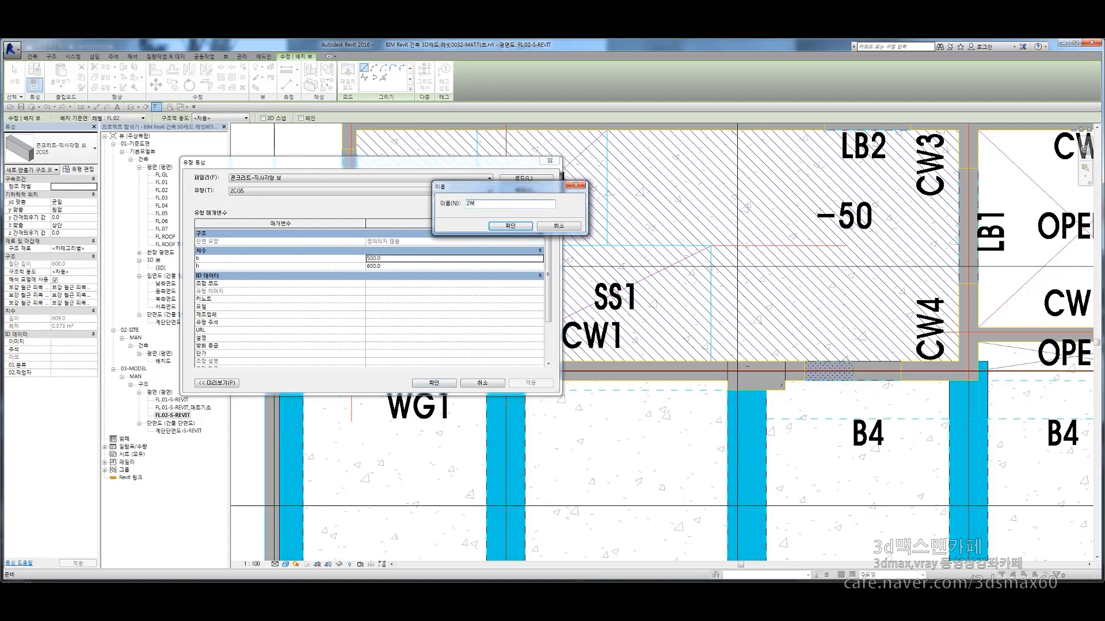
click(506, 227)
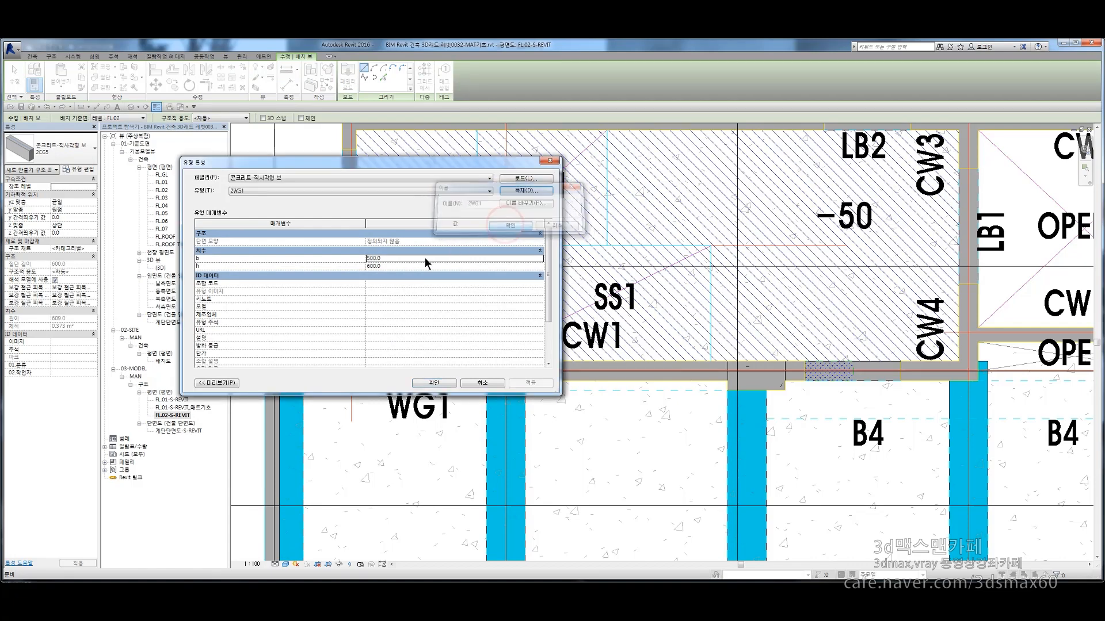
click(414, 258)
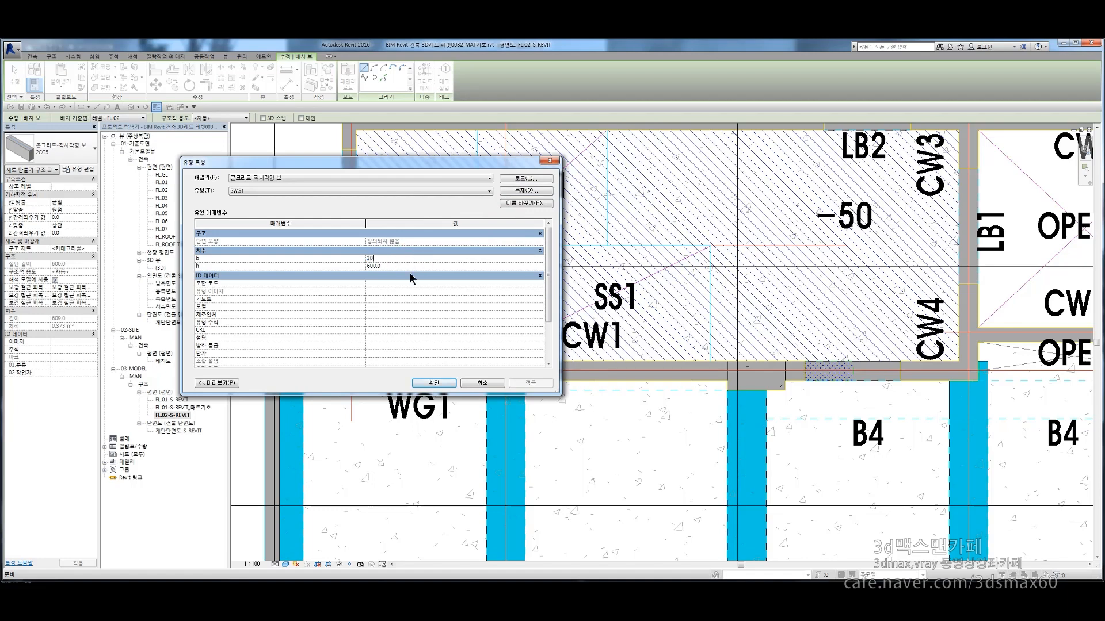
text(300)
click(435, 384)
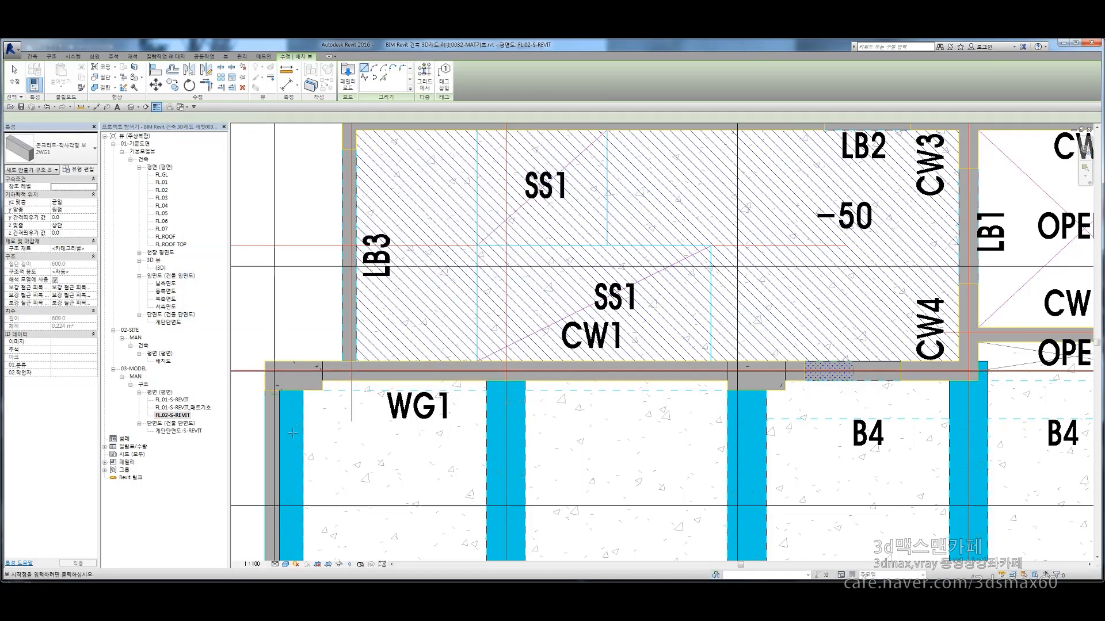
Draw a horizontal 2WG1 beam just below the WG1 label, from the outermost vertical beam across the B1 beam to the G1 beam
click(289, 434)
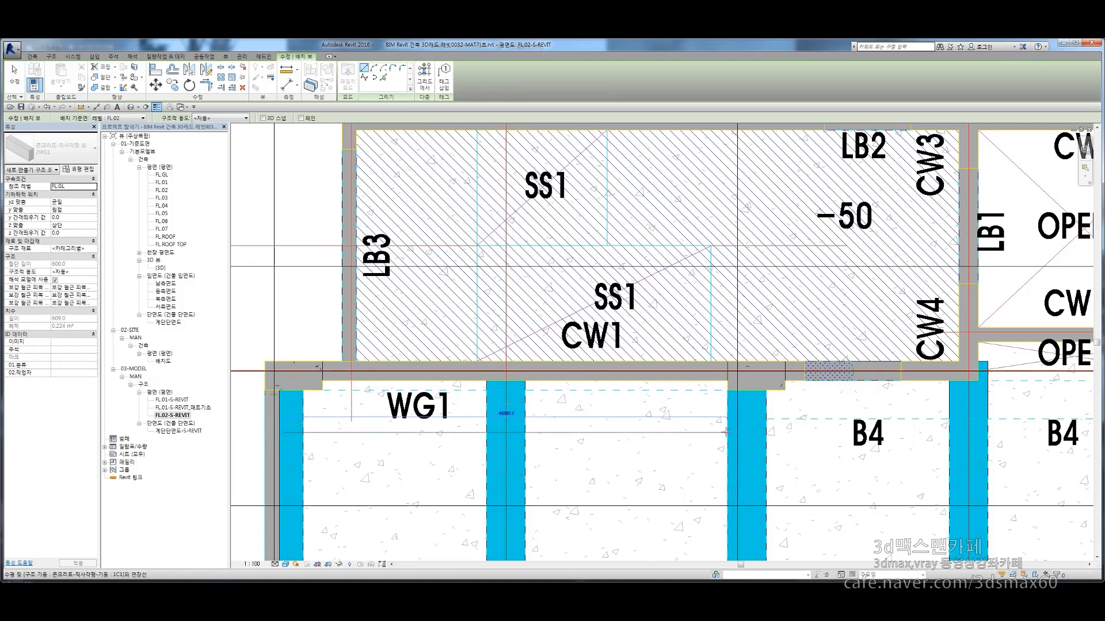
middle_drag(627, 439, 502, 353)
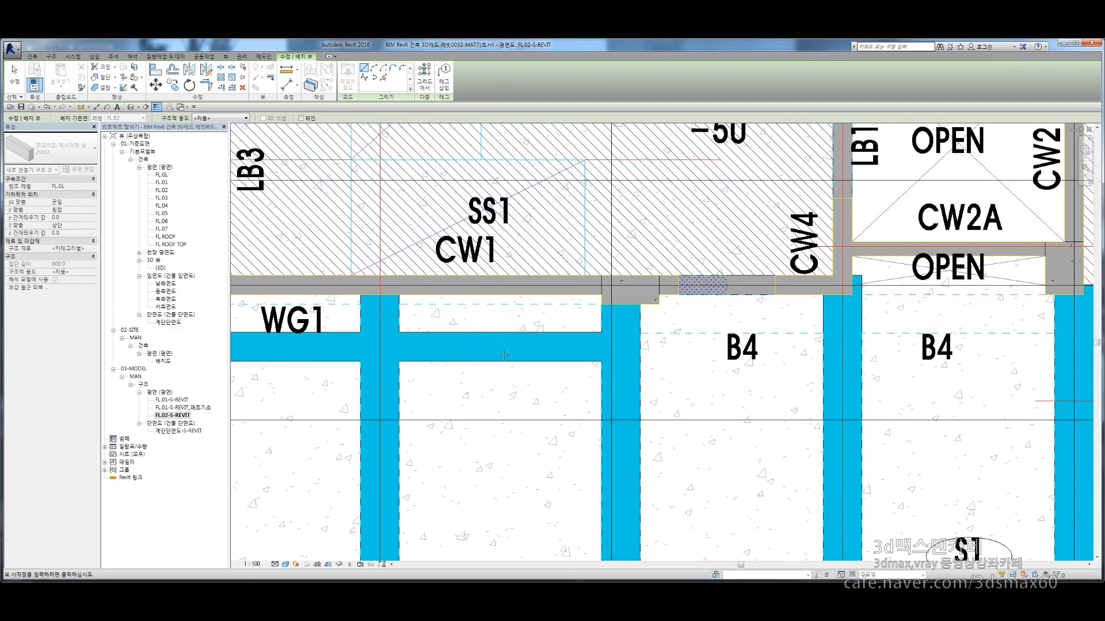
key(Escape)
key(Escape)
Align the lower edge of the 2WG1 beam with the dashed WG1 beam line below the CW1 wall
key(a)
key(l)
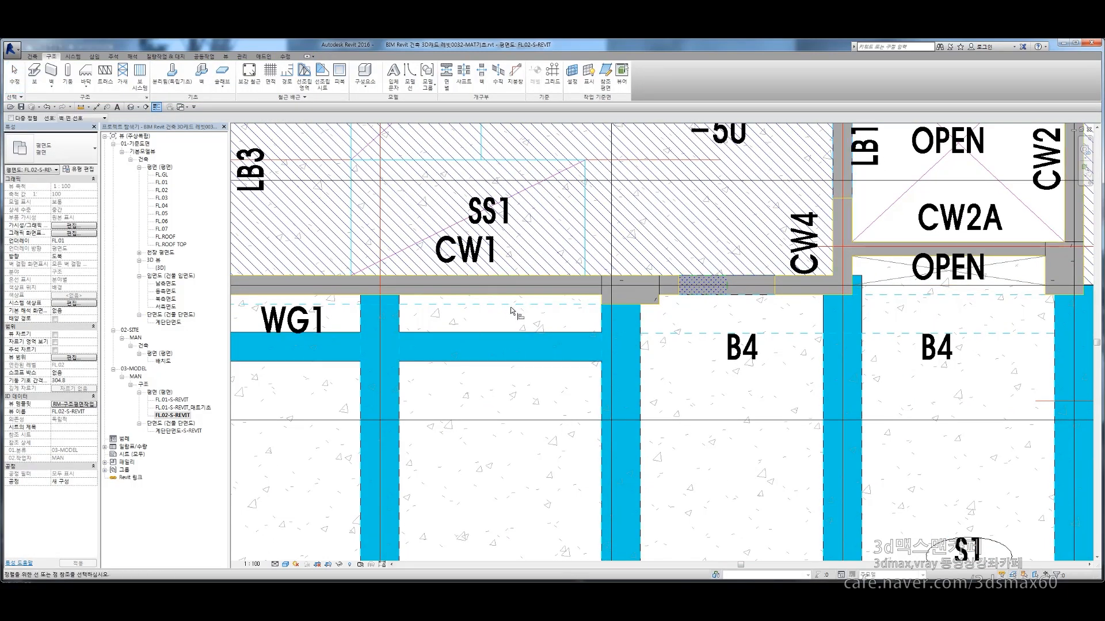
click(512, 305)
click(502, 361)
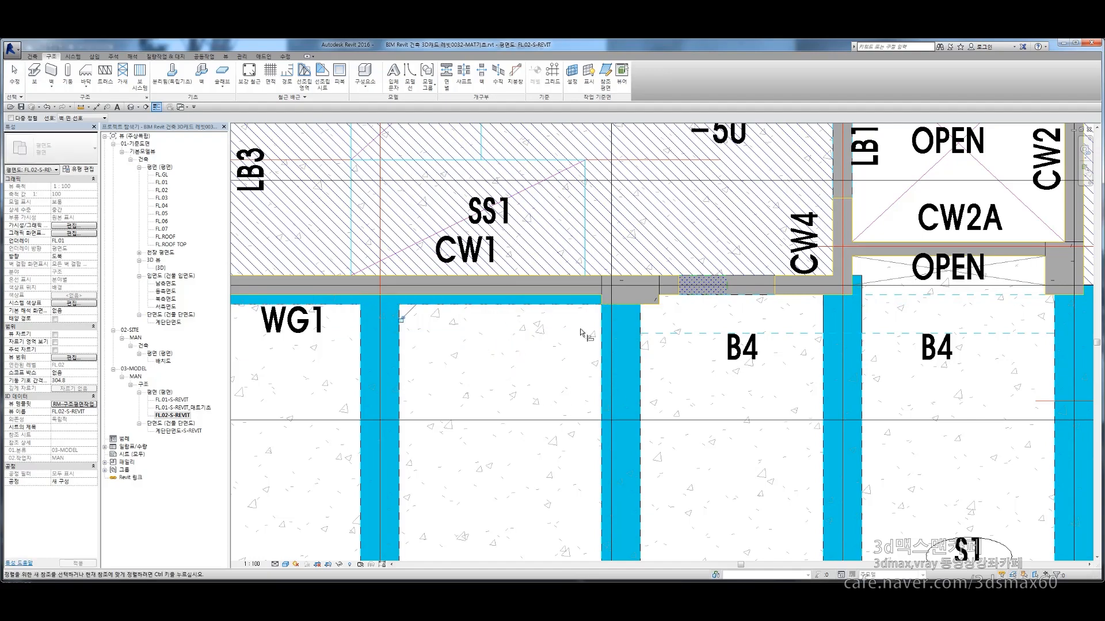
scroll(600, 309, down, 3)
key(Escape)
Locate the B4 beams on the plan, switch to AutoCAD and check the B4 section size in the beam schedule
middle_drag(686, 330, 502, 352)
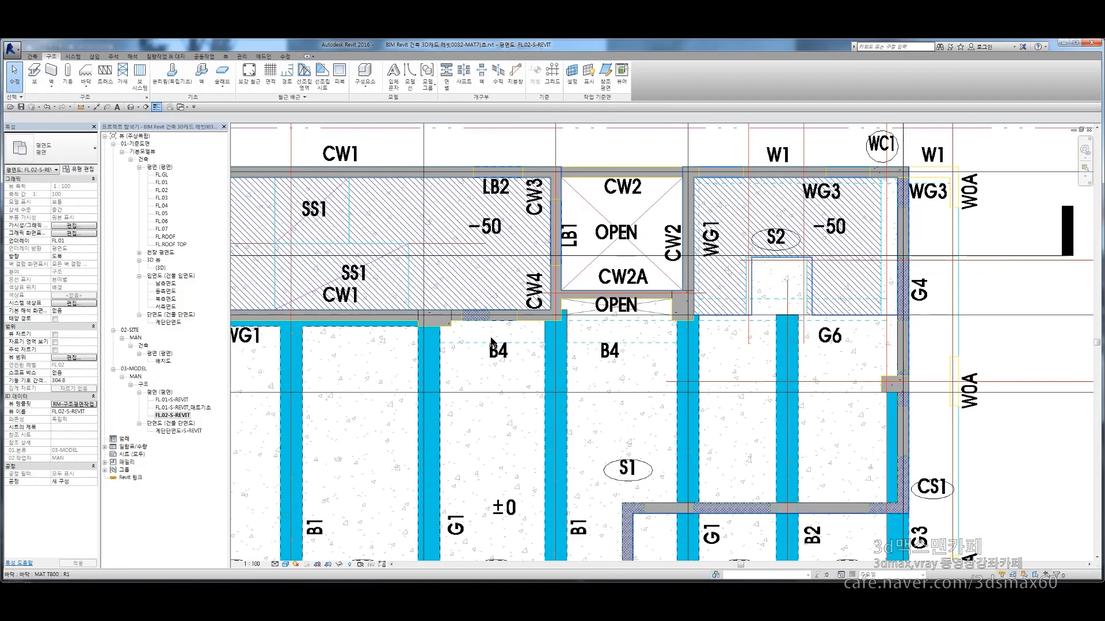
scroll(494, 340, up, 2)
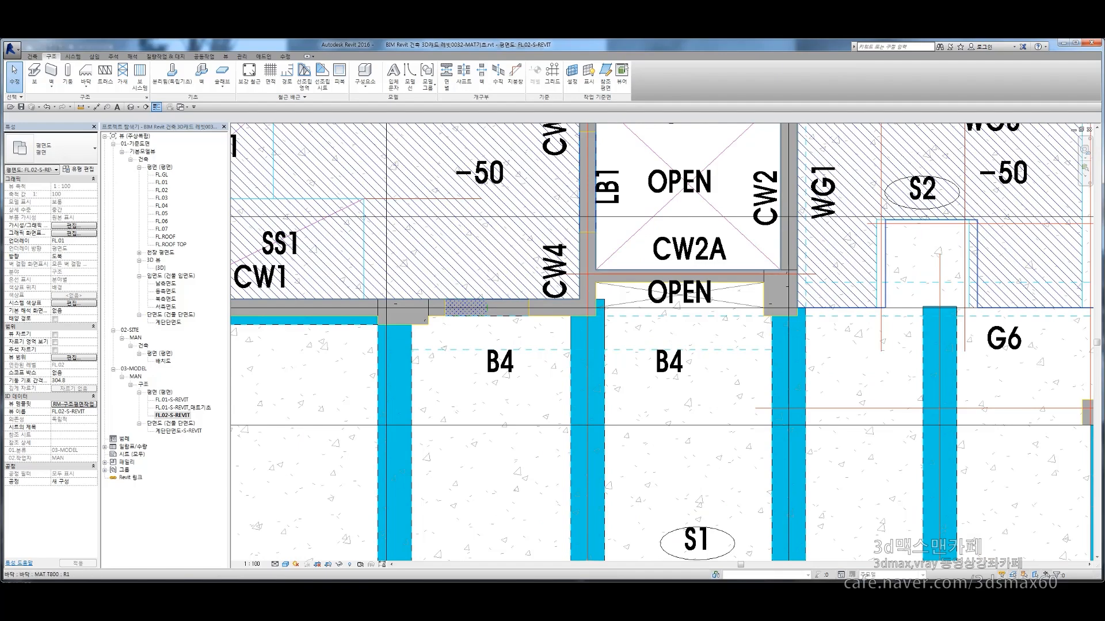
key(alt+Tab)
scroll(412, 257, down, 5)
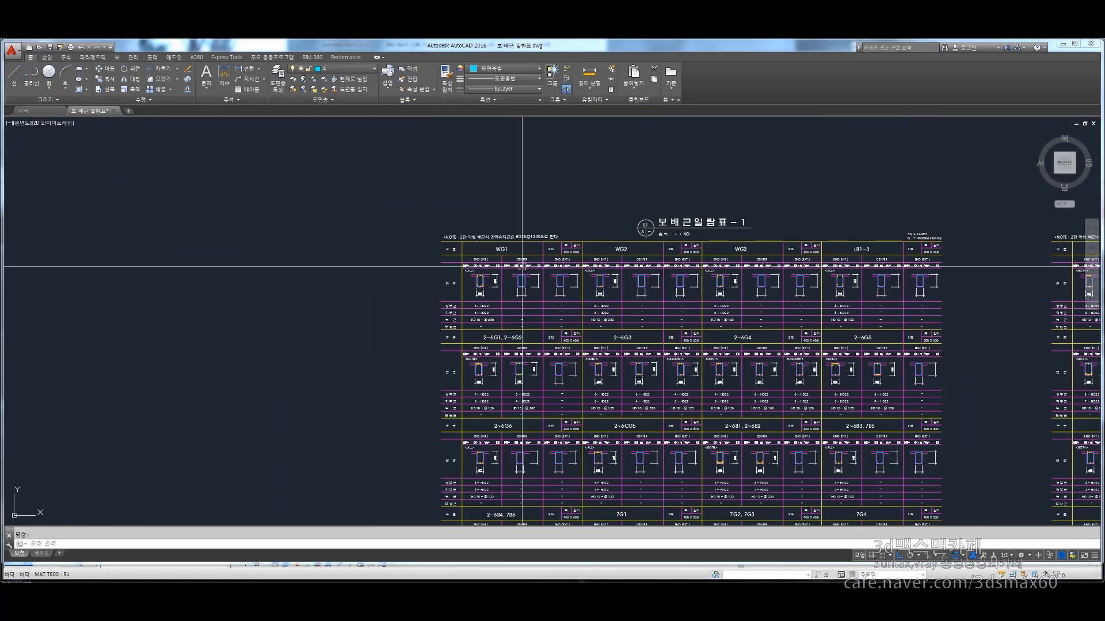
scroll(412, 257, up, 5)
middle_drag(552, 351, 595, 216)
scroll(413, 347, up, 3)
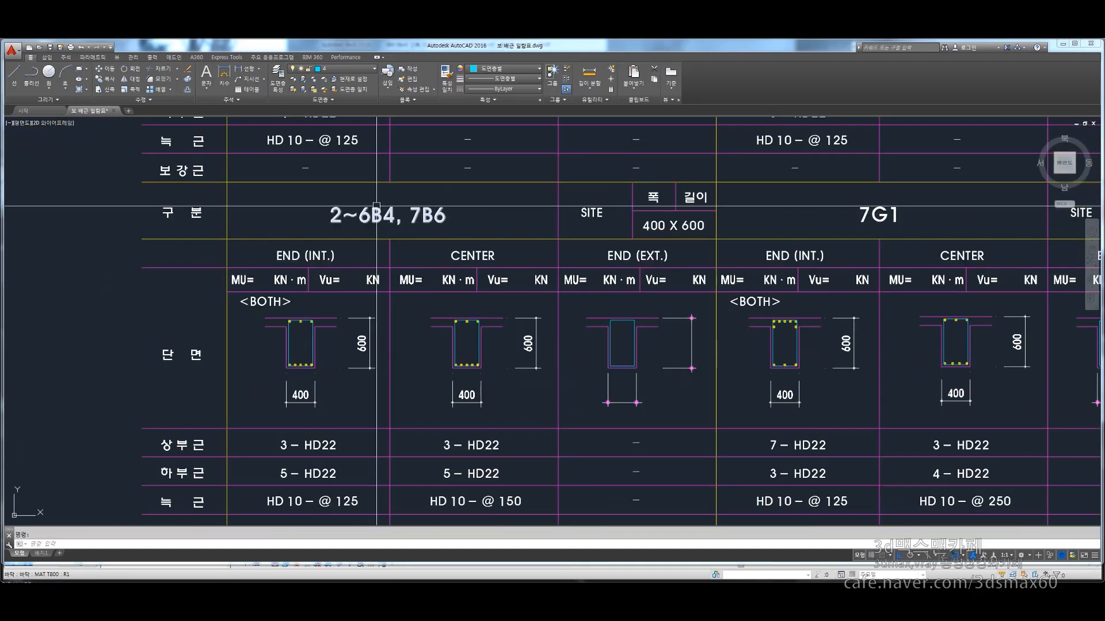
middle_drag(413, 347, 436, 305)
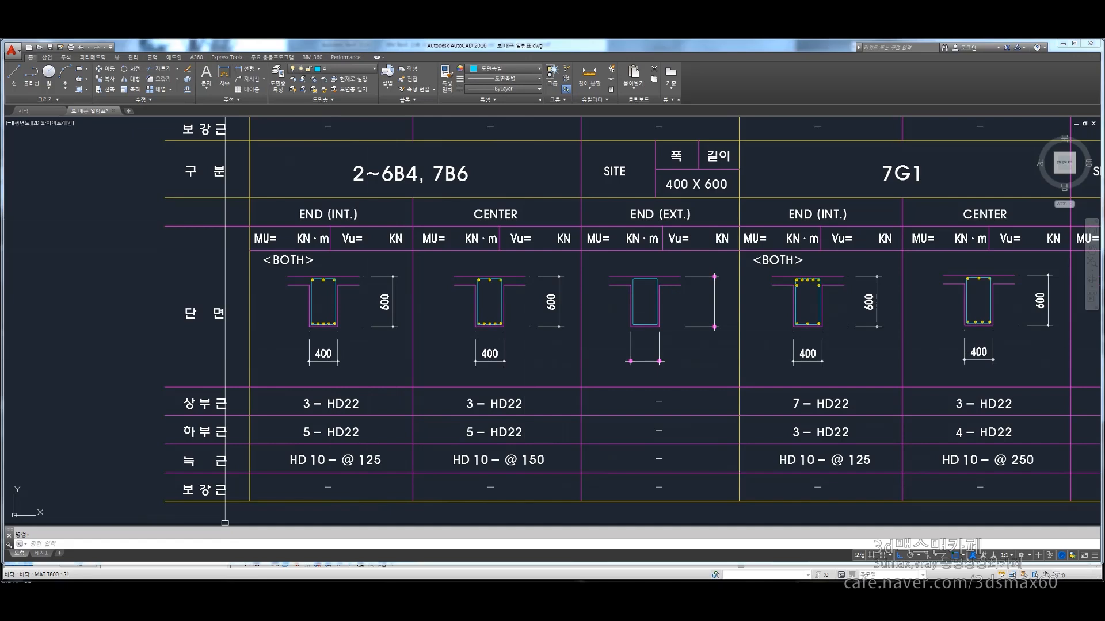
Switch to Revit and create a similar beam from the 2B1 beam, duplicating its type as 2B4
key(alt+Tab)
click(588, 396)
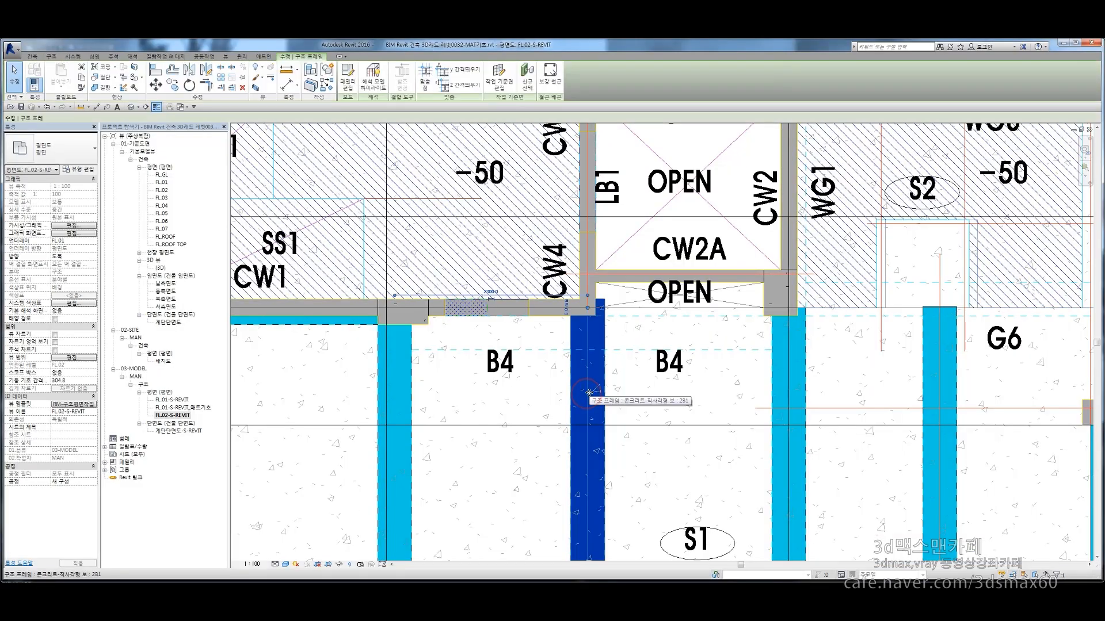
key(c)
key(s)
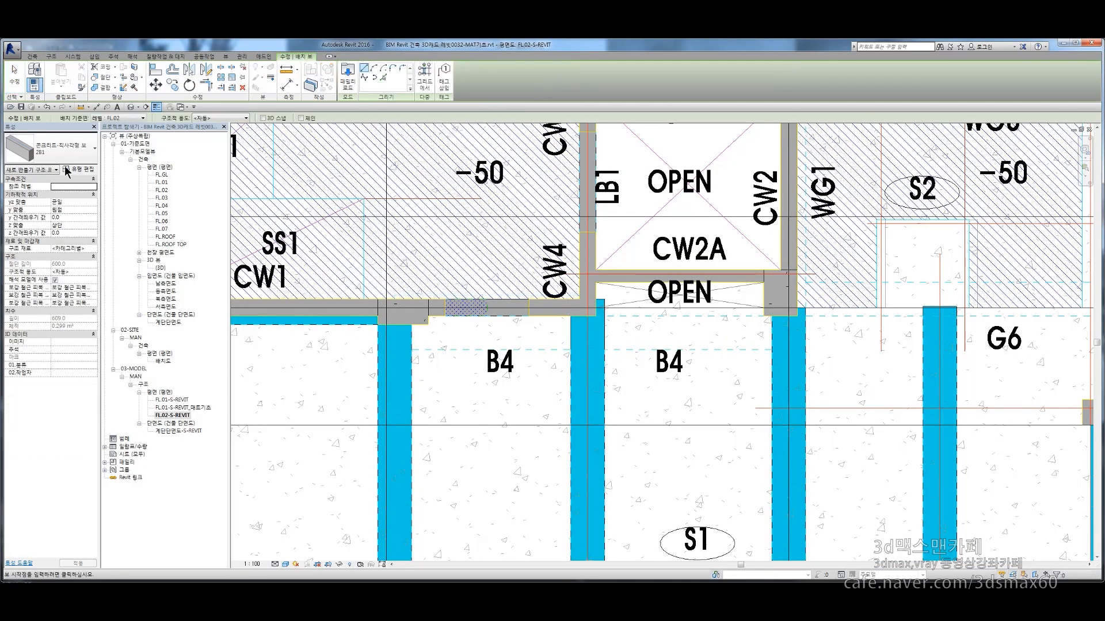
click(84, 171)
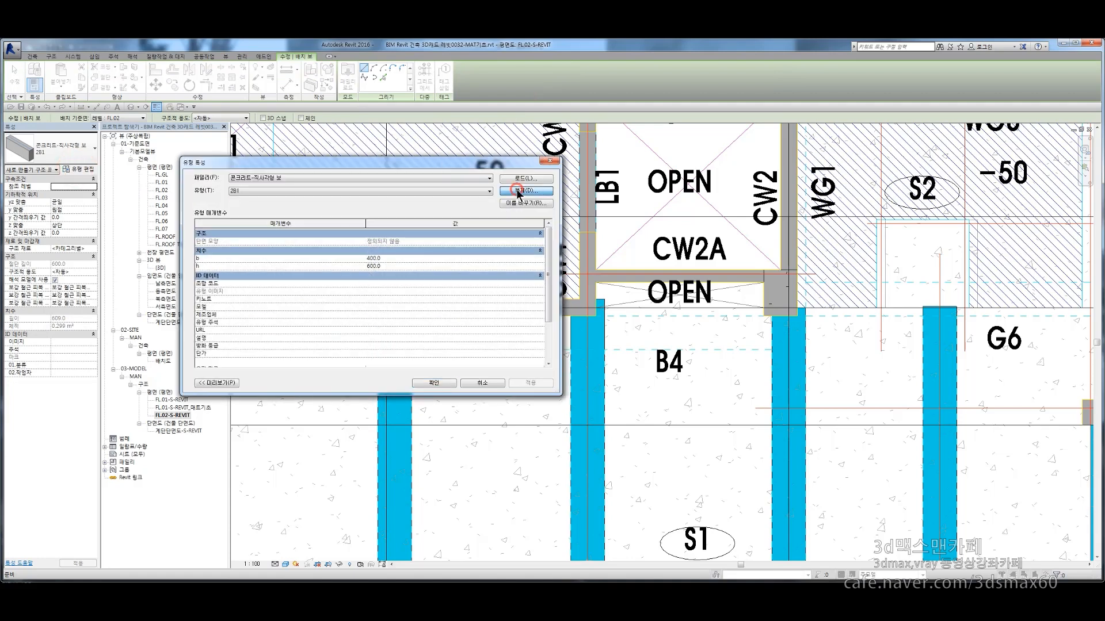
click(521, 190)
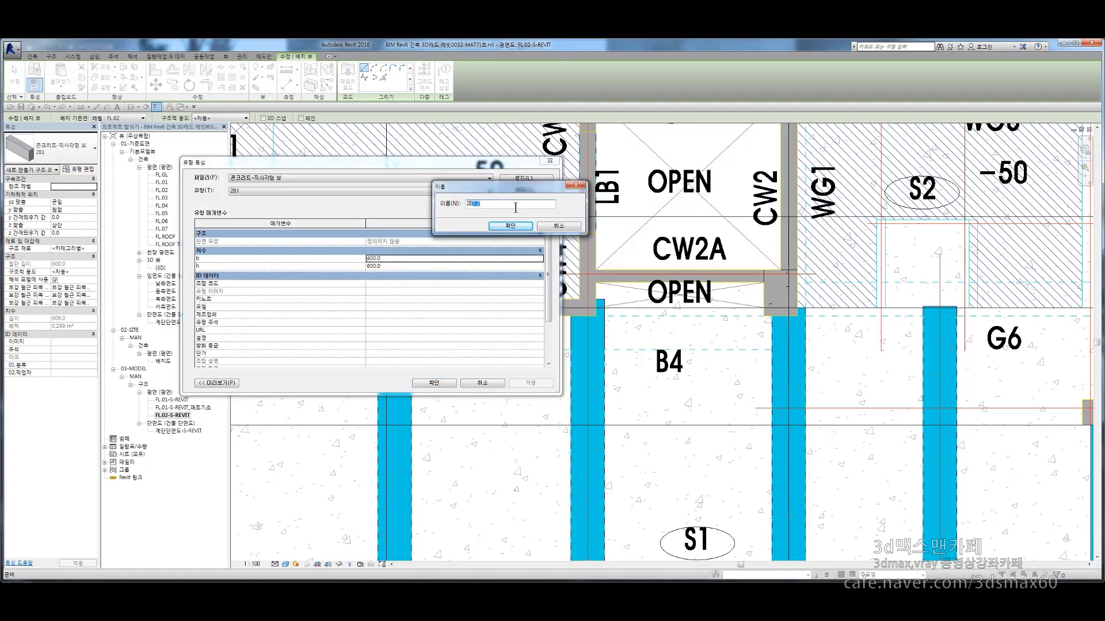
text(2B4)
click(509, 226)
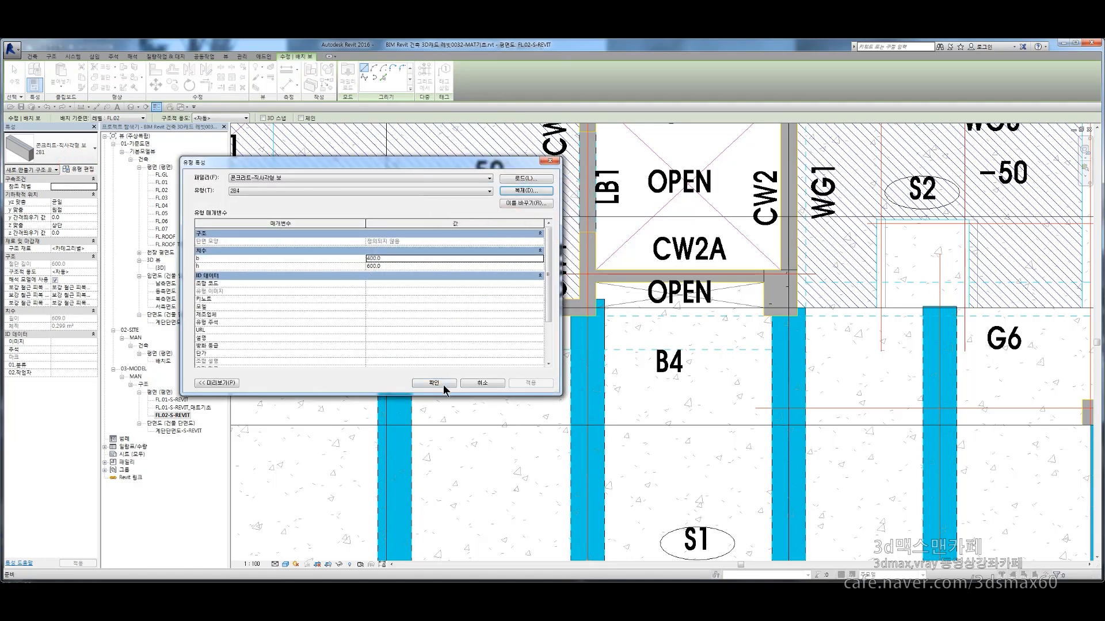
click(444, 387)
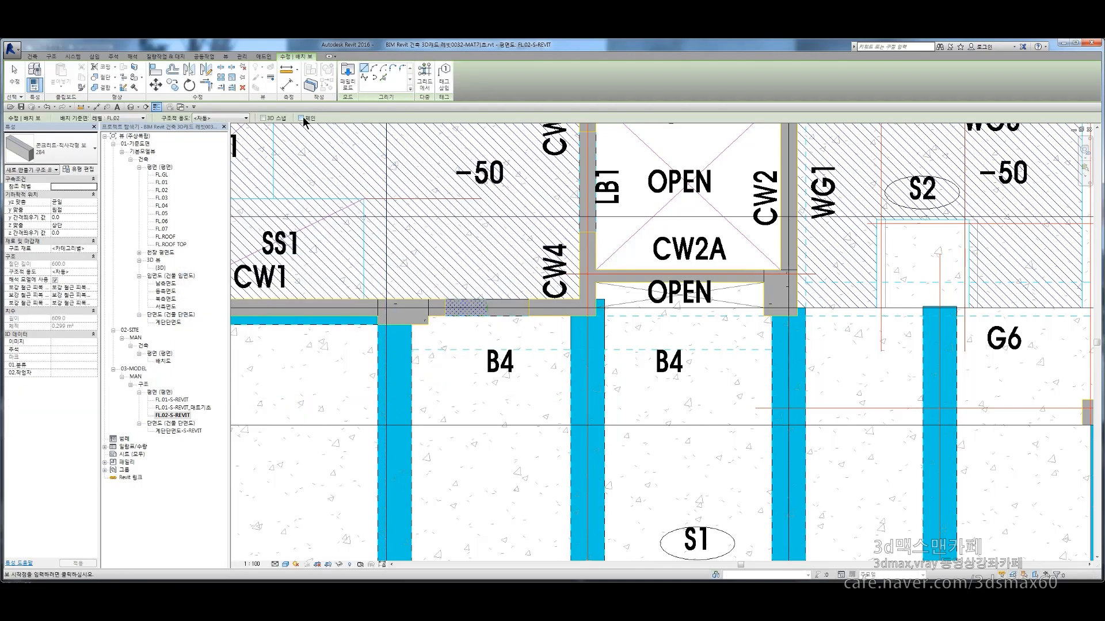
With chaining enabled, draw a horizontal 2B4 beam below the B4 labels, from one G1 beam across B1 to the next G1 beam
click(394, 407)
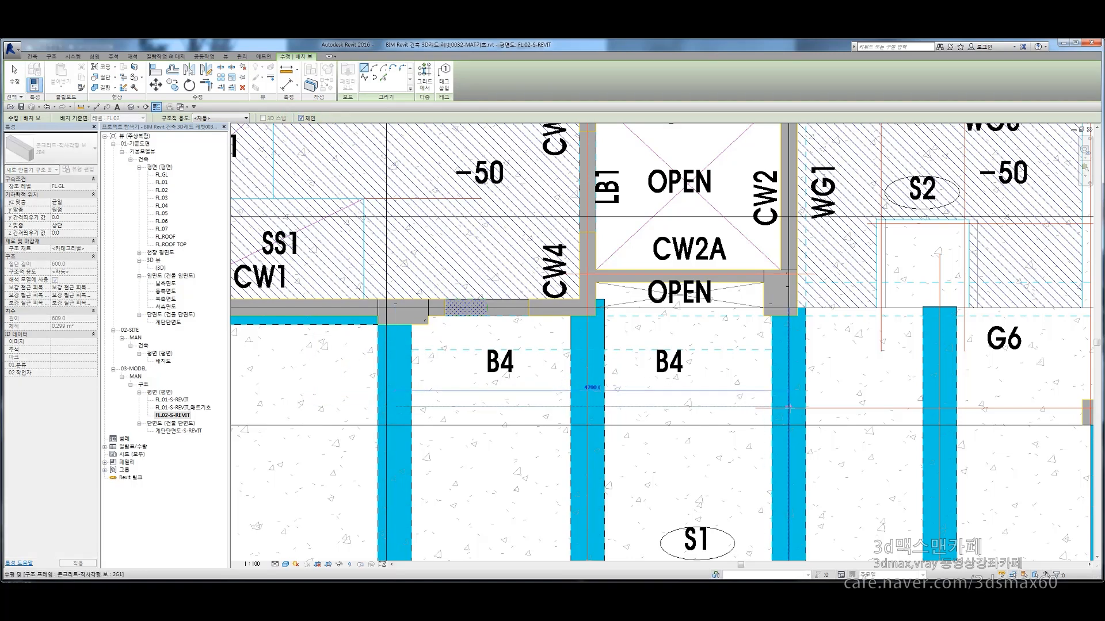
click(788, 408)
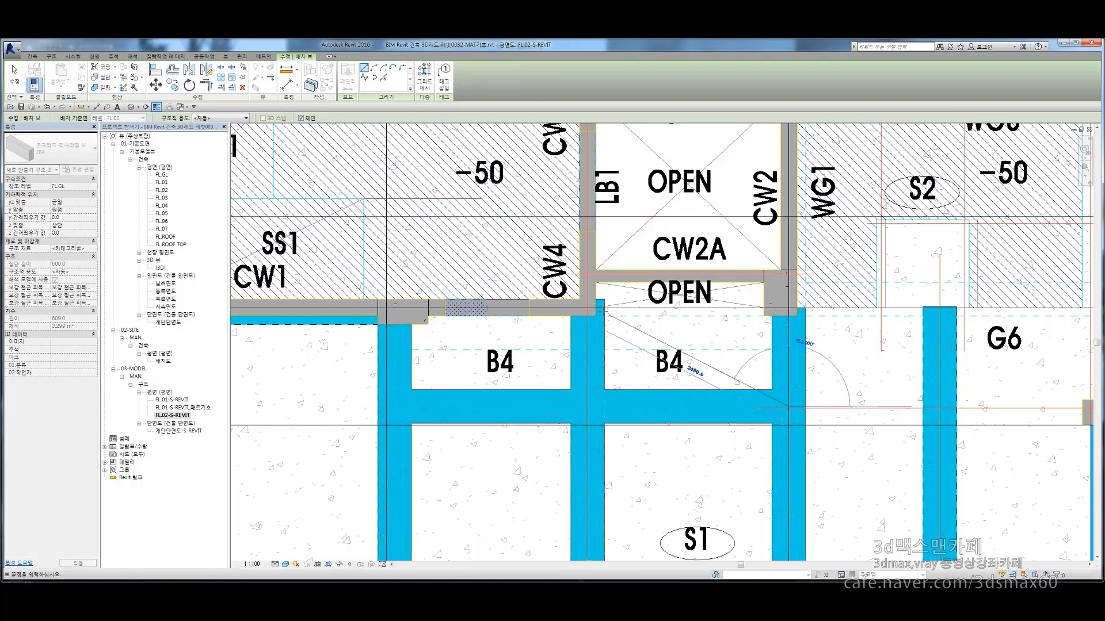
key(Escape)
key(Escape)
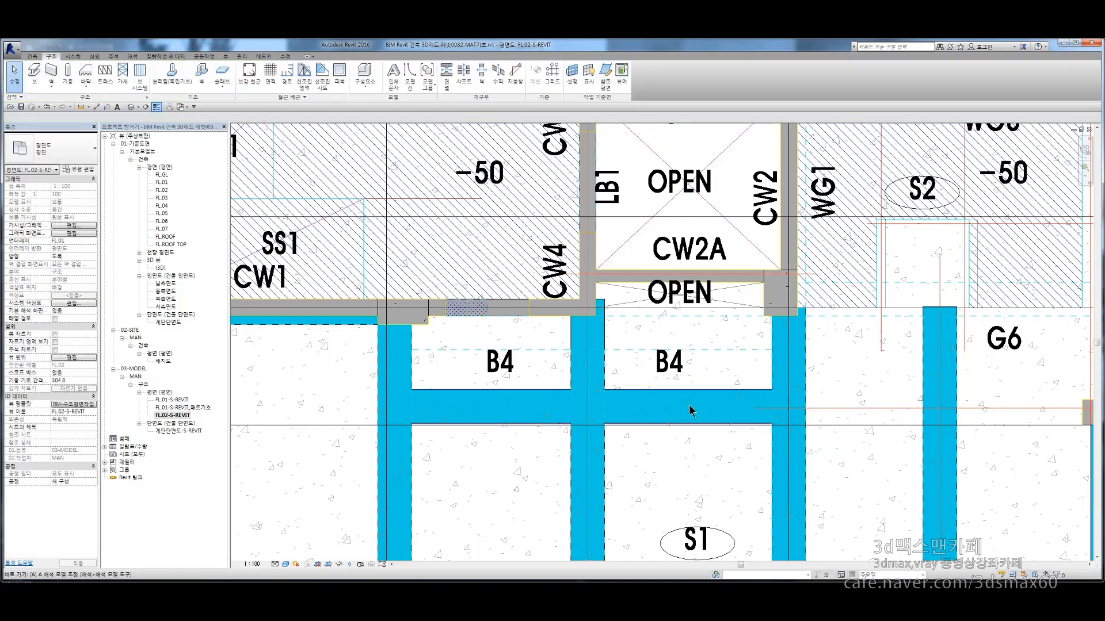
Align the lower edge of the 2B4 beam with the dashed line running through the B4 labels
key(a)
key(l)
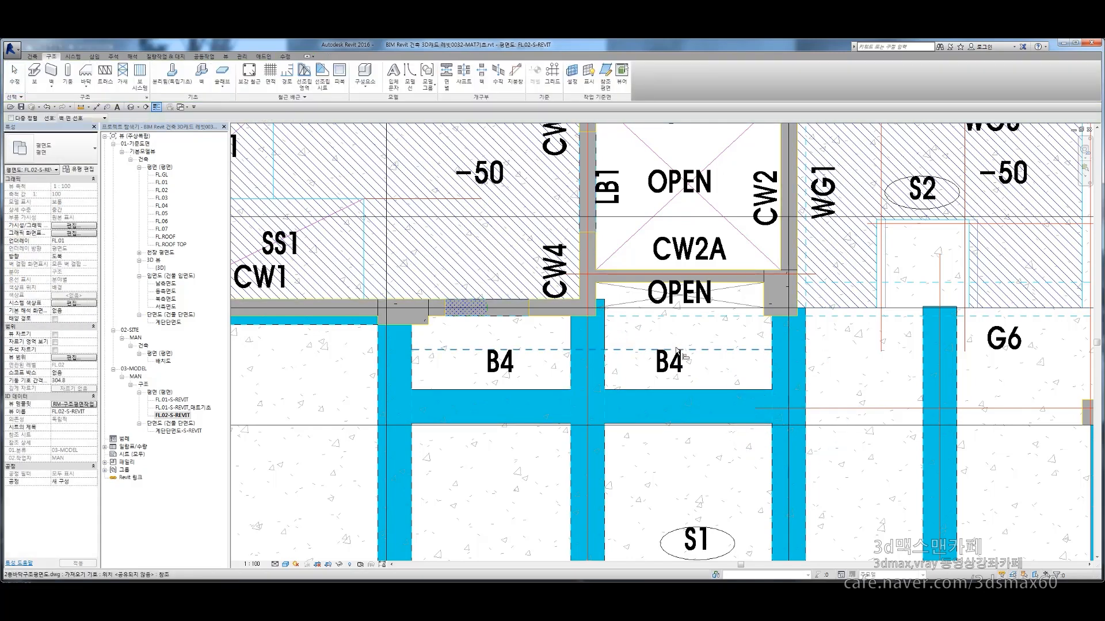
click(679, 415)
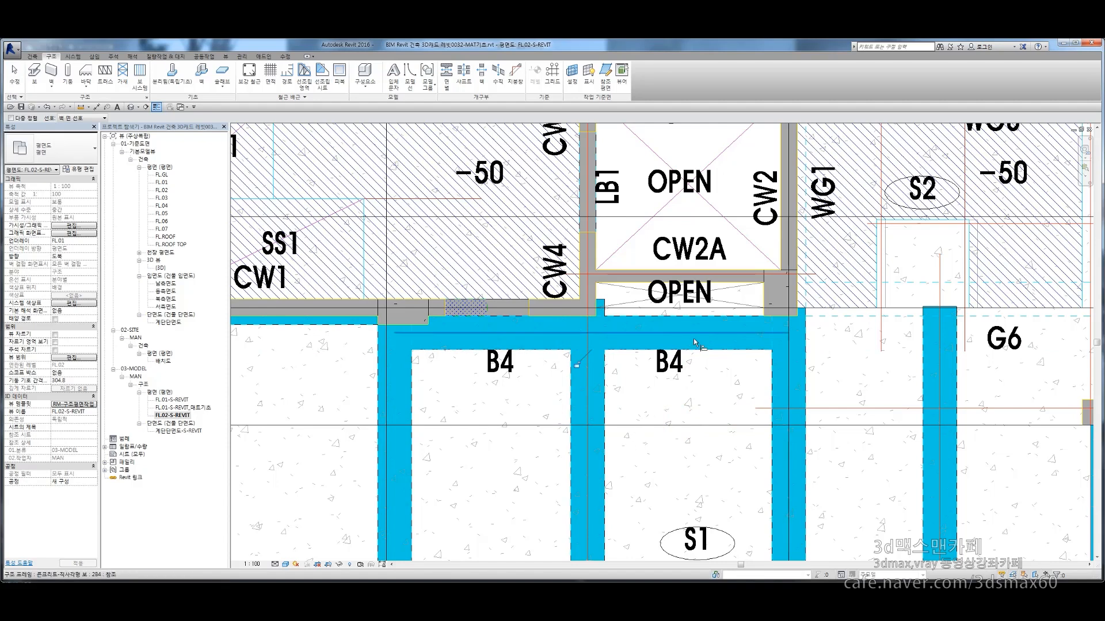
scroll(693, 339, up, 2)
click(516, 388)
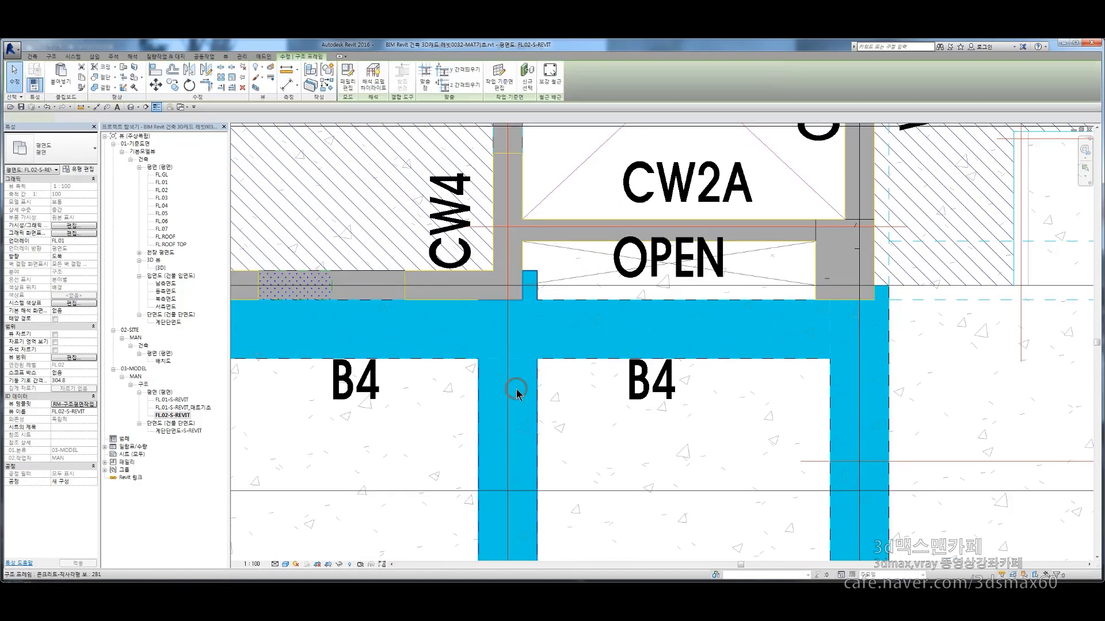
key(F9)
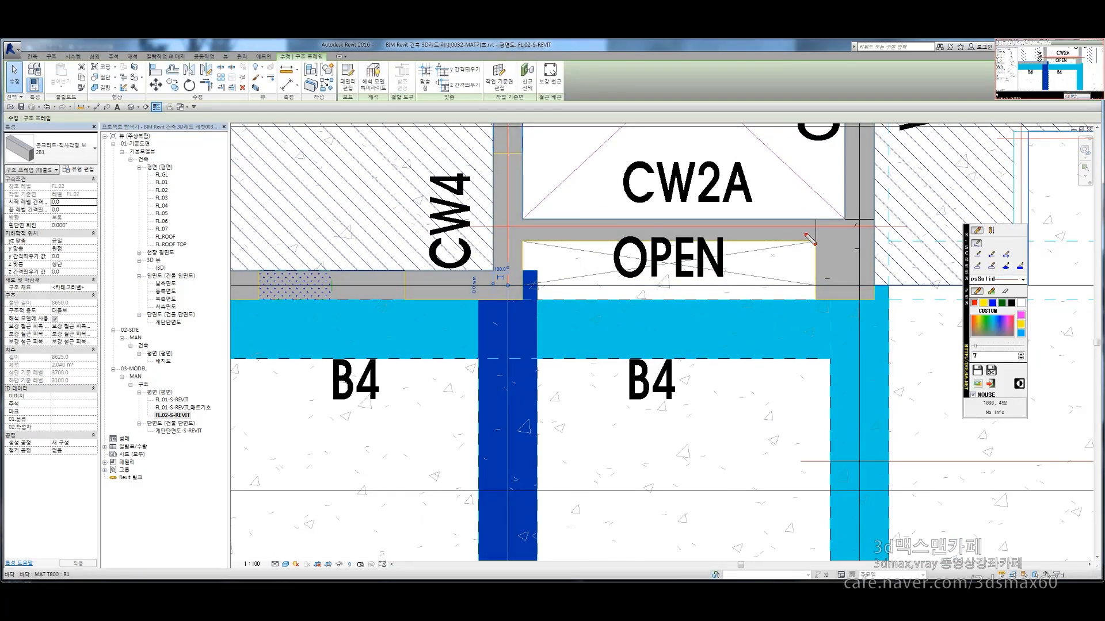
drag(811, 235, 596, 294)
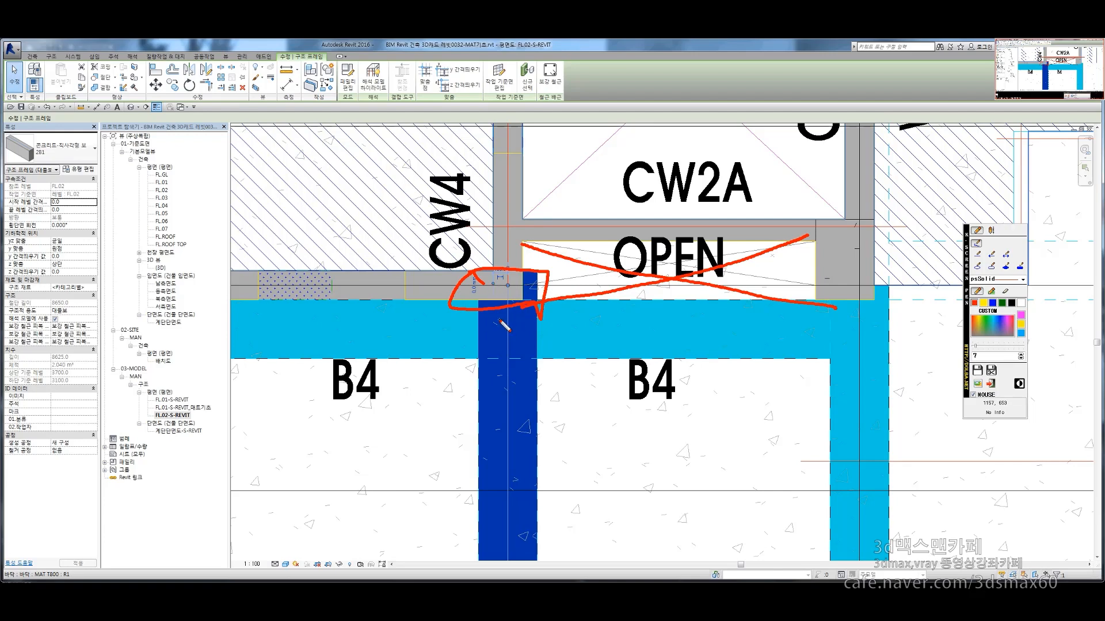
key(F9)
key(Escape)
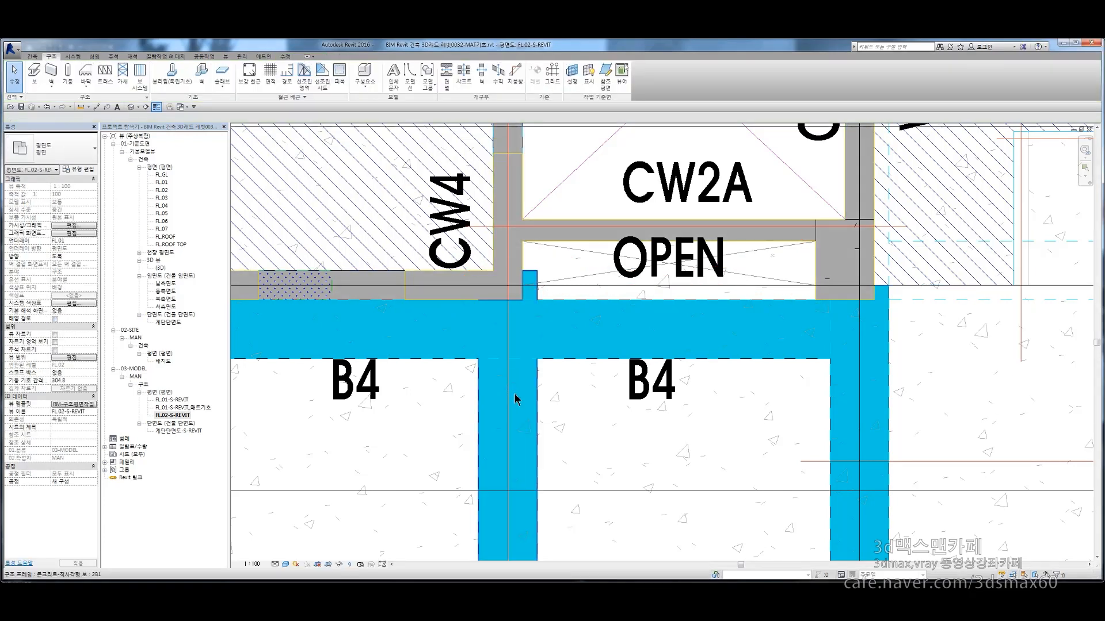
Pull the upper end of the B1 beam back to the 2B4 beam's centerline, clear of the opening and wall
click(513, 391)
drag(513, 286, 508, 329)
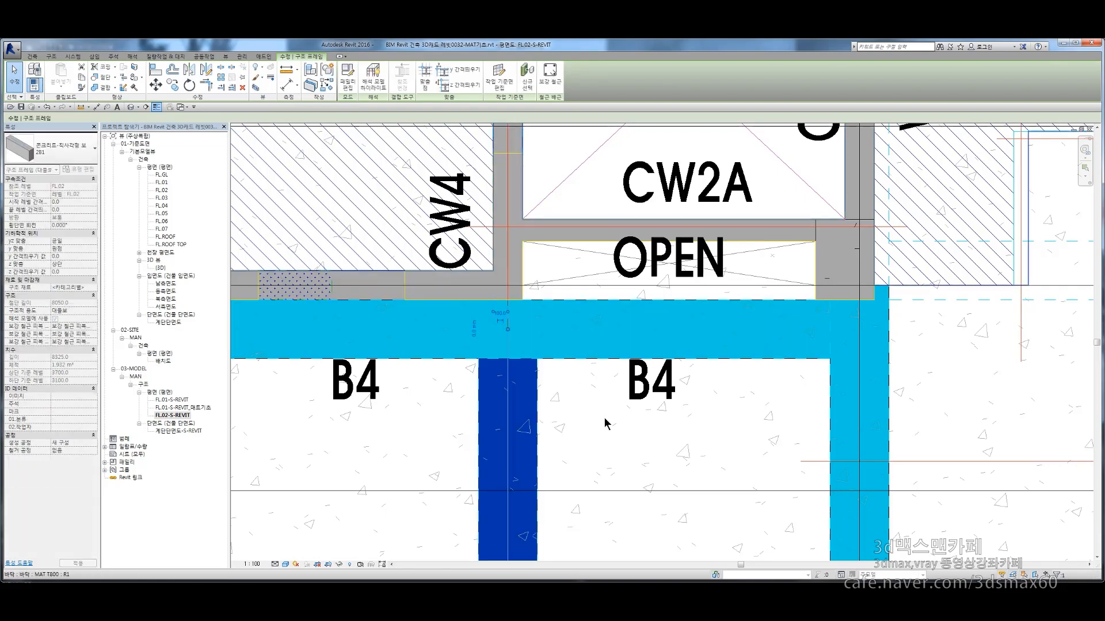
key(Escape)
Locate the G6 beam on the plan, check the G6 section size in the AutoCAD beam schedule, and return to Revit
scroll(602, 419, down, 3)
scroll(602, 420, up, 1)
middle_drag(602, 420, 366, 335)
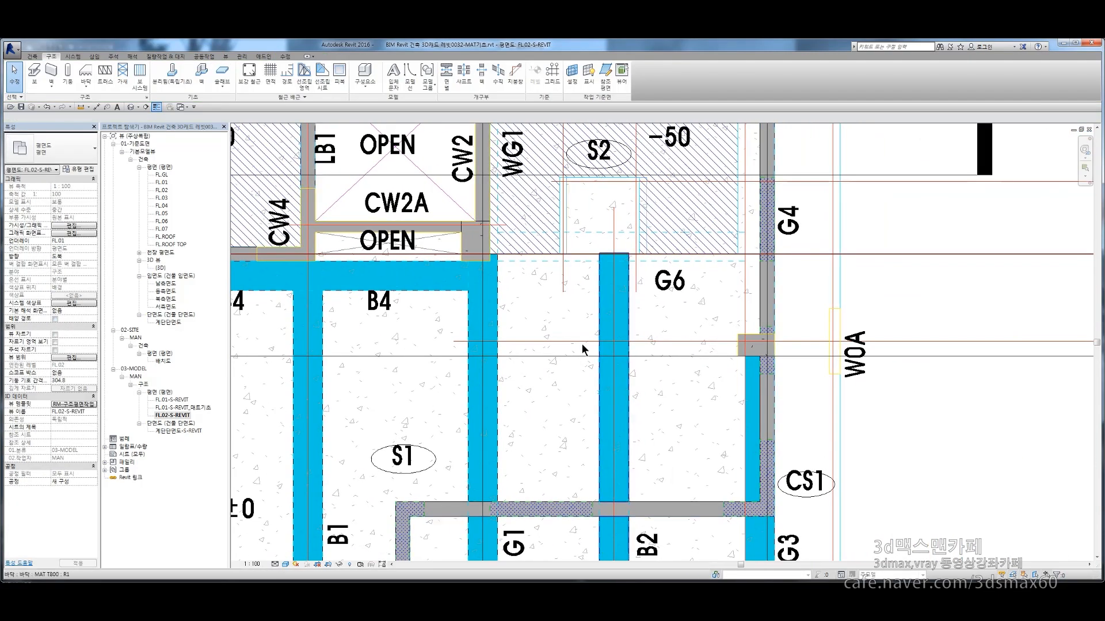
middle_drag(549, 350, 489, 386)
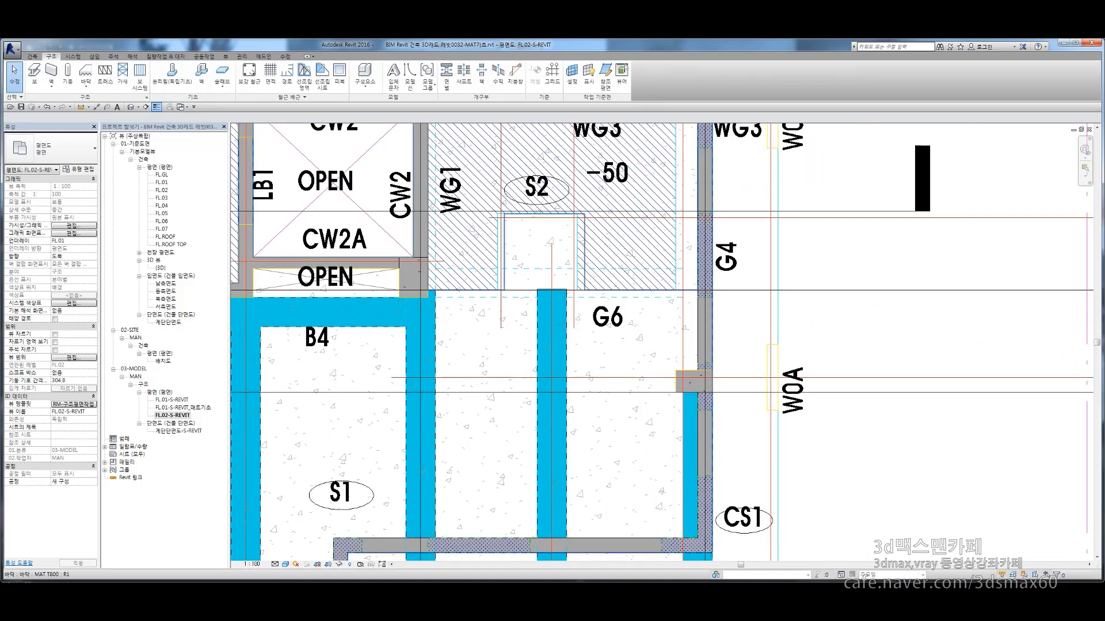
key(alt+Tab)
scroll(585, 346, down, 3)
mouse_move(742, 317)
middle_down()
mouse_move(438, 363)
mouse_move(453, 463)
middle_up()
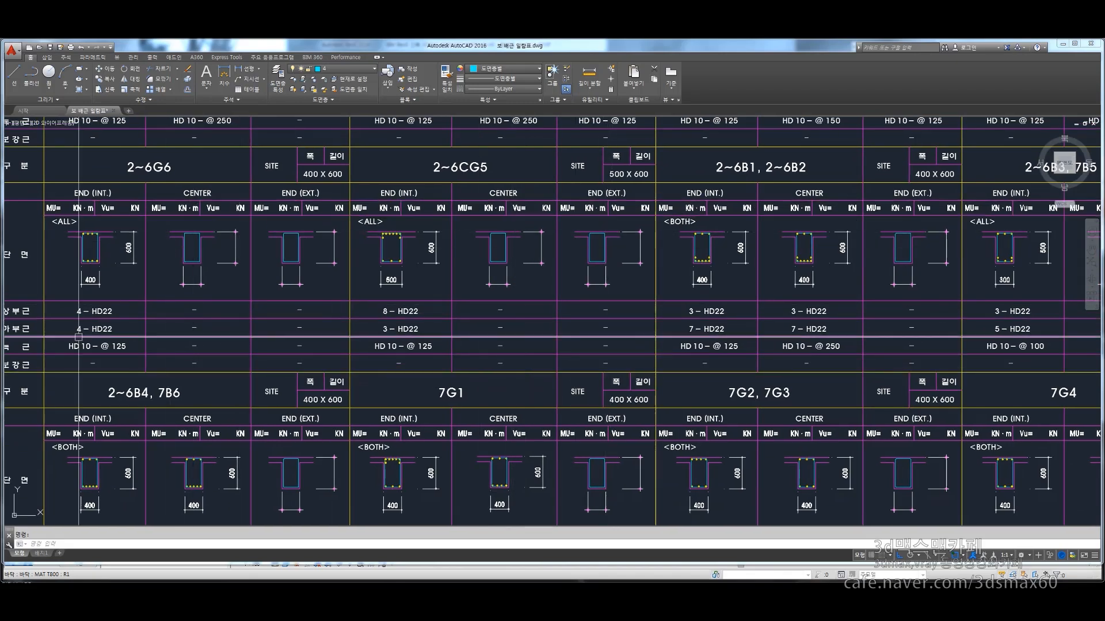
key(alt+Tab)
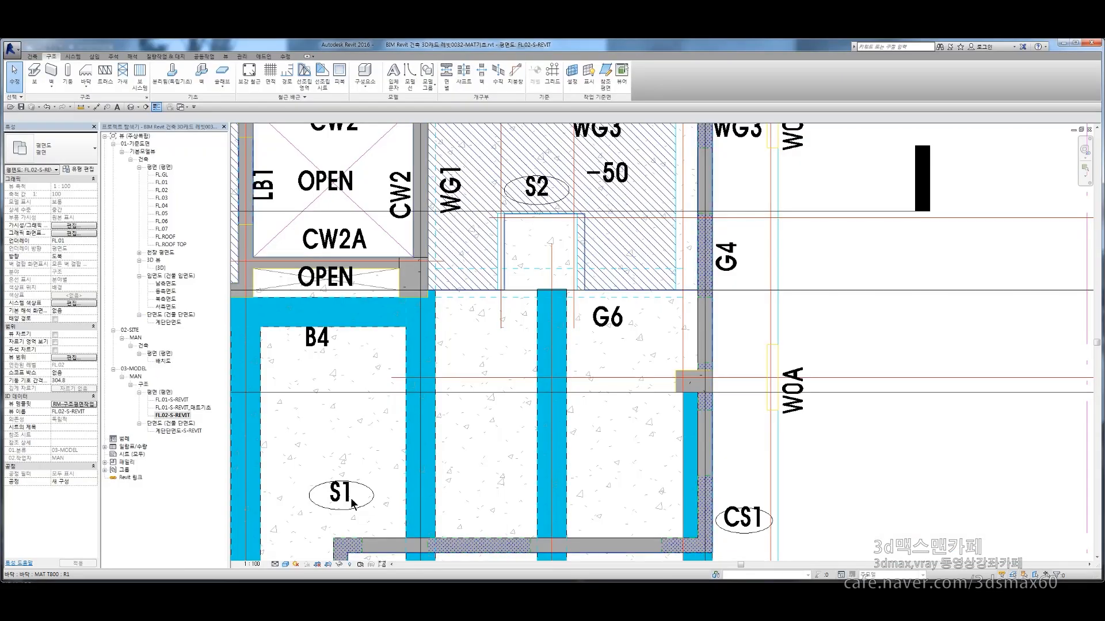
Start a structural beam and duplicate the current rectangular concrete beam type as 2G6
key(b)
key(m)
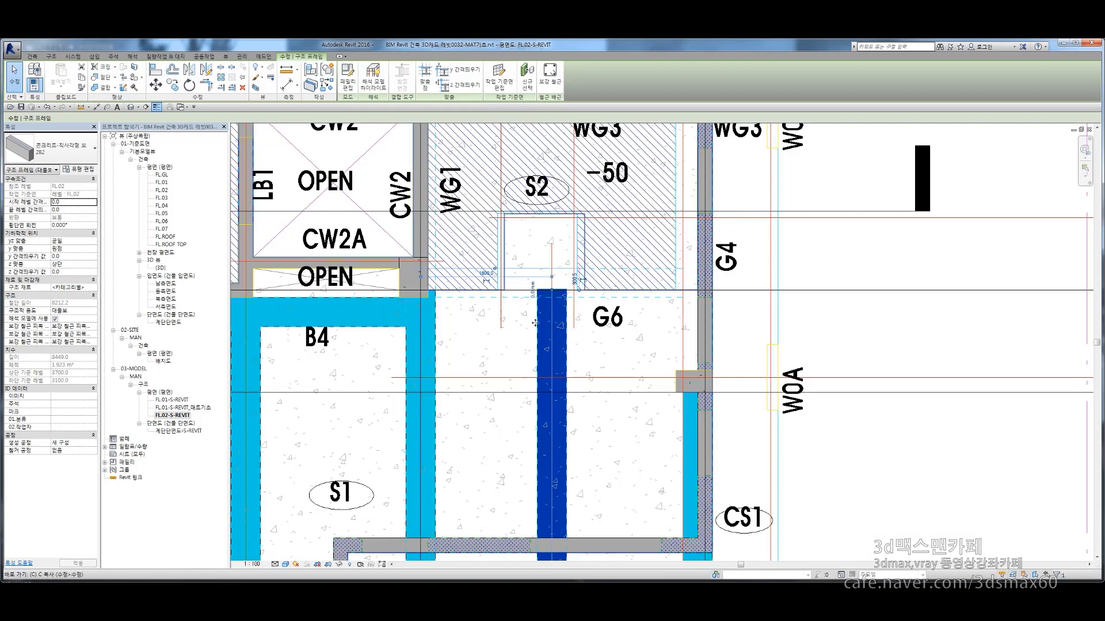
click(79, 171)
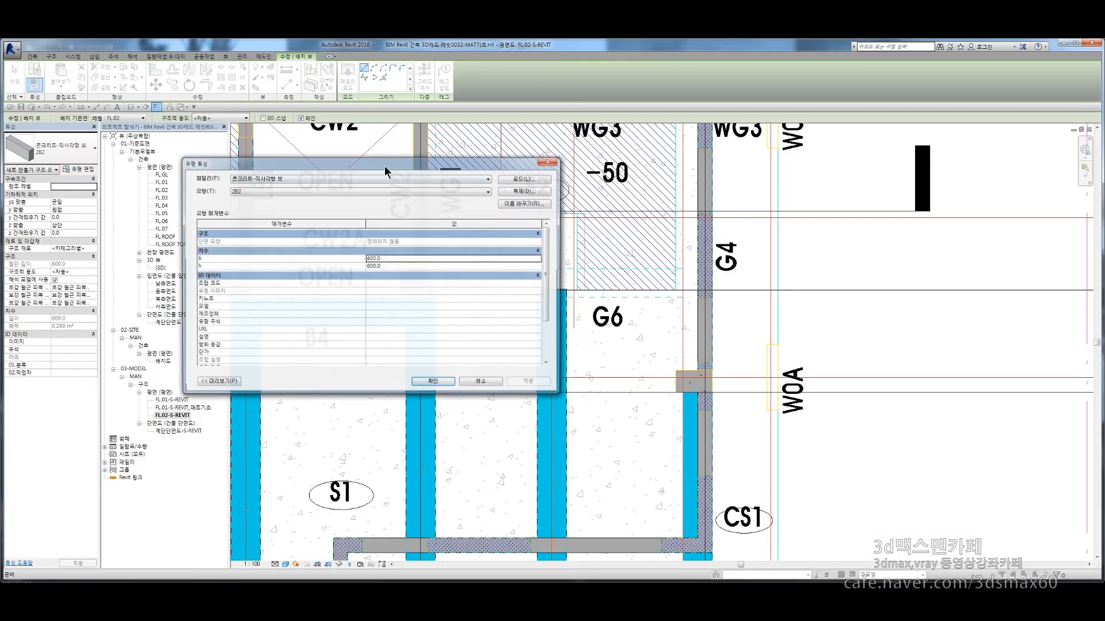
click(525, 191)
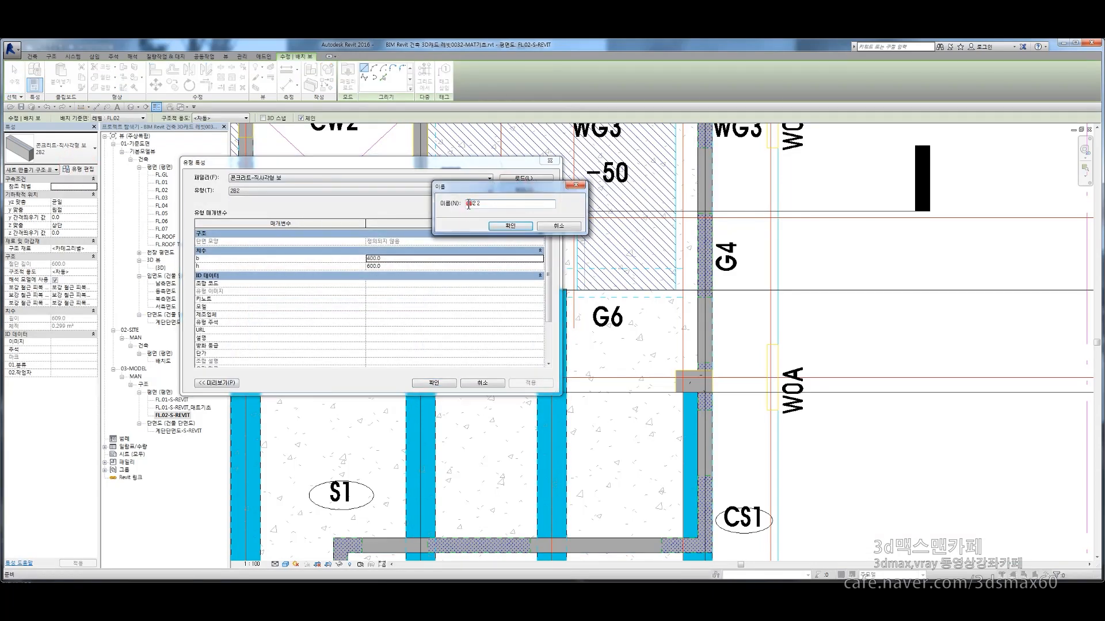
text(2G6)
click(510, 225)
click(433, 383)
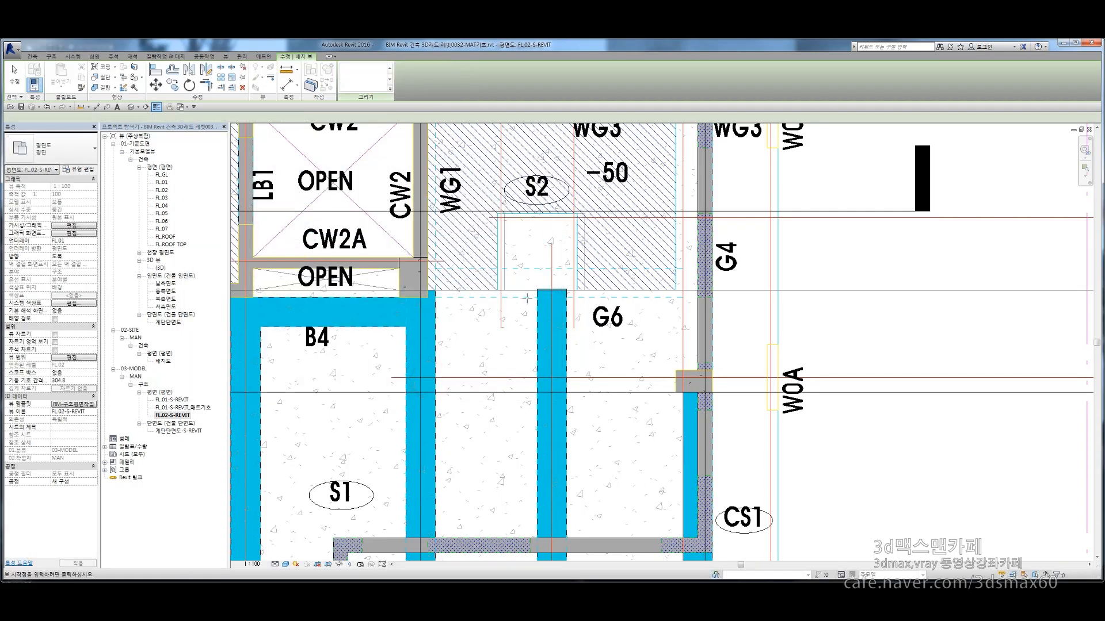
Draw a horizontal 2G6 beam below the S2 area, from the beam under the WG1 wall across to the G4 wall
scroll(615, 288, up, 2)
middle_drag(521, 273, 475, 383)
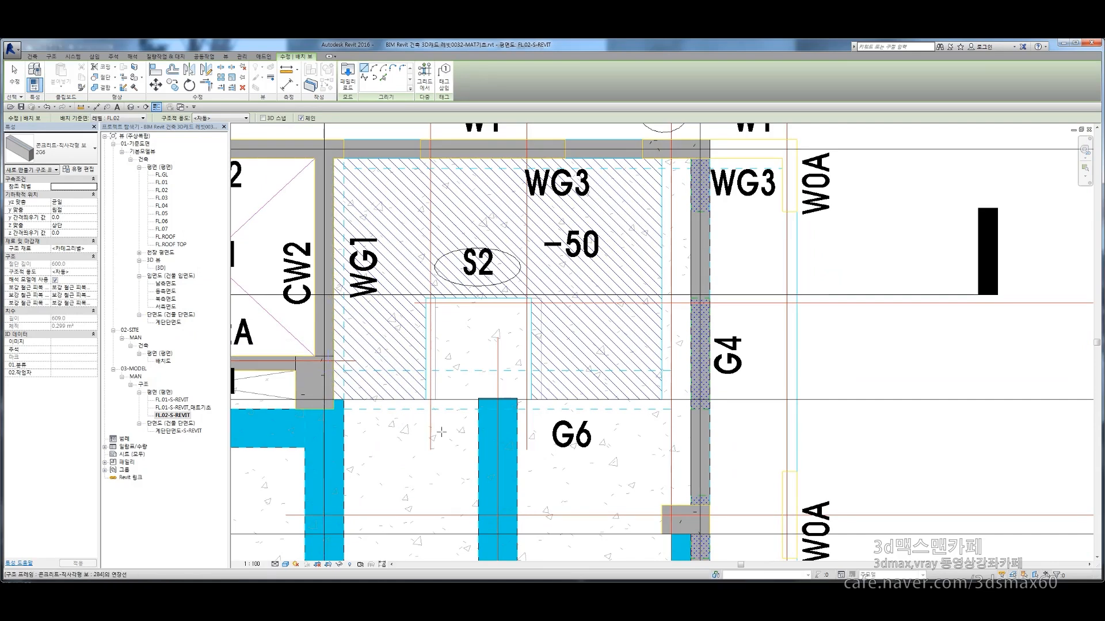
middle_drag(441, 431, 420, 357)
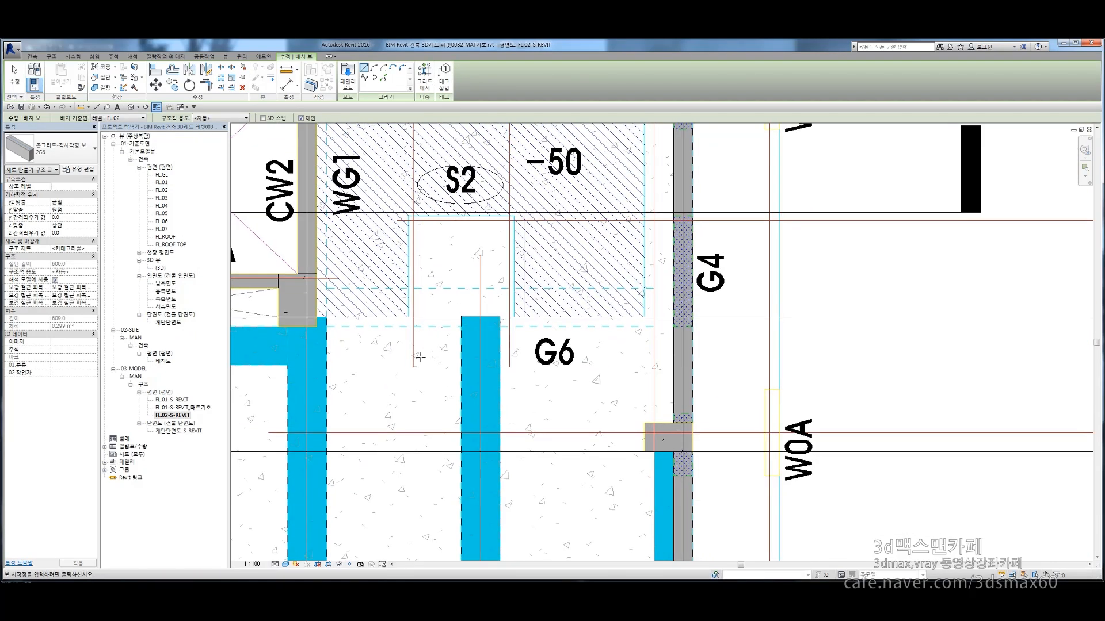
click(308, 373)
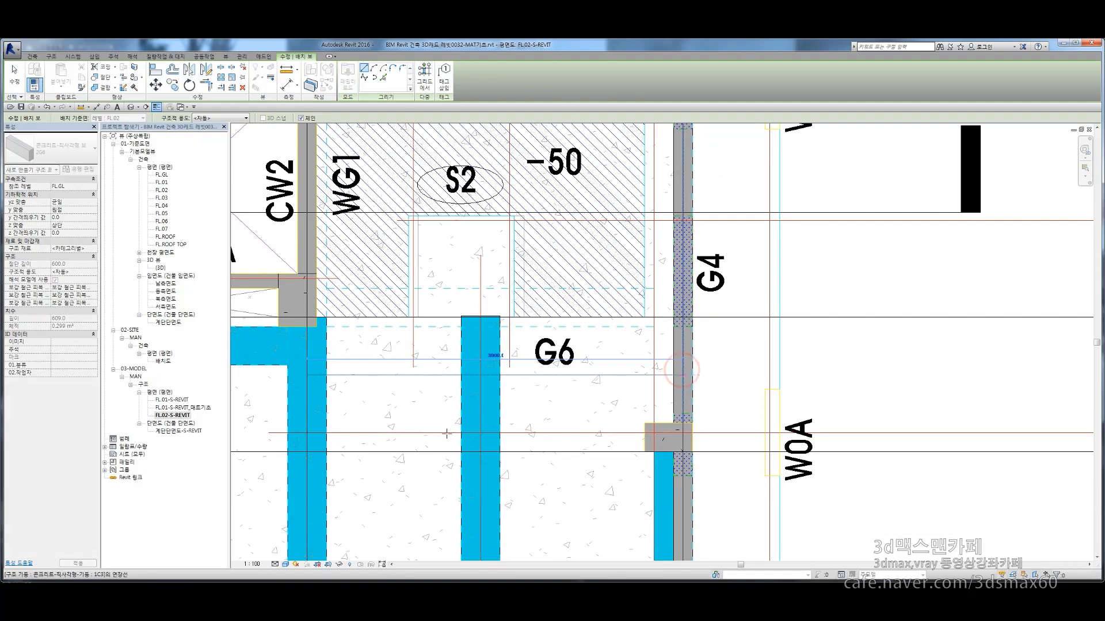
click(682, 371)
key(Escape)
key(Escape)
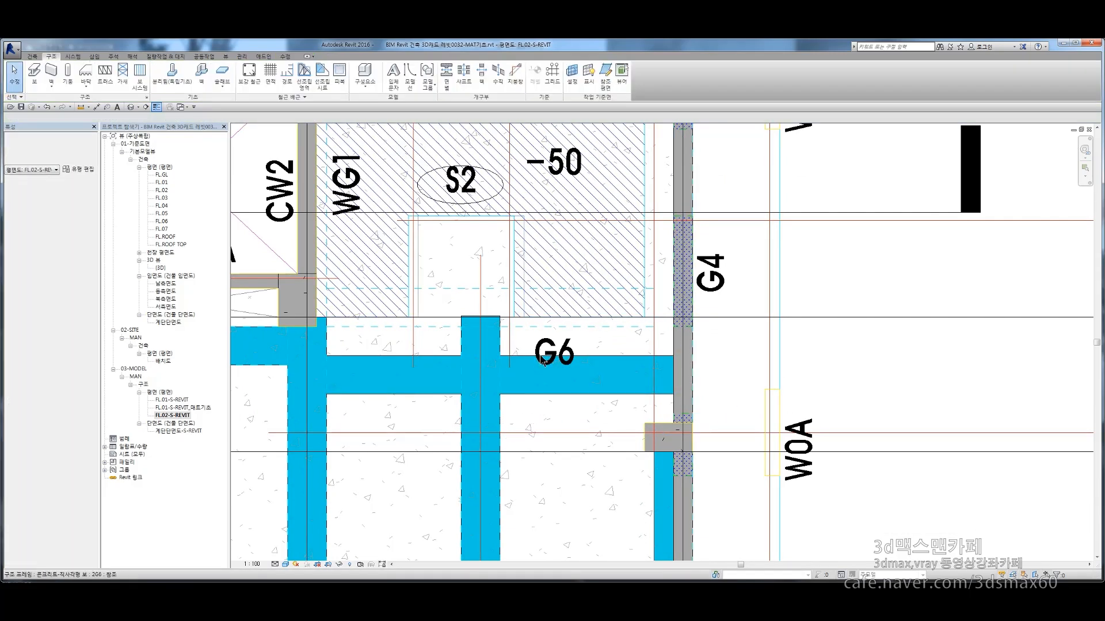
Align the upper edge of the 2G6 beam with the upper dashed beam line above the G6 label
key(a)
key(l)
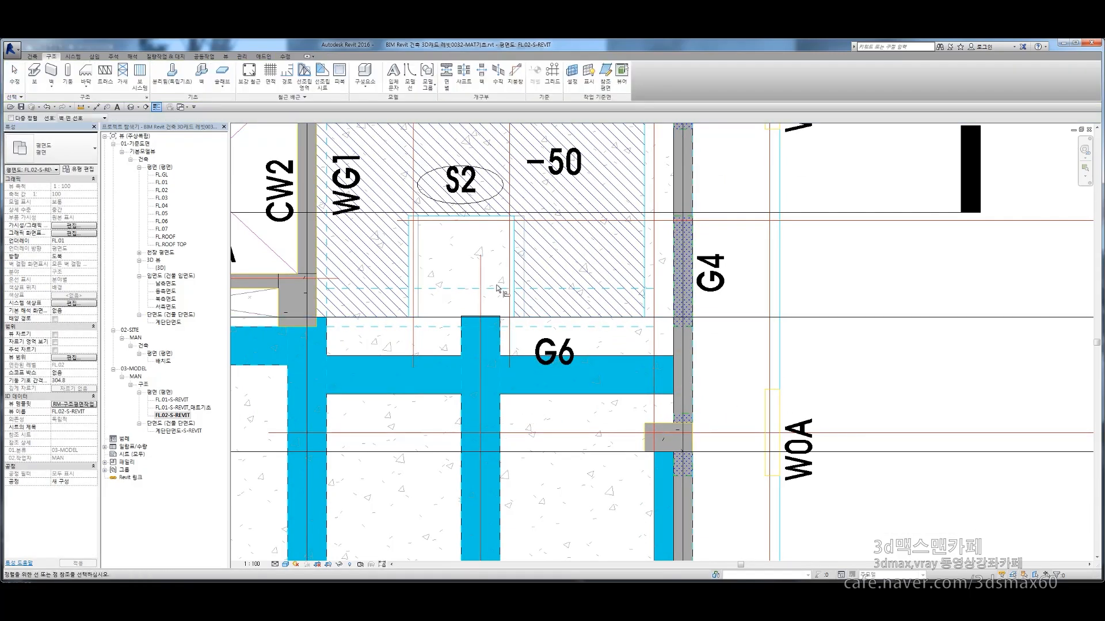
click(613, 356)
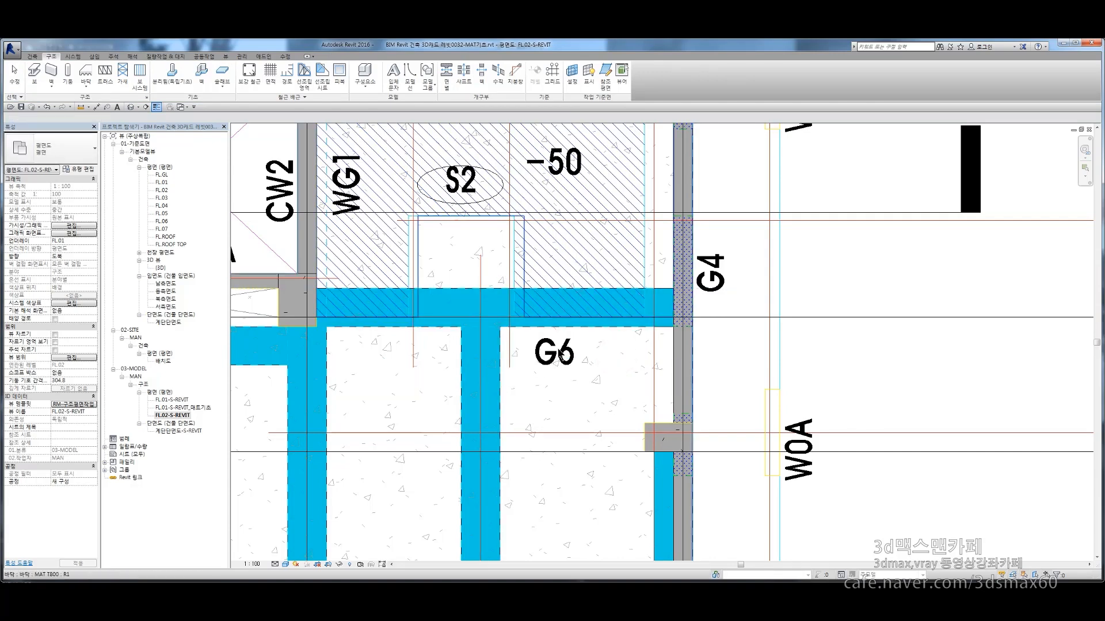
scroll(552, 345, down, 2)
middle_drag(637, 296, 498, 324)
key(Escape)
key(Escape)
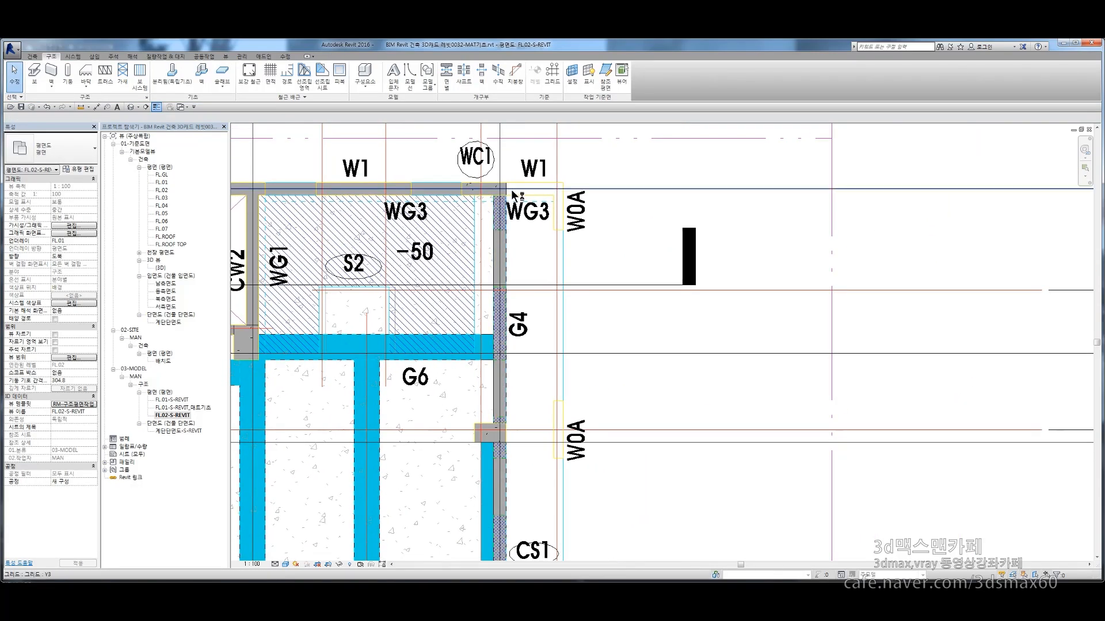
Mirror a copy of the 2G3 beam across the horizontal centerline of the column below the G4 label
click(486, 463)
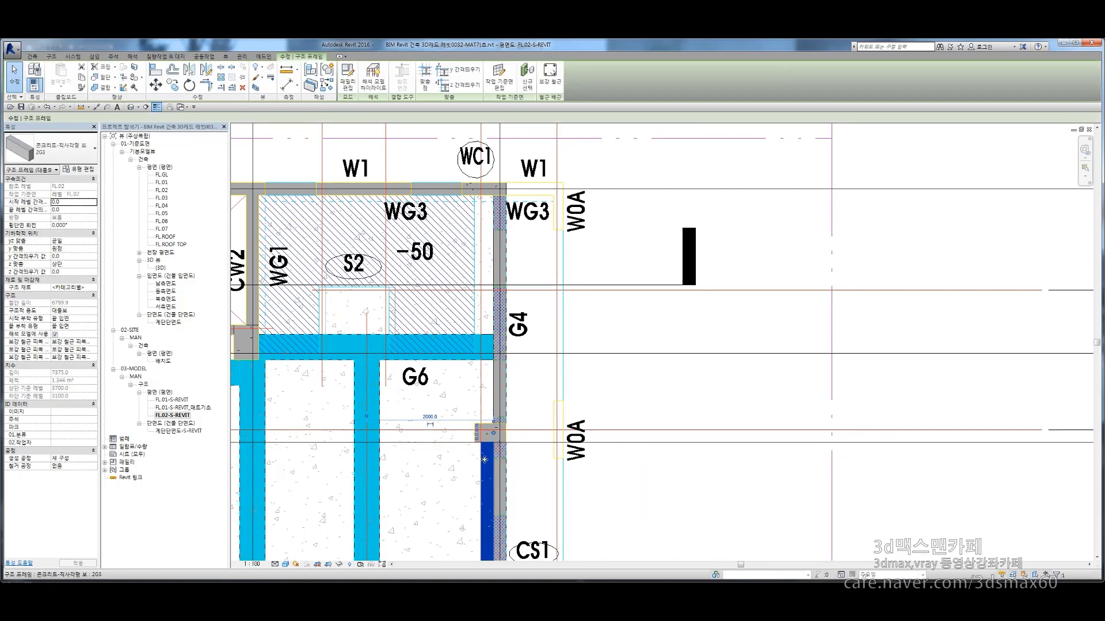
key(m)
key(m)
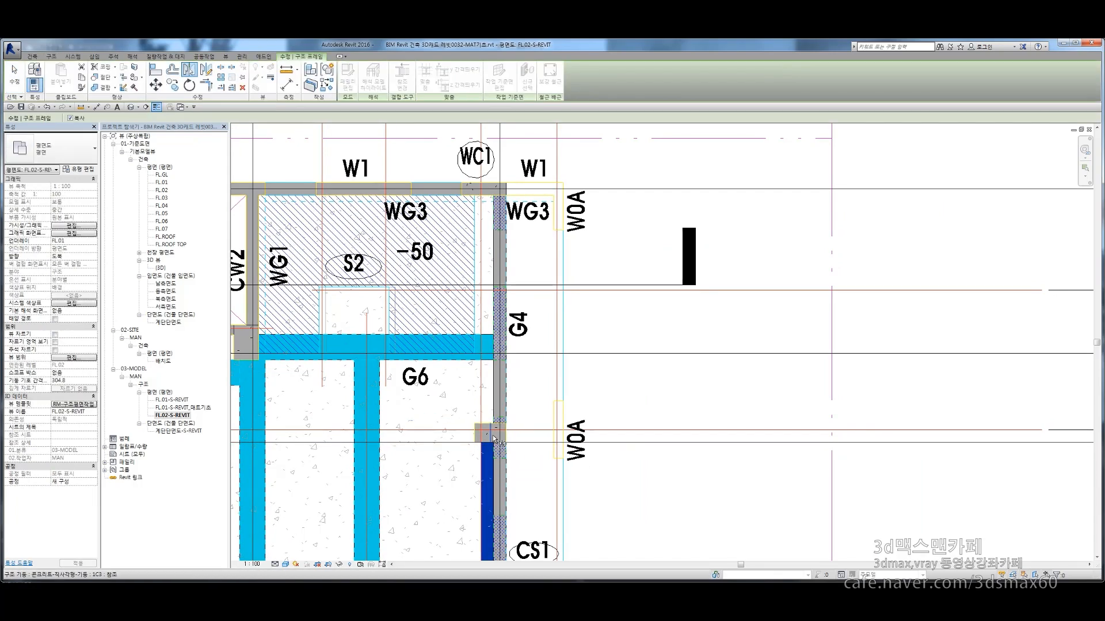
click(545, 496)
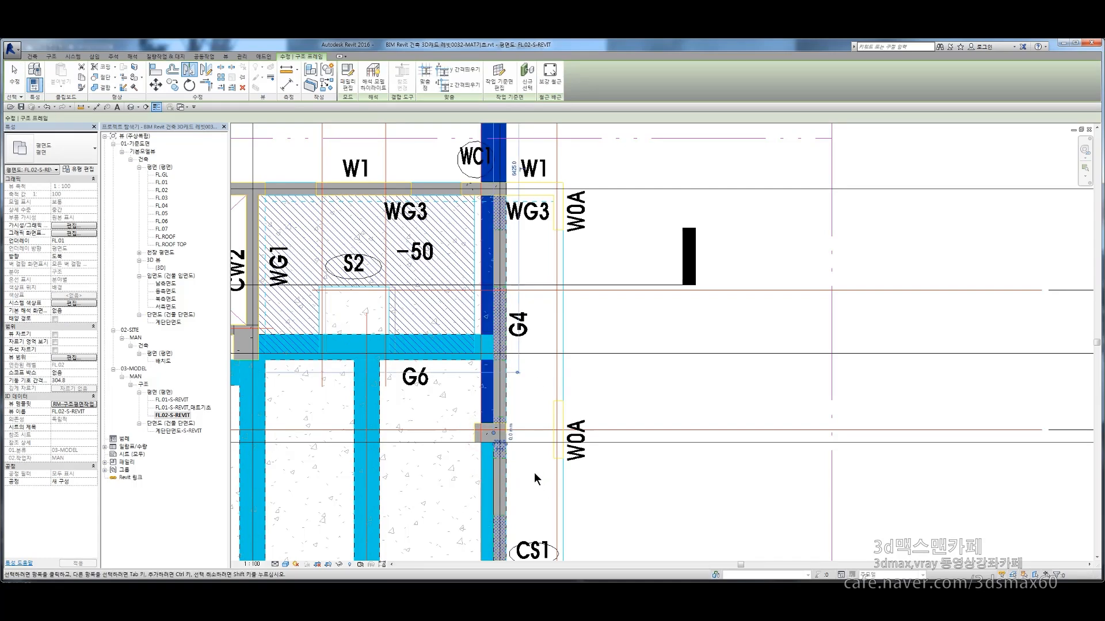
Pull the upper end of the mirrored 2G3 beam back to the inner face of the W1 wall at WC1
ctrl+scroll(488, 176, up, 3)
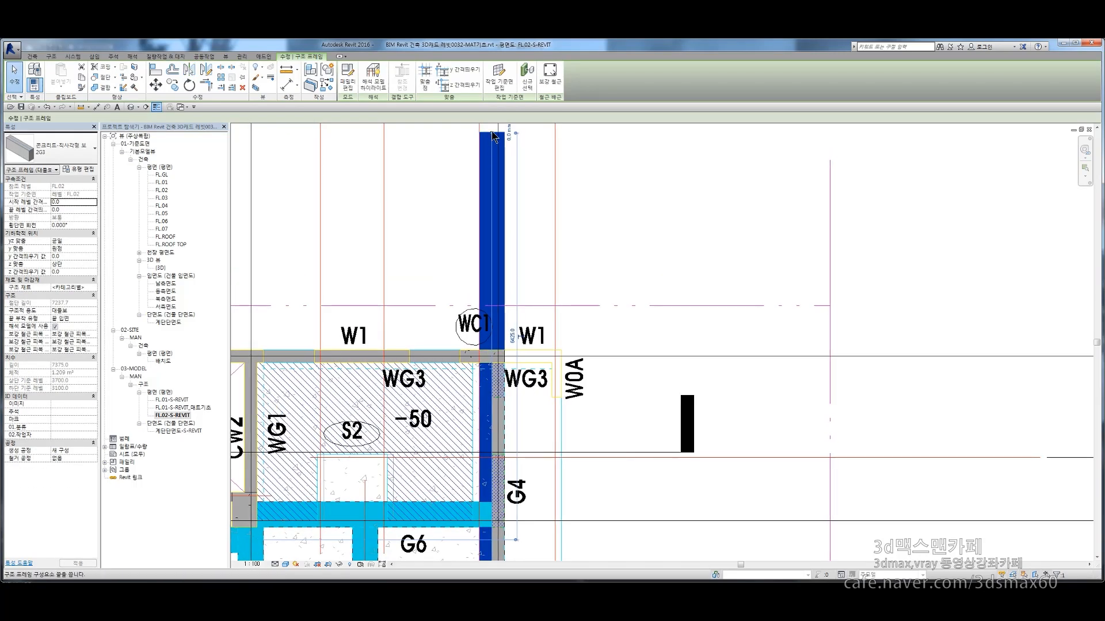
drag(486, 207, 491, 388)
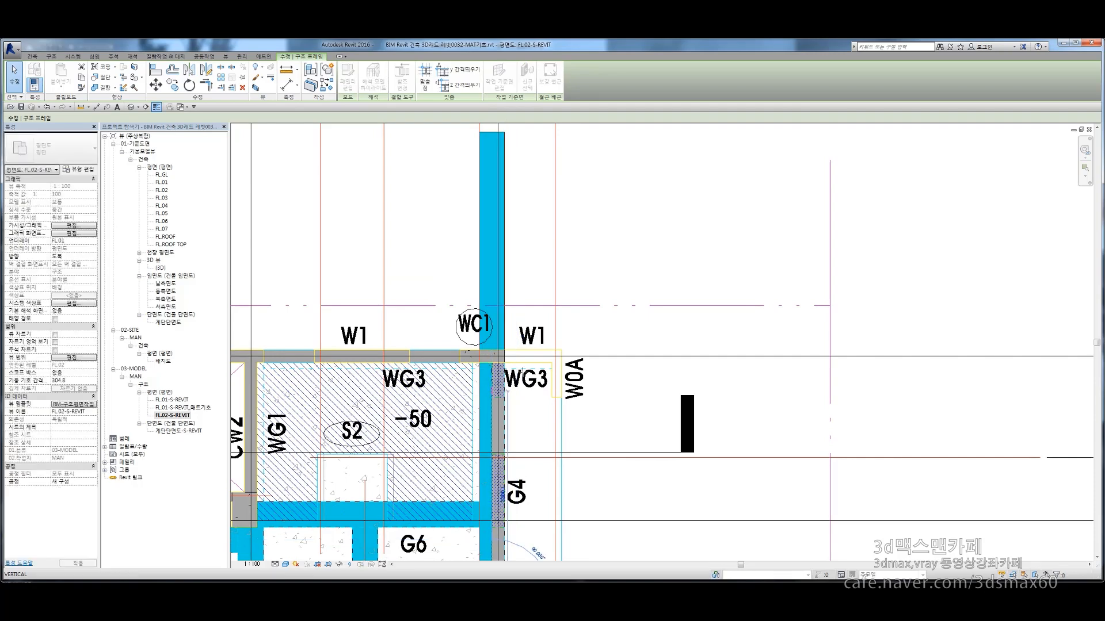
key(Escape)
scroll(483, 405, up, 3)
click(486, 397)
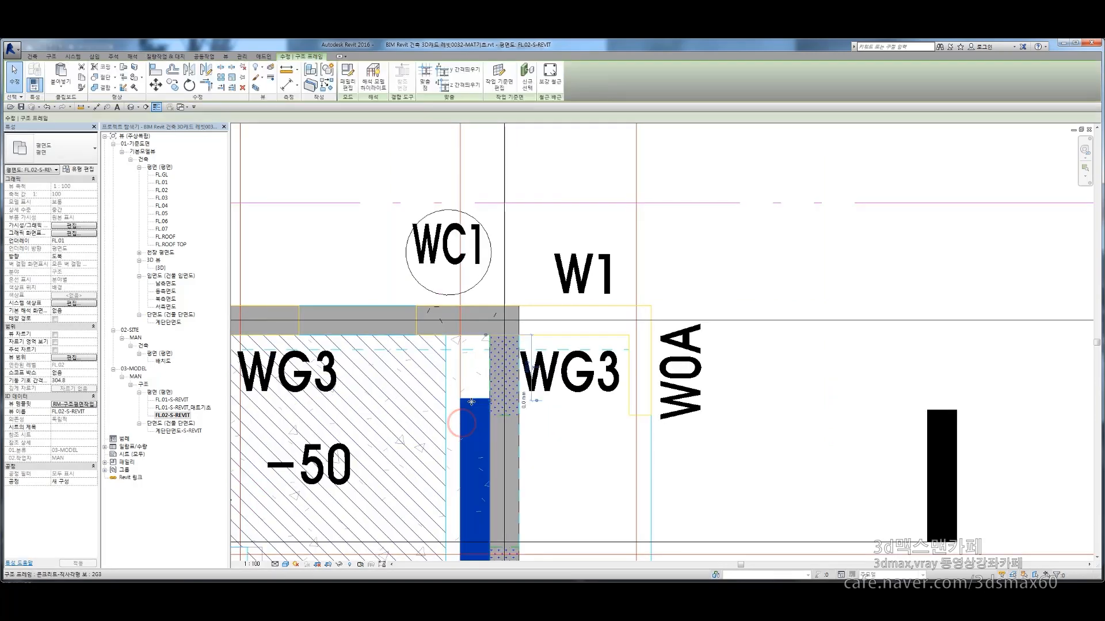
scroll(486, 387, up, 3)
drag(500, 406, 496, 263)
scroll(526, 350, down, 3)
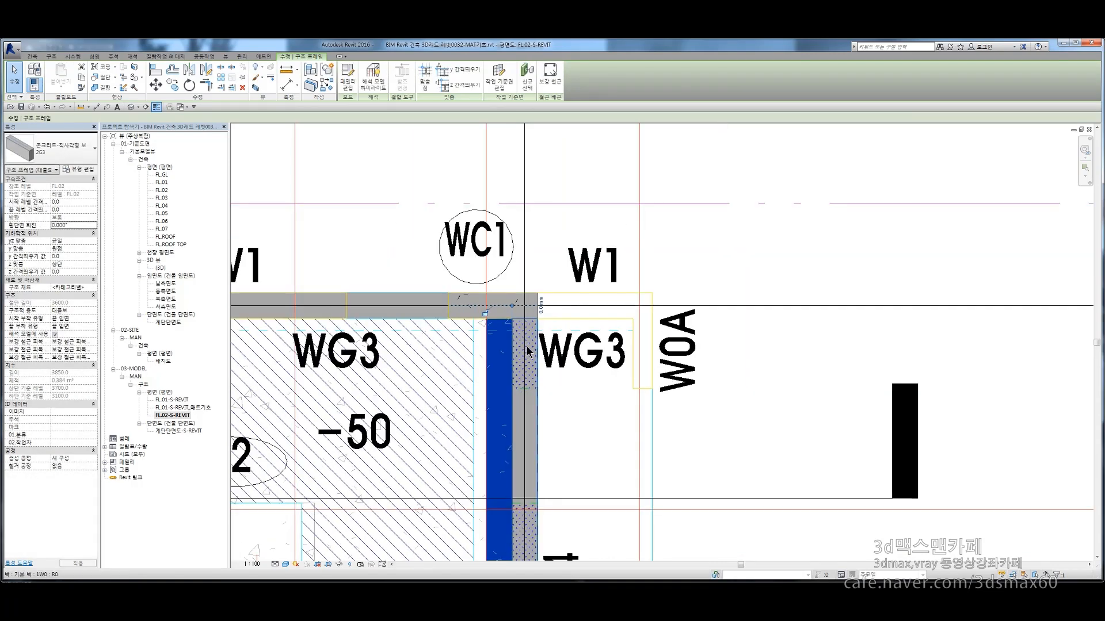
key(Escape)
scroll(521, 346, down, 2)
middle_drag(520, 449, 524, 308)
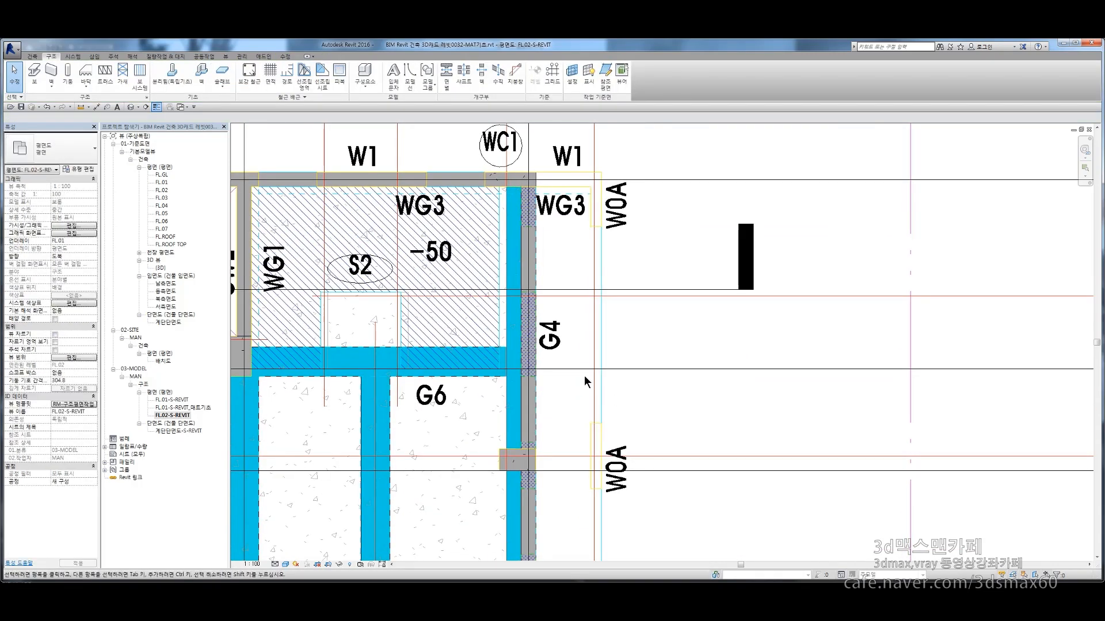
Examine the slab around S2 and the surrounding WG1, WG3 and G6 labels for beams still missing
scroll(501, 247, up, 1)
scroll(502, 247, up, 5)
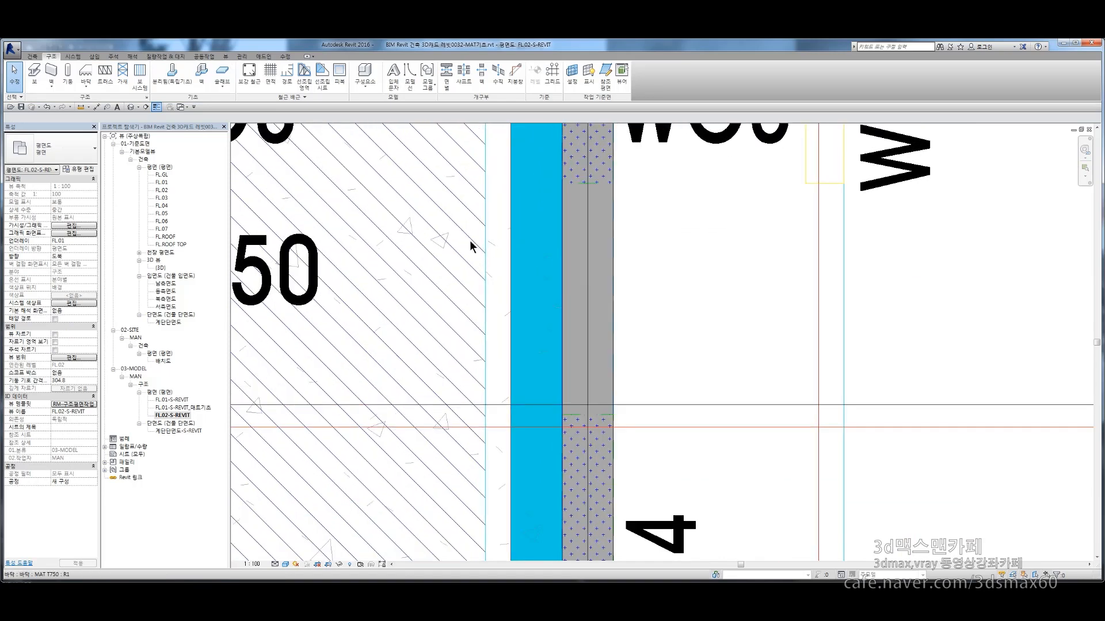
click(471, 242)
scroll(473, 243, down, 4)
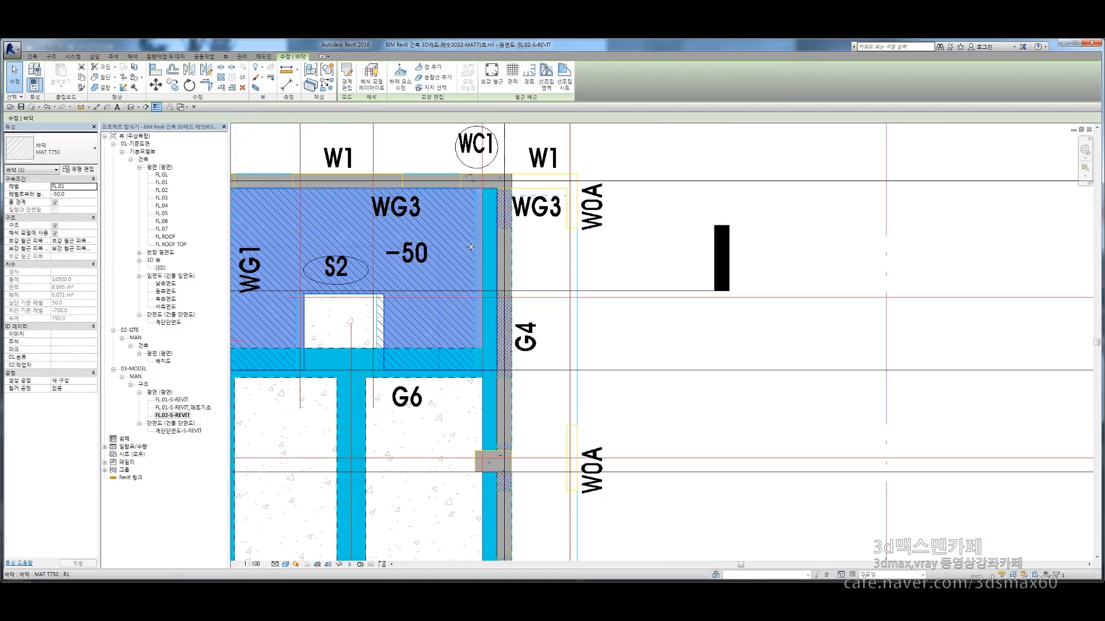
middle_drag(190, 213, 410, 258)
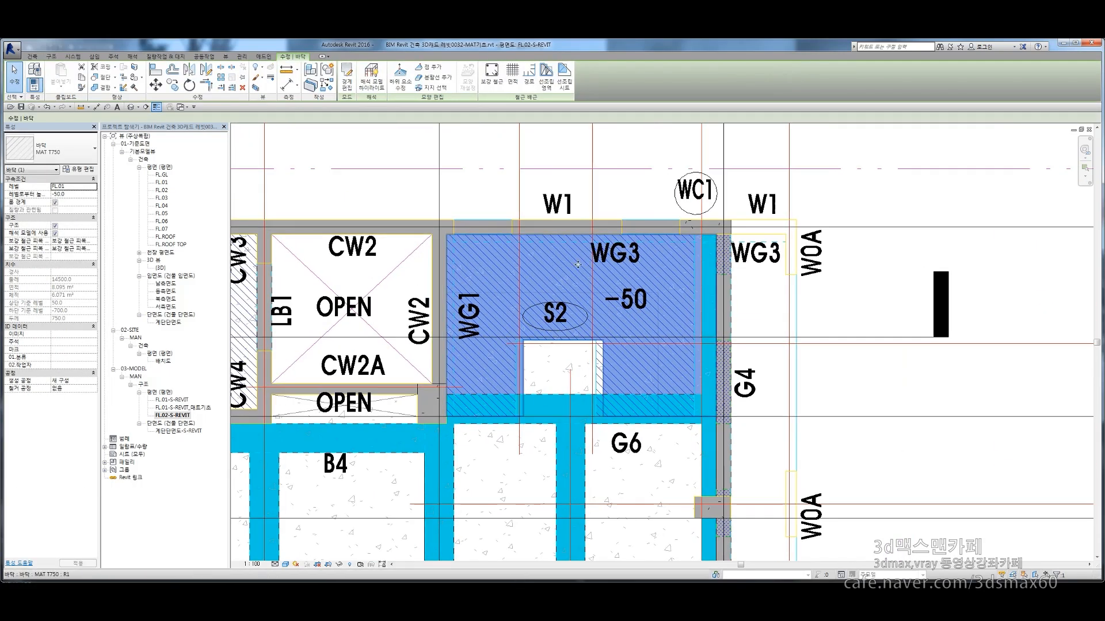
middle_drag(510, 391, 704, 384)
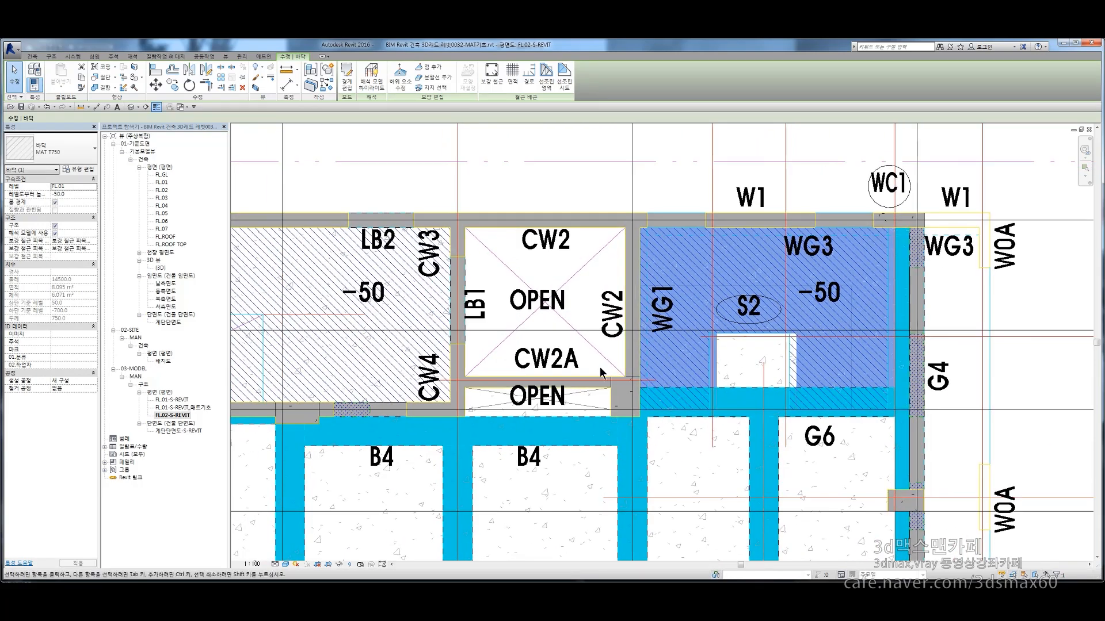
key(Escape)
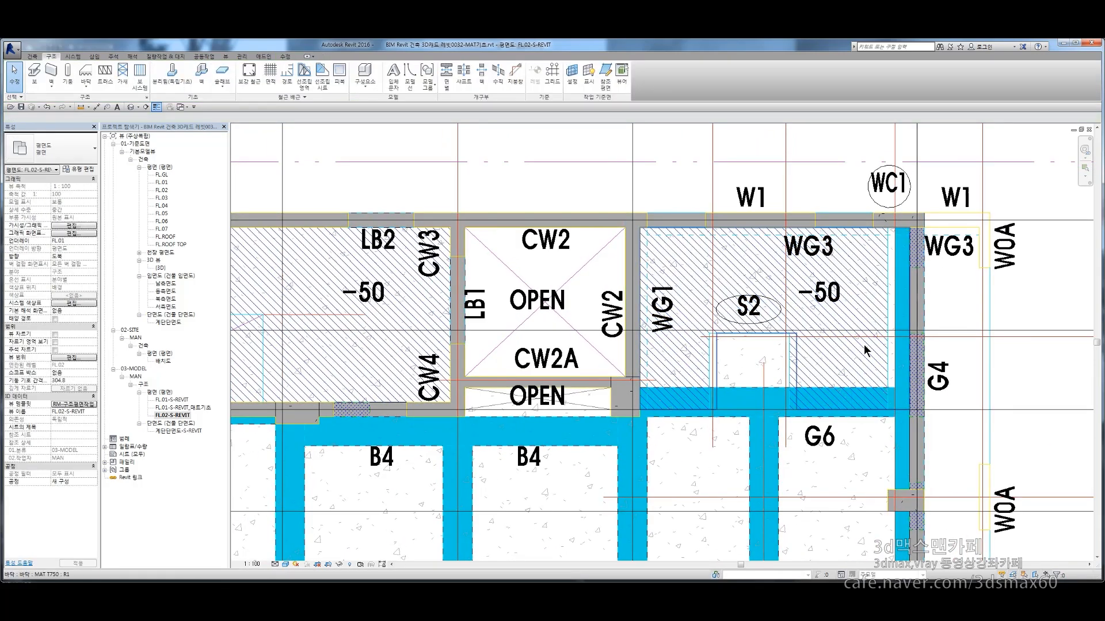
click(865, 345)
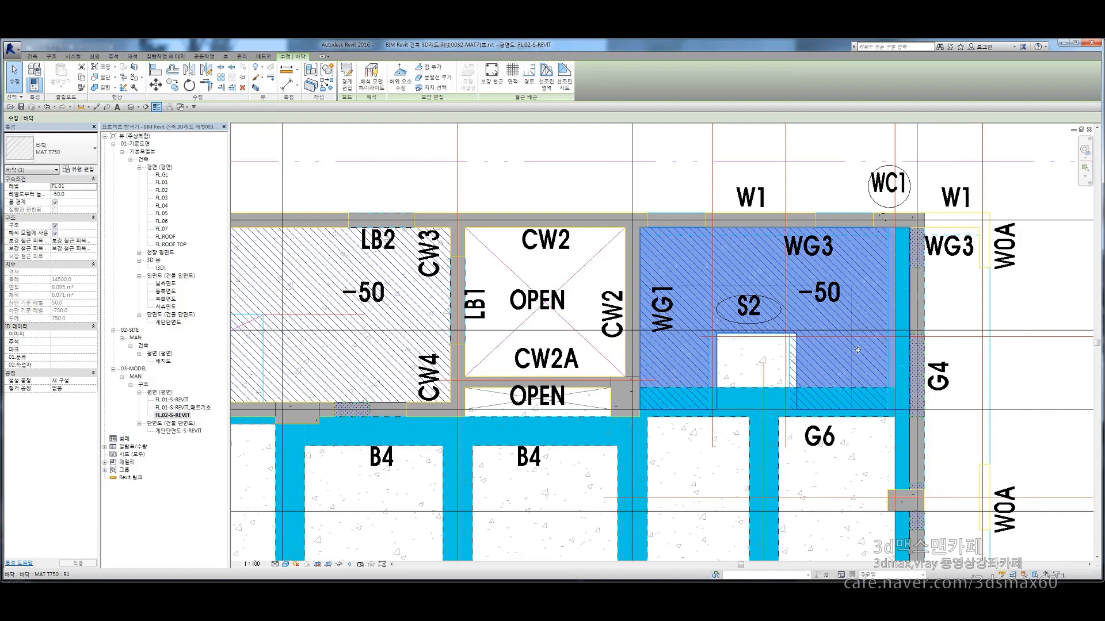
middle_drag(236, 446, 267, 396)
key(Escape)
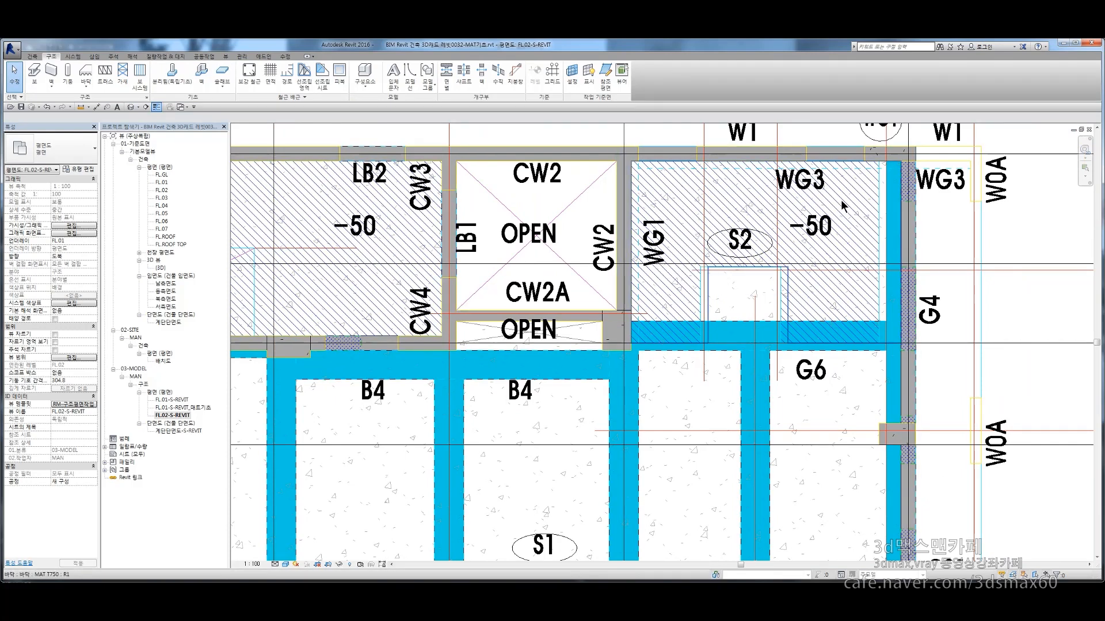
Create a beam similar to the existing 2WG1 beam and duplicate its type as 2WG3
middle_drag(323, 368, 639, 313)
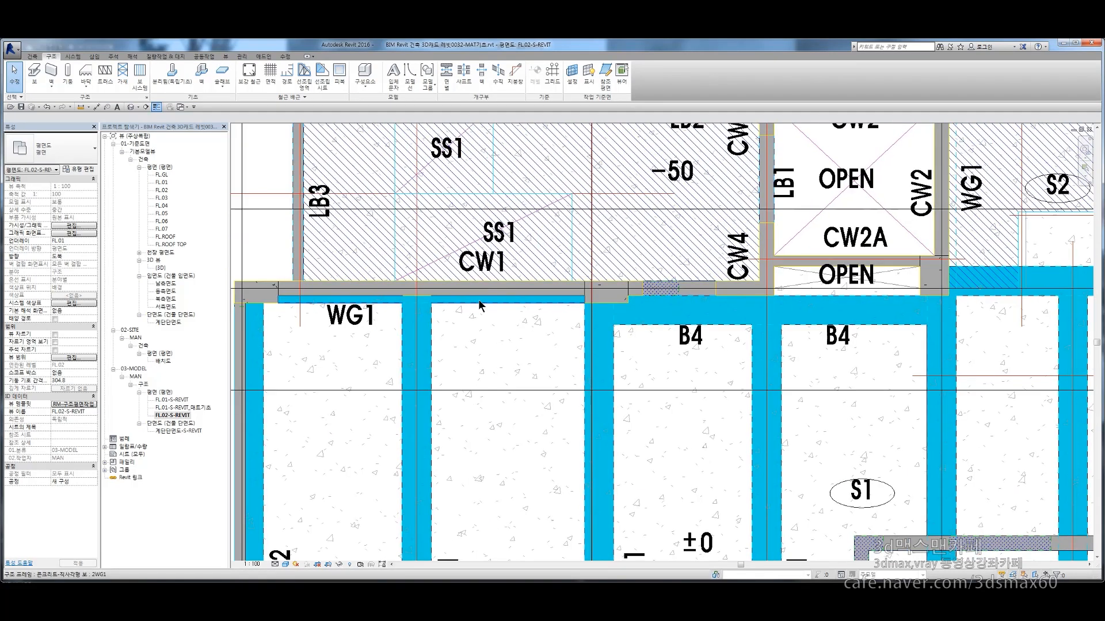
click(372, 308)
middle_drag(997, 248, 452, 399)
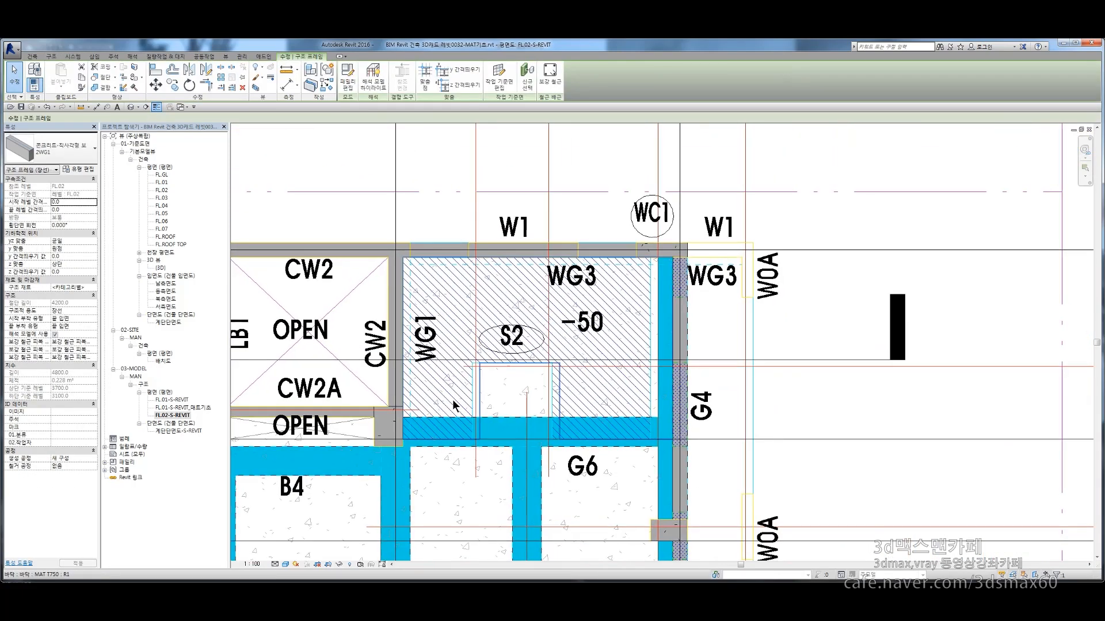
key(c)
key(s)
click(77, 169)
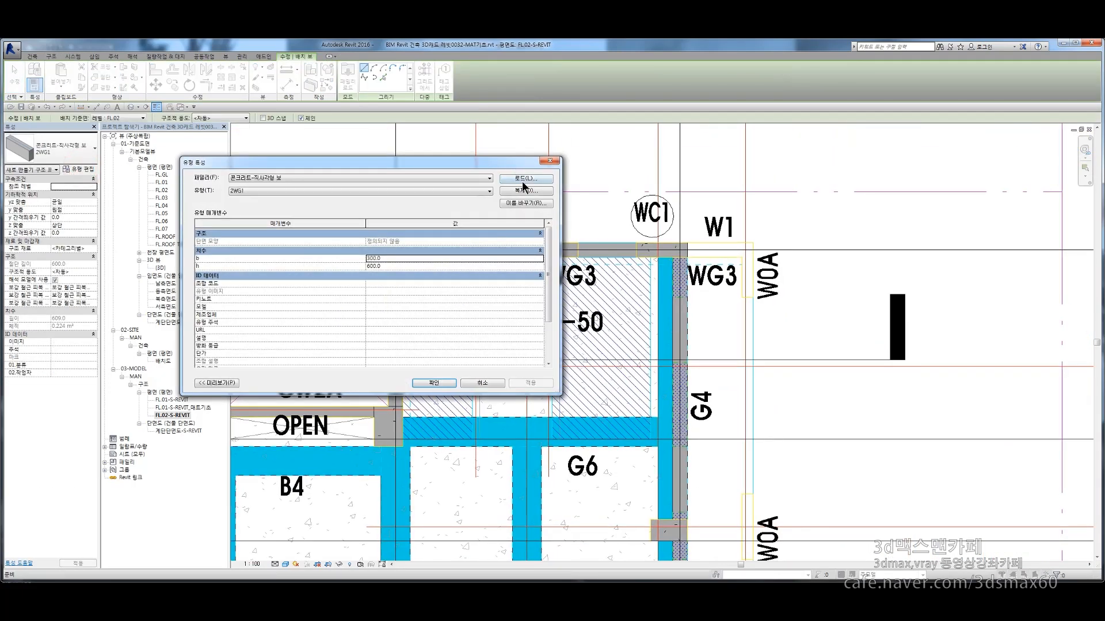
click(523, 193)
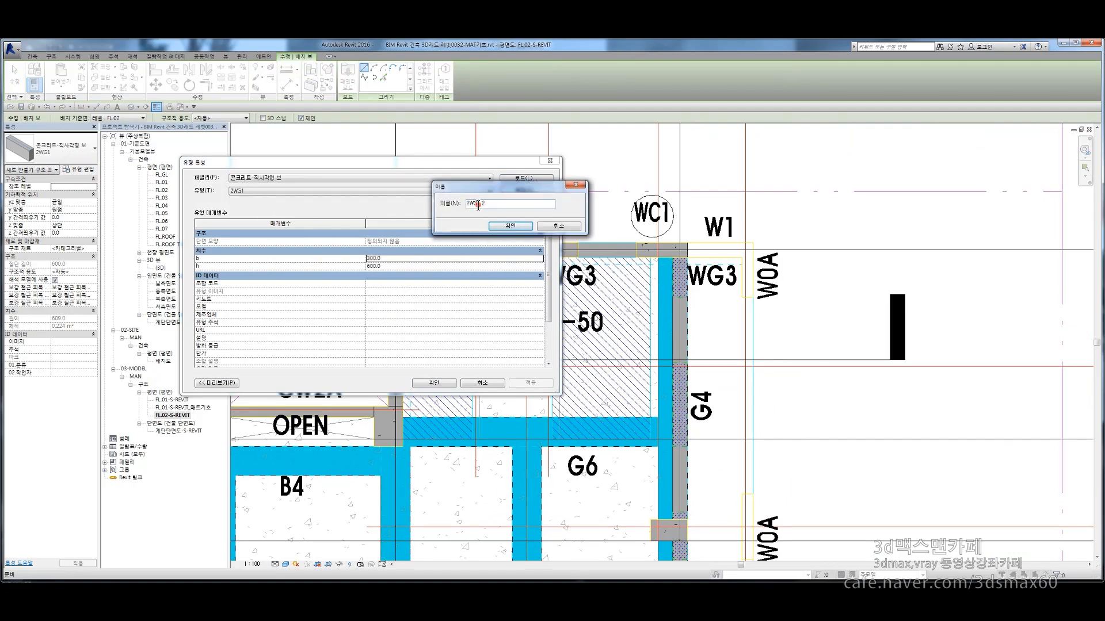
text(2WG3)
click(518, 227)
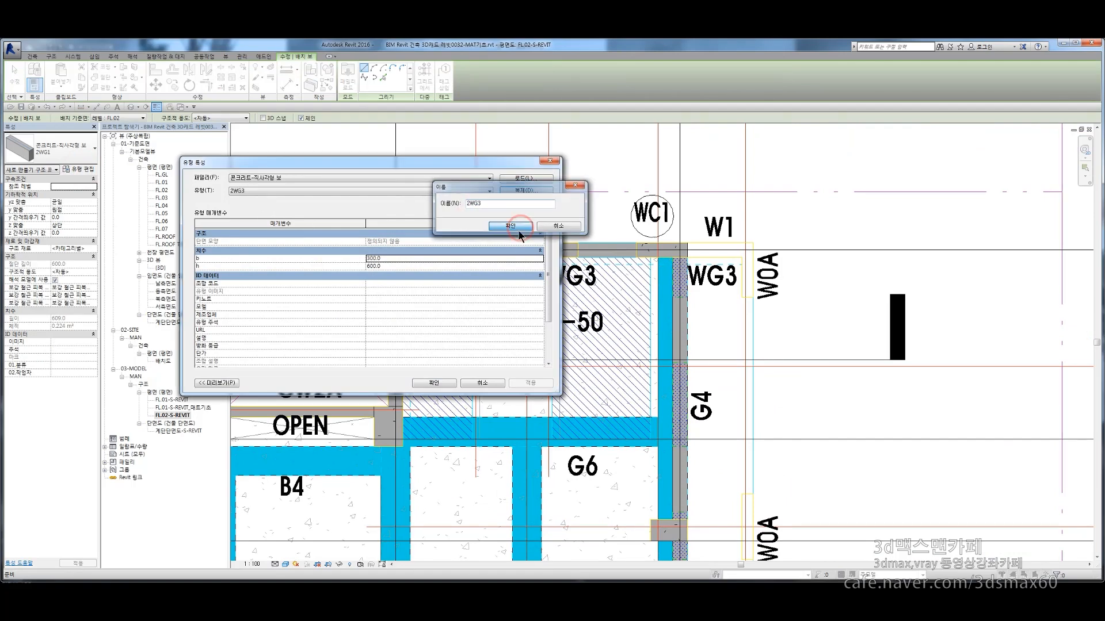
click(435, 382)
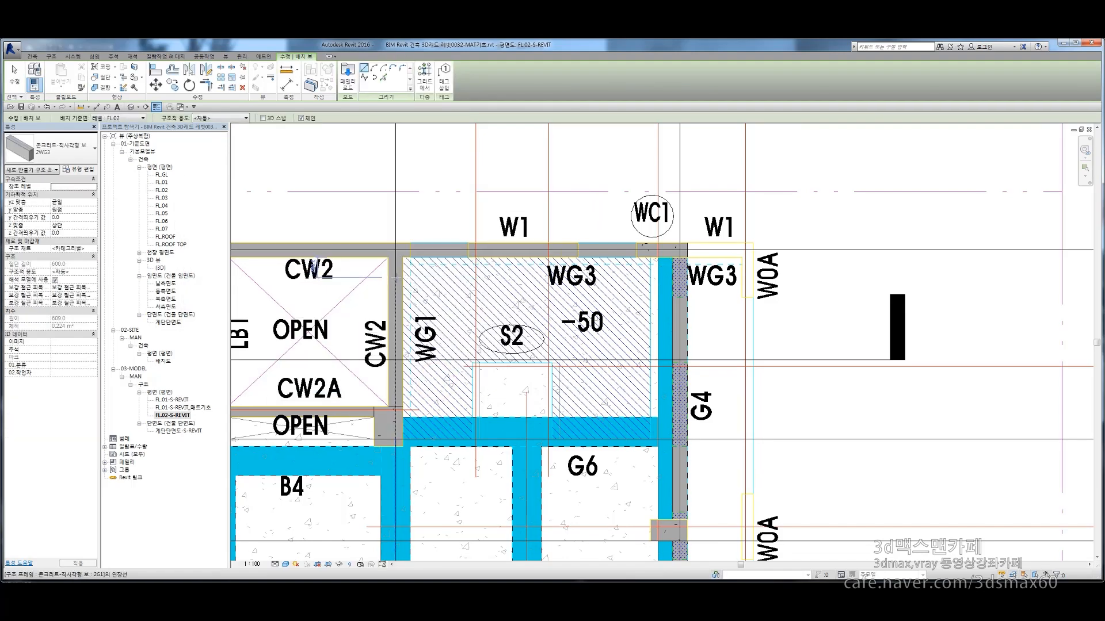
Draw a horizontal 2WG3 beam through the WG3 label, from the CW2 wall across to the 2G3 beam
click(397, 278)
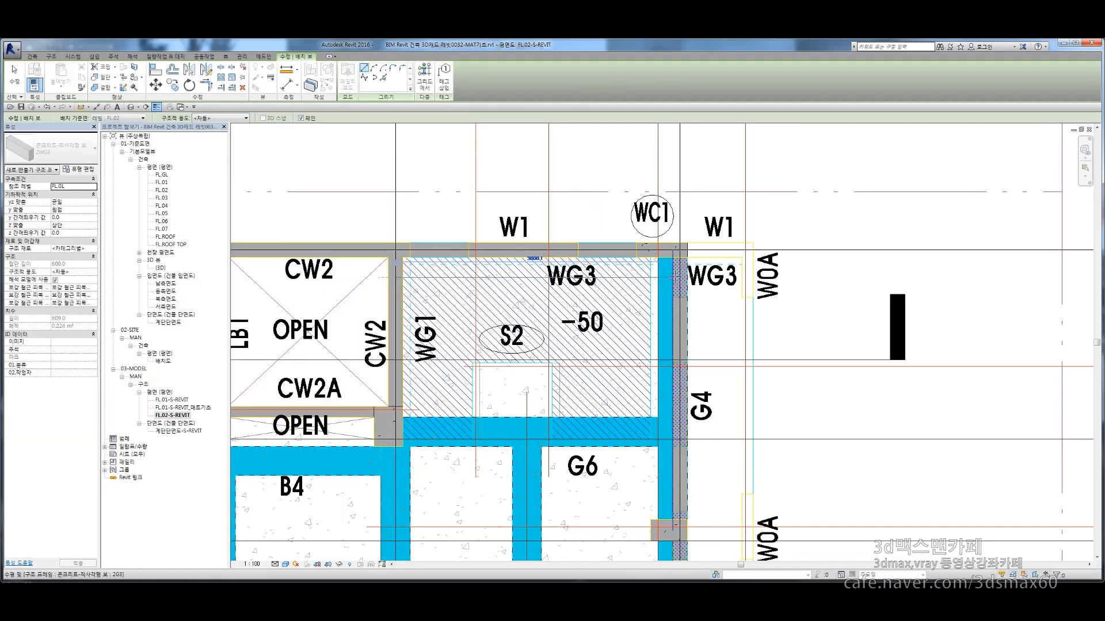
click(646, 248)
key(Escape)
key(Escape)
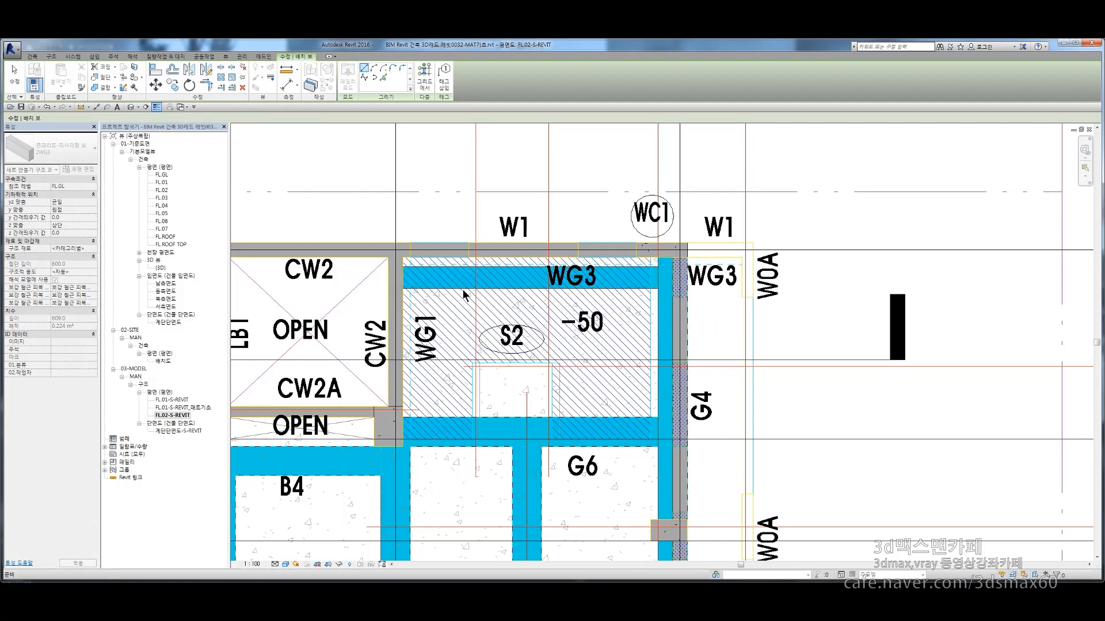
Align the horizontal 2WG3 beam's upper edge with the outer face of the W1 wall
key(a)
key(l)
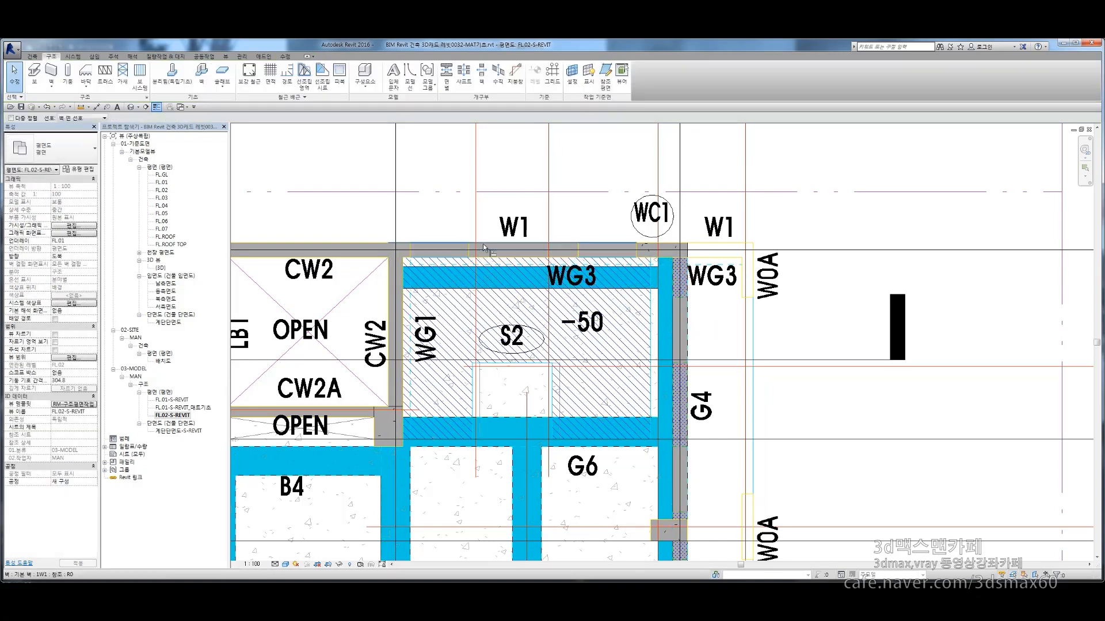
click(506, 289)
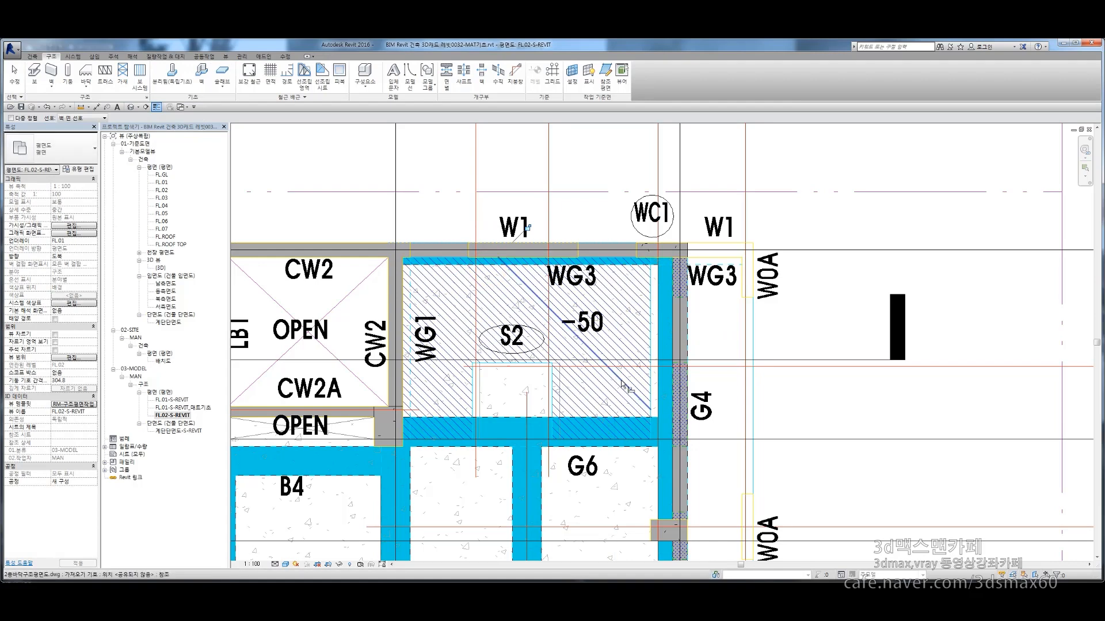
key(Escape)
key(Escape)
Draw a vertical 2WG3 beam beside the WG1 label, from the G6 beam up to the WG3 beam
click(460, 260)
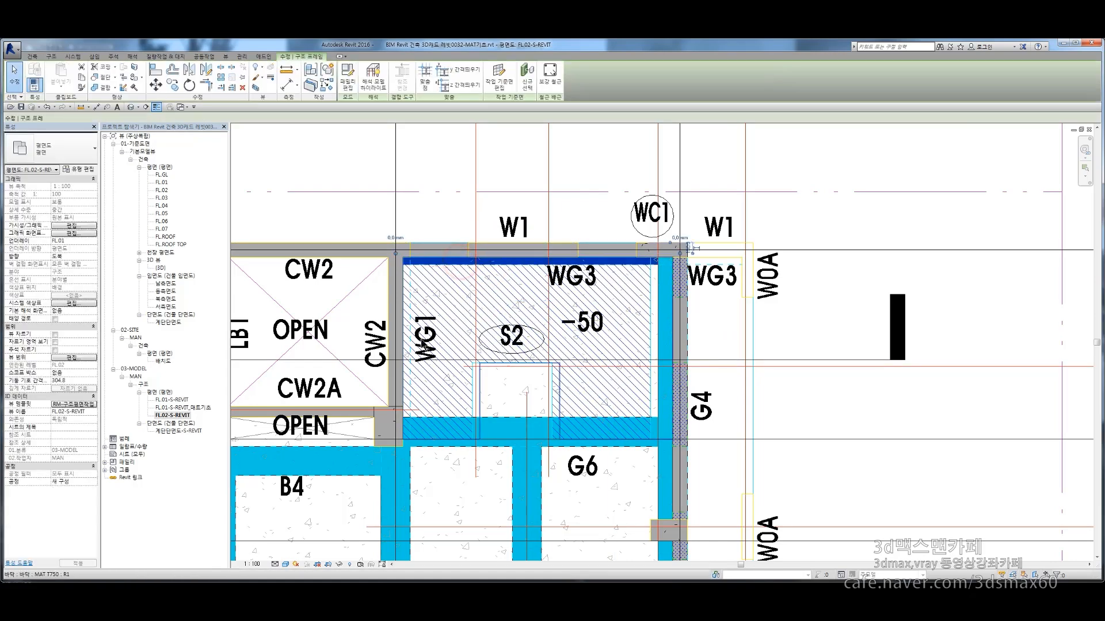
key(b)
key(m)
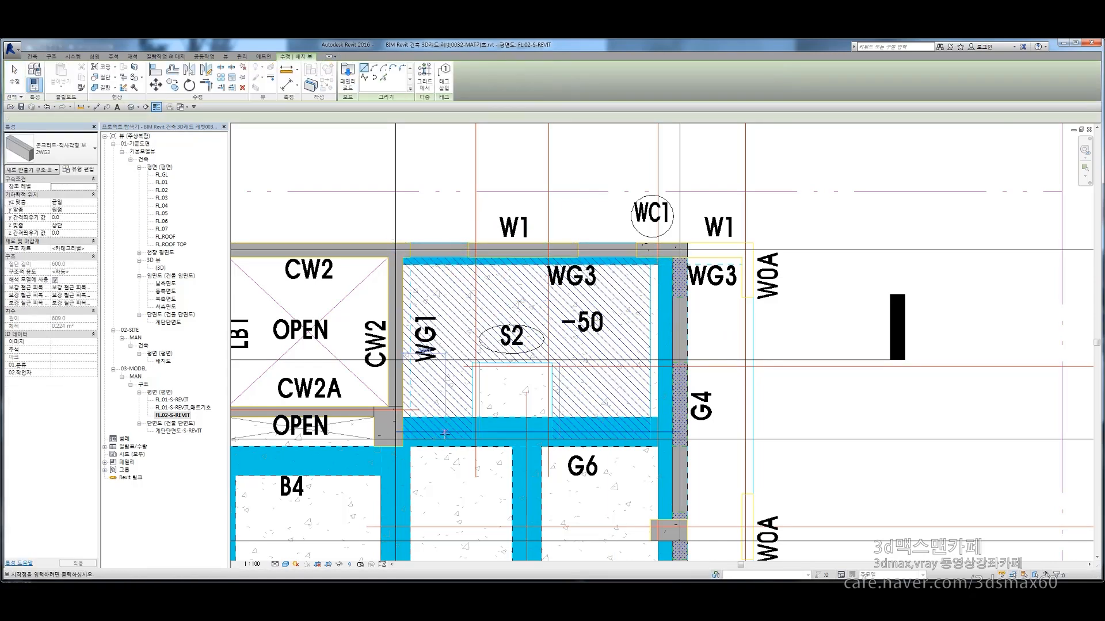
click(451, 428)
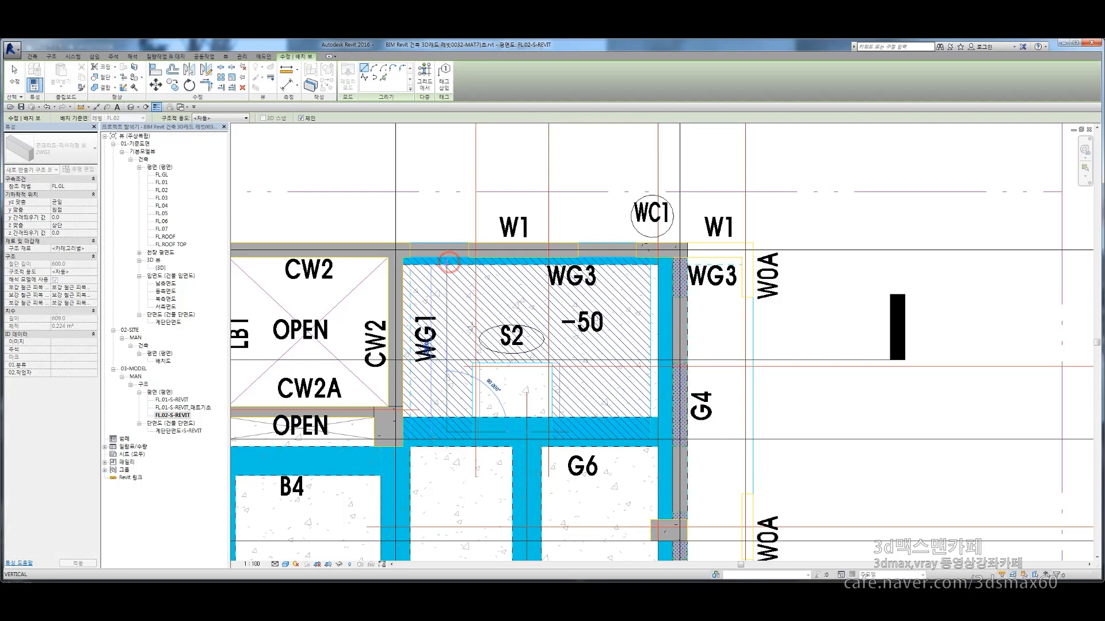
click(449, 263)
key(Escape)
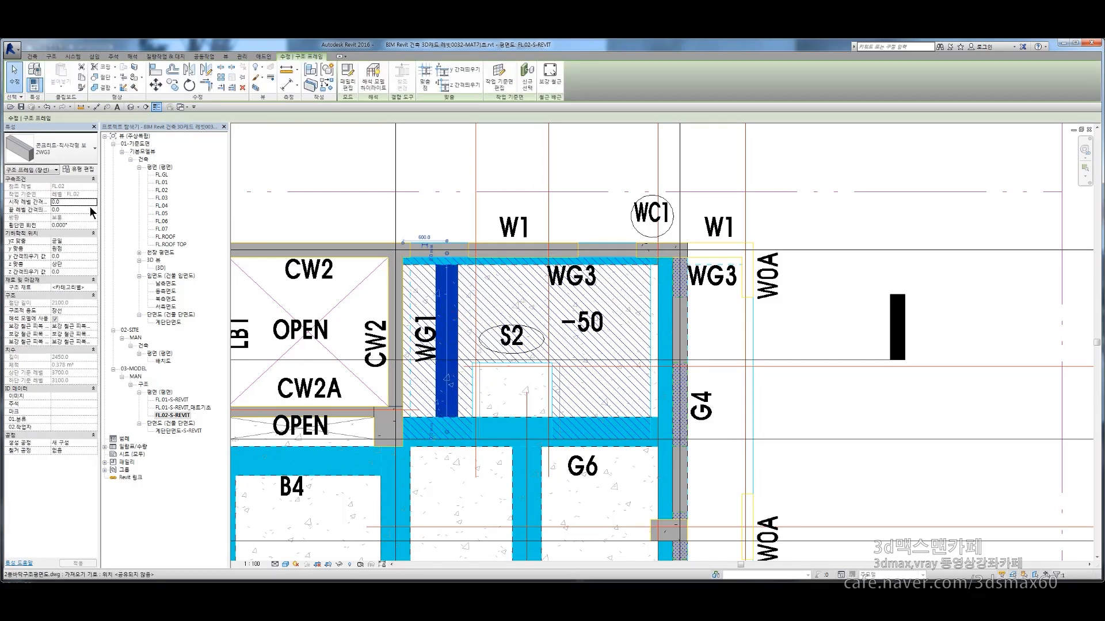
Change the new vertical beam's type to 2WG1 and align it with the far face of the CW2 wall
click(58, 149)
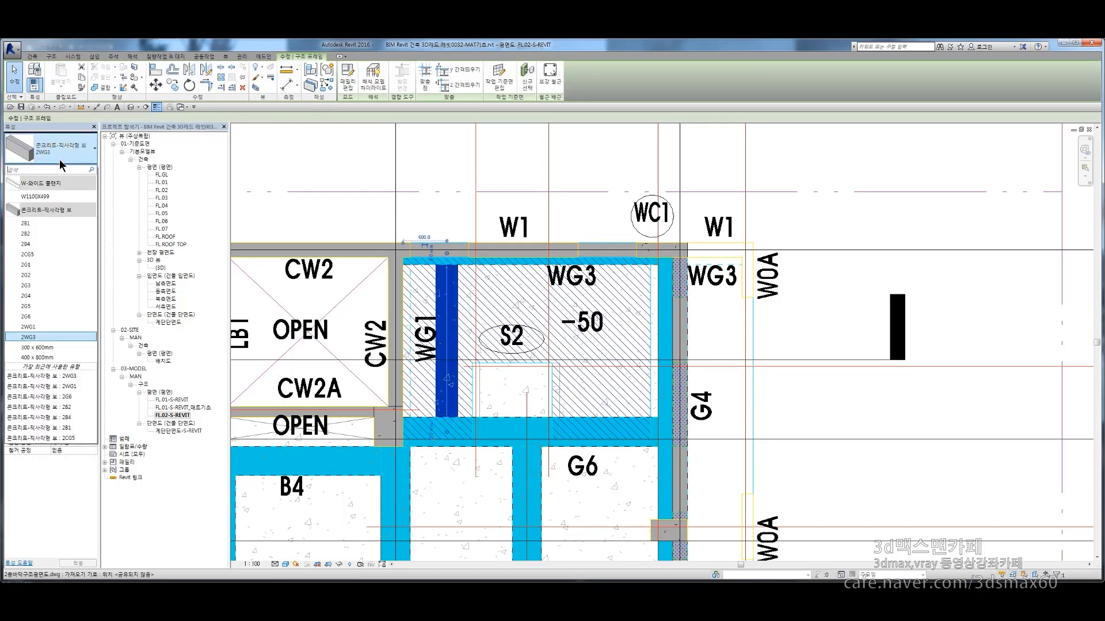
click(43, 327)
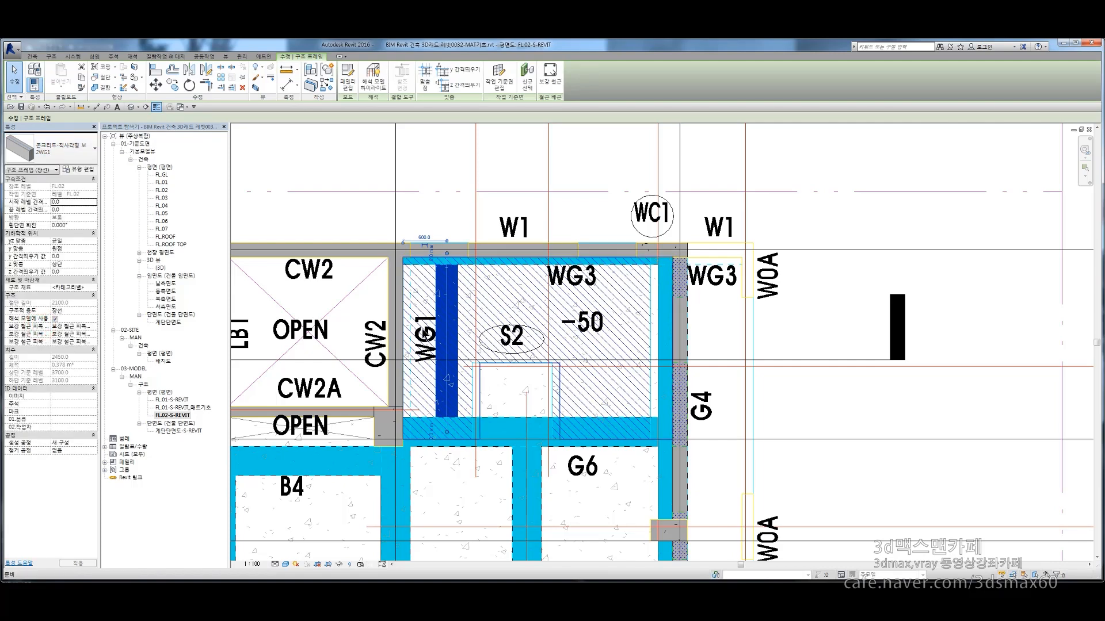
key(Escape)
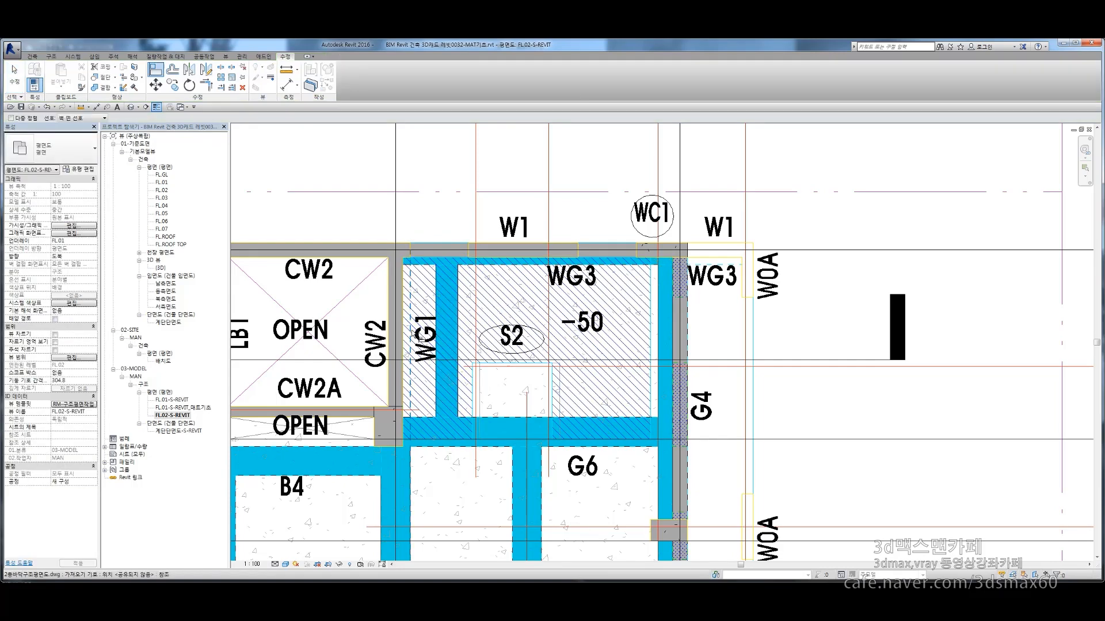
click(456, 333)
key(Escape)
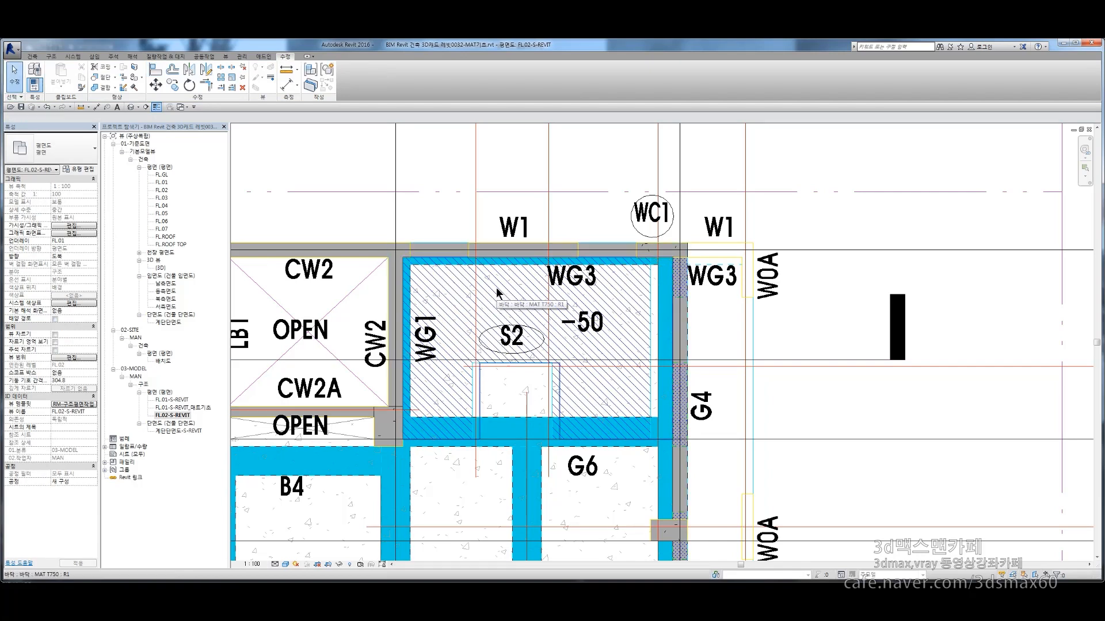
Open the default 3D view and display the whole structure in the shaded visual style
click(131, 107)
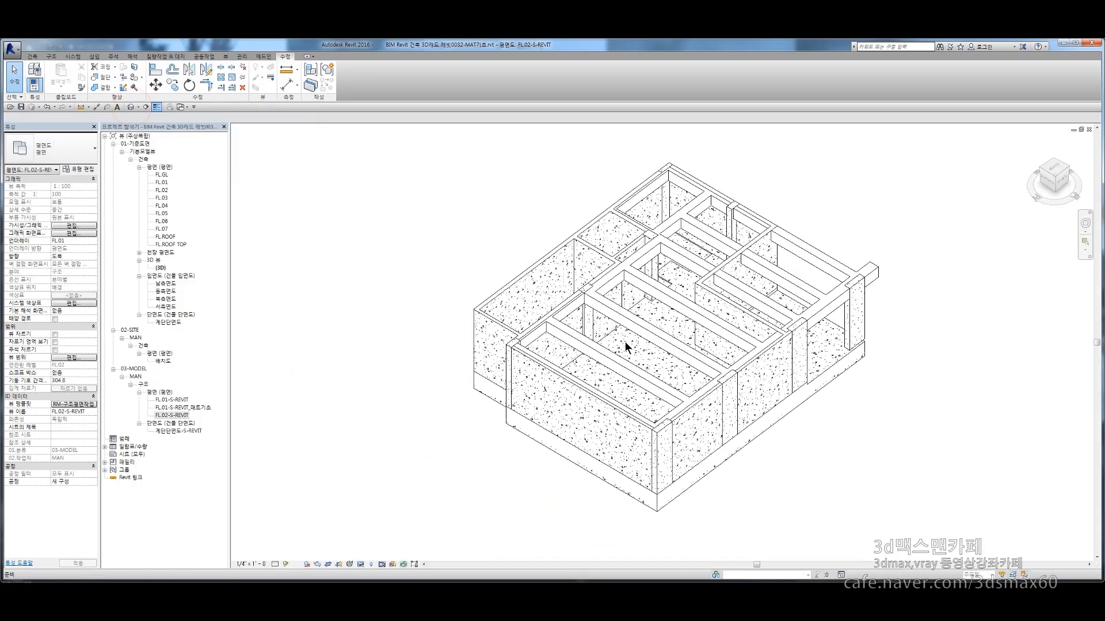
shift+middle_drag(851, 433, 723, 378)
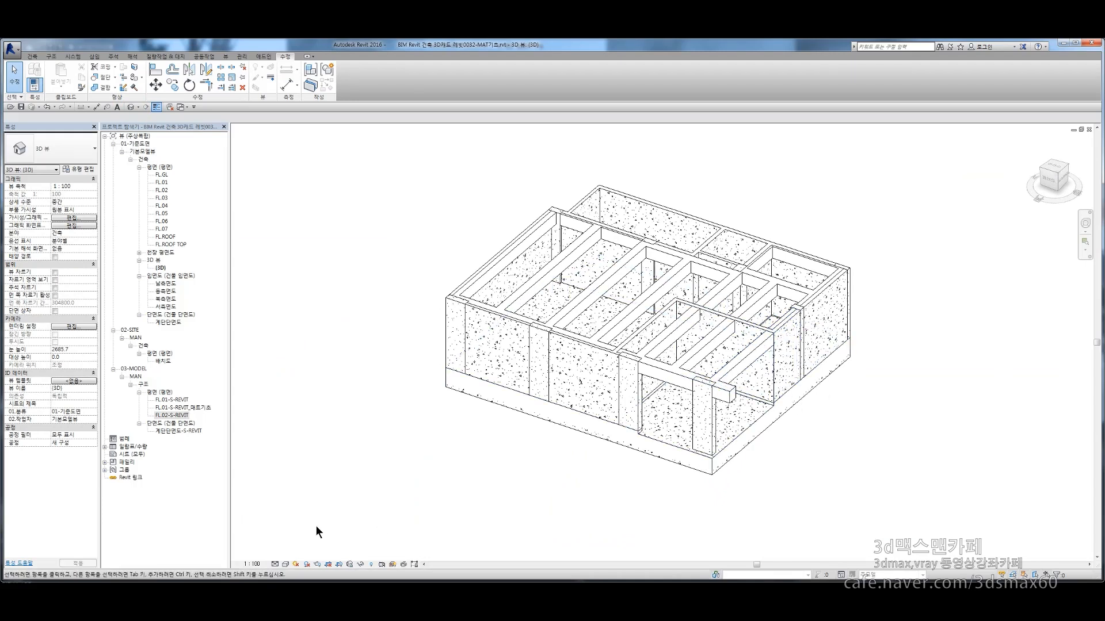
click(286, 564)
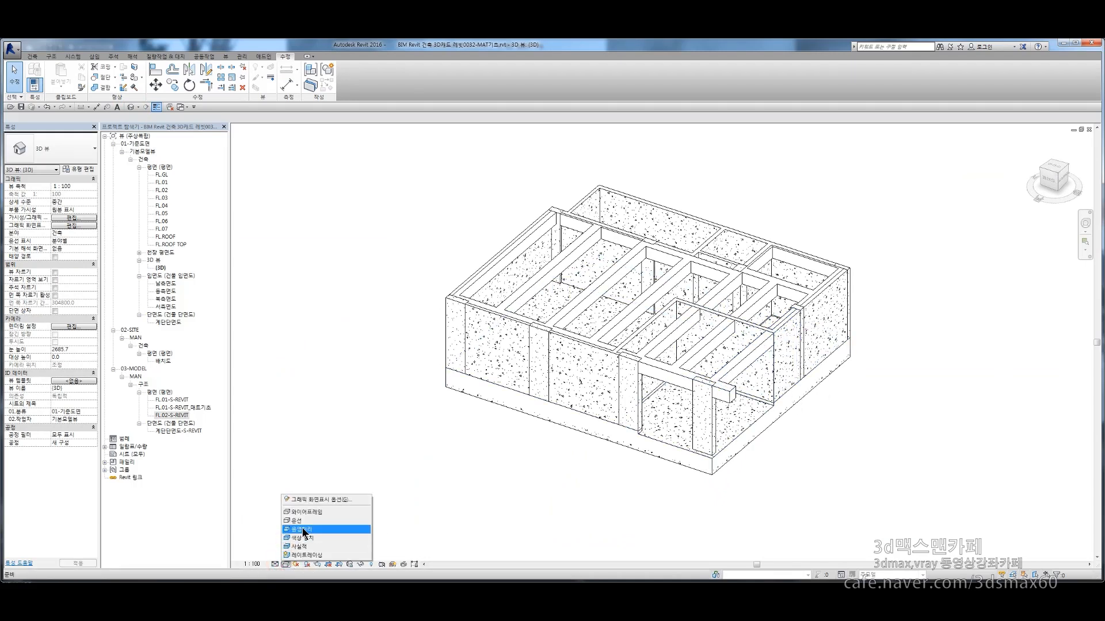
click(303, 529)
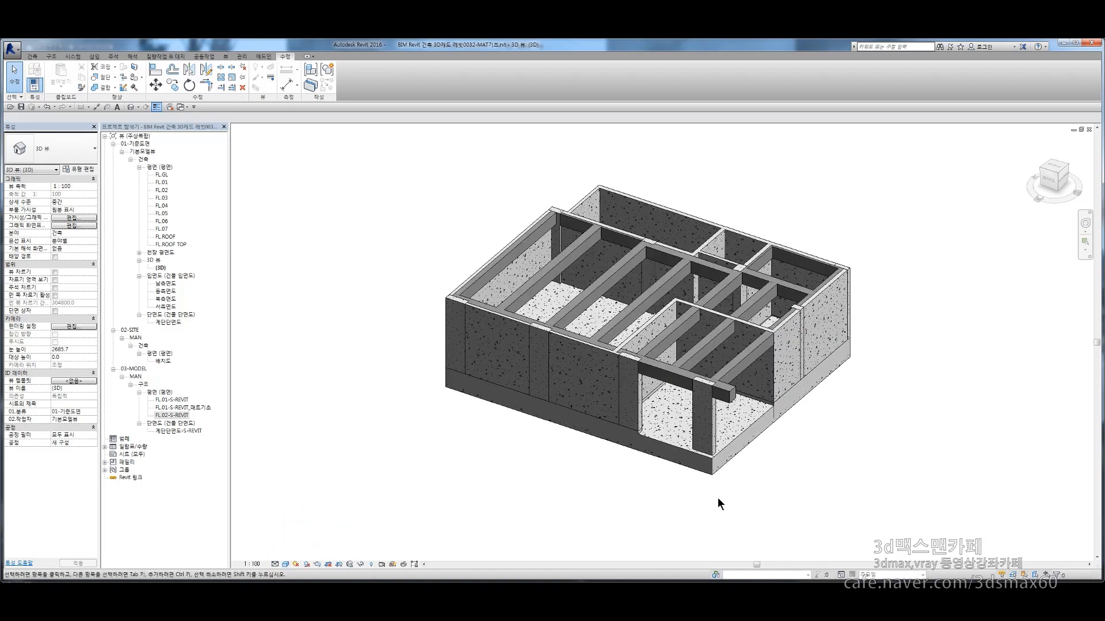
Turn on ambient shadows in the 3D view's graphic display options
click(286, 565)
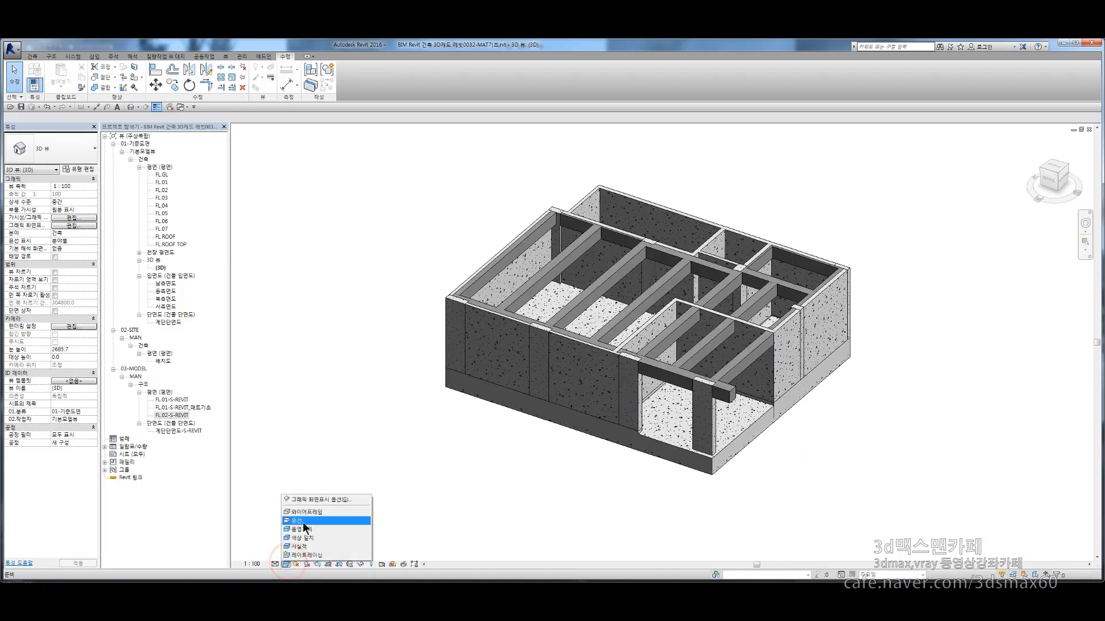
click(325, 494)
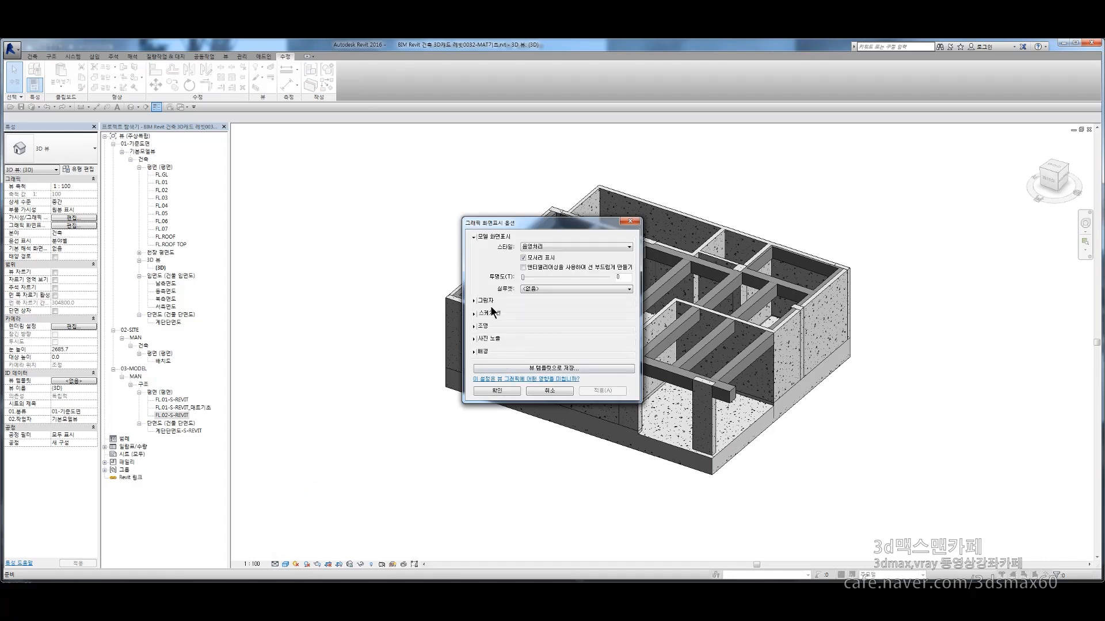
click(473, 301)
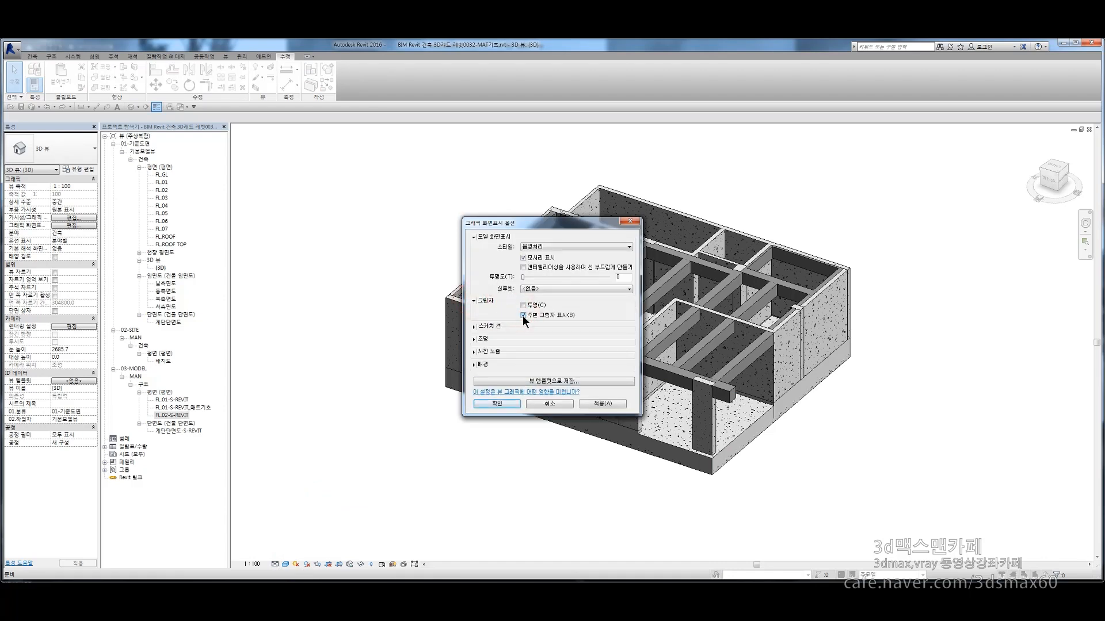
click(497, 403)
click(409, 489)
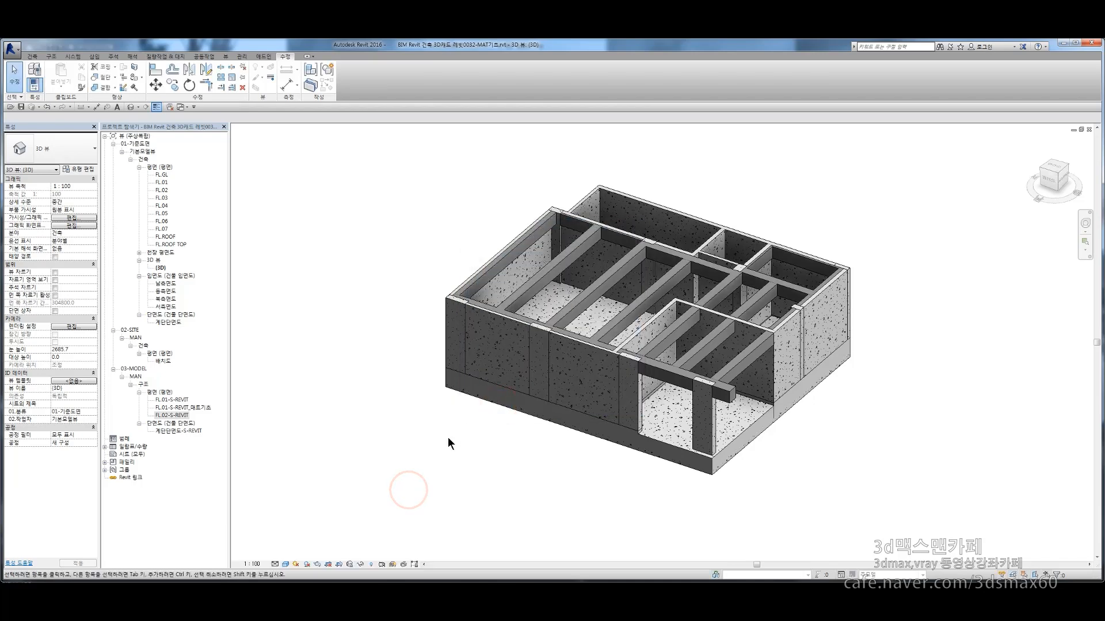
Examine the second-floor beam framing in 3D from several sides, including the G5 beams above the 1W0A walls
shift+middle_drag(680, 326, 567, 354)
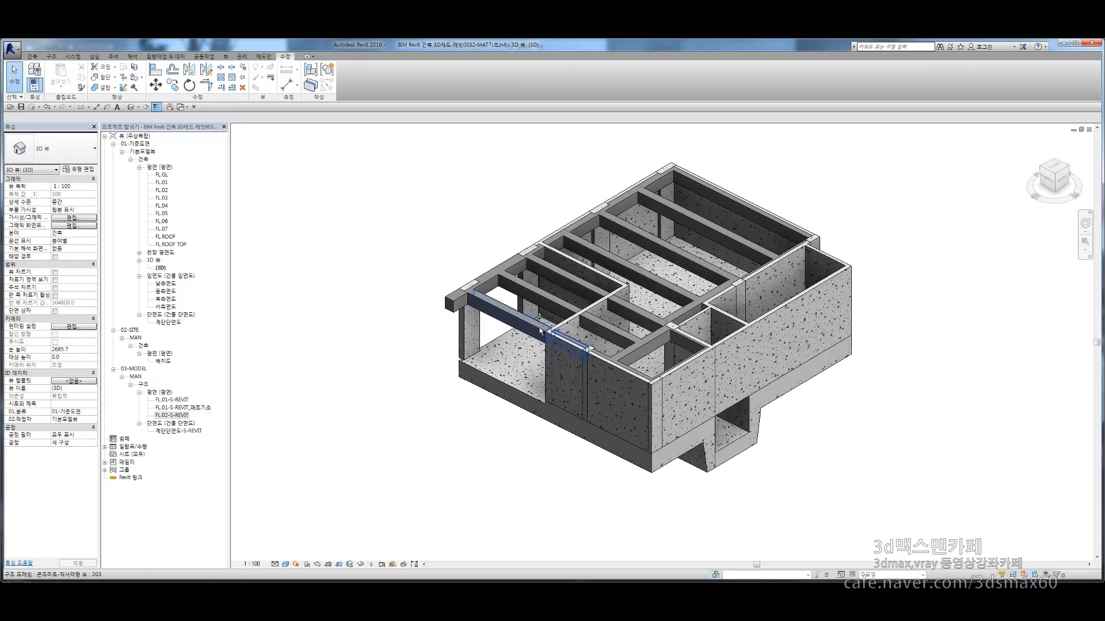
scroll(387, 394, up, 5)
shift+middle_drag(387, 394, 708, 403)
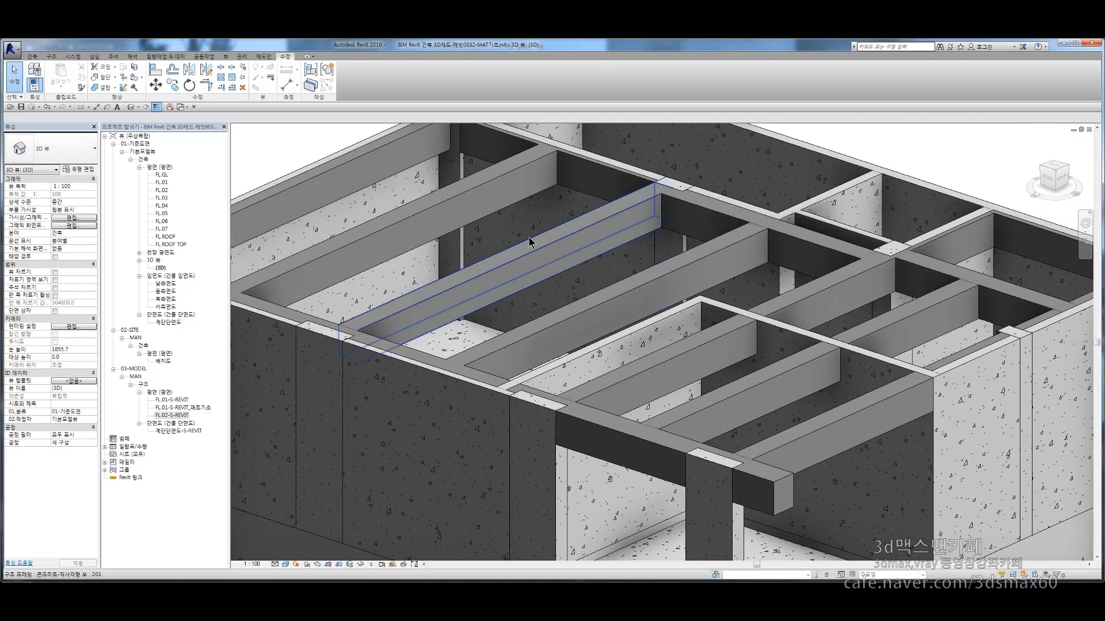
shift+middle_drag(539, 261, 687, 364)
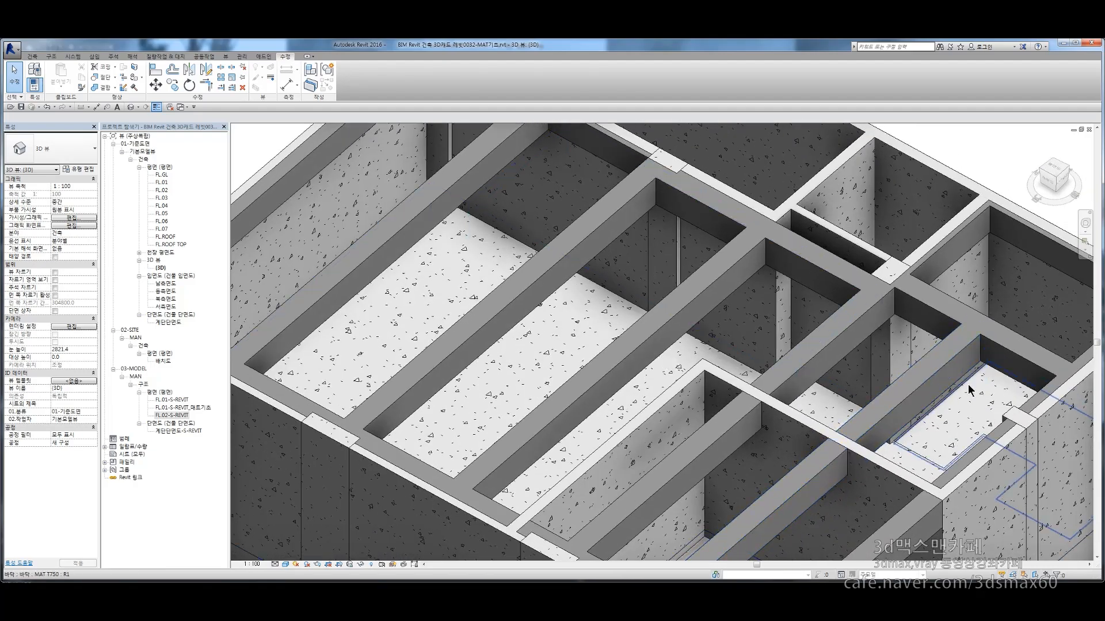
middle_drag(972, 380, 561, 357)
shift+middle_drag(415, 409, 778, 352)
middle_drag(671, 382, 826, 327)
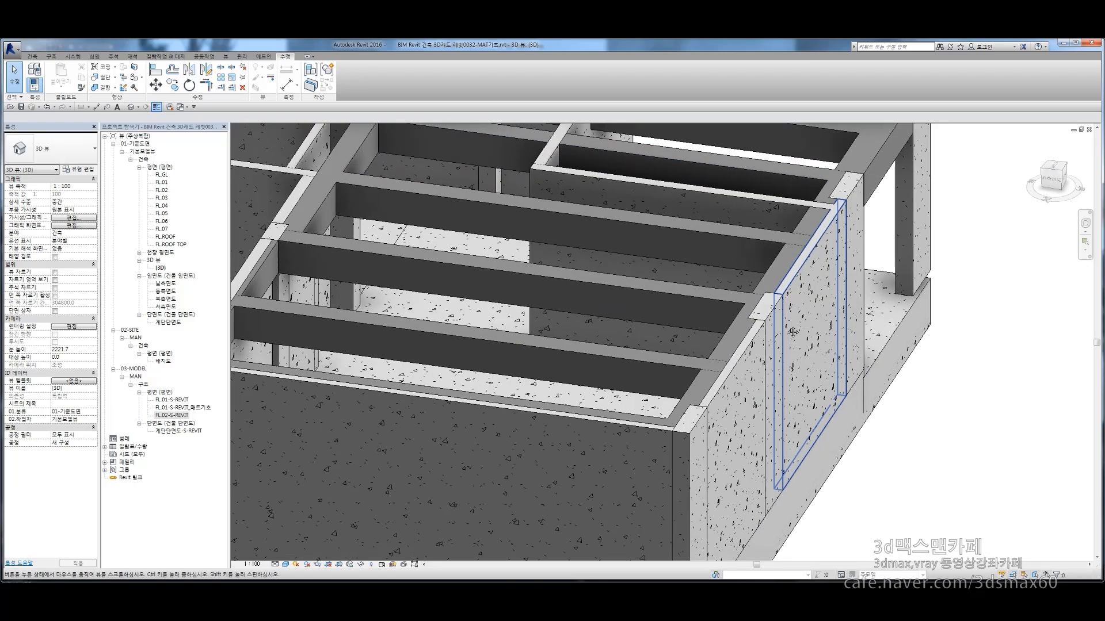
click(804, 317)
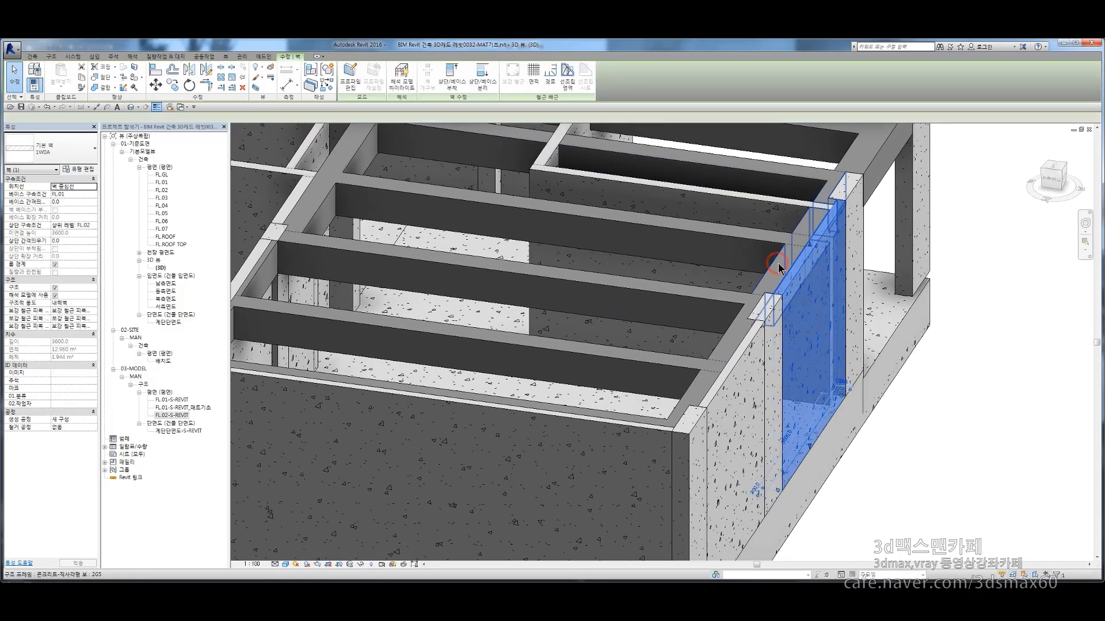
click(778, 254)
click(745, 370)
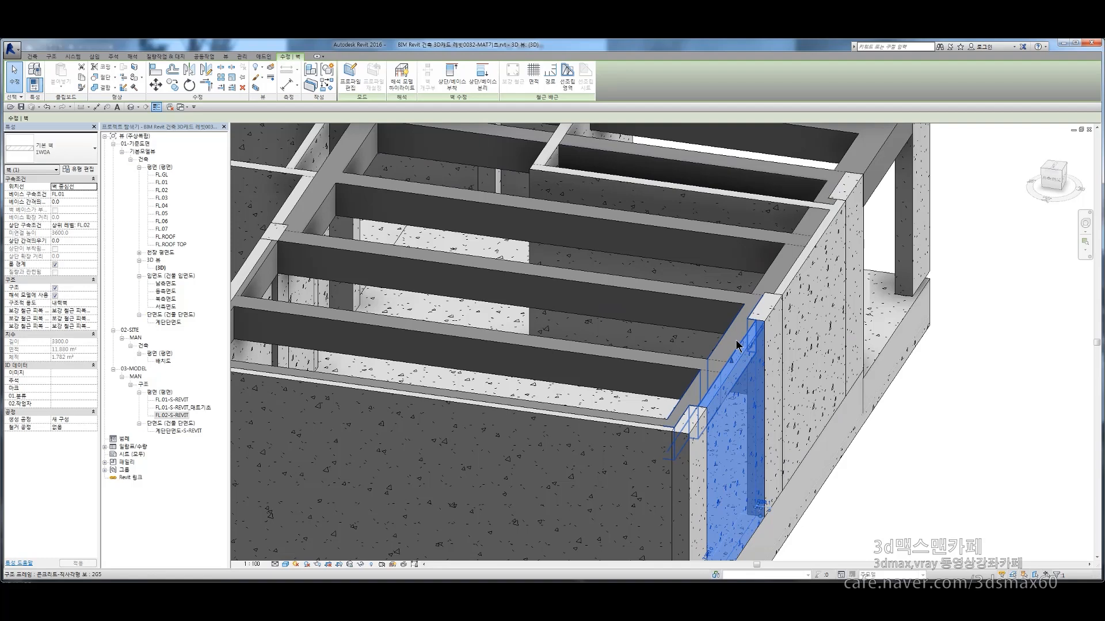
scroll(734, 344, down, 6)
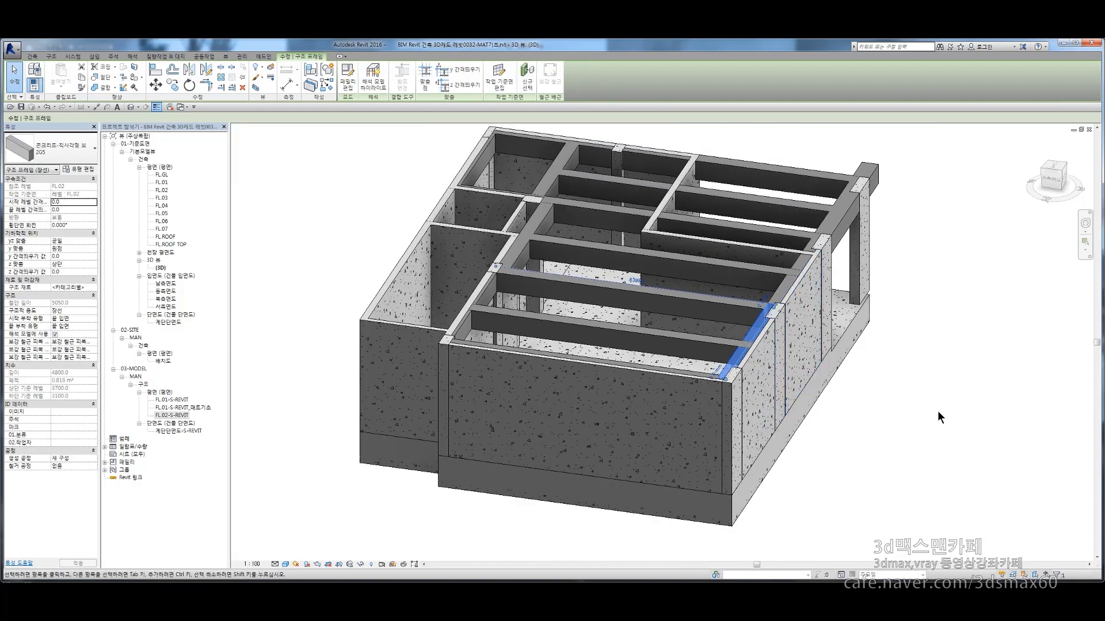
click(927, 401)
shift+middle_drag(927, 399, 832, 397)
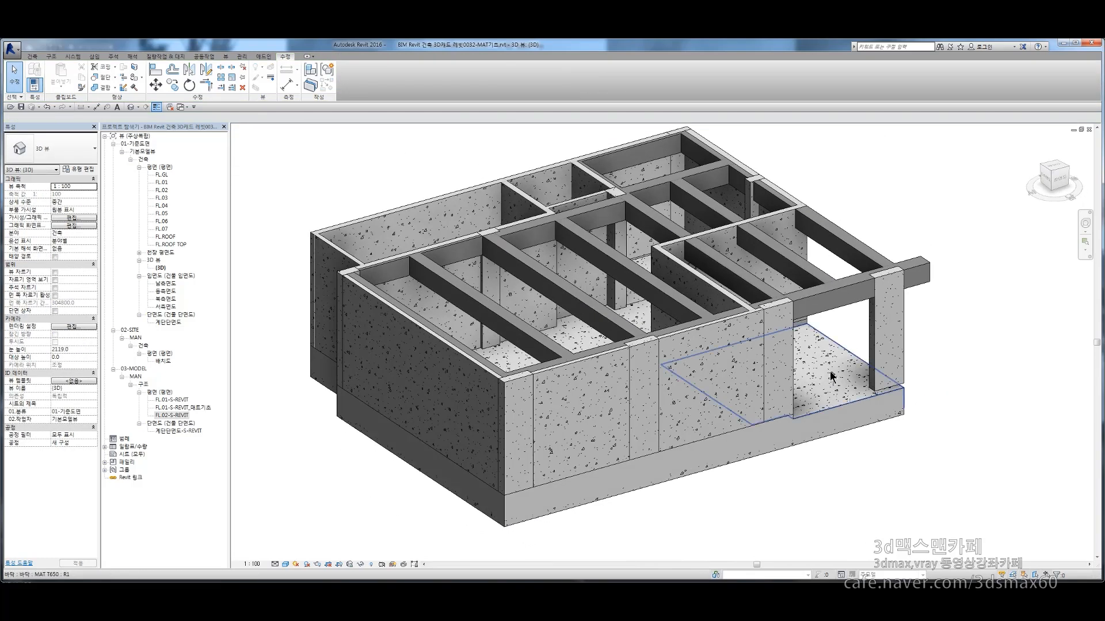
shift+middle_drag(798, 332, 734, 360)
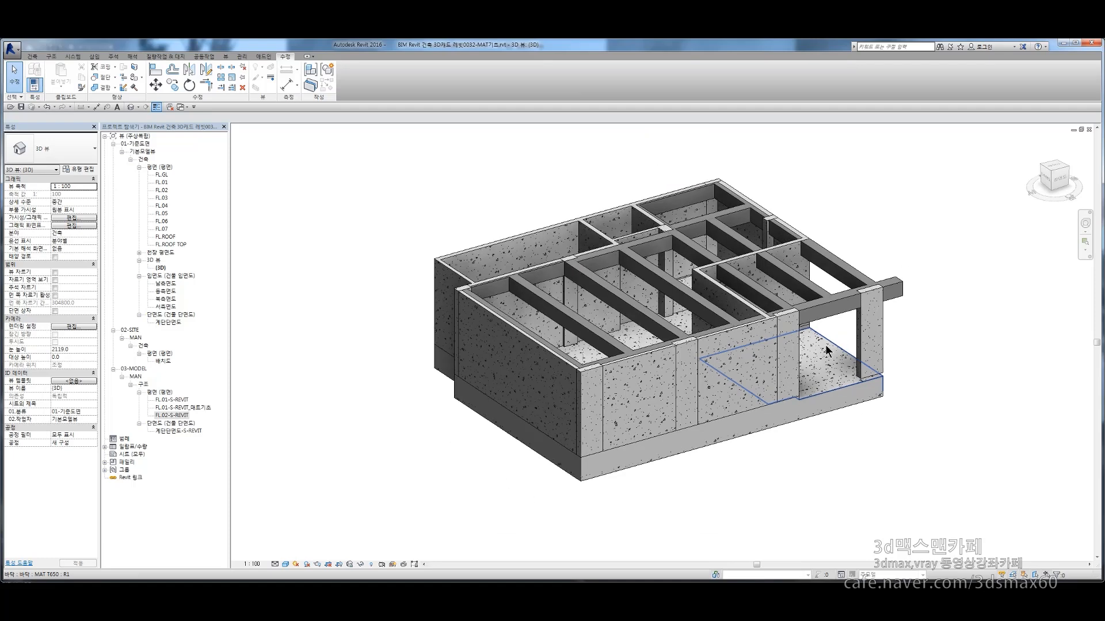
click(867, 351)
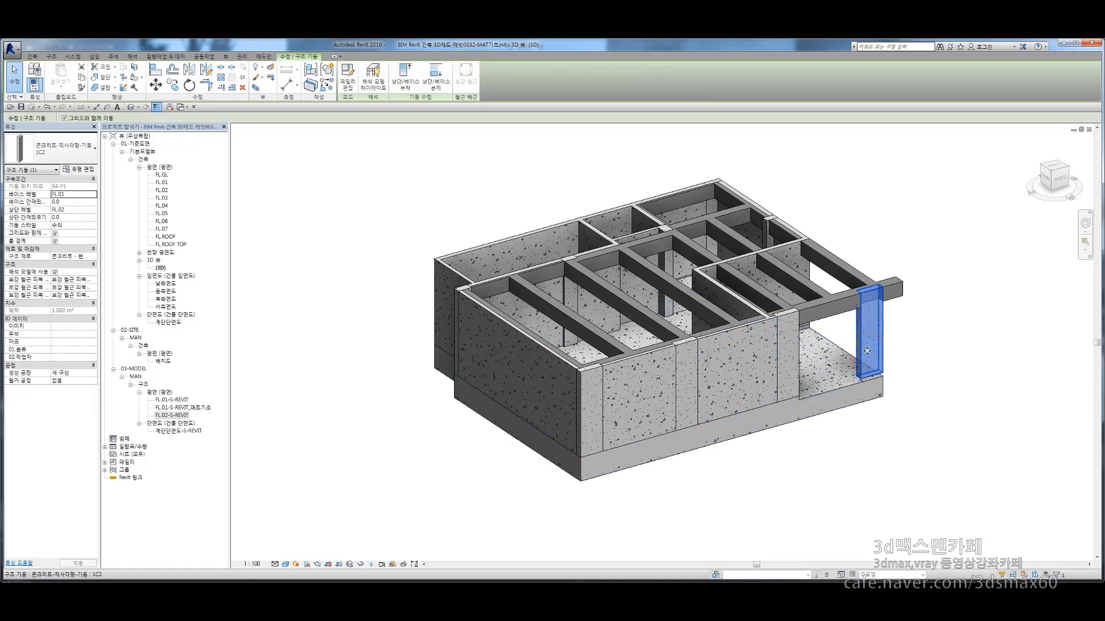
right_click(867, 350)
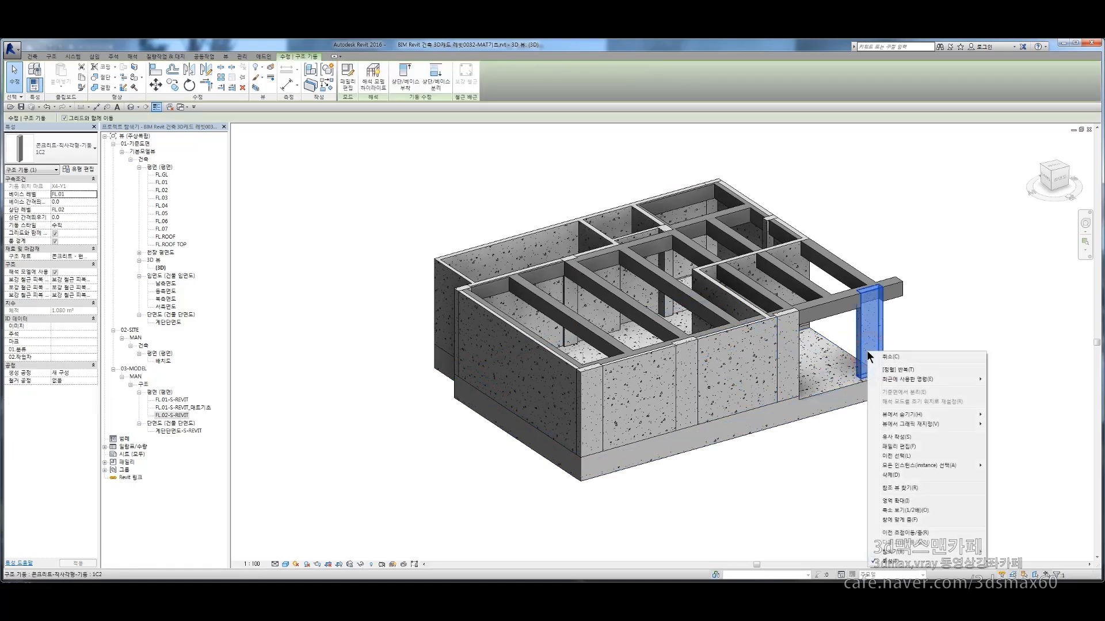
click(1019, 447)
click(1030, 446)
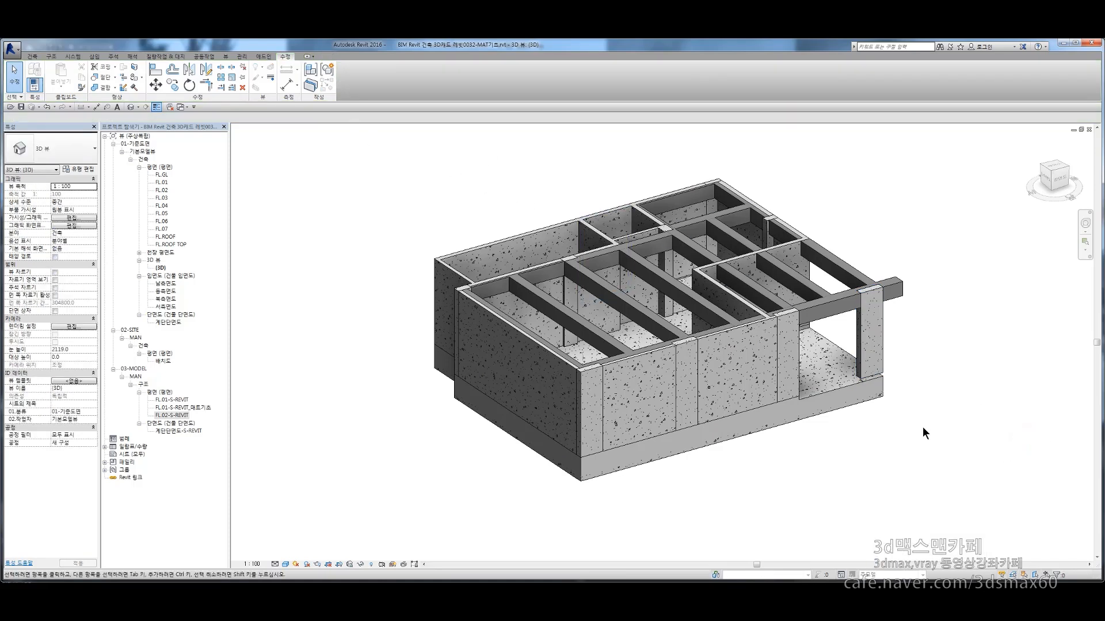
drag(933, 485, 321, 173)
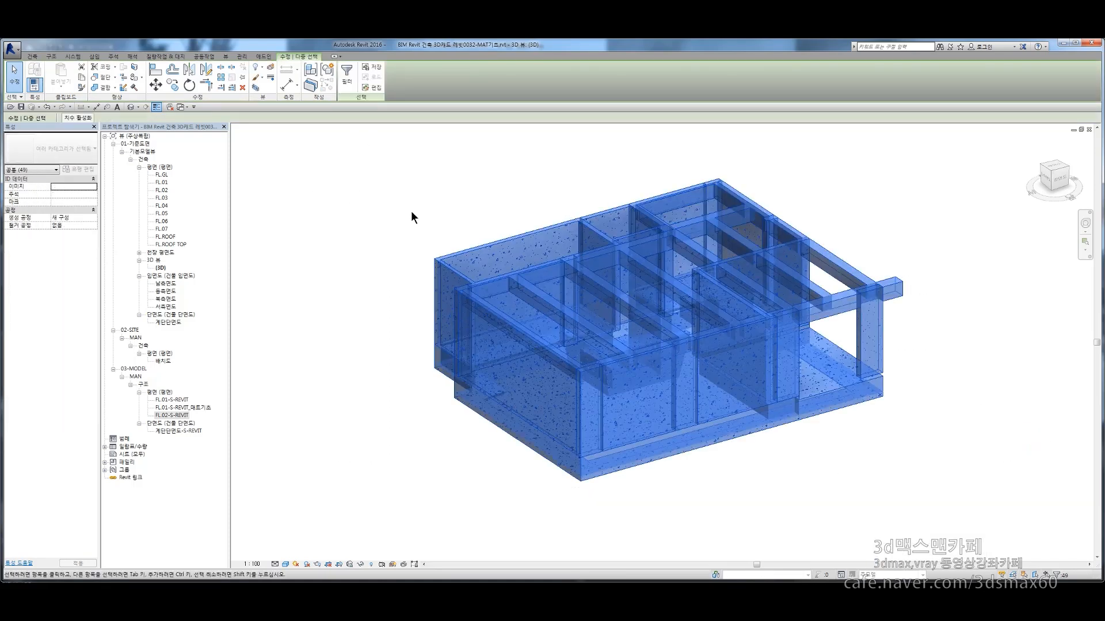
click(340, 181)
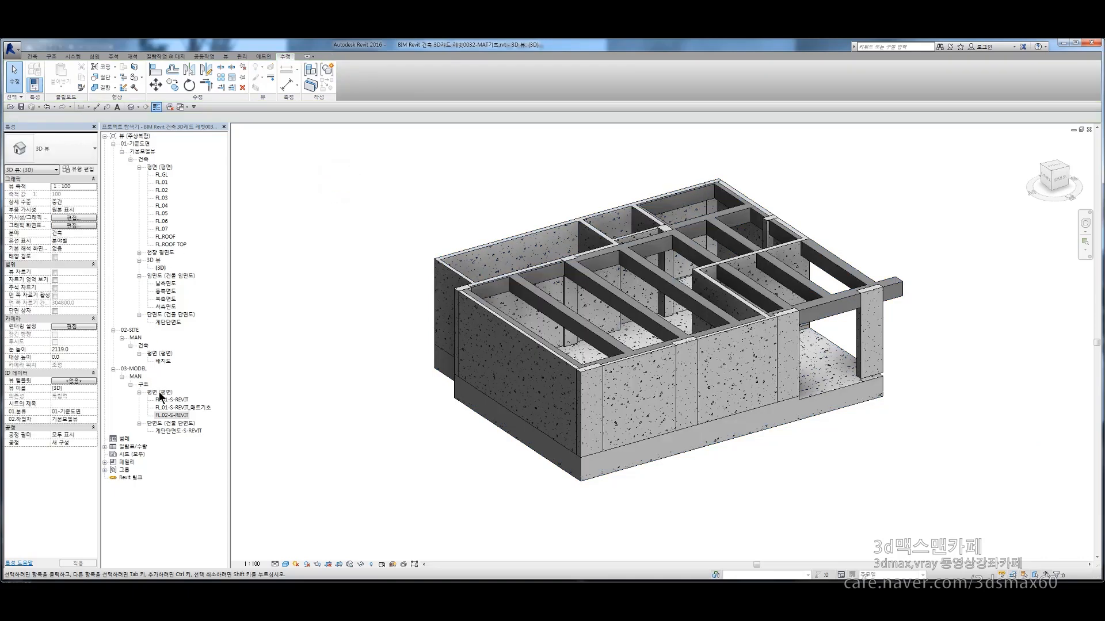
In the FL.02-S-REVIT plan, draw a horizontal beam outward from the wall along G4, below the outer WG3 label
double_click(171, 414)
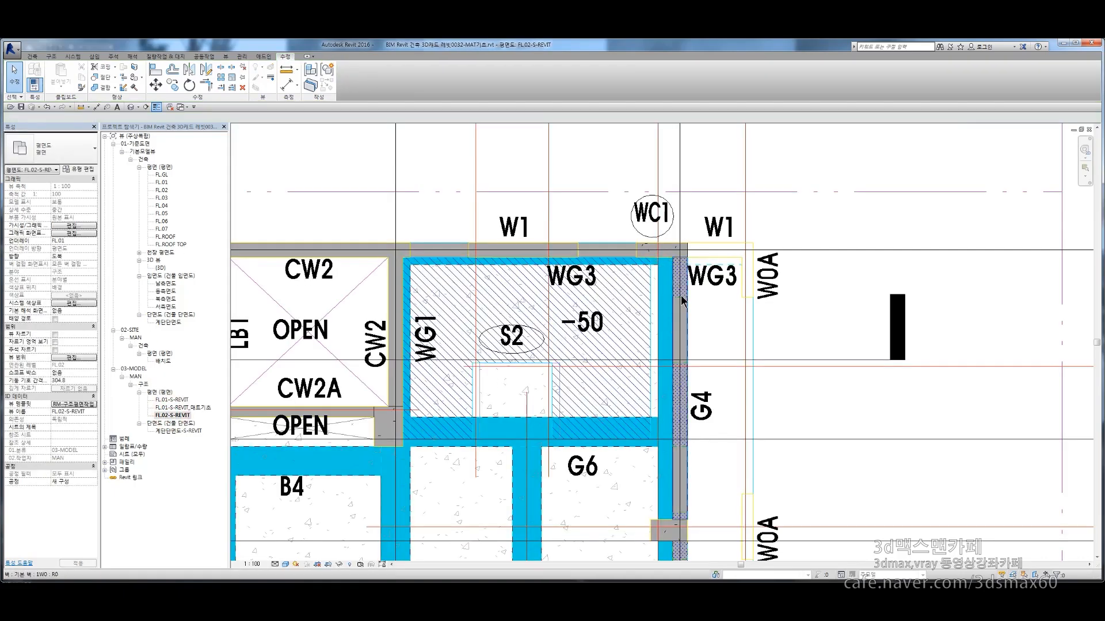
scroll(738, 266, up, 2)
scroll(709, 266, up, 1)
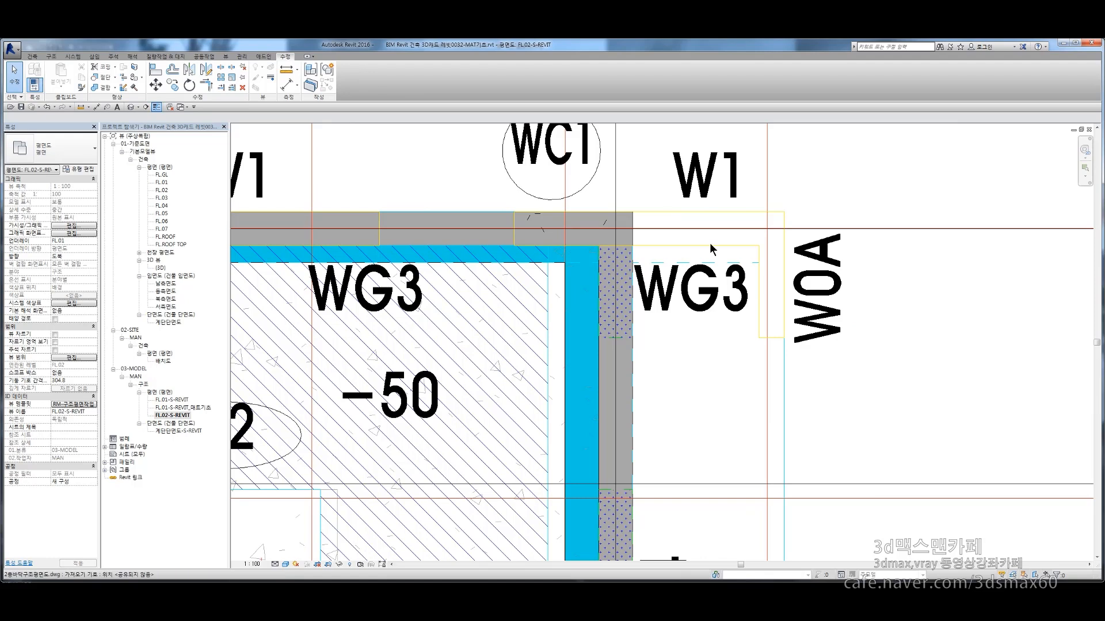
click(484, 254)
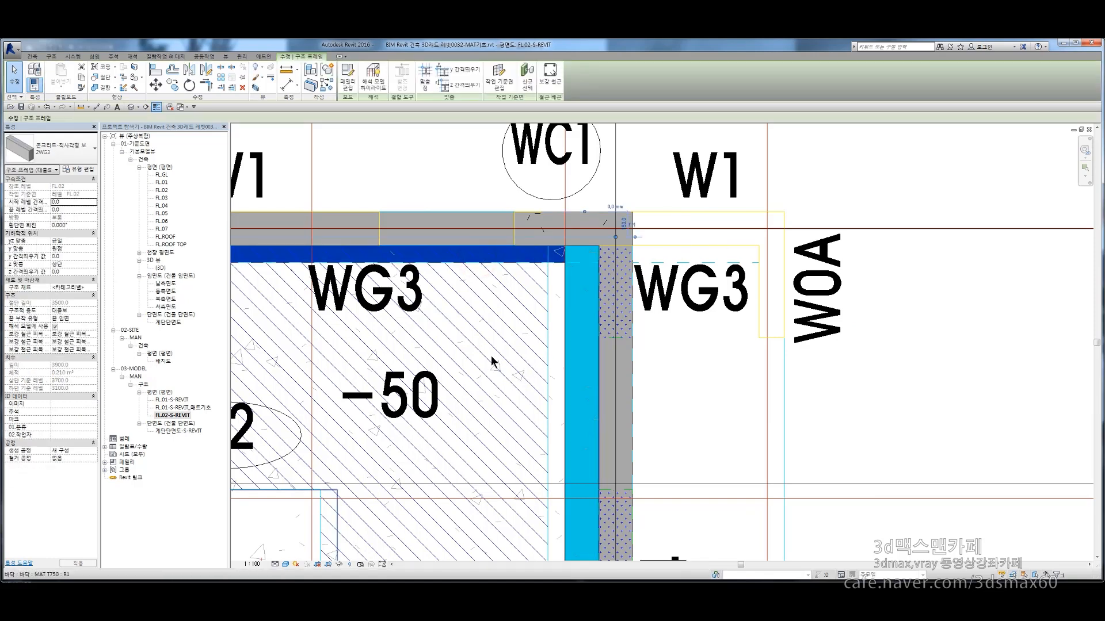
key(Escape)
key(b)
key(m)
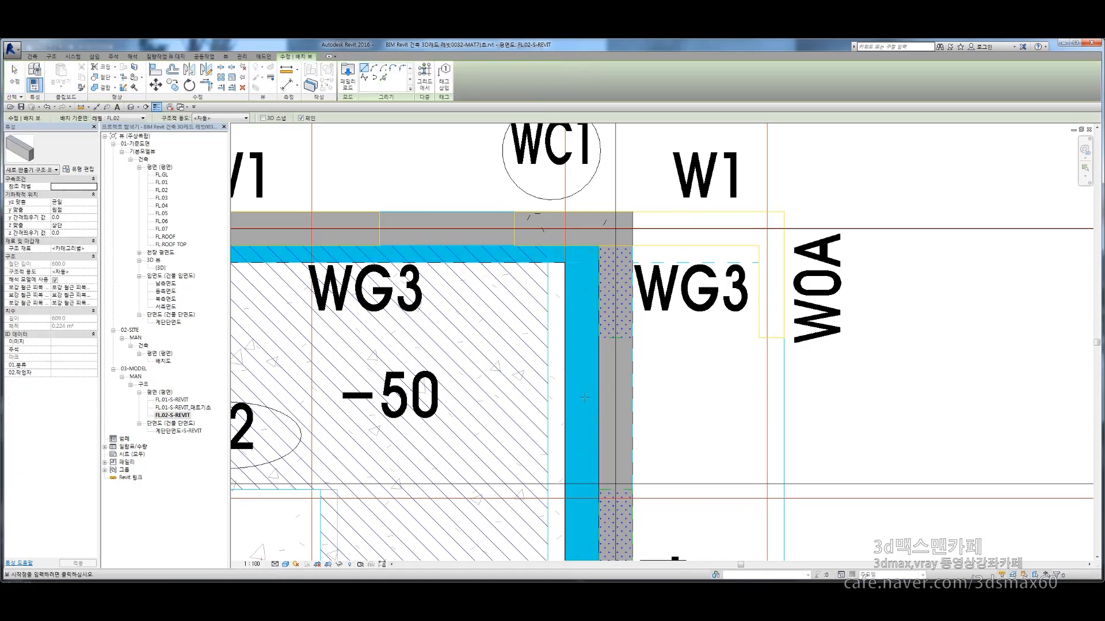
click(598, 396)
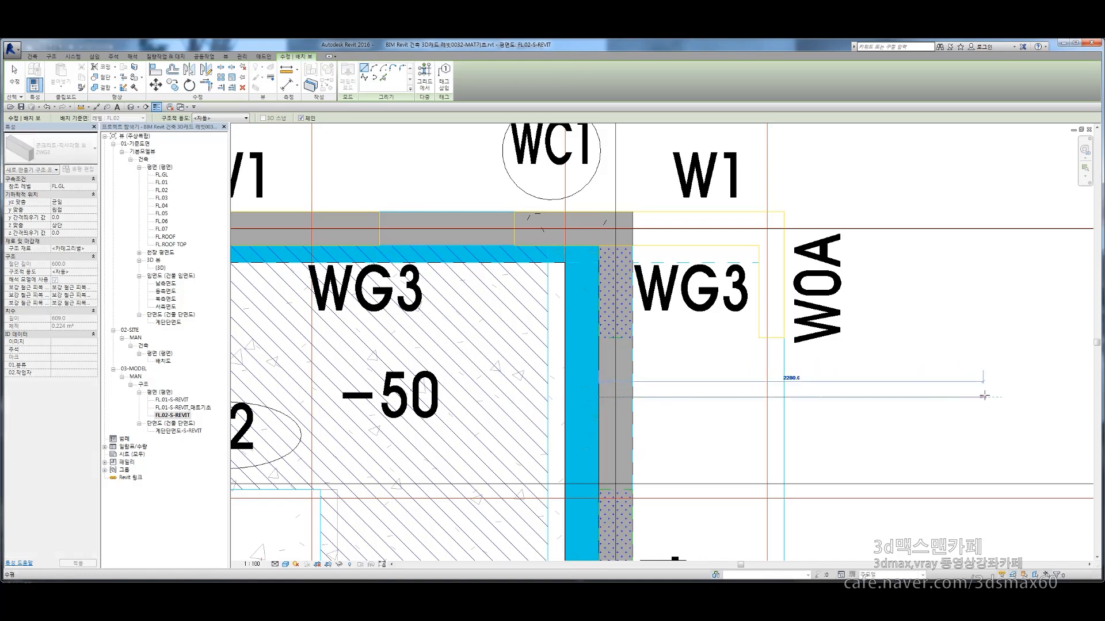
click(984, 395)
key(Escape)
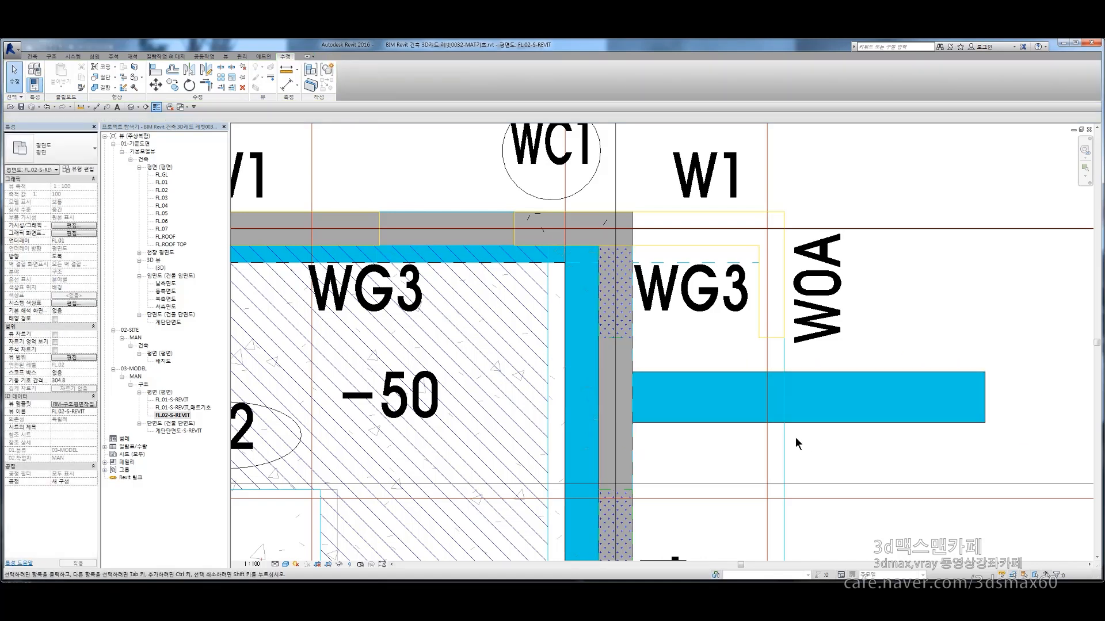
Align the new beam's free end with the outer W0A line and its upper edge with the outer W1 line
key(a)
key(l)
click(784, 438)
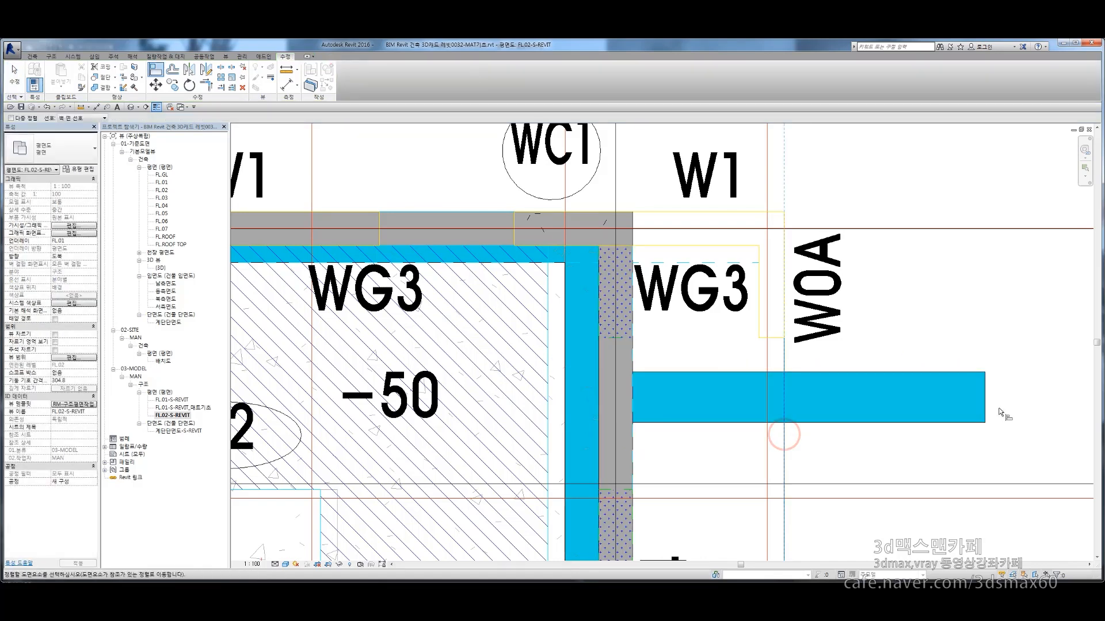
click(984, 406)
click(686, 213)
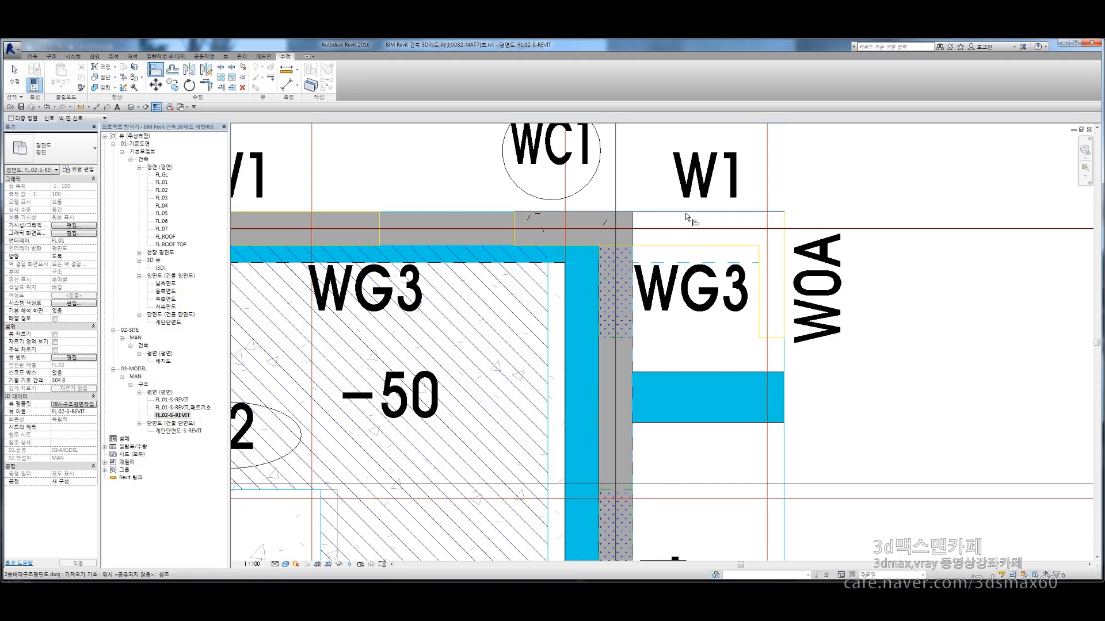
click(723, 373)
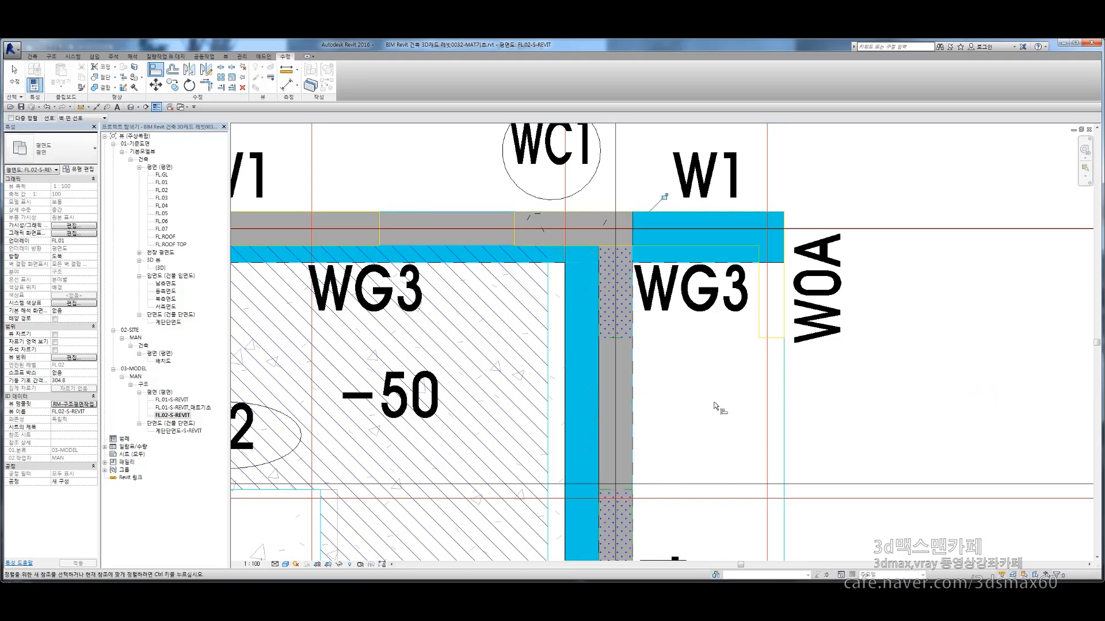
key(Escape)
key(Escape)
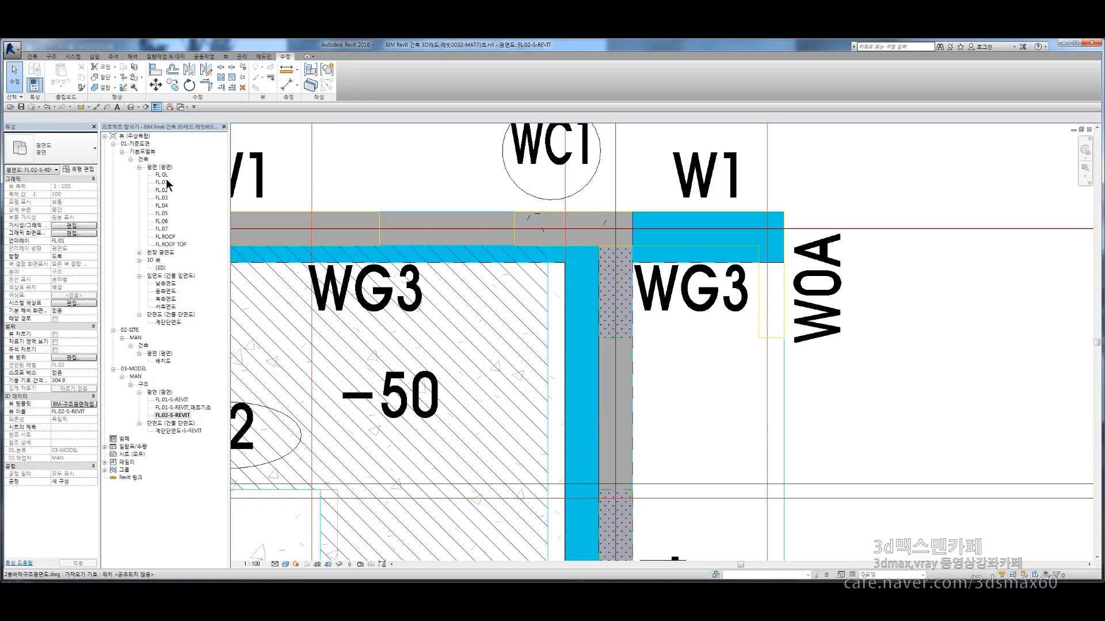
In the 3D view, select the whole model and filter the selection to structural columns (구조 기둥) only
click(131, 107)
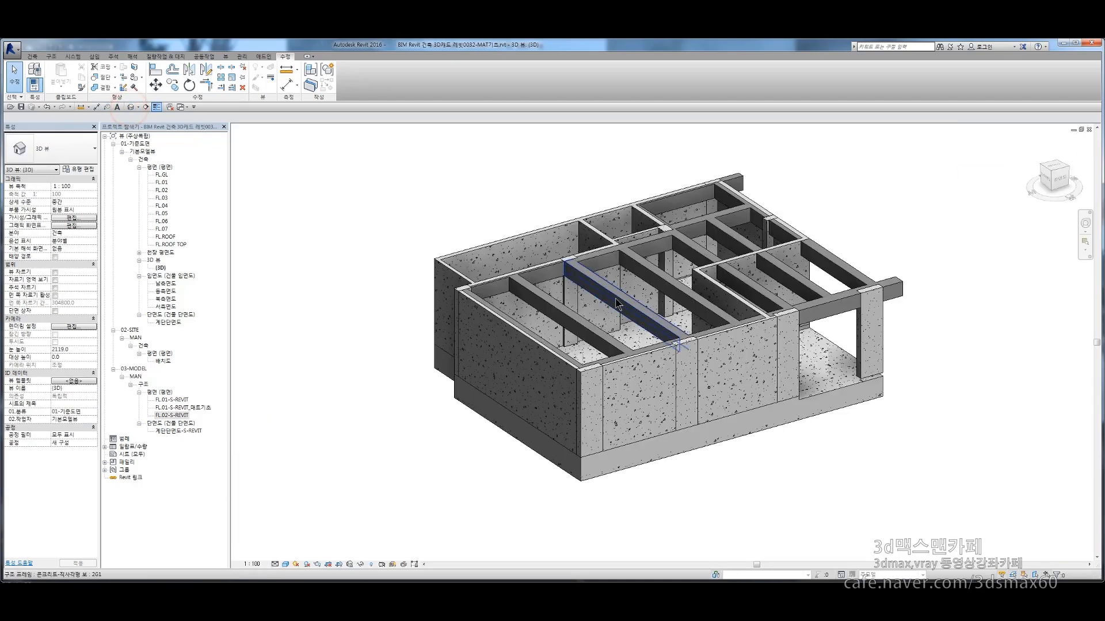
shift+middle_drag(638, 351, 976, 353)
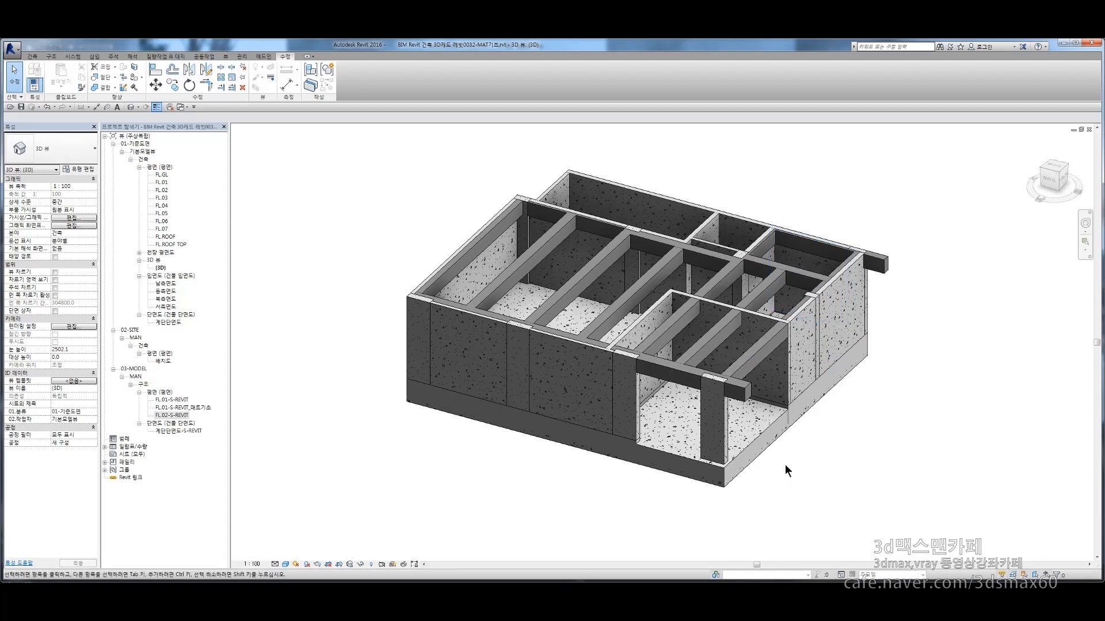
drag(917, 519, 317, 148)
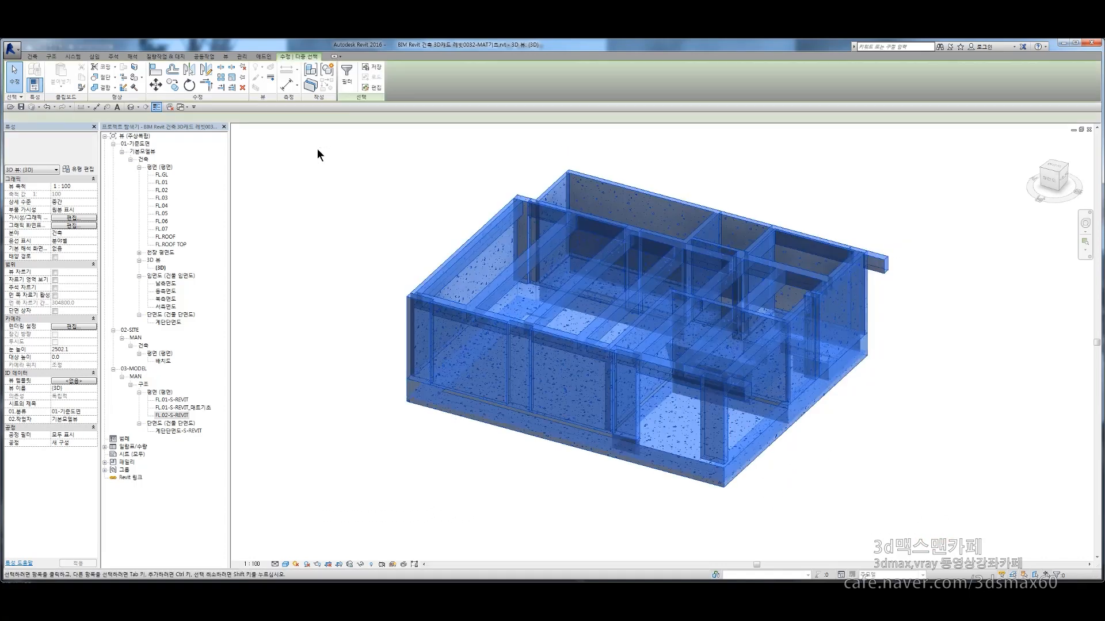
click(347, 80)
click(638, 277)
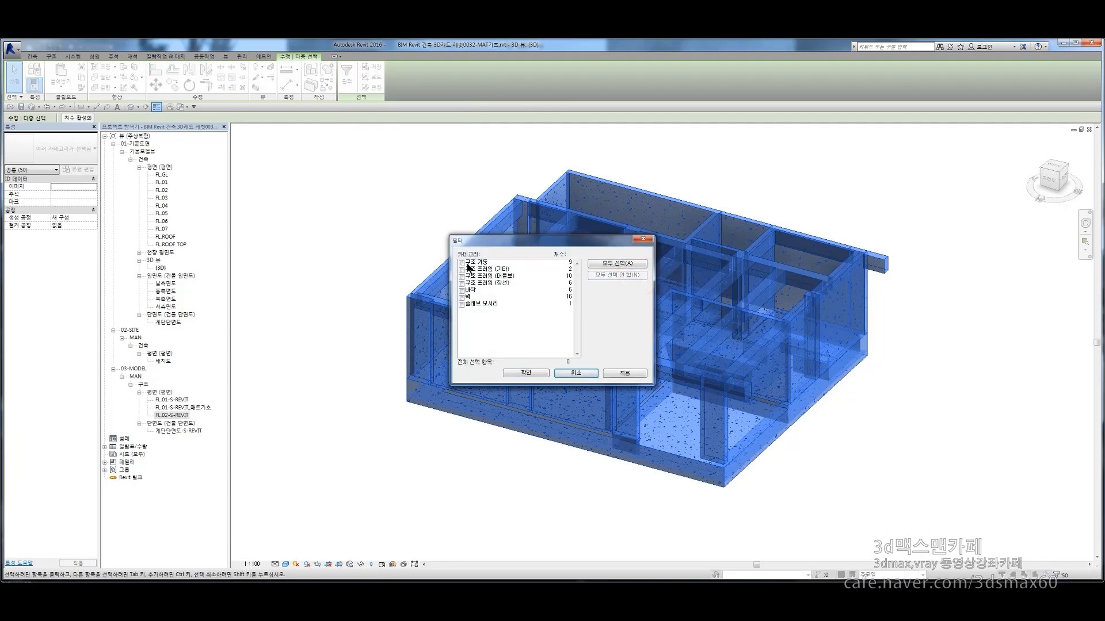
click(462, 263)
click(541, 374)
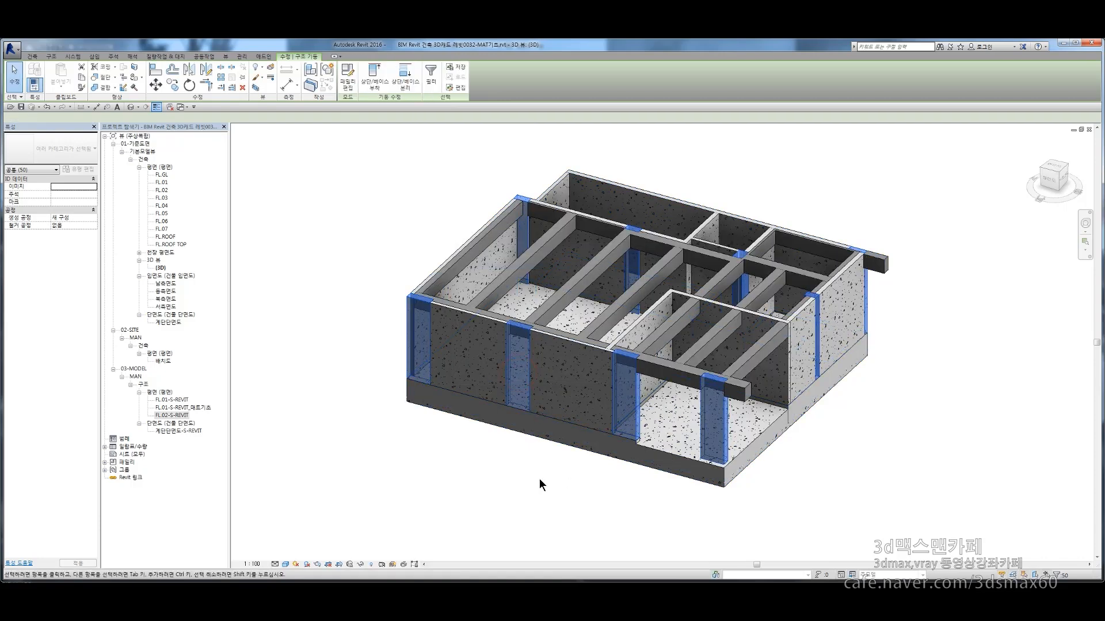
key(F12)
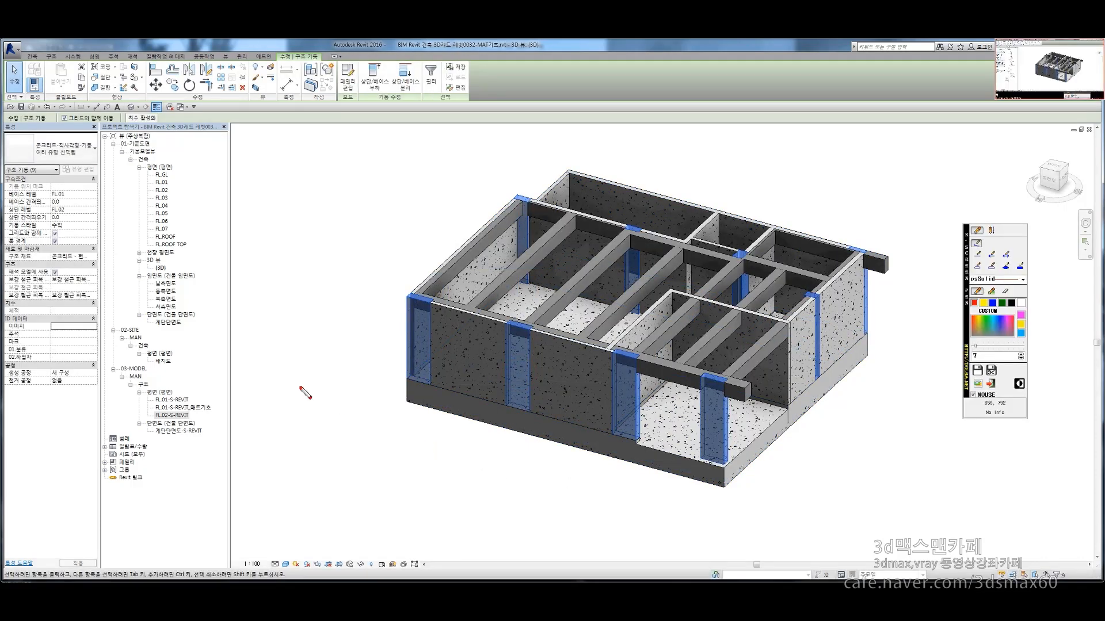
mouse_move(13, 264)
mouse_down()
mouse_move(95, 265)
mouse_move(49, 241)
mouse_move(102, 287)
mouse_up()
mouse_move(260, 320)
mouse_down()
mouse_move(266, 308)
mouse_move(320, 310)
mouse_up()
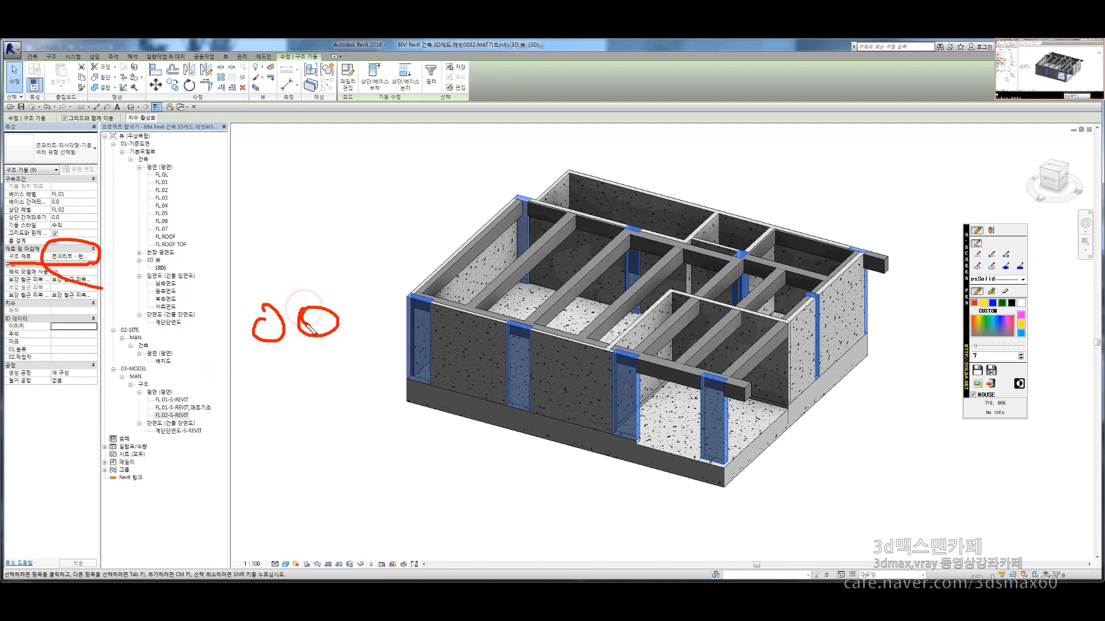
drag(381, 328, 382, 341)
drag(387, 303, 456, 361)
drag(340, 344, 493, 356)
mouse_move(559, 387)
mouse_down()
mouse_move(357, 400)
mouse_move(489, 398)
mouse_up()
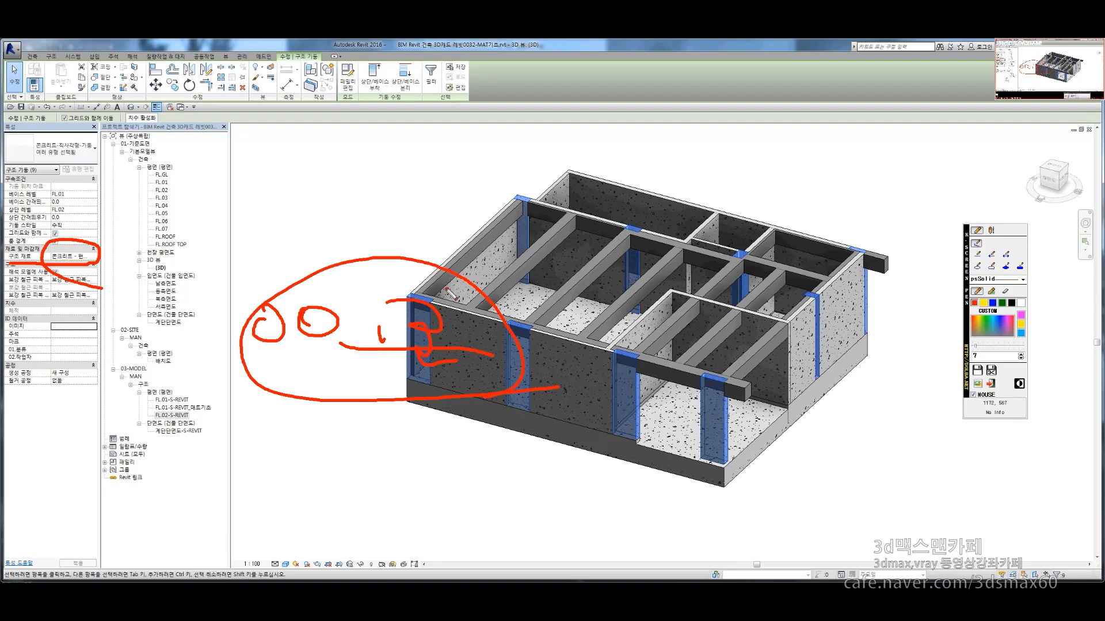
key(Escape)
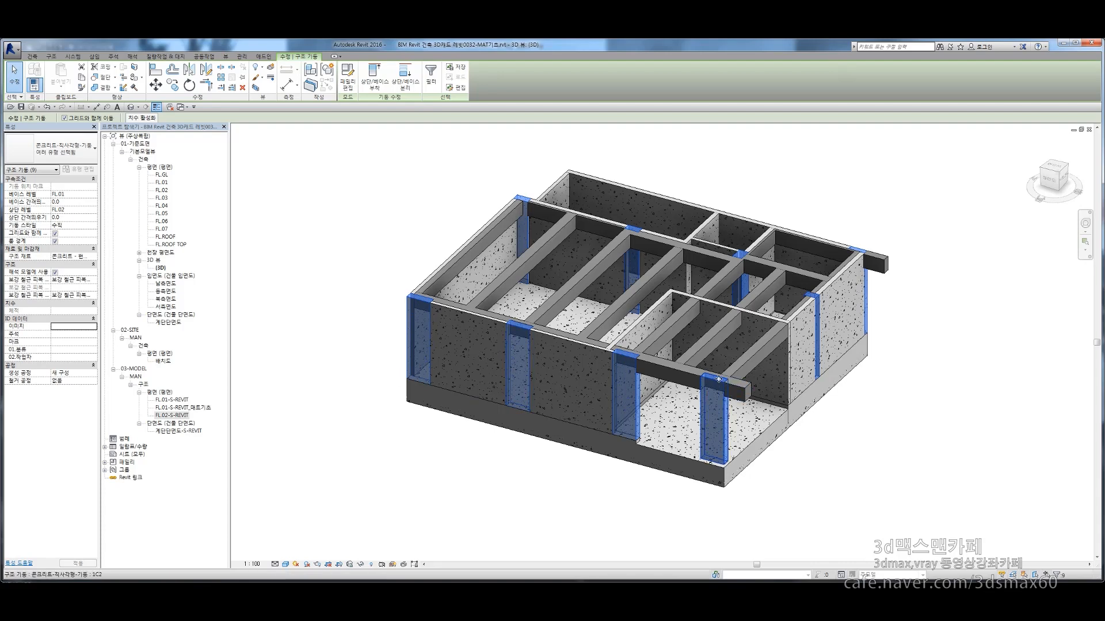
Set the structural material of the selected columns to 00.콘크리트 and clear the selection
click(78, 254)
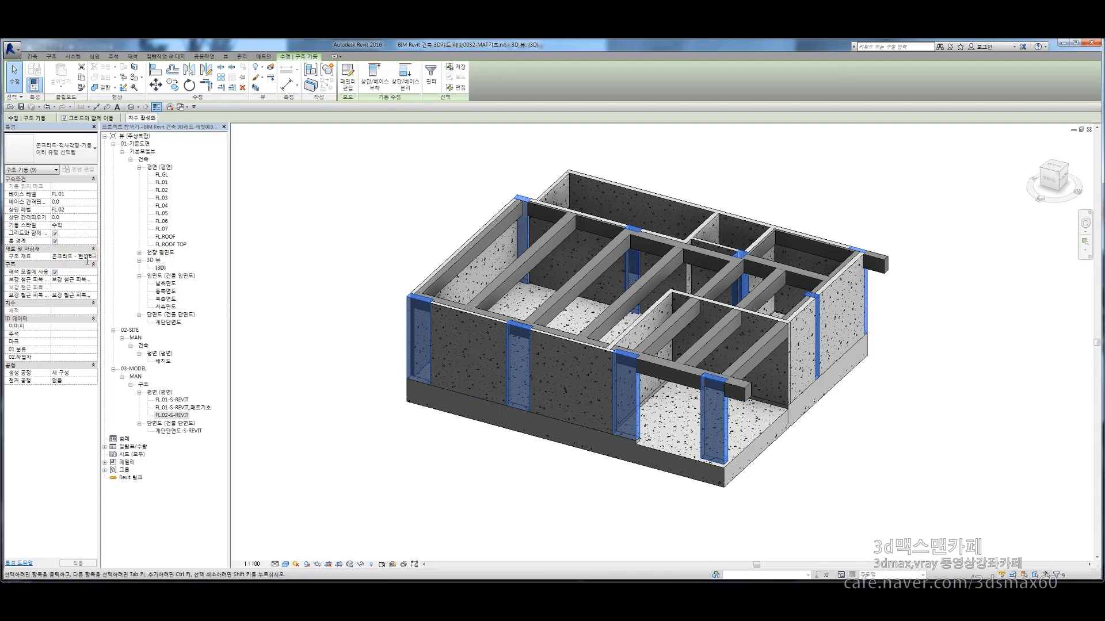
click(93, 255)
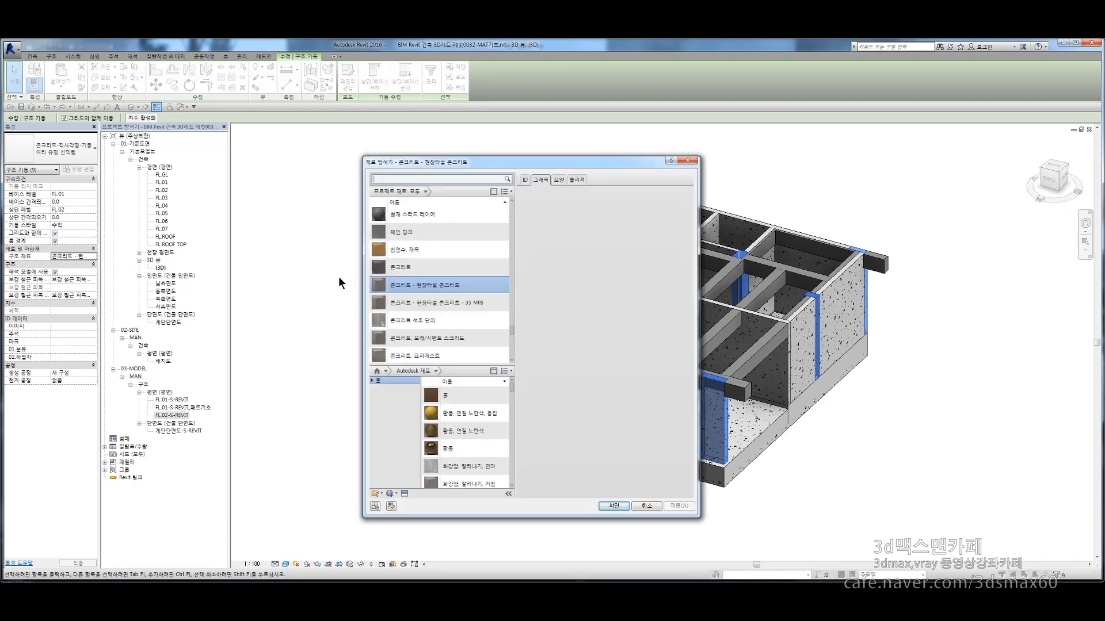
drag(512, 331, 518, 205)
click(425, 223)
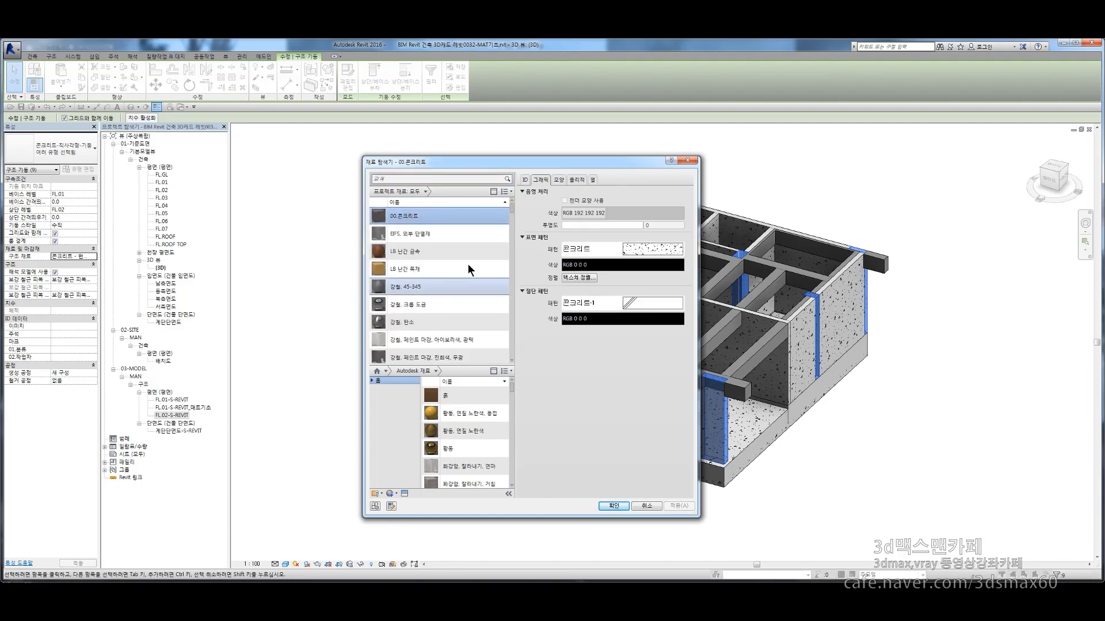
click(614, 506)
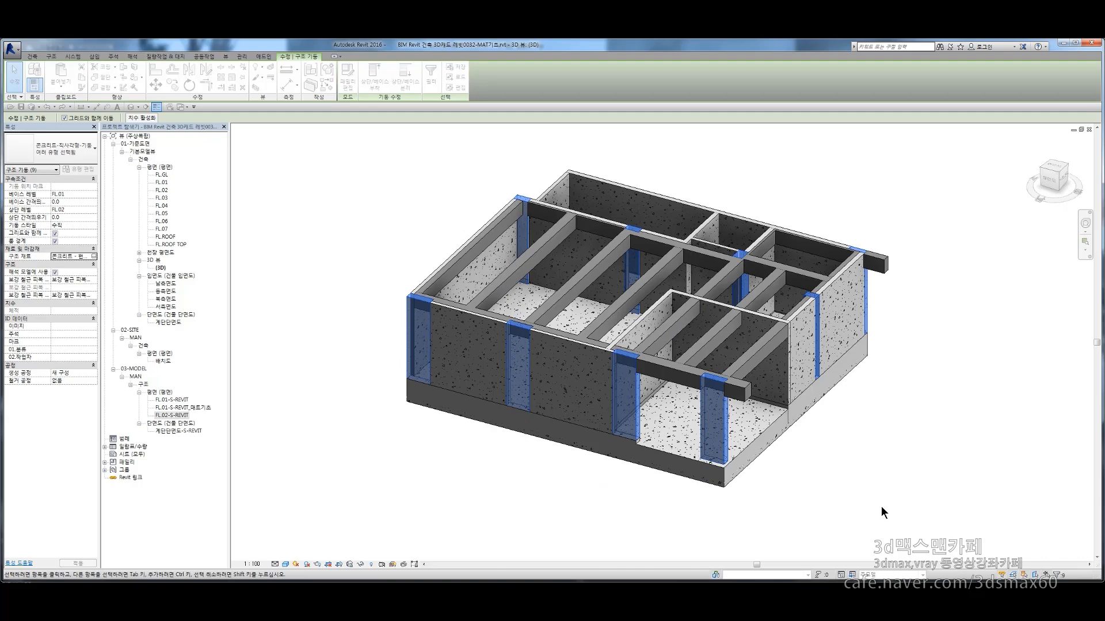
click(475, 476)
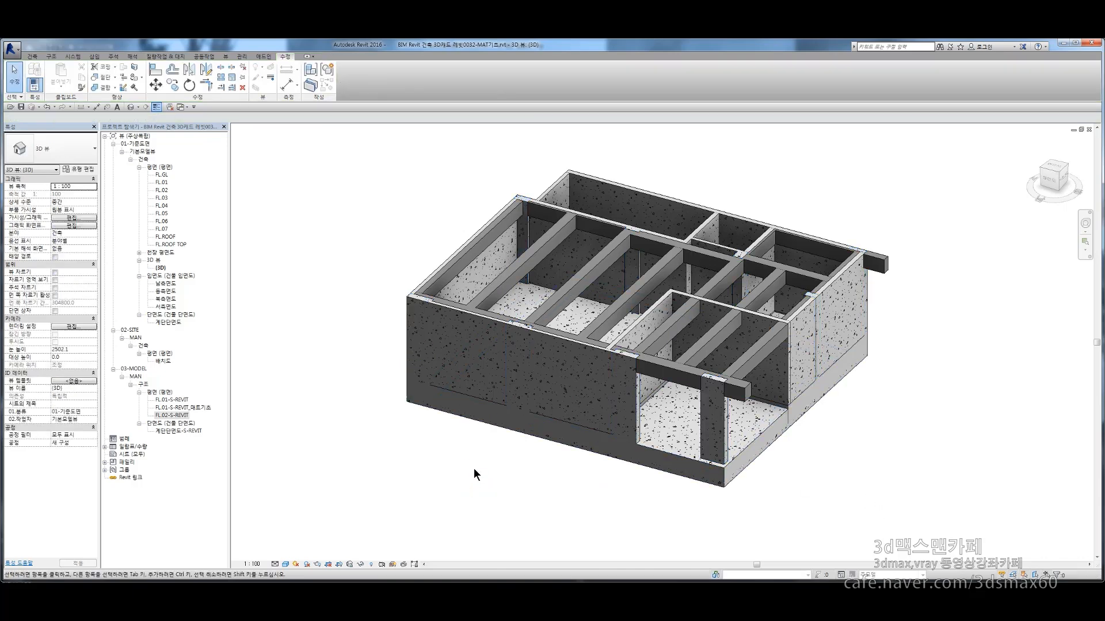
scroll(861, 419, up, 3)
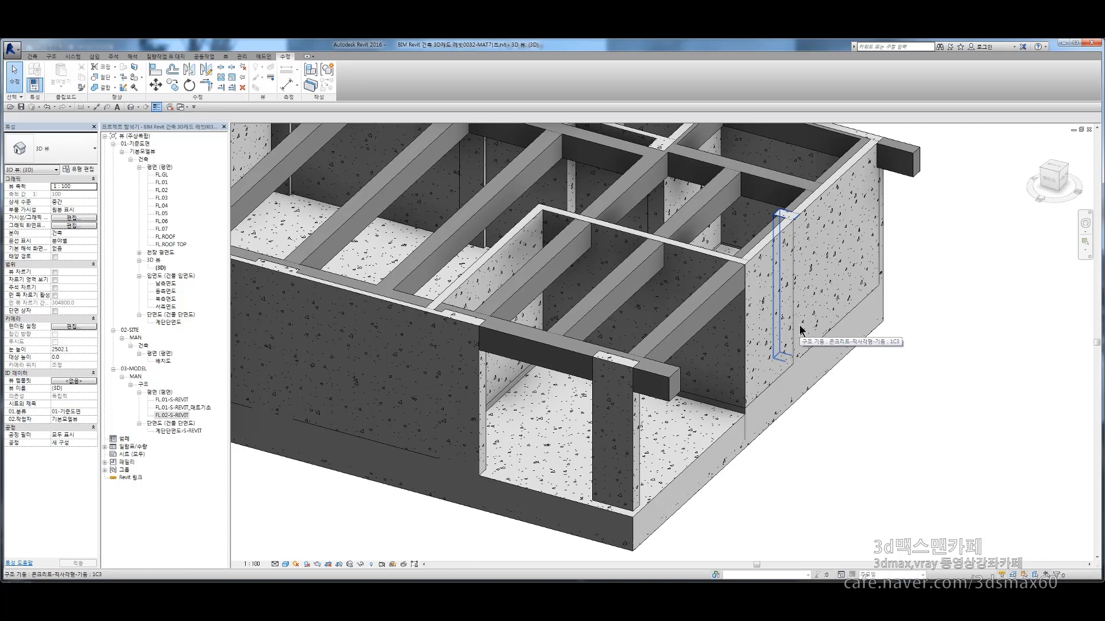
scroll(801, 329, down, 3)
scroll(654, 288, up, 2)
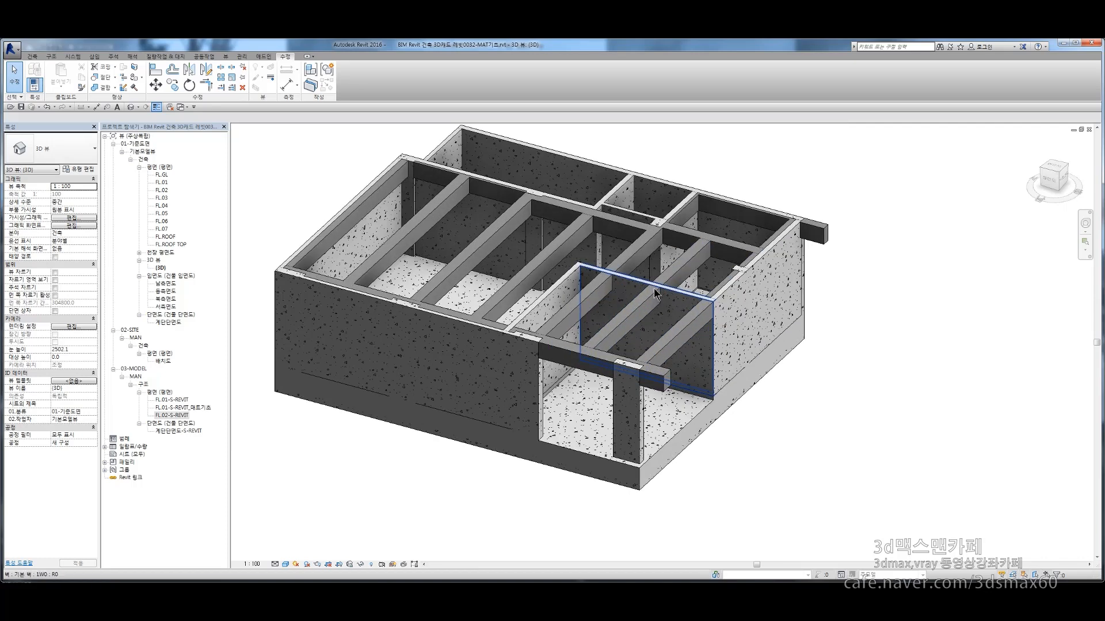
shift+middle_drag(654, 288, 566, 324)
click(576, 286)
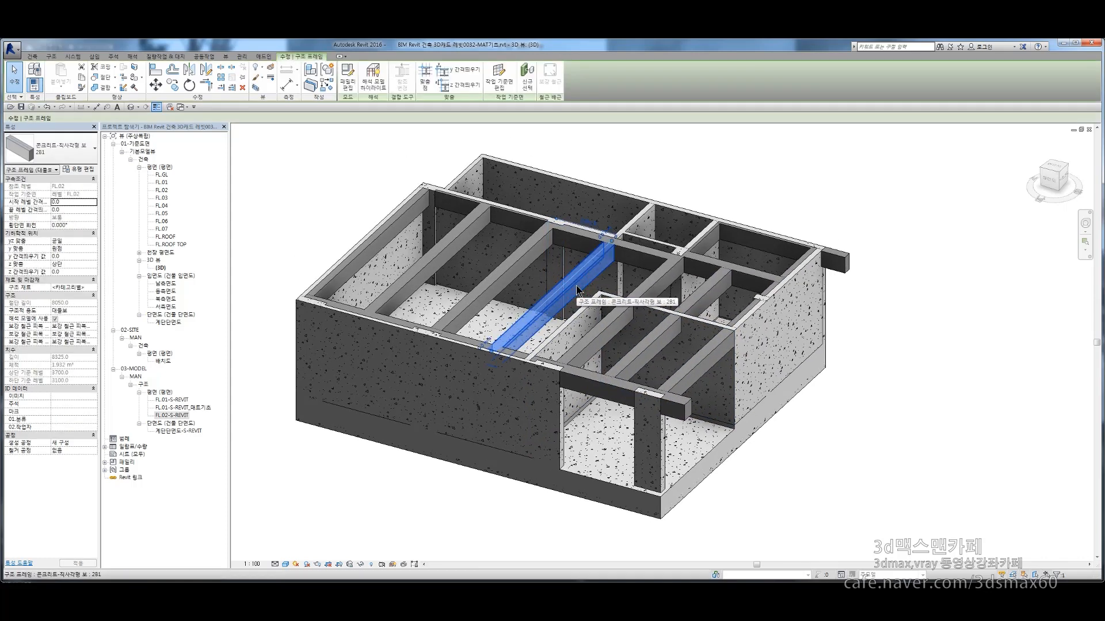
right_click(576, 286)
mouse_move(662, 413)
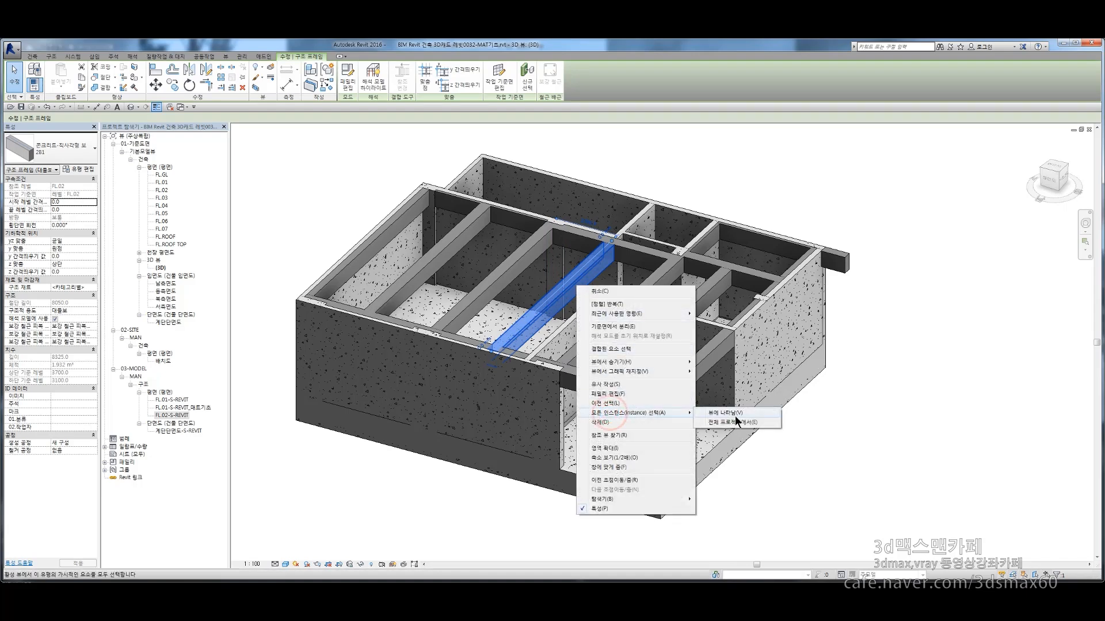
click(734, 414)
click(365, 482)
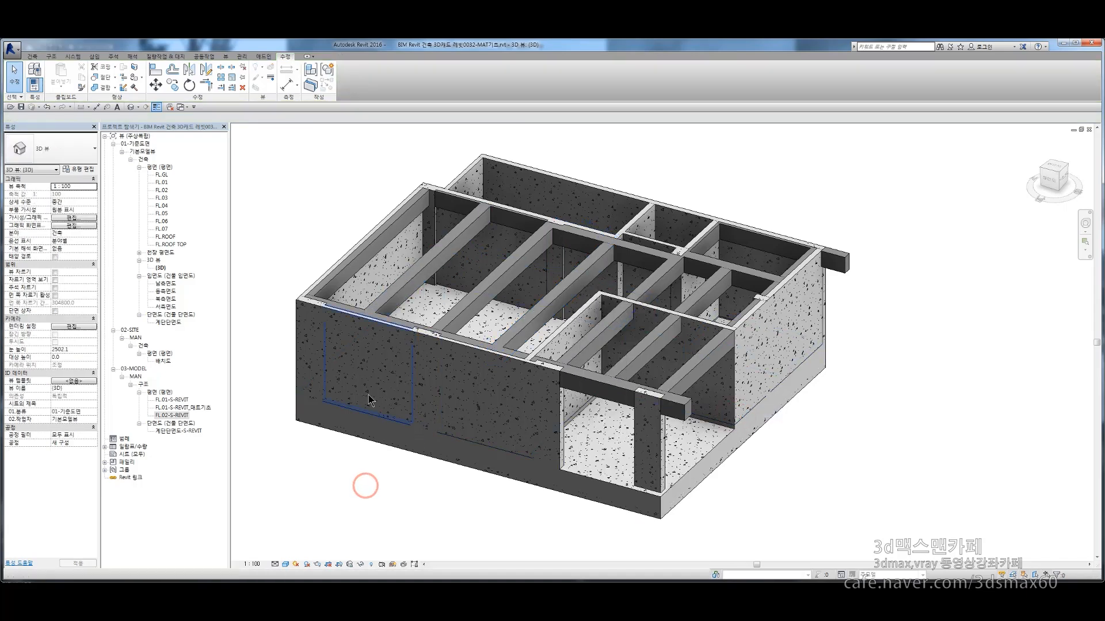
Select the whole model and filter the selection to the three structural framing categories: 기타, 대들보 and 장선
drag(945, 528, 247, 132)
click(349, 79)
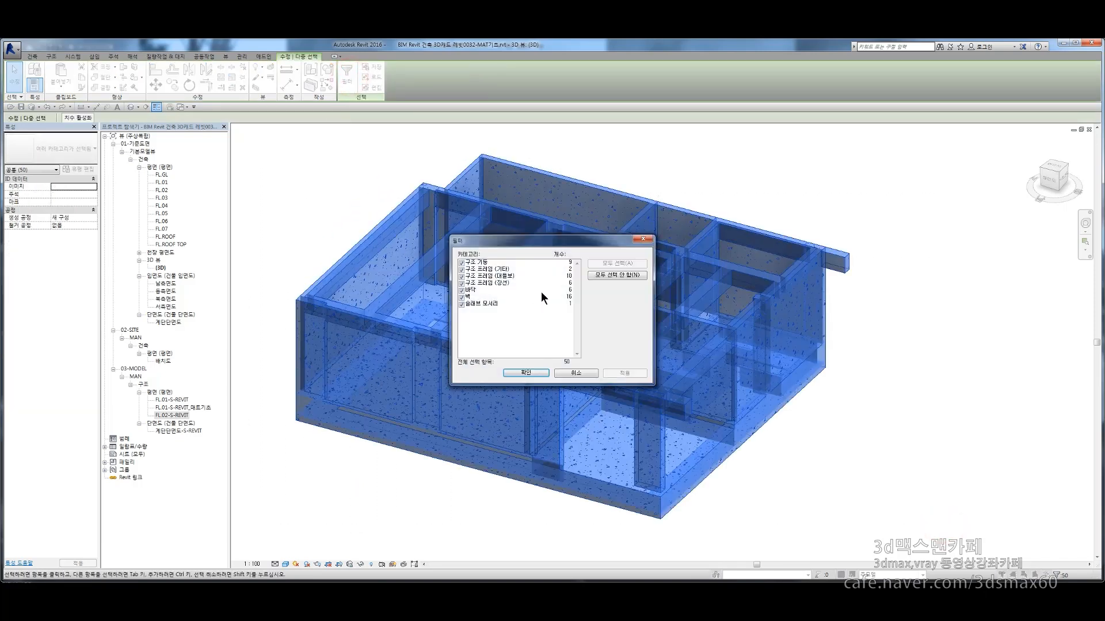
click(617, 275)
click(461, 283)
click(461, 277)
click(461, 263)
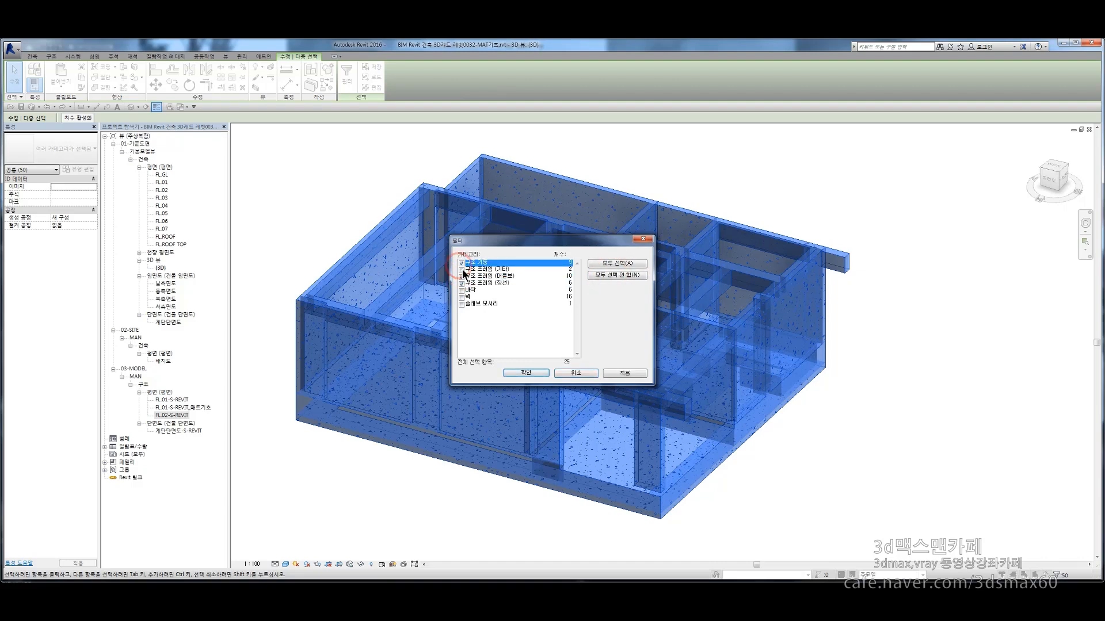
click(462, 263)
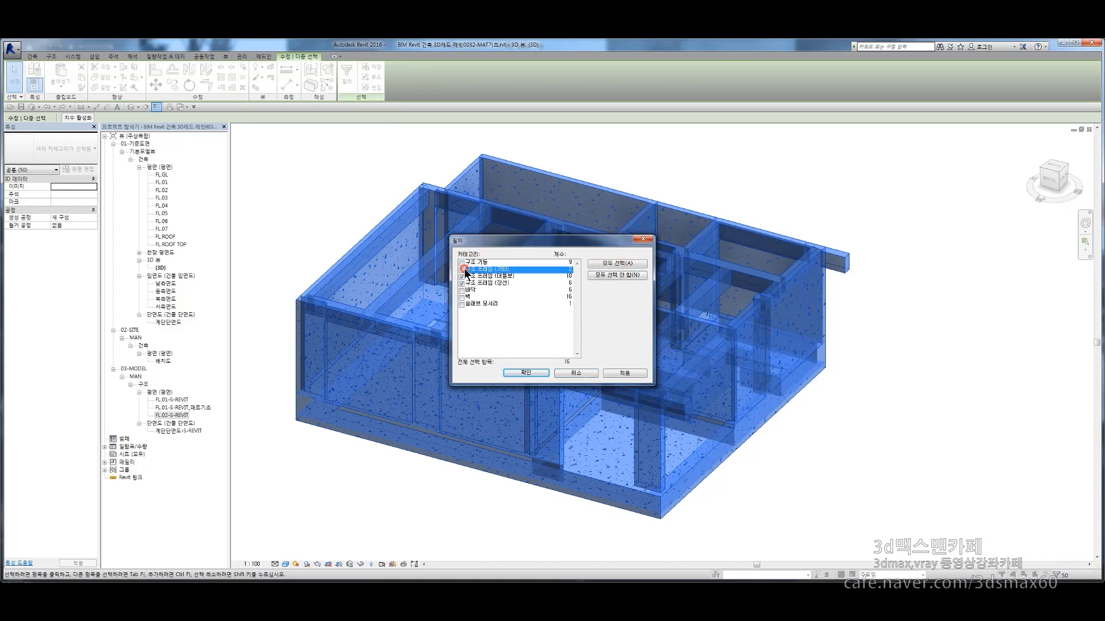
click(462, 269)
click(526, 374)
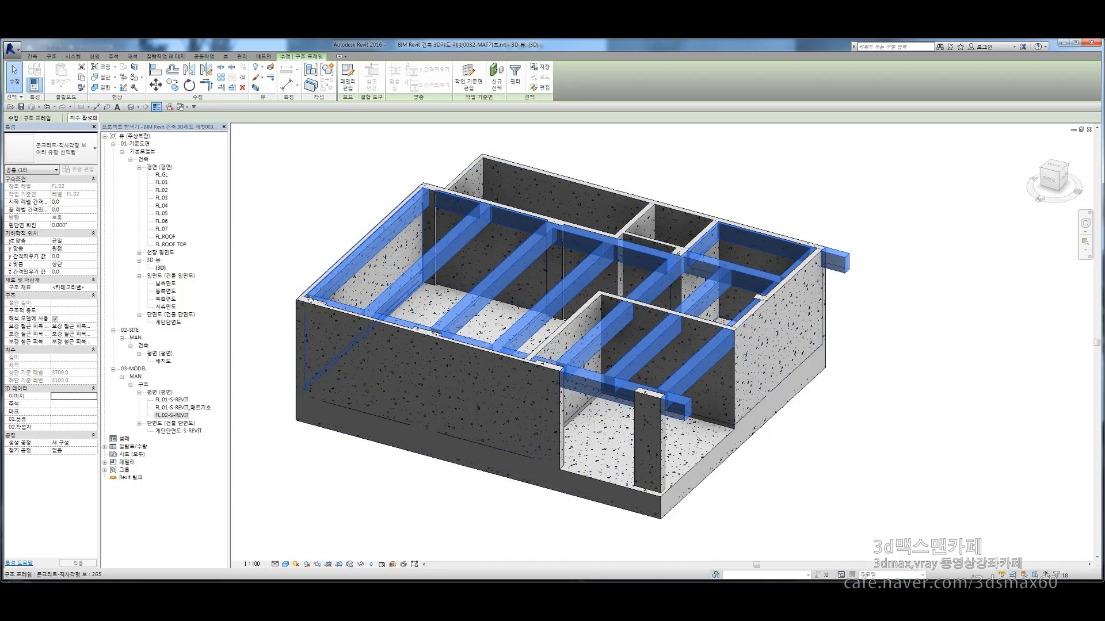
Set the structural material of the selected beams to 00.콘크리트
click(91, 287)
click(91, 288)
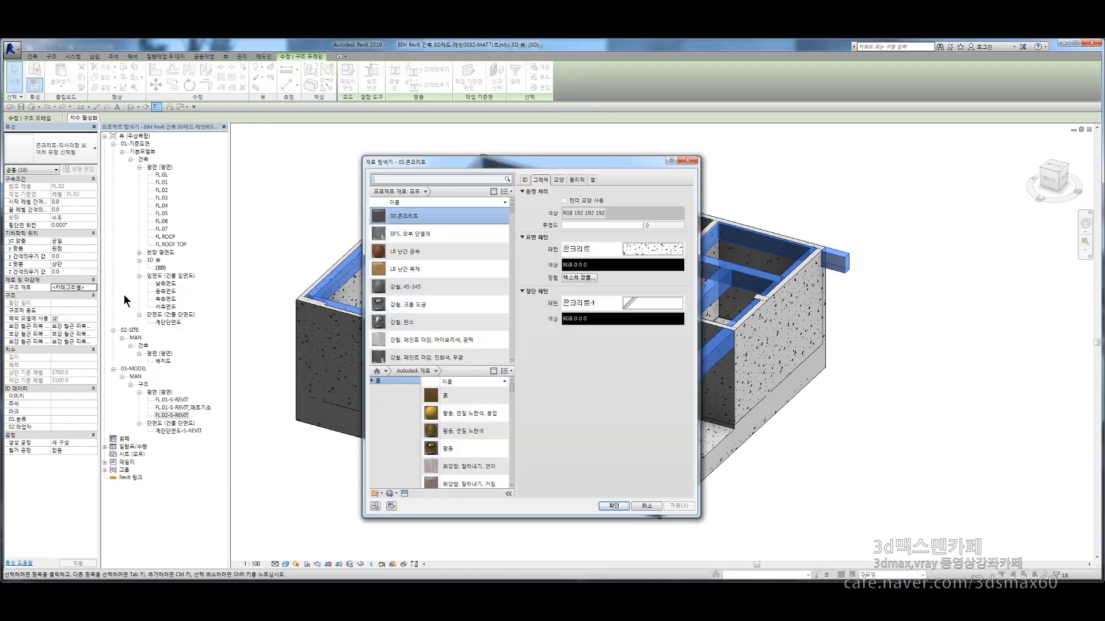
click(615, 506)
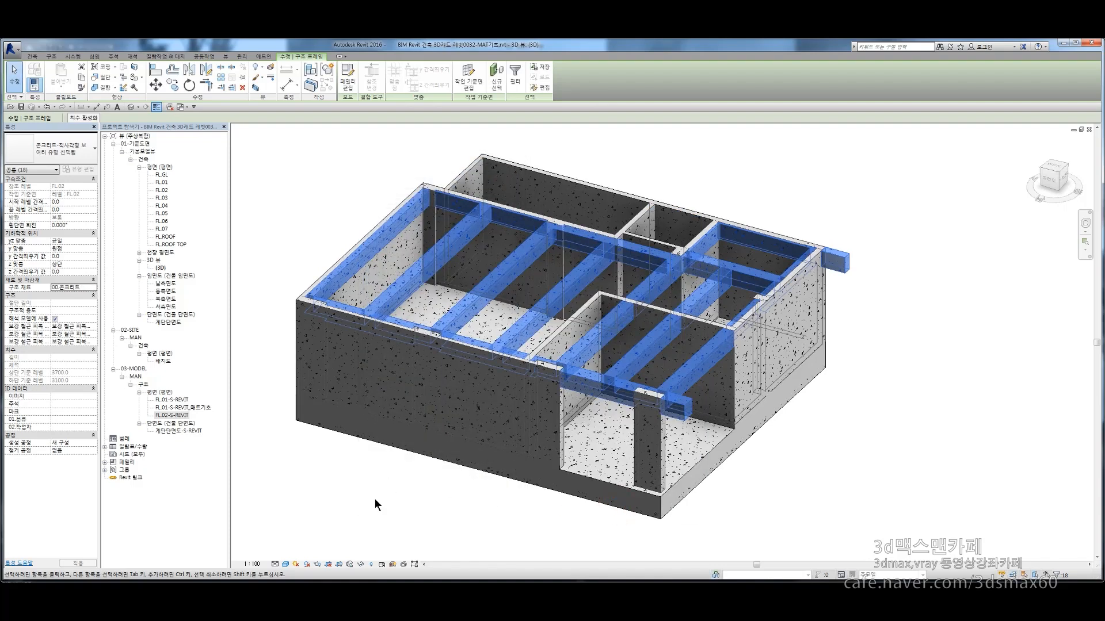
Clear the beam selection and inspect the concrete beams and walls in the 3D model from several sides
click(375, 498)
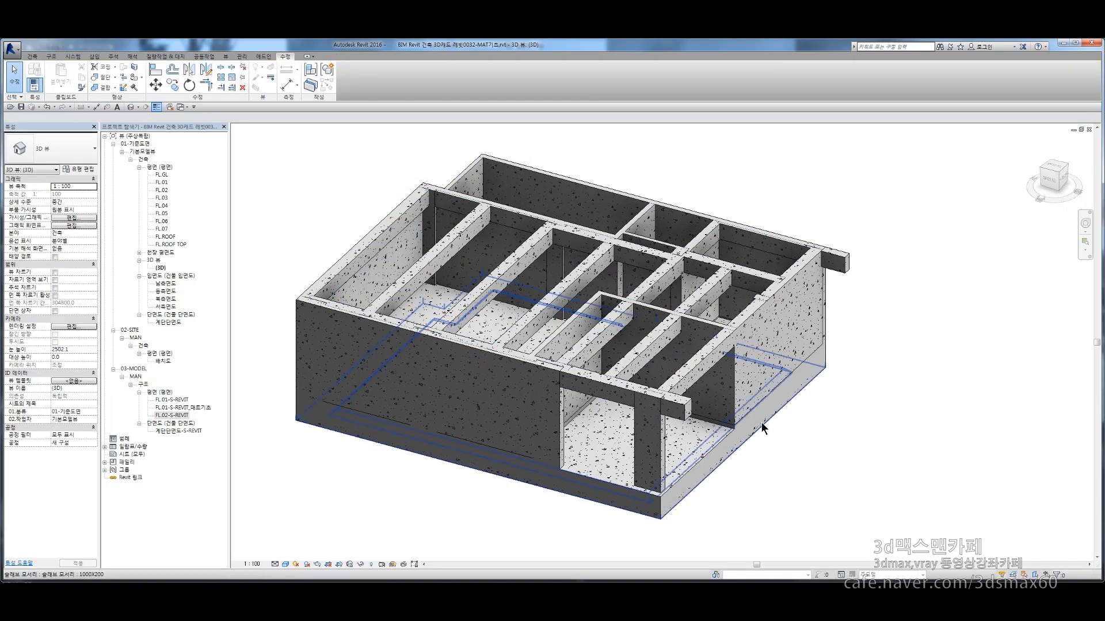
shift+middle_drag(859, 402, 963, 410)
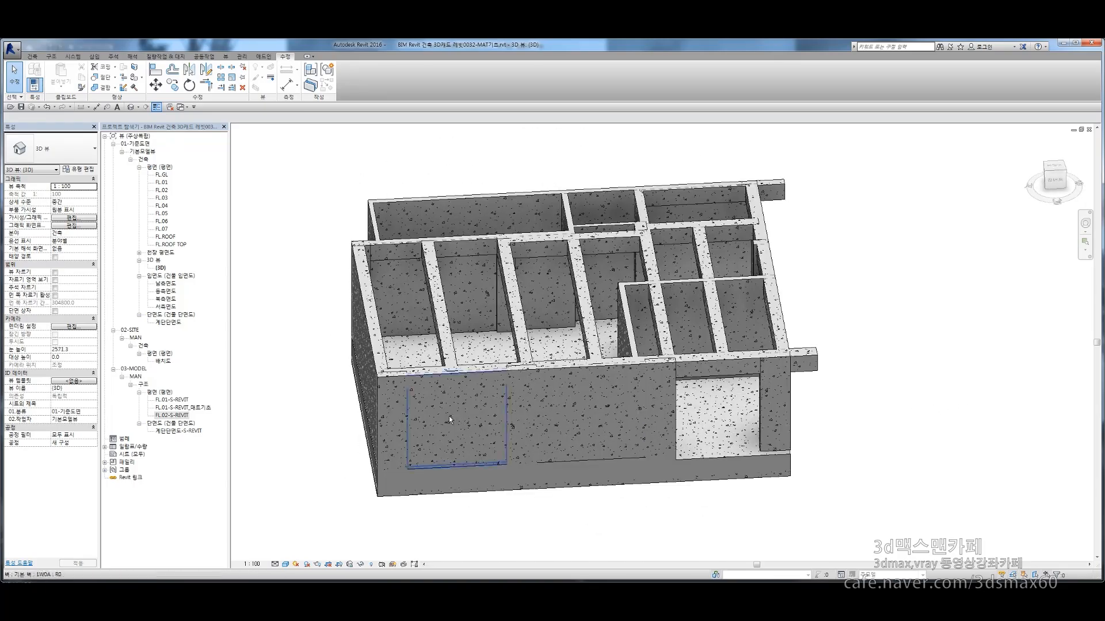
shift+middle_drag(442, 465, 587, 460)
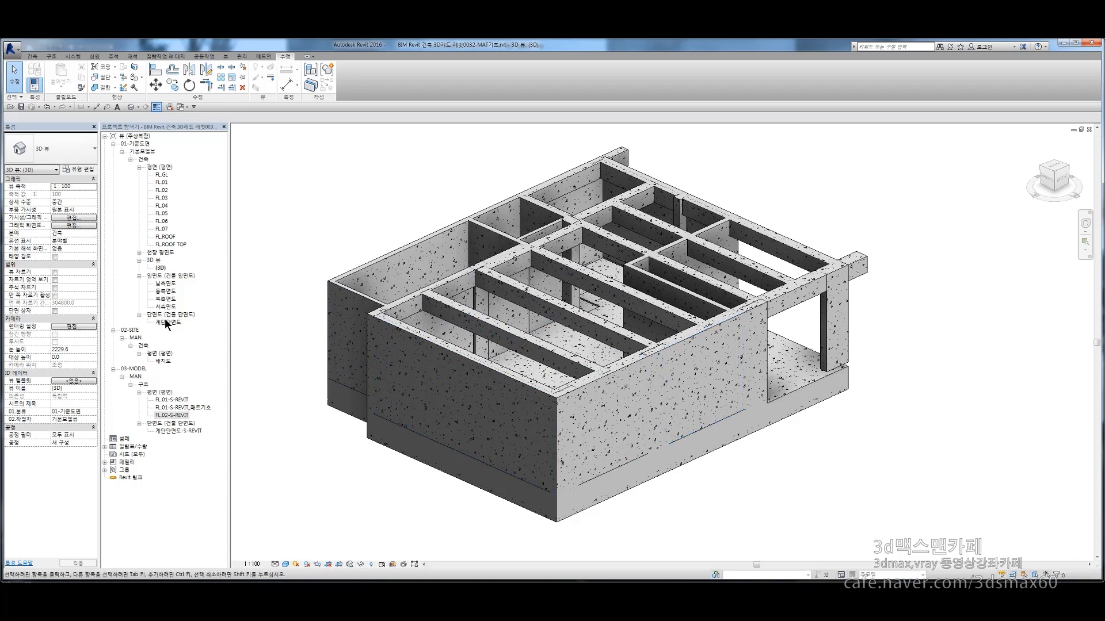
Open the FL.02-S-REVIT structural plan and examine the stair area around the LB1, LB2 and LB3 labels
double_click(181, 416)
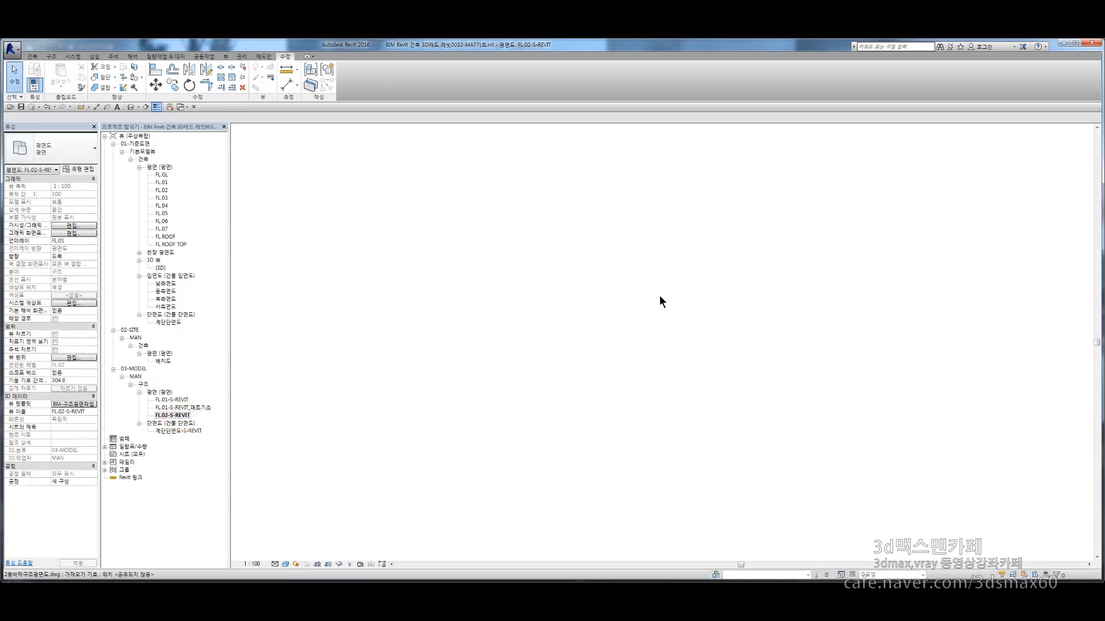
scroll(494, 292, down, 3)
middle_drag(233, 371, 469, 371)
scroll(470, 371, up, 2)
middle_drag(248, 345, 437, 336)
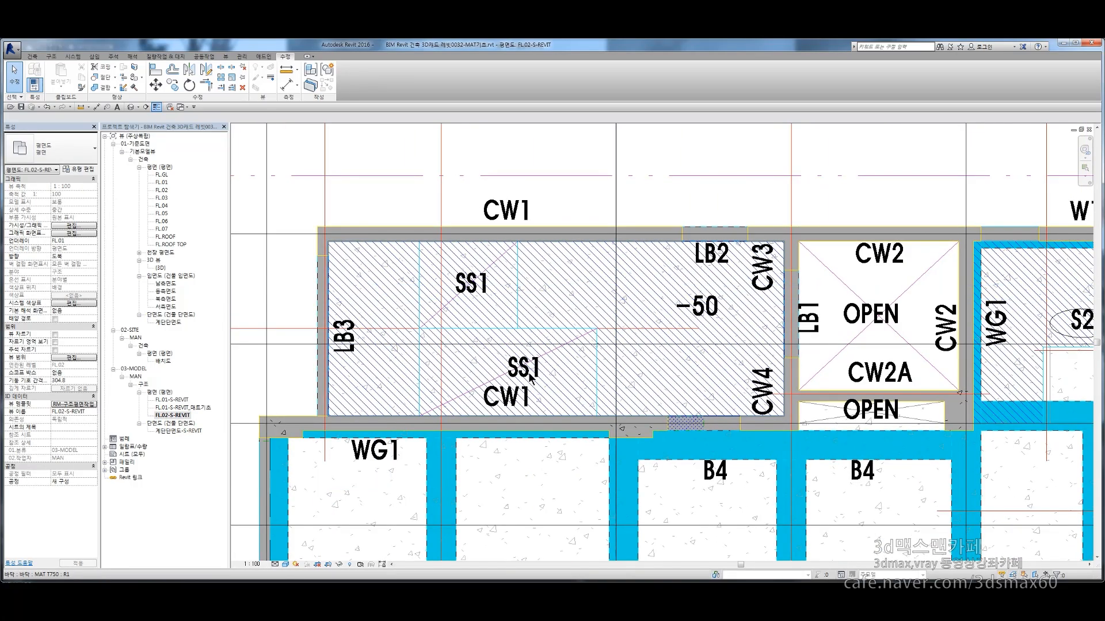
scroll(417, 361, up, 2)
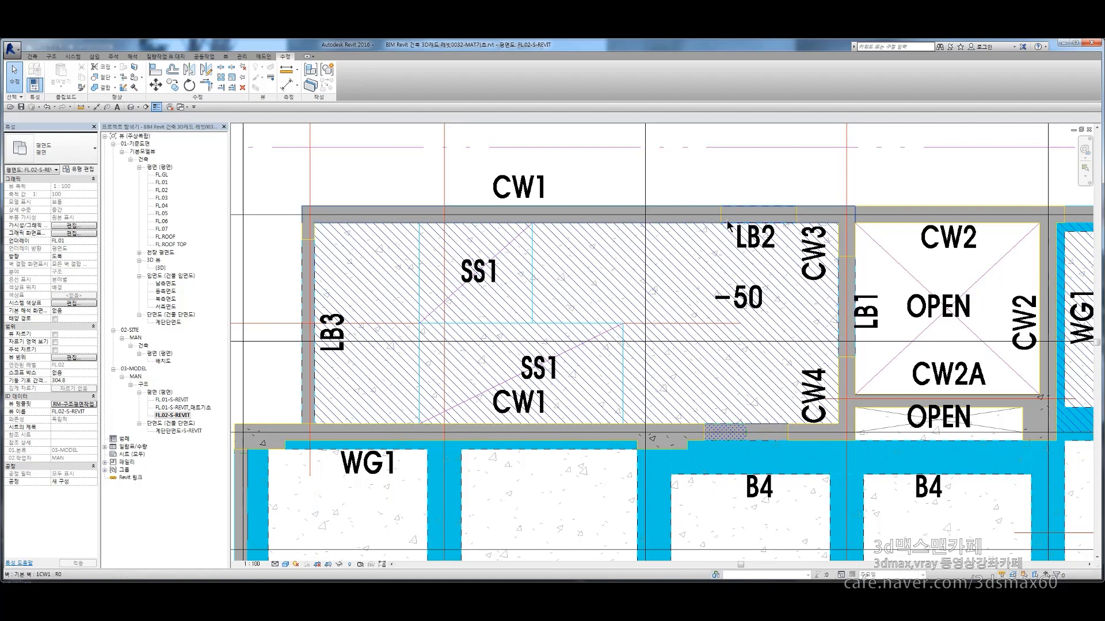
scroll(455, 316, down, 5)
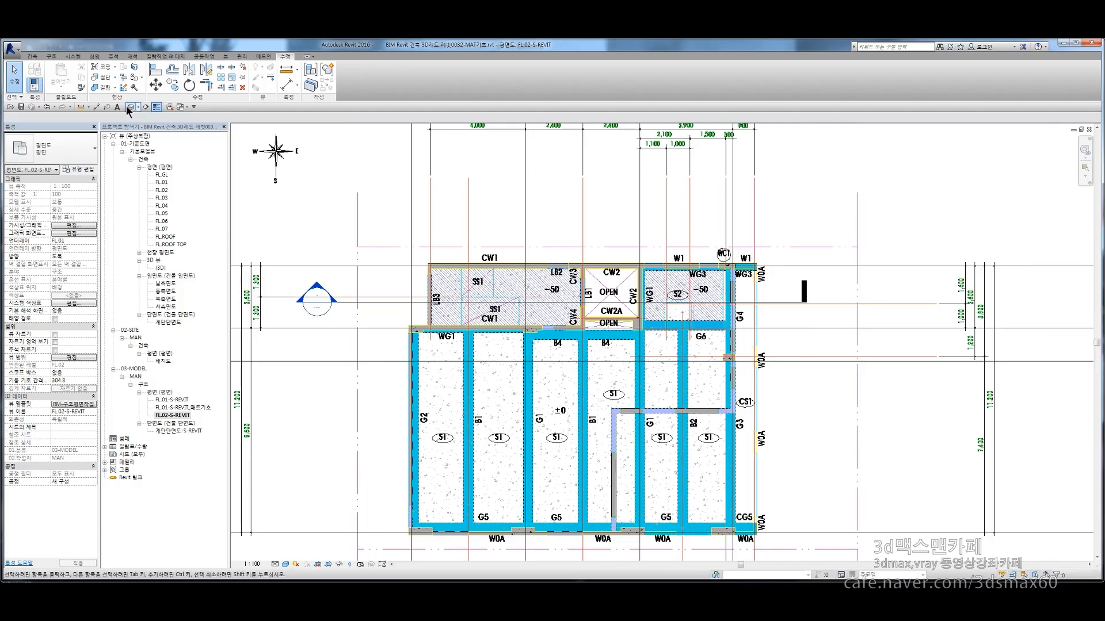
Return to the 3D view and inspect the second-floor framing and the stair-side walls from above
click(128, 107)
shift+middle_drag(702, 402, 554, 468)
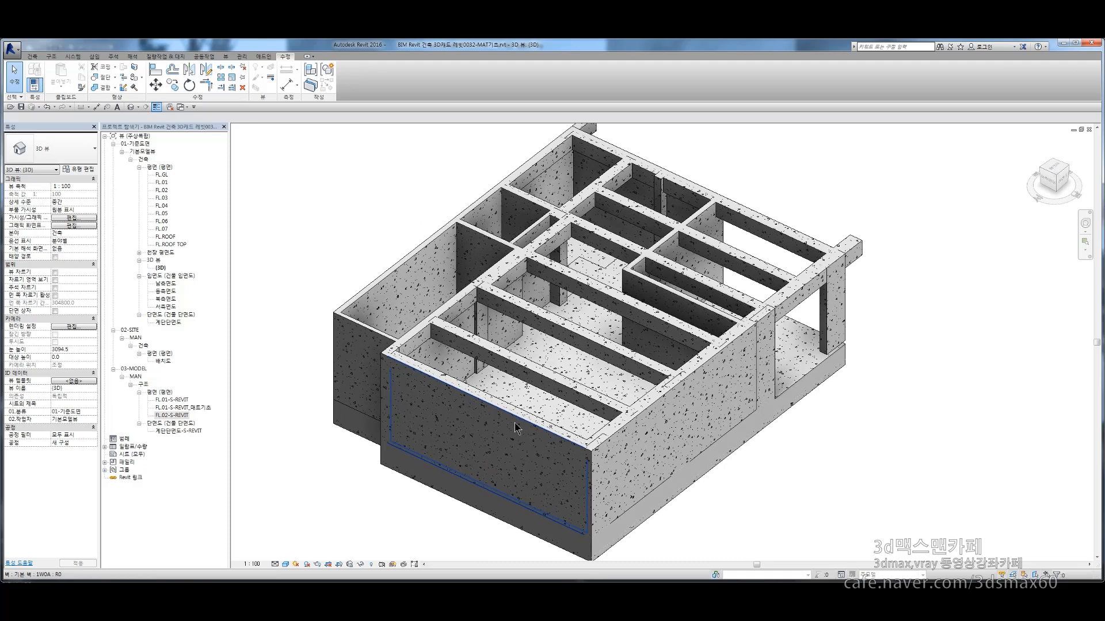